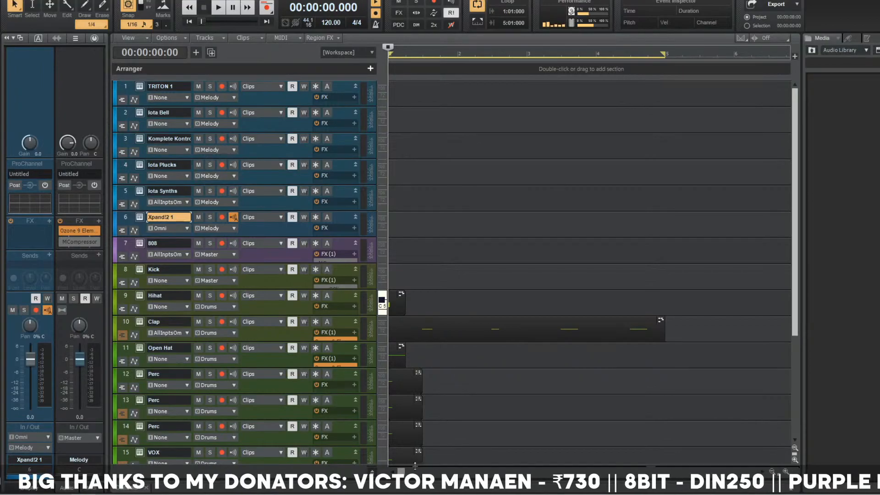
- Switch to OBS and check which device the Mic/Aux source uses in its properties
{"action": "left_click", "coordinate": [215, 489]}
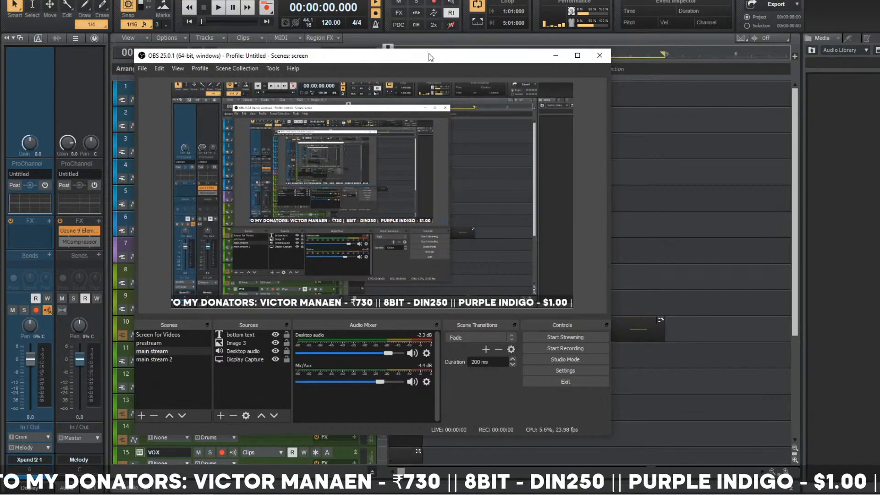
{"action": "left_click", "coordinate": [429, 382]}
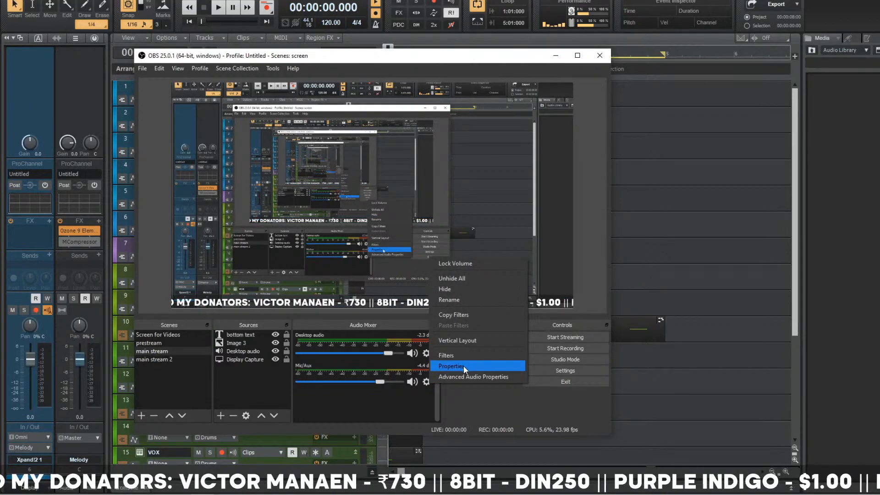
{"action": "left_click", "coordinate": [463, 366]}
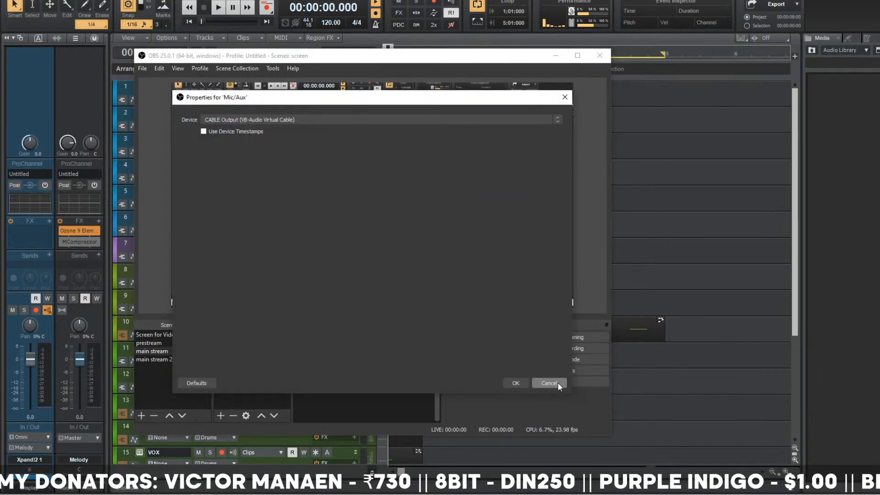
{"action": "left_click", "coordinate": [549, 383]}
- Review the sync offsets, monitoring and track assignments in the Advanced Audio Properties, and close the OBS window
{"action": "left_click", "coordinate": [427, 381]}
{"action": "left_click", "coordinate": [464, 373]}
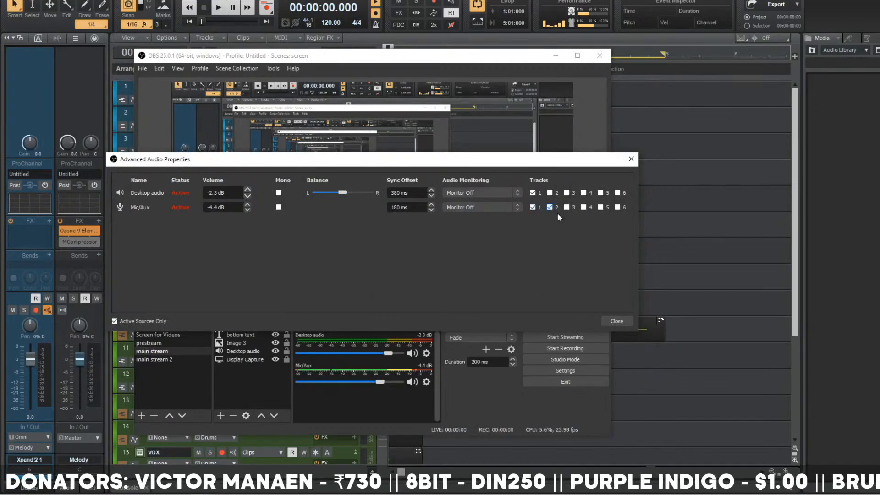
{"action": "left_click", "coordinate": [608, 320]}
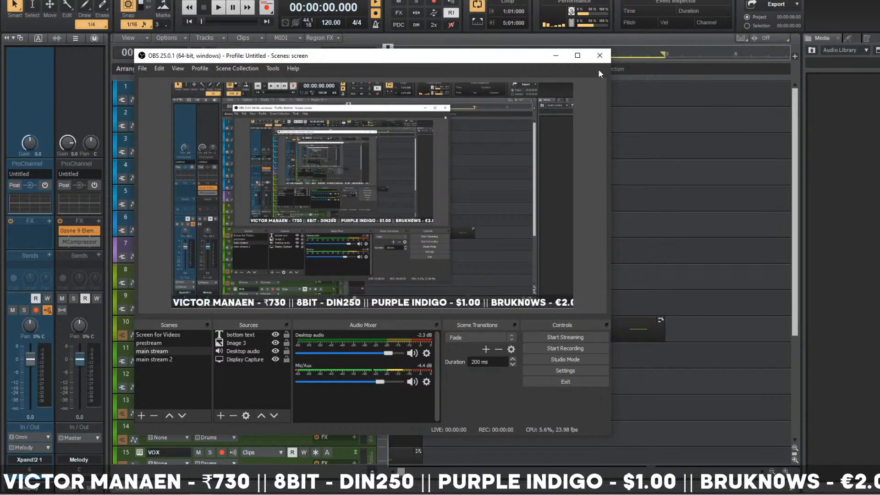
{"action": "left_click", "coordinate": [600, 55]}
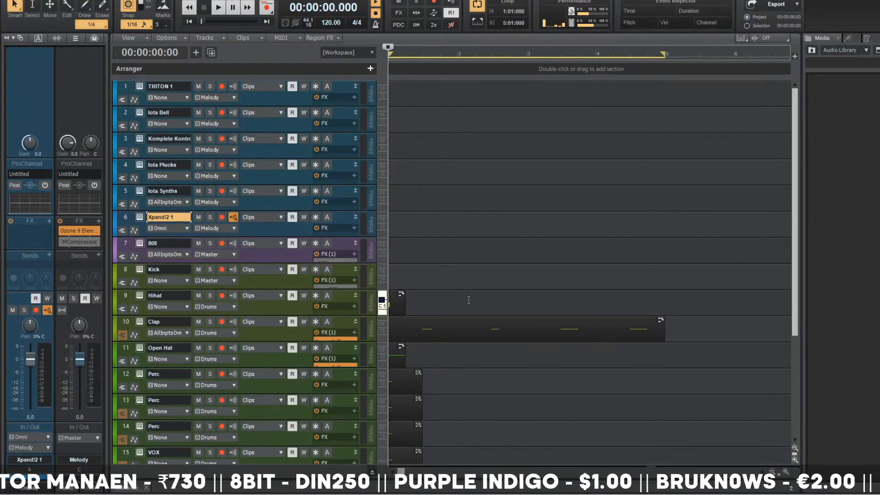
{"action": "left_click", "coordinate": [497, 286]}
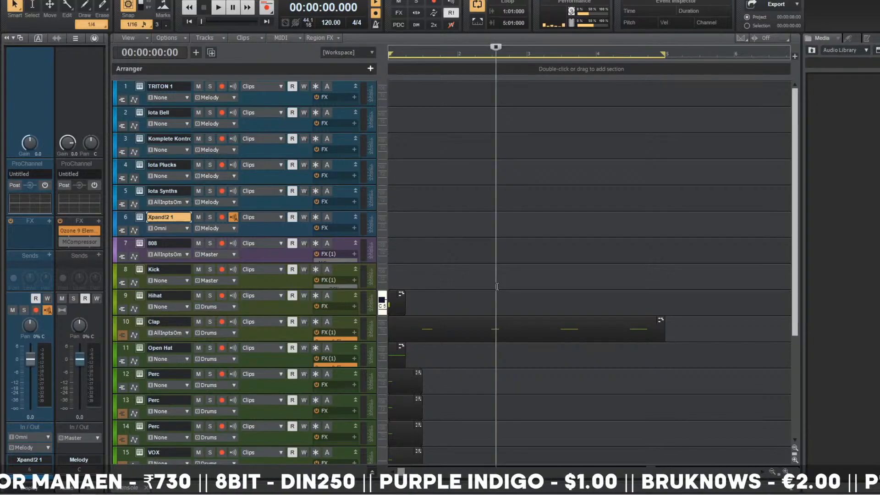
{"action": "left_click", "coordinate": [580, 198]}
{"action": "left_click", "coordinate": [686, 235]}
{"action": "left_click", "coordinate": [652, 234]}
{"action": "left_click", "coordinate": [665, 233]}
{"action": "left_click", "coordinate": [518, 178]}
{"action": "left_click", "coordinate": [458, 165]}
{"action": "left_click", "coordinate": [522, 174]}
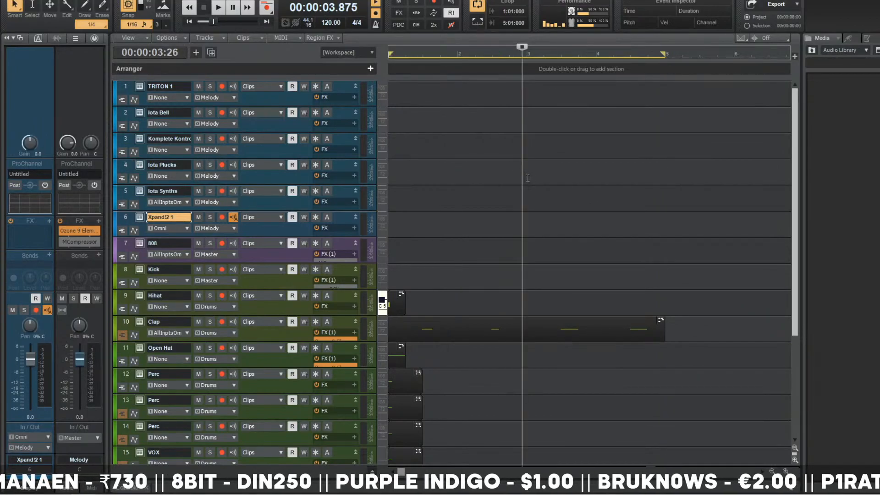
{"action": "left_click", "coordinate": [547, 218]}
- Enable the Realtek High Definition Audio speakers as the output drivers in the audio device preferences and dismiss the silent buses notice
{"action": "key", "text": "p"}
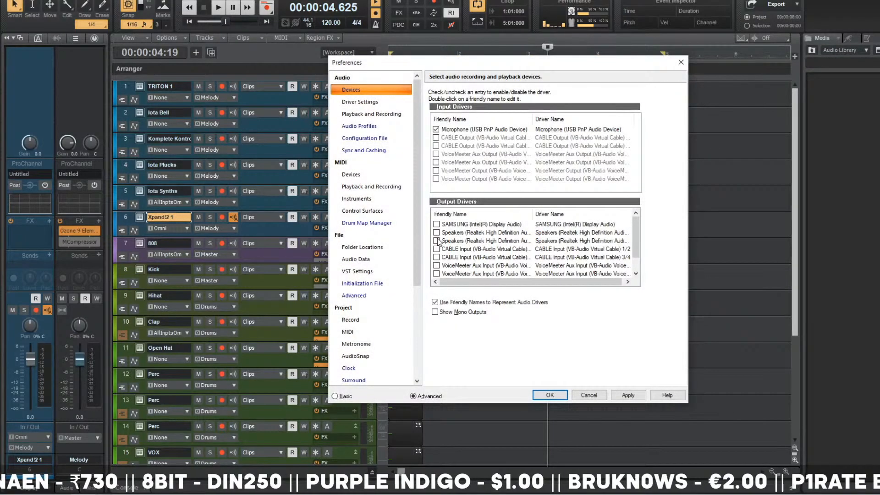
{"action": "left_click", "coordinate": [437, 233]}
{"action": "left_click", "coordinate": [550, 395]}
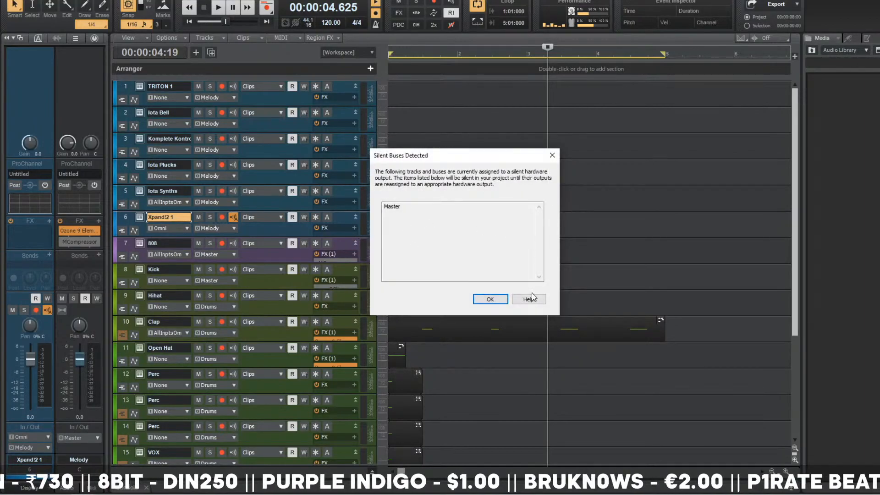
{"action": "left_click", "coordinate": [500, 301]}
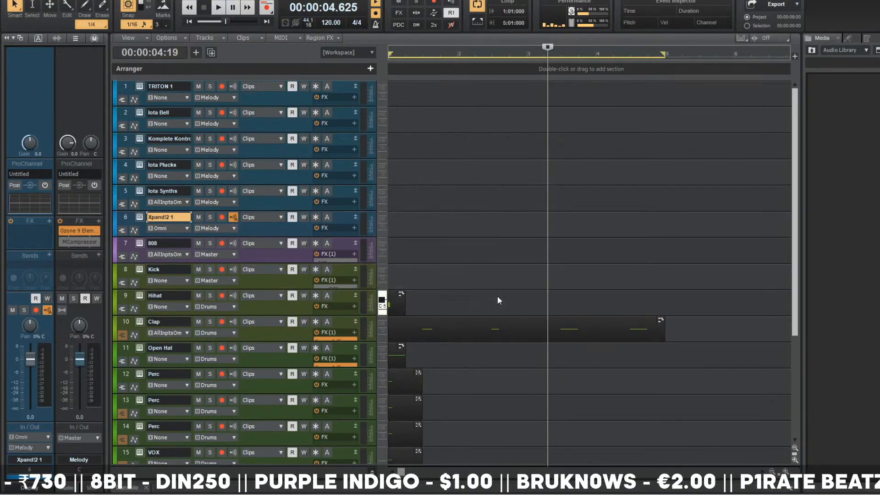
- Set the project tempo to 157
{"action": "left_click", "coordinate": [439, 177]}
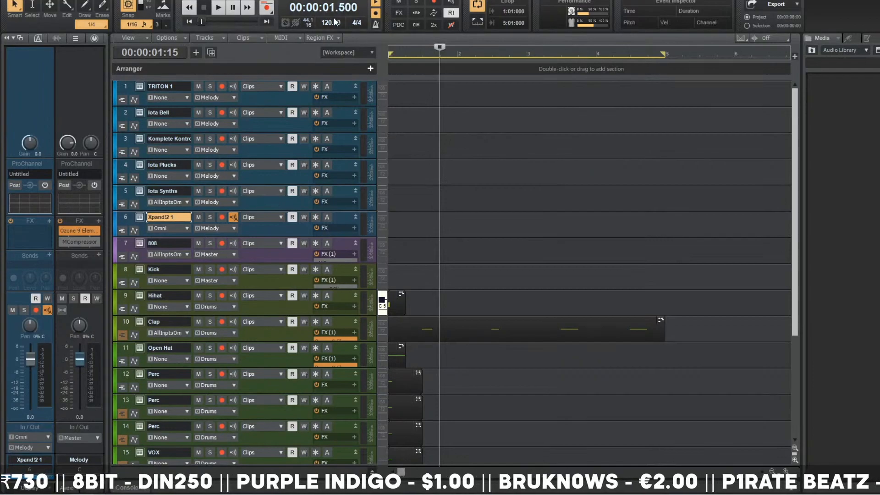
{"action": "double_click", "coordinate": [335, 22]}
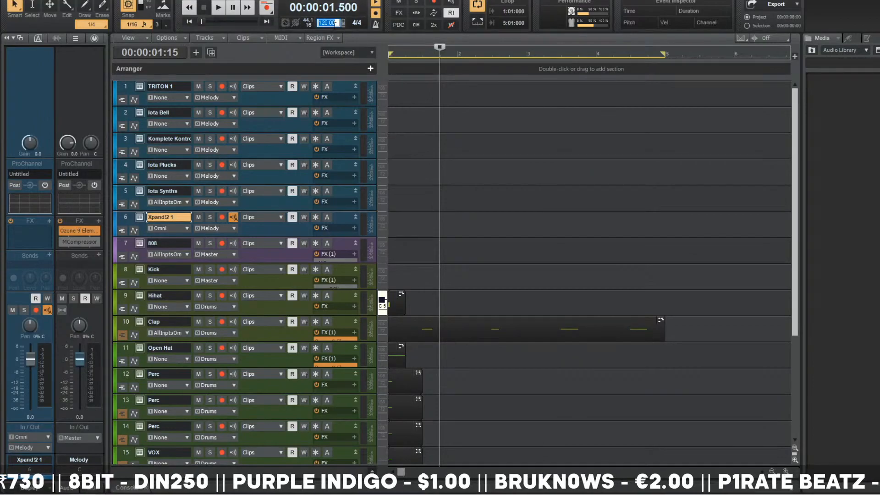
{"action": "type", "text": "157"}
{"action": "key", "text": "Return"}
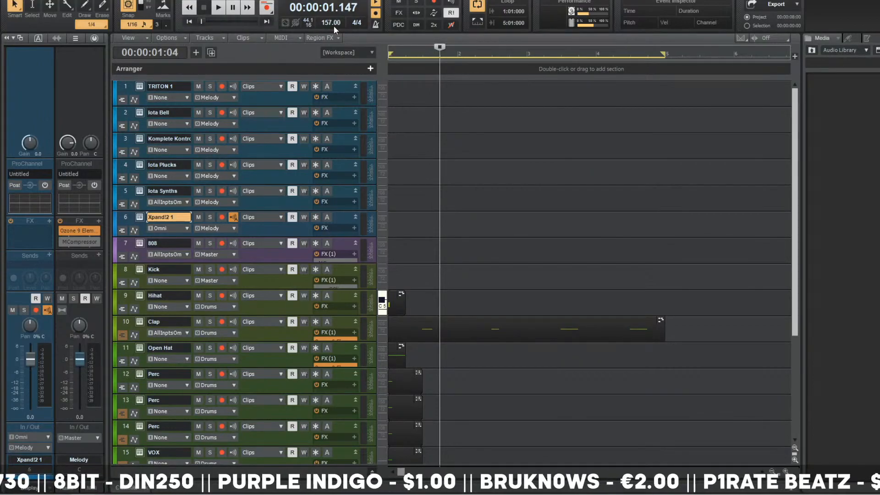
- Open the Komplete Kontrol instrument on track 3 and check the output drivers in the audio device preferences
{"action": "left_click", "coordinate": [208, 154]}
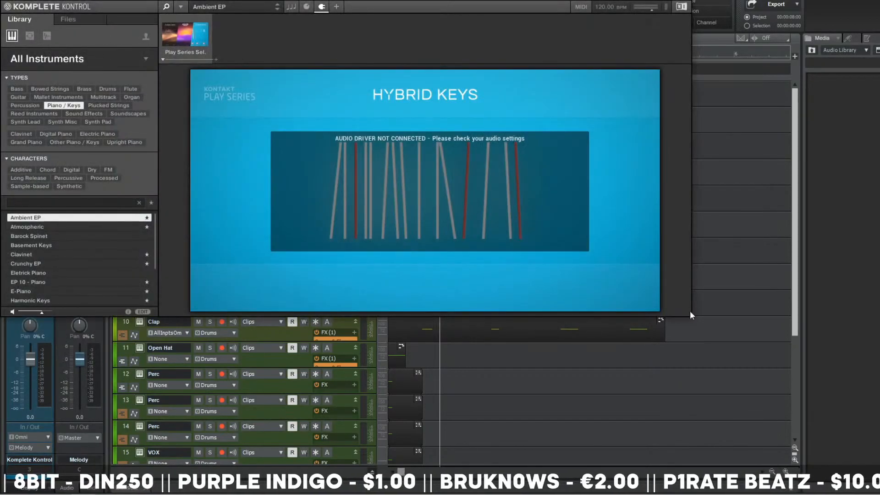
{"action": "left_click", "coordinate": [663, 367]}
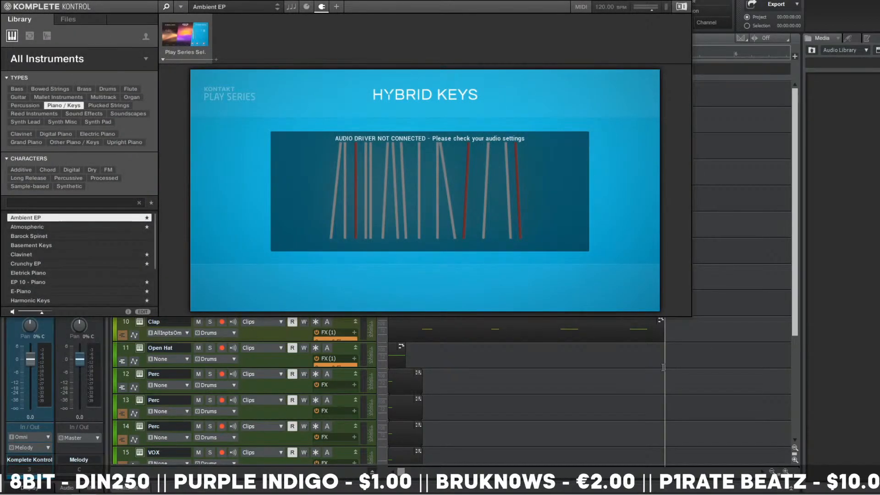
{"action": "key", "text": "p"}
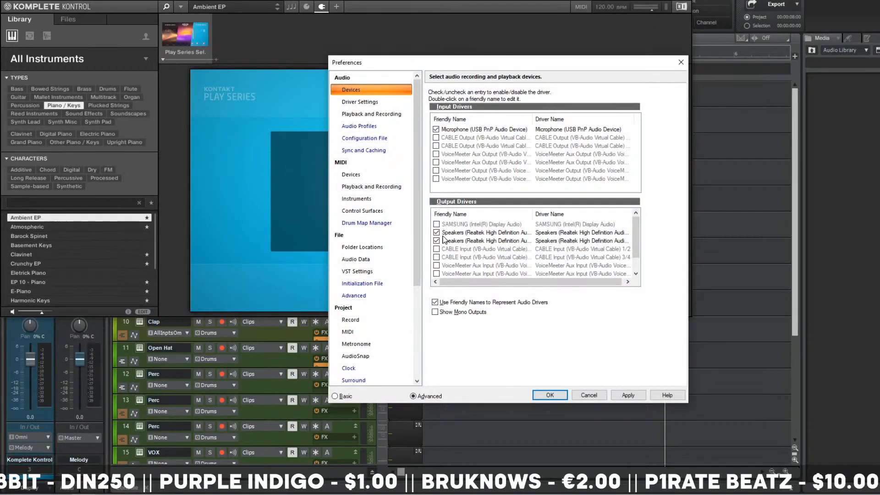
{"action": "left_click", "coordinate": [551, 395]}
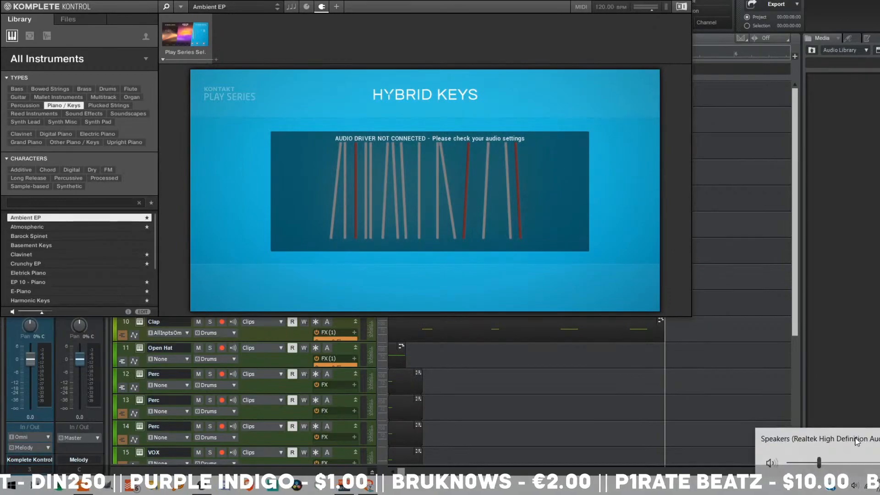
- Check the system playback device and look through the complete list of audio output drivers in the preferences
{"action": "left_click", "coordinate": [856, 440]}
{"action": "left_click", "coordinate": [810, 383]}
{"action": "left_click", "coordinate": [732, 282]}
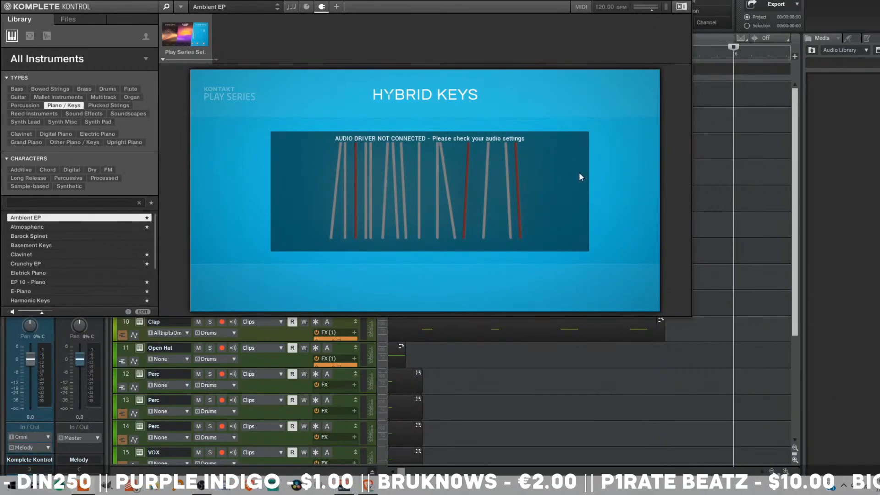
{"action": "key", "text": "p"}
{"action": "scroll", "coordinate": [485, 269], "scroll_direction": "down", "scroll_amount": 1}
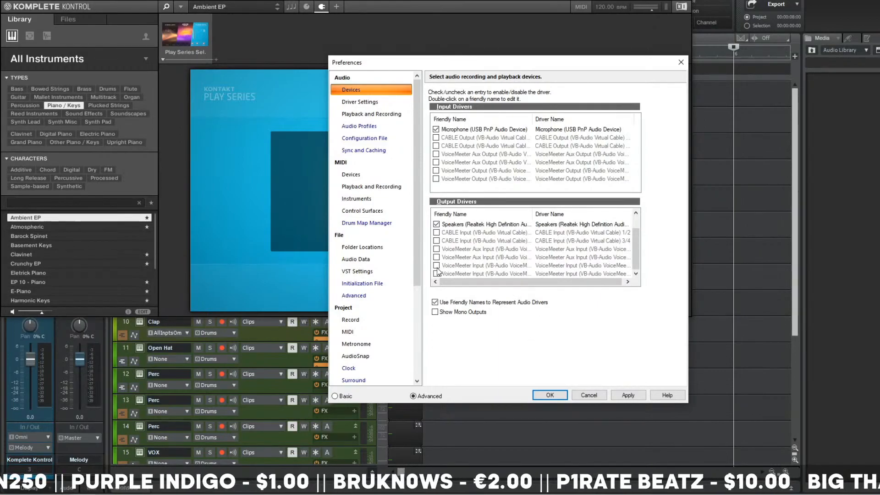
{"action": "scroll", "coordinate": [438, 271], "scroll_direction": "up", "scroll_amount": 1}
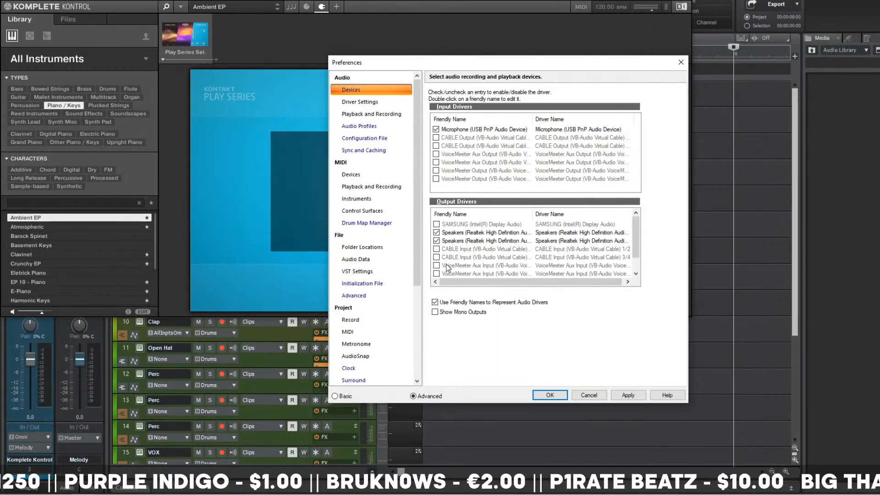
{"action": "left_click", "coordinate": [550, 395]}
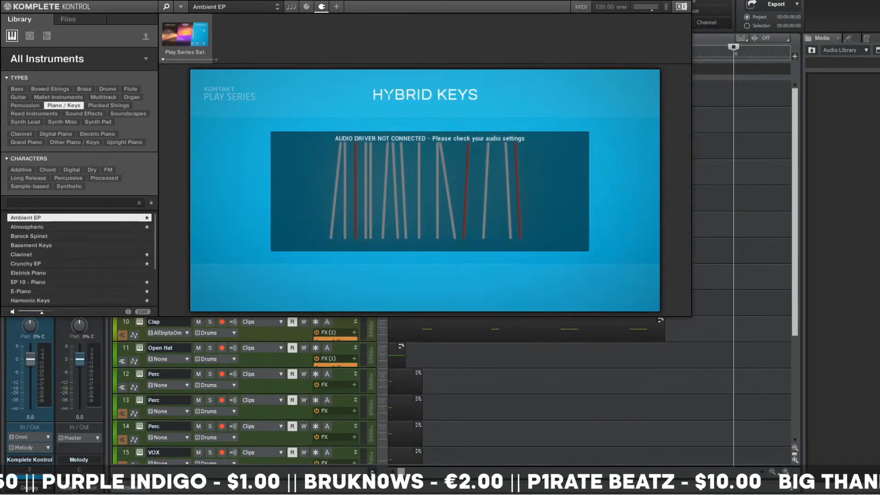
- Close the Komplete Kontrol instrument, select the 808 track and test the loop playback with the piano roll open
{"action": "left_click", "coordinate": [683, 1]}
{"action": "left_click", "coordinate": [279, 250]}
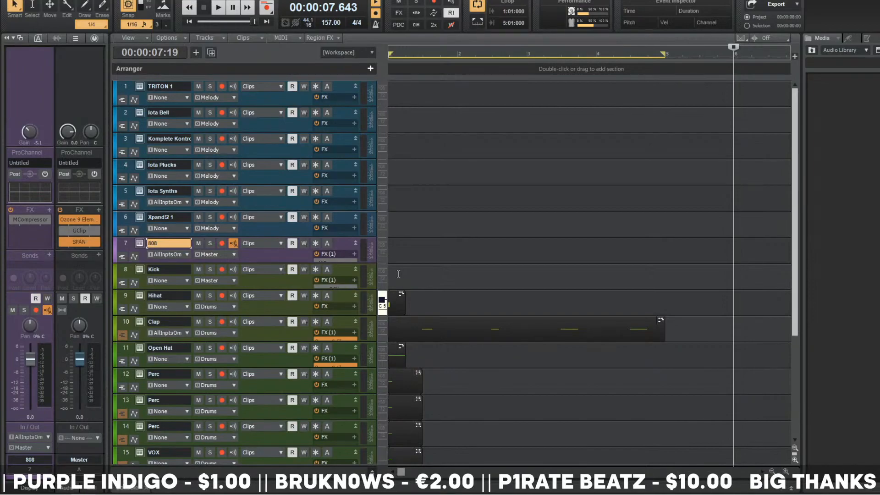
{"action": "key", "text": "space"}
{"action": "key", "text": "d"}
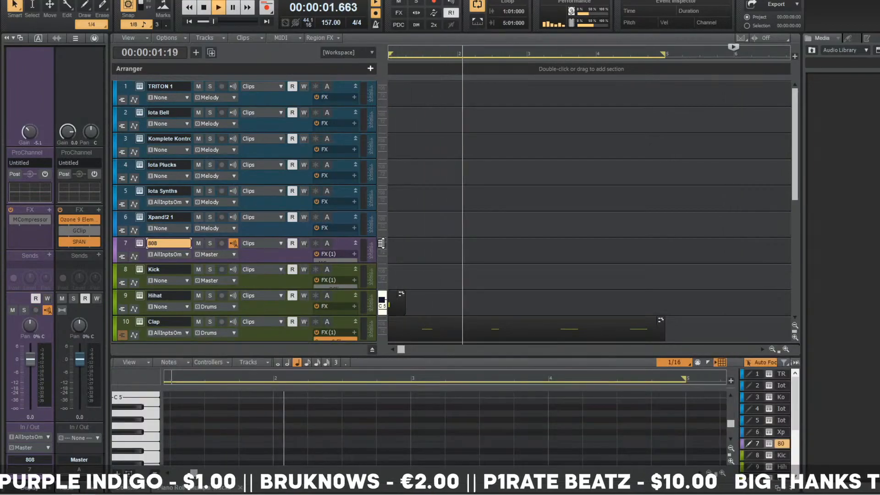
{"action": "key", "text": "XF86AudioLowerVolume"}
{"action": "key", "text": "space"}
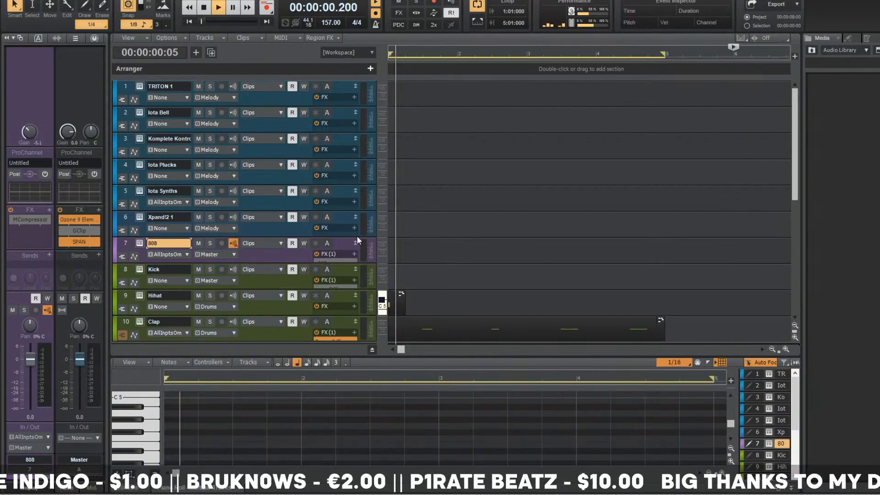
- Replace the Realtek output drivers with the two VoiceMeeter Input drivers and test playback from the project start
{"action": "key", "text": "p"}
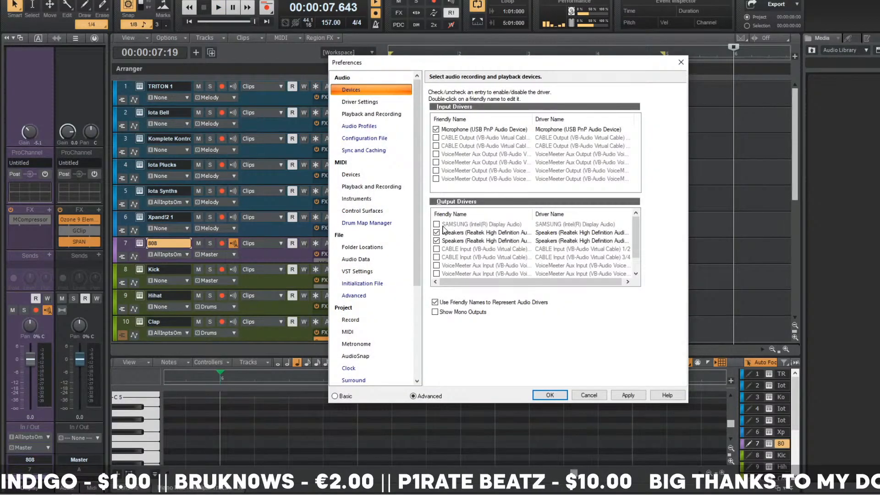
{"action": "scroll", "coordinate": [436, 240], "scroll_direction": "down", "scroll_amount": 2}
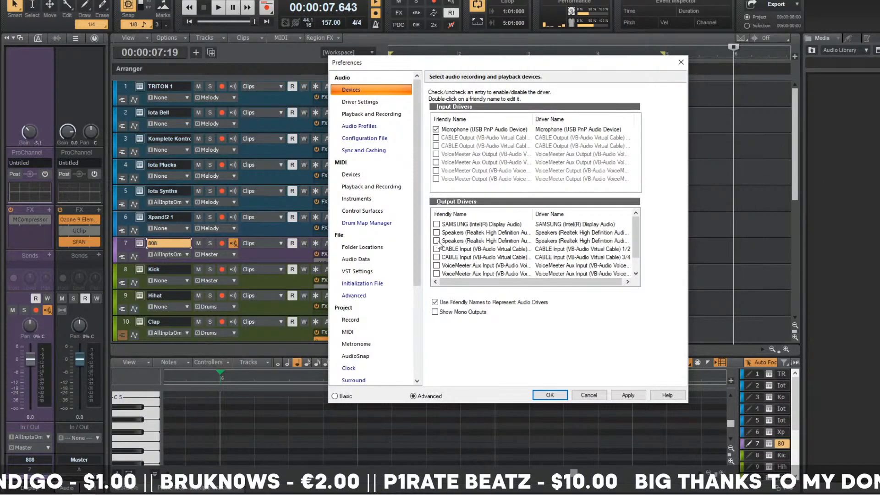
{"action": "left_click", "coordinate": [437, 266]}
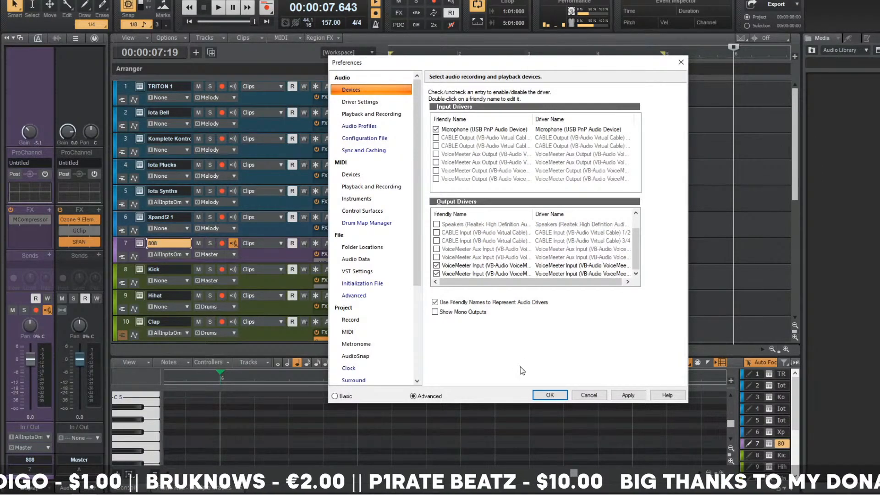
{"action": "left_click", "coordinate": [546, 394]}
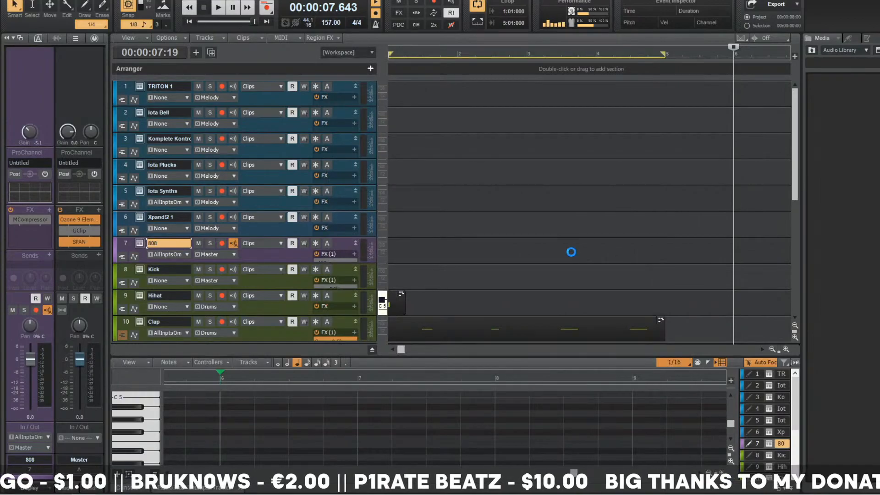
{"action": "left_click", "coordinate": [492, 301]}
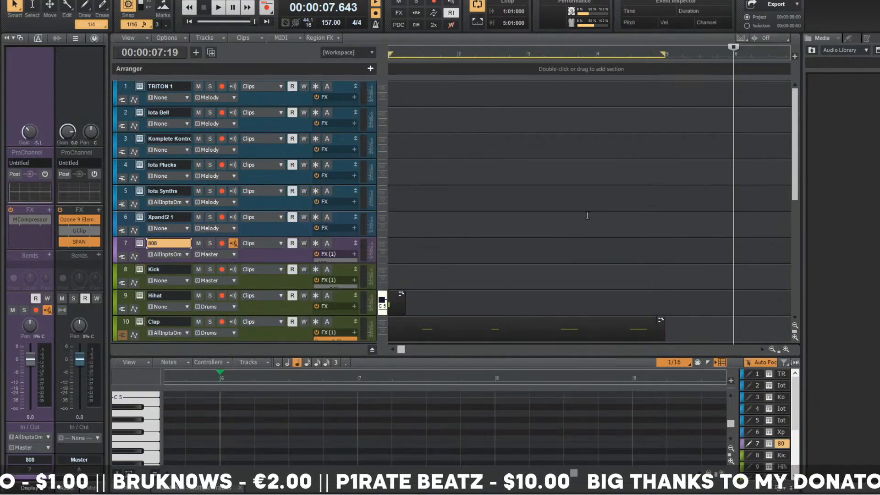
{"action": "key", "text": "w"}
{"action": "key", "text": "space"}
{"action": "key", "text": "space"}
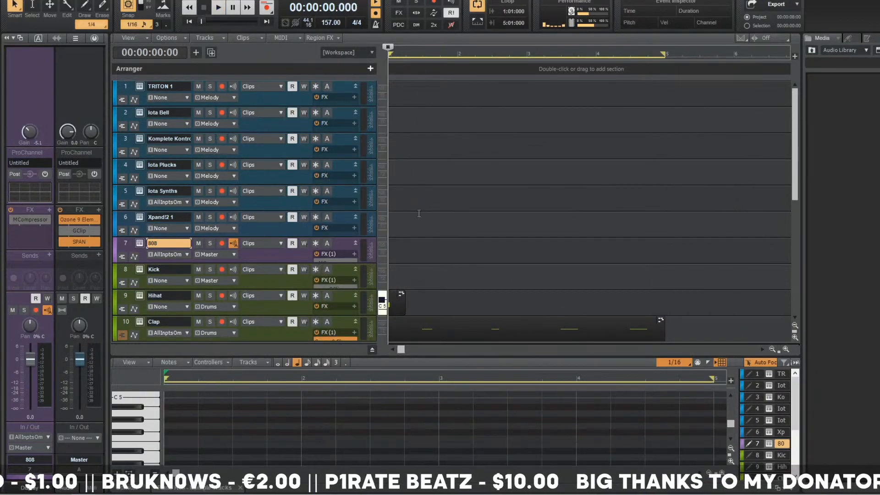
- Switch the audio outputs to the two VoiceMeeter Aux Input drivers and test playback
{"action": "key", "text": "p"}
{"action": "scroll", "coordinate": [485, 253], "scroll_direction": "down", "scroll_amount": 2}
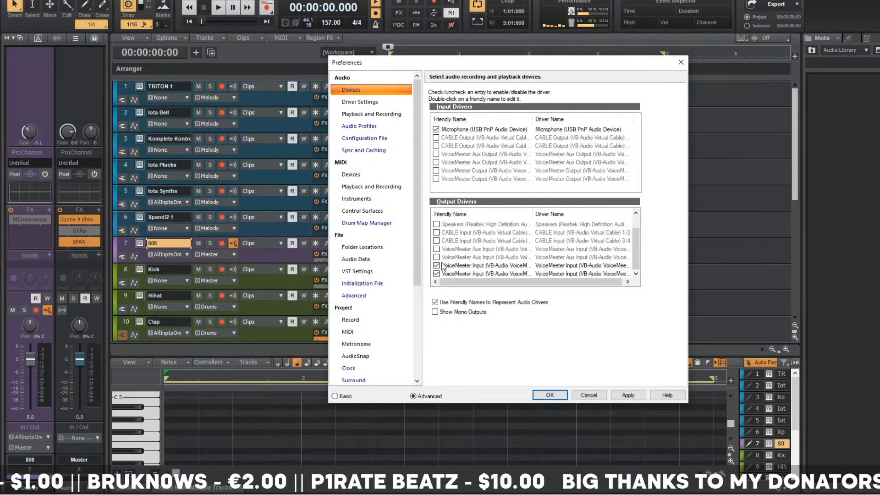
{"action": "left_click", "coordinate": [550, 396]}
{"action": "left_click", "coordinate": [489, 299]}
{"action": "key", "text": "space"}
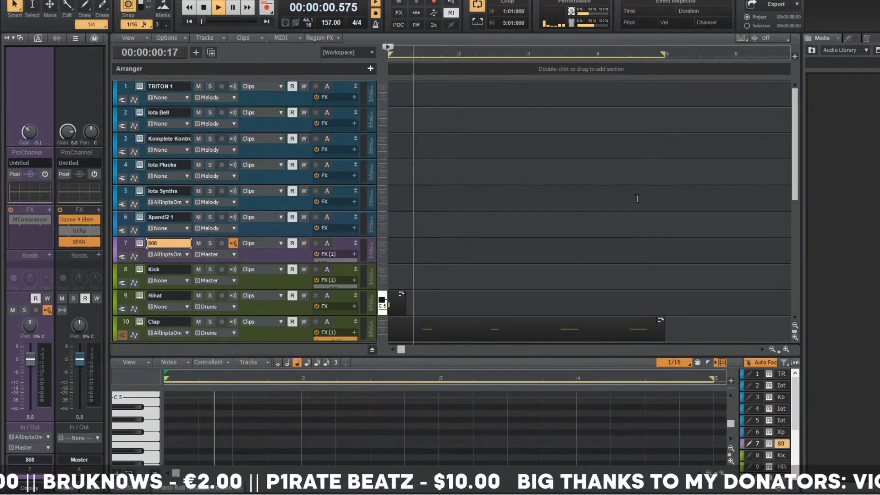
{"action": "key", "text": "space"}
- Confirm the output drivers, route the Master bus to VoiceMeeter Aux Input 1/2 and start playback
{"action": "key", "text": "p"}
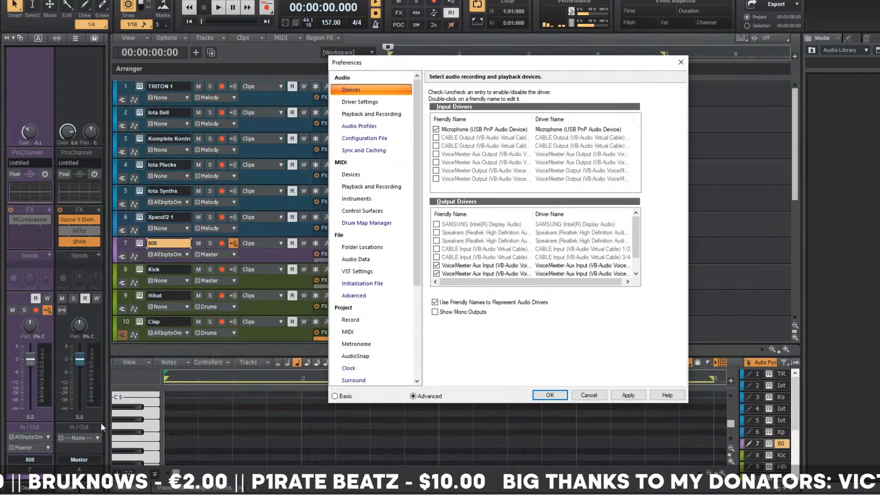
{"action": "left_click", "coordinate": [550, 396]}
{"action": "left_click", "coordinate": [75, 438]}
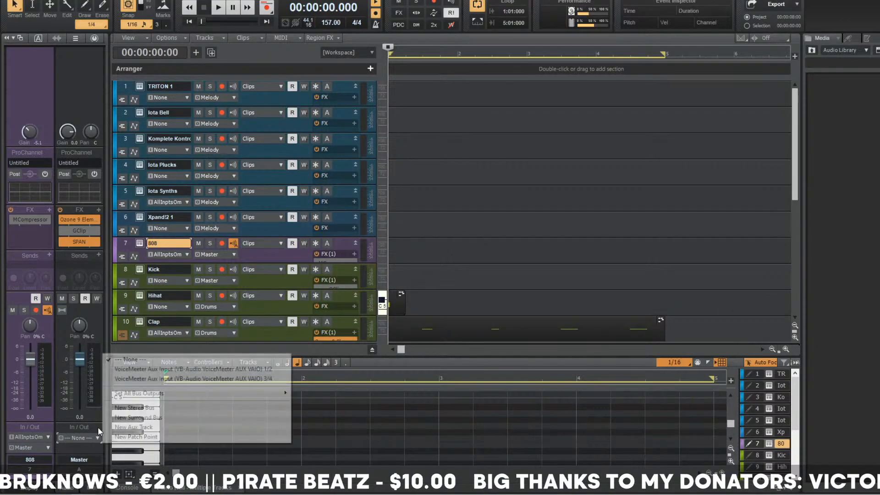
{"action": "left_click", "coordinate": [163, 369]}
{"action": "key", "text": "space"}
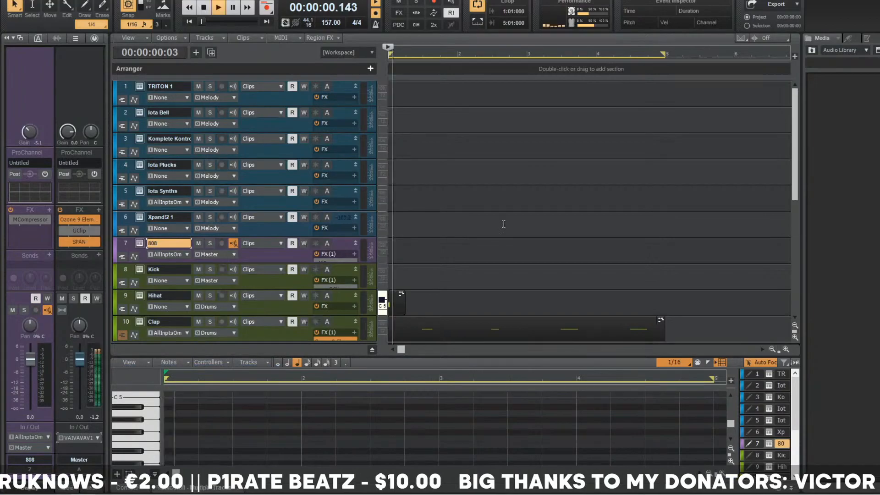
- Stop playback, replace the VoiceMeeter Aux Input output drivers with the two Realtek Speakers drivers and accept the output reassignment
{"action": "key", "text": "space"}
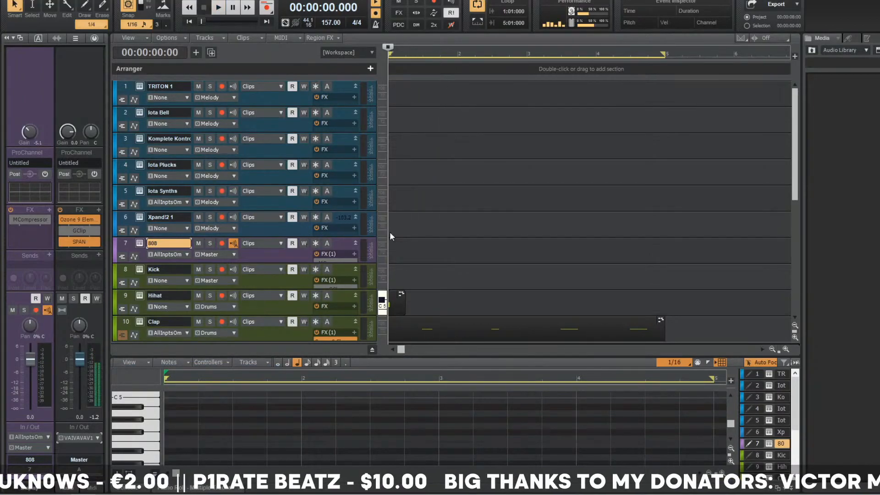
{"action": "key", "text": "p"}
{"action": "left_click", "coordinate": [437, 266]}
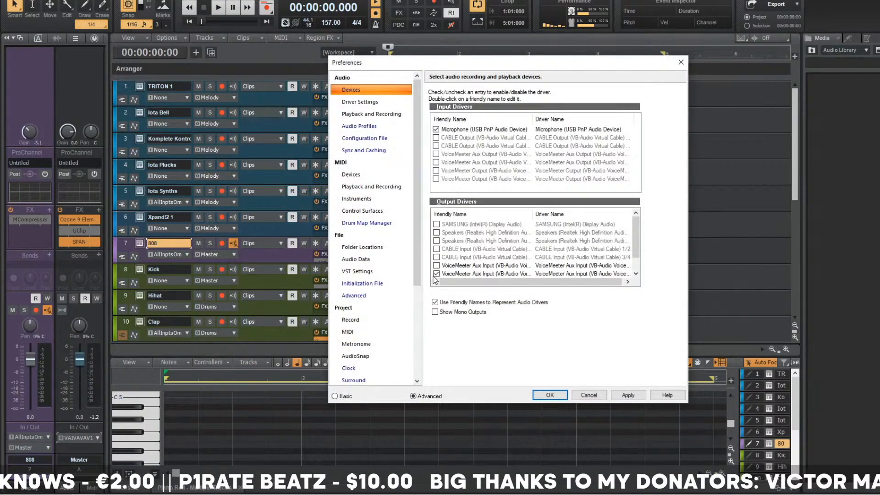
{"action": "left_click", "coordinate": [436, 274]}
{"action": "left_click", "coordinate": [437, 273]}
{"action": "left_click", "coordinate": [436, 233]}
{"action": "left_click", "coordinate": [437, 241]}
{"action": "left_click", "coordinate": [549, 396]}
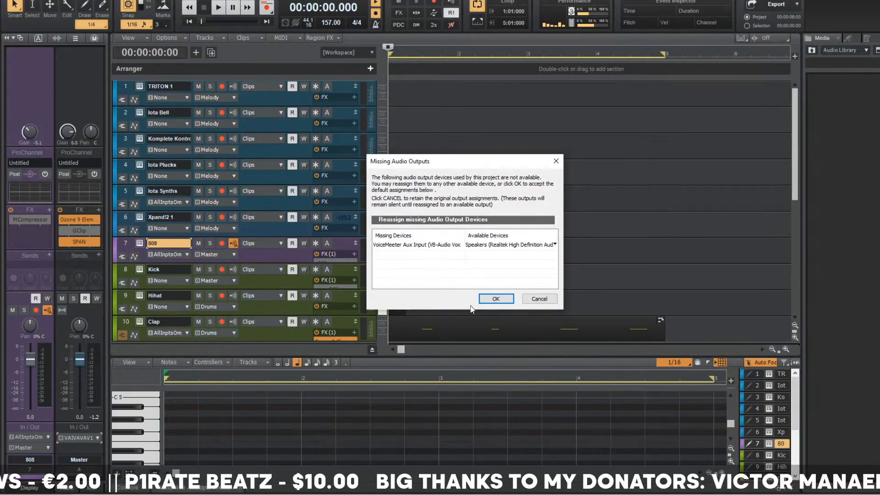
{"action": "left_click", "coordinate": [499, 300]}
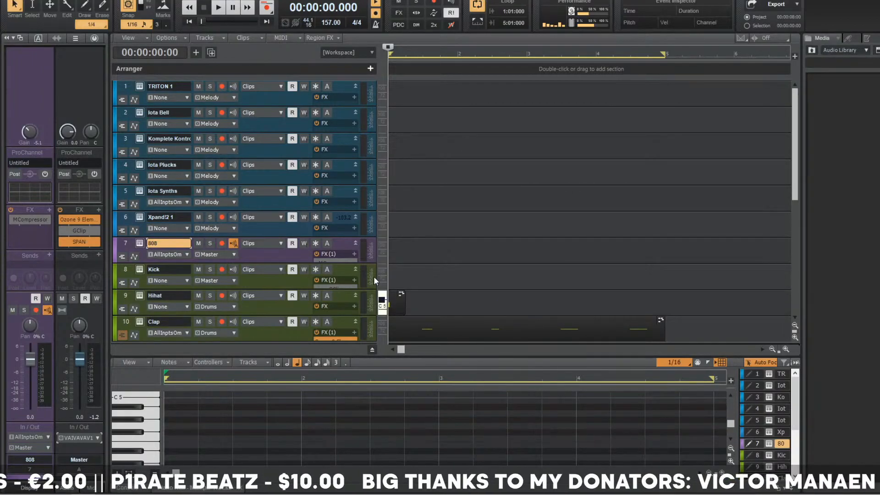
- Route the Master bus to the Realtek speakers output and test playback
{"action": "left_click", "coordinate": [79, 438]}
{"action": "left_click", "coordinate": [397, 274]}
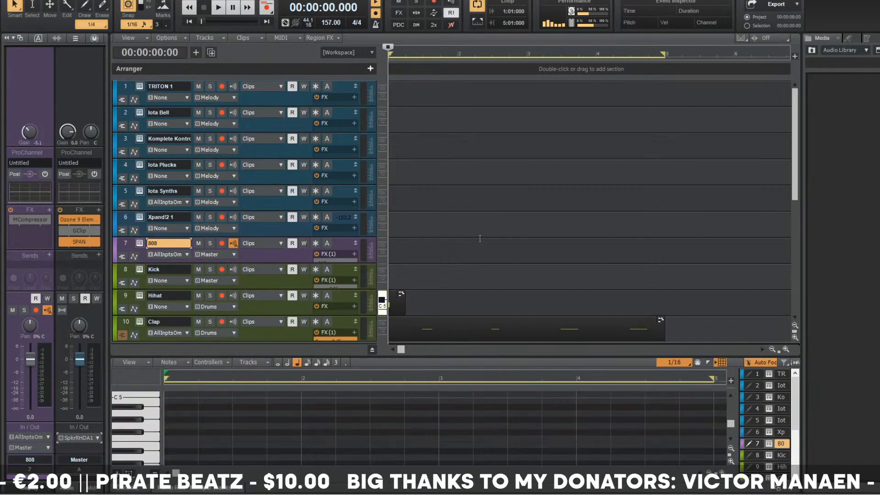
{"action": "key", "text": "space"}
{"action": "key", "text": "space"}
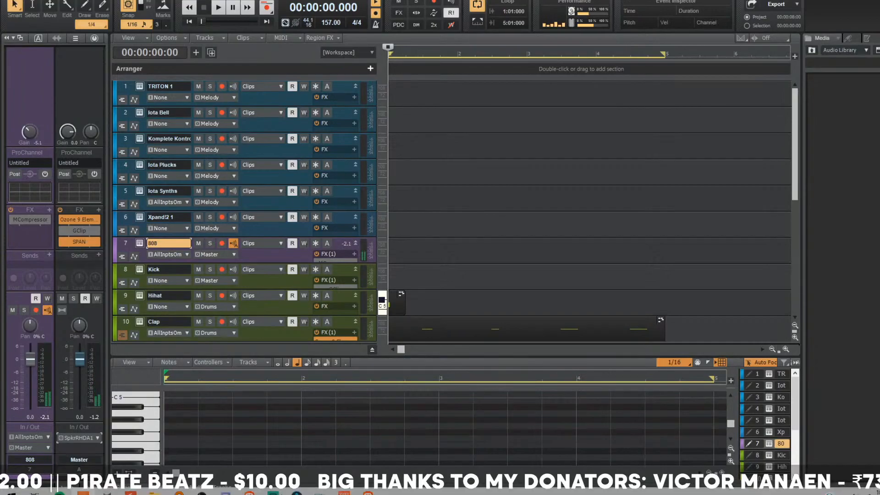
- Switch to OBS to check the audio mixer levels, return to the DAW and rewind the project to the start
{"action": "left_click", "coordinate": [206, 487]}
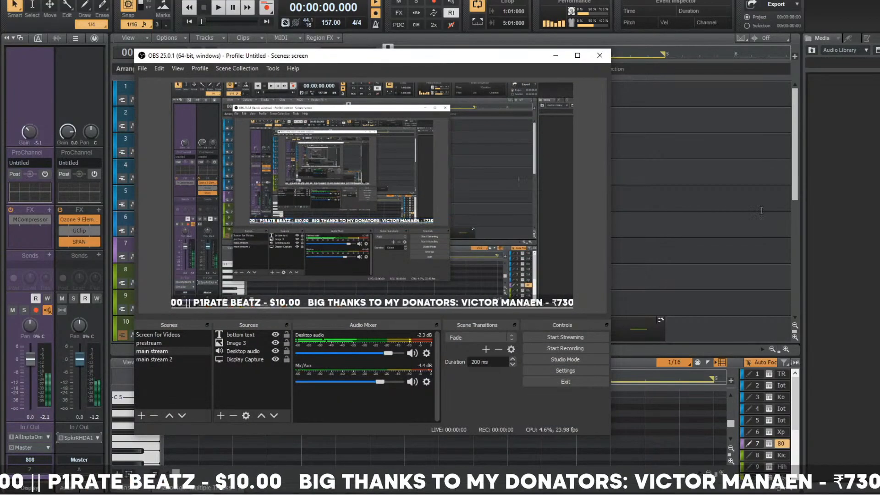
{"action": "left_click", "coordinate": [760, 209]}
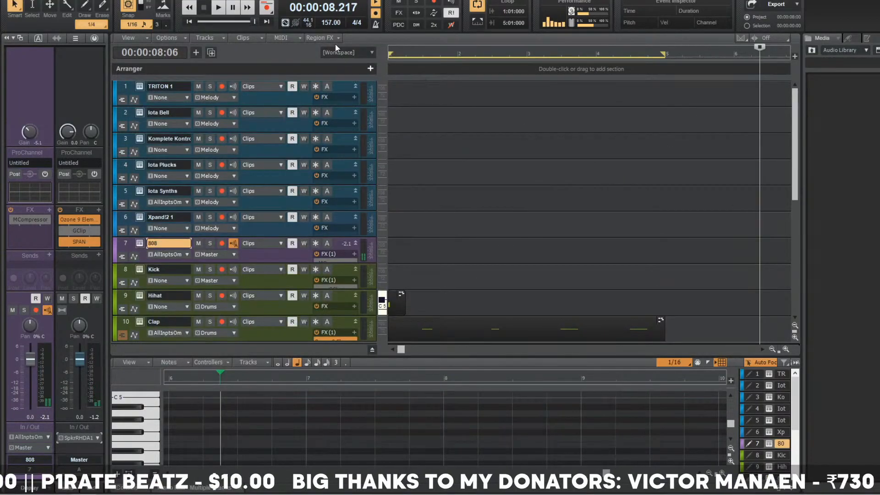
{"action": "key", "text": "w"}
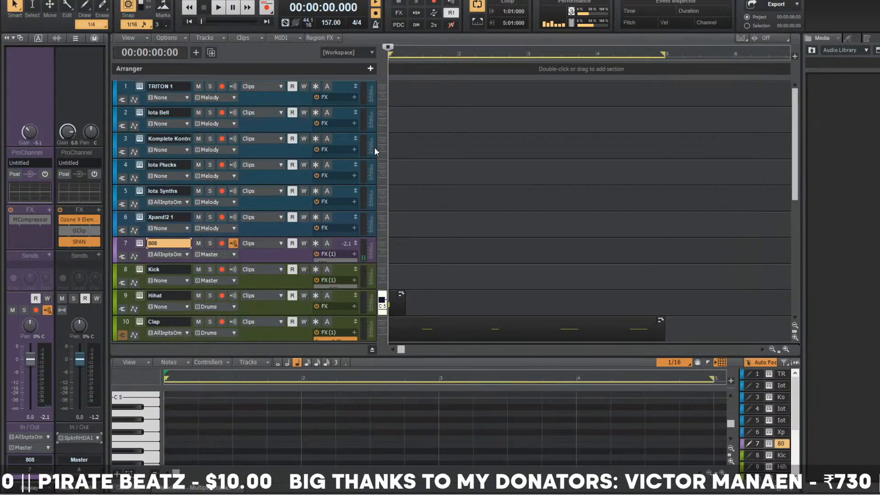
- Open Komplete Kontrol on track 3 and load [KBeaZy] belltone - down.wav from the bells folder of the Fyed Up One-Shots Vol.1 kit
{"action": "left_click", "coordinate": [139, 139]}
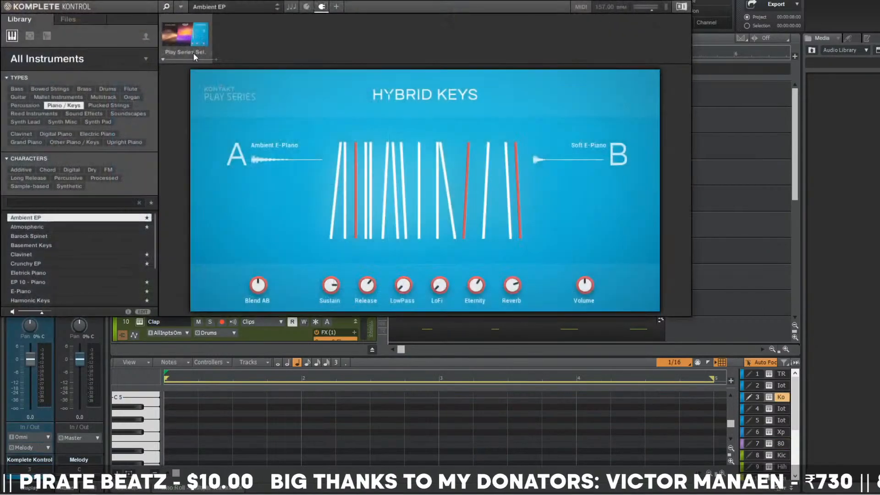
{"action": "left_click", "coordinate": [96, 22]}
{"action": "double_click", "coordinate": [28, 101]}
{"action": "left_click", "coordinate": [56, 169]}
{"action": "double_click", "coordinate": [56, 169]}
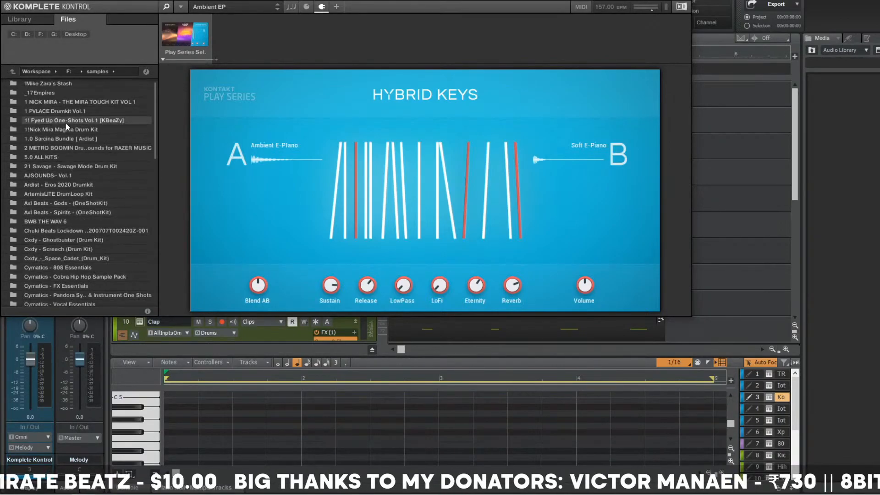
{"action": "double_click", "coordinate": [66, 123]}
{"action": "left_click", "coordinate": [63, 103]}
{"action": "double_click", "coordinate": [62, 102]}
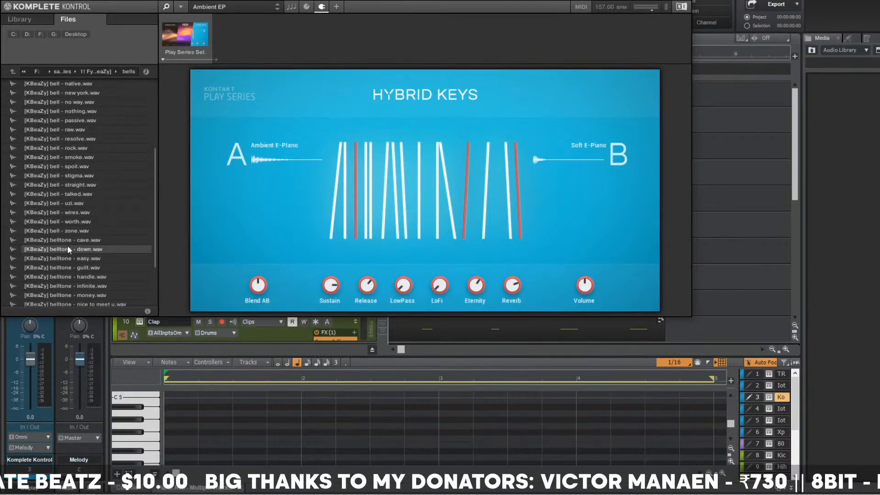
{"action": "double_click", "coordinate": [68, 246]}
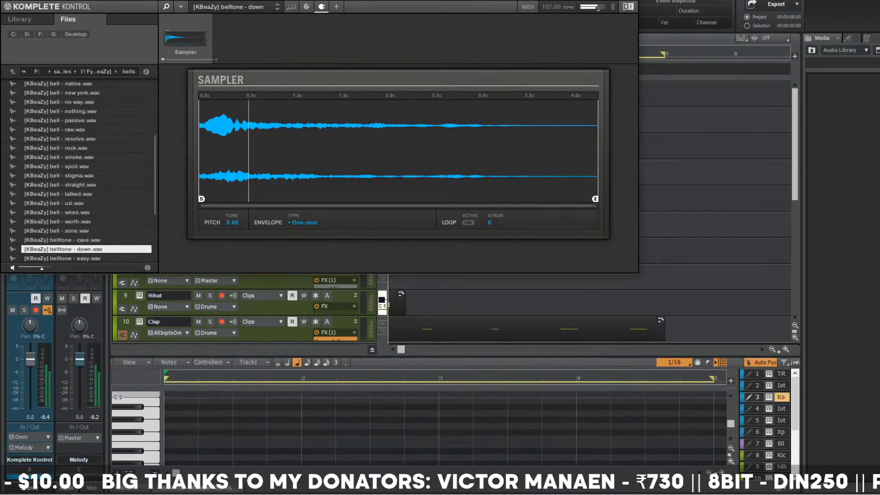
- Close the Komplete Kontrol instrument and enlarge the piano roll to fill the workspace
{"action": "key", "text": "alt+F4"}
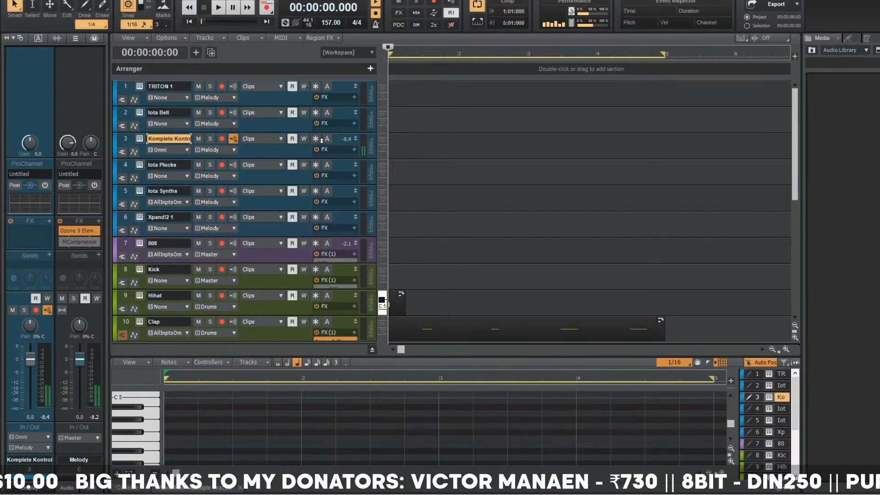
{"action": "left_click_drag", "start_coordinate": [322, 140], "coordinate": [348, 37]}
{"action": "right_click", "coordinate": [784, 73]}
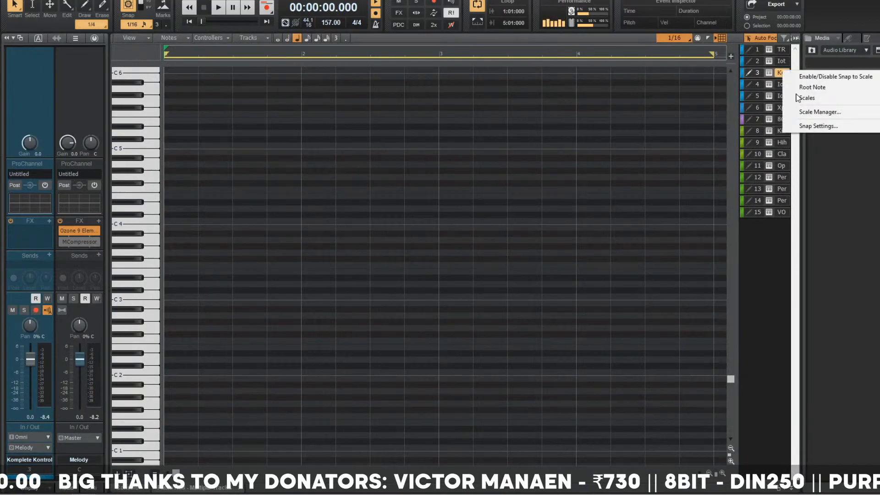
{"action": "mouse_move", "coordinate": [807, 98]}
{"action": "mouse_move", "coordinate": [722, 120]}
{"action": "left_click", "coordinate": [826, 121]}
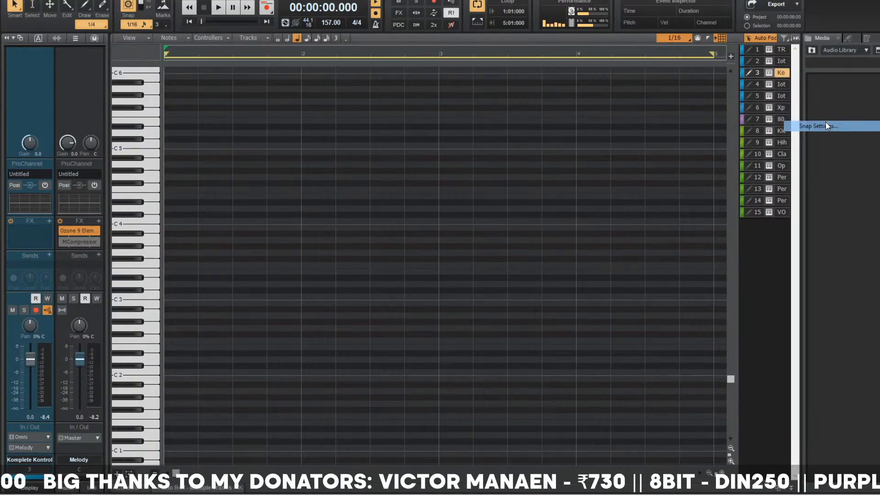
{"action": "left_click", "coordinate": [510, 214]}
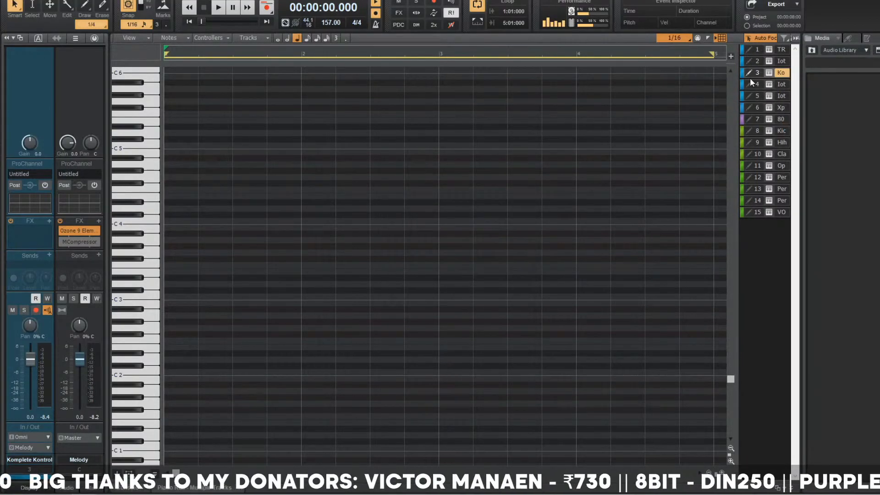
- Set the Komplete Kontrol track's scale to Harmonic Minor and enable Snap to Scale
{"action": "right_click", "coordinate": [782, 74]}
{"action": "mouse_move", "coordinate": [807, 100]}
{"action": "mouse_move", "coordinate": [763, 119]}
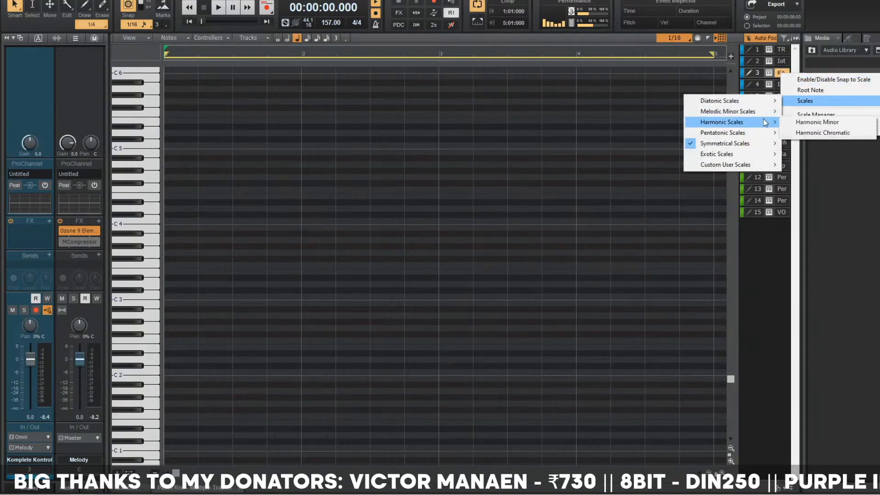
{"action": "left_click", "coordinate": [813, 121]}
{"action": "right_click", "coordinate": [783, 74]}
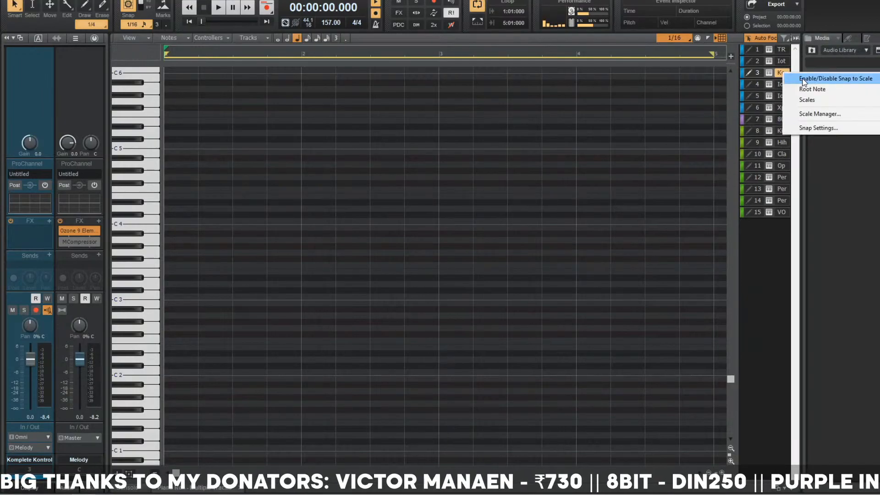
{"action": "left_click", "coordinate": [803, 79]}
- Draw a five-note quarter-note phrase of C5, C6, F5, Eb5 and G5 from the project start and play it back
{"action": "left_click", "coordinate": [167, 146]}
{"action": "scroll", "coordinate": [204, 121], "scroll_direction": "up", "scroll_amount": 2}
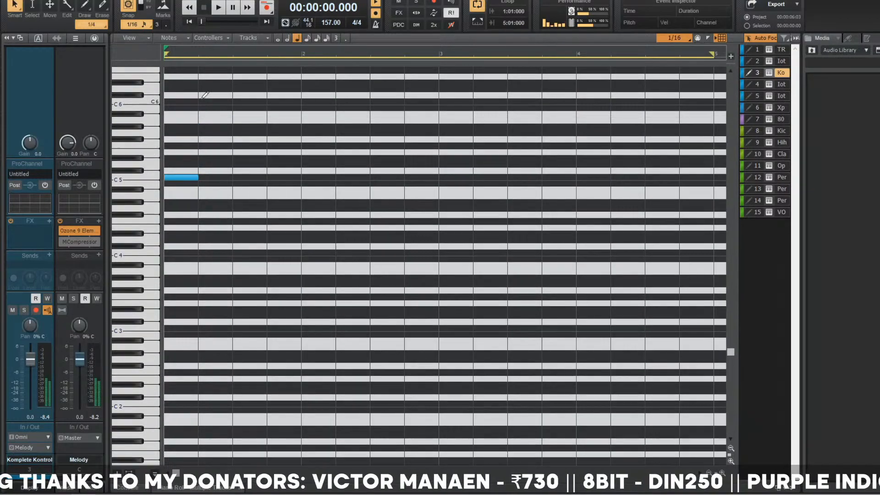
{"action": "left_click", "coordinate": [271, 158]}
{"action": "left_click", "coordinate": [288, 133]}
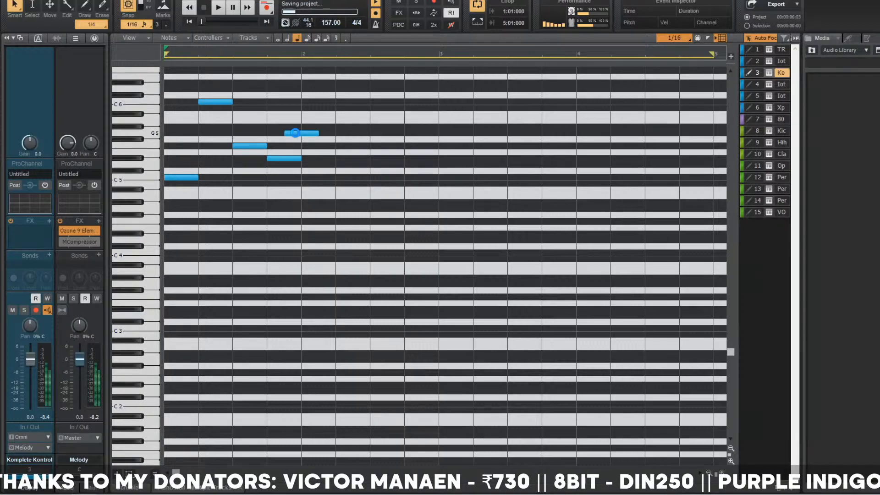
{"action": "key", "text": "space"}
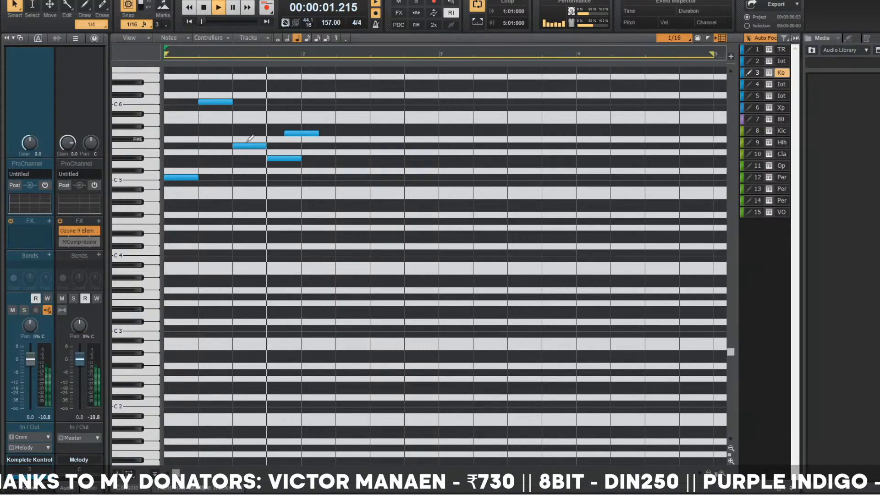
{"action": "key", "text": "space"}
- Select all five notes, stretch the phrase to double length and play it back
{"action": "key", "text": "space"}
{"action": "left_click_drag", "start_coordinate": [403, 73], "coordinate": [164, 189]}
{"action": "key", "text": "space"}
{"action": "left_click_drag", "start_coordinate": [316, 132], "coordinate": [473, 133]}
{"action": "key", "text": "space"}
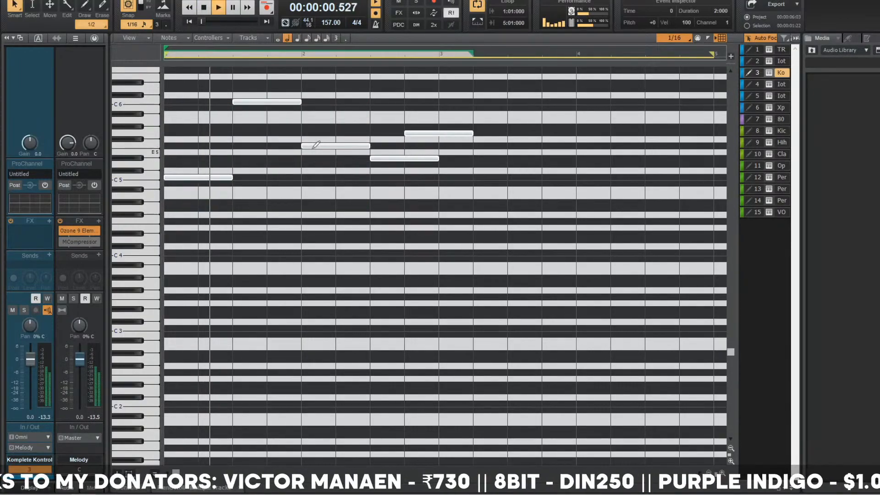
{"action": "scroll", "coordinate": [275, 196], "scroll_direction": "down", "scroll_amount": 2}
{"action": "key", "text": "space"}
{"action": "key", "text": "space"}
- Copy the whole five-note phrase so the duplicate starts at measure 3, and audition the result
{"action": "left_click_drag", "start_coordinate": [444, 81], "coordinate": [86, 244]}
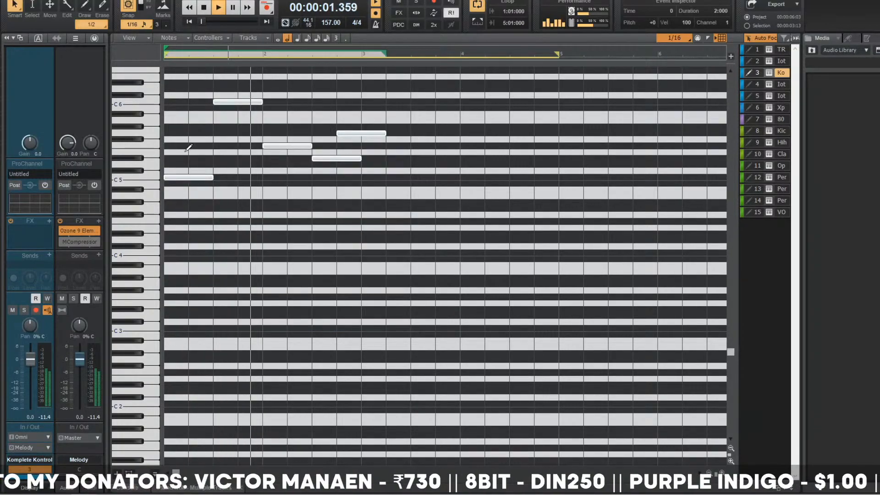
{"action": "key", "text": "space"}
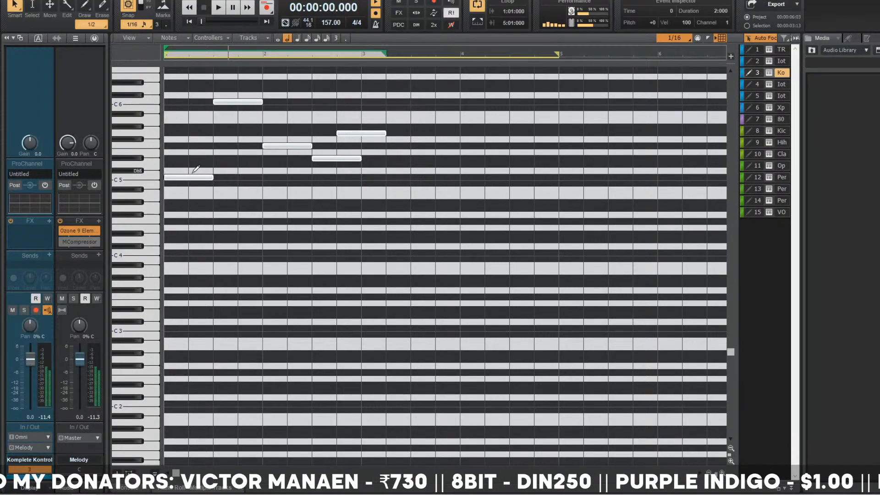
{"action": "left_click_drag", "start_coordinate": [187, 177], "coordinate": [384, 178]}
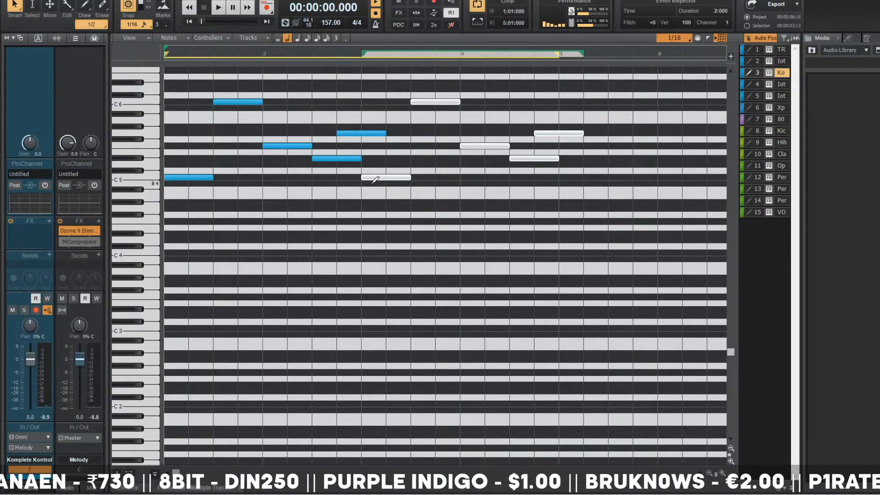
{"action": "key", "text": "space"}
{"action": "key", "text": "space"}
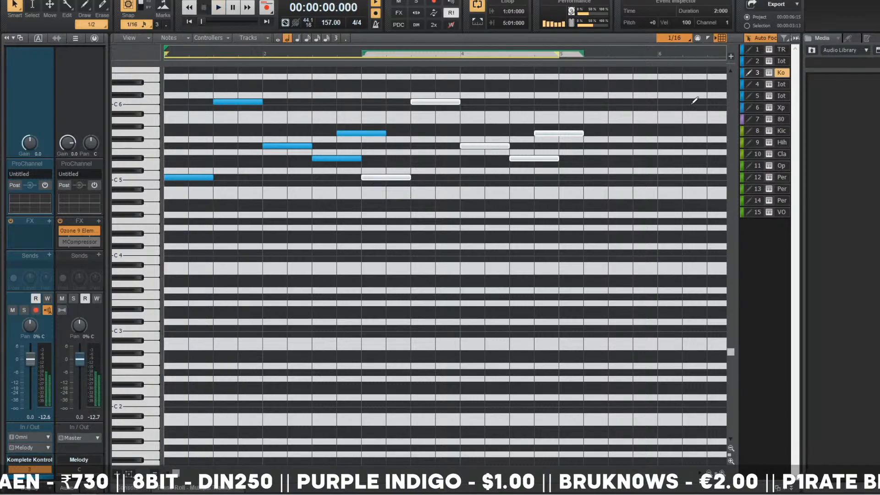
- Reopen Komplete Kontrol and set the sampler's voice polyphony to Legato
{"action": "left_click", "coordinate": [770, 74]}
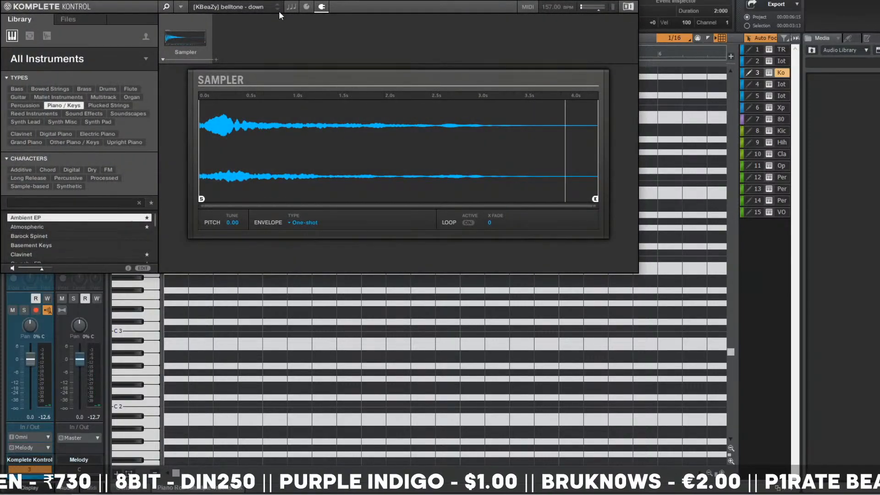
{"action": "left_click", "coordinate": [305, 6]}
{"action": "left_click", "coordinate": [186, 56]}
{"action": "left_click", "coordinate": [186, 66]}
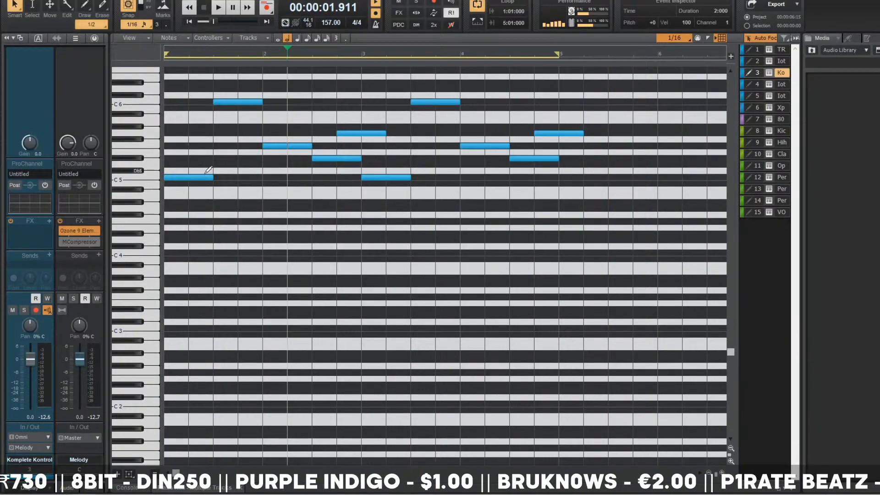
- Lengthen the first C5 note by a sixteenth, shorten the first G5 note to an eighth and play the melody
{"action": "left_click_drag", "start_coordinate": [212, 177], "coordinate": [220, 177]}
{"action": "key", "text": "space"}
{"action": "key", "text": "w"}
{"action": "left_click_drag", "start_coordinate": [385, 133], "coordinate": [349, 133]}
{"action": "key", "text": "w"}
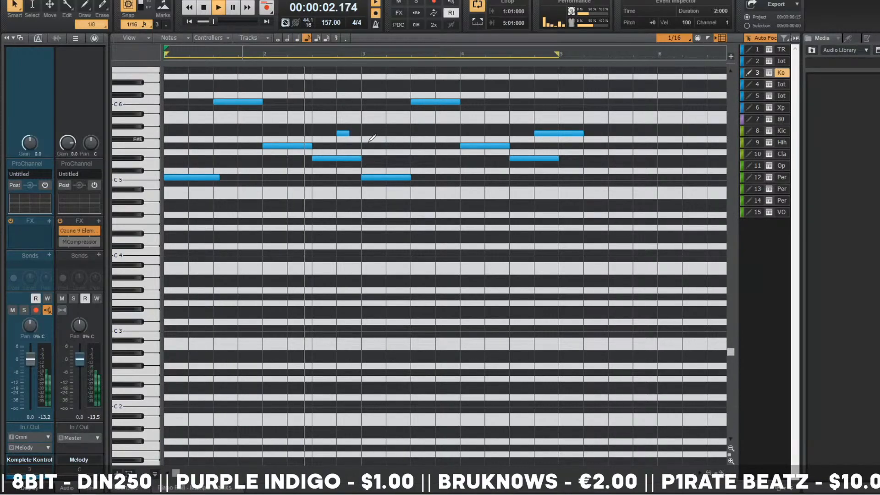
{"action": "key", "text": "space"}
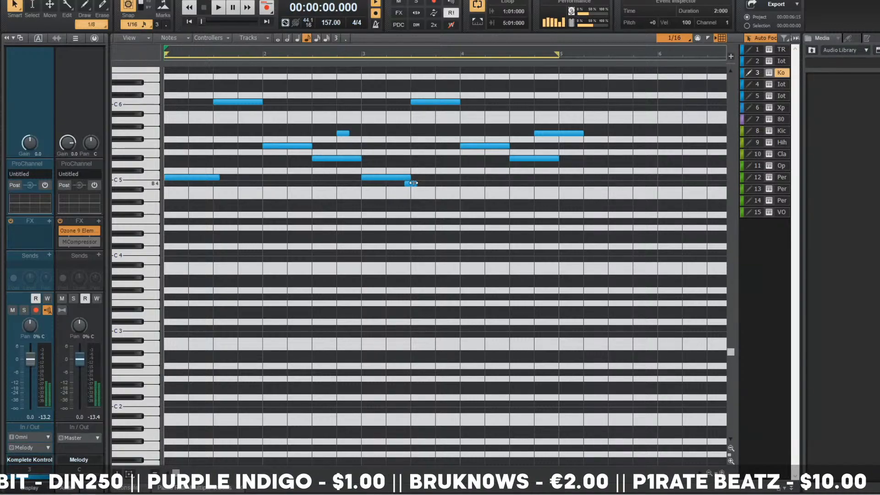
- Lengthen the second C5 note by a sixteenth, shorten the last G5 note to an eighth and close the piano roll
{"action": "left_click_drag", "start_coordinate": [408, 175], "coordinate": [418, 177]}
{"action": "key", "text": "space"}
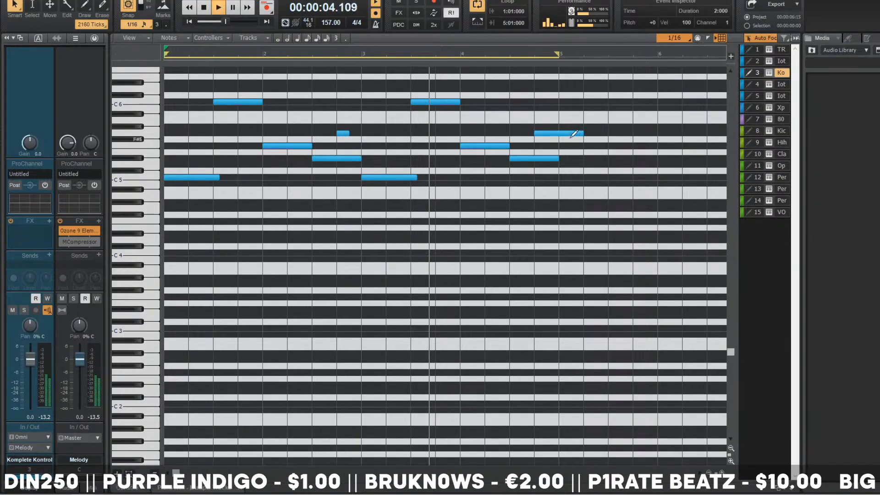
{"action": "key", "text": "space"}
{"action": "left_click_drag", "start_coordinate": [583, 133], "coordinate": [548, 133]}
{"action": "key", "text": "d"}
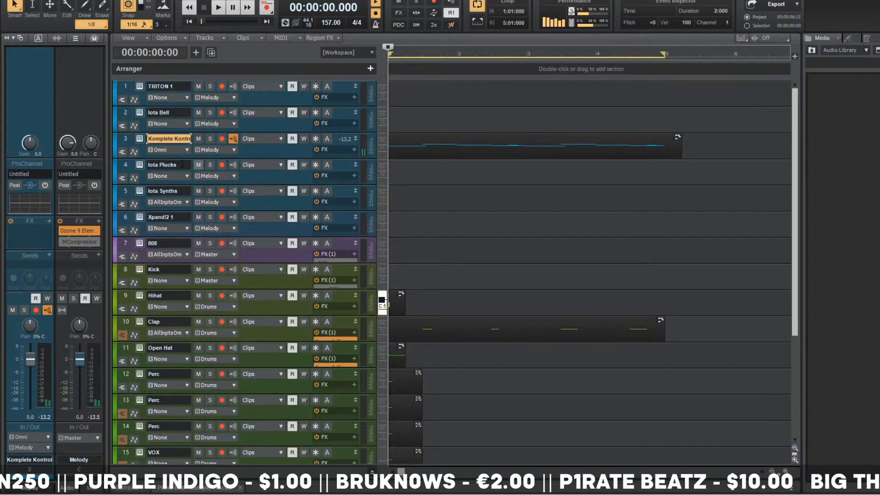
- Insert the ShaperBox2 audio effect on the Komplete Kontrol track
{"action": "left_click", "coordinate": [49, 221]}
{"action": "mouse_move", "coordinate": [82, 229]}
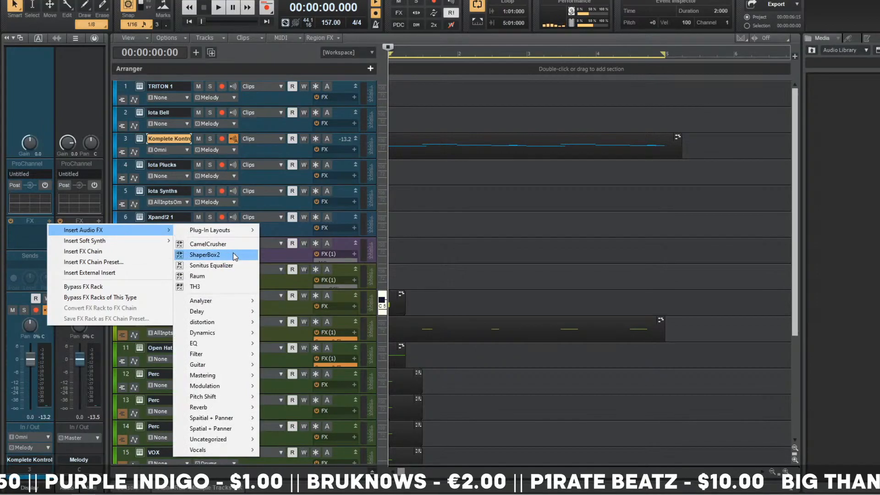
{"action": "left_click", "coordinate": [205, 255]}
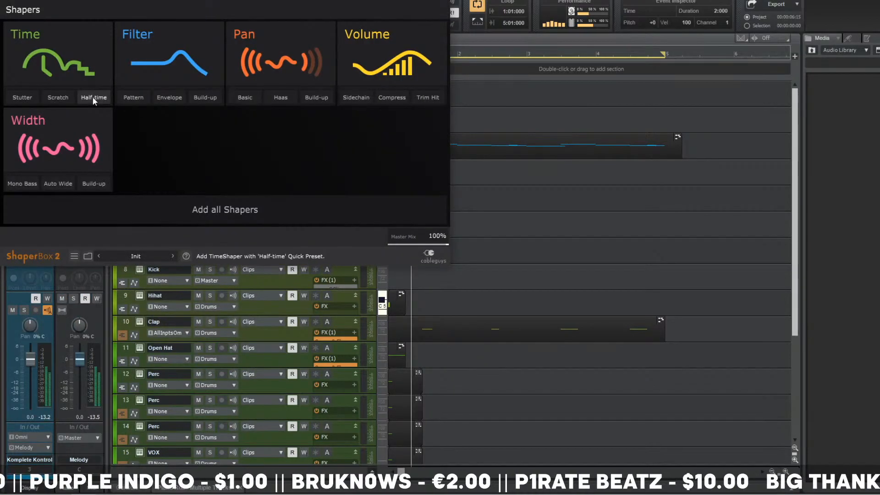
- Add the Half-time TimeShaper in ShaperBox2 with a length of 1/2 and a reduced master mix
{"action": "left_click", "coordinate": [92, 97]}
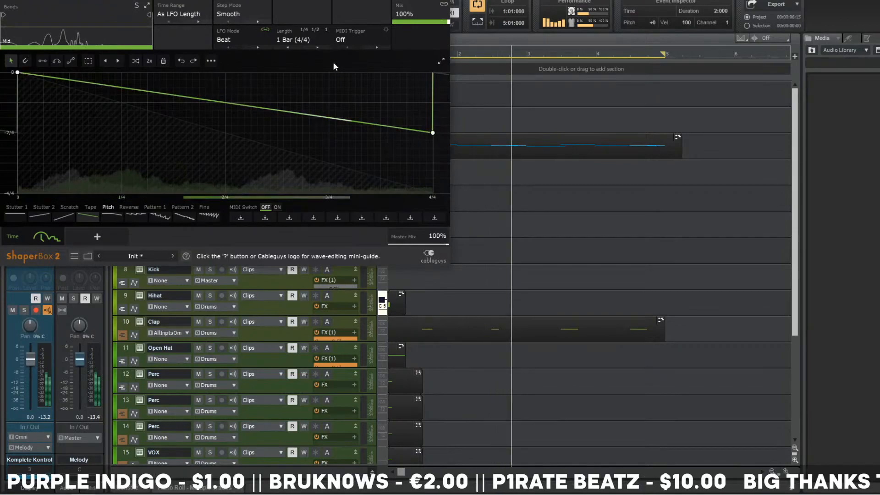
{"action": "left_click", "coordinate": [292, 48]}
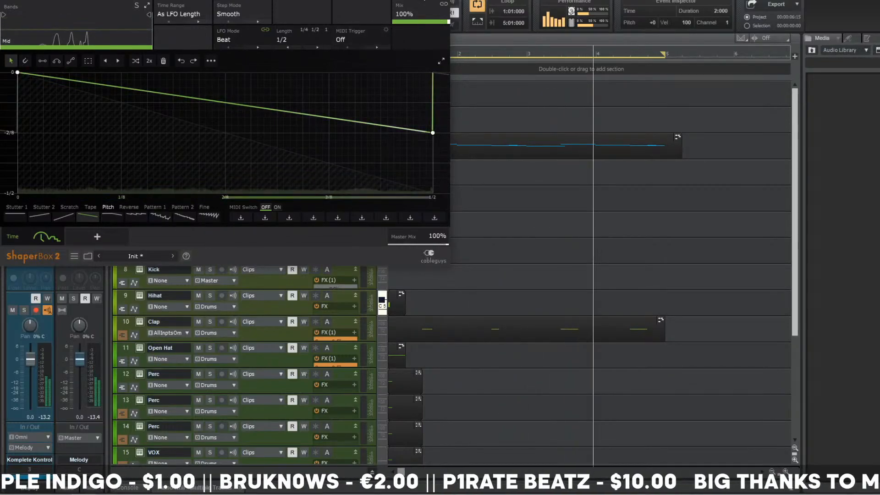
{"action": "left_click_drag", "start_coordinate": [437, 236], "coordinate": [437, 259]}
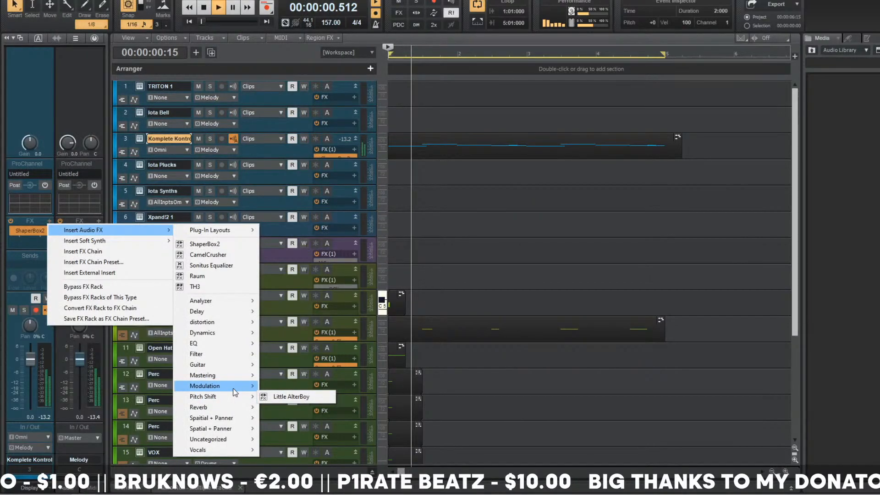
- Insert the Acon Digital Multiply modulation effect on the Komplete Kontrol track and lower its effect level to -15 dB
{"action": "mouse_move", "coordinate": [234, 390]}
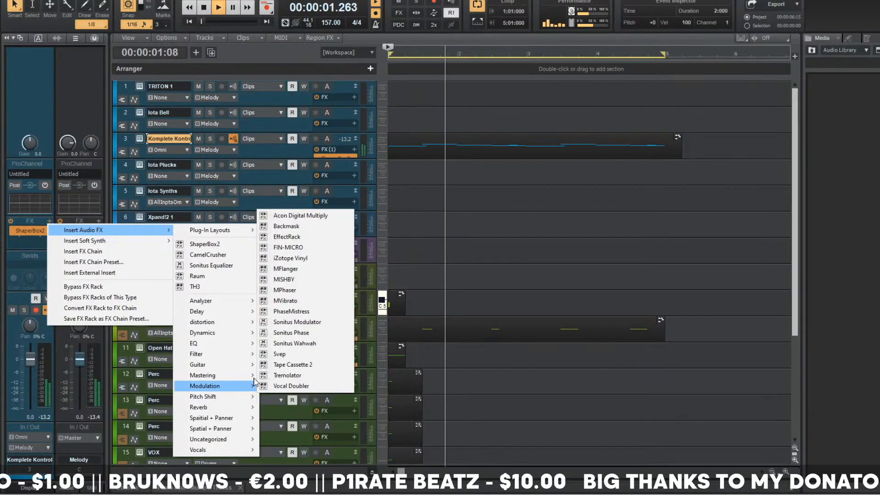
{"action": "left_click", "coordinate": [298, 215]}
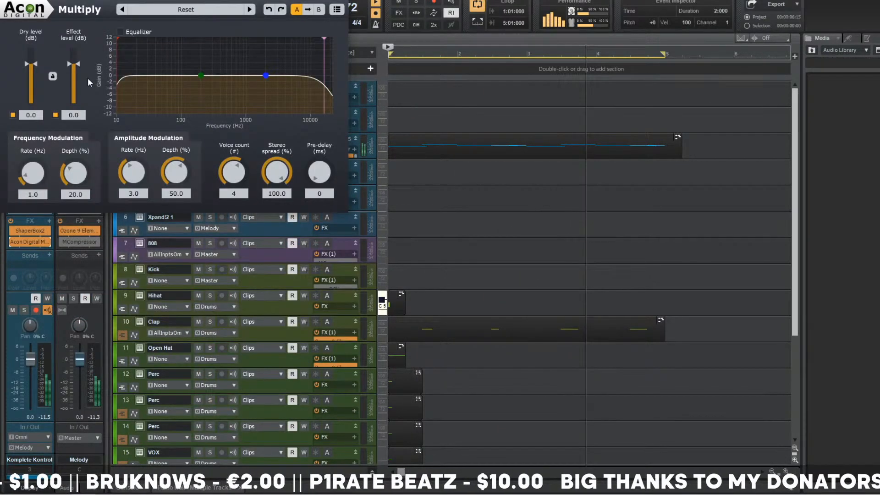
{"action": "left_click_drag", "start_coordinate": [74, 74], "coordinate": [73, 77]}
- Insert the EchoBoy delay after Multiply, adjust its echo mode and echo time, and close its window
{"action": "left_click", "coordinate": [48, 222]}
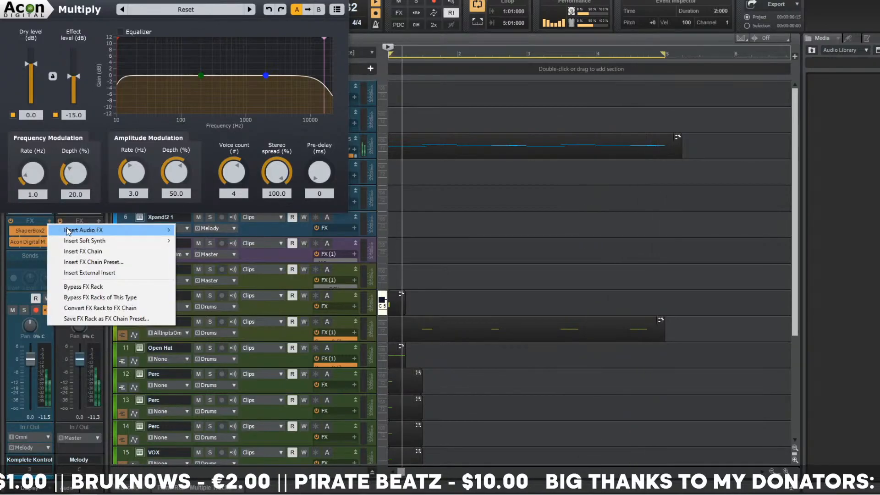
{"action": "mouse_move", "coordinate": [83, 229]}
{"action": "mouse_move", "coordinate": [215, 312]}
{"action": "left_click", "coordinate": [315, 322]}
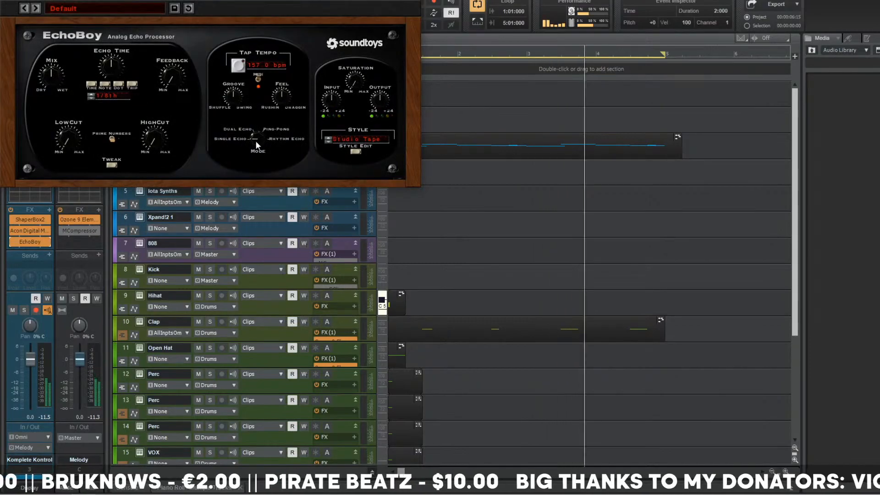
{"action": "left_click_drag", "start_coordinate": [255, 141], "coordinate": [279, 119]}
{"action": "left_click_drag", "start_coordinate": [116, 73], "coordinate": [113, 92]}
{"action": "left_click", "coordinate": [414, 1]}
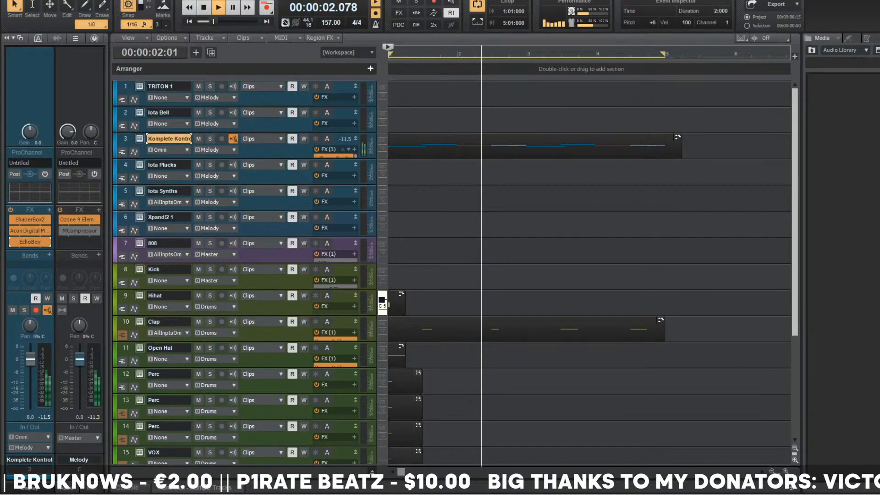
- Play the melody with ShaperBox2 bypassed and re-enable the effect to compare the sound
{"action": "scroll", "coordinate": [506, 161], "scroll_direction": "down", "scroll_amount": 1}
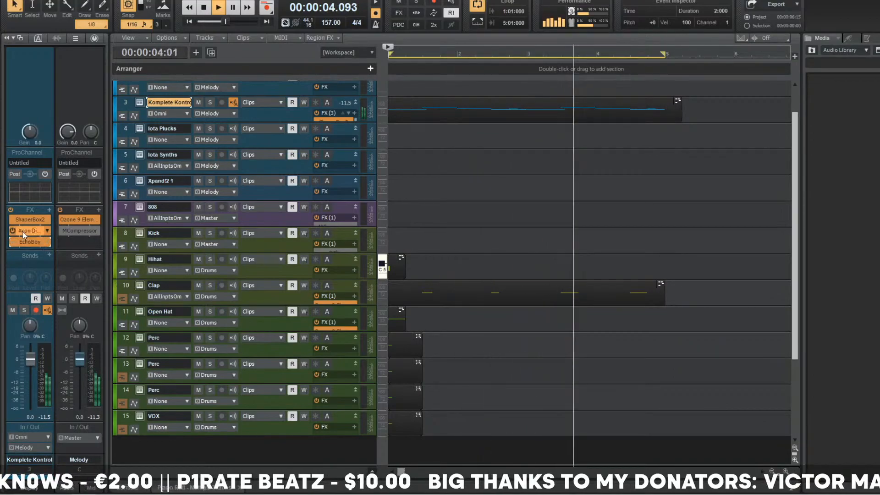
{"action": "key", "text": "space"}
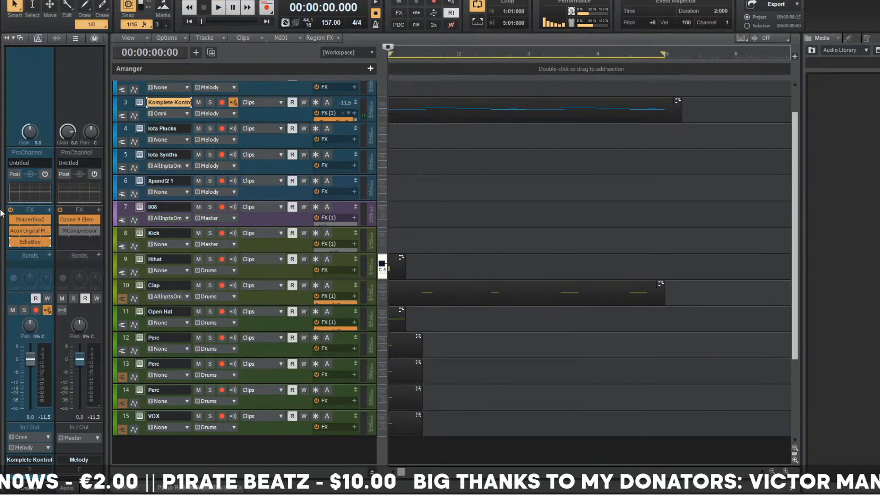
{"action": "left_click", "coordinate": [515, 101]}
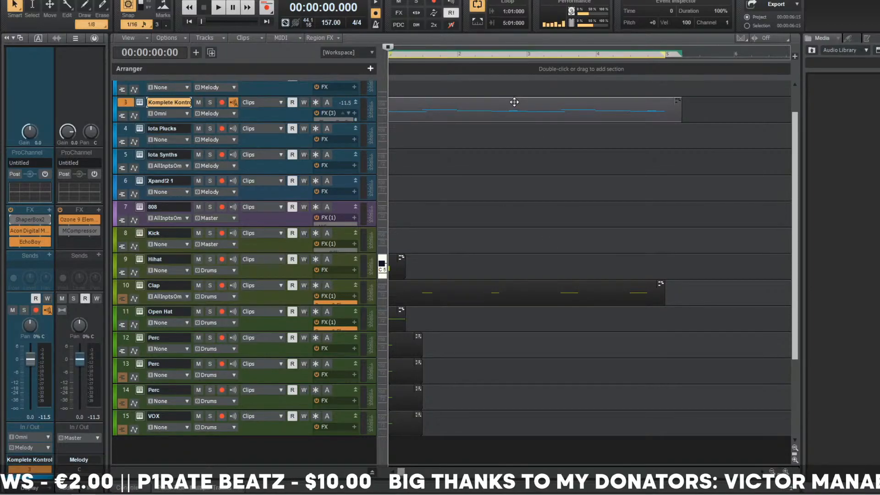
{"action": "key", "text": "space"}
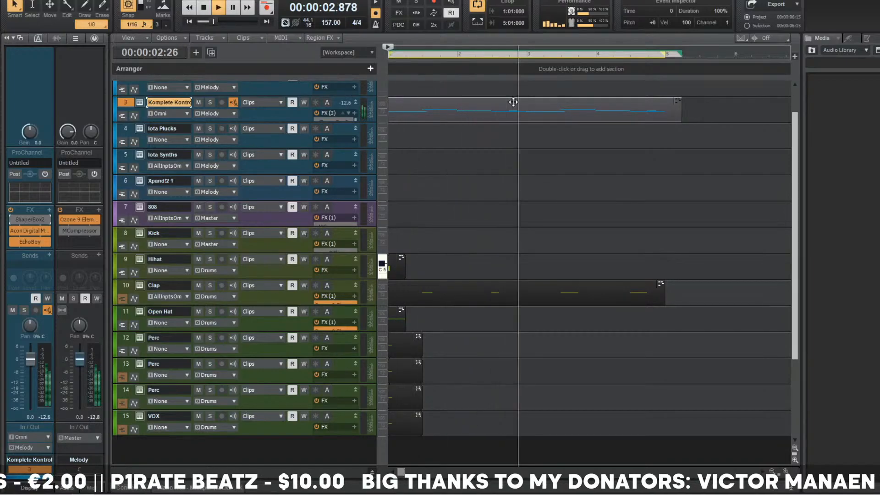
{"action": "left_click", "coordinate": [13, 220]}
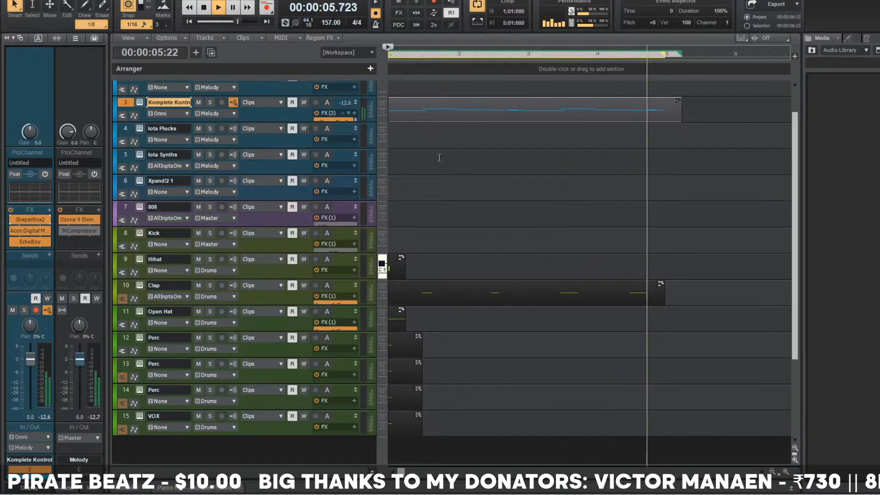
- Look over the track list during playback and check the ShaperBox2 settings on the Komplete Kontrol track
{"action": "scroll", "coordinate": [506, 153], "scroll_direction": "down", "scroll_amount": 4}
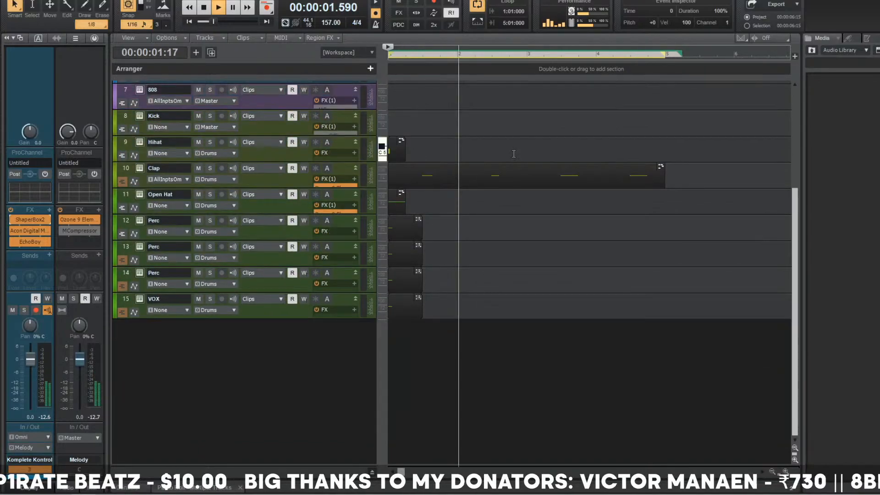
{"action": "scroll", "coordinate": [509, 153], "scroll_direction": "up", "scroll_amount": 5}
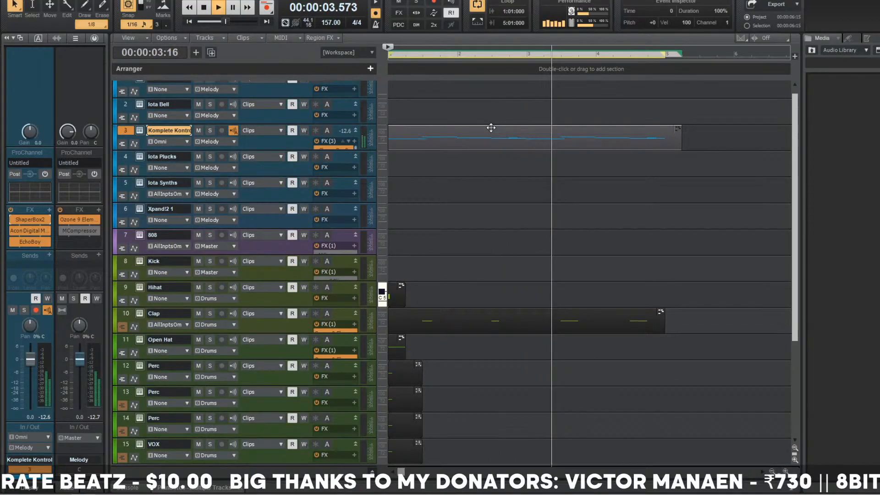
{"action": "scroll", "coordinate": [279, 117], "scroll_direction": "up", "scroll_amount": 1}
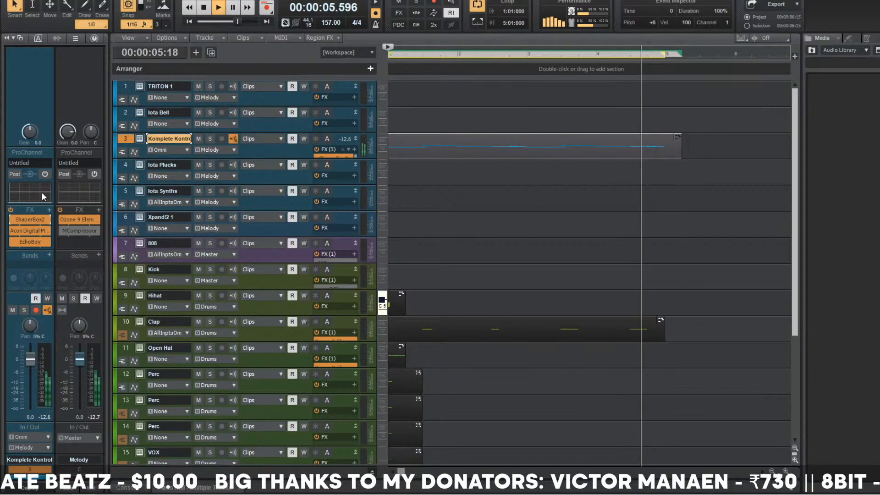
{"action": "double_click", "coordinate": [30, 219]}
{"action": "left_click", "coordinate": [443, 2]}
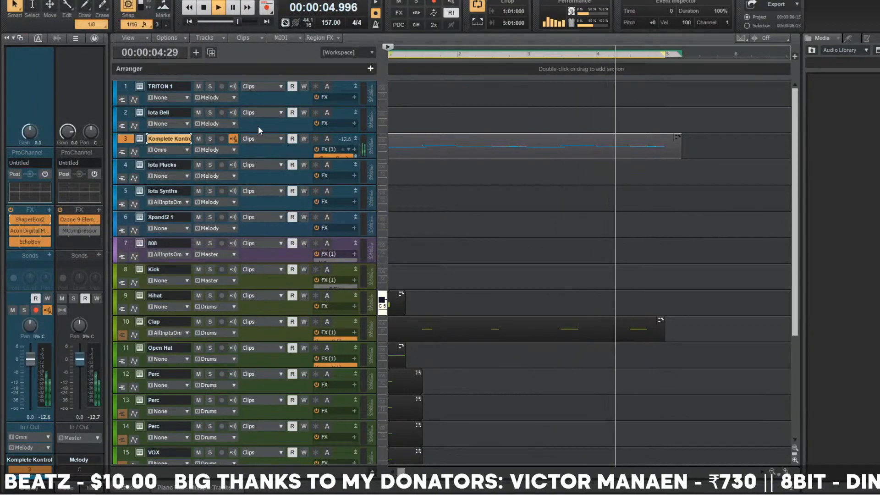
- Stop playback and replace the synth on the Iota Bell track with Komplete Kontrol
{"action": "left_click", "coordinate": [169, 108]}
{"action": "key", "text": "space"}
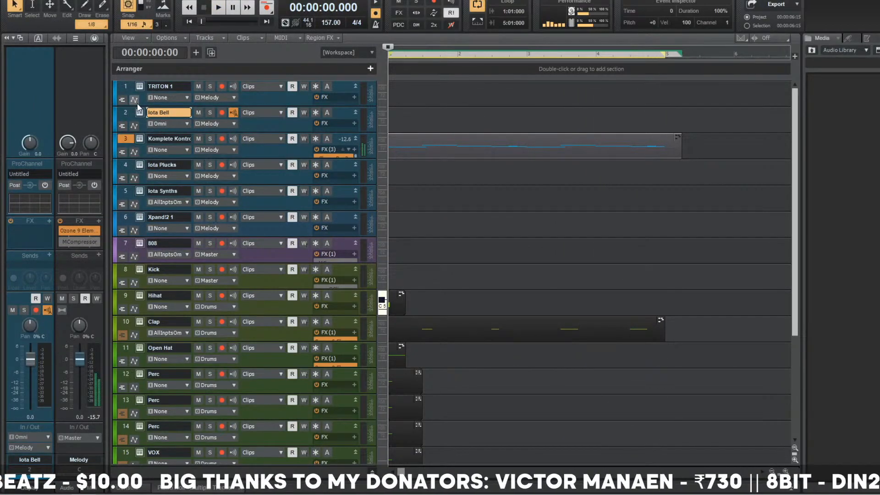
{"action": "right_click", "coordinate": [141, 117]}
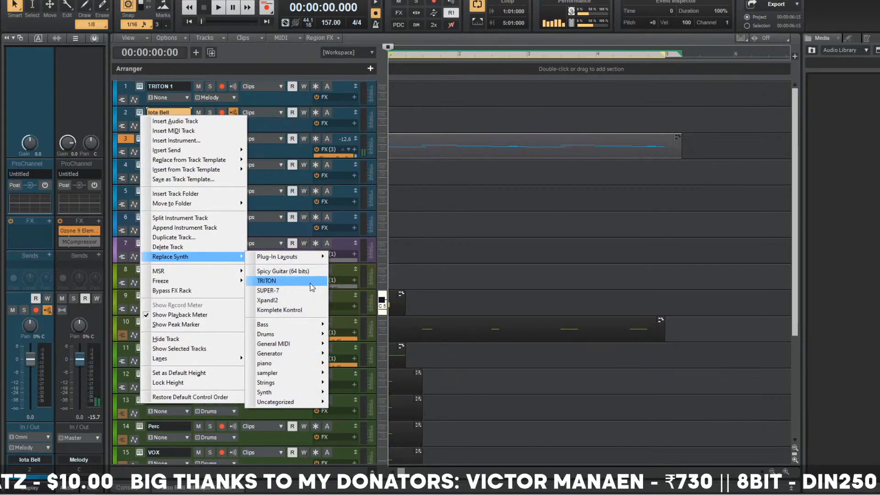
{"action": "left_click", "coordinate": [313, 312]}
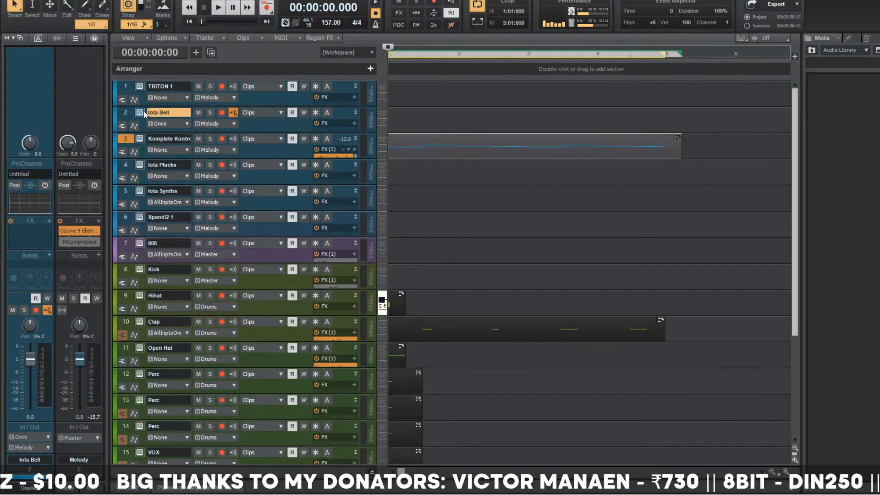
- Load the bell - intervene sample from the bells folder of 1! Fyed Up One-Shots Vol.1 into the new Komplete Kontrol and close it
{"action": "left_click", "coordinate": [87, 21]}
{"action": "double_click", "coordinate": [58, 103]}
{"action": "double_click", "coordinate": [83, 158]}
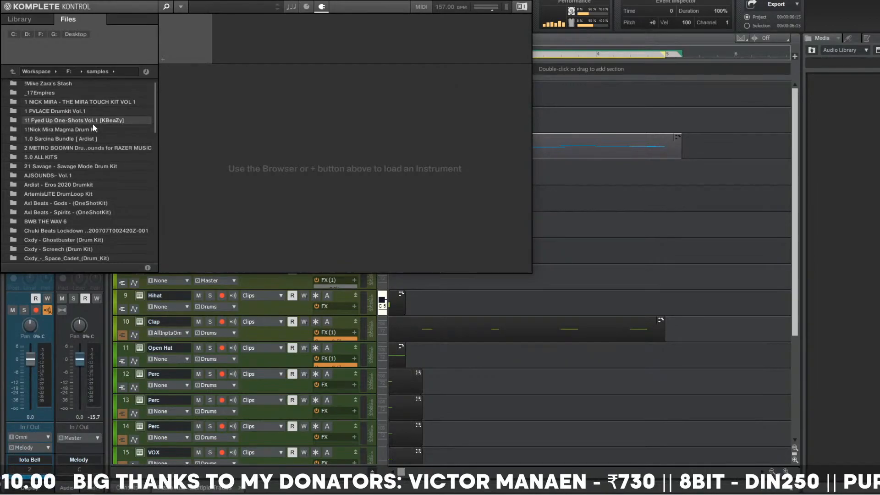
{"action": "double_click", "coordinate": [92, 122]}
{"action": "double_click", "coordinate": [90, 102]}
{"action": "double_click", "coordinate": [93, 129]}
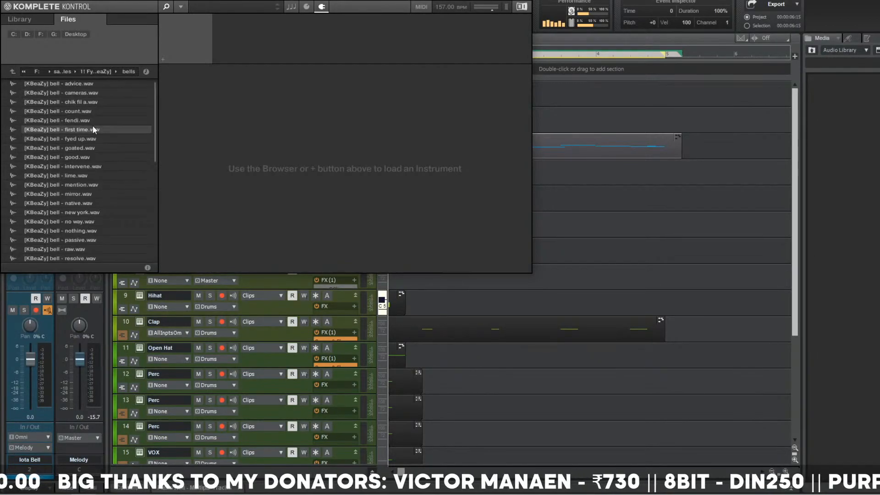
{"action": "left_click", "coordinate": [104, 167]}
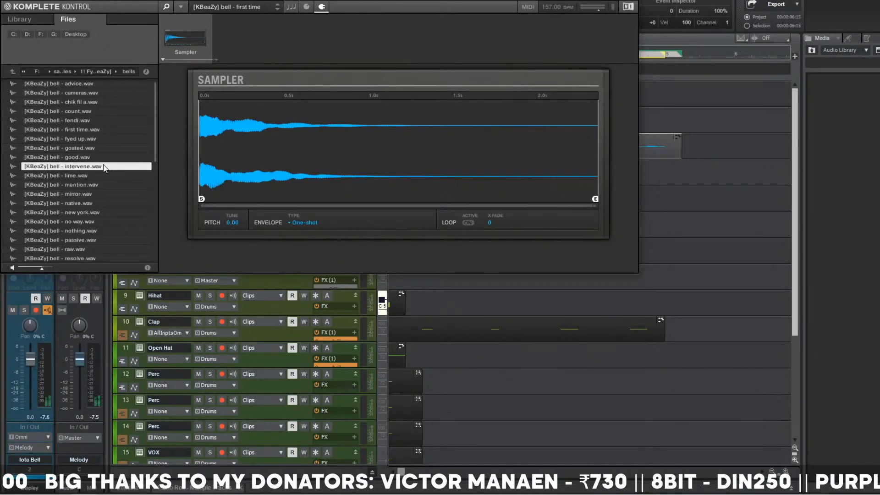
{"action": "double_click", "coordinate": [106, 166]}
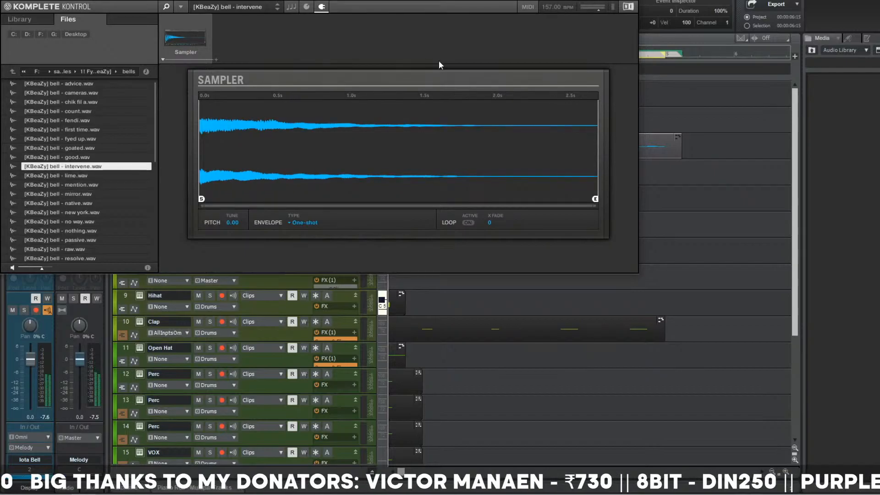
{"action": "left_click", "coordinate": [632, 1]}
- Open the Iota Bell track in the piano roll, place an F#5 eighth note at the start and play it
{"action": "key", "text": "d"}
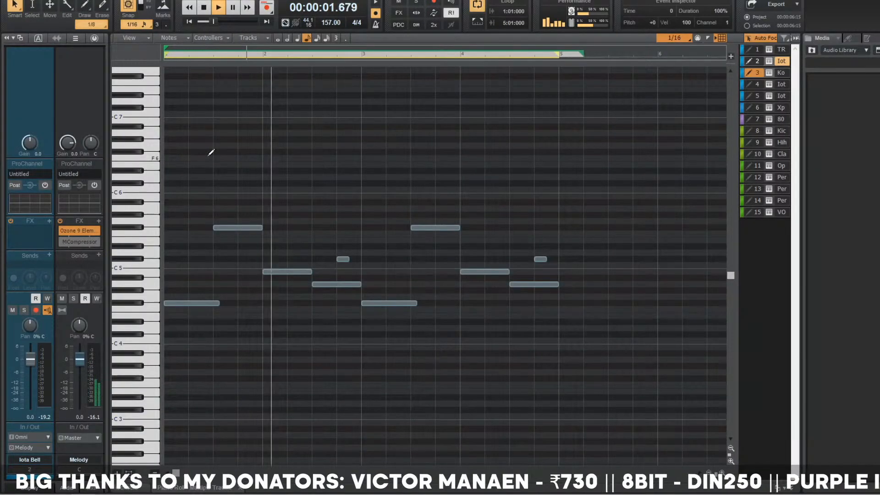
{"action": "left_click", "coordinate": [757, 61]}
{"action": "key", "text": "space"}
{"action": "key", "text": "space"}
{"action": "left_click", "coordinate": [174, 215]}
{"action": "key", "text": "space"}
{"action": "left_click_drag", "start_coordinate": [178, 216], "coordinate": [169, 229]}
{"action": "key", "text": "space"}
- Place a B5 eighth note on beat 2 of the first bar and play the two notes
{"action": "key", "text": "space"}
- Try an F#5 eighth note directly after the second note and play the pattern
{"action": "key", "text": "space"}
{"action": "mouse_move", "coordinate": [200, 197]}
{"action": "left_mouse_down"}
{"action": "mouse_move", "coordinate": [183, 196]}
{"action": "mouse_move", "coordinate": [197, 198]}
{"action": "left_mouse_up"}
{"action": "key", "text": "space"}
{"action": "key", "text": "space"}
{"action": "key", "text": "space"}
{"action": "key", "text": "space"}
{"action": "key", "text": "space"}
{"action": "key", "text": "space"}
{"action": "left_click", "coordinate": [203, 234]}
{"action": "key", "text": "space"}
{"action": "mouse_move", "coordinate": [206, 235]}
{"action": "left_mouse_down"}
{"action": "mouse_move", "coordinate": [212, 216]}
{"action": "mouse_move", "coordinate": [208, 222]}
{"action": "left_mouse_up"}
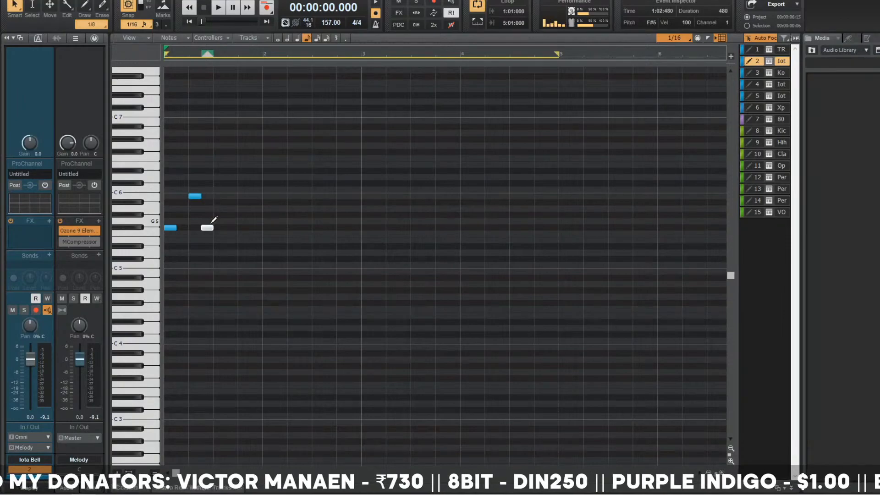
{"action": "key", "text": "space"}
{"action": "key", "text": "space"}
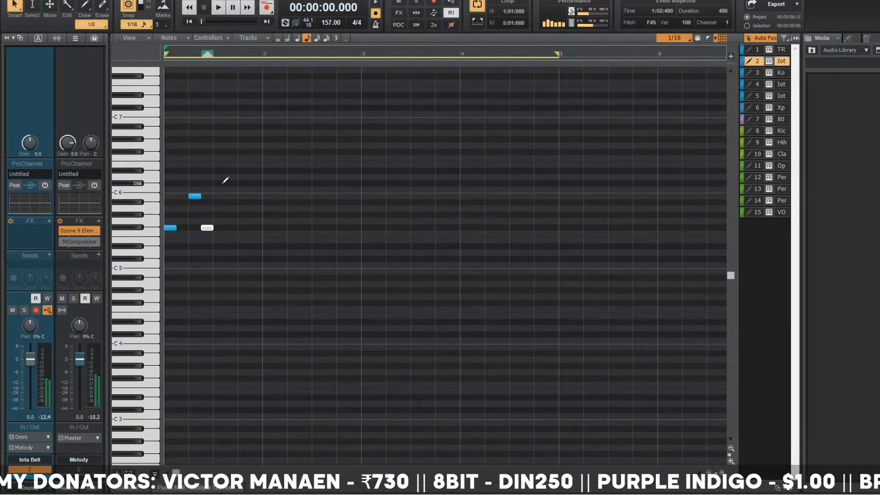
- Raise the second note to Db6, place an F#5 sixteenth note on beat 3 and play the pattern
{"action": "left_click_drag", "start_coordinate": [196, 195], "coordinate": [196, 182]}
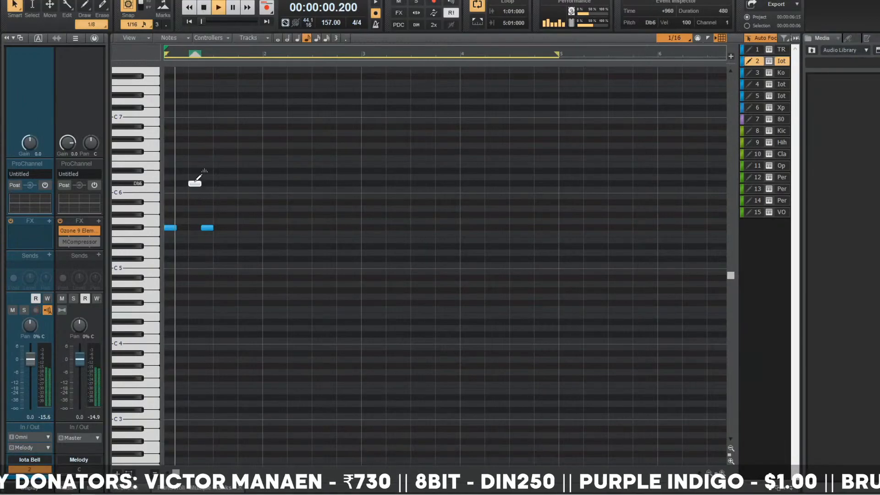
{"action": "left_click", "coordinate": [216, 228]}
{"action": "key", "text": "space"}
- Add an F#6 sixteenth note on beat 4 and a Db6 sixteenth note an eighth after it, playing the pattern
{"action": "left_click", "coordinate": [234, 164]}
{"action": "key", "text": "space"}
{"action": "left_click_drag", "start_coordinate": [235, 165], "coordinate": [242, 152]}
{"action": "key", "text": "space"}
{"action": "left_click", "coordinate": [258, 189]}
{"action": "key", "text": "space"}
{"action": "left_click_drag", "start_coordinate": [259, 190], "coordinate": [255, 183]}
{"action": "key", "text": "space"}
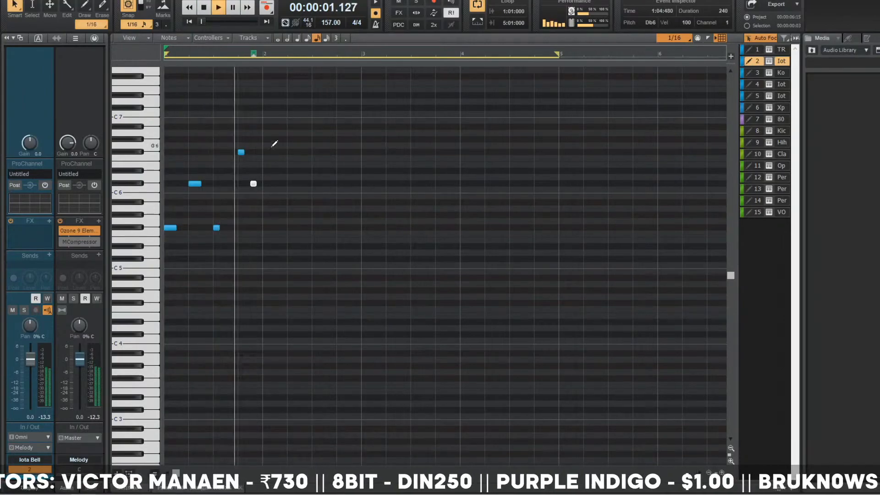
- Select all notes of the first bar and copy the pattern across bars 2 to 4
{"action": "left_click_drag", "start_coordinate": [282, 132], "coordinate": [47, 334]}
{"action": "key", "text": "space"}
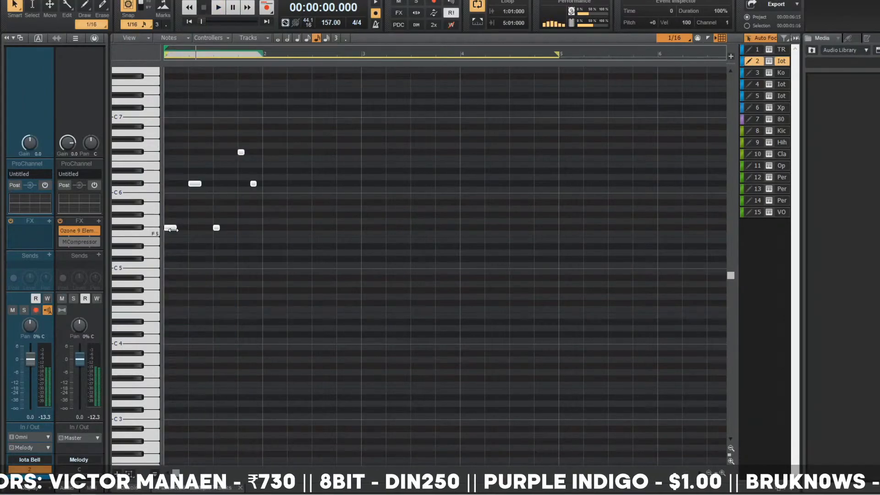
{"action": "left_click_drag", "start_coordinate": [171, 228], "coordinate": [367, 227], "text": "ctrl"}
{"action": "left_click_drag", "start_coordinate": [366, 227], "coordinate": [467, 228], "text": "ctrl"}
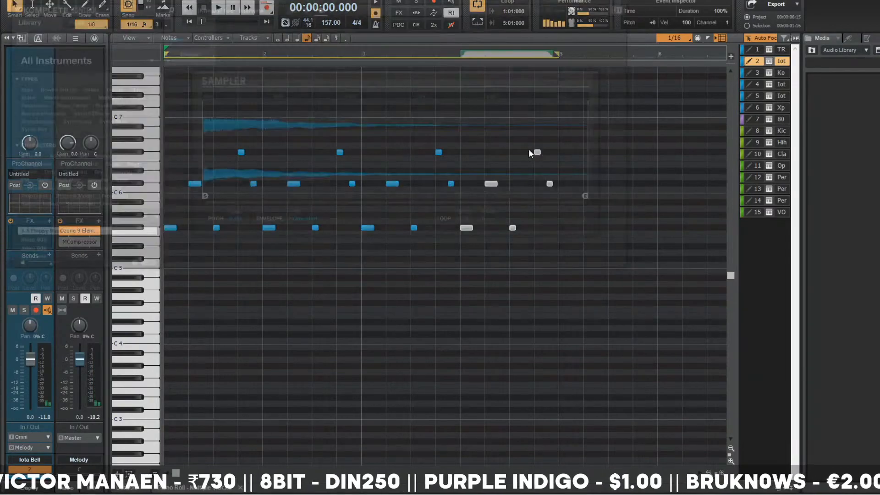
- Audition other bells in Komplete Kontrol, load the bell - passive sample and set its pitch tune to 12
{"action": "left_click", "coordinate": [85, 17]}
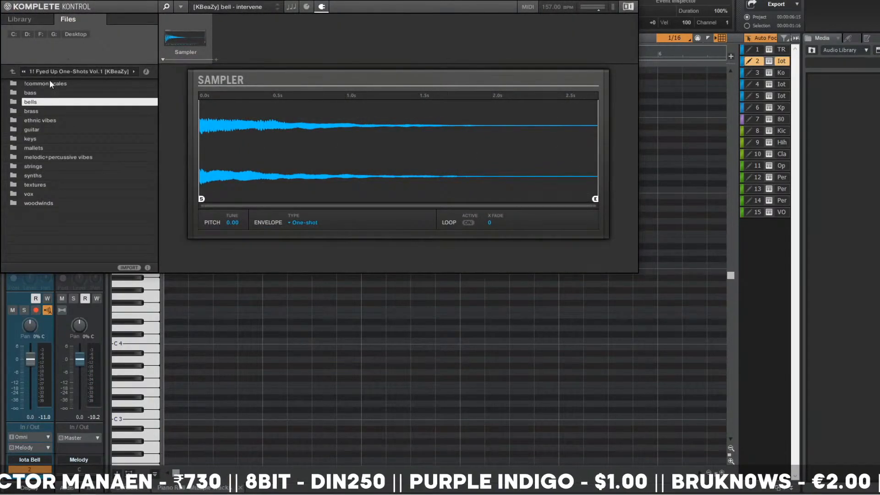
{"action": "double_click", "coordinate": [49, 103]}
{"action": "left_click", "coordinate": [80, 101]}
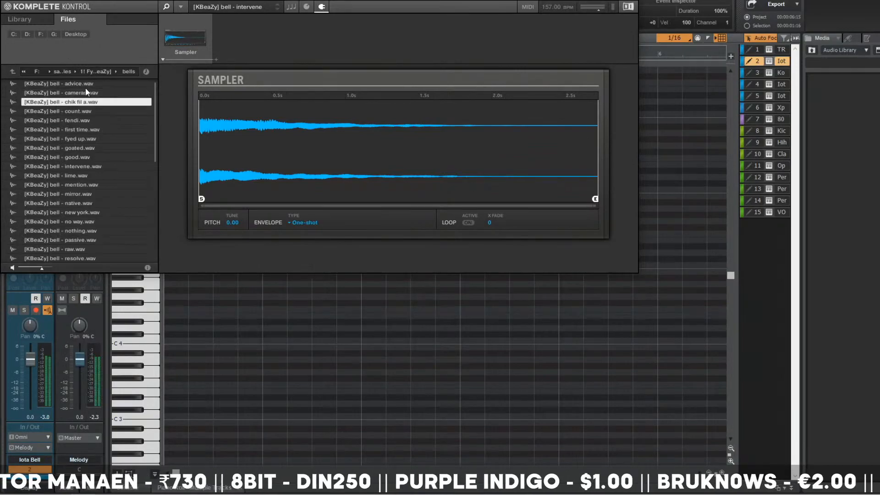
{"action": "left_click", "coordinate": [86, 85]}
{"action": "left_click", "coordinate": [112, 239]}
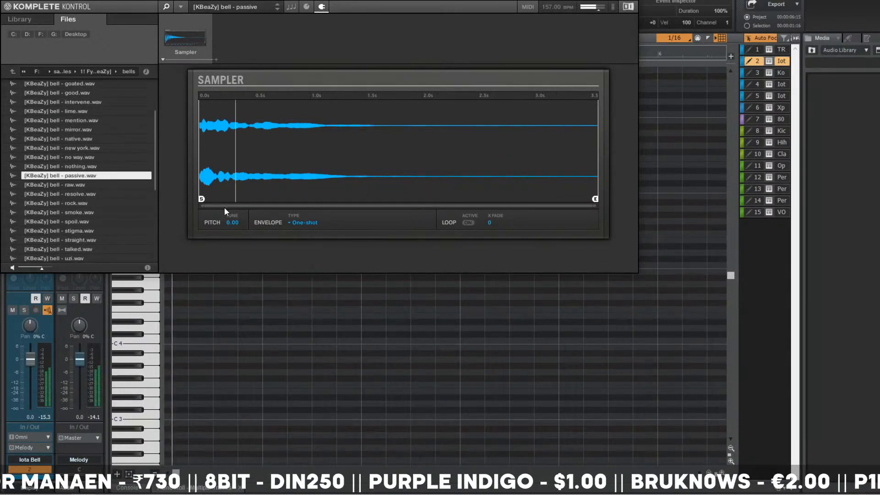
{"action": "scroll", "coordinate": [233, 224], "scroll_direction": "up", "scroll_amount": 12}
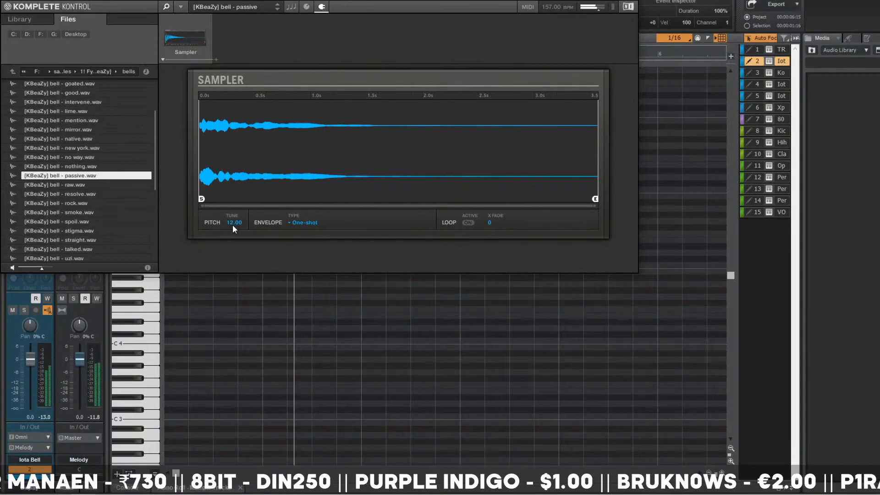
- Reset the bell sample's pitch tune to 0 and layer the whole bell pattern with a copy one octave higher
{"action": "left_click_drag", "start_coordinate": [232, 225], "coordinate": [235, 223]}
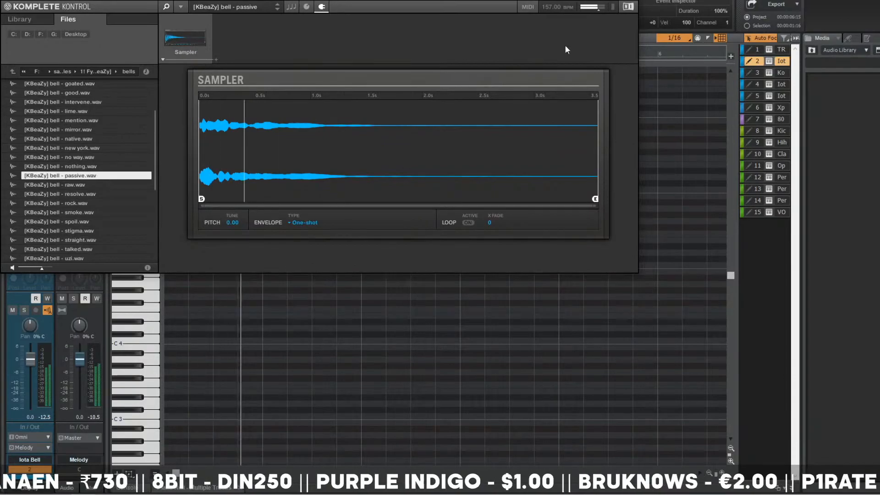
{"action": "left_click", "coordinate": [630, 1]}
{"action": "left_click_drag", "start_coordinate": [582, 101], "coordinate": [89, 294]}
{"action": "key", "text": "ctrl+F1"}
{"action": "key", "text": "Return"}
{"action": "scroll", "coordinate": [137, 358], "scroll_direction": "up", "scroll_amount": 3}
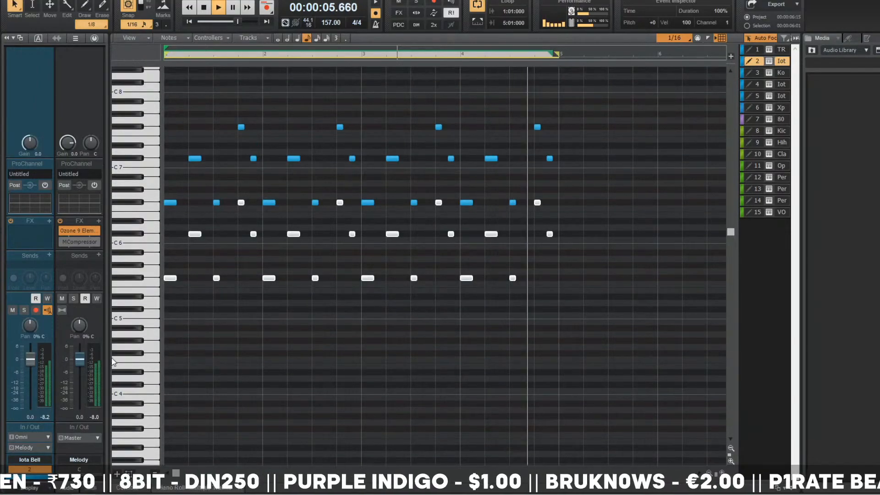
- Lower the Iota Bell track's volume to about -11.7 dB and save the project
{"action": "left_click_drag", "start_coordinate": [29, 359], "coordinate": [30, 382]}
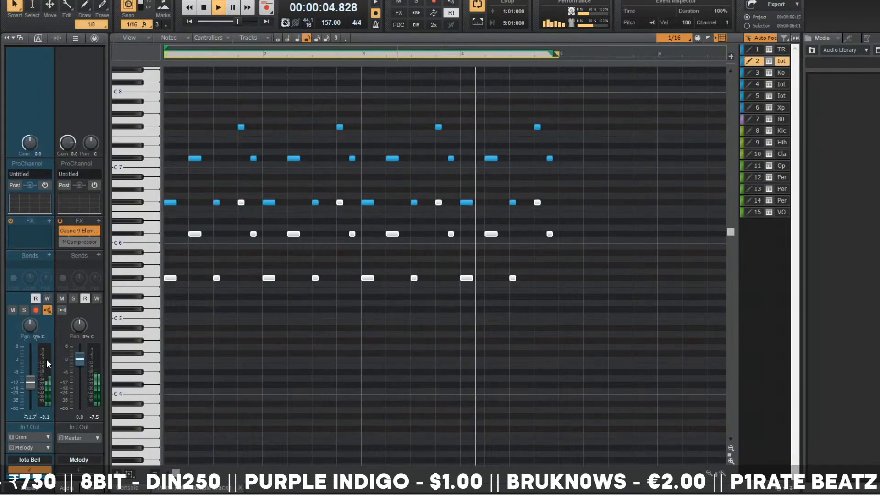
{"action": "key", "text": "space"}
{"action": "key", "text": "ctrl+s"}
- Insert EchoBoy on the Iota Bell track with a 1/16th echo time and a reduced mix
{"action": "left_click", "coordinate": [49, 220]}
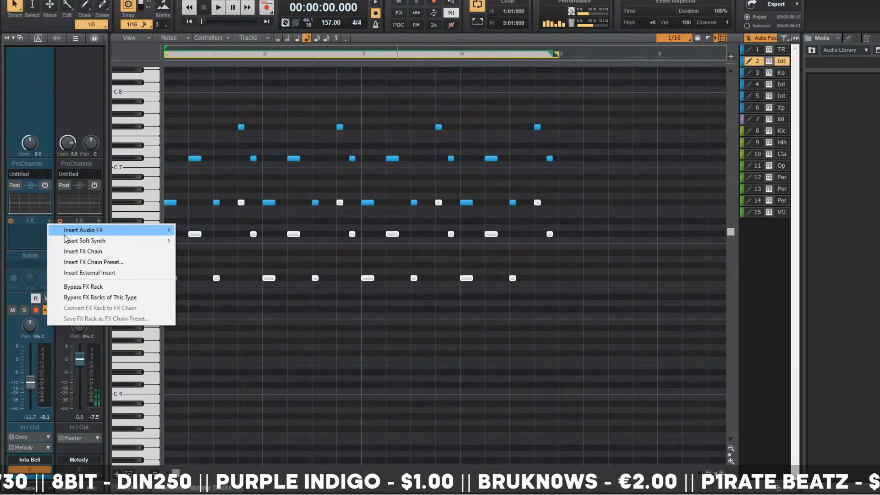
{"action": "mouse_move", "coordinate": [115, 230]}
{"action": "left_click", "coordinate": [252, 249]}
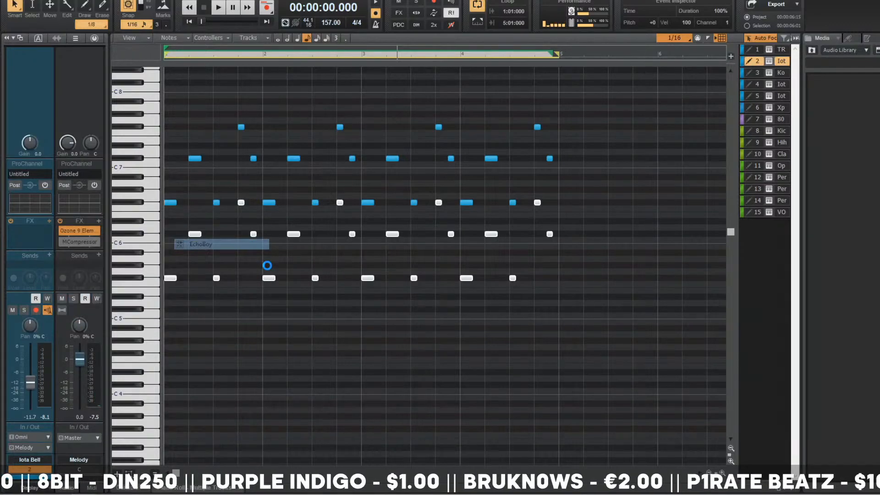
{"action": "left_click_drag", "start_coordinate": [118, 75], "coordinate": [116, 85]}
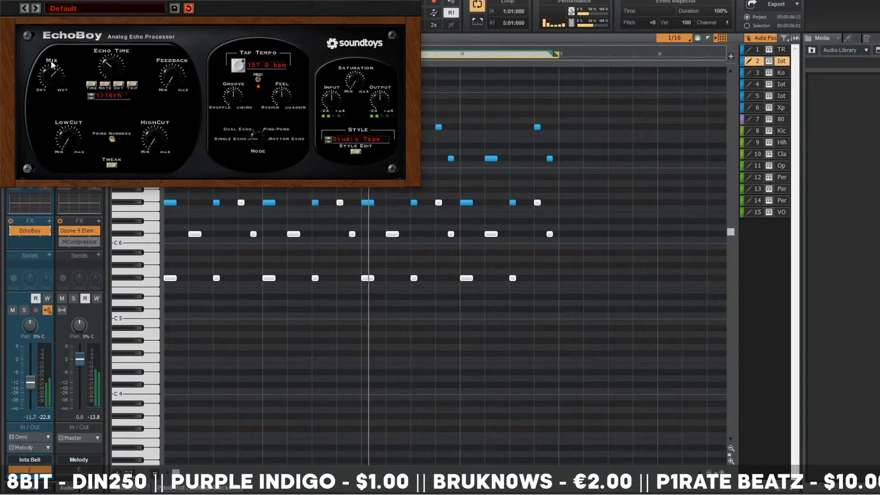
{"action": "left_click_drag", "start_coordinate": [52, 64], "coordinate": [48, 89]}
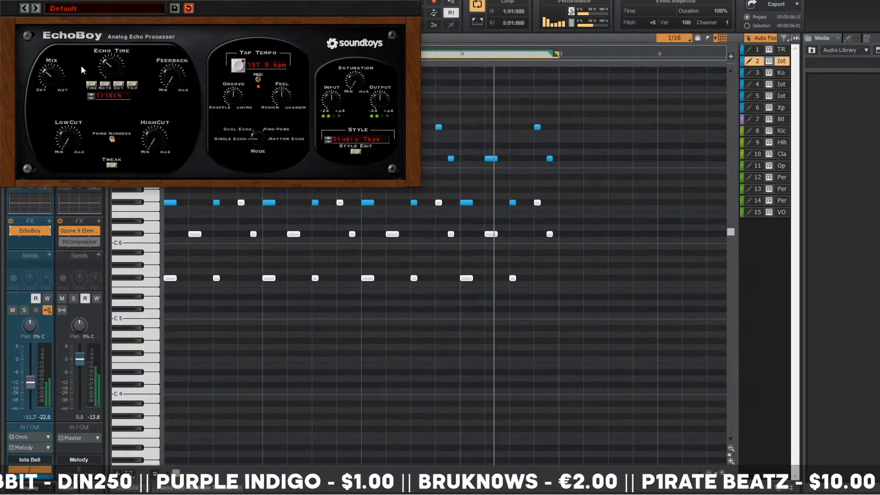
- Insert Acon Digital Multiply before EchoBoy on the Iota Bell track and lower the track's volume to about -19.4 dB
{"action": "left_click", "coordinate": [49, 220]}
{"action": "mouse_move", "coordinate": [82, 230]}
{"action": "left_click", "coordinate": [238, 260]}
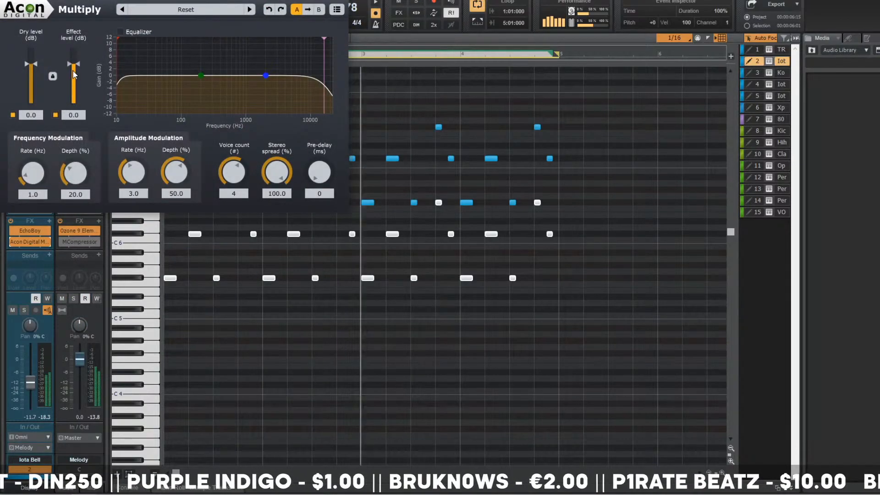
{"action": "left_click_drag", "start_coordinate": [35, 242], "coordinate": [32, 230]}
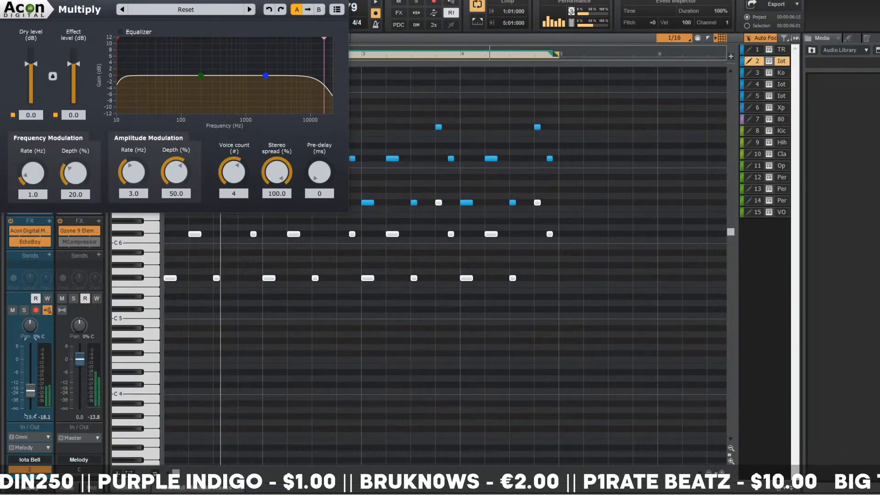
- Return to the track view and lower the Komplete Kontrol track's volume to about -6 dB
{"action": "key", "text": "d"}
{"action": "scroll", "coordinate": [466, 185], "scroll_direction": "down", "scroll_amount": 2}
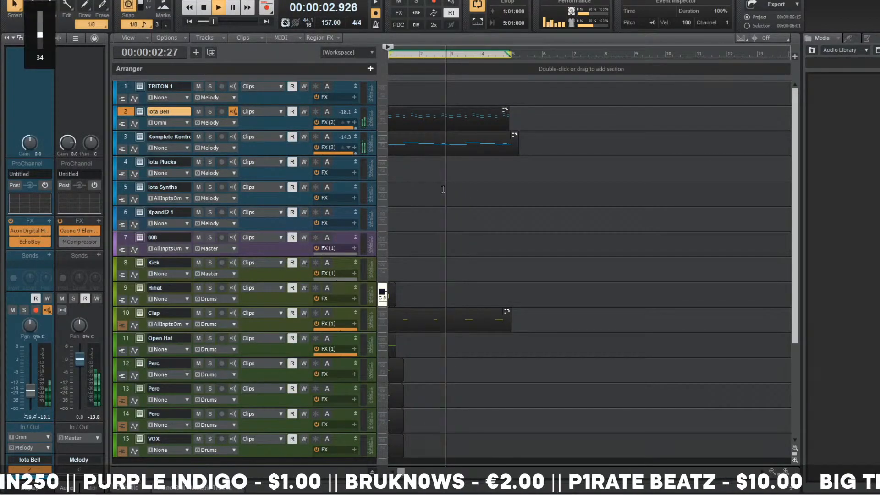
{"action": "left_click_drag", "start_coordinate": [542, 135], "coordinate": [385, 137]}
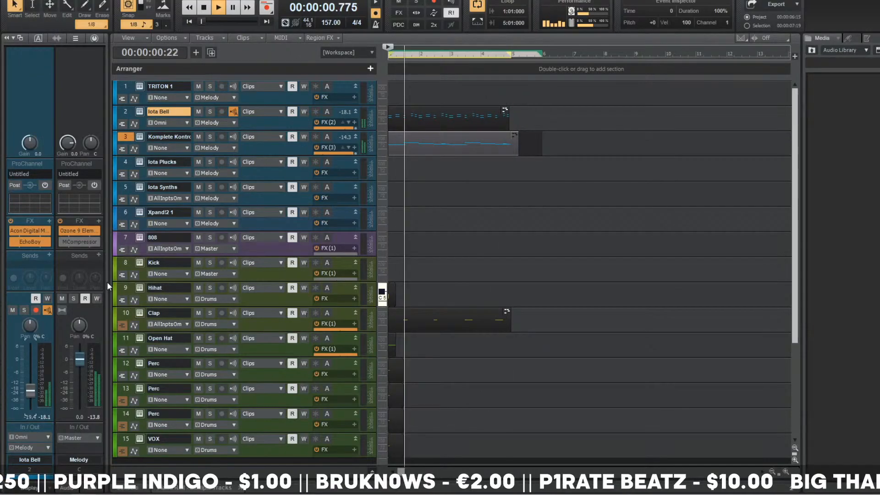
{"action": "left_click", "coordinate": [125, 137]}
{"action": "left_click_drag", "start_coordinate": [30, 359], "coordinate": [30, 374]}
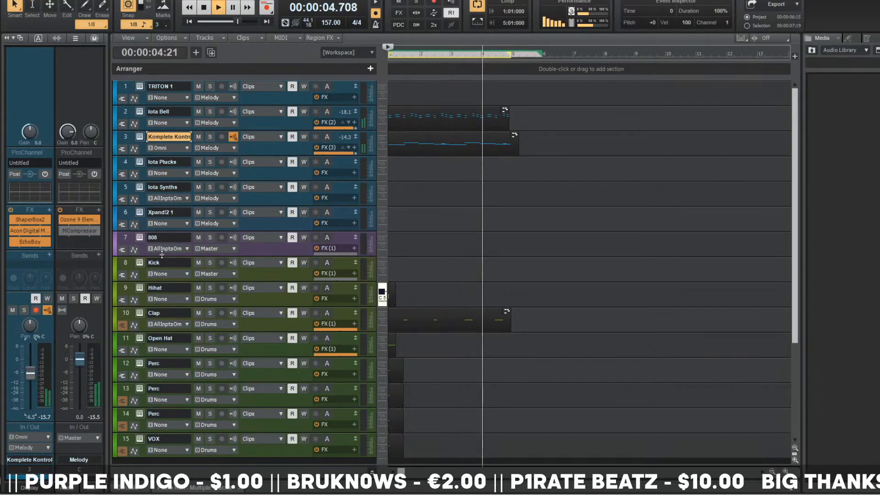
- Open the Iota Plucks track's instrument and check its Pluck - Loud preset
{"action": "left_click", "coordinate": [248, 174]}
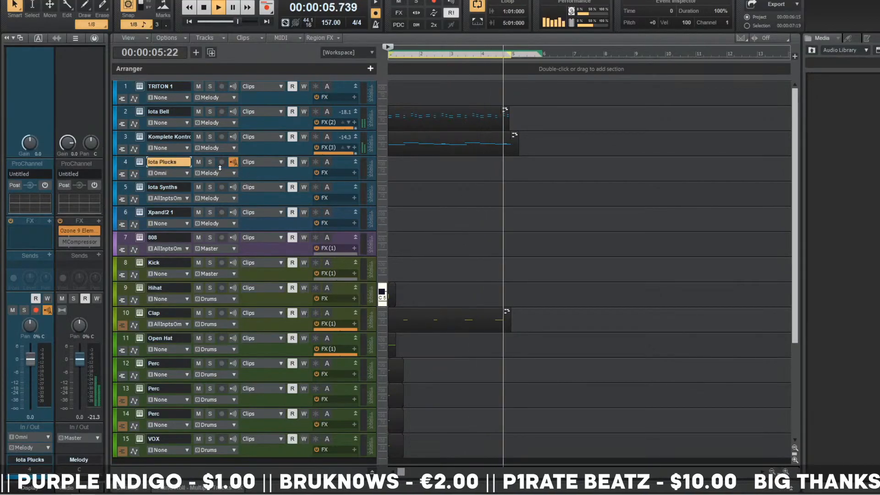
{"action": "left_click", "coordinate": [140, 163]}
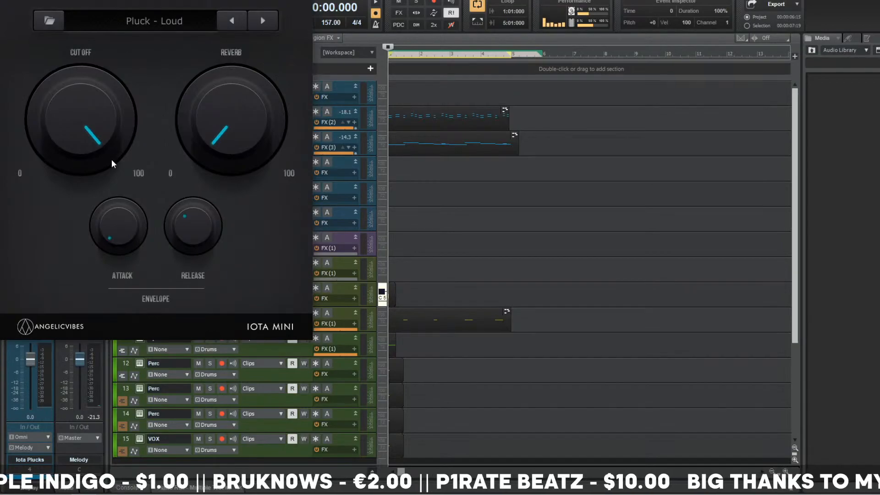
{"action": "right_click", "coordinate": [144, 162]}
- Load the +31 Harp + Pizz preset from the 16 Strings category in the Xpand!2 track's instrument
{"action": "left_click", "coordinate": [266, 216]}
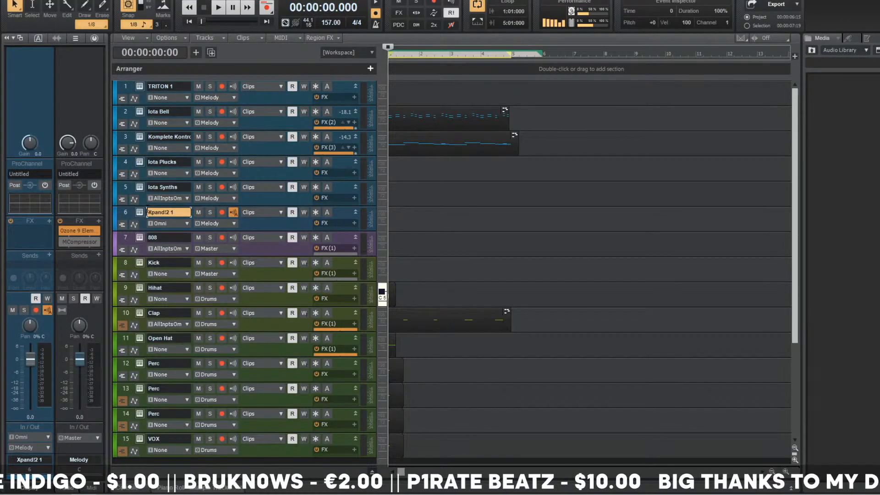
{"action": "left_click", "coordinate": [141, 210]}
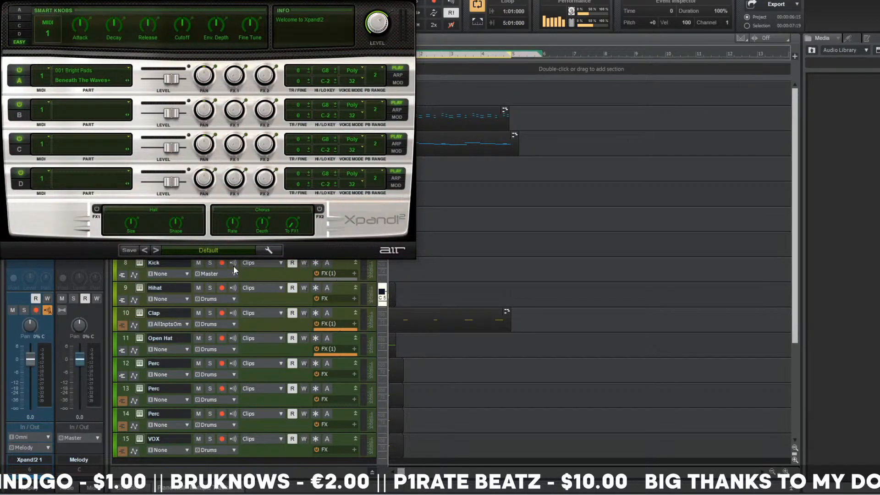
{"action": "left_click", "coordinate": [222, 251]}
{"action": "mouse_move", "coordinate": [193, 388]}
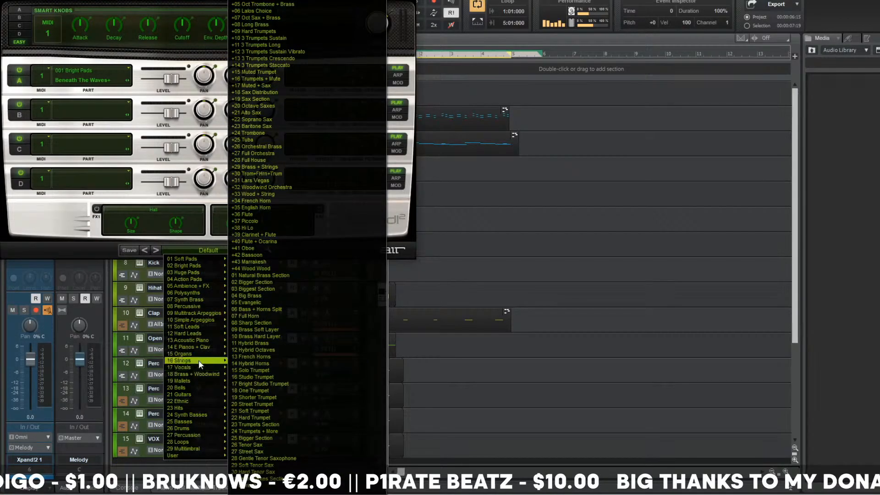
{"action": "mouse_move", "coordinate": [199, 360]}
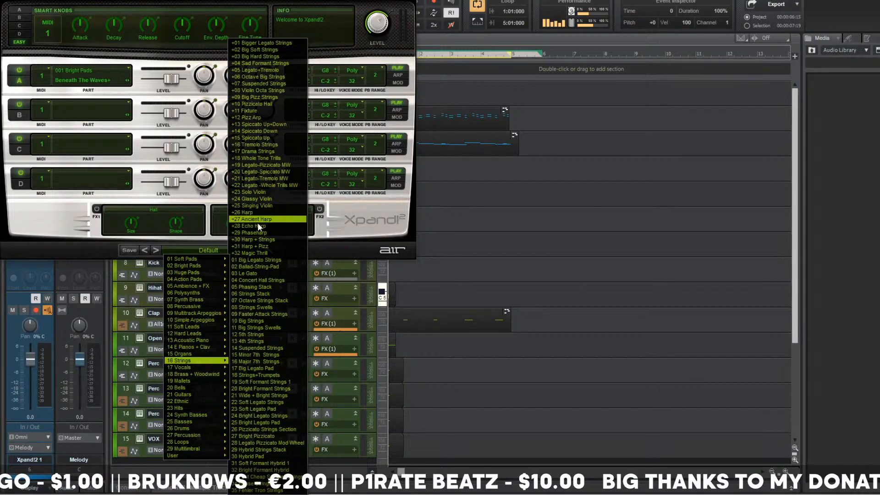
{"action": "left_click", "coordinate": [279, 244]}
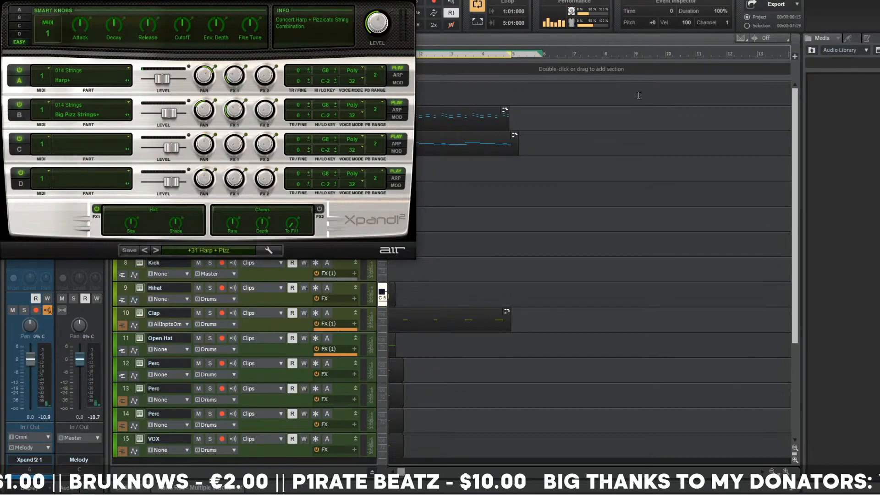
{"action": "left_click", "coordinate": [409, 1]}
- Open the piano roll for the Xpand!2 track and place an F#5 eighth note at the start of bar 1
{"action": "key", "text": "d"}
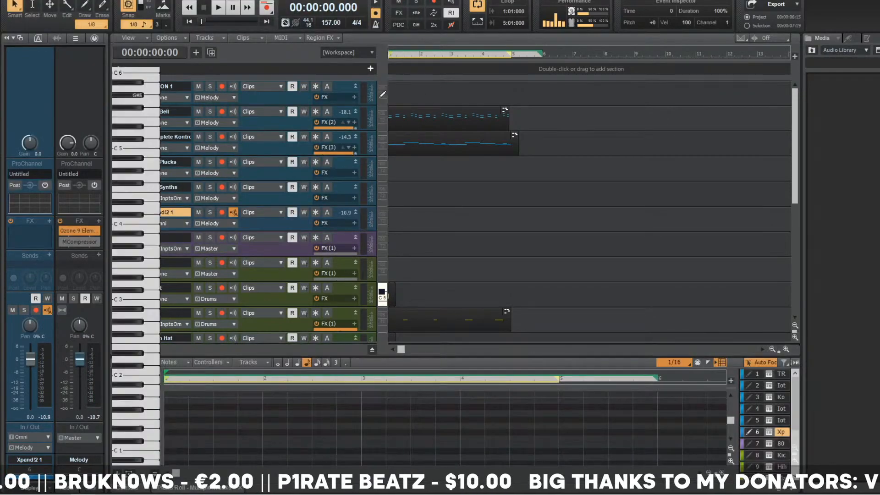
{"action": "left_click", "coordinate": [199, 102]}
{"action": "key", "text": "space"}
{"action": "left_click_drag", "start_coordinate": [199, 104], "coordinate": [170, 108]}
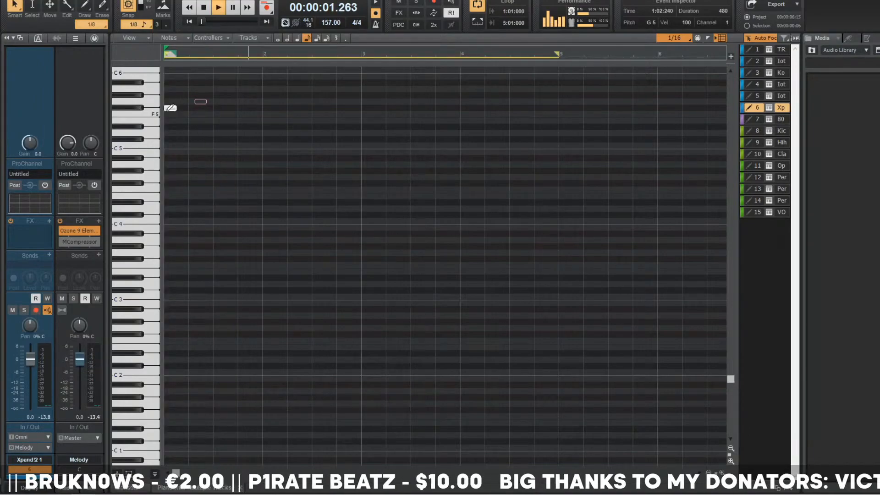
- Add a C6 eighth note an eighth after beat 3 of bar 1 and play the notes
{"action": "scroll", "coordinate": [217, 123], "scroll_direction": "up", "scroll_amount": 2}
{"action": "left_click", "coordinate": [230, 109]}
{"action": "key", "text": "space"}
{"action": "key", "text": "space"}
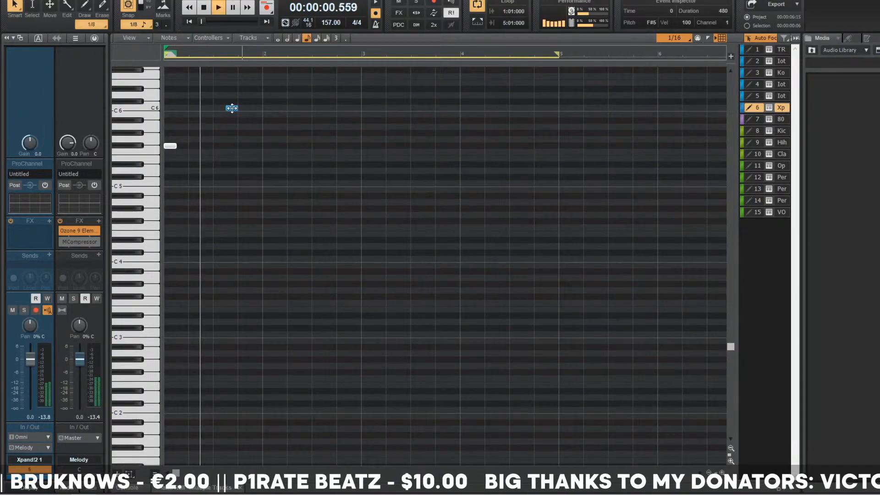
{"action": "key", "text": "space"}
{"action": "left_click", "coordinate": [232, 109]}
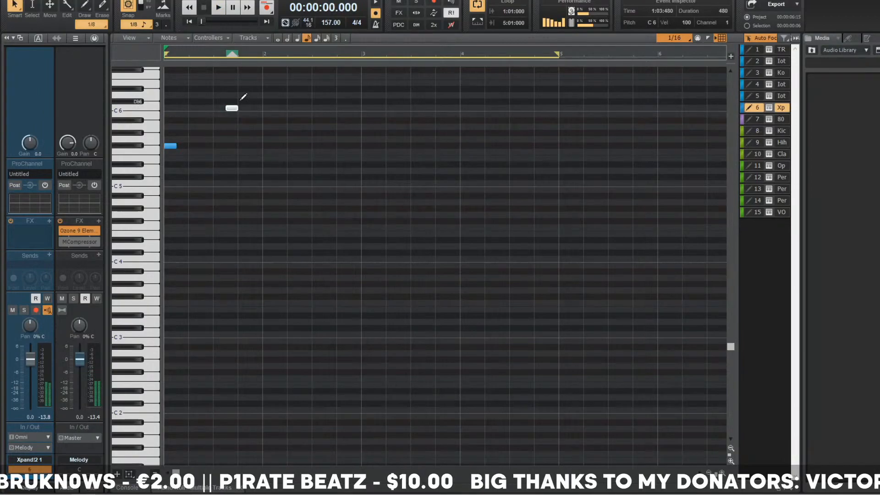
- Add a Db6 eighth note on beat 4 of bar 1 and a Db5 eighth note directly after it, playing the pattern
{"action": "left_click", "coordinate": [256, 184]}
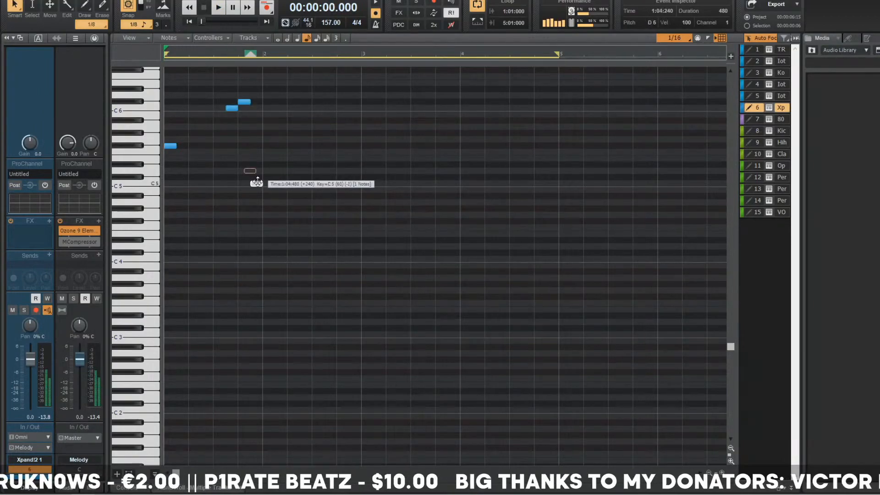
{"action": "left_click_drag", "start_coordinate": [257, 184], "coordinate": [257, 178]}
{"action": "key", "text": "space"}
{"action": "scroll", "coordinate": [260, 176], "scroll_direction": "up", "scroll_amount": 3}
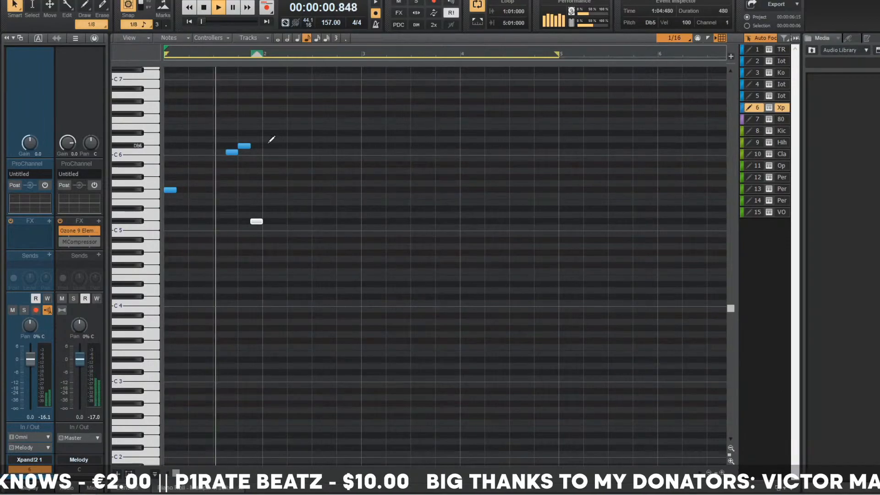
- Place eighth notes in bar 2: G#5 on beat 1, A5 on beat 2 and F#5 directly after it
{"action": "left_click", "coordinate": [270, 177]}
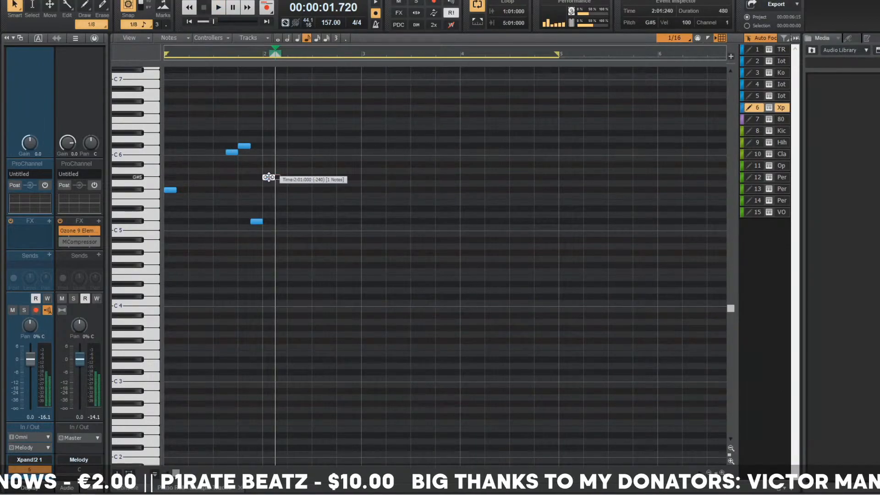
{"action": "left_click", "coordinate": [290, 171]}
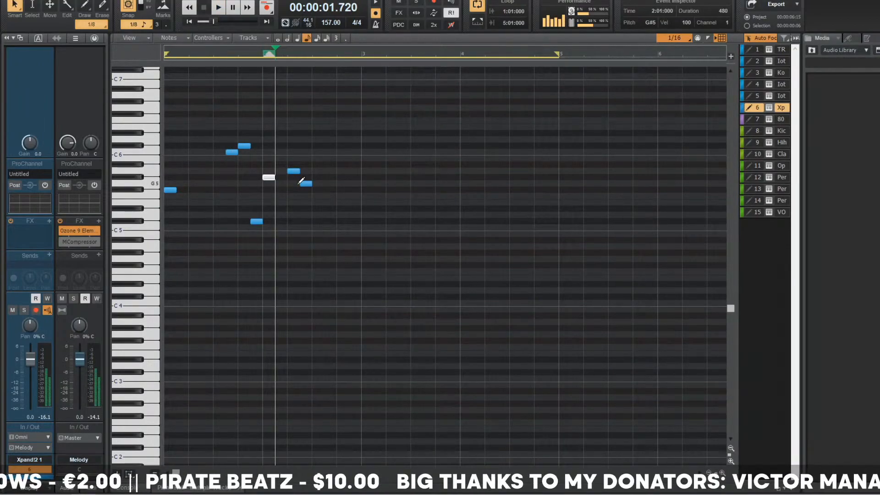
{"action": "left_click_drag", "start_coordinate": [306, 185], "coordinate": [306, 192]}
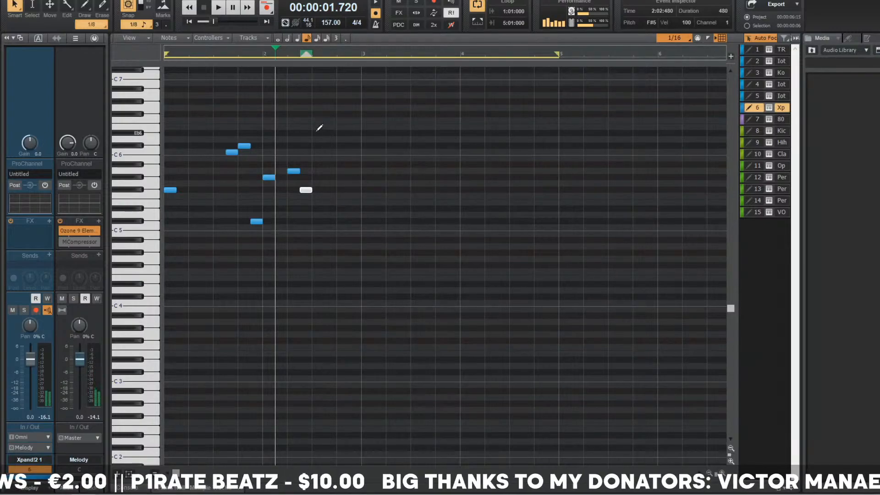
- Add a D6 eighth note on beat 3 and a Db6 eighth note on beat 4 of bar 2, playing the melody repeatedly
{"action": "left_click_drag", "start_coordinate": [324, 135], "coordinate": [318, 141]}
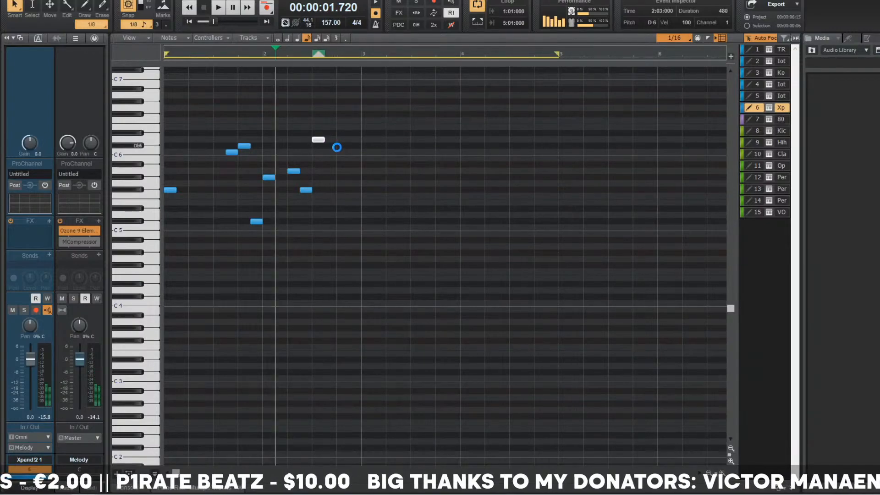
{"action": "left_click", "coordinate": [339, 146]}
{"action": "key", "text": "space"}
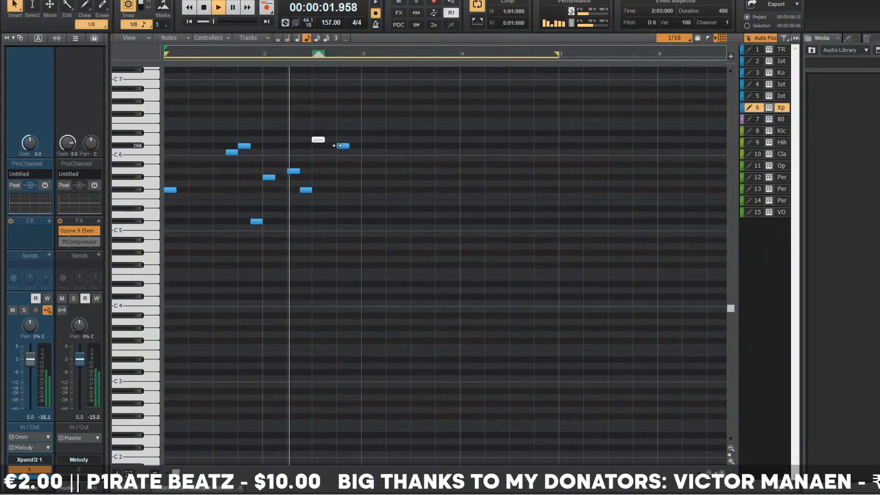
{"action": "key", "text": "space"}
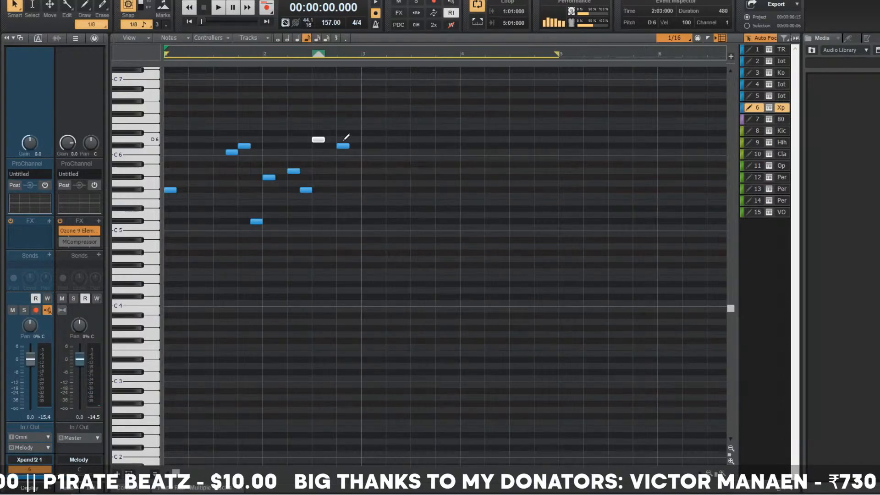
{"action": "key", "text": "space"}
{"action": "key", "text": "space"}
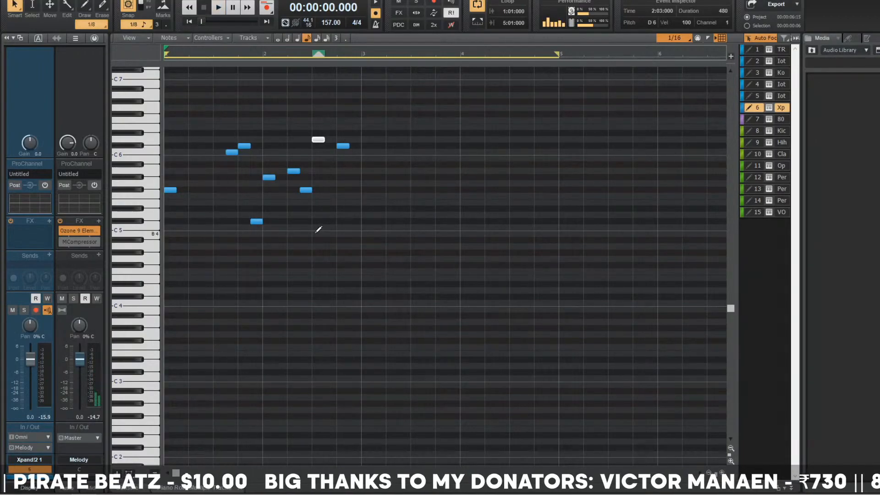
{"action": "key", "text": "space"}
{"action": "key", "text": "space"}
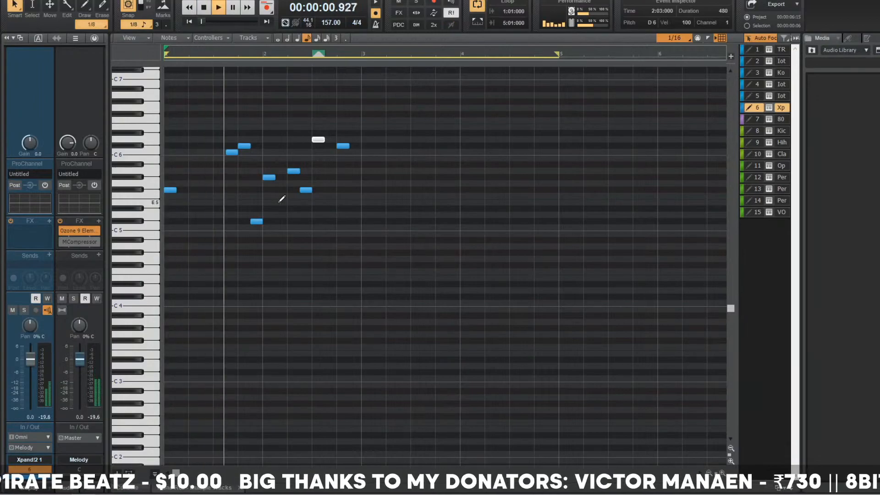
- Raise the first note of bar 2 to Db6 and play the melody
{"action": "left_click", "coordinate": [267, 177]}
{"action": "key", "text": "space"}
{"action": "key", "text": "Up"}
{"action": "key", "text": "Up"}
{"action": "key", "text": "space"}
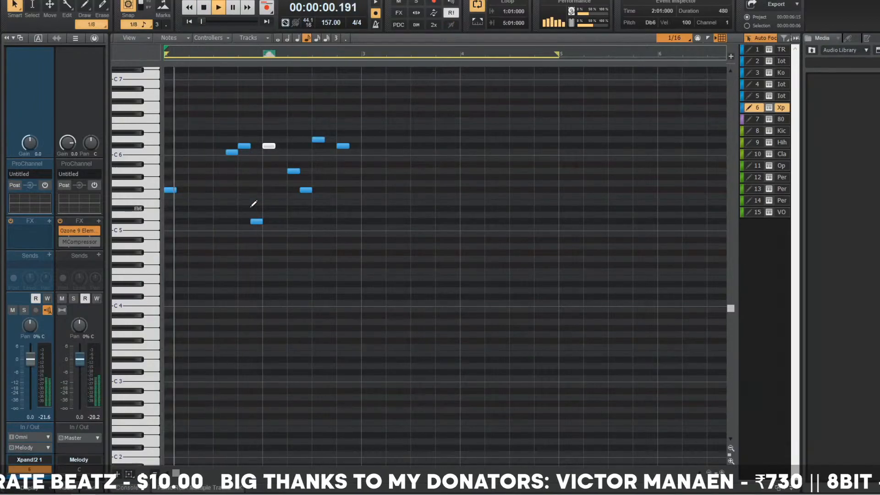
{"action": "scroll", "coordinate": [300, 245], "scroll_direction": "up", "scroll_amount": 2}
{"action": "key", "text": "space"}
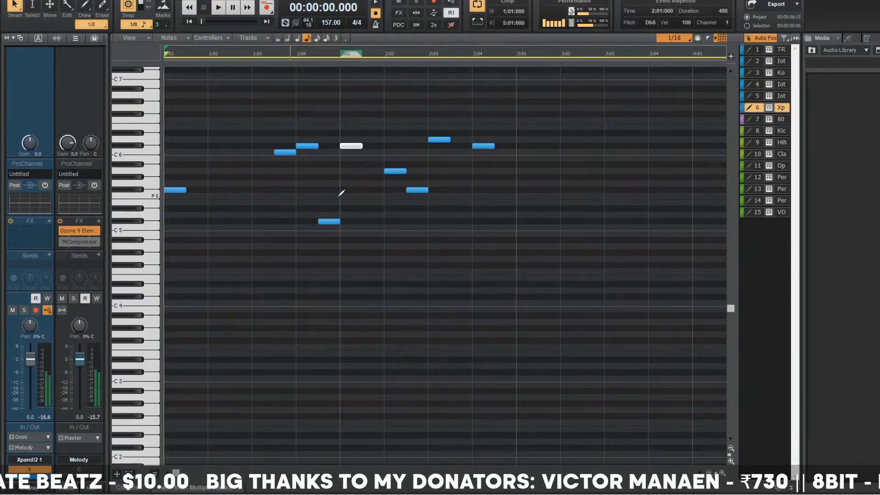
- Add an F#6 eighth note on beat 1 of bar 2 above the existing Db6 and play the melody
{"action": "left_click", "coordinate": [344, 114]}
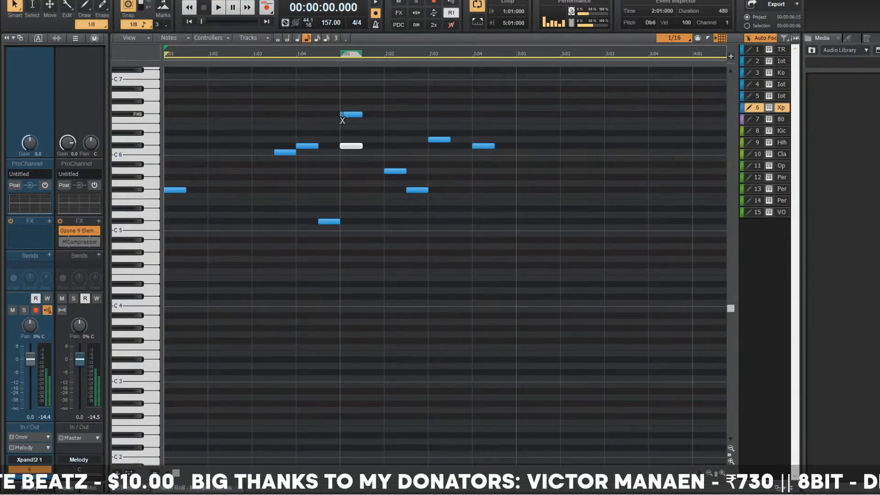
{"action": "scroll", "coordinate": [313, 222], "scroll_direction": "down", "scroll_amount": 1}
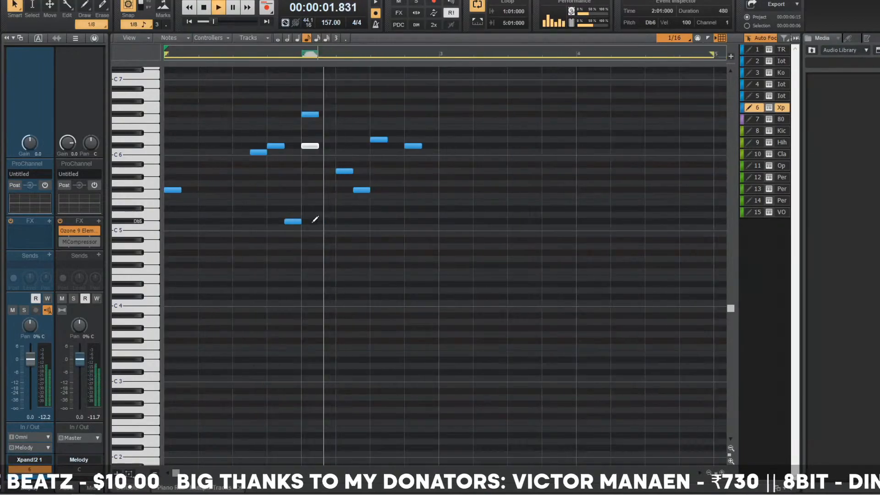
{"action": "key", "text": "space"}
- Shorten the A5 and F#5 notes in bar 2 to sixteenths placed directly before beat 3, and play the melody
{"action": "left_click_drag", "start_coordinate": [353, 144], "coordinate": [404, 240]}
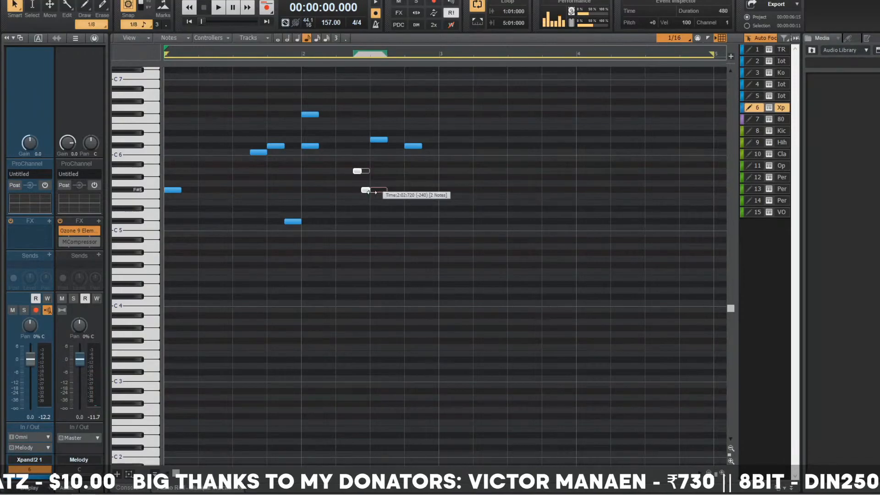
{"action": "key", "text": "space"}
{"action": "scroll", "coordinate": [378, 241], "scroll_direction": "up", "scroll_amount": 3}
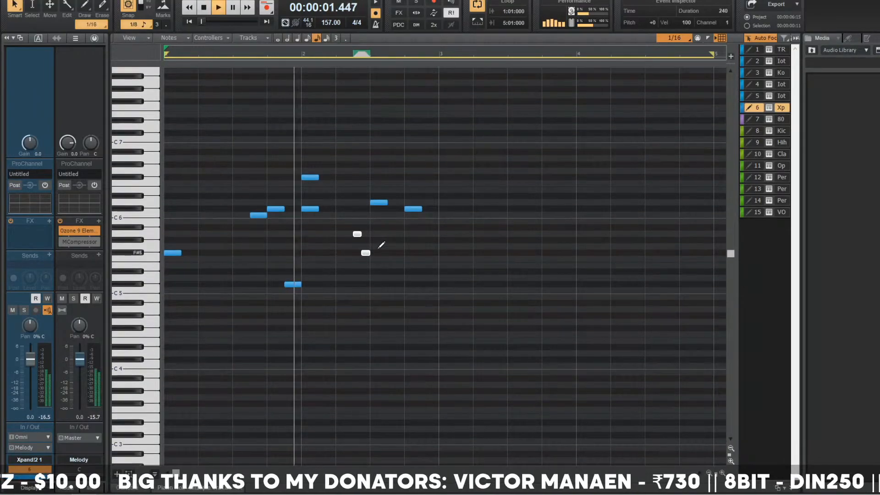
- Add an A6 sixteenth note on the offbeat after beat 4 of bar 2, and copy the two-bar melody into bars 3 and 4
{"action": "key", "text": "space"}
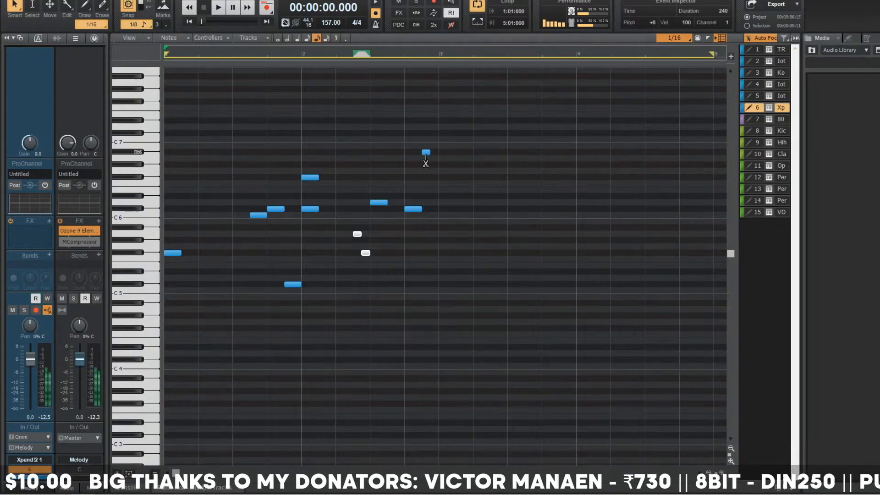
{"action": "scroll", "coordinate": [359, 332], "scroll_direction": "up", "scroll_amount": 1}
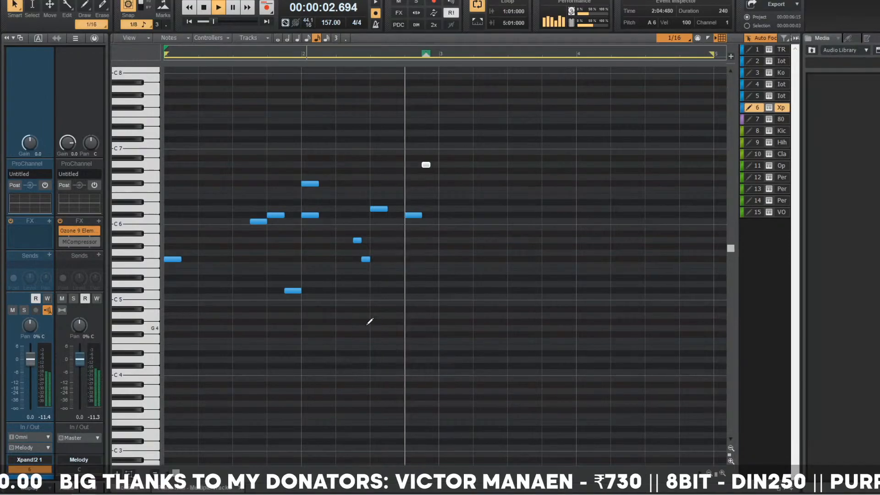
{"action": "left_click_drag", "start_coordinate": [507, 148], "coordinate": [165, 413]}
{"action": "left_click_drag", "start_coordinate": [171, 259], "coordinate": [446, 262]}
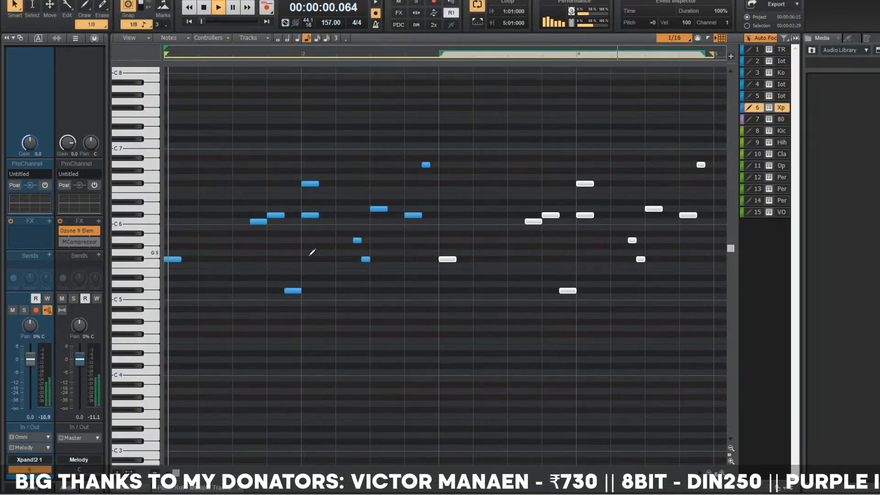
- Lower the Xpand!2 1 track's volume to -8.4 dB while playing the four-bar melody
{"action": "scroll", "coordinate": [259, 277], "scroll_direction": "down", "scroll_amount": 3}
{"action": "scroll", "coordinate": [245, 288], "scroll_direction": "up", "scroll_amount": 2}
{"action": "scroll", "coordinate": [247, 286], "scroll_direction": "up", "scroll_amount": 1}
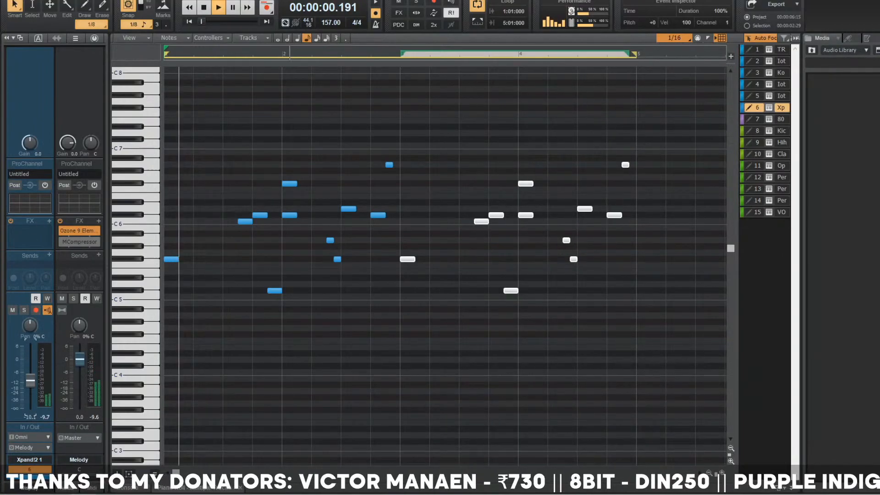
{"action": "key", "text": "space"}
- Insert the Backmask effect on the Xpand!2 1 track, play the melody through it, and bypass it
{"action": "right_click", "coordinate": [48, 225]}
{"action": "mouse_move", "coordinate": [78, 230]}
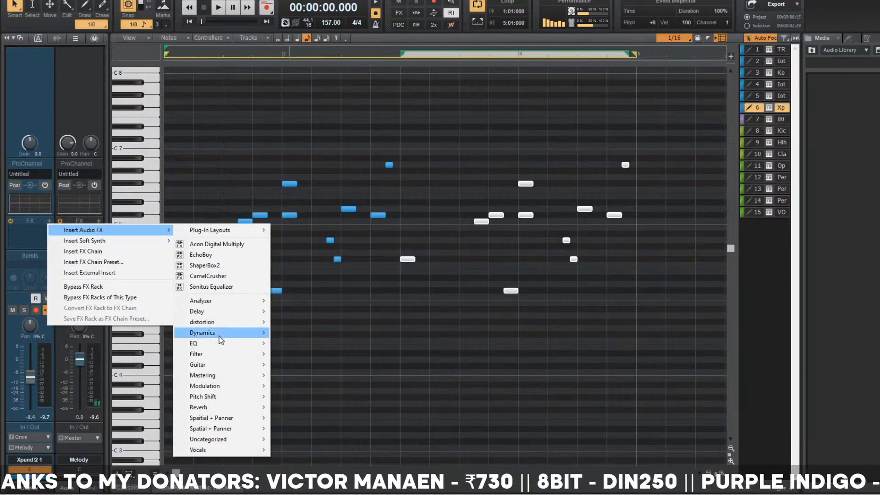
{"action": "mouse_move", "coordinate": [244, 393]}
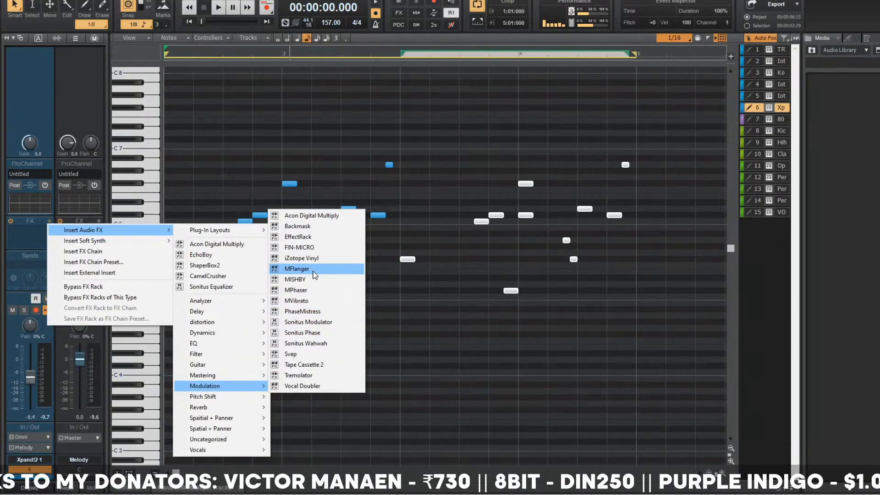
{"action": "left_click", "coordinate": [318, 227]}
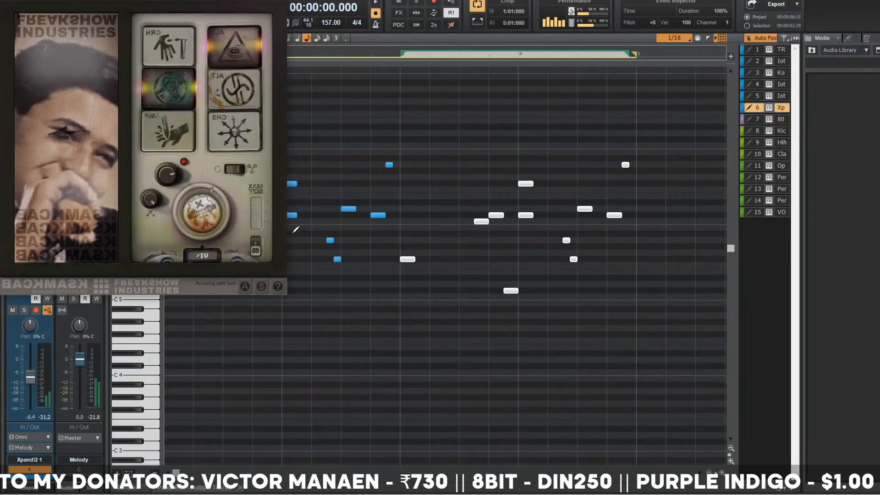
{"action": "key", "text": "space"}
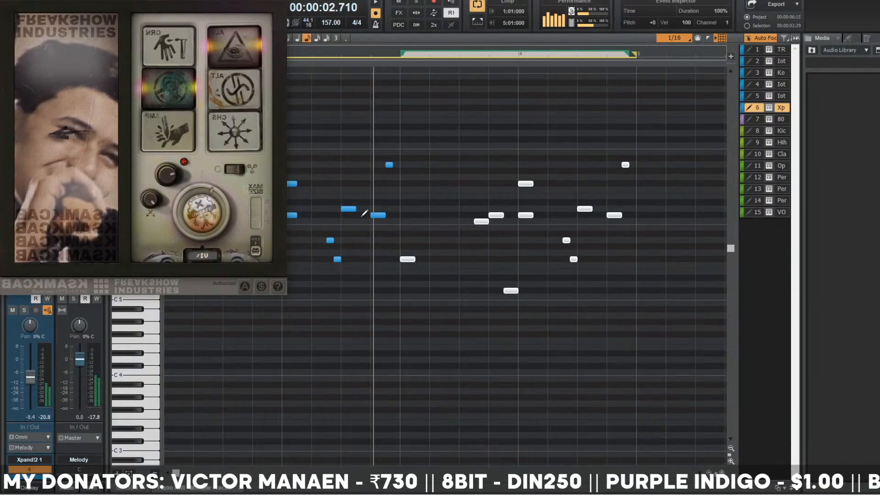
{"action": "key", "text": "space"}
{"action": "left_click", "coordinate": [279, 2]}
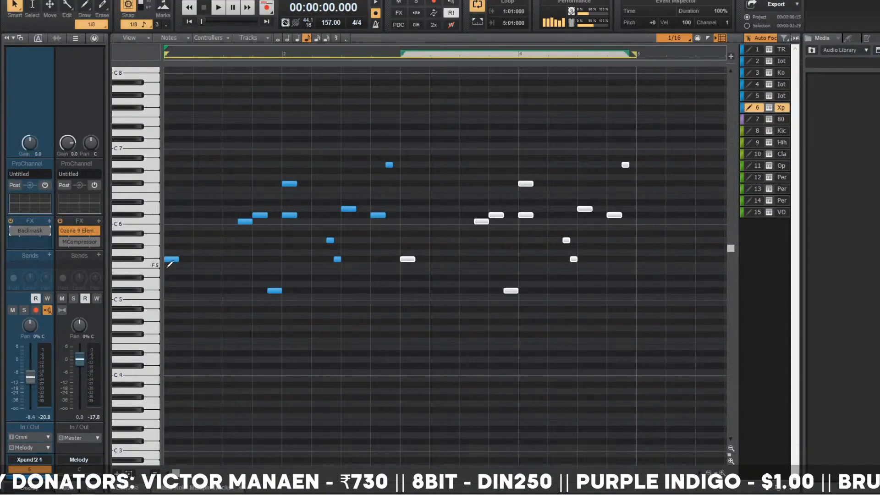
- Play the melody in the arrangement view and solo the Komplete Kontrol track briefly
{"action": "key", "text": "space"}
{"action": "key", "text": "d"}
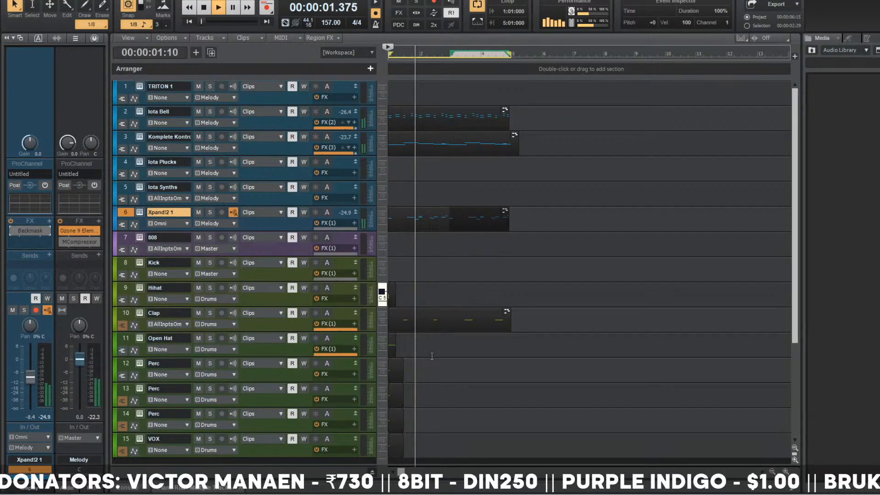
{"action": "scroll", "coordinate": [437, 227], "scroll_direction": "up", "scroll_amount": 5}
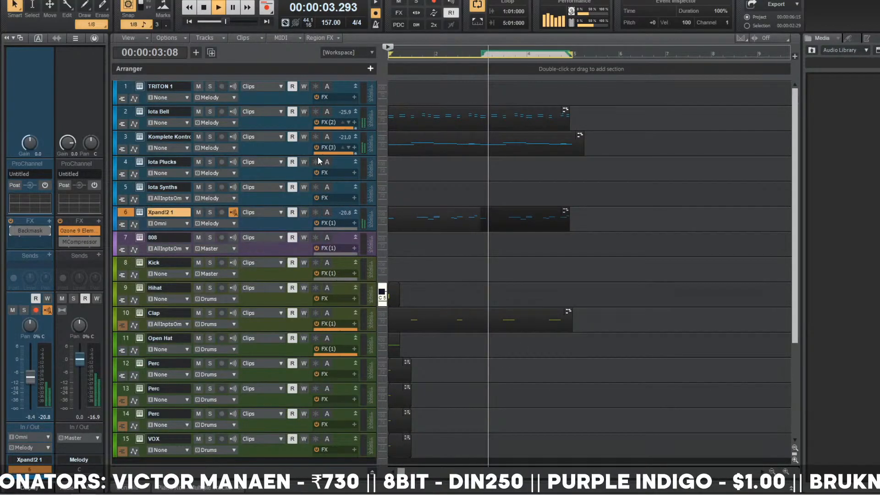
{"action": "left_click", "coordinate": [215, 137]}
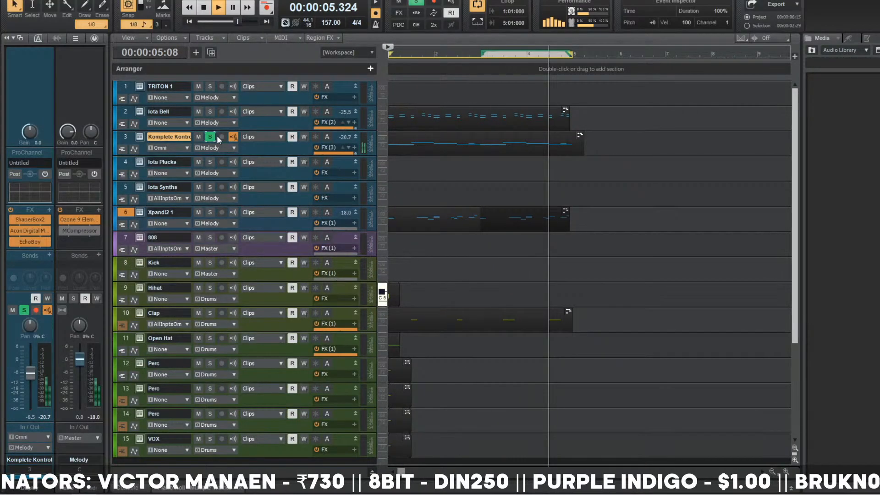
- Select tracks 1 to 6 and raise their volumes together, bringing the Xpand!2 1 fader to -1.3 dB
{"action": "scroll", "coordinate": [538, 233], "scroll_direction": "down", "scroll_amount": 4}
{"action": "left_click_drag", "start_coordinate": [518, 225], "coordinate": [344, 130]}
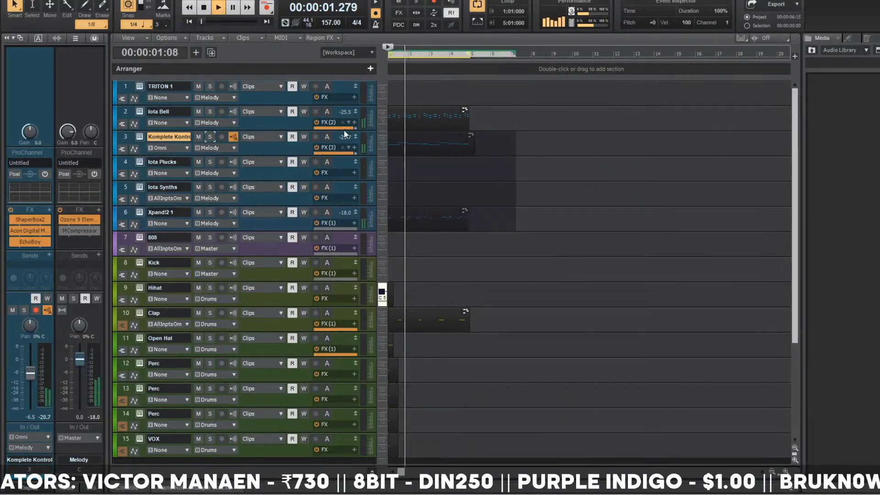
{"action": "double_click", "coordinate": [344, 129]}
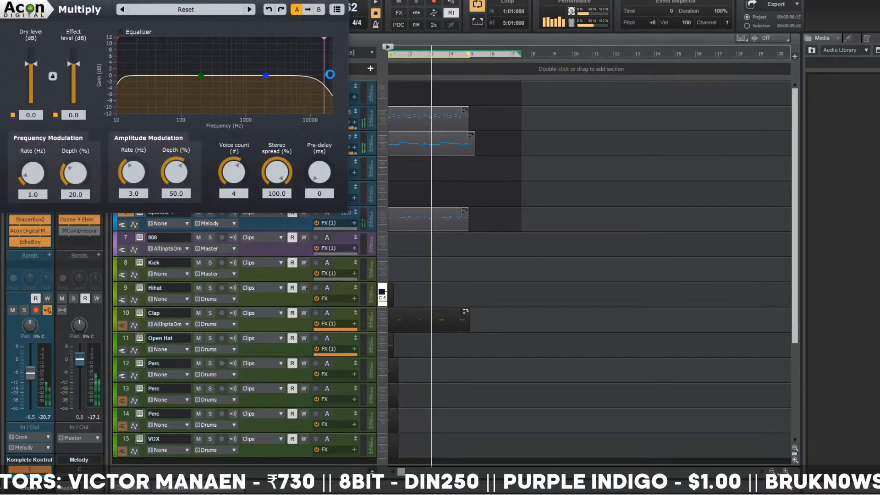
{"action": "key", "text": "Escape"}
{"action": "scroll", "coordinate": [432, 185], "scroll_direction": "up", "scroll_amount": 6}
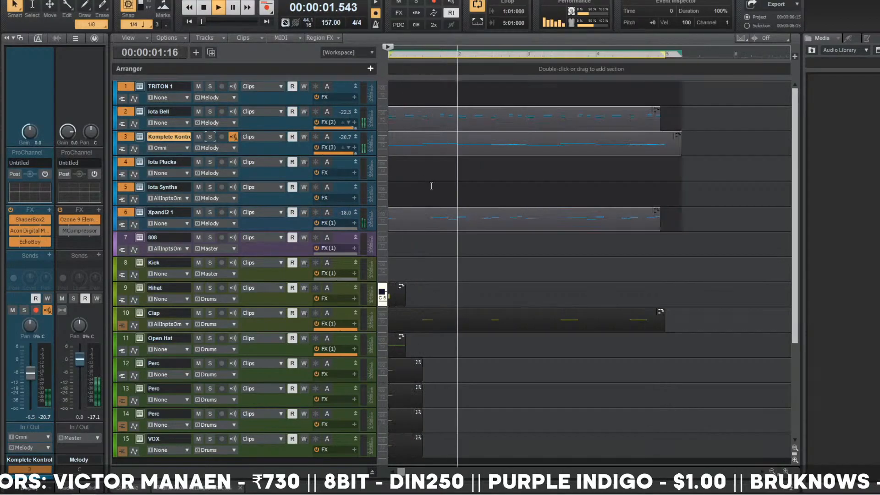
{"action": "key", "text": "XF86AudioRaiseVolume"}
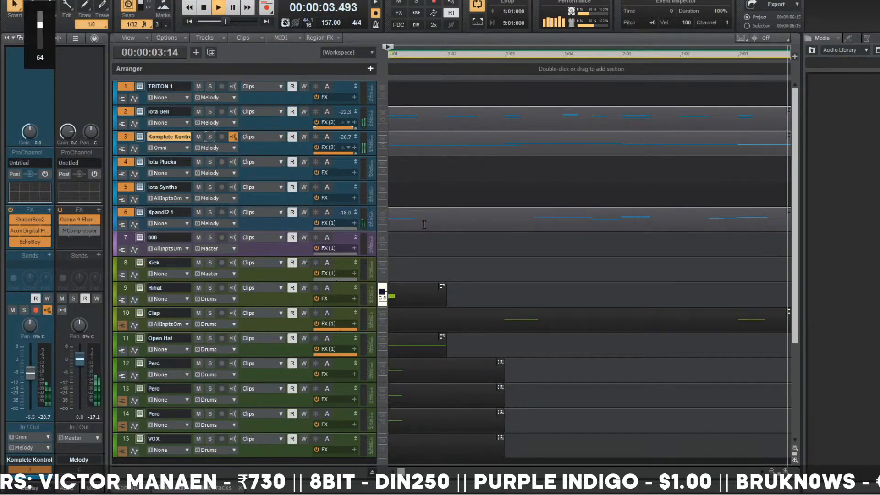
{"action": "scroll", "coordinate": [458, 239], "scroll_direction": "down", "scroll_amount": 3}
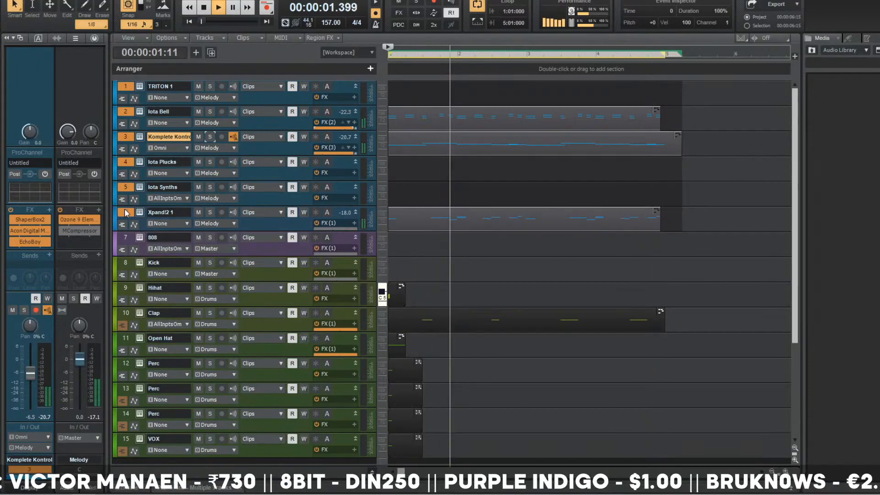
{"action": "left_click_drag", "start_coordinate": [125, 143], "coordinate": [132, 74]}
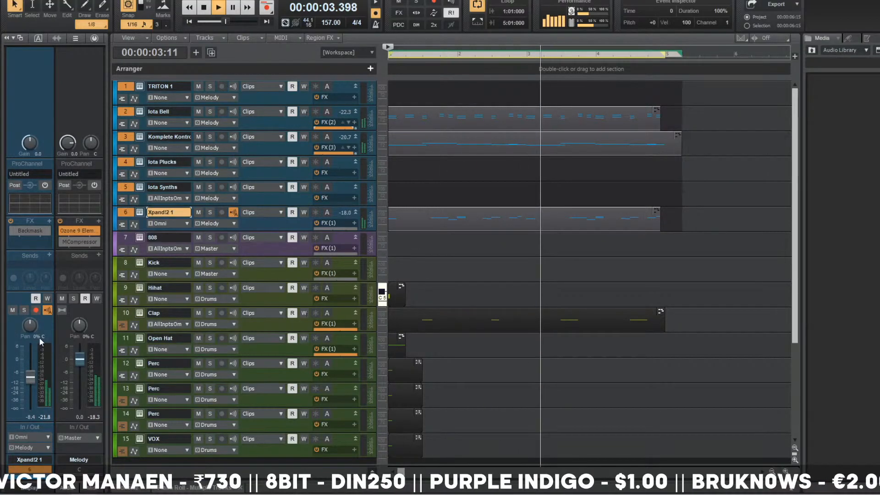
{"action": "left_click_drag", "start_coordinate": [30, 381], "coordinate": [30, 366]}
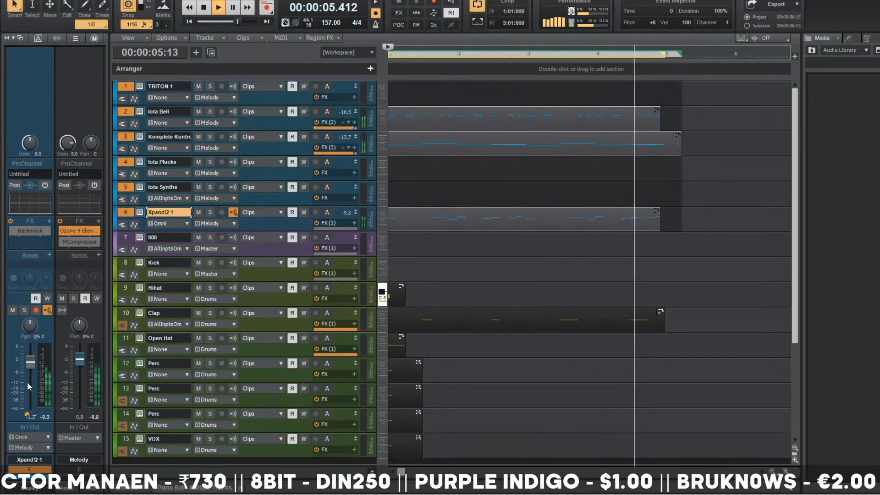
- Lower the system volume while listening to the loop and stop playback
{"action": "key", "text": "XF86AudioLowerVolume"}
{"action": "key", "text": "XF86AudioLowerVolume"}
{"action": "key", "text": "XF86AudioLowerVolume"}
{"action": "key", "text": "XF86AudioLowerVolume"}
{"action": "key", "text": "XF86AudioLowerVolume"}
{"action": "key", "text": "XF86AudioLowerVolume"}
{"action": "key", "text": "XF86AudioLowerVolume"}
{"action": "key", "text": "XF86AudioLowerVolume"}
{"action": "key", "text": "XF86AudioLowerVolume"}
{"action": "key", "text": "XF86AudioLowerVolume"}
{"action": "key", "text": "XF86AudioLowerVolume"}
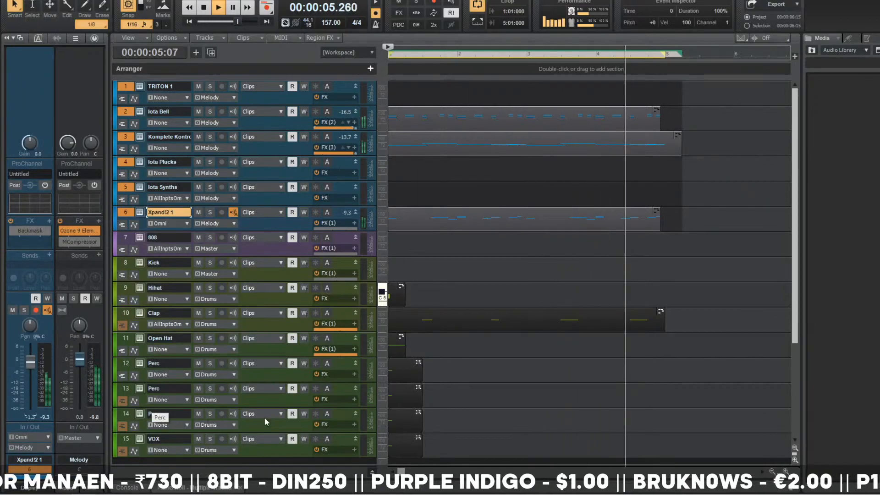
{"action": "key", "text": "space"}
- Insert ShaperBox2 on the Xpand!2 1 track with the Half-time Time shaper and play the melody through it
{"action": "left_click", "coordinate": [403, 210]}
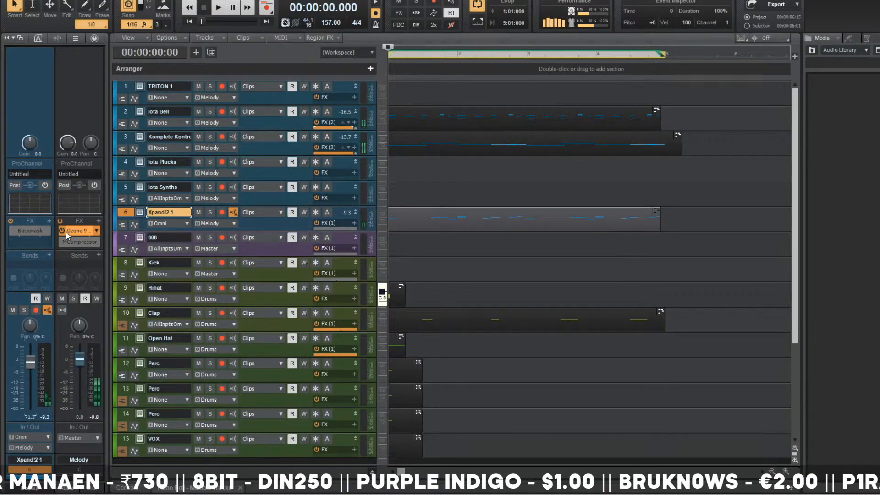
{"action": "right_click", "coordinate": [46, 225]}
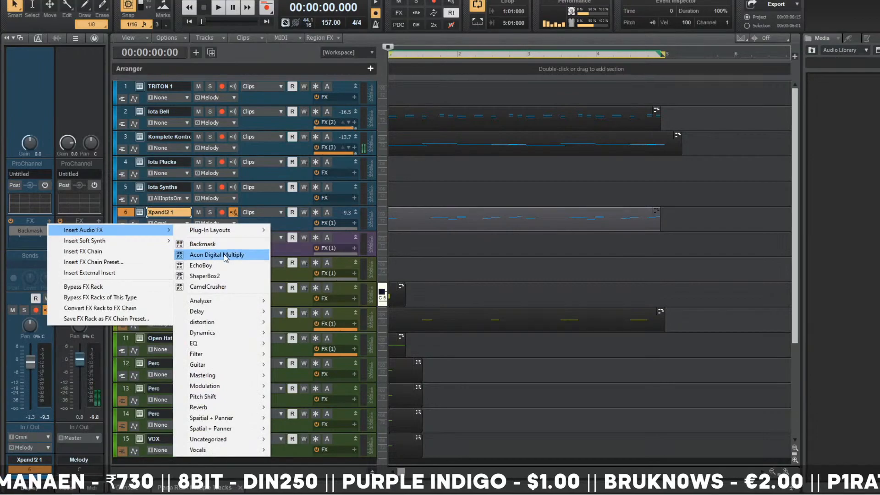
{"action": "left_click", "coordinate": [205, 276]}
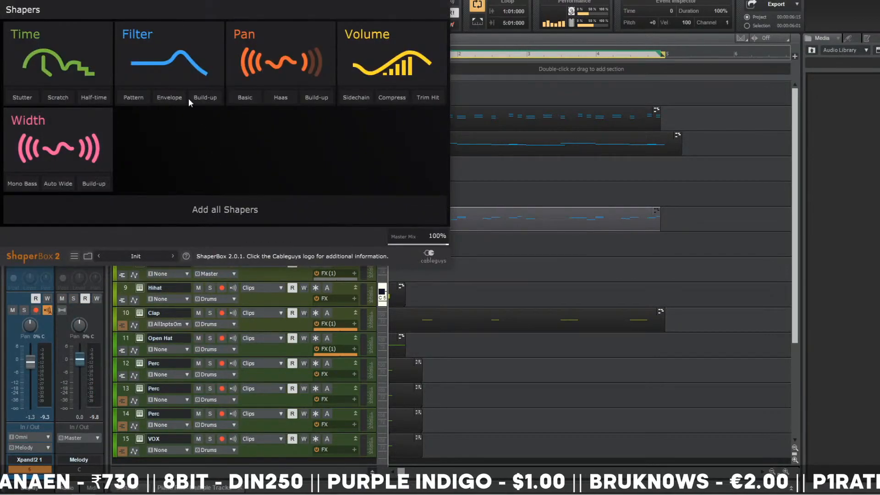
{"action": "left_click", "coordinate": [106, 98]}
{"action": "key", "text": "space"}
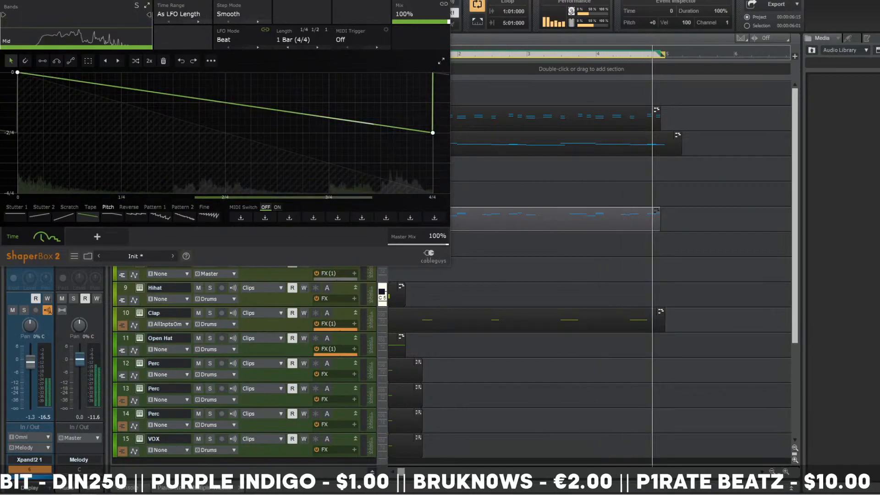
{"action": "key", "text": "Escape"}
{"action": "key", "text": "space"}
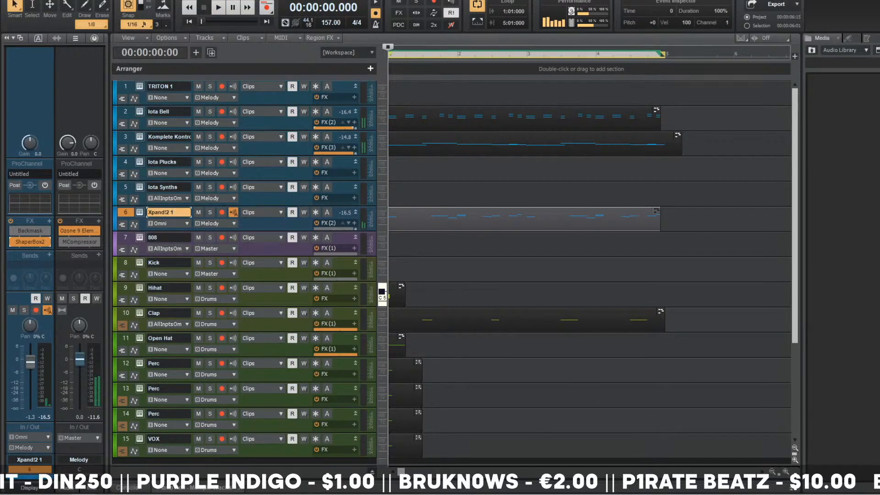
- Split the Xpand!2 1 clip at the starts of bars 2, 3 and 4
{"action": "left_click", "coordinate": [457, 219]}
{"action": "left_click", "coordinate": [527, 219]}
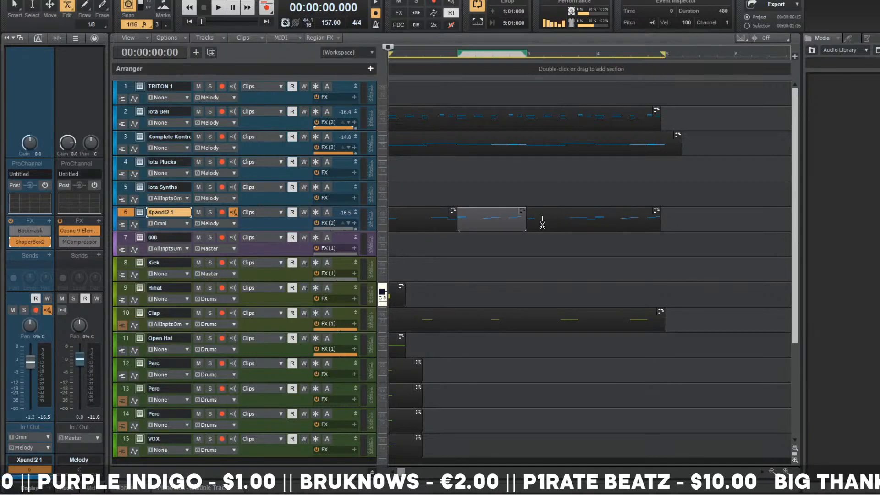
{"action": "left_click", "coordinate": [599, 220]}
{"action": "key", "text": "ctrl+z"}
{"action": "left_click", "coordinate": [595, 234]}
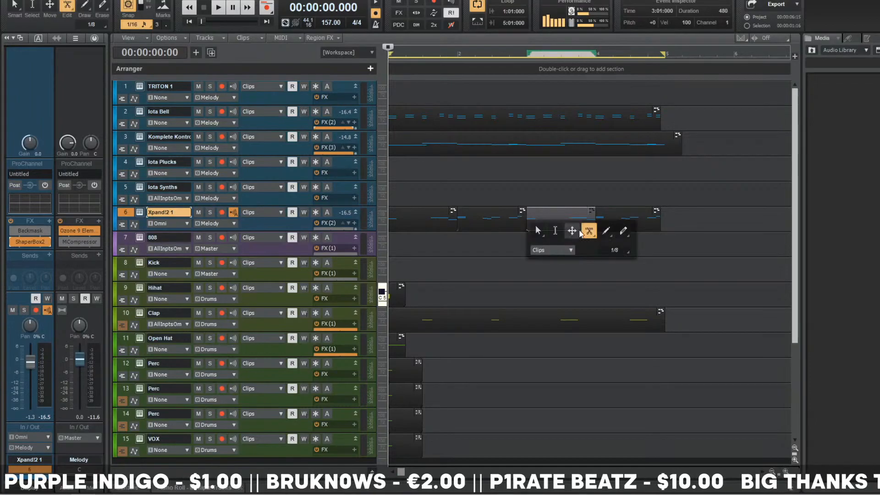
- Stretch the four Xpand!2 1 clips to double length and trim each back to its one-bar slot
{"action": "left_click", "coordinate": [539, 231]}
{"action": "left_click_drag", "start_coordinate": [690, 222], "coordinate": [318, 227]}
{"action": "middle_click", "coordinate": [427, 222]}
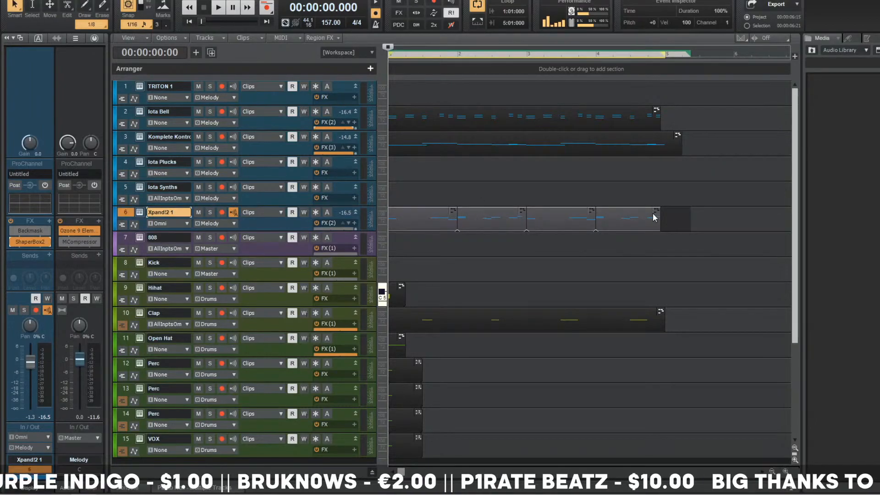
{"action": "left_click_drag", "start_coordinate": [672, 224], "coordinate": [725, 225]}
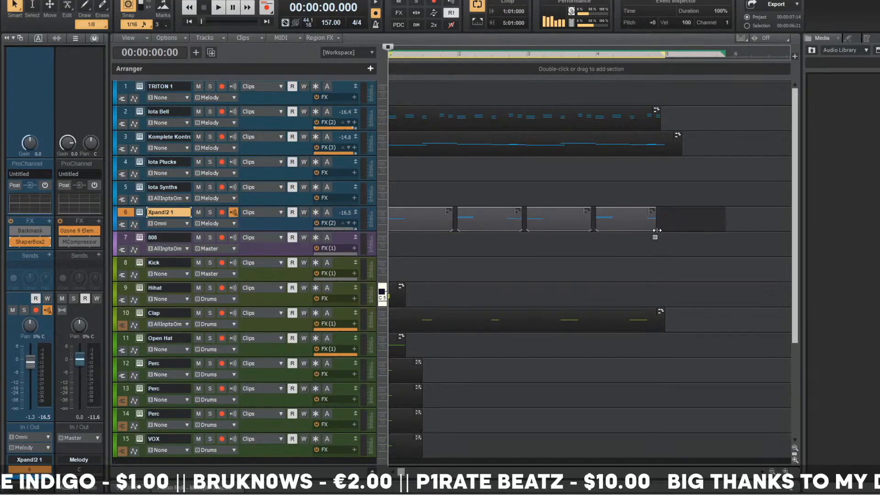
{"action": "left_click", "coordinate": [701, 229]}
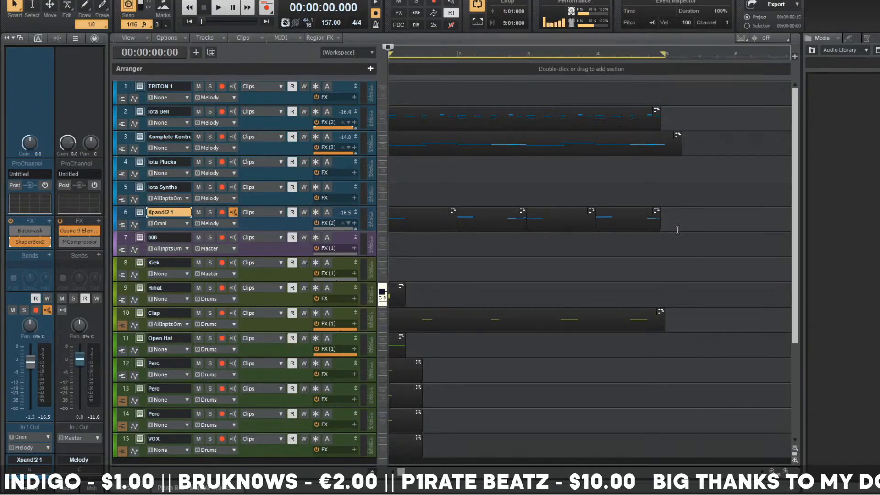
- Bypass ShaperBox2 on the Xpand!2 1 track and play the stretched clips with the other melodies
{"action": "key", "text": "space"}
{"action": "left_click", "coordinate": [13, 242]}
{"action": "key", "text": "space"}
{"action": "key", "text": "space"}
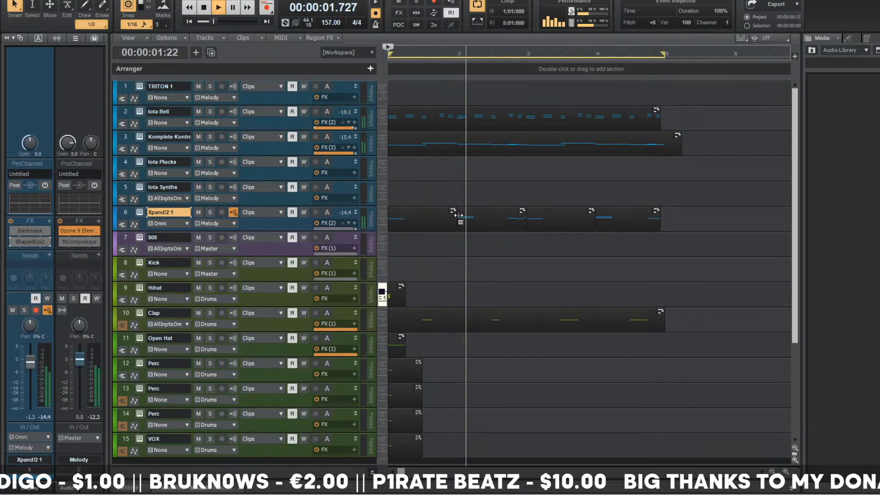
- Open the Xpand!2 1 notes in the piano roll and delete the unwanted notes at the start of bar 3
{"action": "double_click", "coordinate": [505, 212]}
{"action": "left_click_drag", "start_coordinate": [395, 243], "coordinate": [418, 271]}
{"action": "key", "text": "Delete"}
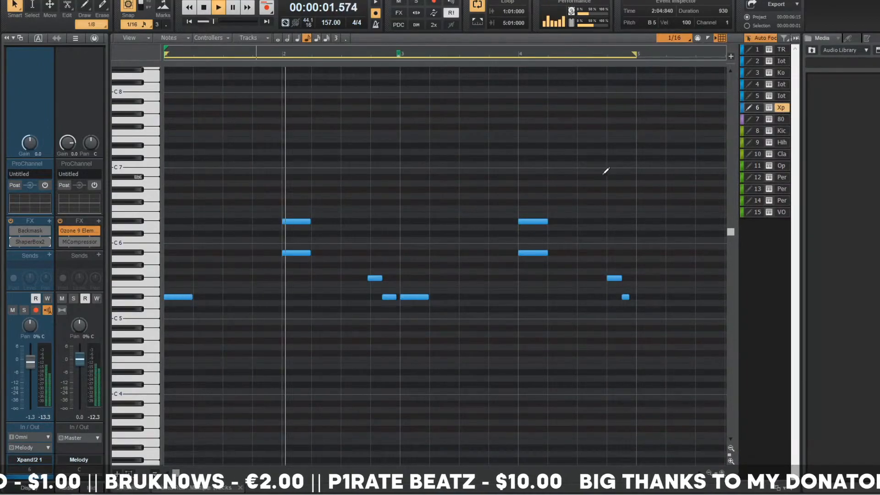
- Quantize all the Xpand!2 1 notes
{"action": "left_click_drag", "start_coordinate": [598, 176], "coordinate": [165, 442]}
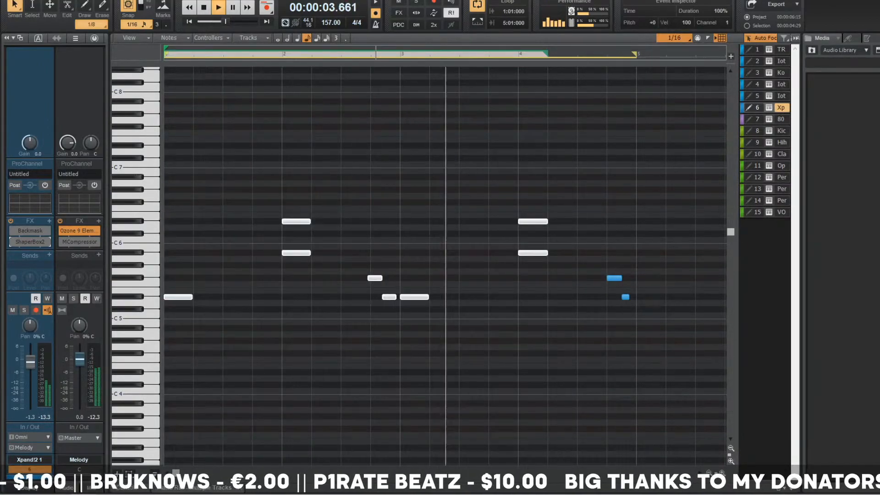
{"action": "left_click_drag", "start_coordinate": [692, 150], "coordinate": [151, 459]}
{"action": "key", "text": "q"}
{"action": "key", "text": "Return"}
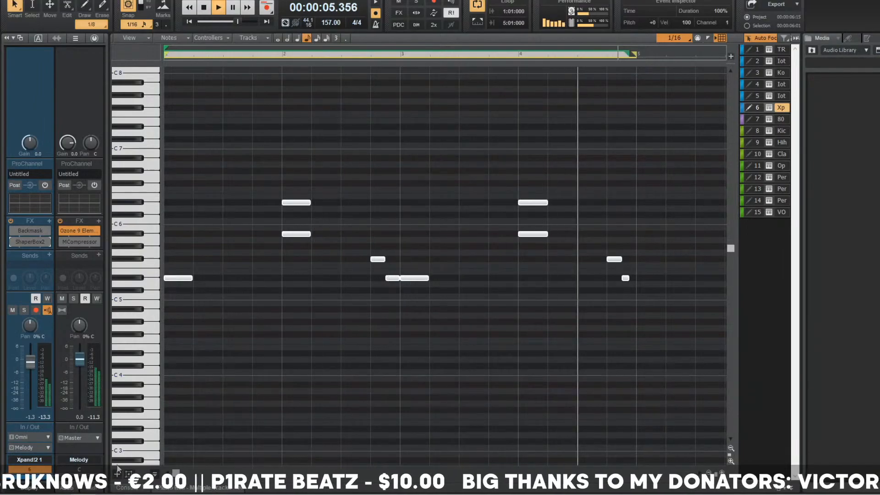
- Extend the last Xpand!2 1 note to the end of bar 4, move all notes up one octave and play them
{"action": "key", "text": "space"}
{"action": "left_click_drag", "start_coordinate": [679, 169], "coordinate": [1, 431]}
{"action": "key", "text": "ctrl+z"}
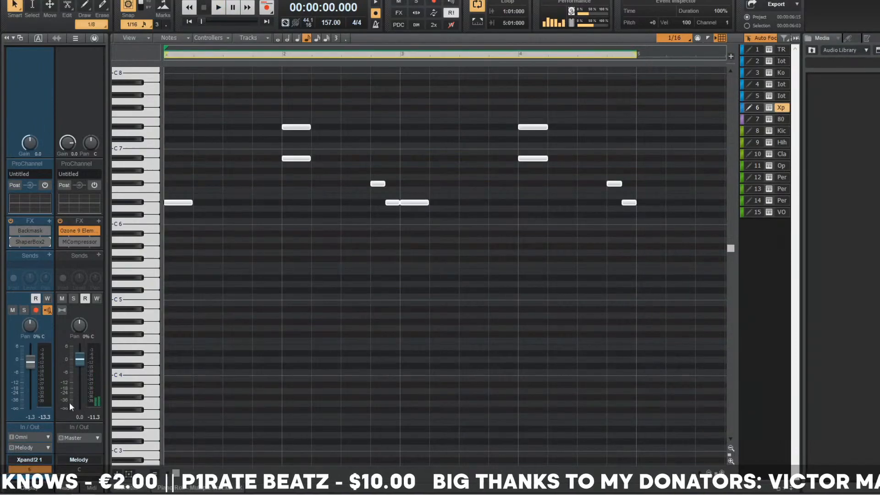
{"action": "scroll", "coordinate": [242, 393], "scroll_direction": "up", "scroll_amount": 2}
{"action": "key", "text": "space"}
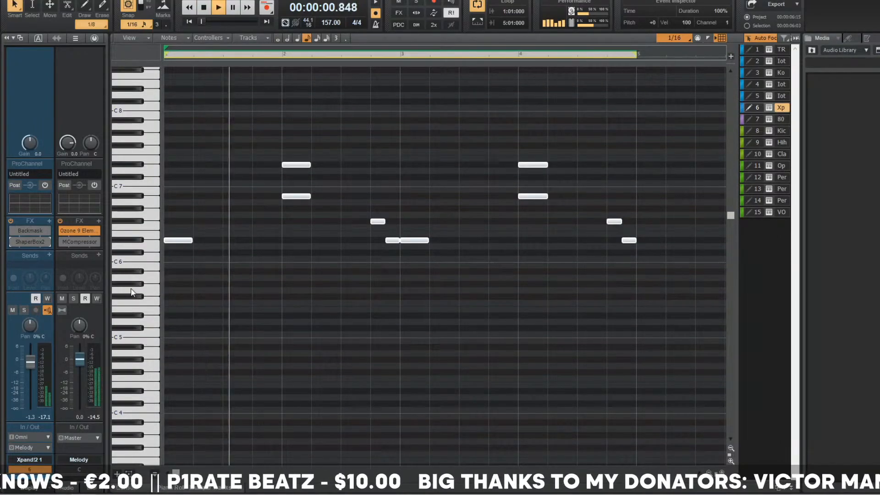
- Add a Reverb send to the Xpand!2 1 track with its level at about -6.1
{"action": "right_click", "coordinate": [50, 222]}
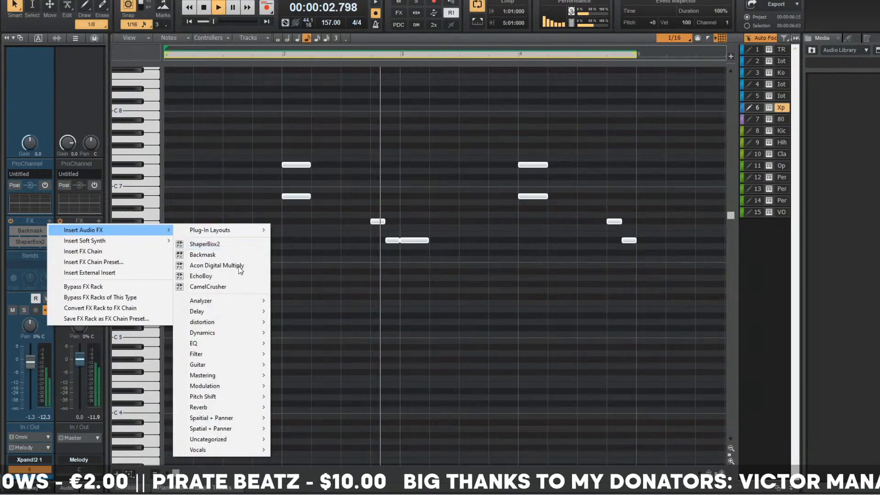
{"action": "key", "text": "Escape"}
{"action": "left_click", "coordinate": [50, 254]}
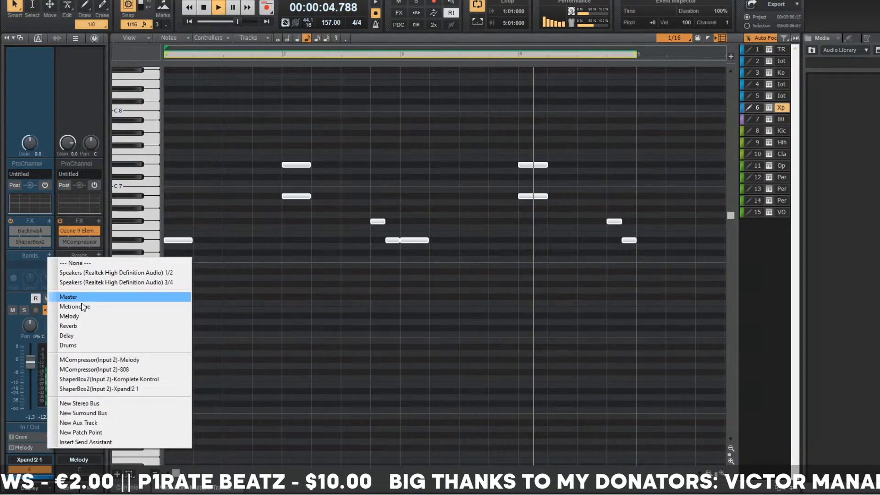
{"action": "left_click", "coordinate": [88, 328]}
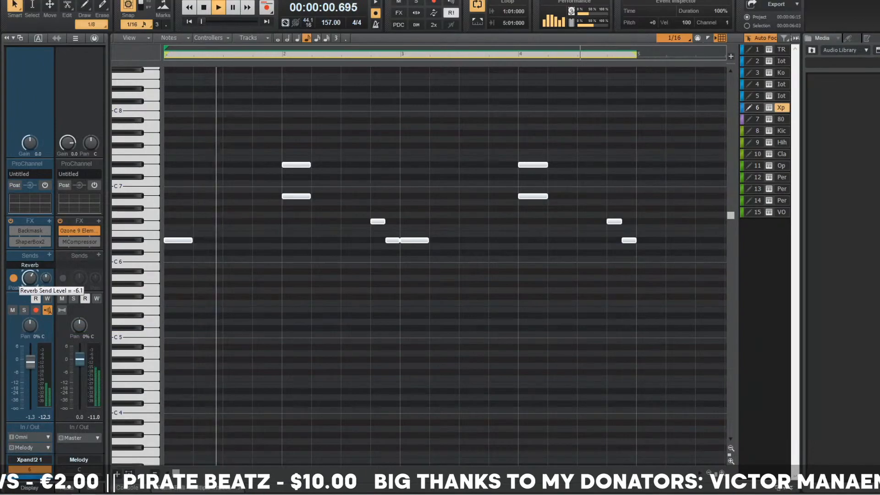
- Insert the EchoBoy delay on the Xpand!2 1 track with a low wet mix
{"action": "right_click", "coordinate": [48, 222]}
{"action": "mouse_move", "coordinate": [163, 233]}
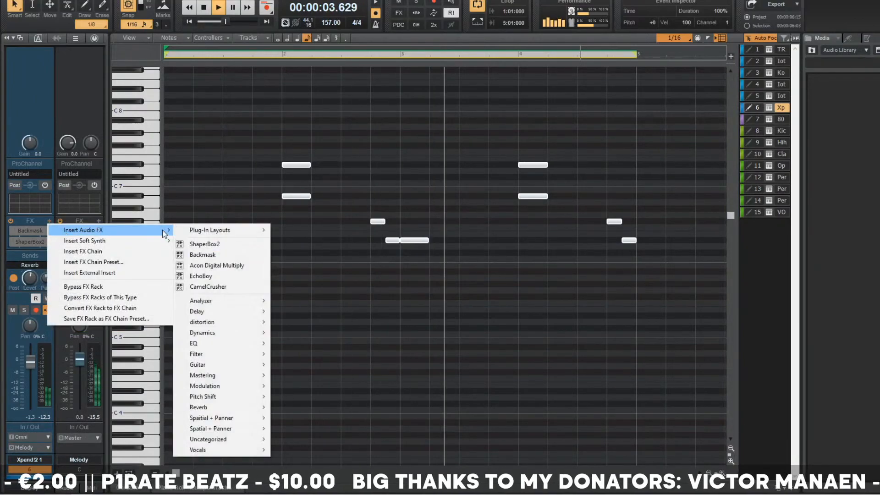
{"action": "left_click", "coordinate": [225, 275]}
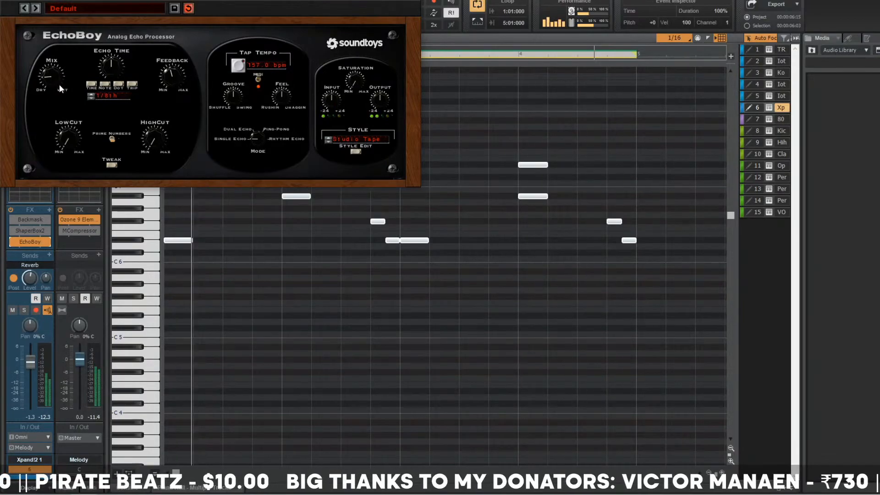
{"action": "left_click", "coordinate": [415, 1]}
- Merge the Xpand!2 1 pieces into one clip and trim the melody clips to exactly four bars
{"action": "key", "text": "d"}
{"action": "scroll", "coordinate": [497, 215], "scroll_direction": "down", "scroll_amount": 2}
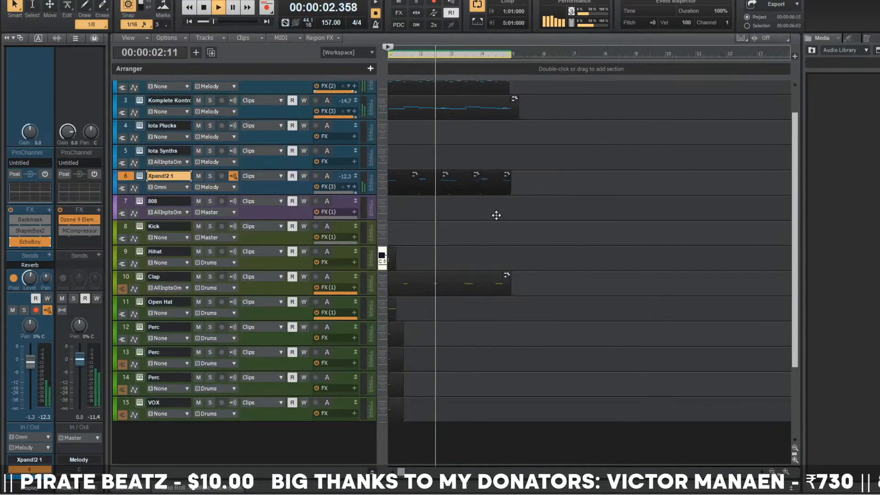
{"action": "left_click_drag", "start_coordinate": [526, 185], "coordinate": [389, 83]}
{"action": "key", "text": "ctrl+shift+l"}
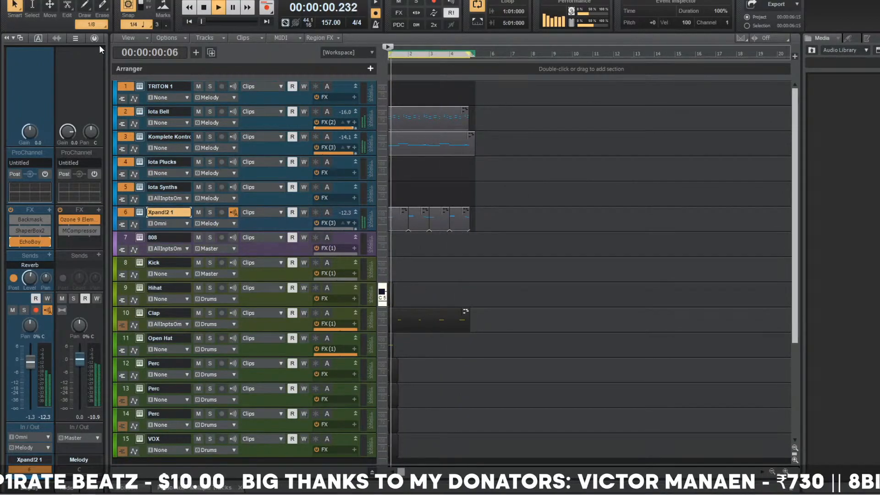
{"action": "key", "text": "space"}
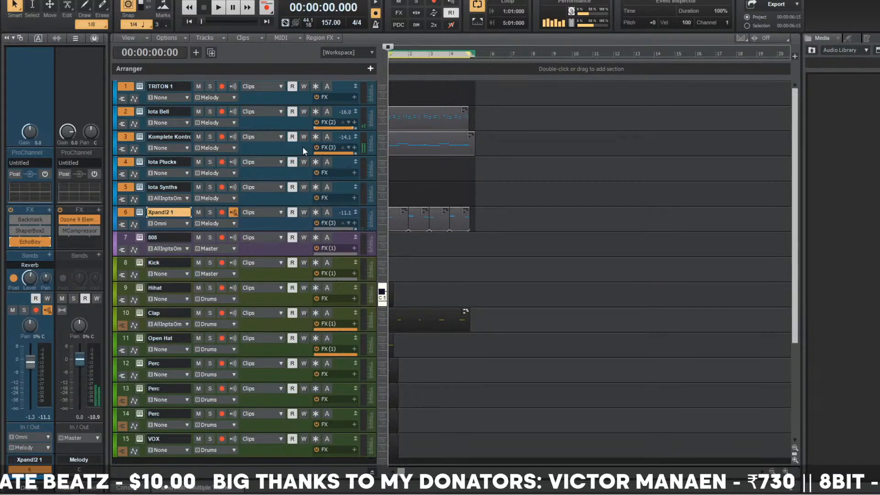
{"action": "key", "text": "ctrl+z"}
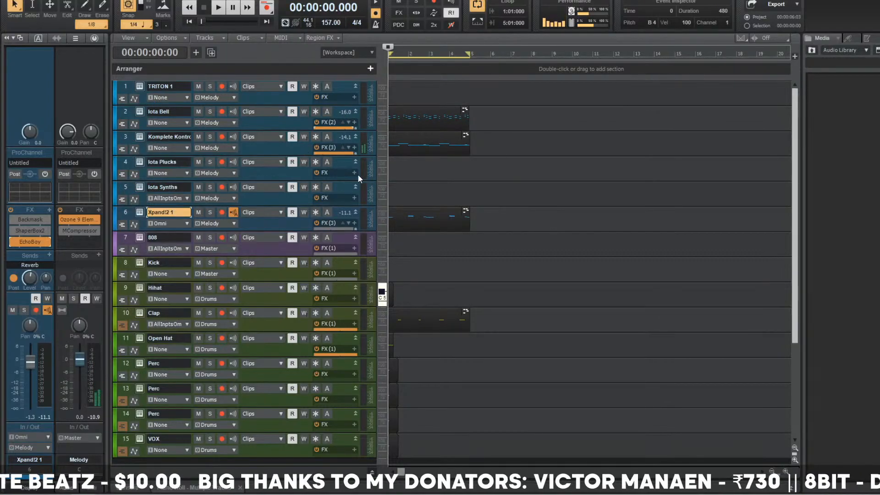
- Play the merged melodies and double the Xpand!2 1 clip's notes an octave apart
{"action": "left_click", "coordinate": [506, 211]}
{"action": "key", "text": "w"}
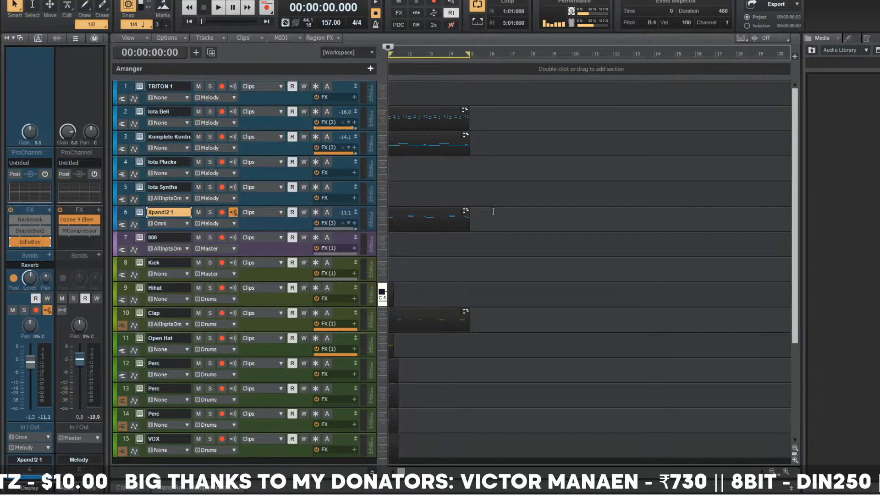
{"action": "key", "text": "space"}
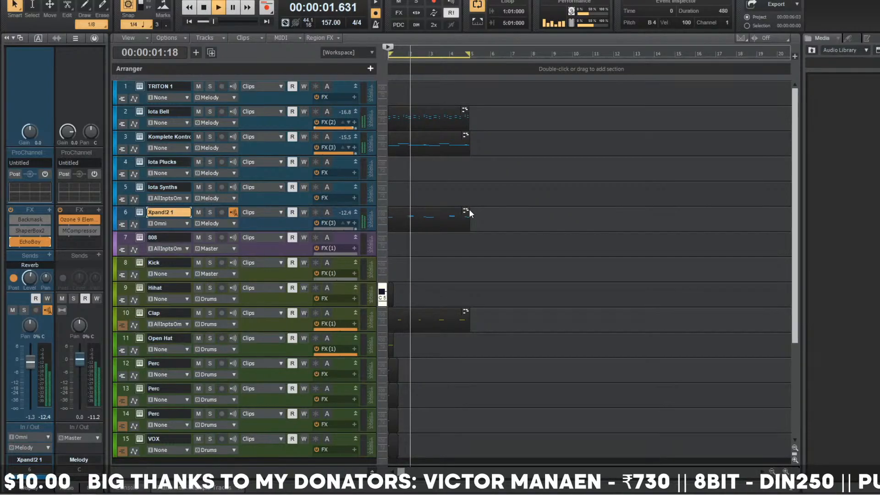
{"action": "left_click", "coordinate": [406, 211]}
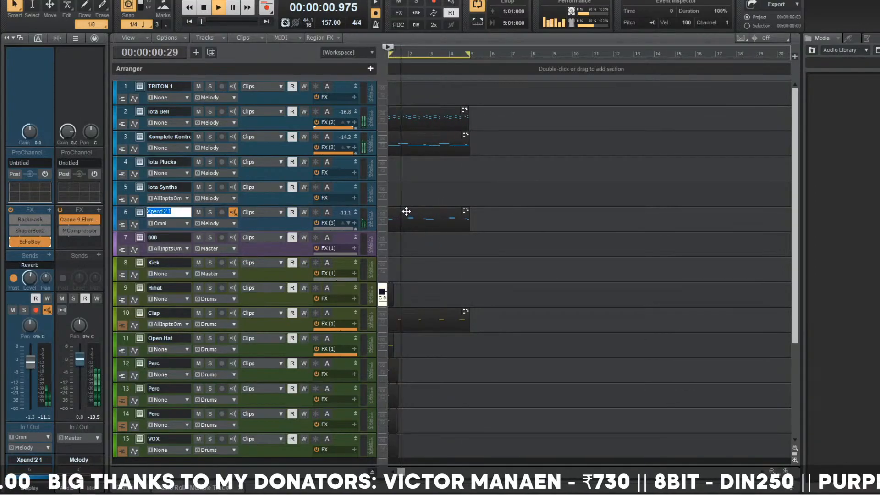
{"action": "key", "text": "ctrl+F1"}
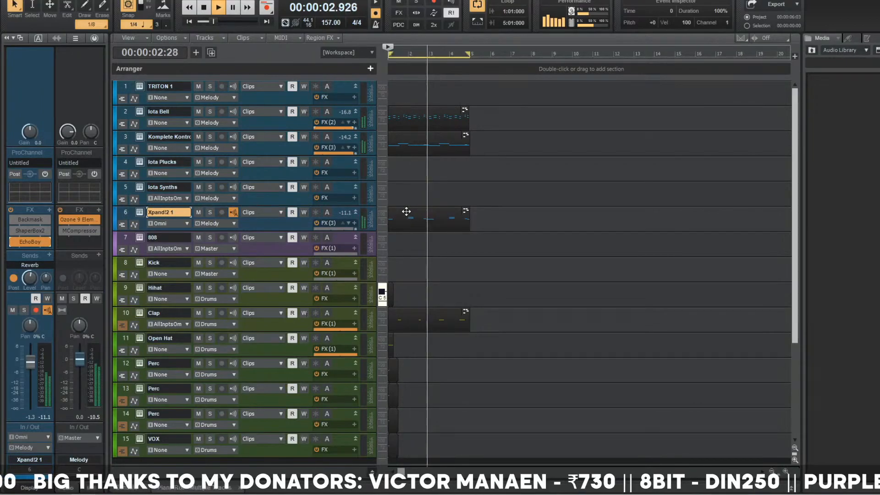
{"action": "key", "text": "Return"}
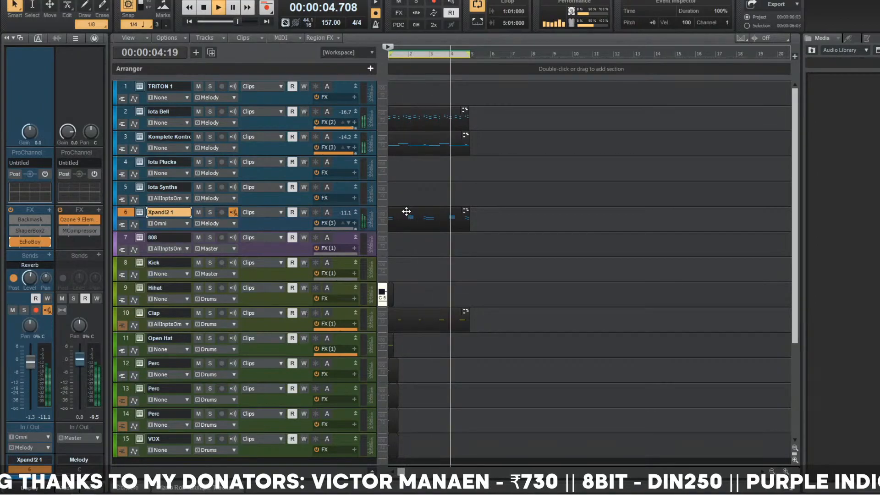
- Lower the Xpand!2 1 track volume to about -5.8 dB while the layered melodies play
{"action": "left_click_drag", "start_coordinate": [486, 221], "coordinate": [238, 85]}
{"action": "key", "text": "shift+s"}
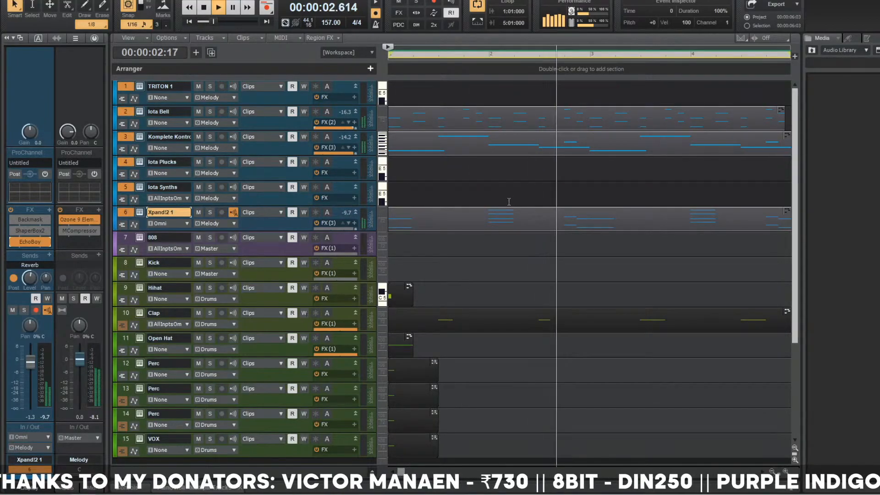
{"action": "scroll", "coordinate": [509, 205], "scroll_direction": "down", "scroll_amount": 2}
{"action": "left_click", "coordinate": [282, 237]}
{"action": "left_click", "coordinate": [281, 227]}
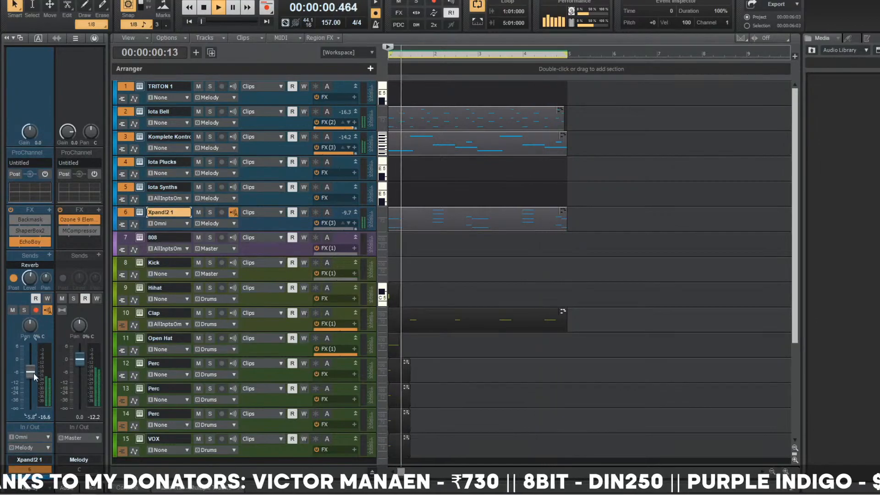
{"action": "key", "text": "space"}
- Strum the Xpand!2 1 clip's notes with a CAL script at 20 ticks, direction 0 (low to high), and play the result
{"action": "left_click", "coordinate": [516, 213]}
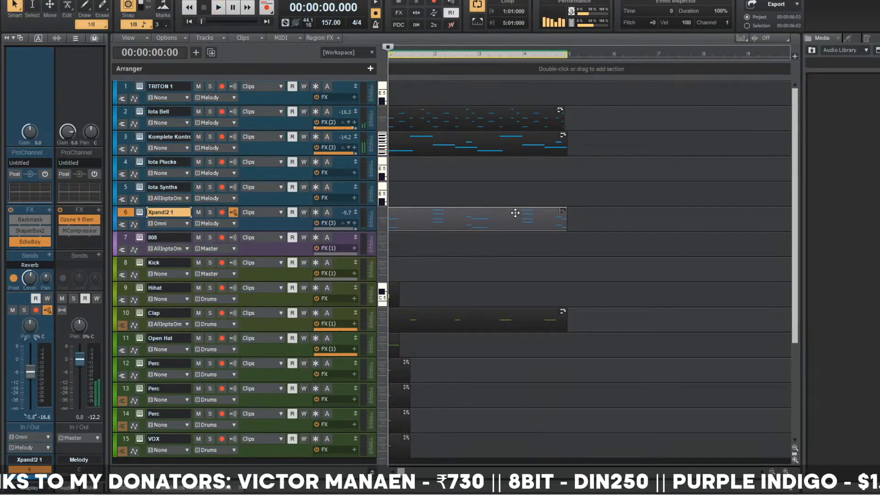
{"action": "left_click", "coordinate": [95, 0]}
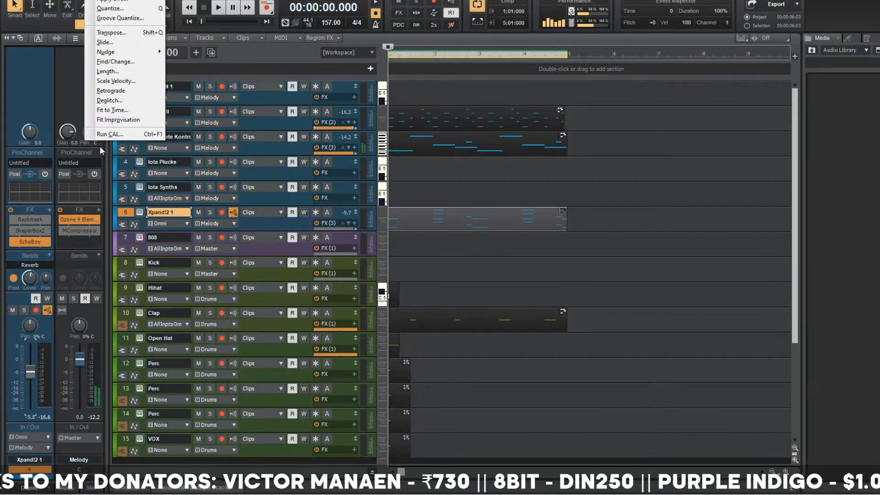
{"action": "left_click", "coordinate": [532, 210]}
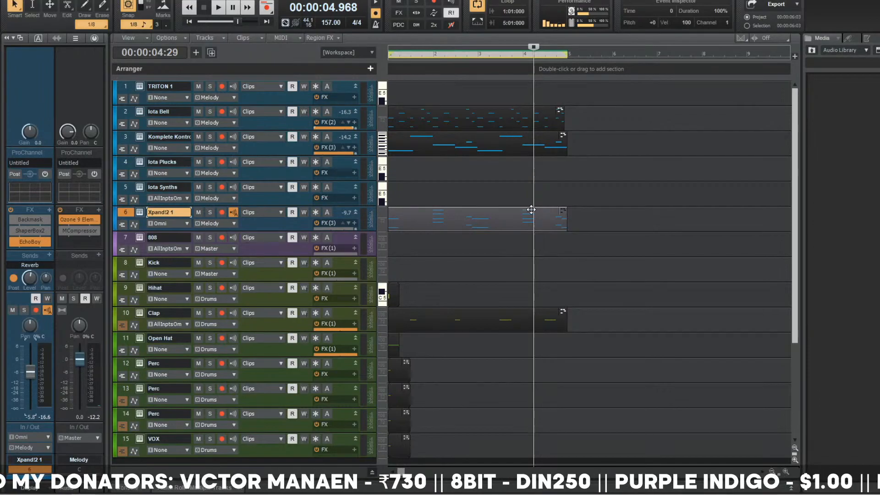
{"action": "left_click_drag", "start_coordinate": [507, 202], "coordinate": [595, 134]}
{"action": "type", "text": "20"}
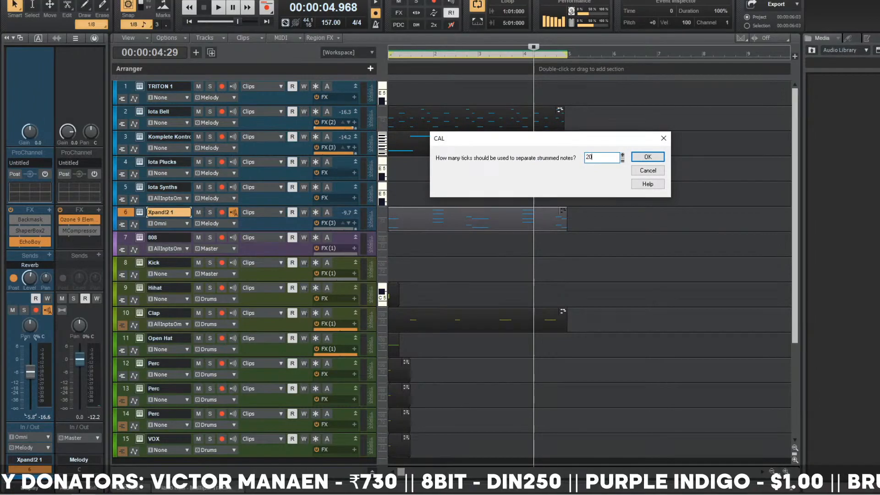
{"action": "key", "text": "Return"}
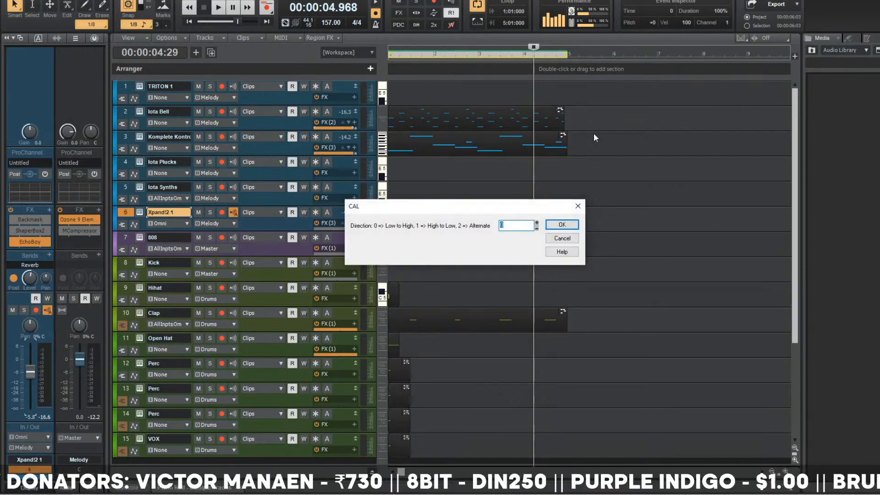
{"action": "key", "text": "Return"}
{"action": "key", "text": "w"}
{"action": "key", "text": "space"}
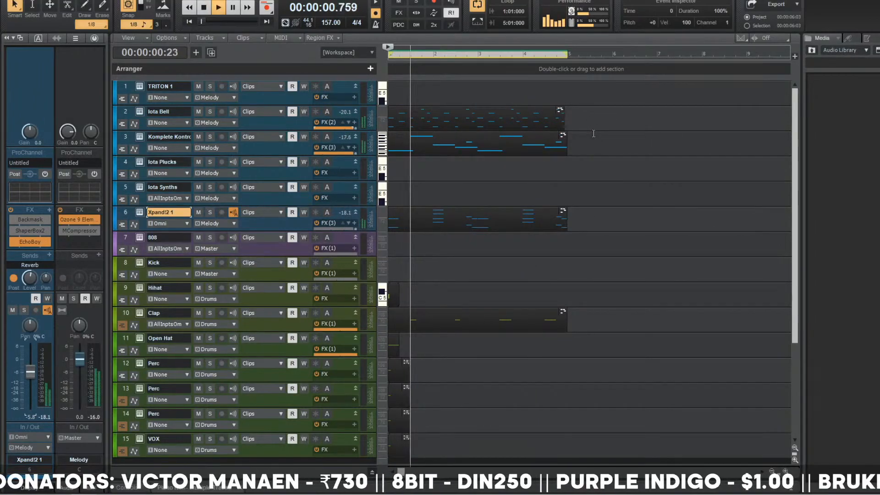
- Examine the strummed Xpand!2 1 chords in the piano roll and play them with the other melodies
{"action": "key", "text": "alt+3"}
{"action": "scroll", "coordinate": [340, 196], "scroll_direction": "up", "scroll_amount": 3}
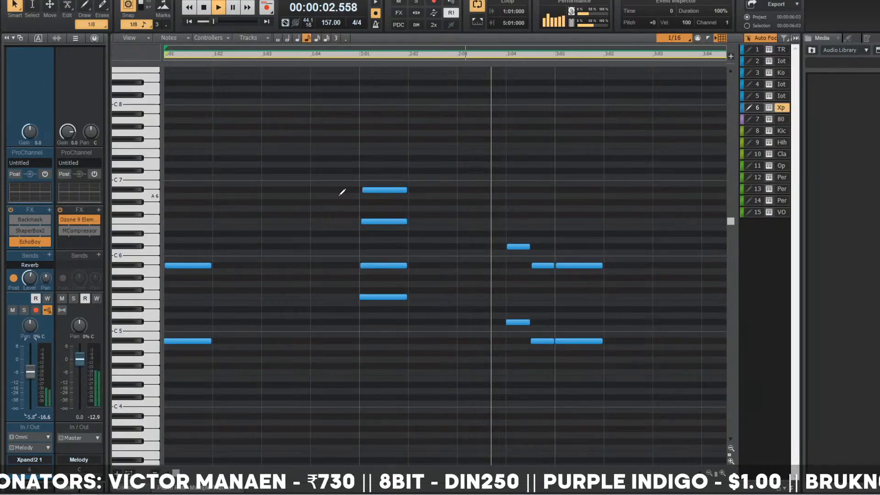
{"action": "scroll", "coordinate": [340, 196], "scroll_direction": "down", "scroll_amount": 2}
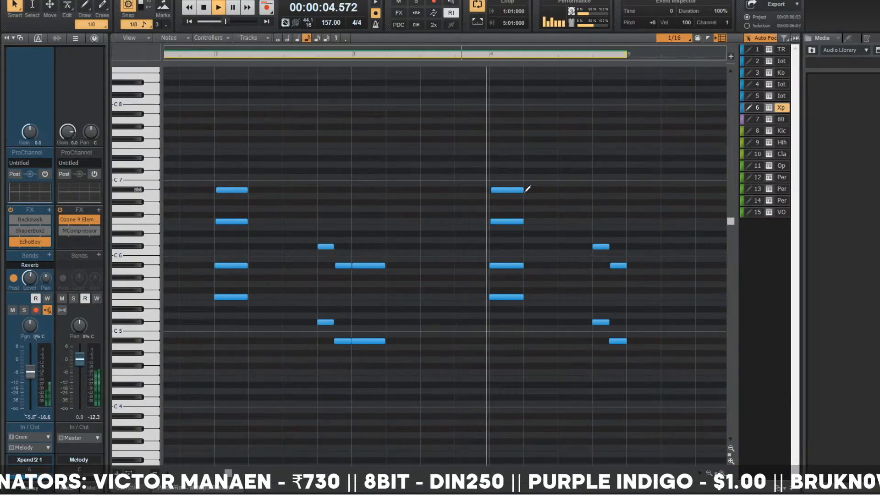
{"action": "key", "text": "space"}
{"action": "scroll", "coordinate": [325, 254], "scroll_direction": "up", "scroll_amount": 1}
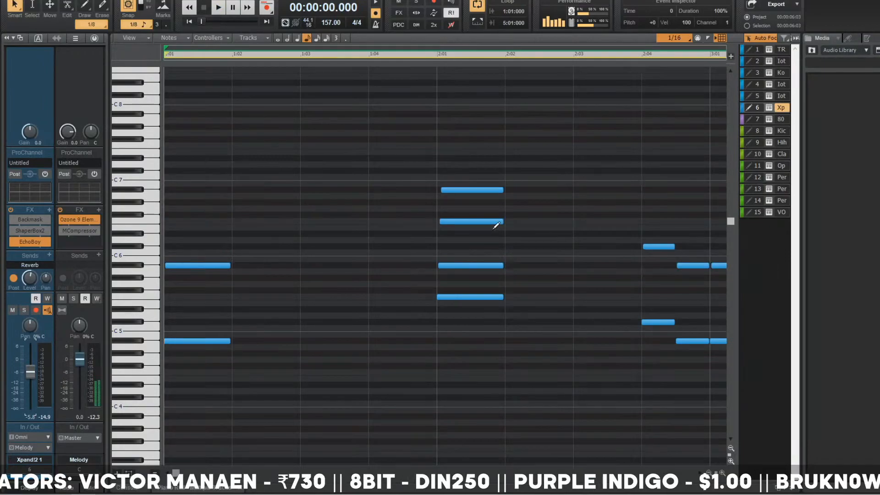
{"action": "scroll", "coordinate": [460, 227], "scroll_direction": "up", "scroll_amount": 3}
{"action": "scroll", "coordinate": [417, 252], "scroll_direction": "down", "scroll_amount": 4}
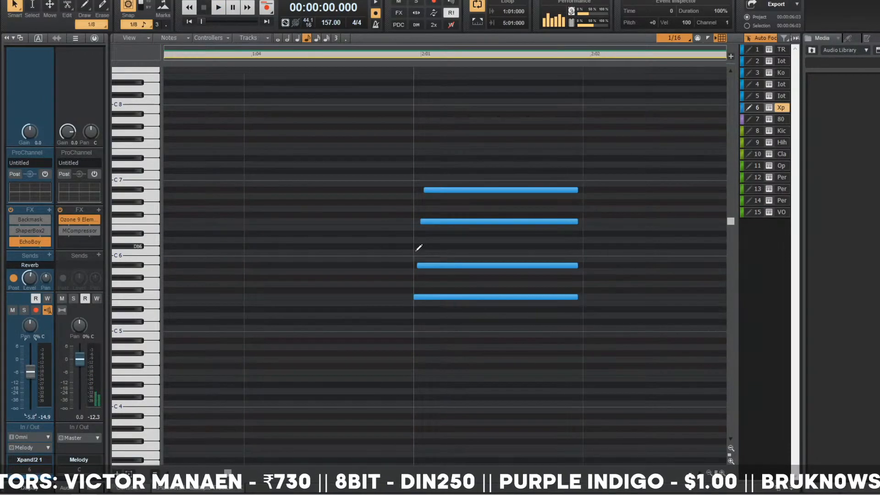
{"action": "scroll", "coordinate": [345, 254], "scroll_direction": "down", "scroll_amount": 1}
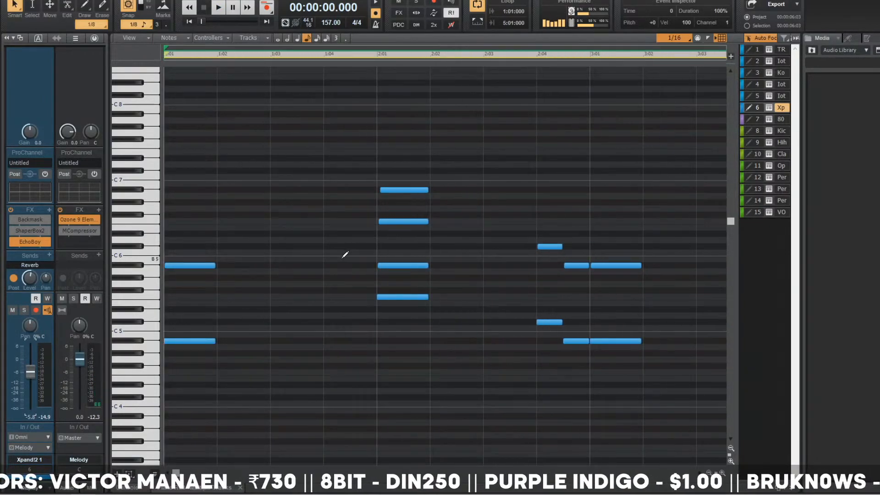
{"action": "key", "text": "space"}
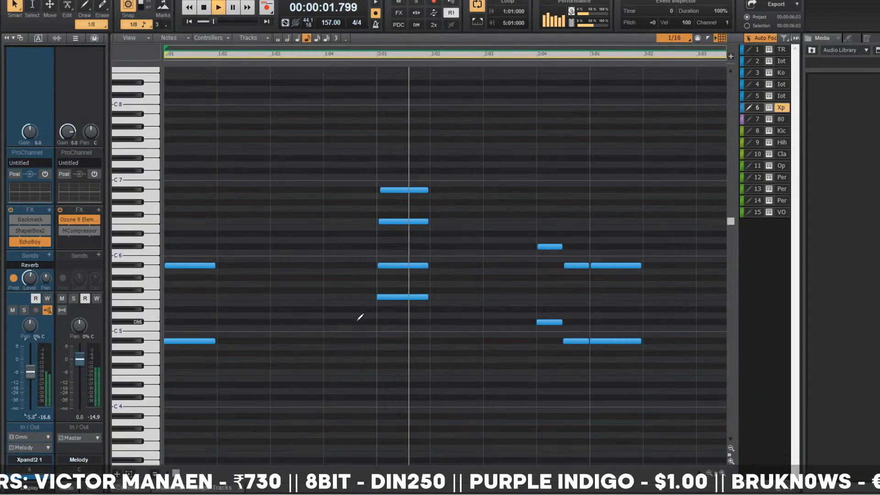
{"action": "key", "text": "d"}
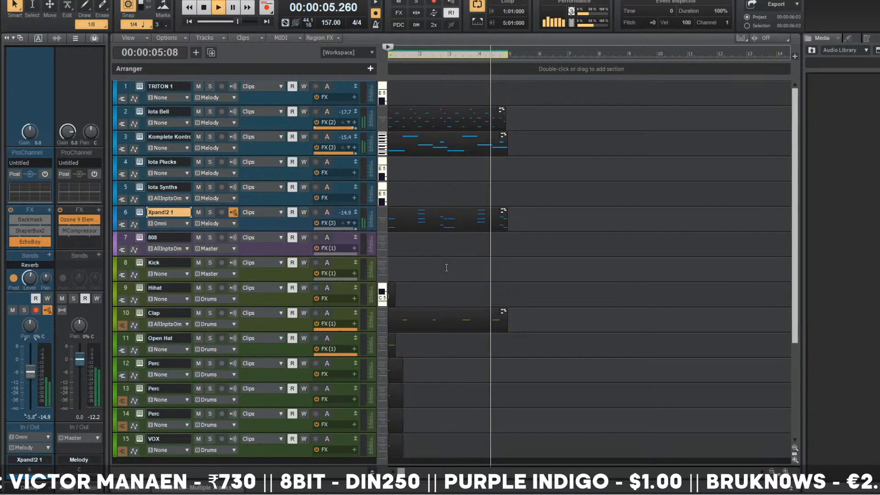
{"action": "scroll", "coordinate": [447, 268], "scroll_direction": "up", "scroll_amount": 2}
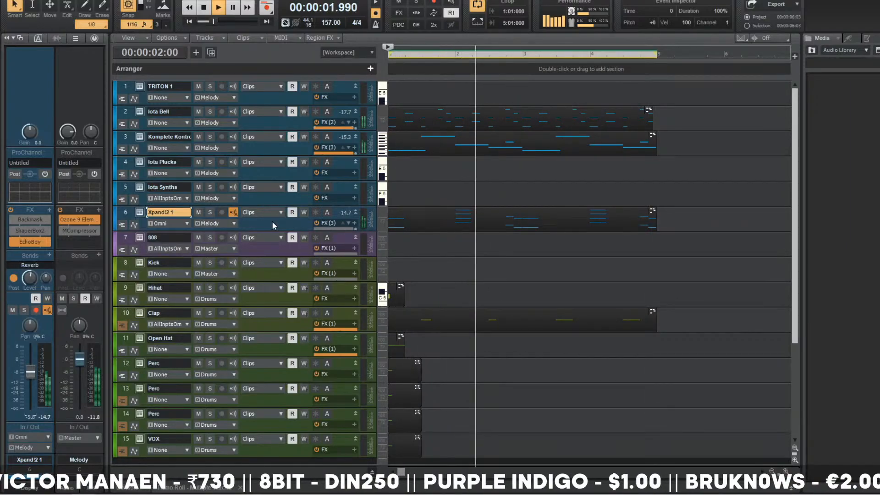
- Stop playback and remove Backmask and ShaperBox2 from the Xpand!2 1 track's effects
{"action": "key", "text": "space"}
{"action": "right_click", "coordinate": [46, 220]}
{"action": "left_click", "coordinate": [48, 231]}
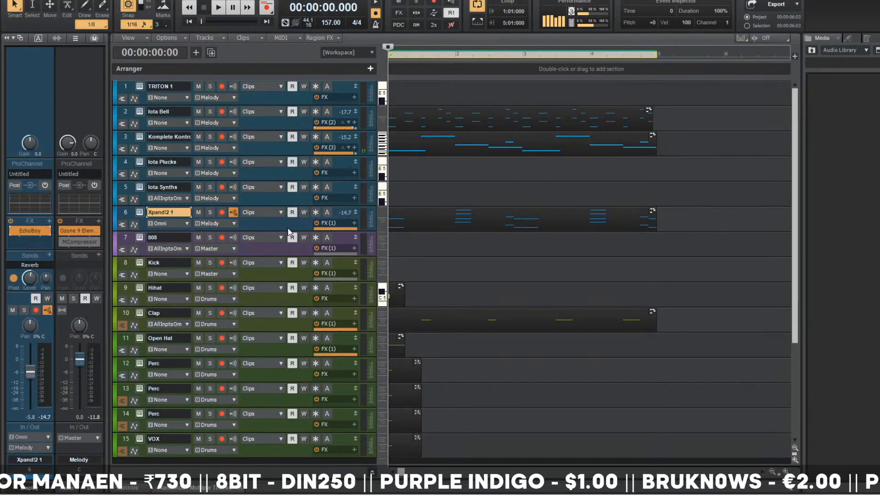
{"action": "left_click", "coordinate": [626, 158]}
{"action": "left_click_drag", "start_coordinate": [685, 171], "coordinate": [582, 166]}
{"action": "left_click", "coordinate": [580, 170]}
{"action": "left_click", "coordinate": [547, 175]}
{"action": "left_click", "coordinate": [514, 176]}
{"action": "left_click", "coordinate": [472, 177]}
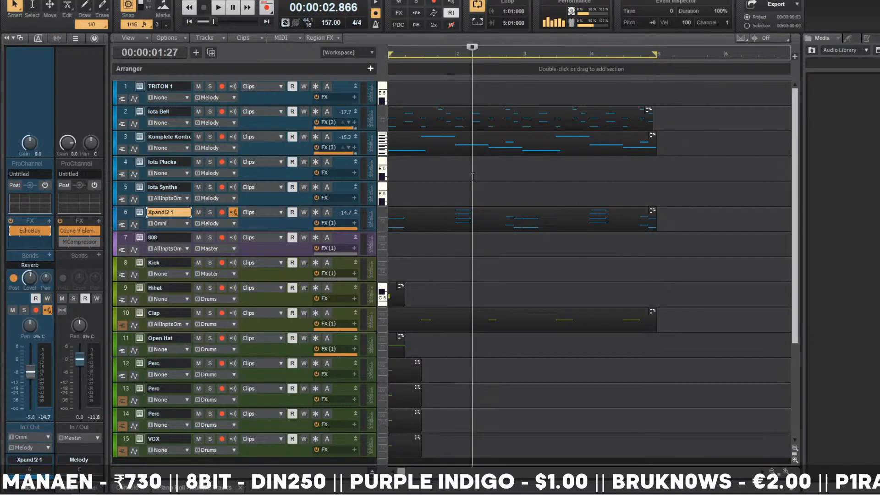
{"action": "left_click", "coordinate": [461, 178]}
{"action": "left_click", "coordinate": [447, 178]}
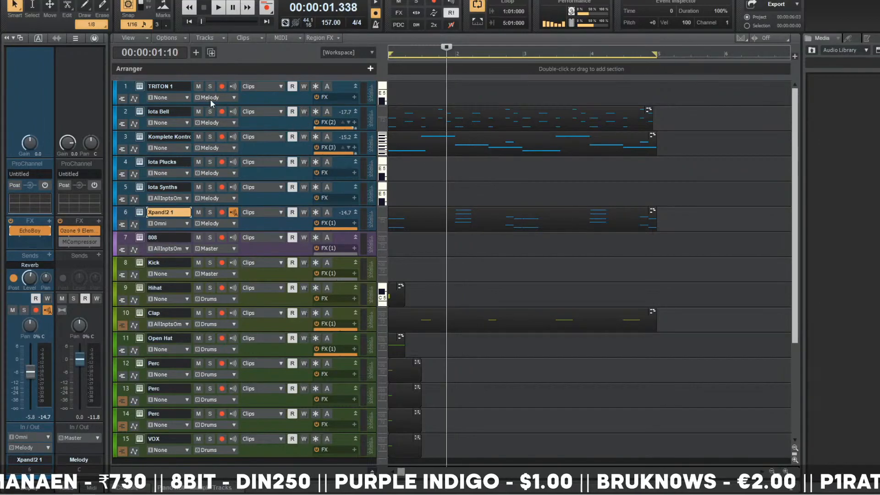
- Open the TRITON 1 track's instrument and load the Mallet Clocker preset from the Bell/Mallet category
{"action": "left_click", "coordinate": [130, 87]}
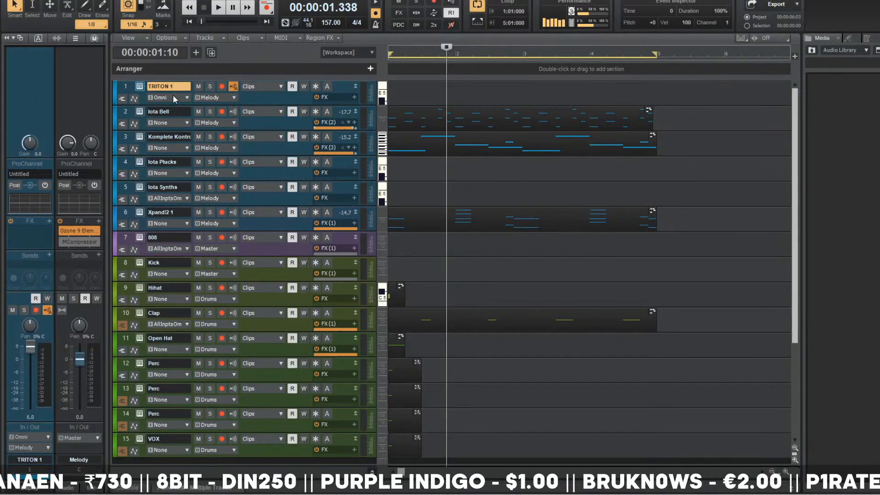
{"action": "left_click", "coordinate": [328, 123]}
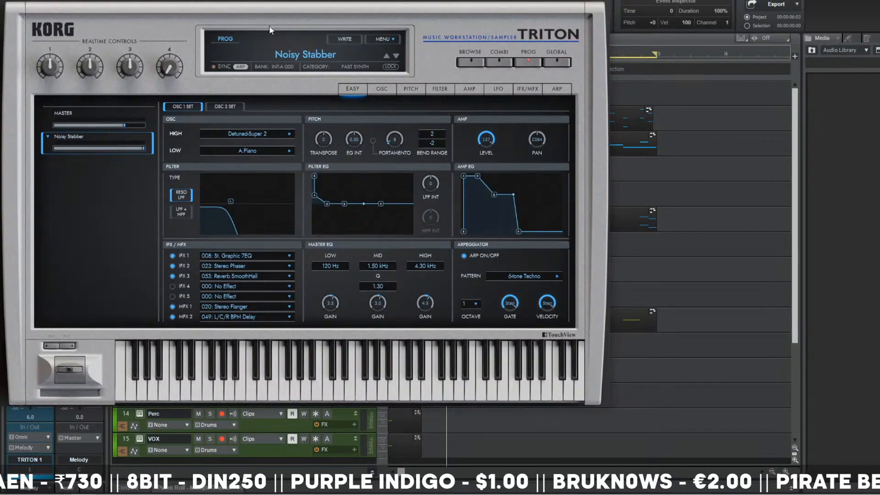
{"action": "left_click", "coordinate": [312, 55]}
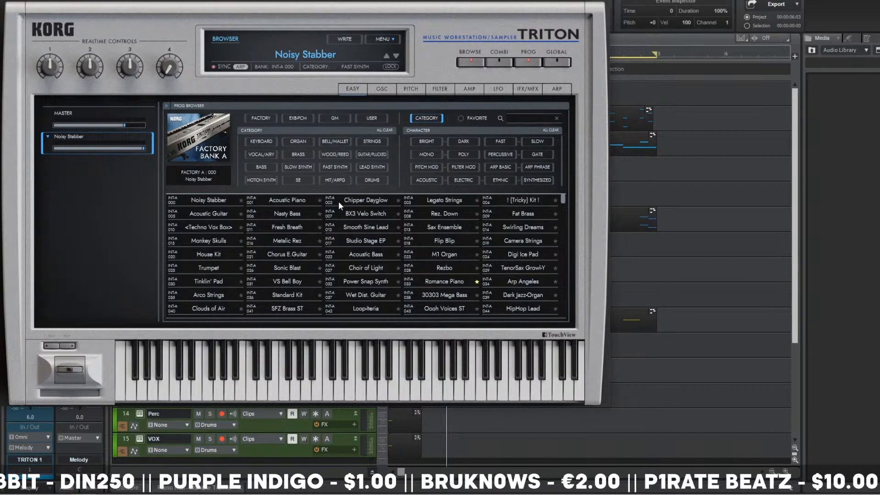
{"action": "left_click", "coordinate": [331, 142]}
{"action": "left_click", "coordinate": [368, 244]}
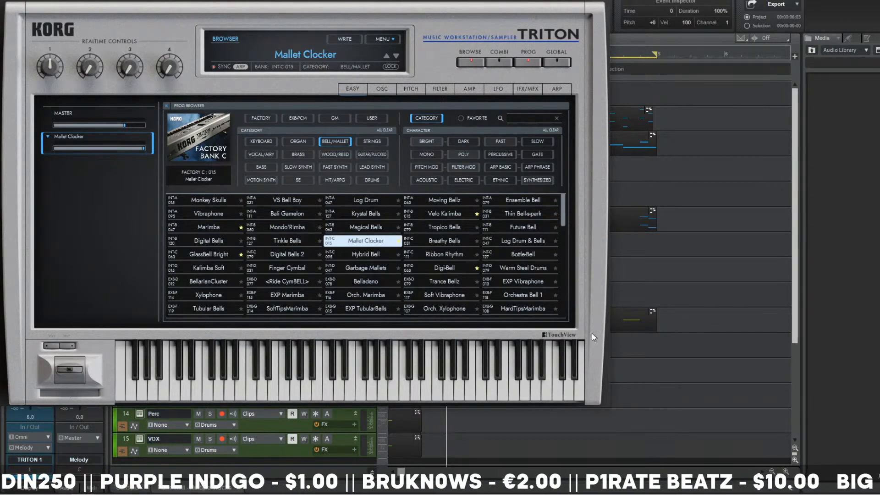
- Find ShaperBox2 among the uncategorized audio effects and add it to the TRITON 1 track
{"action": "left_click", "coordinate": [745, 330]}
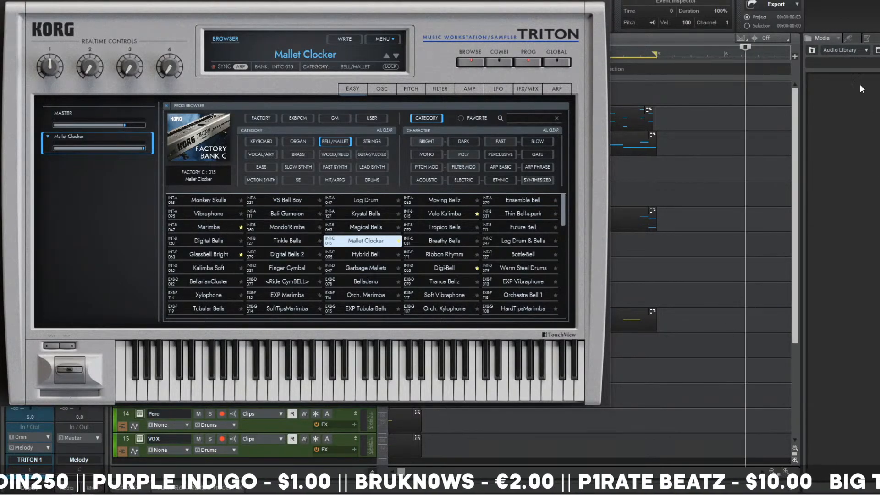
{"action": "left_click", "coordinate": [855, 39]}
{"action": "left_click", "coordinate": [814, 174]}
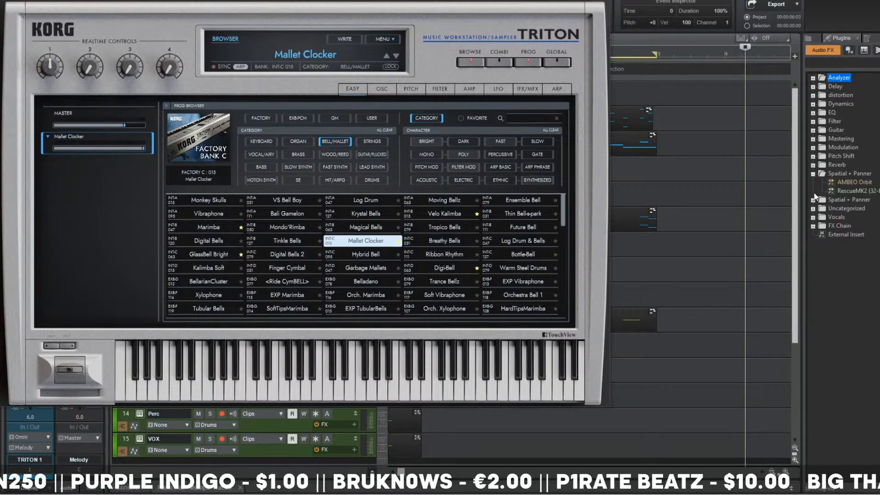
{"action": "left_click", "coordinate": [813, 200]}
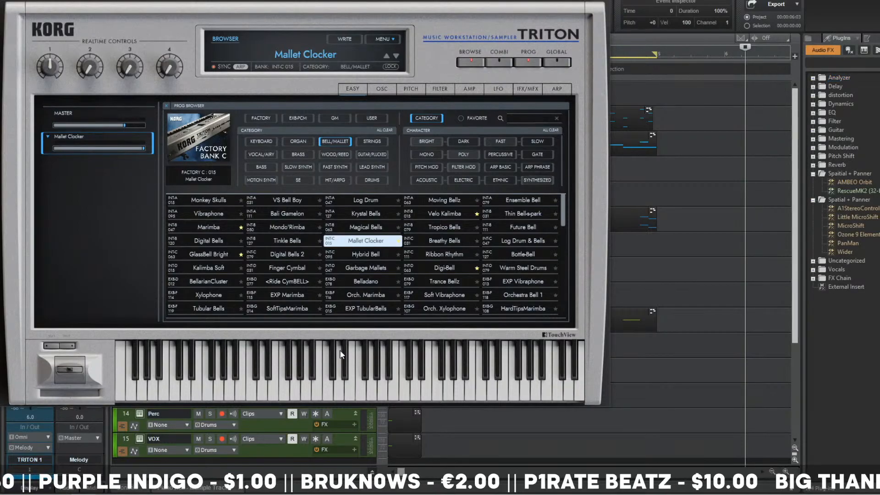
{"action": "left_click", "coordinate": [724, 287]}
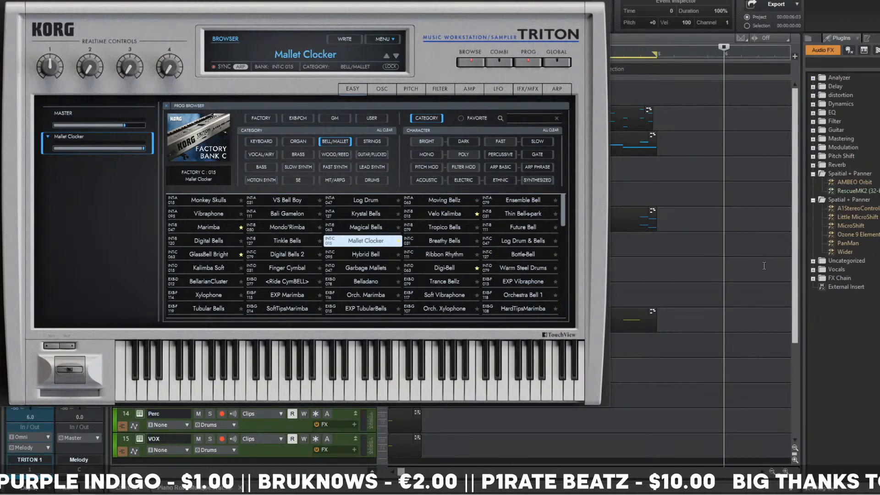
{"action": "left_click", "coordinate": [813, 261]}
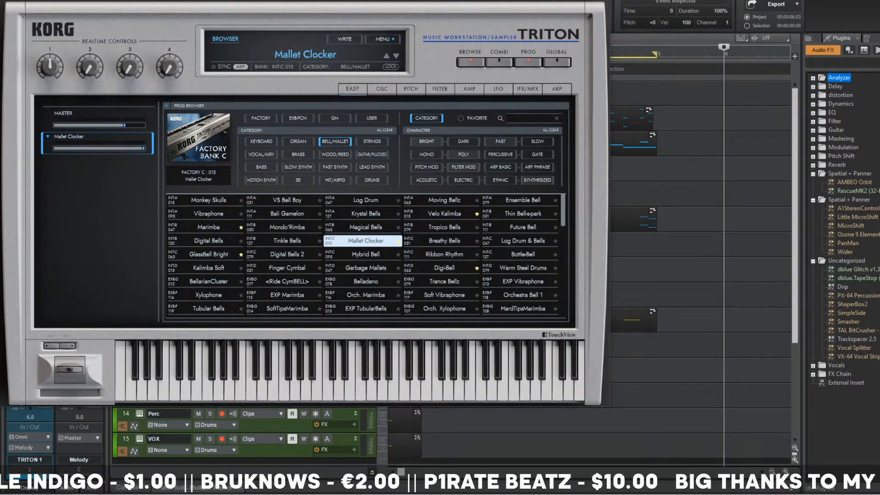
{"action": "key", "text": "ctrl+F4"}
{"action": "left_click_drag", "start_coordinate": [843, 303], "coordinate": [25, 236]}
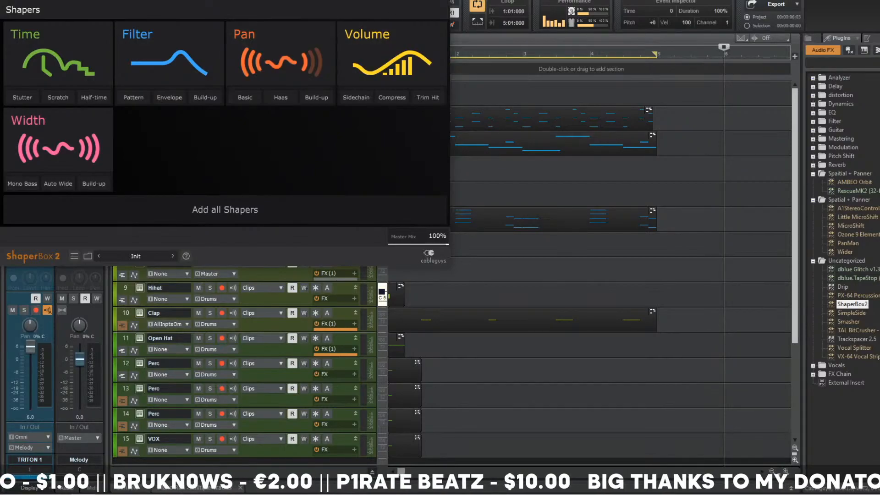
- Close ShaperBox2 and delete it from the TRITON 1 track's effects
{"action": "double_click", "coordinate": [45, 233]}
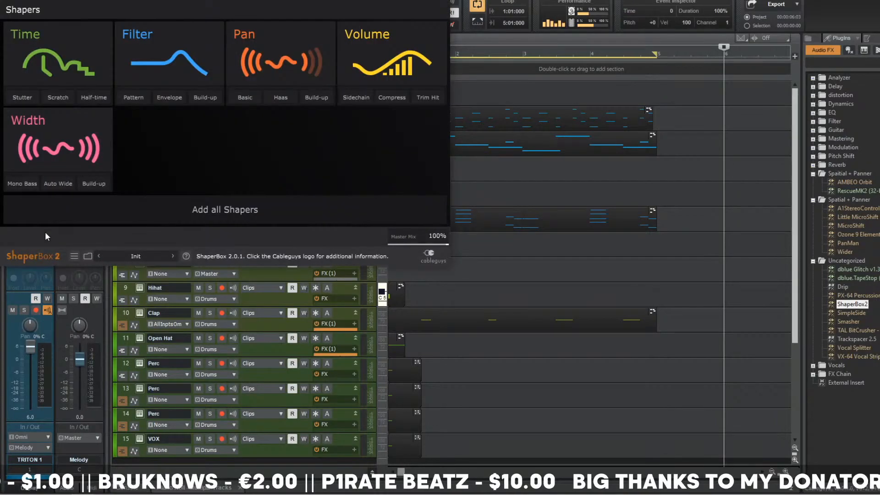
{"action": "key", "text": "Escape"}
{"action": "right_click", "coordinate": [46, 232]}
{"action": "left_click", "coordinate": [47, 244]}
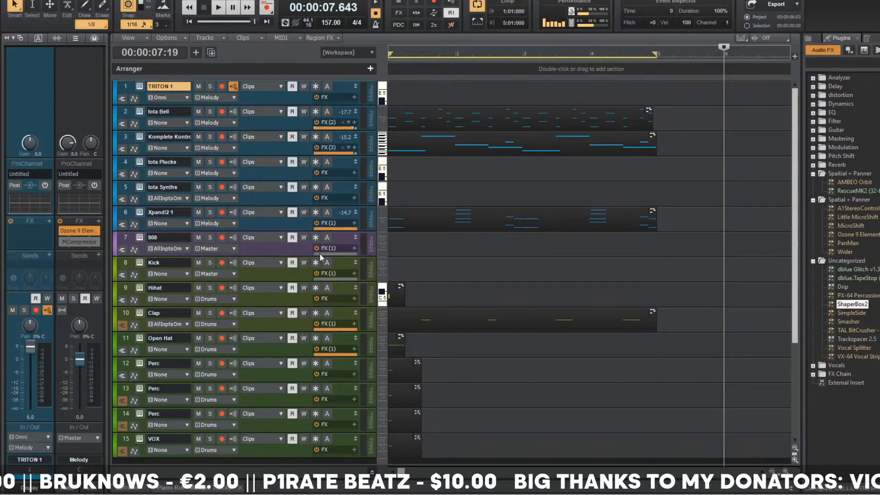
- Reopen the TRITON instrument, audition a note on its keyboard and close it
{"action": "left_click", "coordinate": [430, 155]}
{"action": "left_click", "coordinate": [397, 151]}
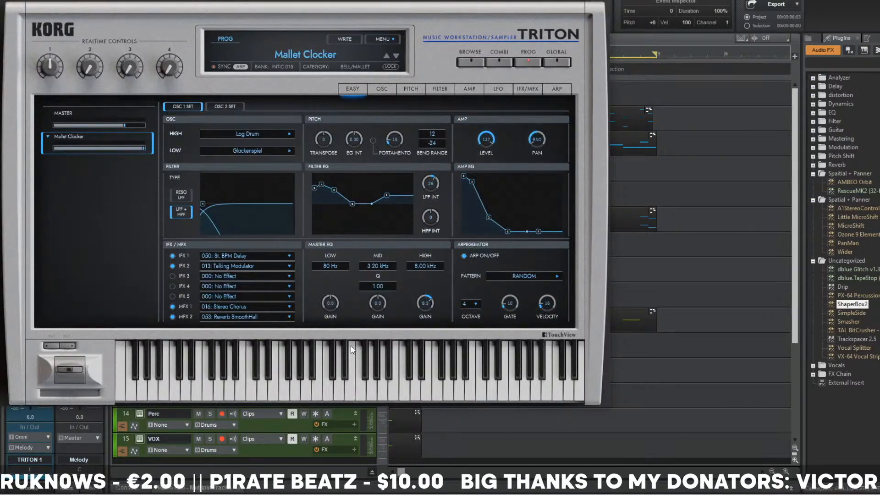
{"action": "left_click", "coordinate": [339, 368]}
{"action": "left_click", "coordinate": [606, 1]}
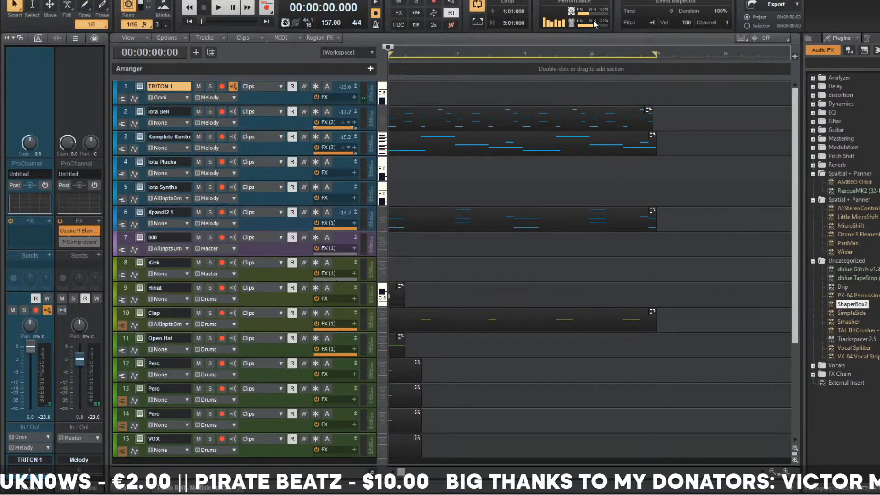
- Open the TRITON 1 piano roll and place an eighth note on Bb5 at the start of bar 1 during playback
{"action": "double_click", "coordinate": [395, 94]}
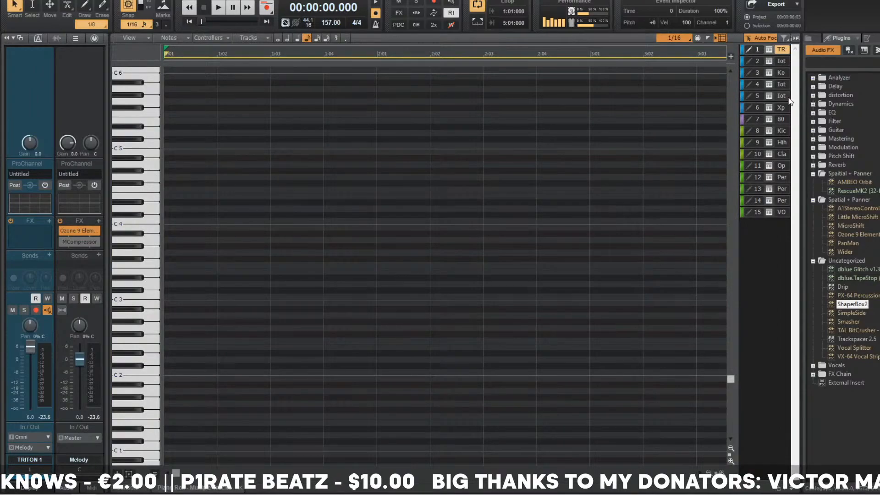
{"action": "key", "text": "space"}
{"action": "left_click", "coordinate": [197, 96]}
{"action": "left_click_drag", "start_coordinate": [198, 97], "coordinate": [180, 83]}
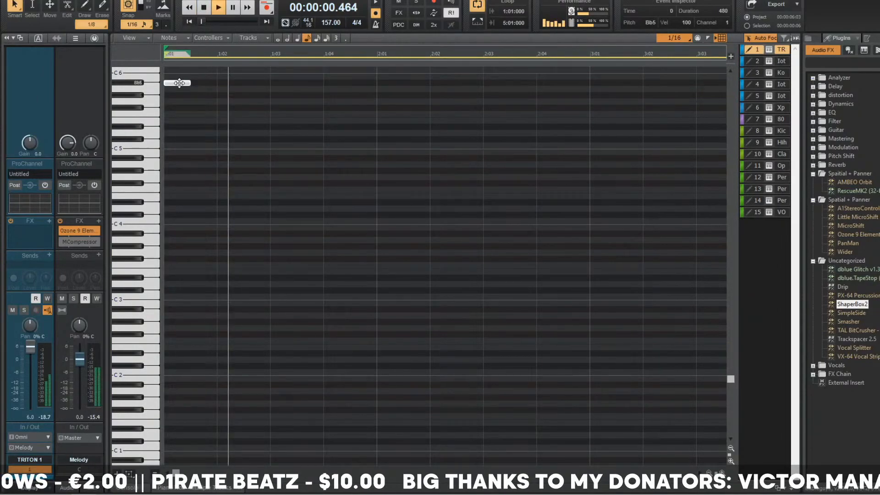
{"action": "scroll", "coordinate": [267, 165], "scroll_direction": "down", "scroll_amount": 1}
{"action": "scroll", "coordinate": [296, 190], "scroll_direction": "down", "scroll_amount": 1}
{"action": "key", "text": "space"}
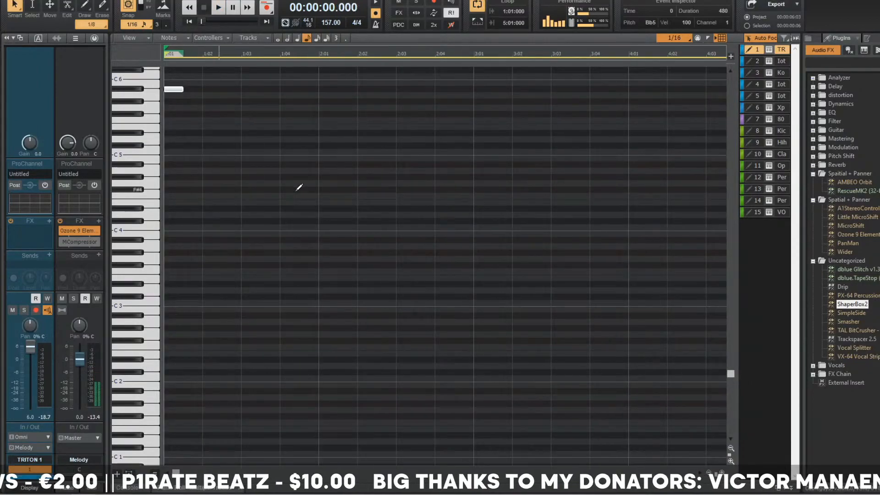
- Make the opening Bb5 note one bar long and add a matching whole note on Bb5 at bar 3 while playing
{"action": "scroll", "coordinate": [299, 187], "scroll_direction": "up", "scroll_amount": 3}
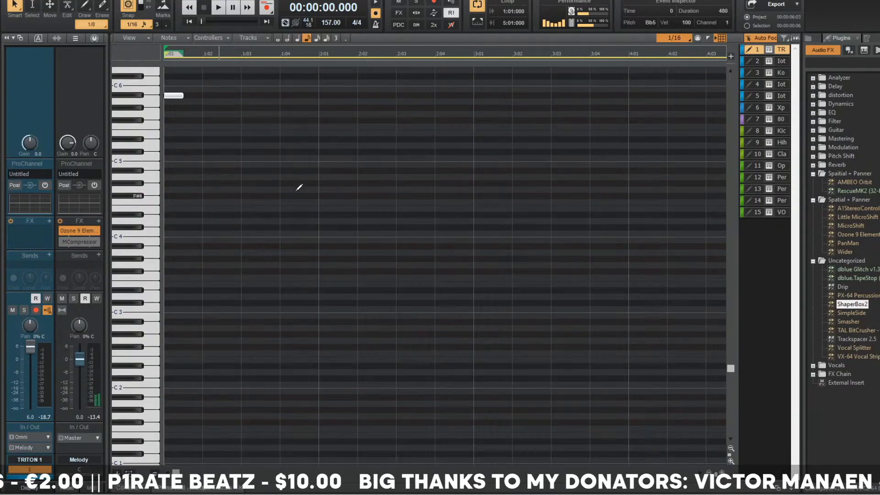
{"action": "scroll", "coordinate": [299, 187], "scroll_direction": "up", "scroll_amount": 5}
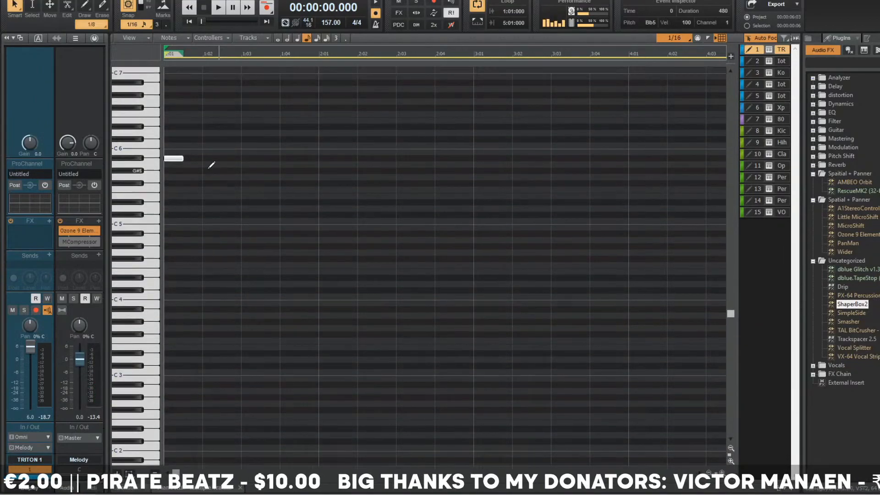
{"action": "left_click_drag", "start_coordinate": [183, 159], "coordinate": [321, 174]}
{"action": "key", "text": "space"}
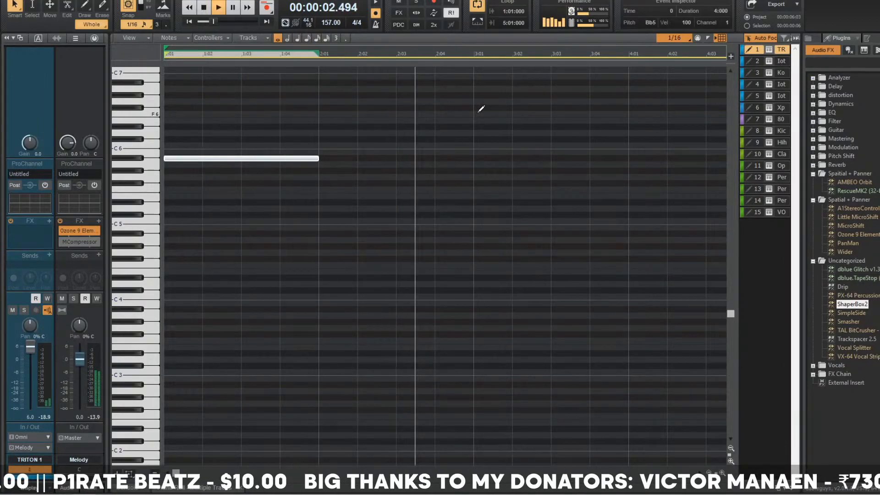
{"action": "left_click", "coordinate": [479, 158]}
{"action": "scroll", "coordinate": [489, 150], "scroll_direction": "down", "scroll_amount": 3}
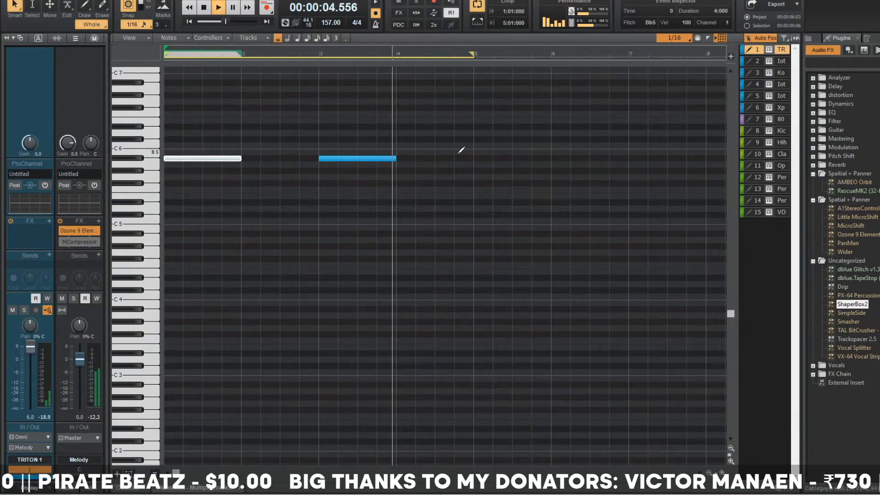
- Audition TRITON's Wood/Reed presets Bari Blaster, PanFlute, Warm Shakuhachi and AltoSax1 Growl-Y, load SilverFluteVib., and stop playback
{"action": "key", "text": "w"}
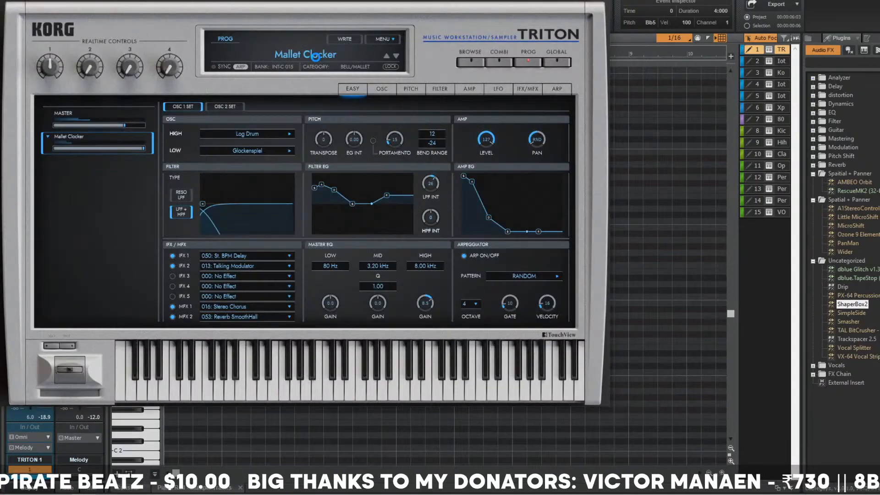
{"action": "left_click", "coordinate": [315, 55]}
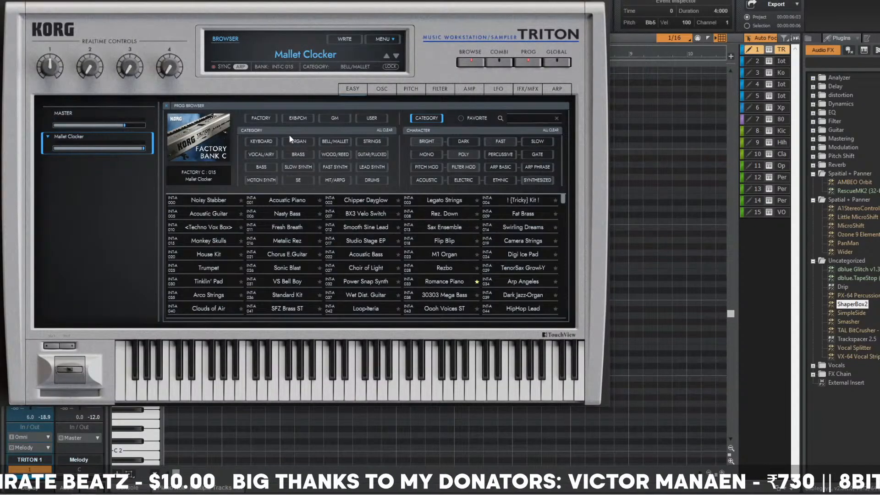
{"action": "left_click", "coordinate": [335, 155]}
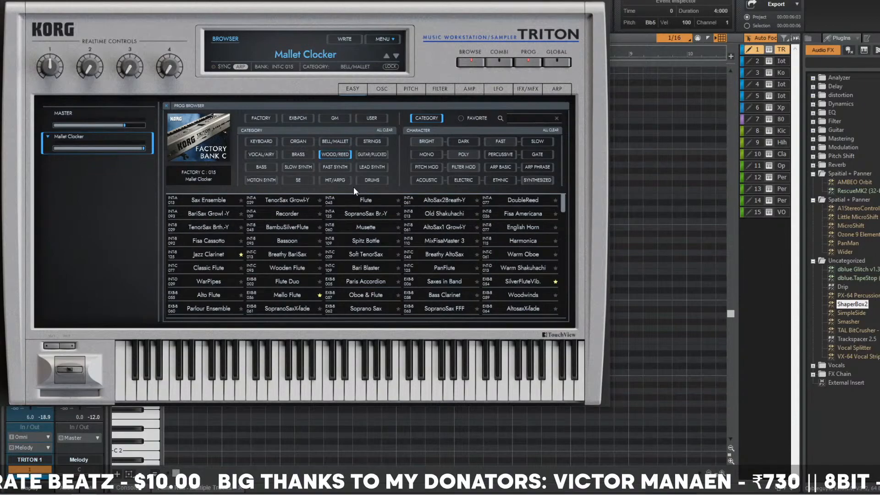
{"action": "left_click", "coordinate": [375, 267]}
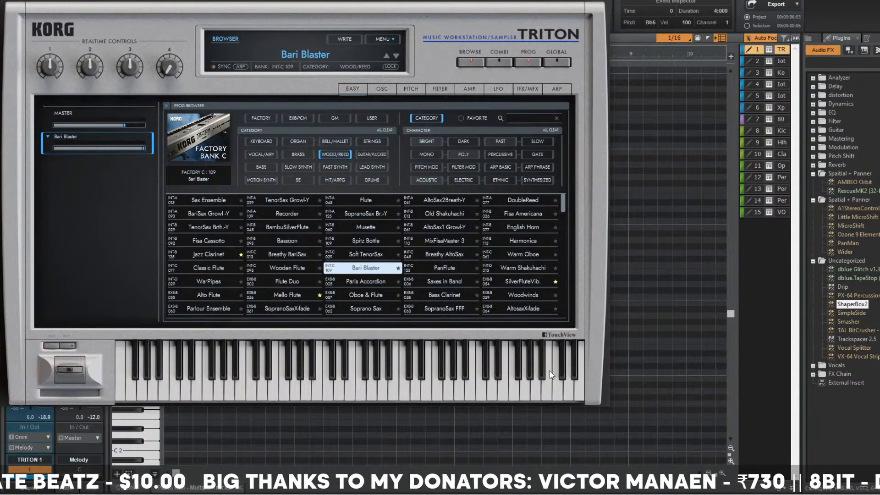
{"action": "left_click", "coordinate": [448, 268]}
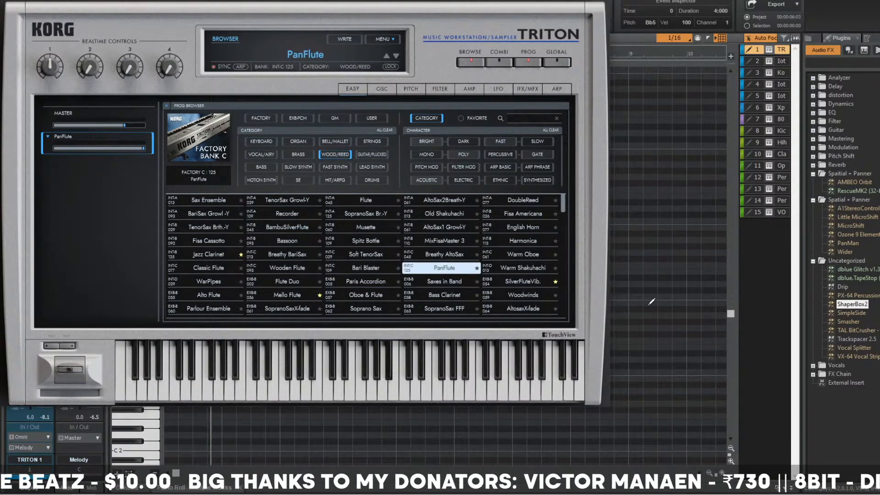
{"action": "left_click", "coordinate": [534, 268]}
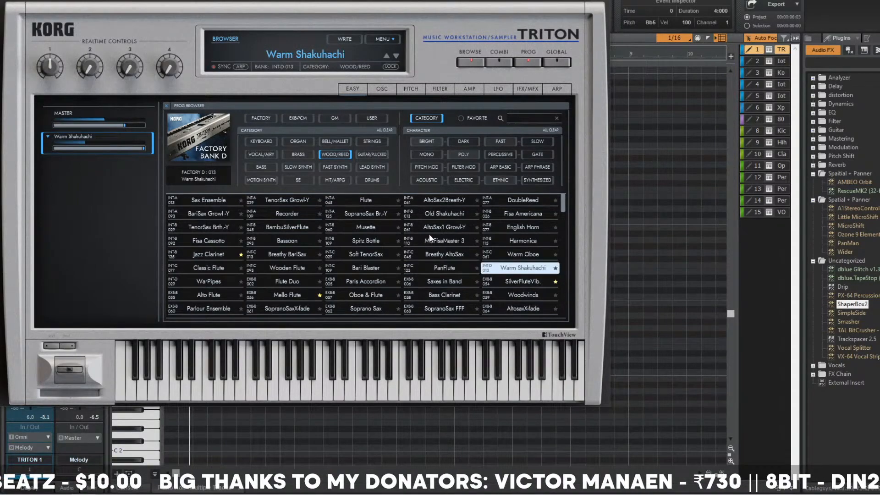
{"action": "left_click", "coordinate": [458, 231]}
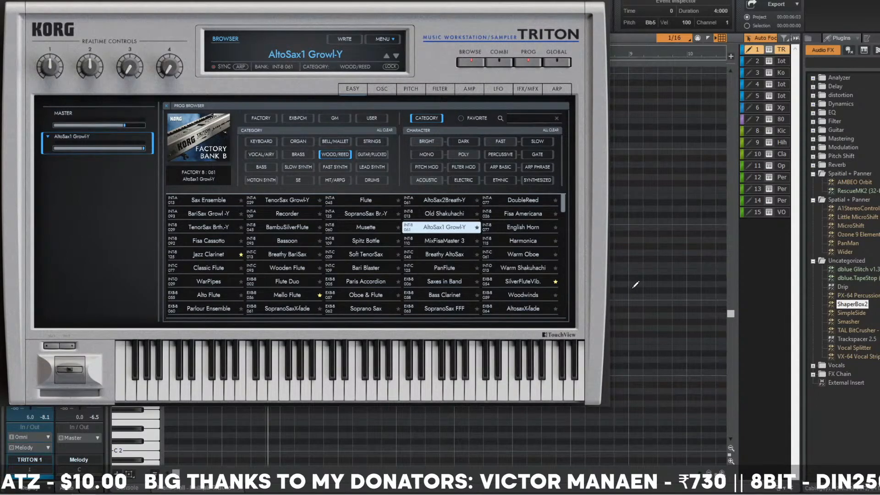
{"action": "left_click", "coordinate": [520, 279]}
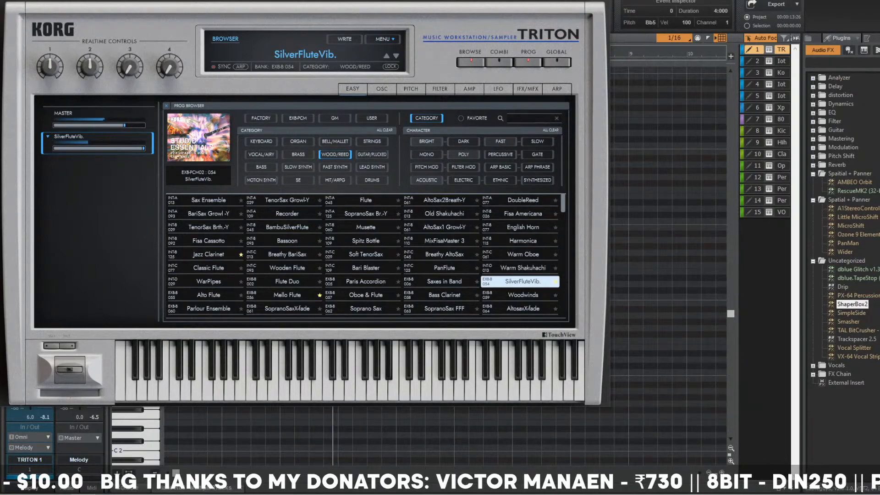
{"action": "left_click", "coordinate": [601, 2]}
{"action": "key", "text": "space"}
- Insert the Backmask audio effect on the TRITON 1 track and move its window clear of the notes
{"action": "left_click", "coordinate": [49, 221]}
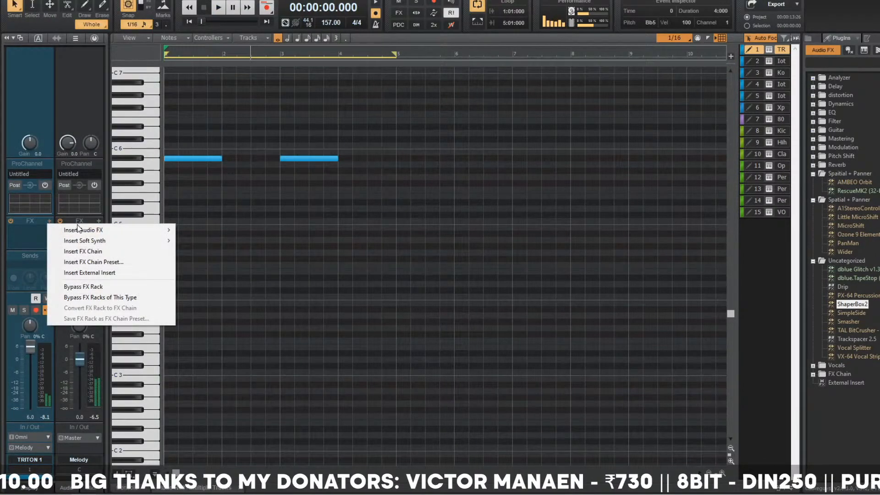
{"action": "mouse_move", "coordinate": [78, 230]}
{"action": "left_click", "coordinate": [249, 263]}
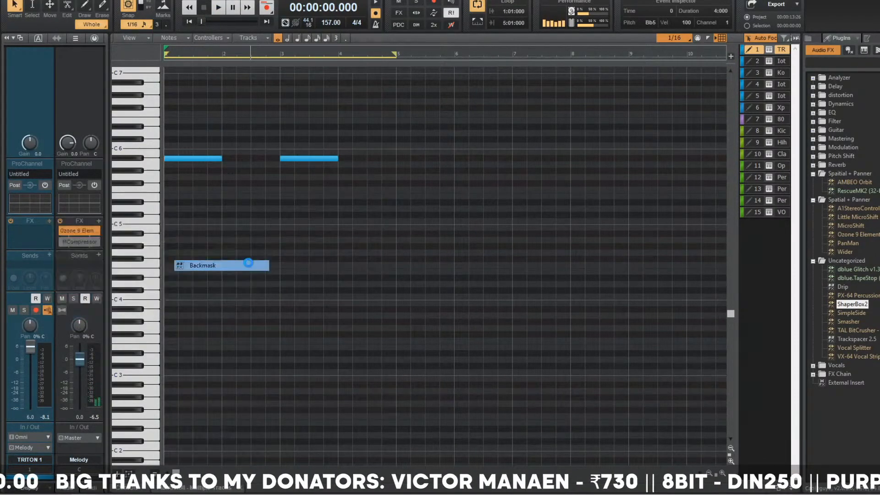
{"action": "left_click_drag", "start_coordinate": [135, 0], "coordinate": [534, 94]}
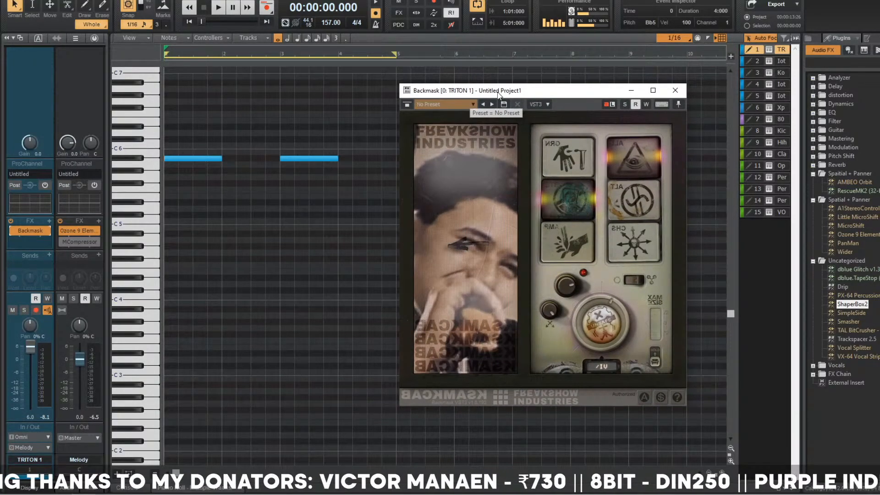
- Play the loop, activate Backmask's CHS and GRN modes on TRITON 1, and close the effect window with playback stopped
{"action": "left_click_drag", "start_coordinate": [498, 94], "coordinate": [459, 101]}
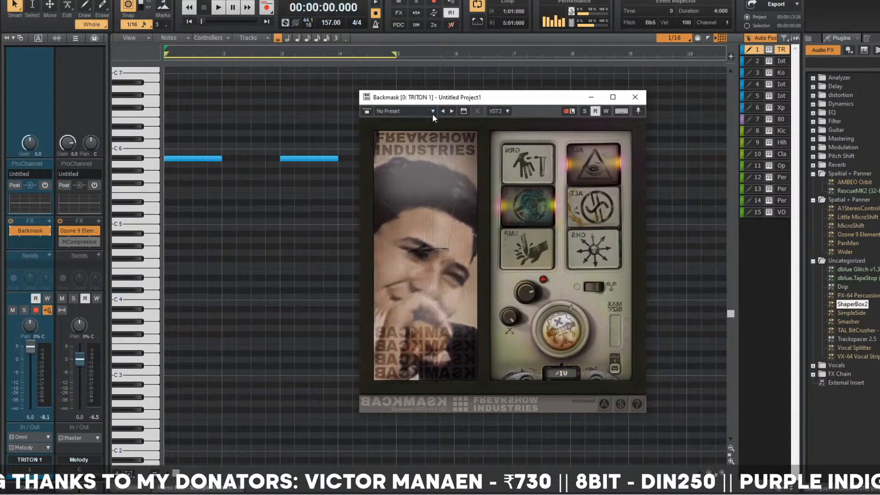
{"action": "left_click_drag", "start_coordinate": [446, 101], "coordinate": [509, 107]}
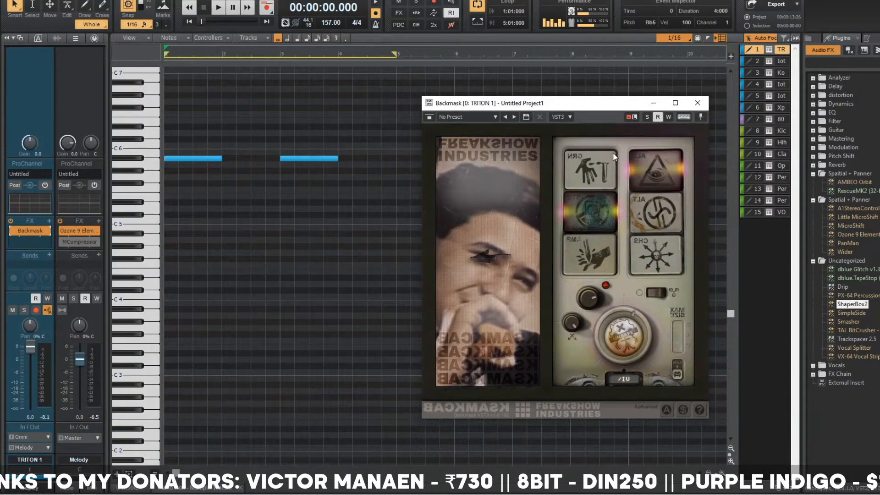
{"action": "key", "text": "alt+Tab"}
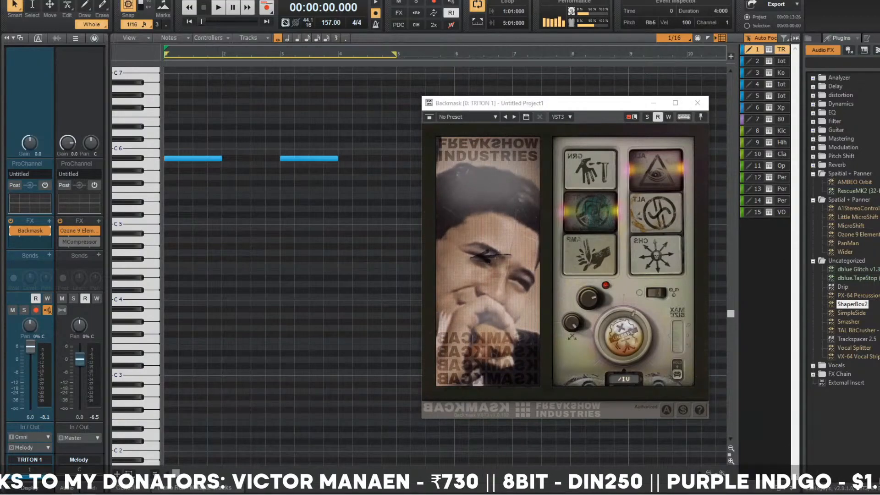
{"action": "key", "text": "space"}
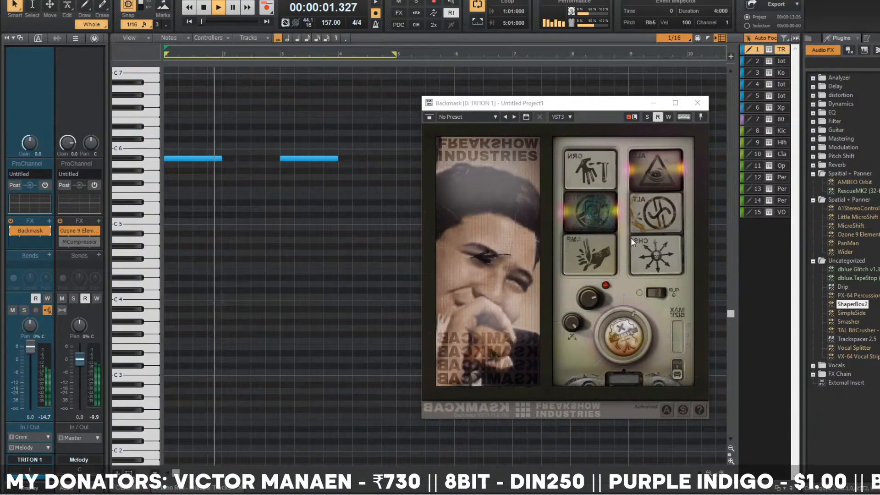
{"action": "left_click", "coordinate": [658, 245]}
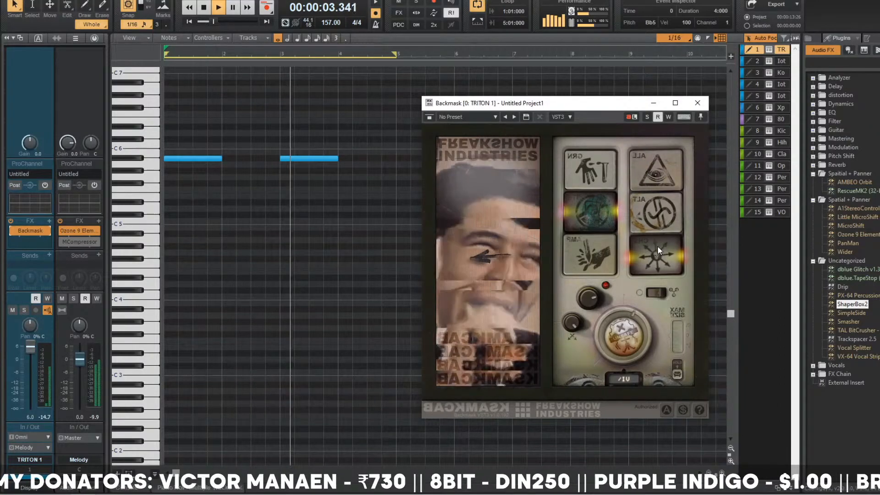
{"action": "left_click", "coordinate": [581, 165]}
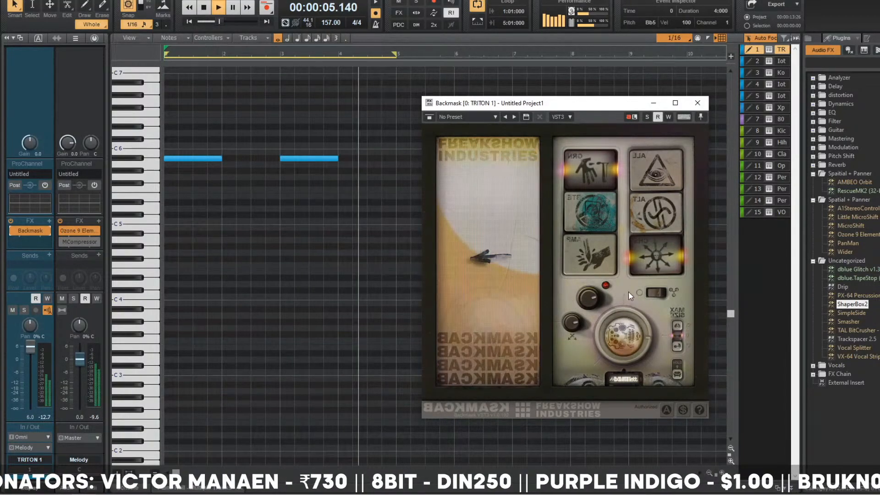
{"action": "left_click", "coordinate": [697, 103]}
{"action": "key", "text": "space"}
- Return to the track view and shorten the TRITON 1 clip to end at bar 5 with the other melody clips while playing
{"action": "key", "text": "d"}
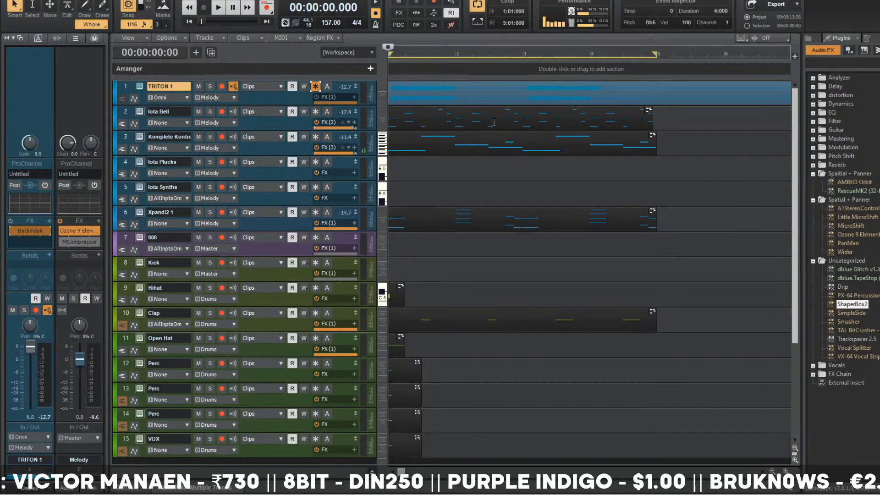
{"action": "key", "text": "space"}
{"action": "scroll", "coordinate": [488, 164], "scroll_direction": "down", "scroll_amount": 2}
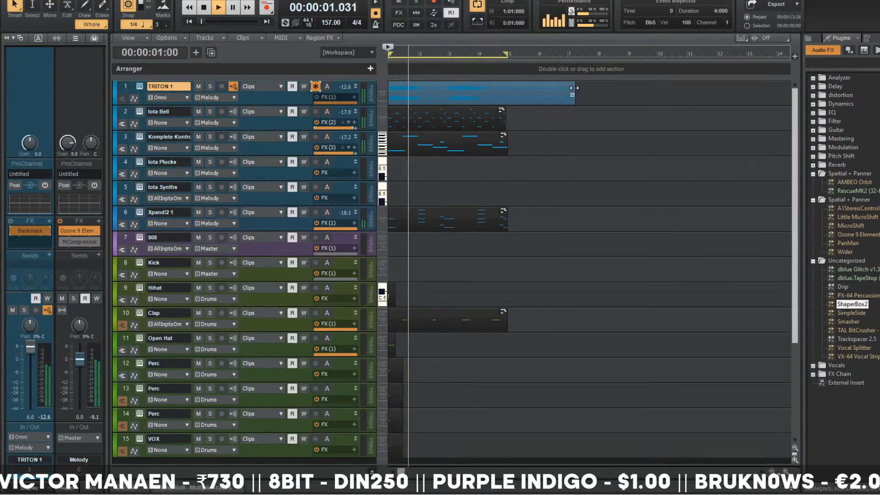
{"action": "left_click_drag", "start_coordinate": [573, 93], "coordinate": [507, 95]}
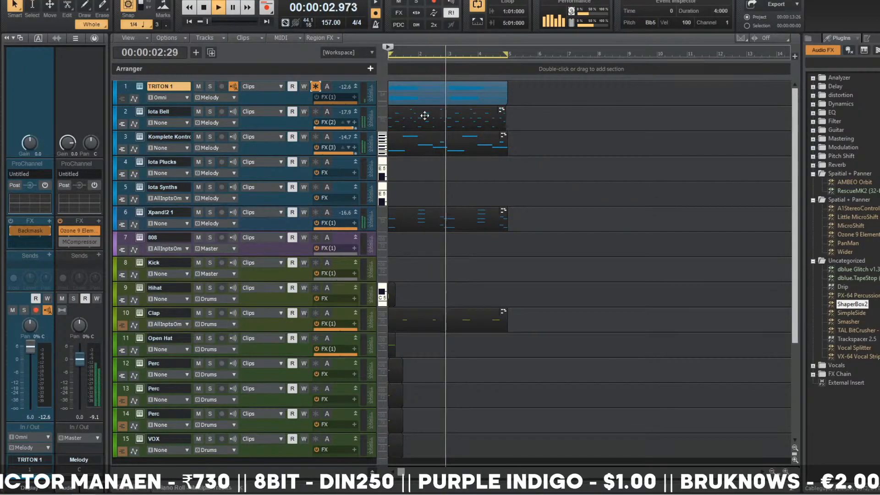
- Bypass the Backmask effect on TRITON 1 and leave the track's FX rack enabled
{"action": "right_click", "coordinate": [51, 222]}
{"action": "mouse_move", "coordinate": [51, 227]}
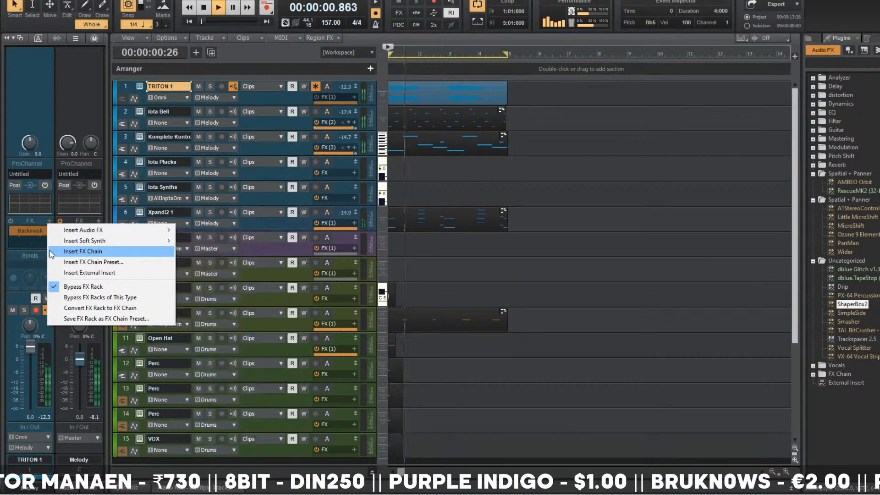
{"action": "left_click", "coordinate": [21, 241]}
{"action": "left_click", "coordinate": [14, 230]}
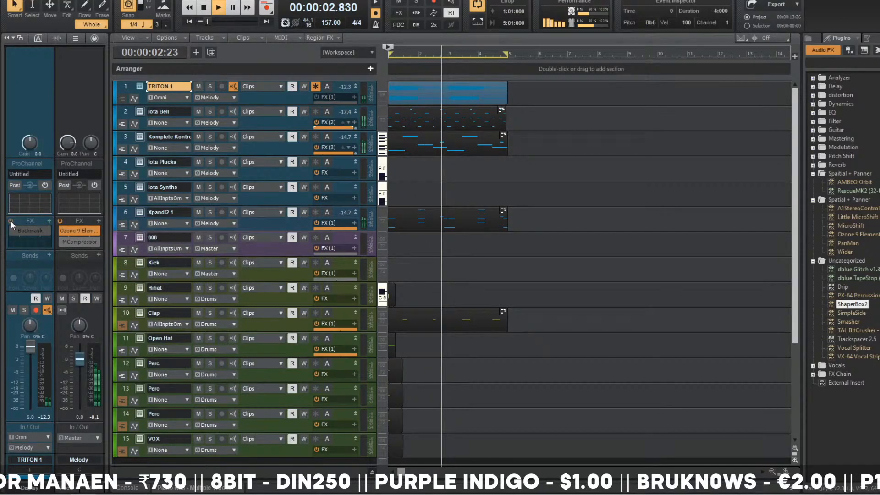
{"action": "left_click", "coordinate": [11, 221]}
- Add a Reverb send to TRITON 1 at level 6.0, set the track volume to -5.5, and check the loop
{"action": "left_click", "coordinate": [49, 220]}
{"action": "left_click", "coordinate": [40, 243]}
{"action": "left_click", "coordinate": [49, 256]}
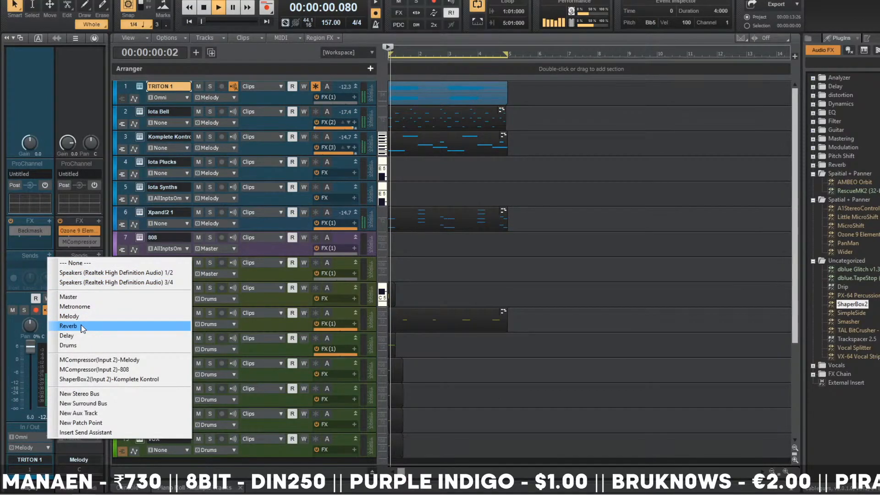
{"action": "left_click", "coordinate": [83, 326]}
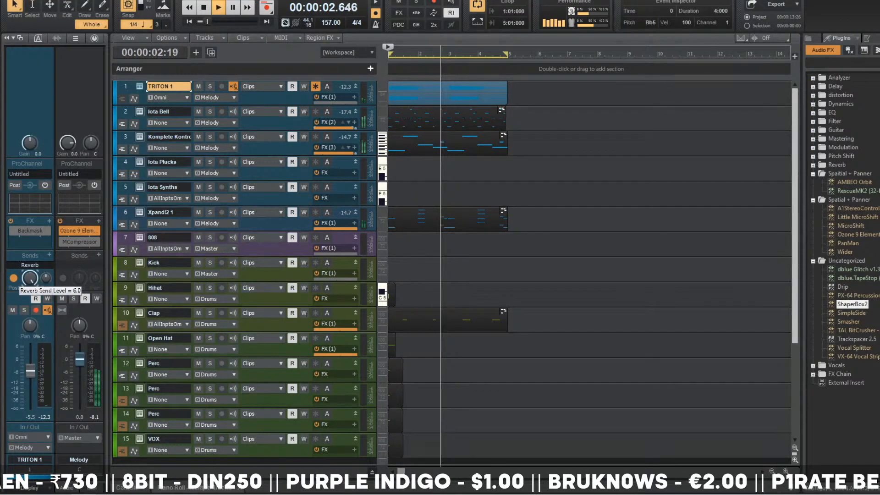
{"action": "left_click", "coordinate": [30, 277]}
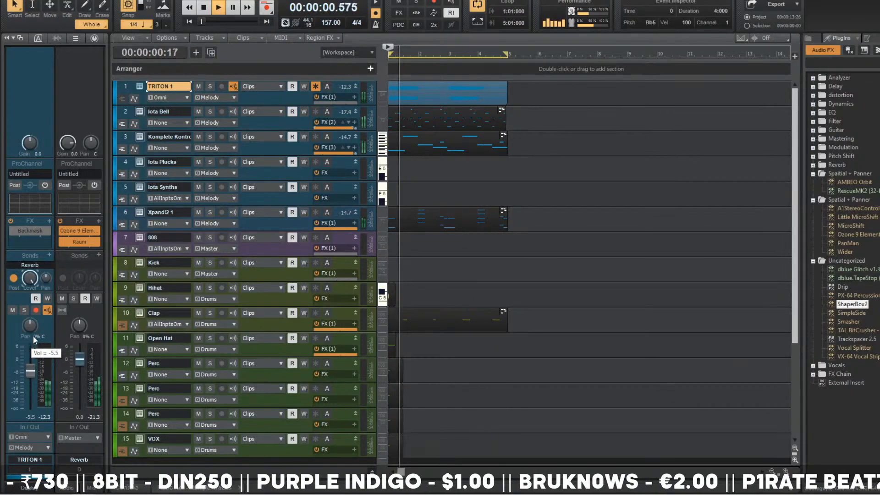
{"action": "key", "text": "space"}
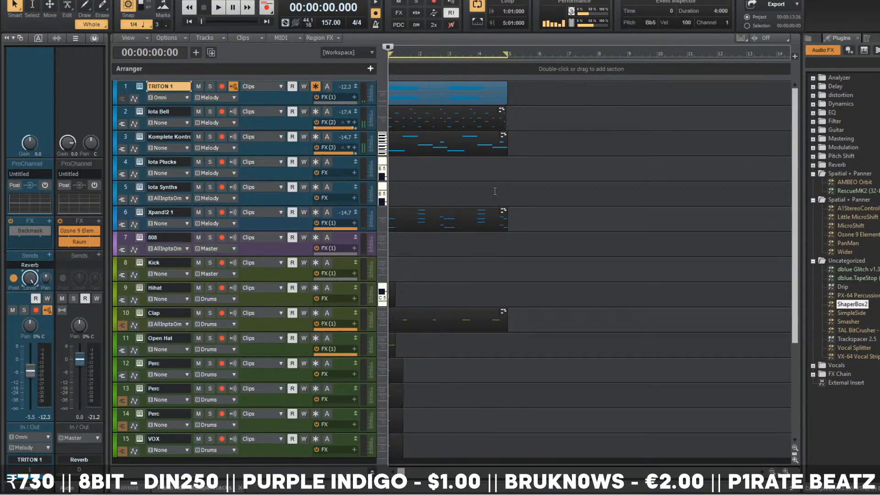
{"action": "key", "text": "space"}
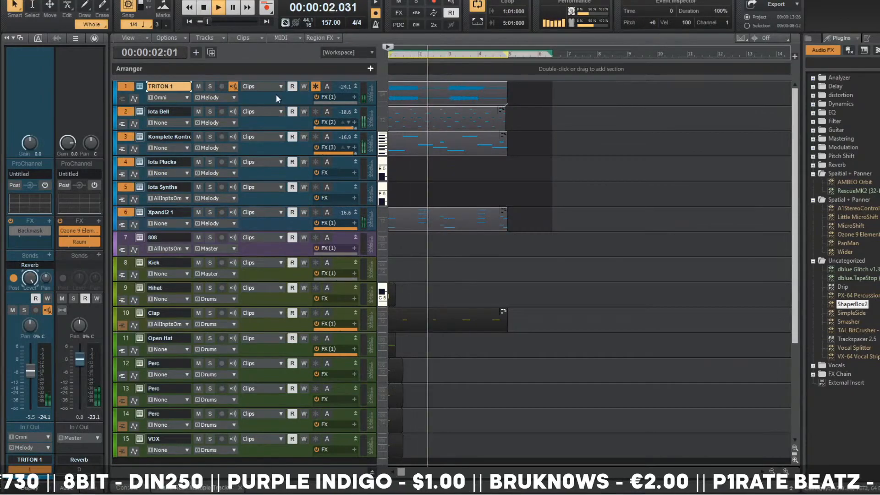
{"action": "key", "text": "space"}
- Insert ShaperBox2 on TRITON 1 with the Half-time quick preset and set its Master Mix to 62% during playback
{"action": "right_click", "coordinate": [48, 222]}
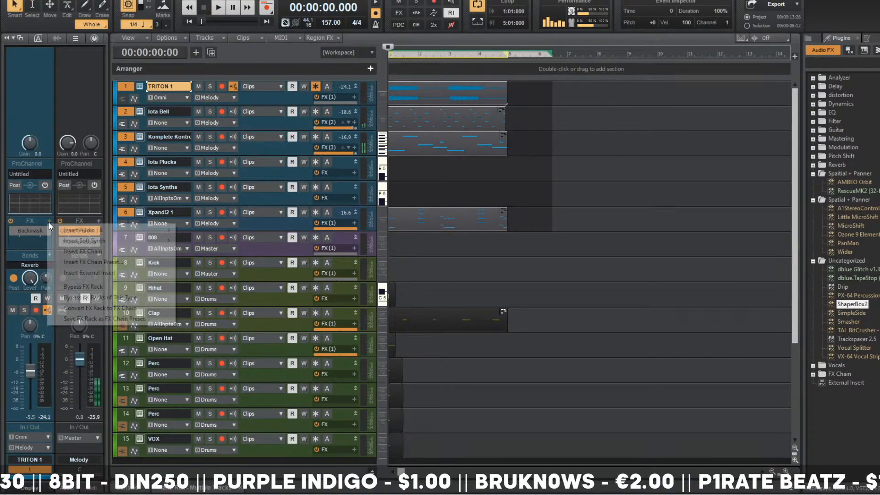
{"action": "mouse_move", "coordinate": [91, 230]}
{"action": "left_click", "coordinate": [237, 252]}
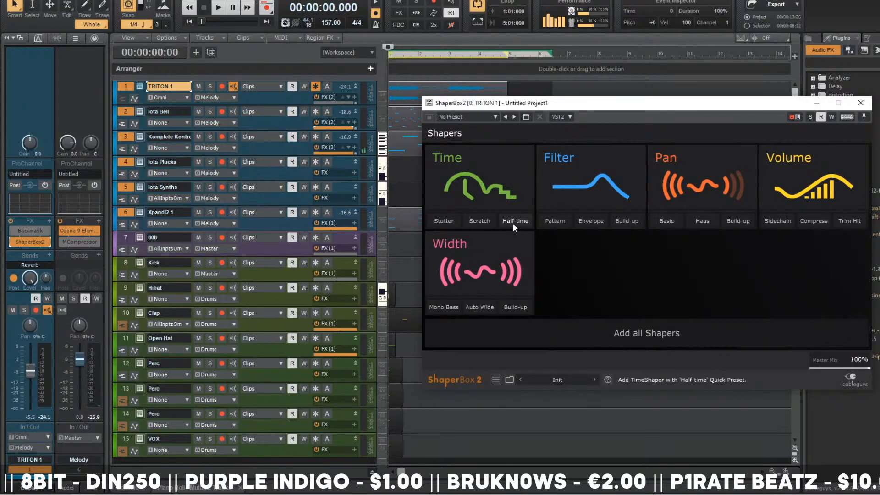
{"action": "left_click", "coordinate": [514, 221]}
{"action": "key", "text": "space"}
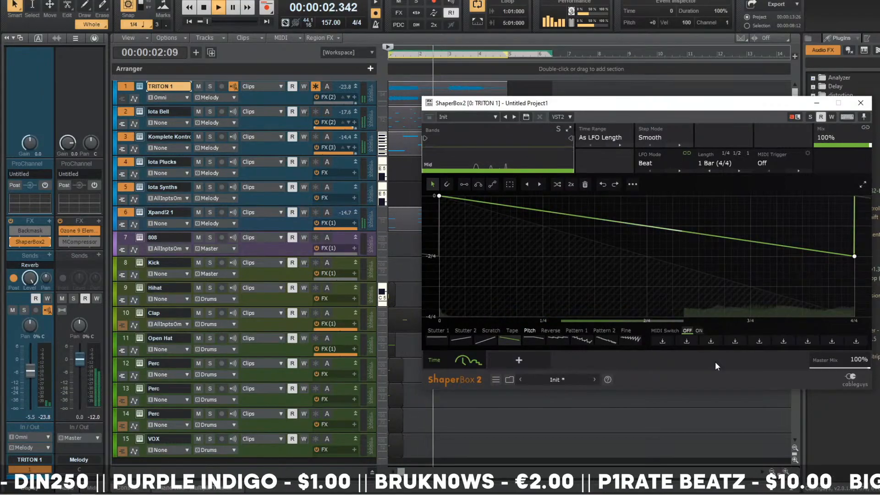
{"action": "left_click_drag", "start_coordinate": [844, 361], "coordinate": [844, 379]}
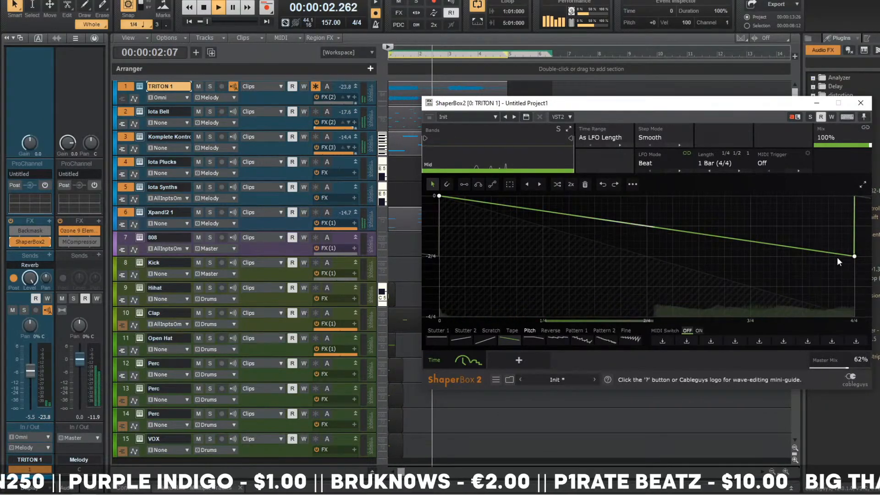
{"action": "left_click", "coordinate": [861, 104]}
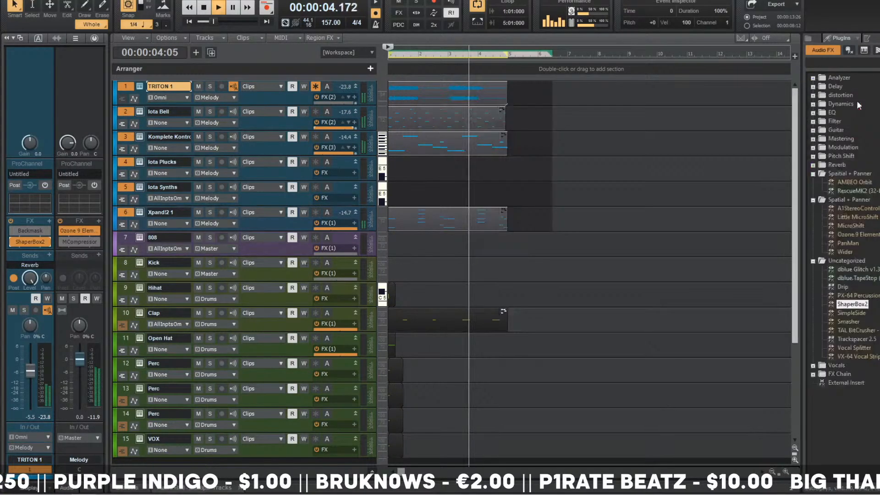
- Listen to the loop while toggling solo on the Komplete Kontrol track, and return playback to the start
{"action": "left_click", "coordinate": [488, 211]}
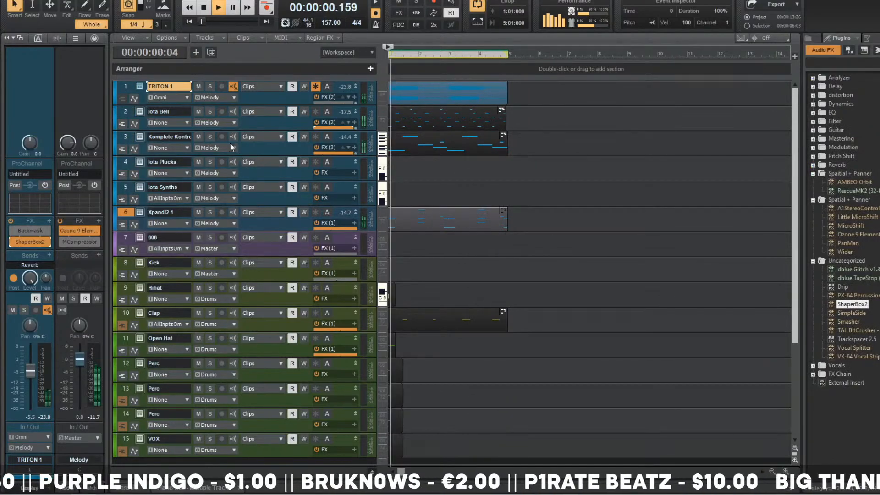
{"action": "left_click", "coordinate": [206, 138]}
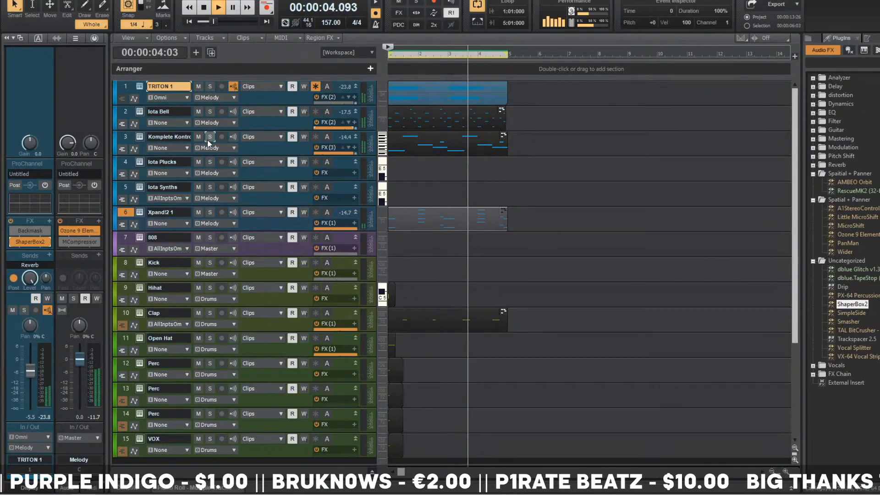
{"action": "left_click", "coordinate": [208, 138]}
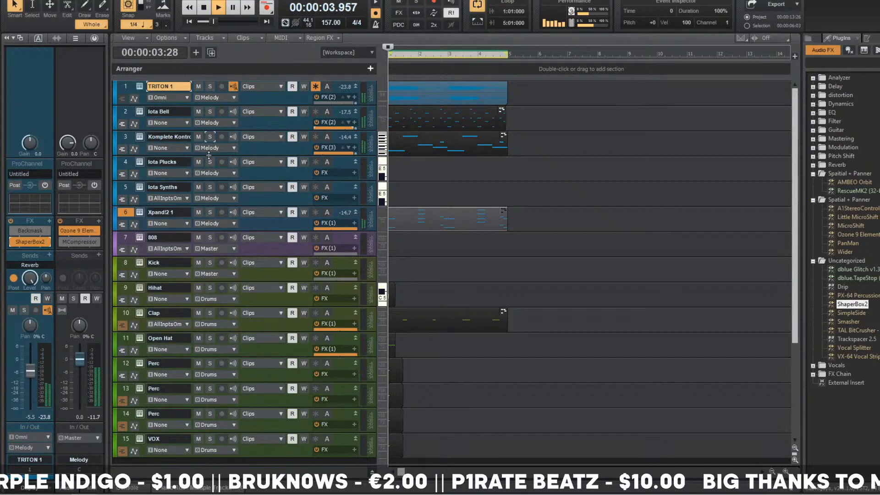
{"action": "key", "text": "space"}
{"action": "left_click", "coordinate": [553, 224]}
{"action": "key", "text": "w"}
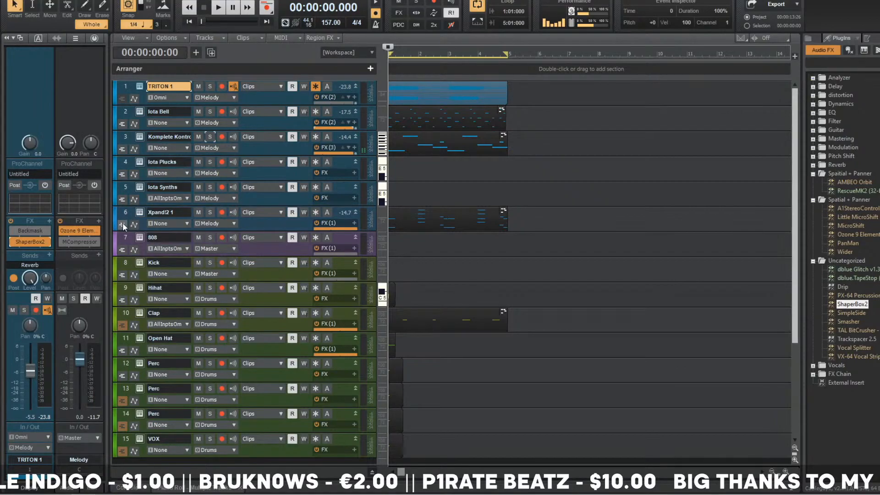
- Insert ShaperBox2 on the Melody bus with a TimeShaper and audition its second Reverse wave, stopping playback at the end
{"action": "left_click", "coordinate": [99, 222]}
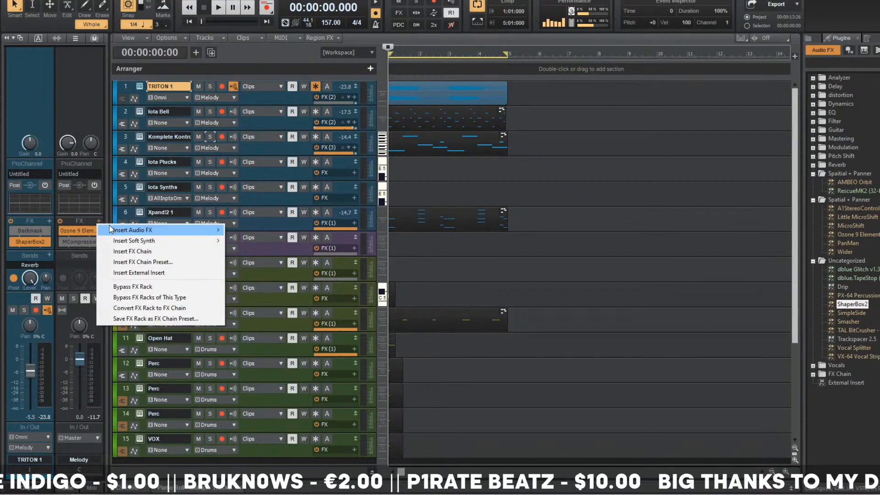
{"action": "mouse_move", "coordinate": [112, 231]}
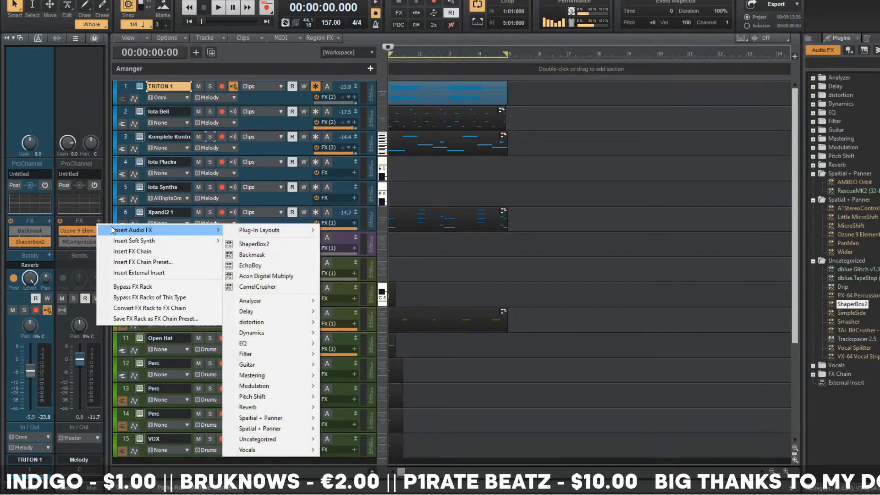
{"action": "left_click", "coordinate": [259, 247]}
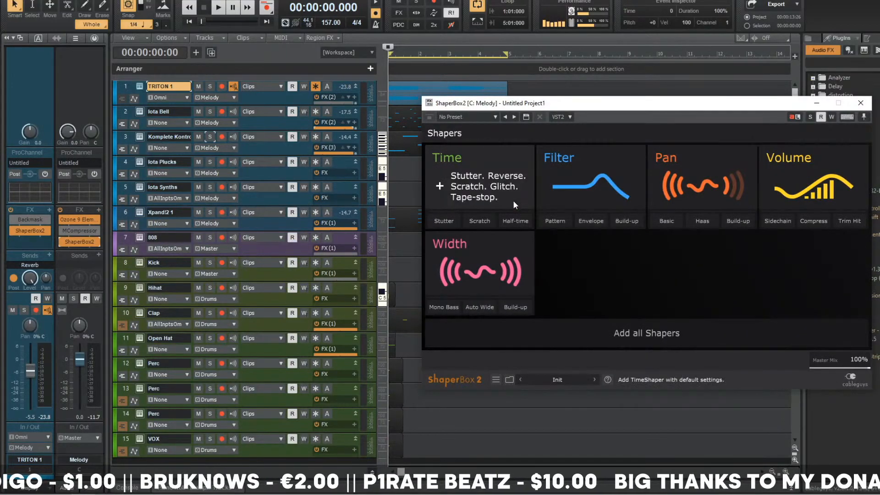
{"action": "left_click", "coordinate": [485, 220]}
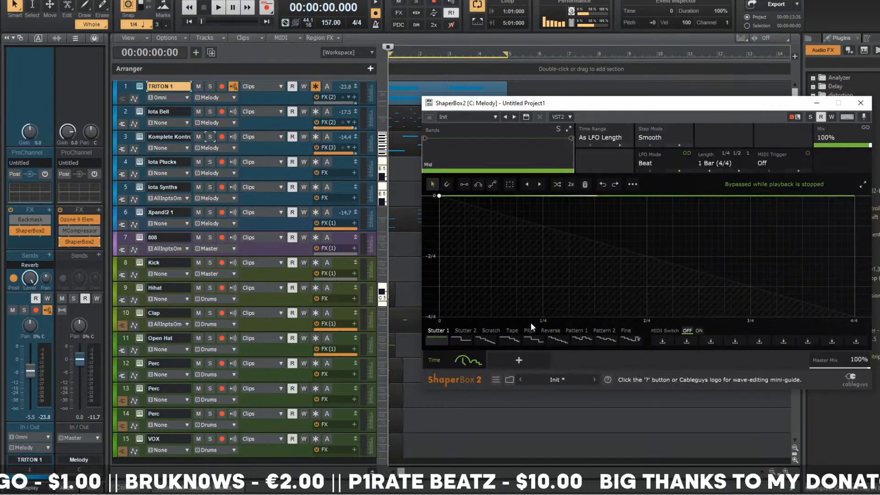
{"action": "left_click", "coordinate": [544, 332]}
{"action": "key", "text": "space"}
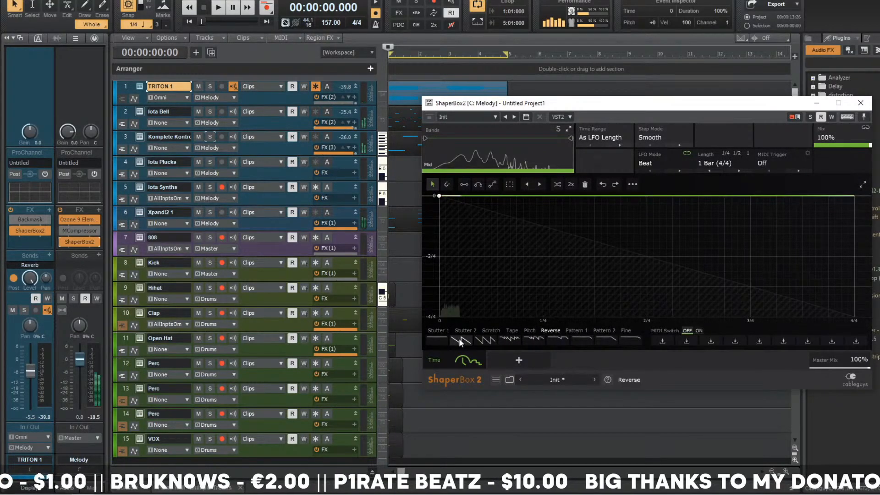
{"action": "left_click", "coordinate": [459, 338]}
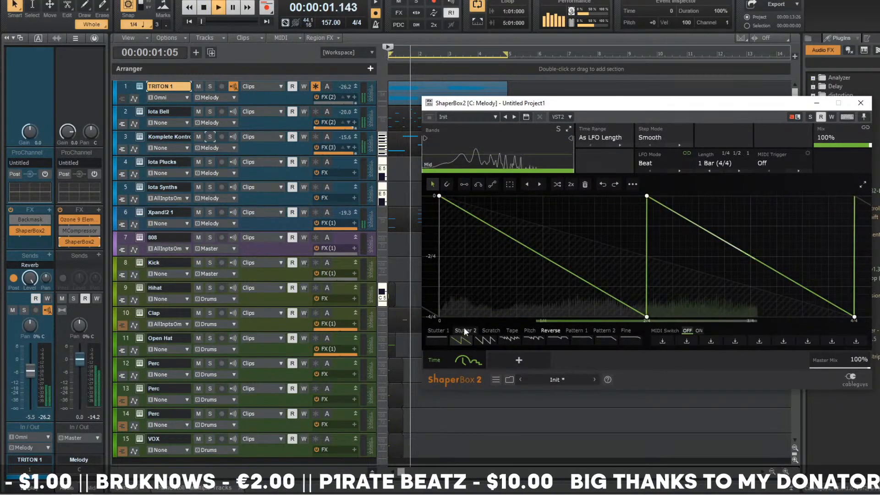
{"action": "left_click", "coordinate": [30, 265]}
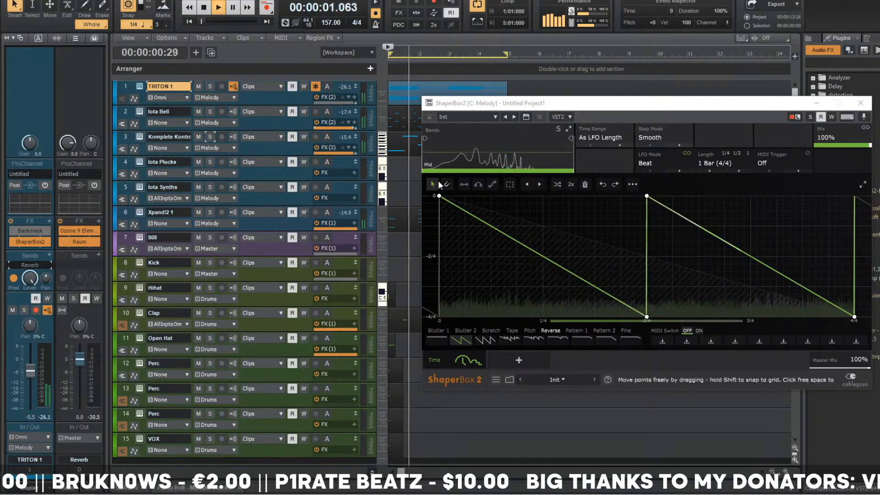
{"action": "key", "text": "space"}
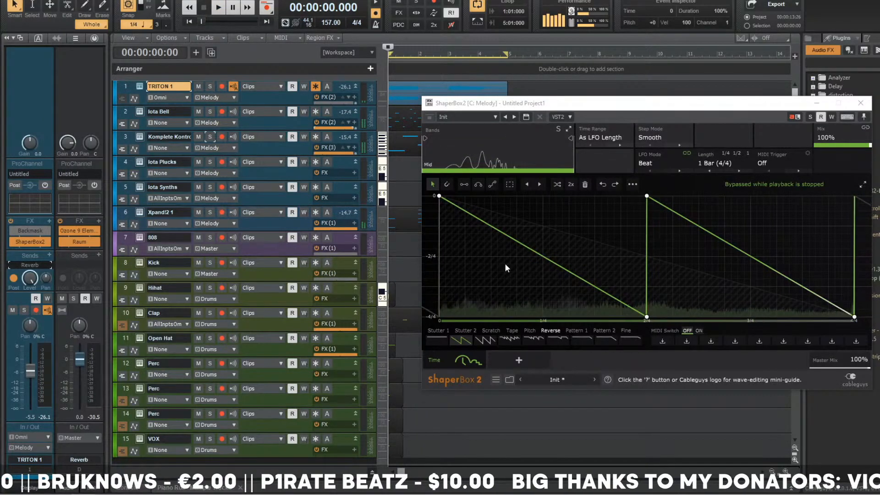
- Redraw the TimeShaper curve flat at 0 up to 2/4, keeping the ramp down to -4/4 at 4/4, and play the loop
{"action": "left_click", "coordinate": [464, 184]}
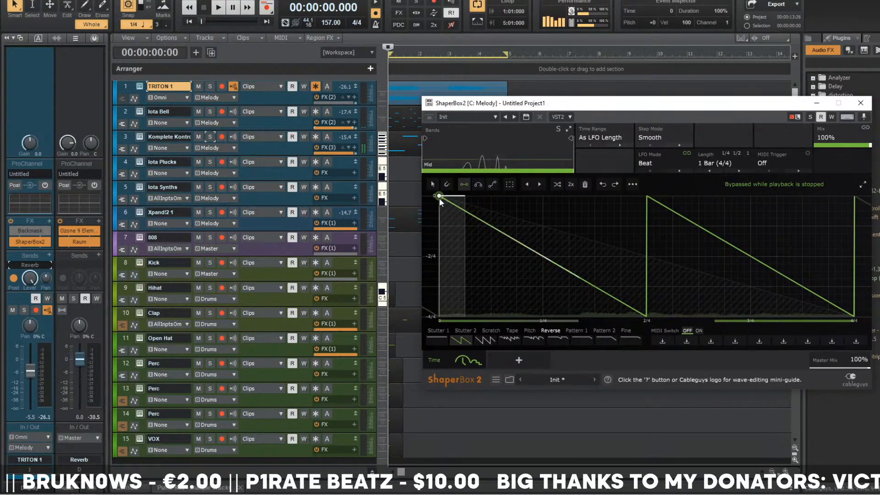
{"action": "mouse_move", "coordinate": [439, 195]}
{"action": "left_mouse_down"}
{"action": "mouse_move", "coordinate": [575, 197]}
{"action": "mouse_move", "coordinate": [543, 196]}
{"action": "left_mouse_up"}
{"action": "left_click_drag", "start_coordinate": [680, 263], "coordinate": [647, 316]}
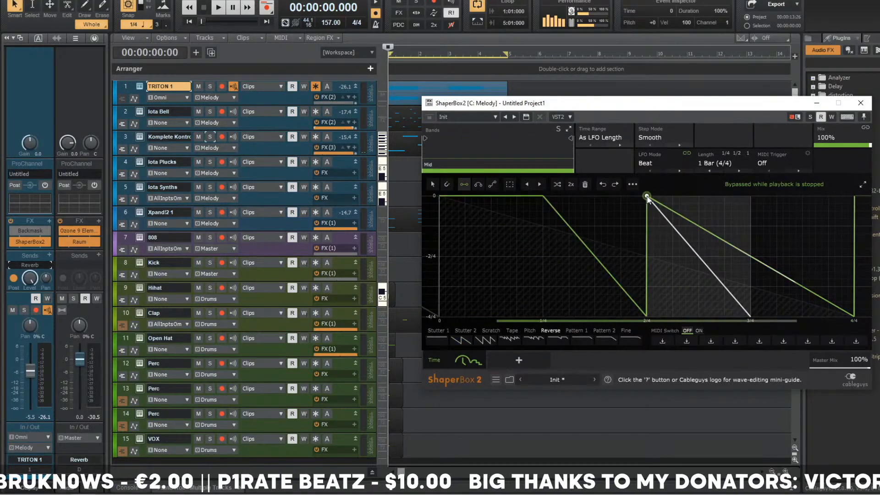
{"action": "left_click", "coordinate": [570, 184]}
{"action": "left_click_drag", "start_coordinate": [543, 317], "coordinate": [647, 195]}
{"action": "key", "text": "space"}
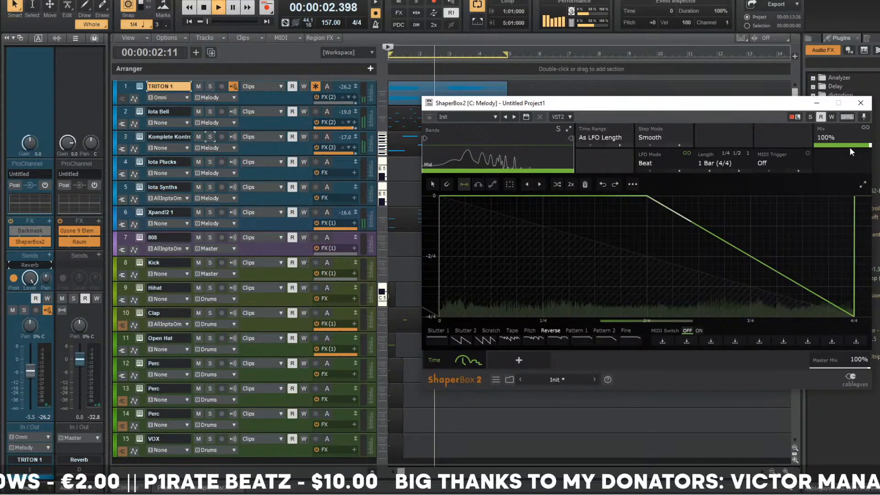
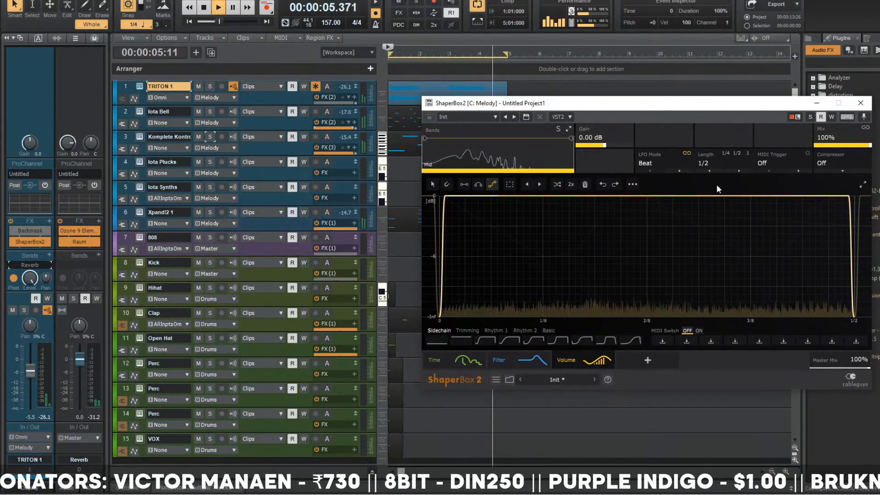
- Stop playback and close the Melody bus's ShaperBox2 window
{"action": "key", "text": "space"}
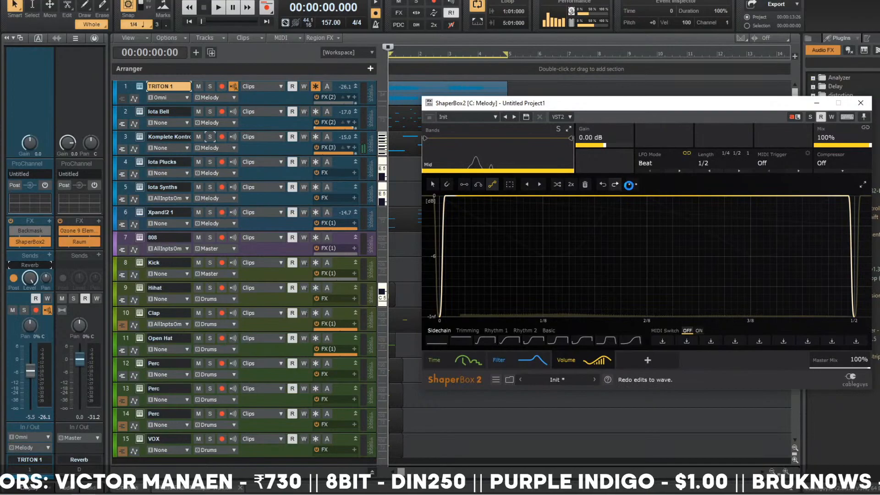
{"action": "left_click", "coordinate": [633, 184]}
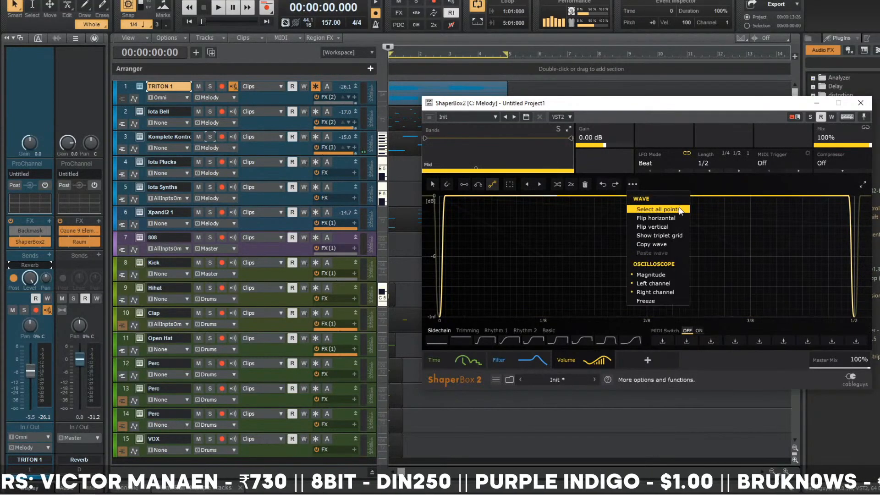
{"action": "left_click", "coordinate": [861, 103]}
{"action": "left_click", "coordinate": [642, 187]}
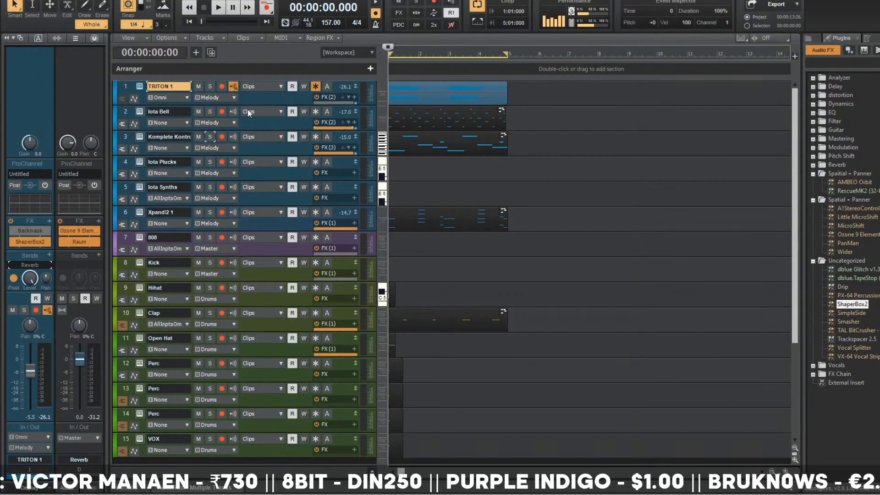
- Try duplicating the Xpand!2 1 track and placing a copy of its clip at bar 5 on the duplicate
{"action": "left_click", "coordinate": [270, 227]}
{"action": "left_click_drag", "start_coordinate": [262, 231], "coordinate": [265, 324]}
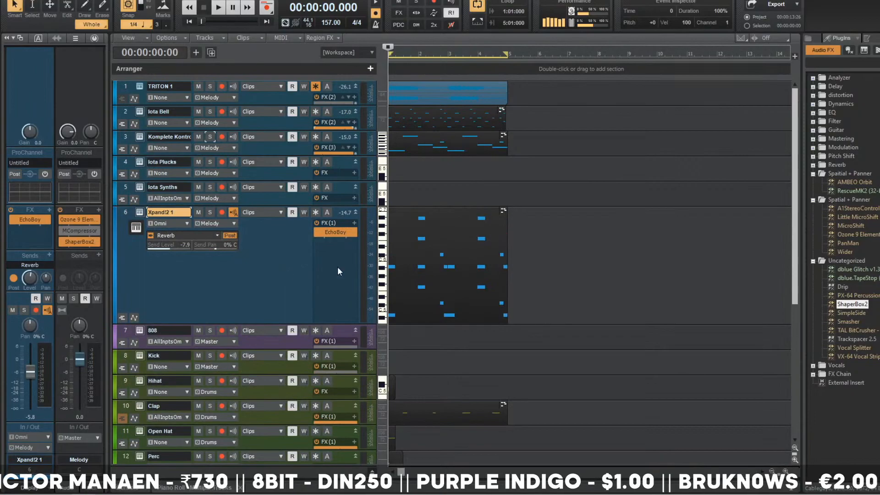
{"action": "left_click", "coordinate": [479, 255]}
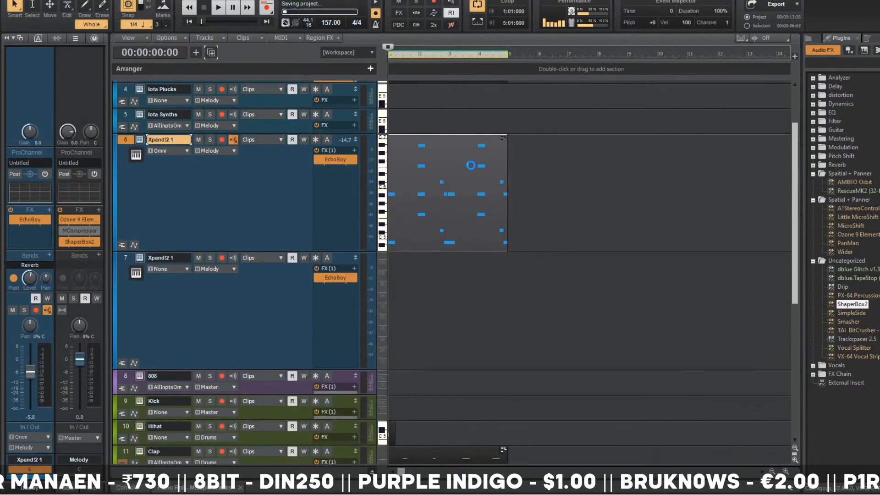
{"action": "left_click_drag", "start_coordinate": [423, 138], "coordinate": [552, 312]}
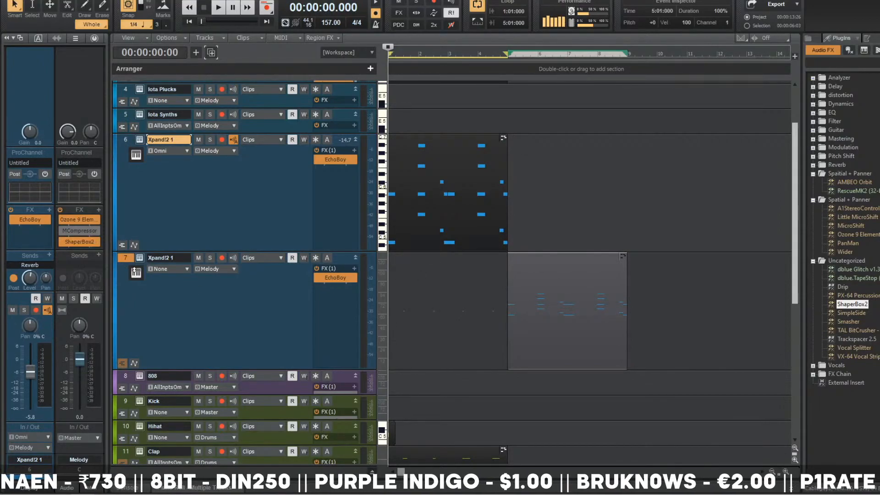
- Delete the duplicate Xpand!2 1 track and return the original track to its compact height
{"action": "double_click", "coordinate": [131, 257]}
{"action": "right_click", "coordinate": [130, 257]}
{"action": "left_click", "coordinate": [129, 256]}
{"action": "right_click", "coordinate": [129, 257]}
{"action": "left_click", "coordinate": [157, 338]}
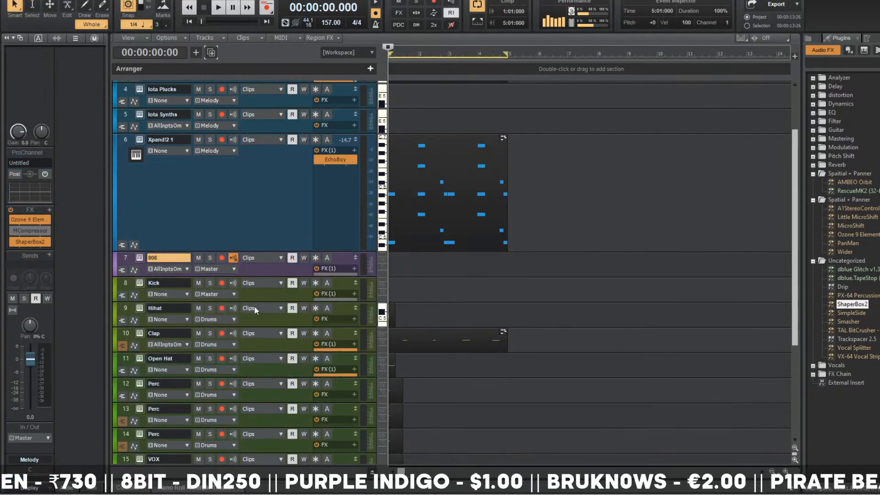
{"action": "left_click", "coordinate": [287, 218]}
{"action": "scroll", "coordinate": [288, 218], "scroll_direction": "up", "scroll_amount": 2}
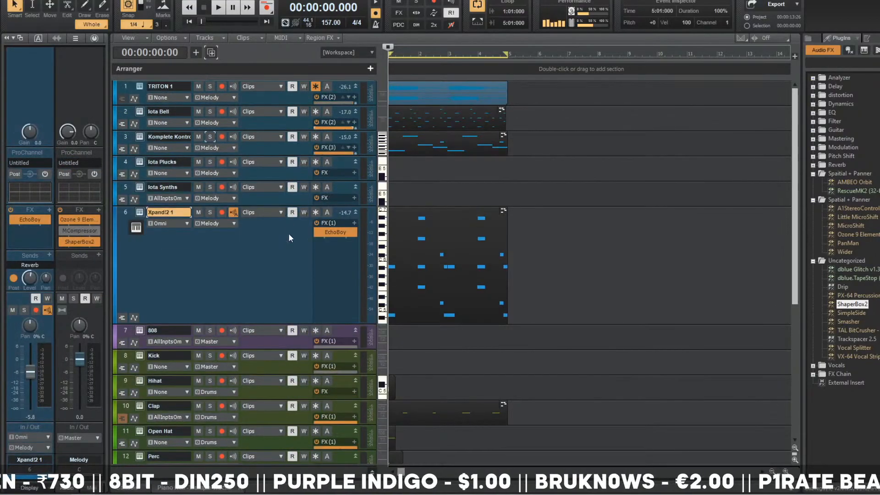
{"action": "double_click", "coordinate": [287, 233]}
{"action": "scroll", "coordinate": [582, 298], "scroll_direction": "down", "scroll_amount": 4}
{"action": "scroll", "coordinate": [582, 298], "scroll_direction": "up", "scroll_amount": 5}
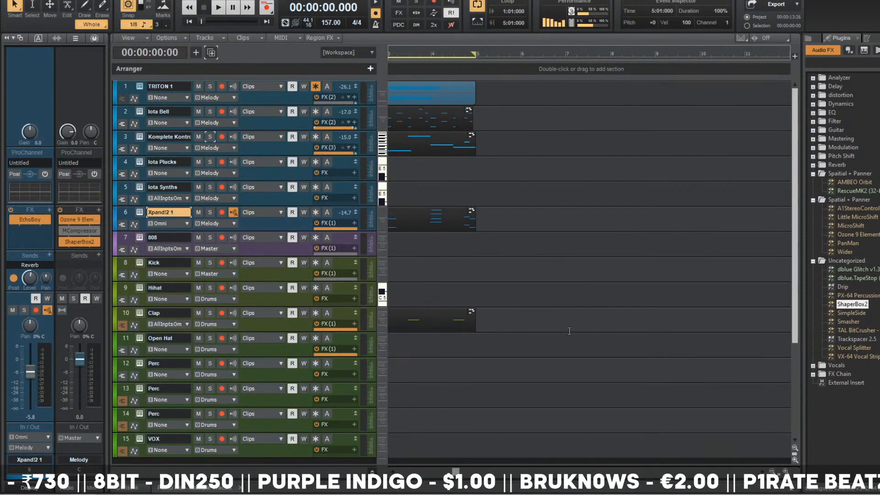
- Remove the Xpand!2 1 notes around bar 3 and at the end of bar 4 while the loop plays
{"action": "key", "text": "space"}
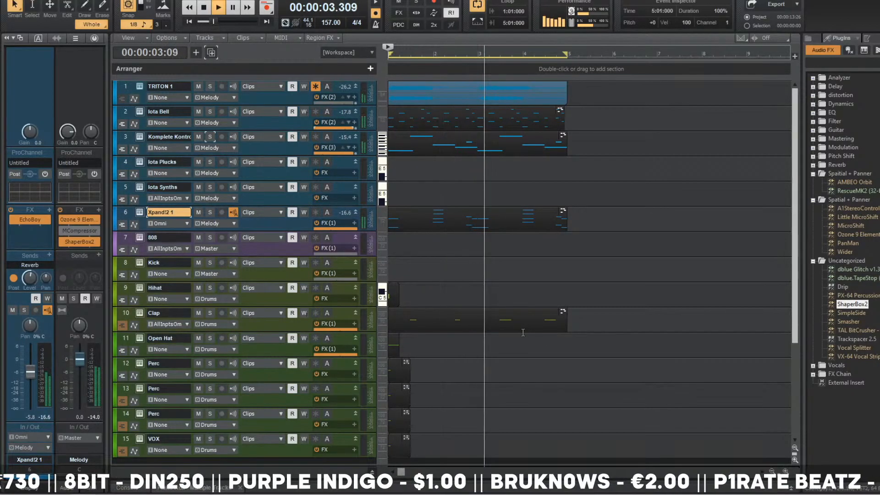
{"action": "scroll", "coordinate": [523, 333], "scroll_direction": "down", "scroll_amount": 1}
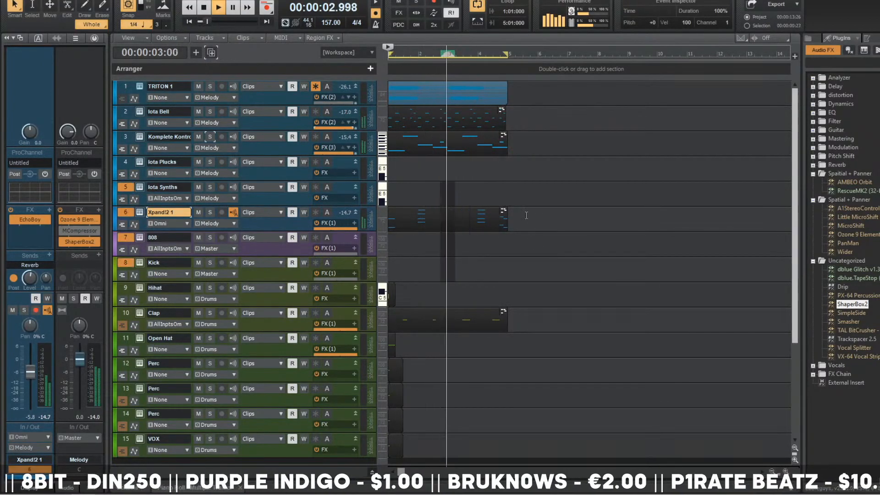
{"action": "left_click_drag", "start_coordinate": [511, 239], "coordinate": [496, 250]}
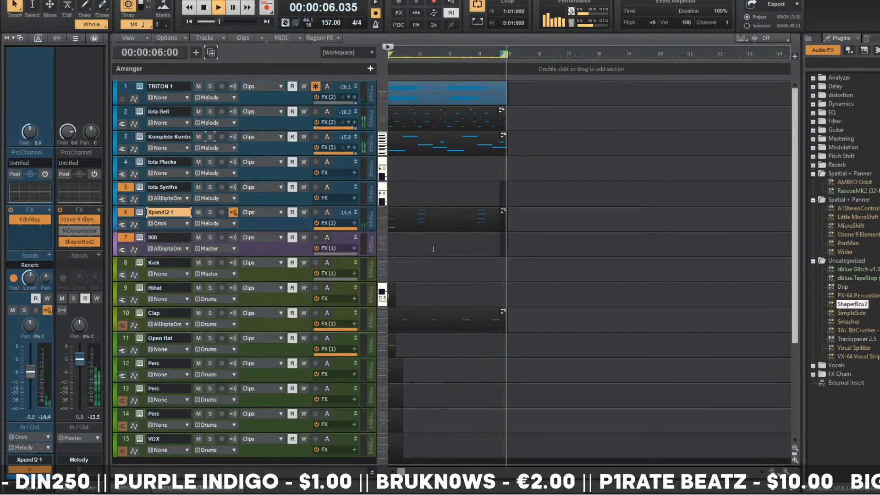
- Replay the edited loop from the start and turn off looping
{"action": "key", "text": "space"}
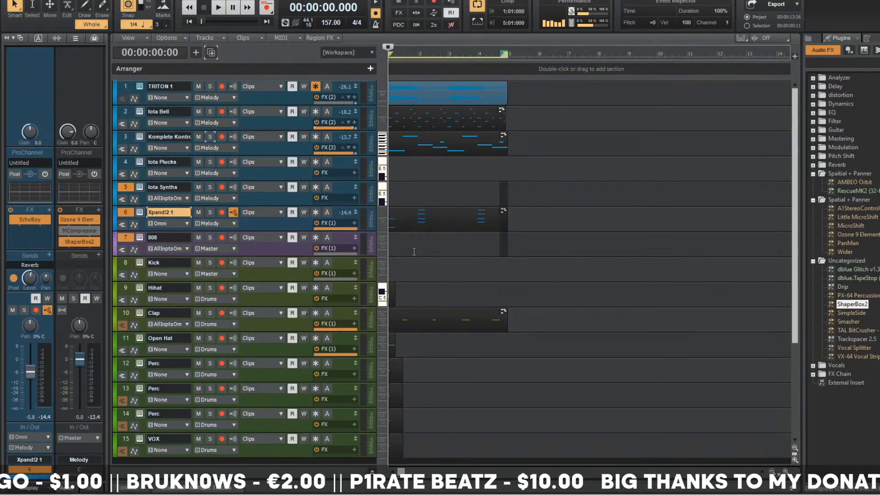
{"action": "key", "text": "space"}
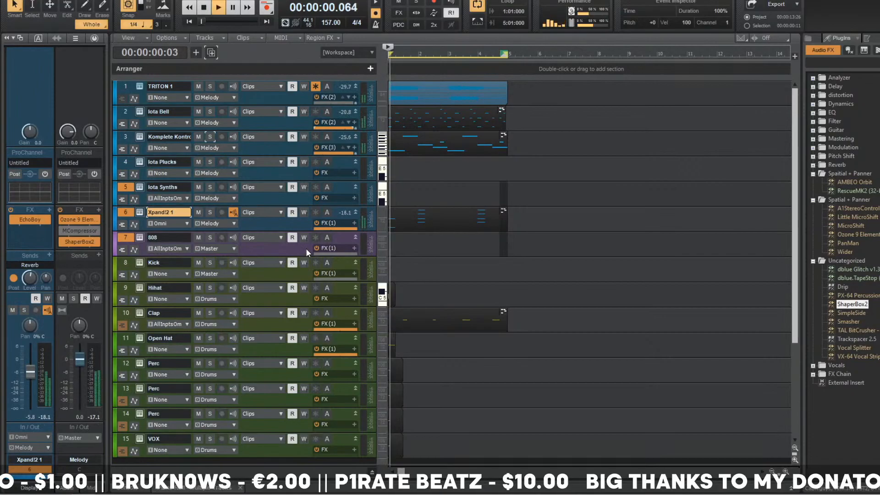
{"action": "scroll", "coordinate": [613, 289], "scroll_direction": "down", "scroll_amount": 1}
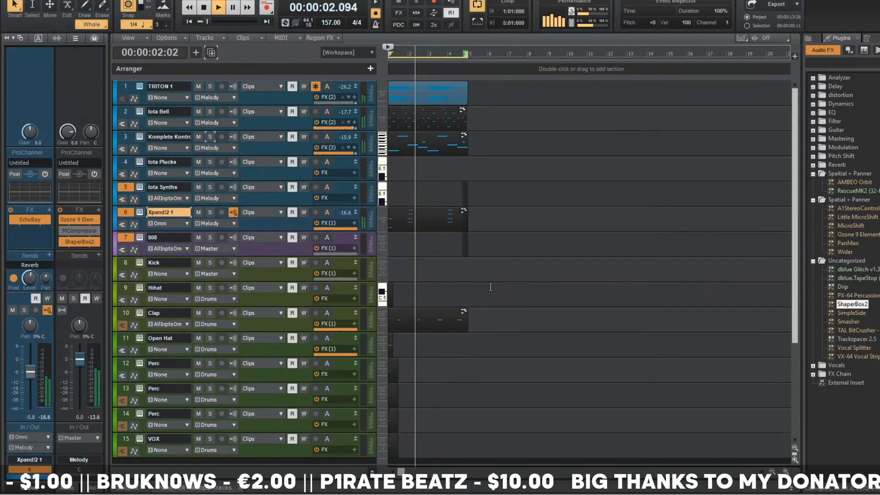
{"action": "scroll", "coordinate": [550, 285], "scroll_direction": "up", "scroll_amount": 2}
{"action": "scroll", "coordinate": [532, 250], "scroll_direction": "down", "scroll_amount": 1}
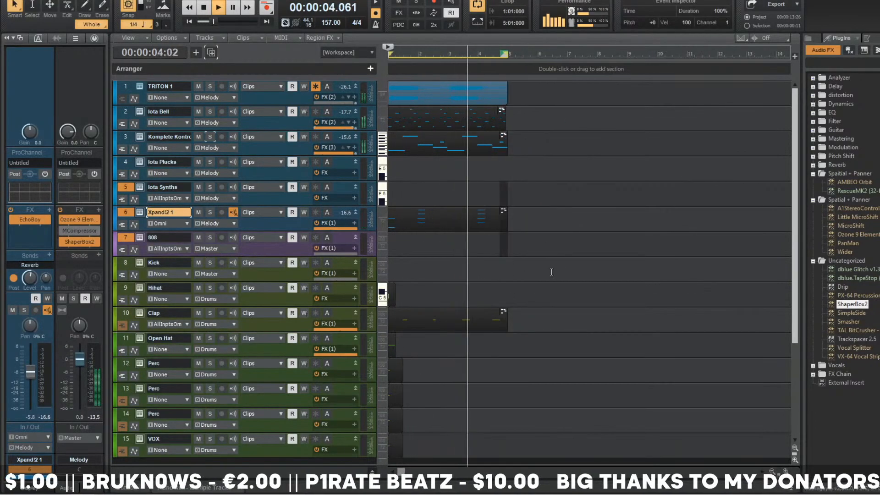
{"action": "scroll", "coordinate": [481, 220], "scroll_direction": "down", "scroll_amount": 1}
{"action": "scroll", "coordinate": [481, 220], "scroll_direction": "up", "scroll_amount": 2}
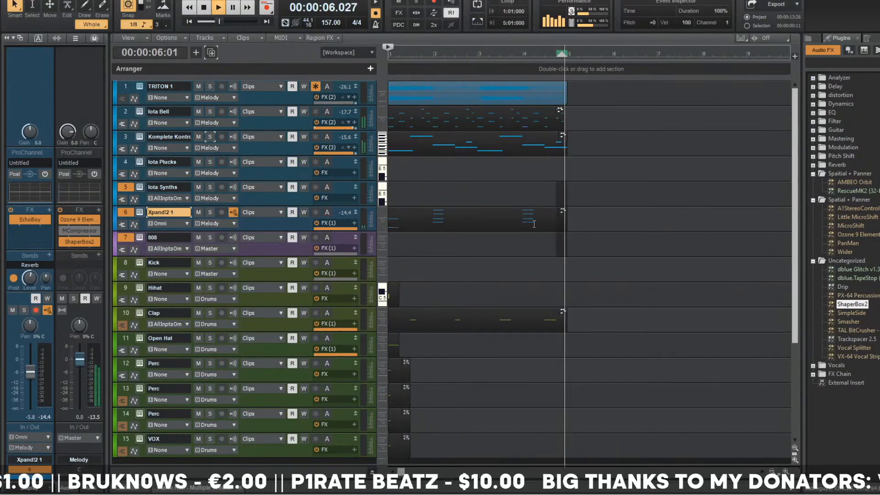
- Copy the TRITON 1, Iota Bell, Komplete Kontrol and Xpand!2 1 clips from bars 1–4 to bar 5 and restart playback
{"action": "key", "text": "space"}
{"action": "left_click_drag", "start_coordinate": [408, 85], "coordinate": [586, 83]}
{"action": "key", "text": "space"}
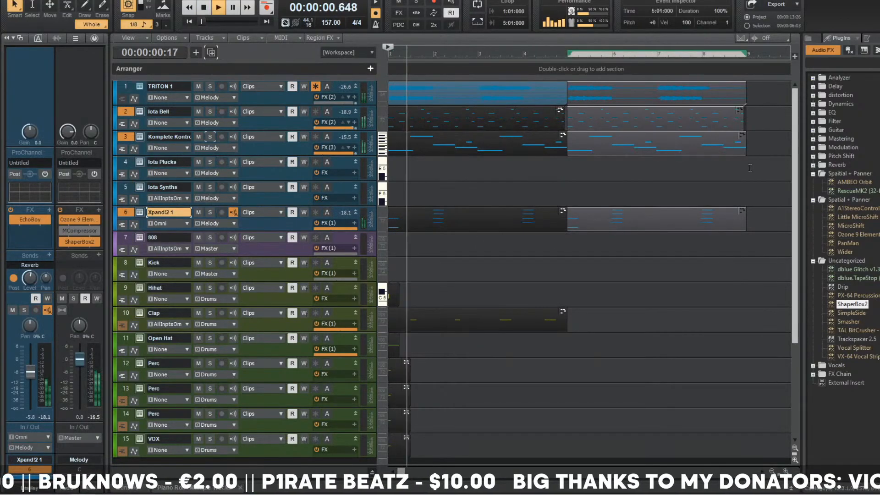
- Transpose the Komplete Kontrol notes up from the middle of bar 7 to bar 9 and listen to the variation
{"action": "left_click", "coordinate": [678, 141]}
{"action": "left_click_drag", "start_coordinate": [679, 141], "coordinate": [743, 182]}
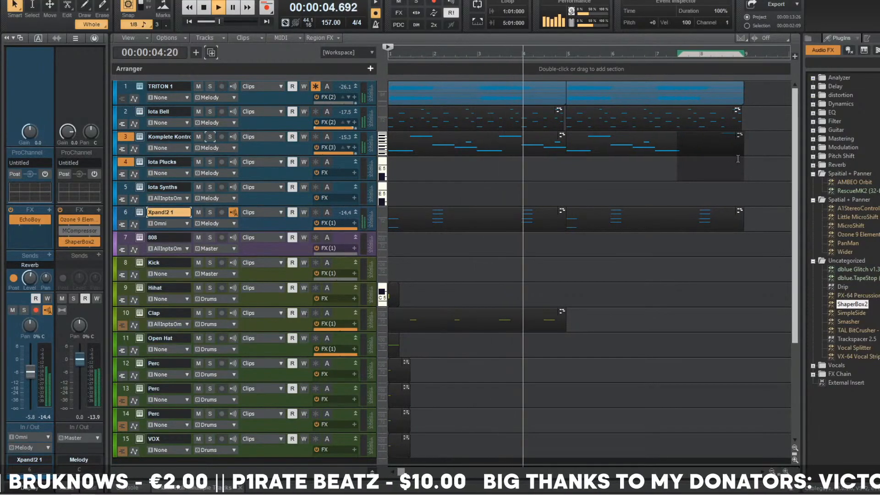
{"action": "key", "text": "alt+f"}
{"action": "key", "text": "Escape"}
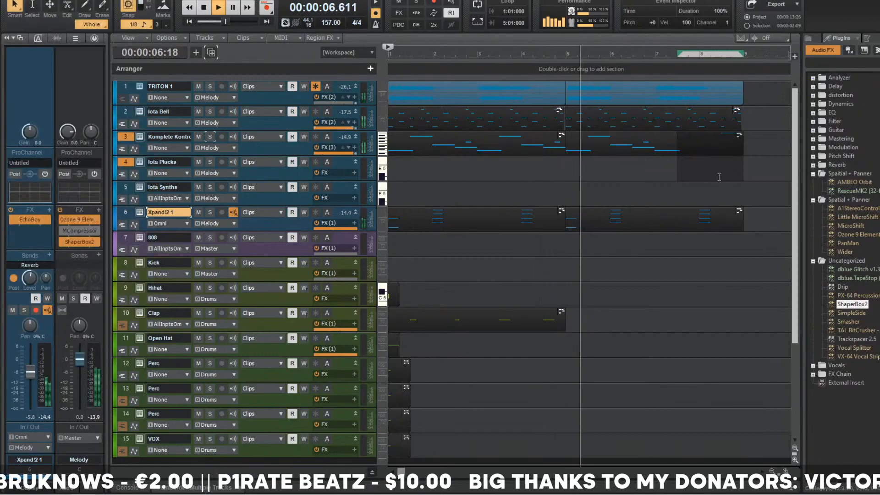
{"action": "scroll", "coordinate": [704, 200], "scroll_direction": "down", "scroll_amount": 2}
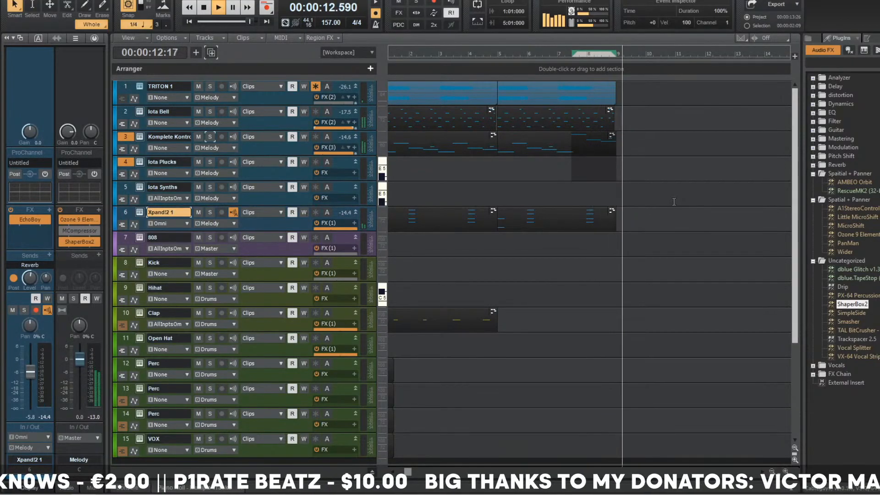
{"action": "key", "text": "space"}
- Copy the TRITON 1, Iota Bell and Komplete Kontrol clips of bars 1–8 to bar 9, with an Xpand!2 1 clip at bar 13
{"action": "left_click_drag", "start_coordinate": [647, 222], "coordinate": [641, 102]}
{"action": "left_click_drag", "start_coordinate": [669, 209], "coordinate": [761, 215]}
{"action": "key", "text": "space"}
{"action": "key", "text": "space"}
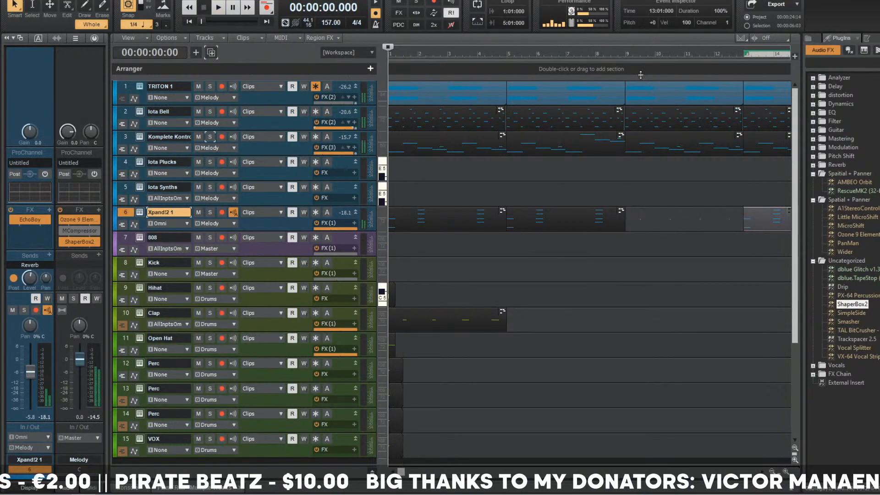
- Delete the Xpand!2 1 clip at bar 13 and lower that track's volume to -11.1 while playing from bar 9
{"action": "left_click", "coordinate": [626, 55]}
{"action": "key", "text": "space"}
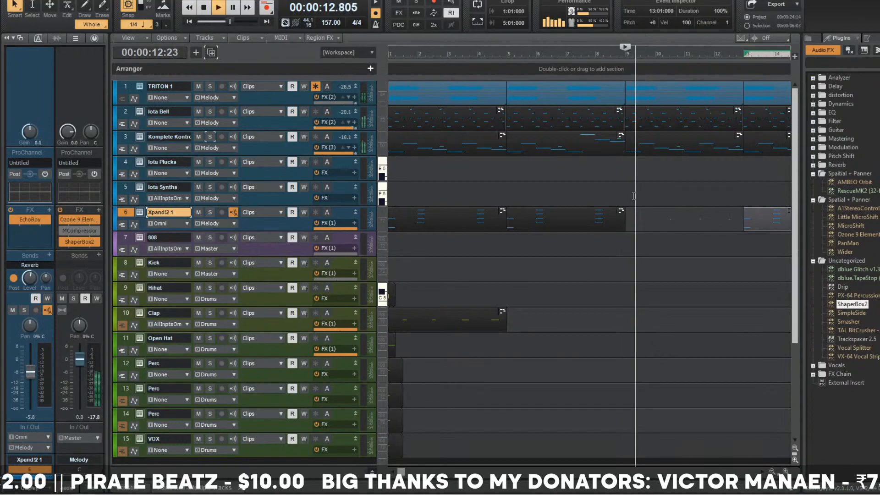
{"action": "scroll", "coordinate": [642, 186], "scroll_direction": "right", "scroll_amount": 2}
{"action": "key", "text": "Delete"}
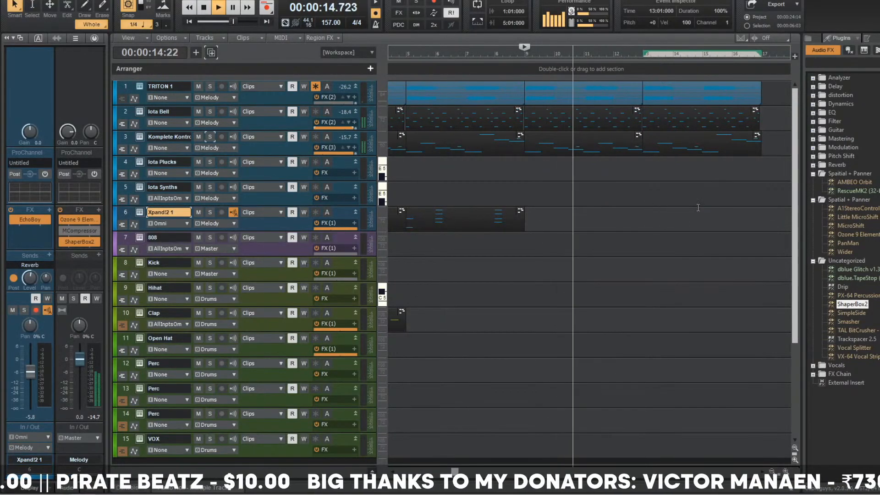
{"action": "scroll", "coordinate": [698, 208], "scroll_direction": "down", "scroll_amount": 3}
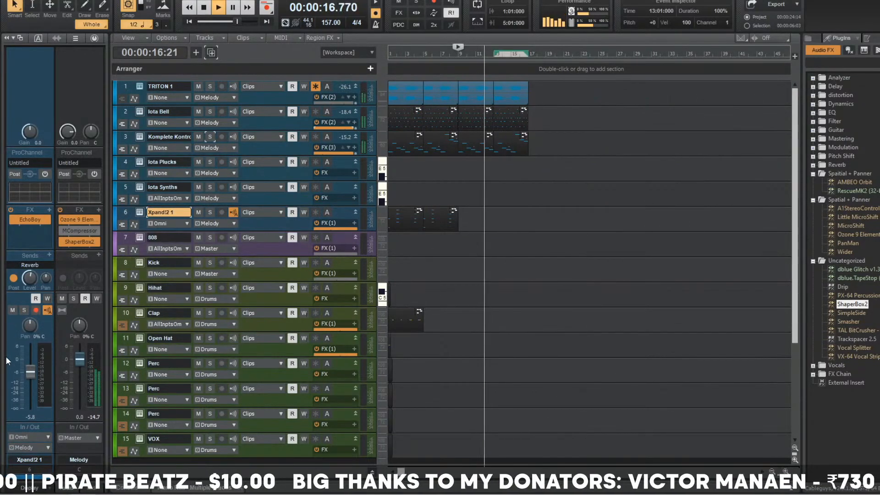
{"action": "left_click_drag", "start_coordinate": [30, 386], "coordinate": [29, 381]}
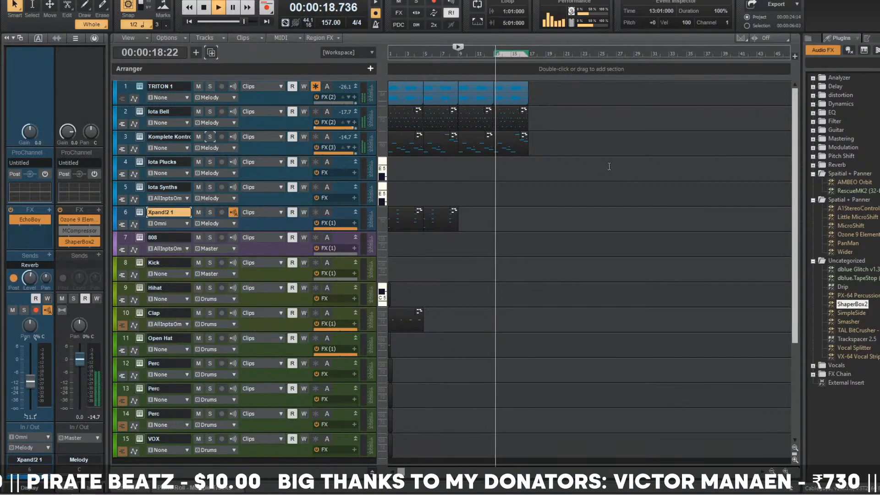
- Copy the TRITON 1 and Komplete Kontrol clips in bars 9–16 to bar 17 and play from there
{"action": "key", "text": "ctrl+Right"}
{"action": "key", "text": "ctrl+Right"}
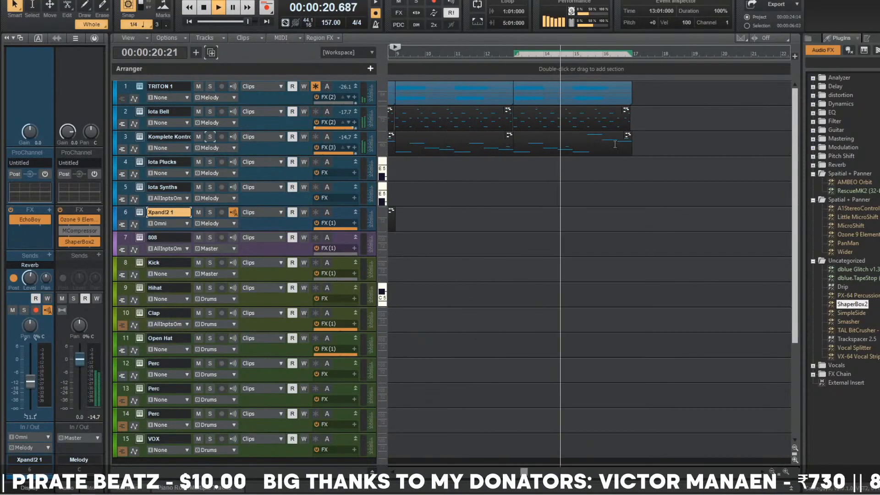
{"action": "left_click", "coordinate": [615, 144]}
{"action": "left_click", "coordinate": [456, 137], "text": "ctrl"}
{"action": "left_click", "coordinate": [444, 89], "text": "ctrl"}
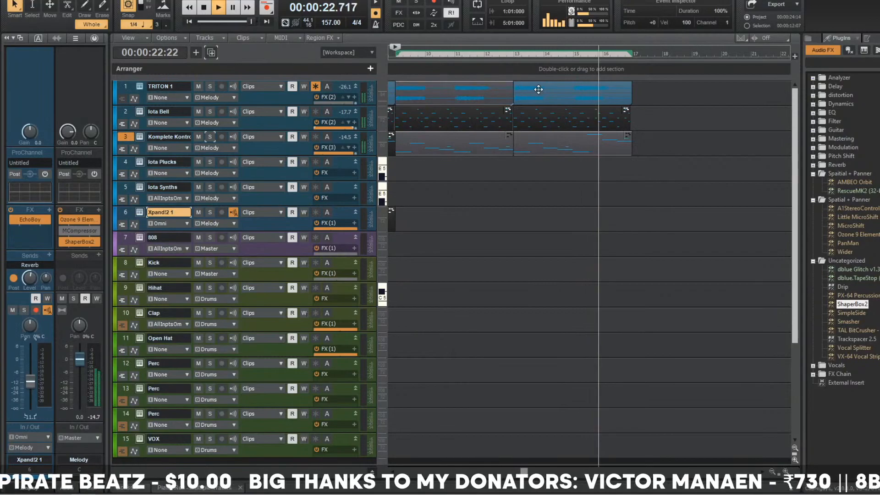
{"action": "key", "text": "ctrl+d"}
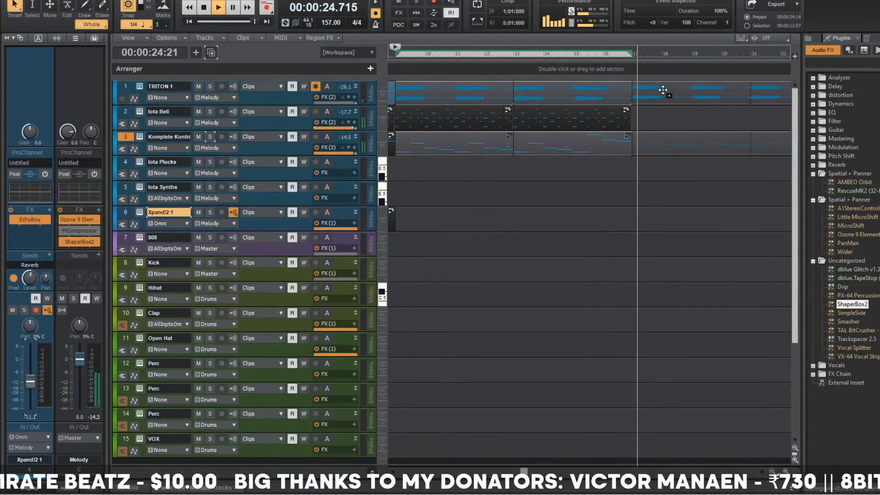
{"action": "left_click", "coordinate": [629, 53]}
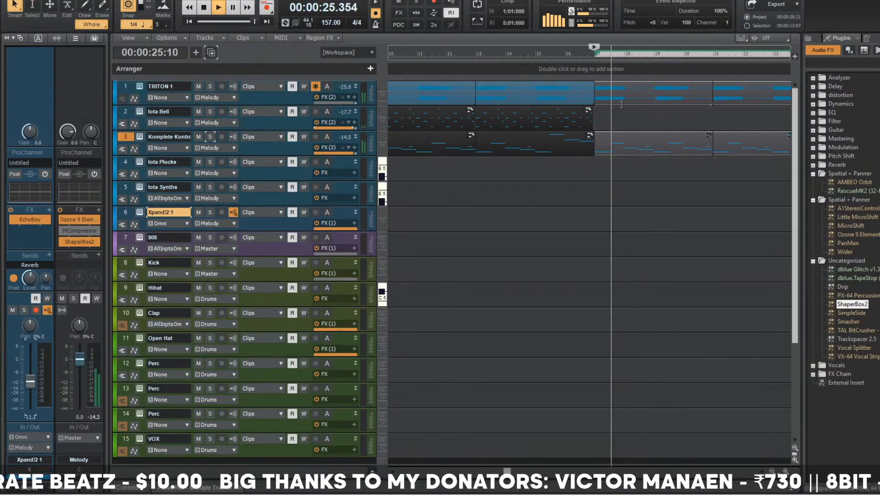
- Copy the Iota Bell clip at bar 13 to bar 21, listen to the section and return playback to the start
{"action": "left_click", "coordinate": [480, 108]}
{"action": "left_click_drag", "start_coordinate": [480, 108], "coordinate": [705, 115]}
{"action": "key", "text": "Return"}
{"action": "scroll", "coordinate": [704, 114], "scroll_direction": "down", "scroll_amount": 2}
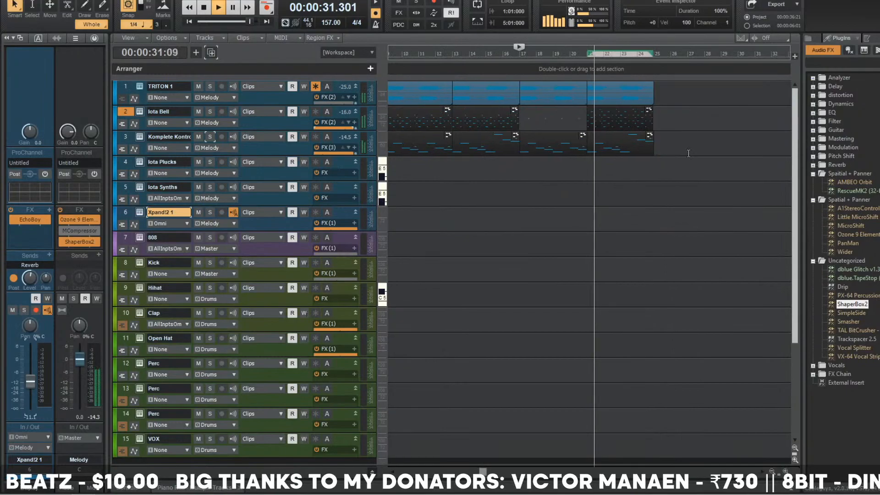
{"action": "scroll", "coordinate": [689, 153], "scroll_direction": "down", "scroll_amount": 3}
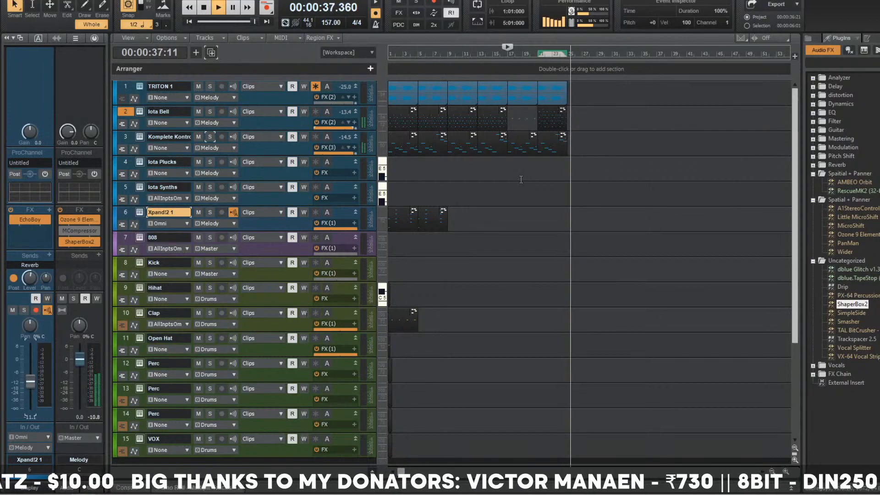
{"action": "key", "text": "space"}
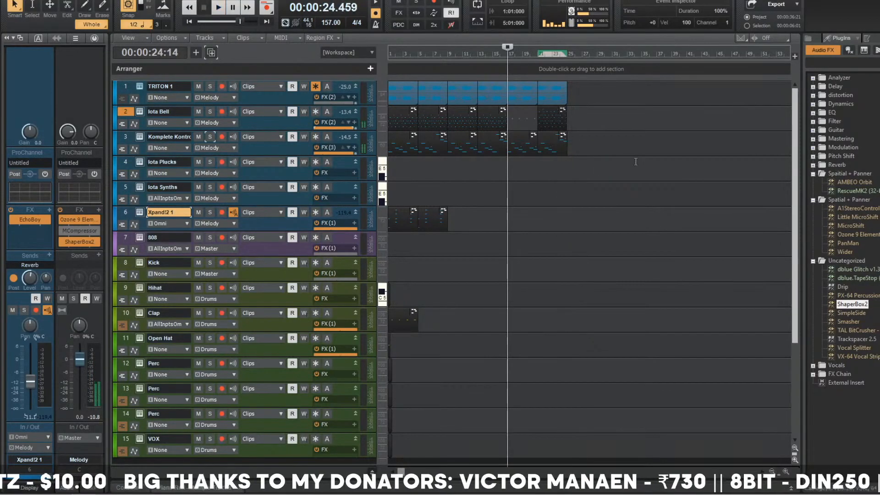
{"action": "key", "text": "w"}
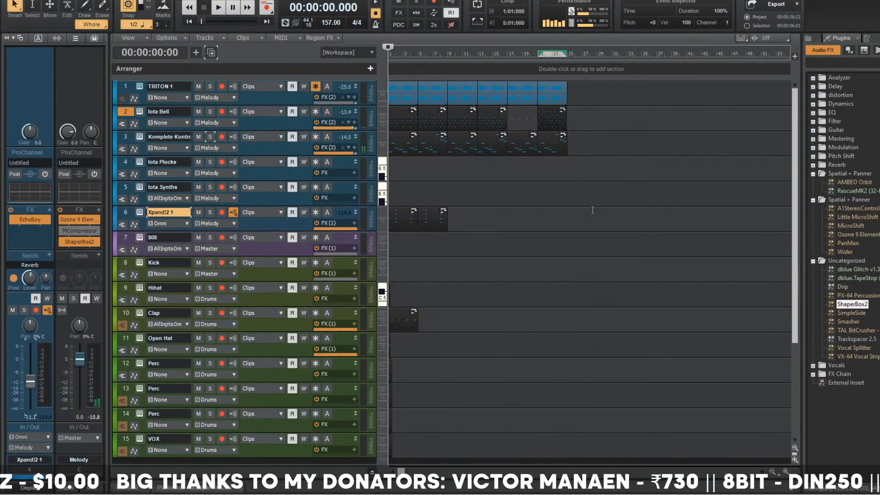
- Export the melody tracks from bar 1 to about bar 31 as a WAV file named Sample live on the Desktop
{"action": "left_click_drag", "start_coordinate": [615, 229], "coordinate": [390, 83]}
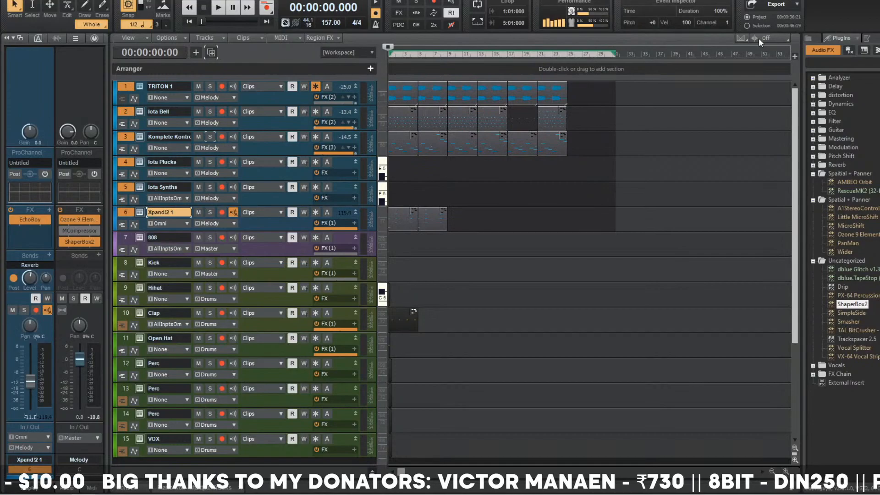
{"action": "left_click", "coordinate": [760, 26]}
{"action": "left_click", "coordinate": [774, 8]}
{"action": "mouse_move", "coordinate": [770, 31]}
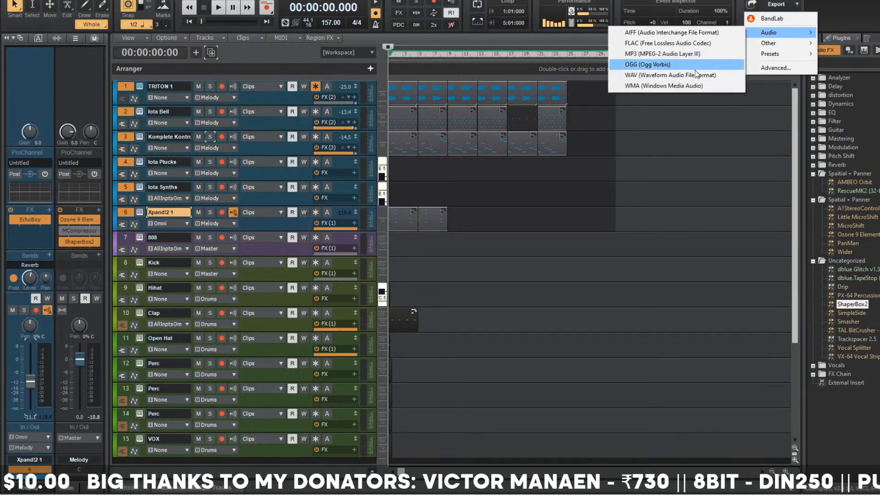
{"action": "left_click", "coordinate": [692, 64]}
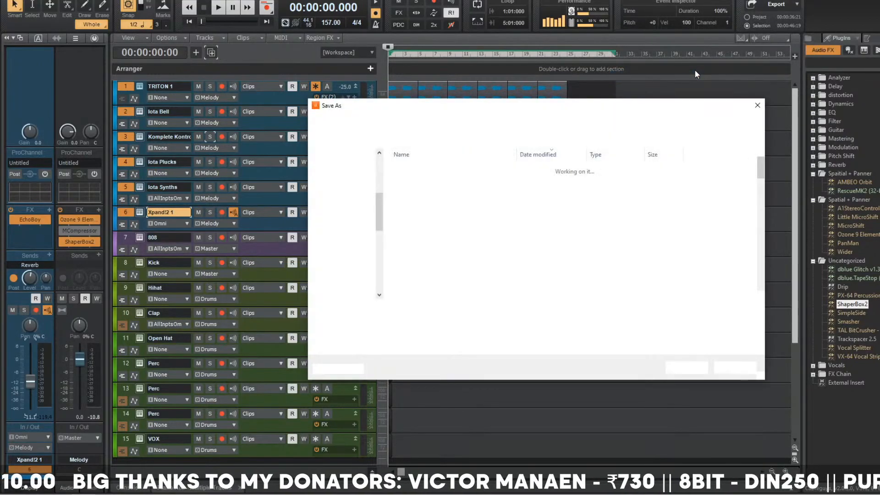
{"action": "type", "text": "Sample l"}
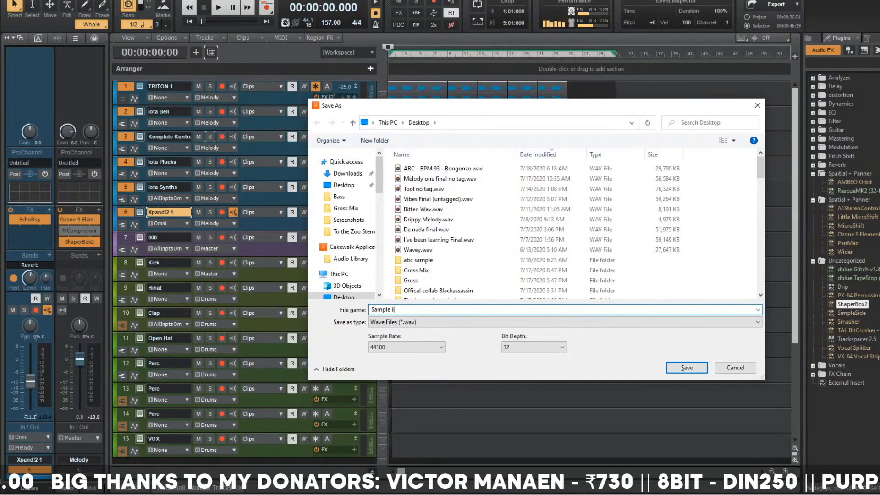
{"action": "key", "text": "Return"}
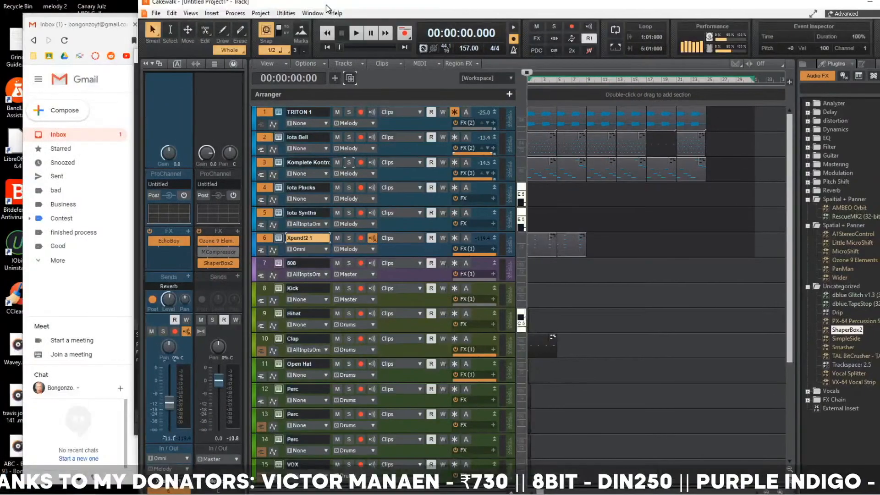
- Minimise the browser and import Sample live.wav from the desktop as a new audio track below VOX
{"action": "left_click", "coordinate": [108, 35]}
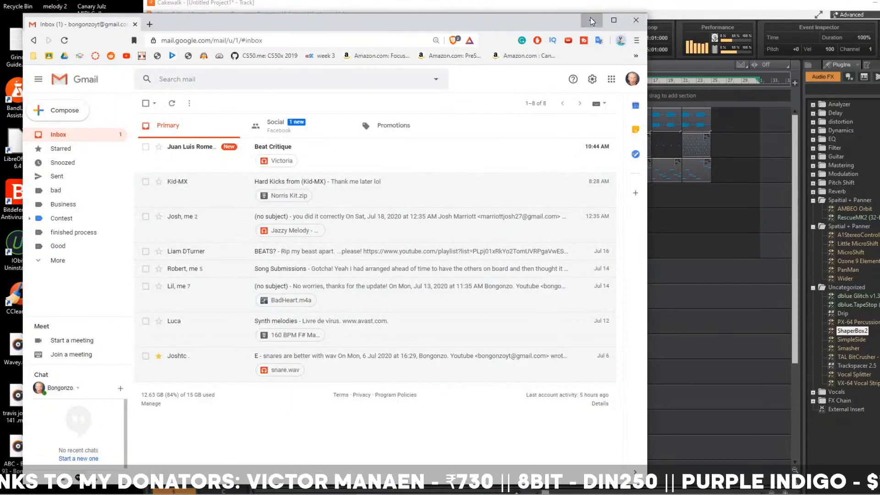
{"action": "left_click", "coordinate": [590, 21]}
{"action": "left_click_drag", "start_coordinate": [123, 34], "coordinate": [173, 100]}
{"action": "left_click", "coordinate": [556, 110]}
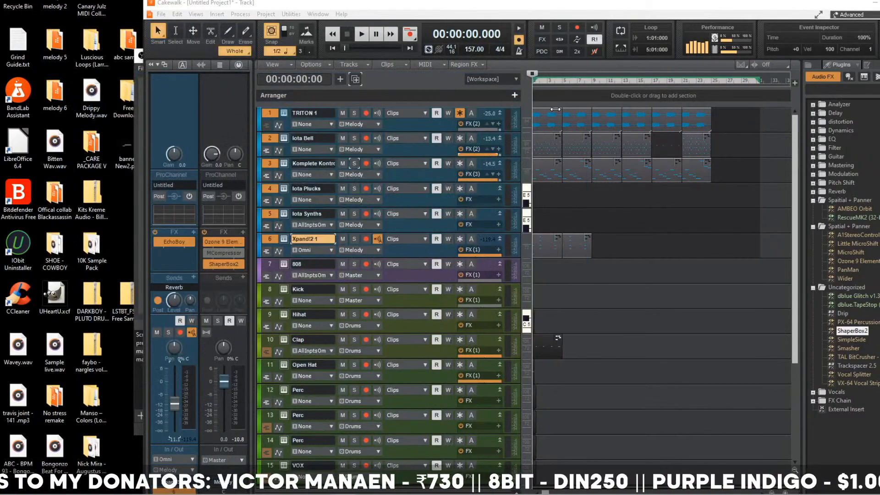
{"action": "left_click_drag", "start_coordinate": [55, 349], "coordinate": [360, 374]}
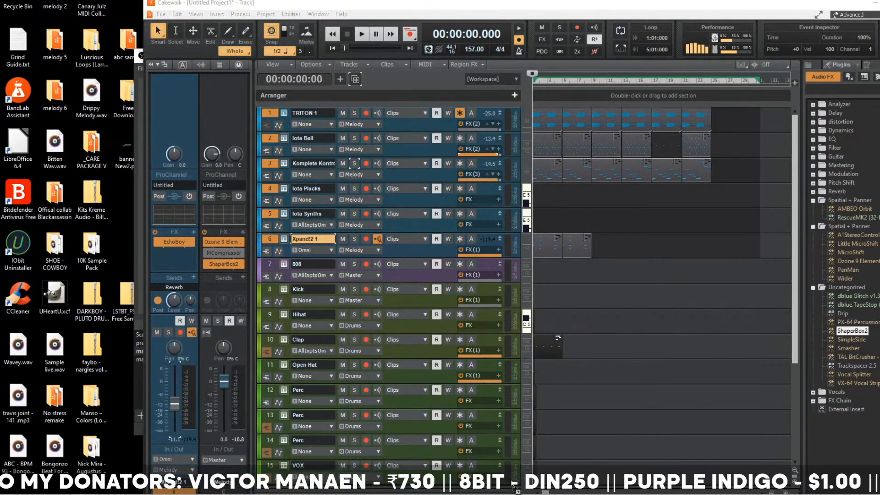
{"action": "left_click_drag", "start_coordinate": [509, 489], "coordinate": [436, 420]}
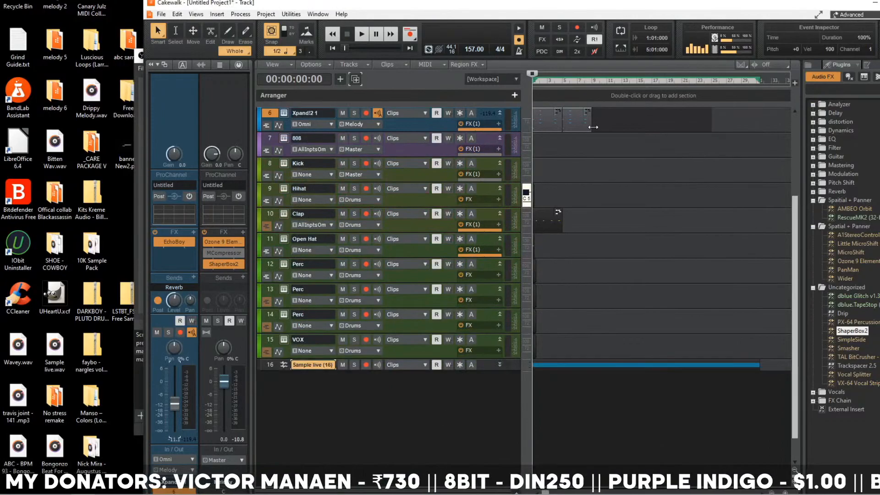
{"action": "double_click", "coordinate": [537, 9]}
{"action": "left_click", "coordinate": [441, 391]}
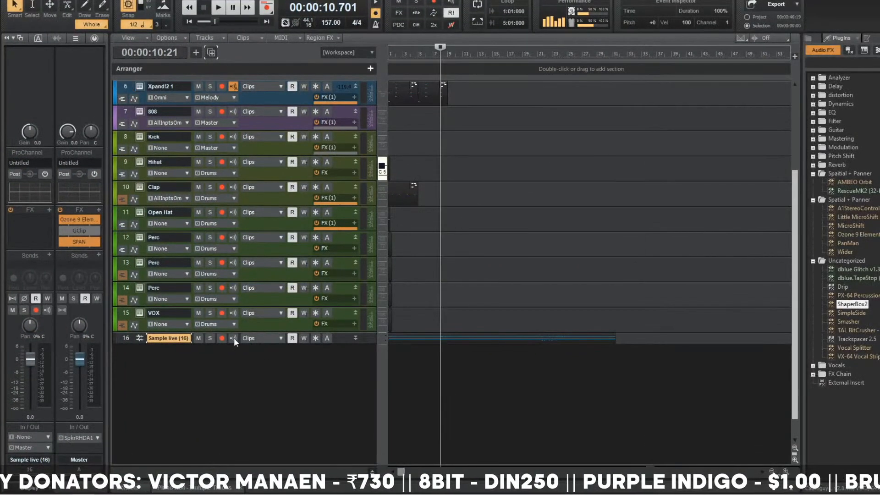
- Solo the Sample live track, mute the six melody tracks and play from the start
{"action": "left_click", "coordinate": [211, 338]}
{"action": "scroll", "coordinate": [285, 246], "scroll_direction": "up", "scroll_amount": 5}
{"action": "left_click_drag", "start_coordinate": [202, 194], "coordinate": [212, 25]}
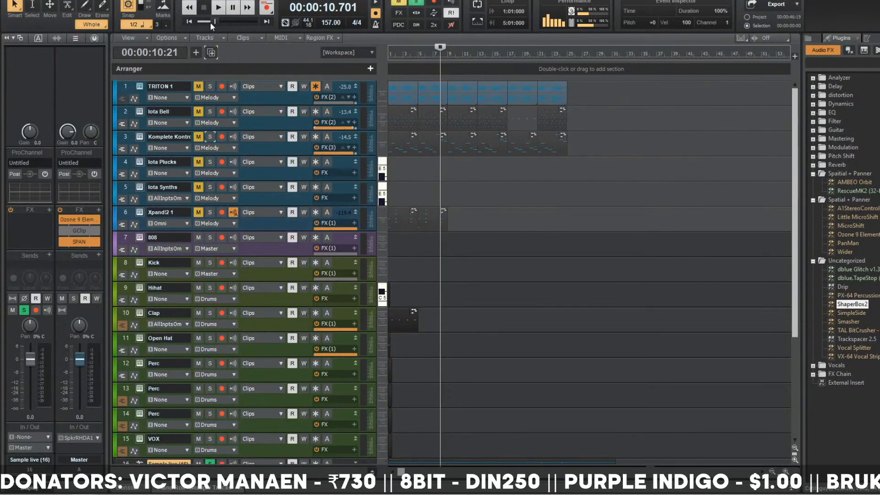
{"action": "key", "text": "w"}
{"action": "scroll", "coordinate": [582, 288], "scroll_direction": "down", "scroll_amount": 5}
{"action": "key", "text": "space"}
{"action": "key", "text": "f"}
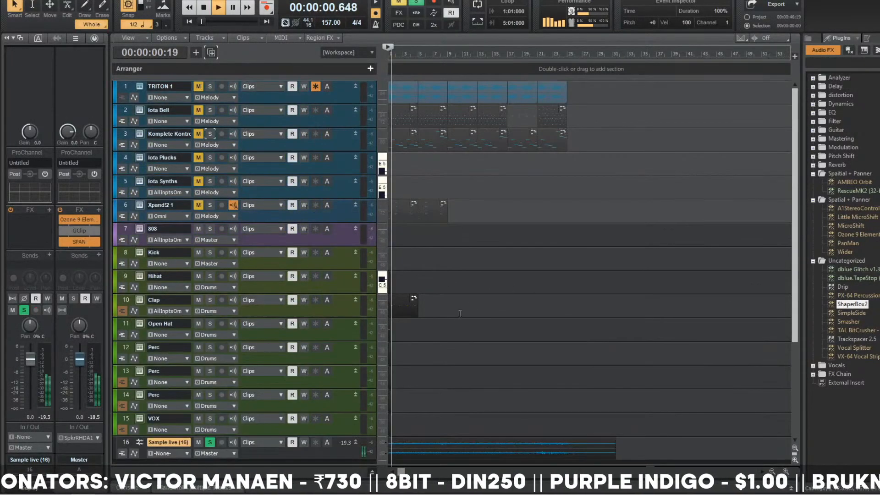
- Enlarge the Sample live track's height and examine its waveform during playback
{"action": "scroll", "coordinate": [461, 316], "scroll_direction": "down", "scroll_amount": 5}
{"action": "left_click_drag", "start_coordinate": [367, 319], "coordinate": [342, 456]}
{"action": "scroll", "coordinate": [560, 321], "scroll_direction": "down", "scroll_amount": 3}
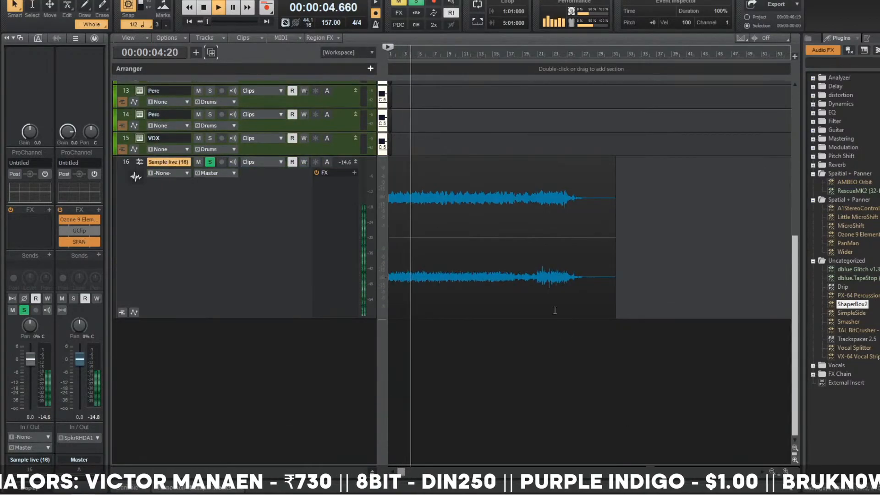
{"action": "scroll", "coordinate": [454, 224], "scroll_direction": "up", "scroll_amount": 3}
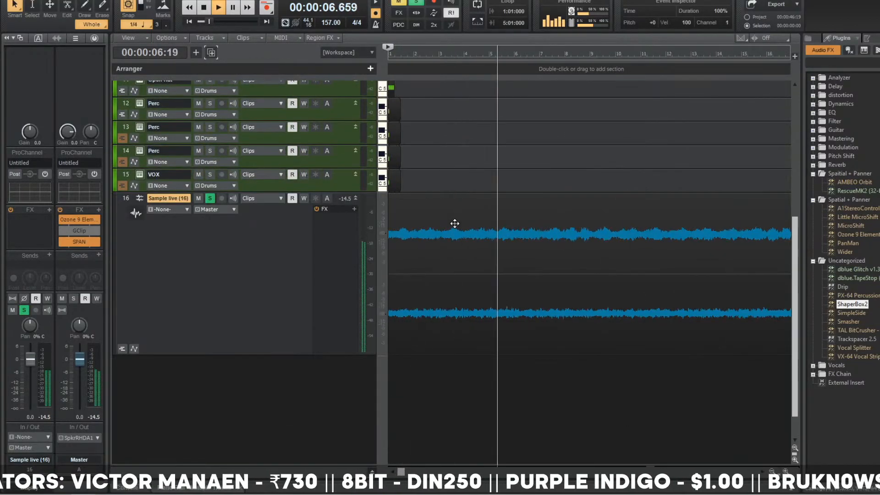
- Transpose the whole Sample live clip and listen to its opening from the start
{"action": "left_click", "coordinate": [485, 225]}
{"action": "key", "text": "space"}
{"action": "key", "text": "shift+t"}
{"action": "key", "text": "Return"}
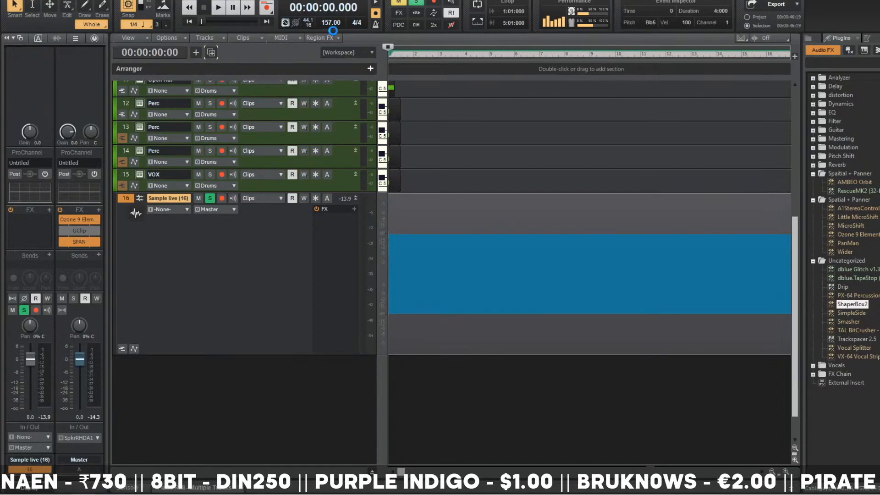
{"action": "key", "text": "space"}
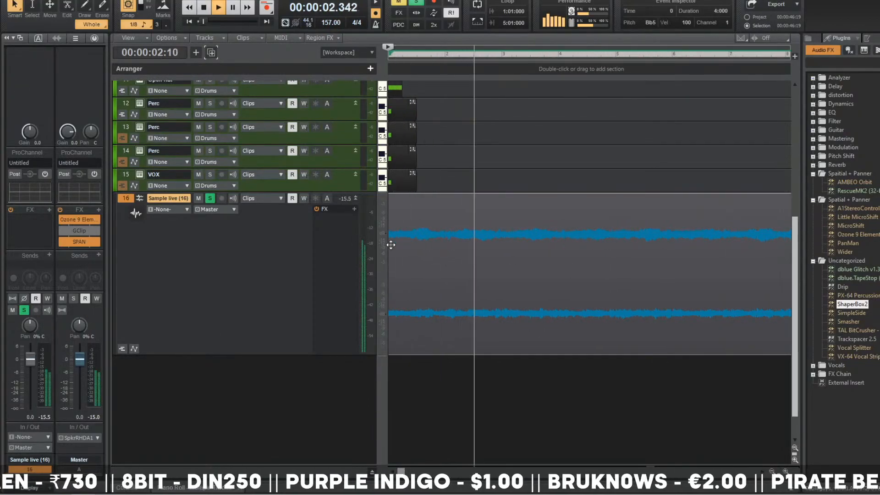
{"action": "key", "text": "space"}
- Insert ShaperBox2 on the Sample live track, load the user preset Sampled and play the track
{"action": "left_click", "coordinate": [356, 208]}
{"action": "mouse_move", "coordinate": [366, 222]}
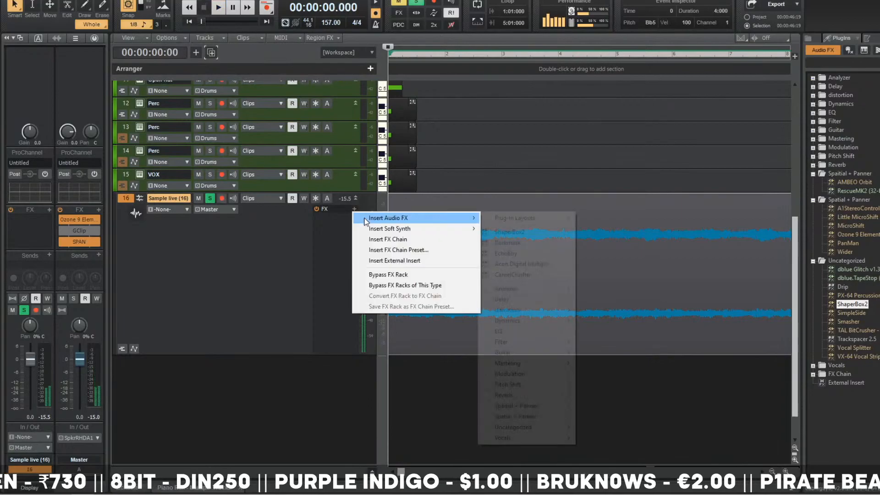
{"action": "left_click", "coordinate": [539, 233]}
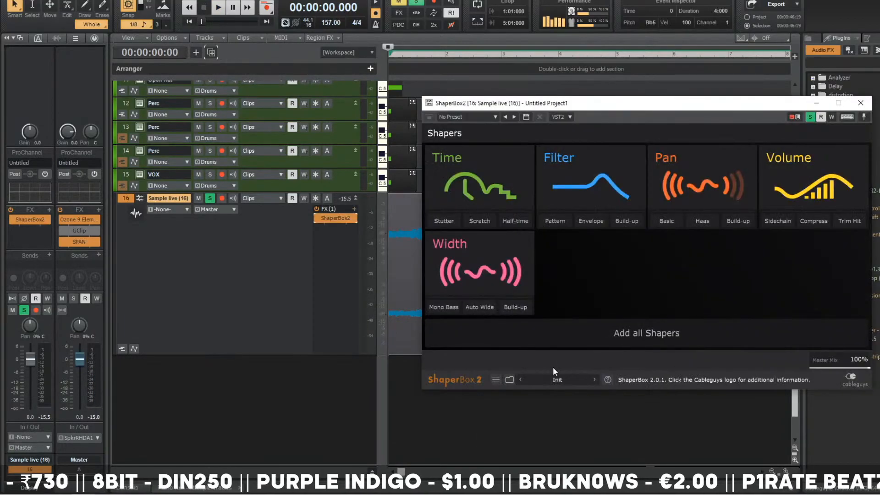
{"action": "left_click", "coordinate": [554, 378]}
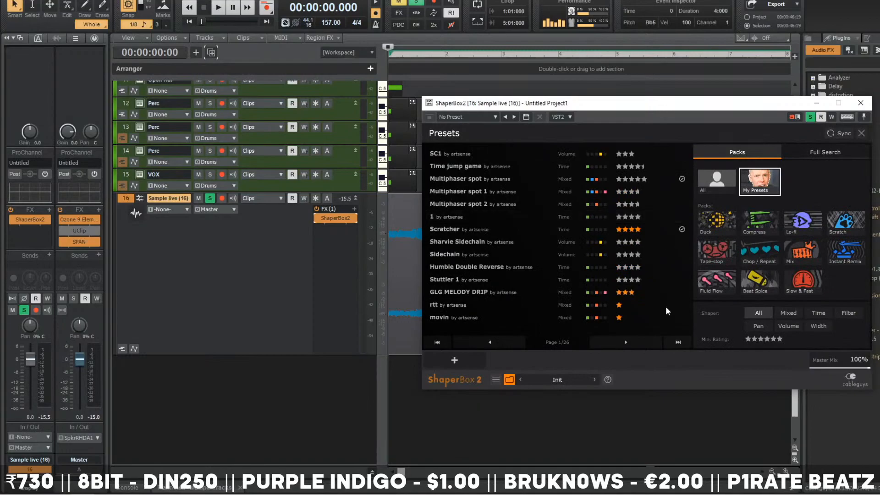
{"action": "left_click", "coordinate": [678, 343]}
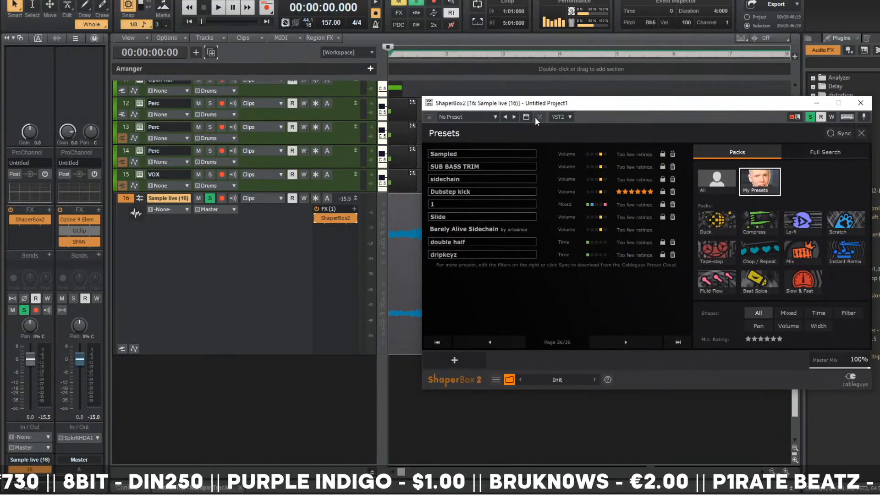
{"action": "left_click", "coordinate": [575, 155]}
{"action": "key", "text": "space"}
{"action": "left_click", "coordinate": [455, 370]}
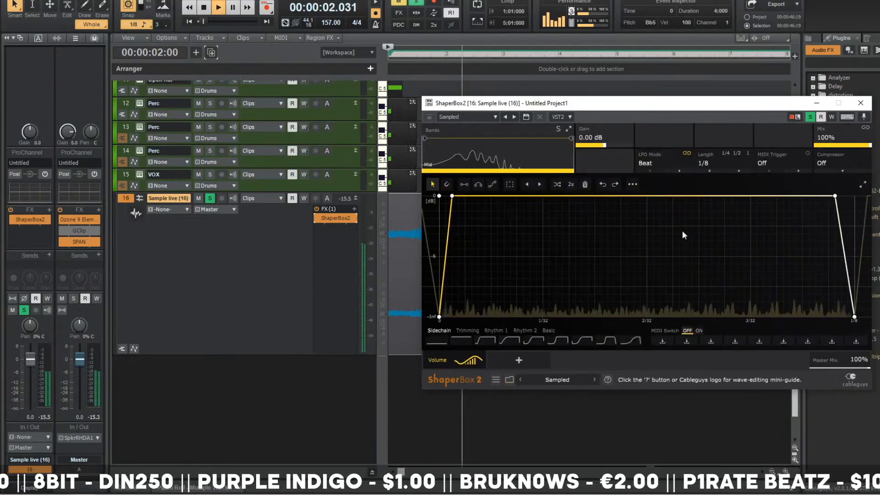
- Set the ShaperBox2 volume curve's length to 1/4, close the plug-in and listen to the sample from the start
{"action": "left_click", "coordinate": [734, 172]}
{"action": "left_click", "coordinate": [733, 172]}
{"action": "left_click", "coordinate": [734, 172]}
{"action": "key", "text": "space"}
{"action": "key", "text": "space"}
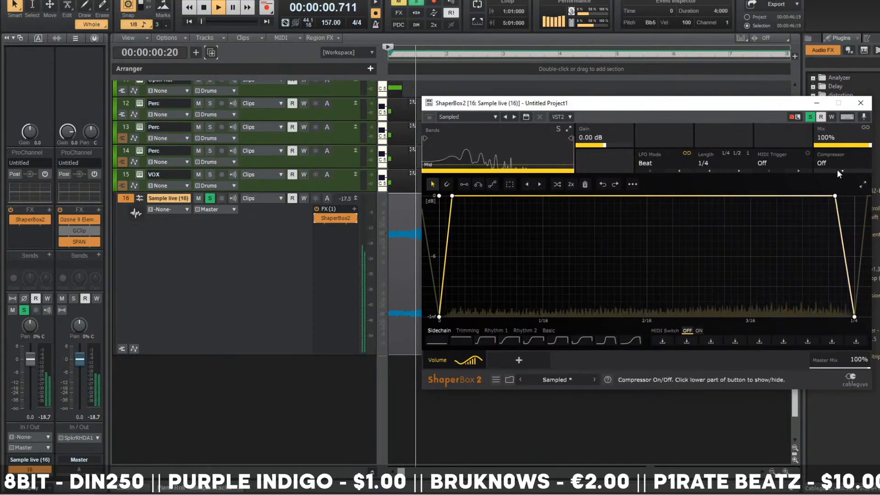
{"action": "left_click", "coordinate": [860, 103]}
{"action": "scroll", "coordinate": [425, 330], "scroll_direction": "up", "scroll_amount": 3}
{"action": "key", "text": "space"}
{"action": "key", "text": "space"}
{"action": "scroll", "coordinate": [567, 283], "scroll_direction": "up", "scroll_amount": 1}
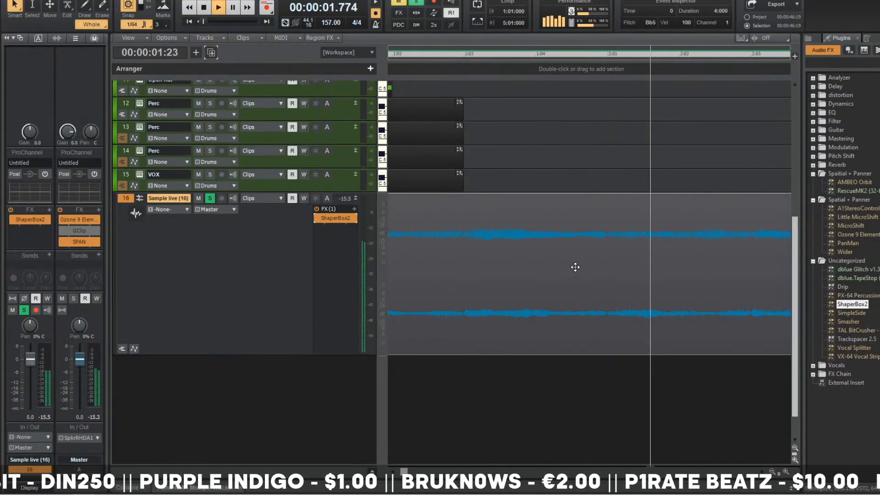
{"action": "scroll", "coordinate": [573, 268], "scroll_direction": "down", "scroll_amount": 4}
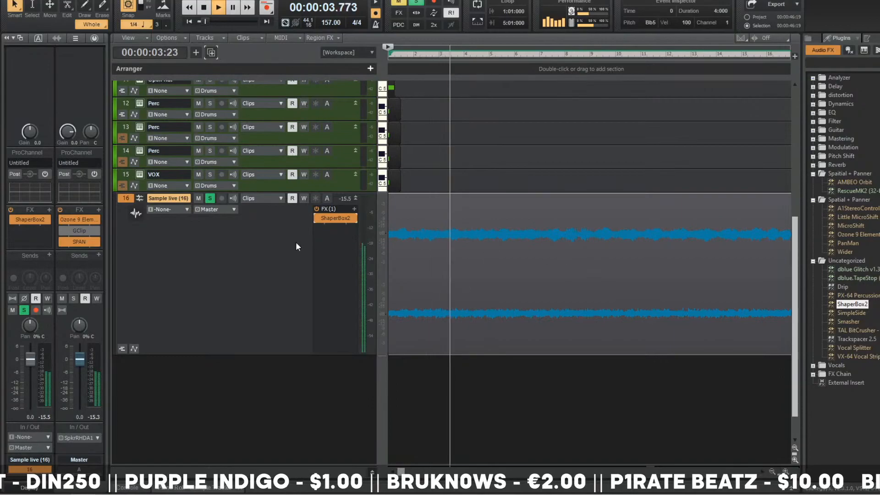
- Delete the empty Iota Plucks and Iota Synths tracks and restart playback of the sample
{"action": "scroll", "coordinate": [307, 237], "scroll_direction": "up", "scroll_amount": 5}
{"action": "left_click_drag", "start_coordinate": [126, 160], "coordinate": [124, 183]}
{"action": "right_click", "coordinate": [123, 183]}
{"action": "left_click", "coordinate": [197, 315]}
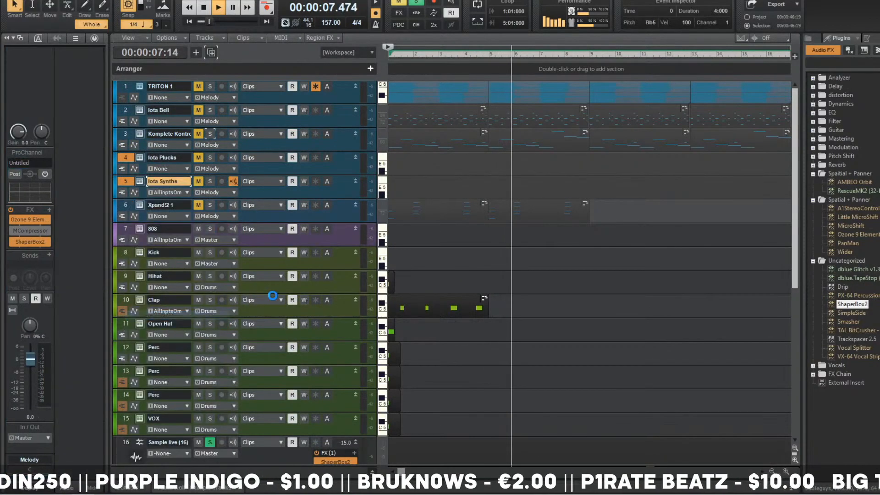
{"action": "key", "text": "space"}
{"action": "scroll", "coordinate": [288, 421], "scroll_direction": "down", "scroll_amount": 4}
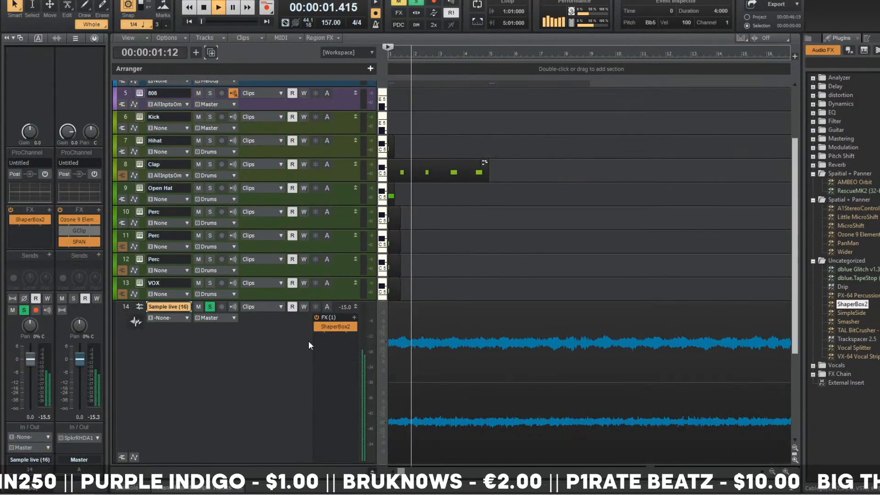
- Load the RC 20 FX chain preset on Sample live, listen with its MISHBY plug-in open and close that plug-in
{"action": "key", "text": "space"}
{"action": "left_click", "coordinate": [354, 317]}
{"action": "mouse_move", "coordinate": [412, 326]}
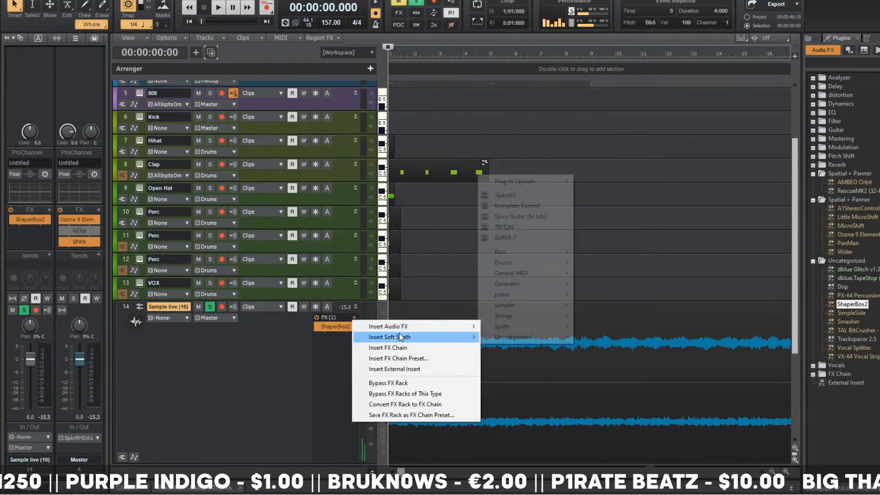
{"action": "left_click", "coordinate": [439, 359]}
{"action": "double_click", "coordinate": [436, 259]}
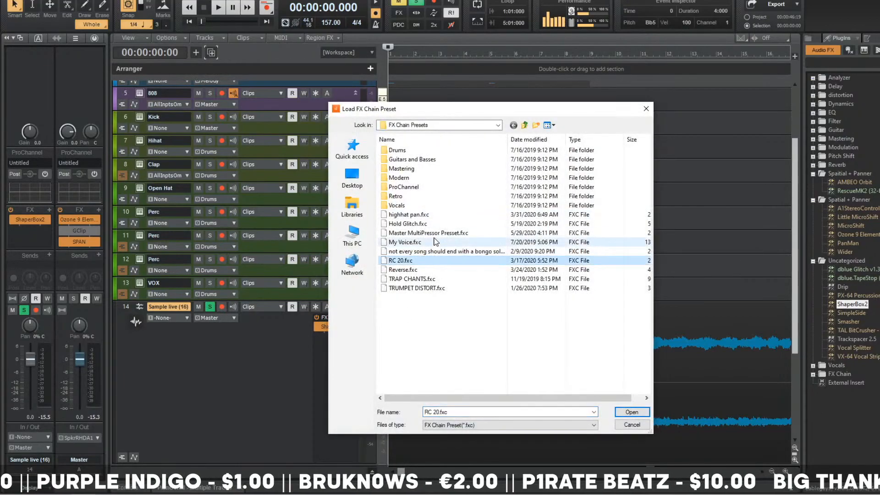
{"action": "double_click", "coordinate": [155, 89]}
{"action": "key", "text": "space"}
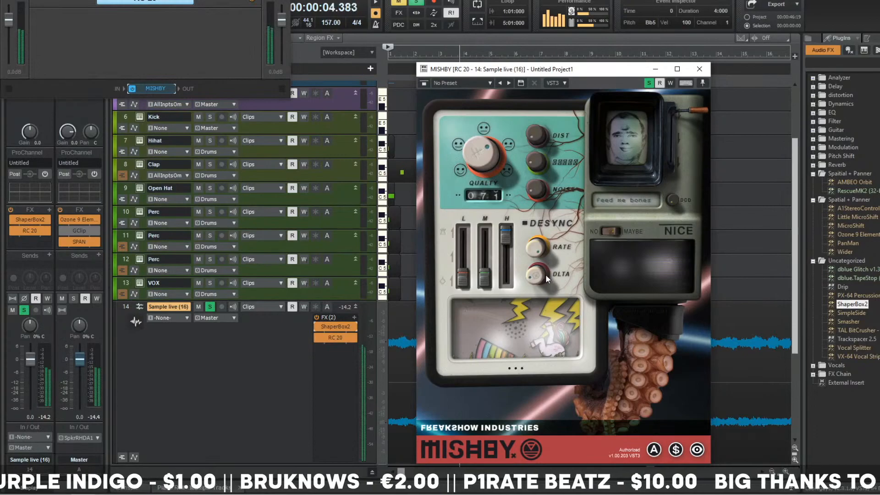
{"action": "scroll", "coordinate": [610, 38], "scroll_direction": "up", "scroll_amount": 3}
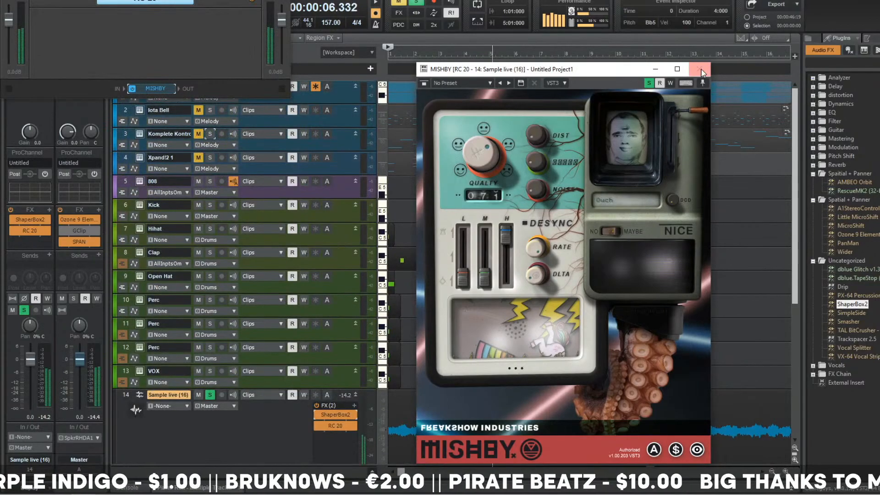
{"action": "left_click", "coordinate": [702, 70]}
- Delete the TRITON 1, Iota Bell, Komplete Kontrol and Xpand!2 1 tracks and play the sample
{"action": "left_click_drag", "start_coordinate": [130, 156], "coordinate": [141, 59]}
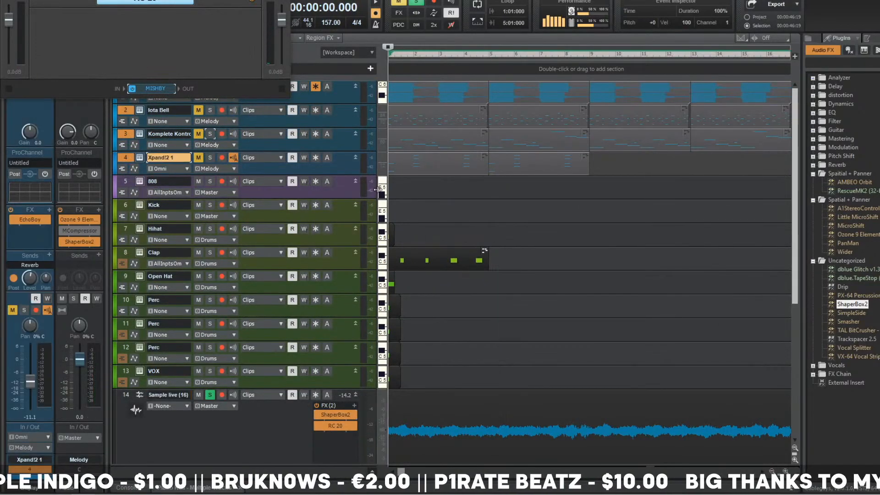
{"action": "right_click", "coordinate": [334, 161]}
{"action": "left_click", "coordinate": [370, 293]}
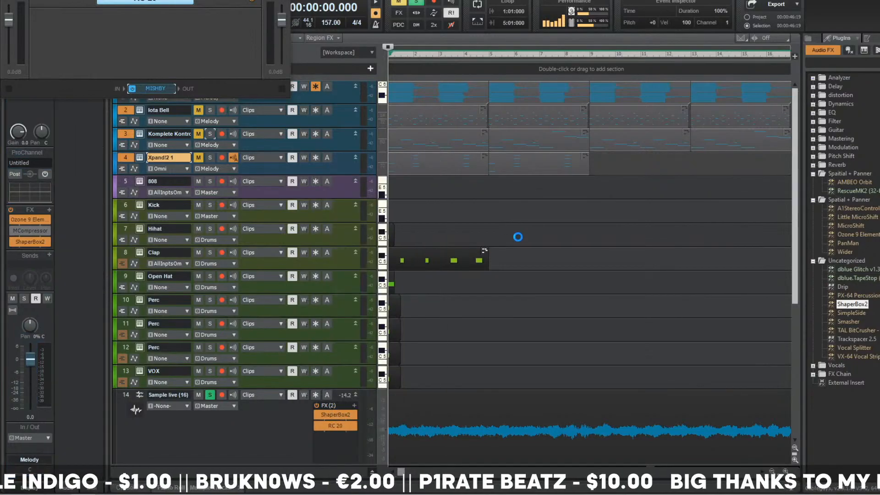
{"action": "key", "text": "space"}
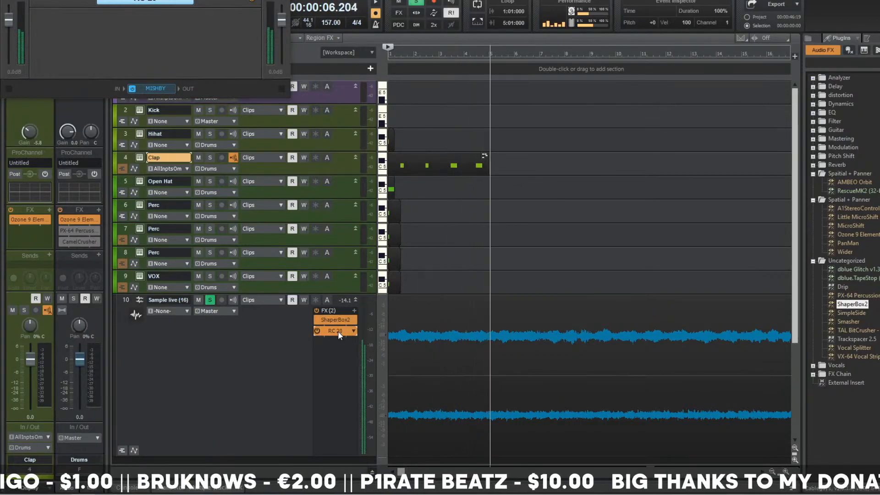
- Review the MISHBY settings in the RC 20 chain during playback, close them and restart from the beginning
{"action": "double_click", "coordinate": [147, 87]}
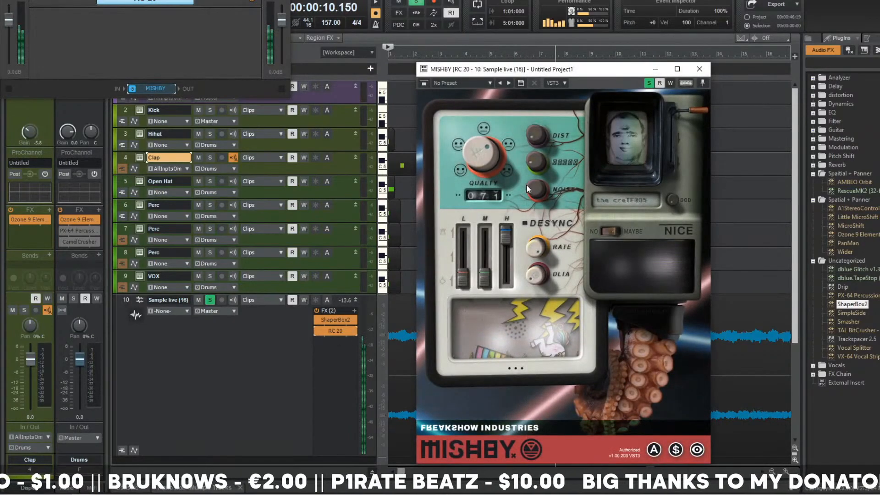
{"action": "left_click", "coordinate": [706, 69]}
{"action": "key", "text": "space"}
{"action": "key", "text": "space"}
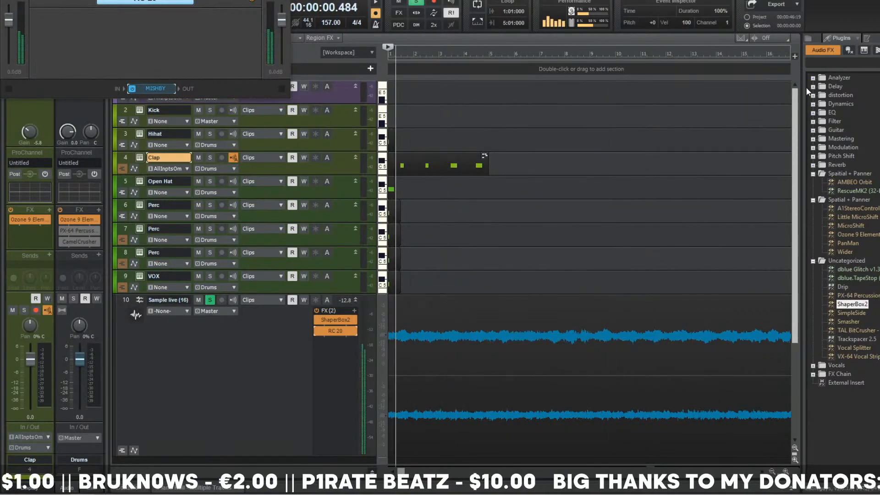
- Add the EchoBoy delay after RC 20 on the Sample live track and restart playback
{"action": "left_click", "coordinate": [813, 86]}
{"action": "left_click_drag", "start_coordinate": [846, 104], "coordinate": [312, 376]}
{"action": "key", "text": "space"}
{"action": "key", "text": "space"}
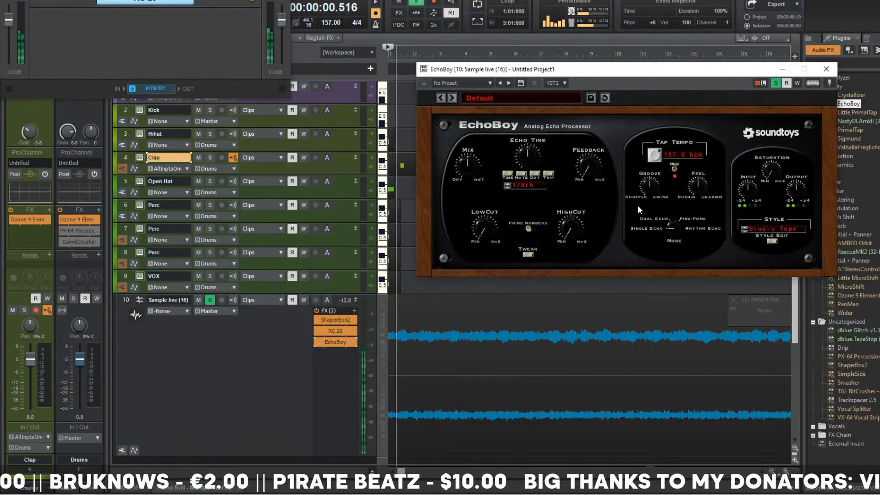
- Set EchoBoy's echo time to 1/32nd, raise its feedback and adjust its dry/wet mix
{"action": "left_click_drag", "start_coordinate": [527, 155], "coordinate": [527, 183]}
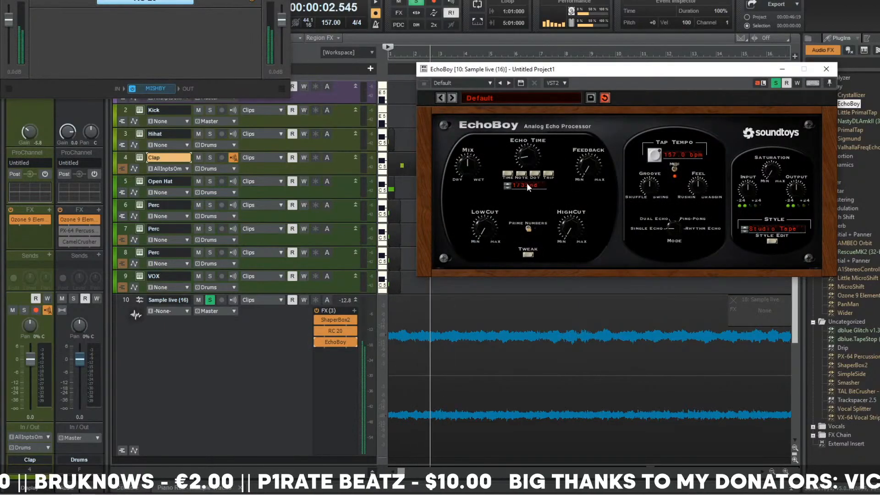
{"action": "left_click_drag", "start_coordinate": [588, 167], "coordinate": [590, 152]}
{"action": "left_click_drag", "start_coordinate": [470, 167], "coordinate": [488, 154]}
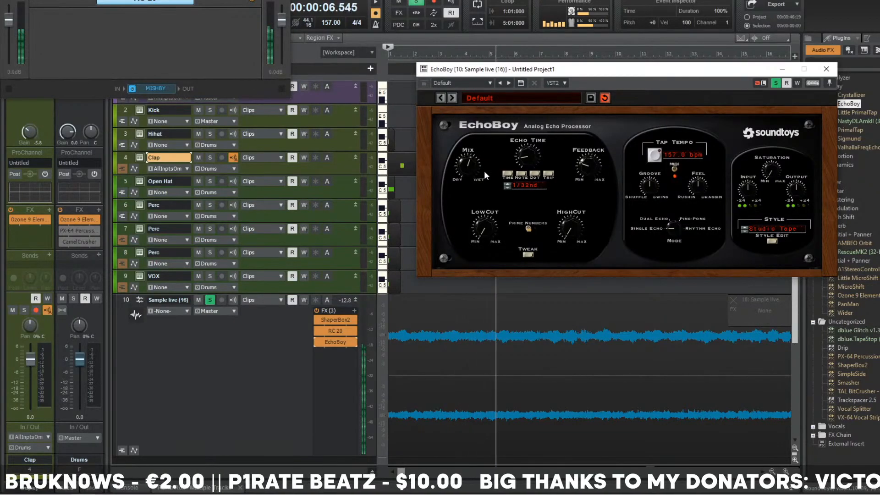
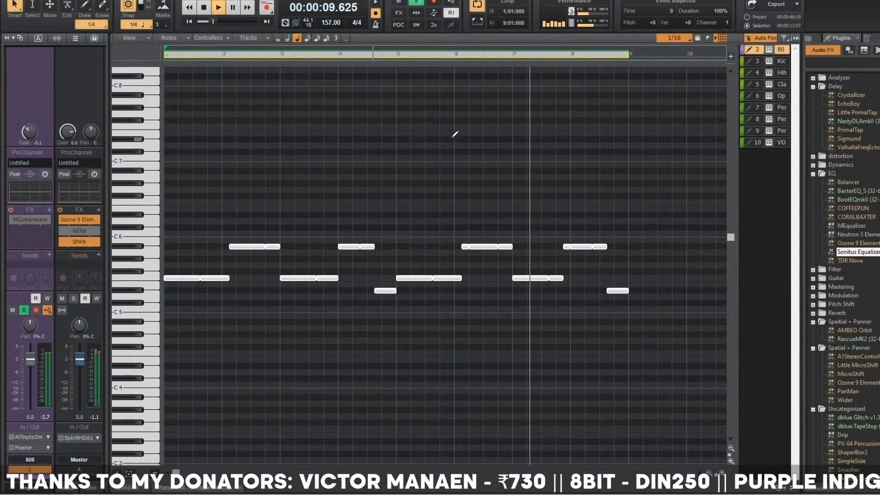
- Return to the track view and lower the 808 track's volume while playing the beat
{"action": "key", "text": "space"}
{"action": "key", "text": "d"}
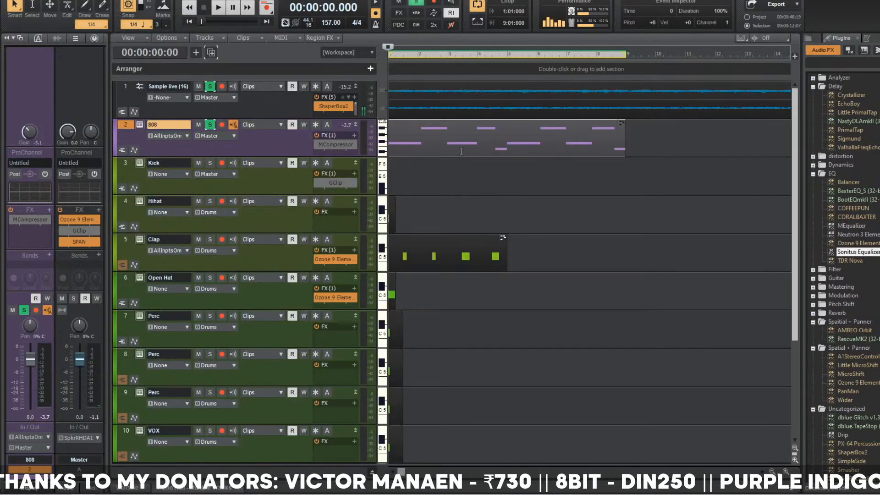
{"action": "key", "text": "space"}
{"action": "left_click_drag", "start_coordinate": [30, 364], "coordinate": [29, 376]}
{"action": "key", "text": "space"}
{"action": "key", "text": "space"}
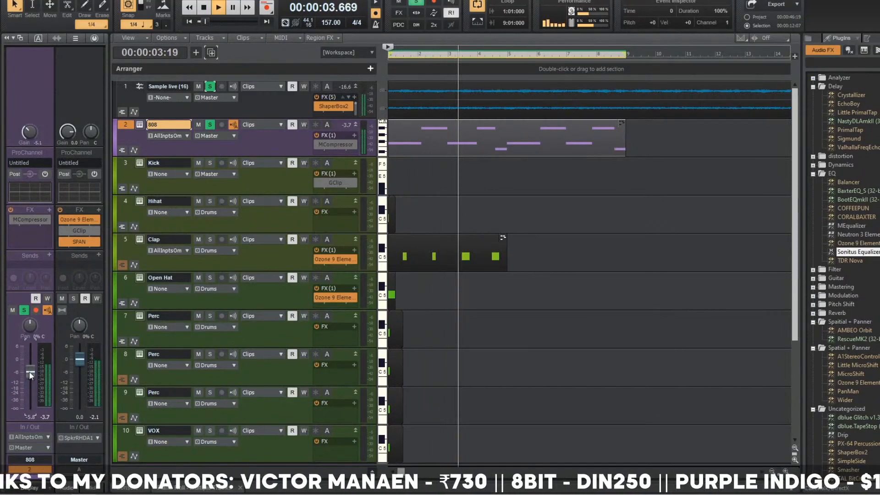
{"action": "key", "text": "space"}
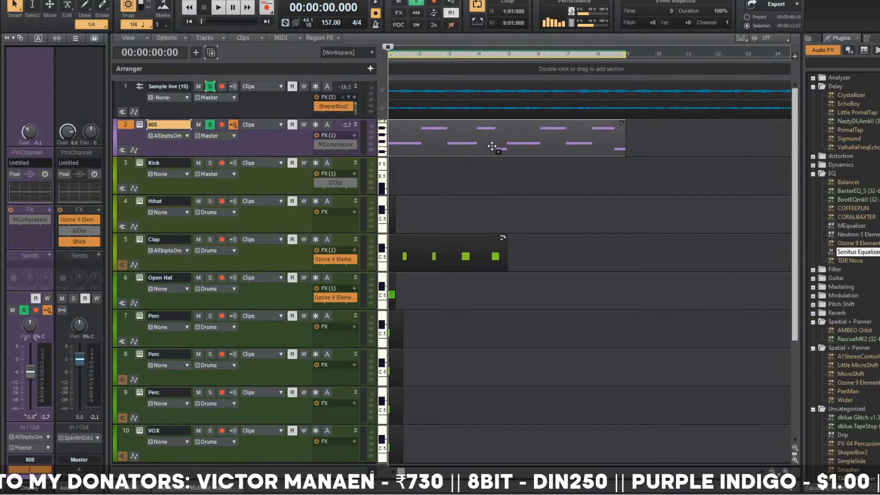
- Copy the 808 clip to the Kick track and load BWB WAV 6 KICK (4).wav into its Komplete Kontrol sampler
{"action": "left_click_drag", "start_coordinate": [492, 146], "coordinate": [492, 180]}
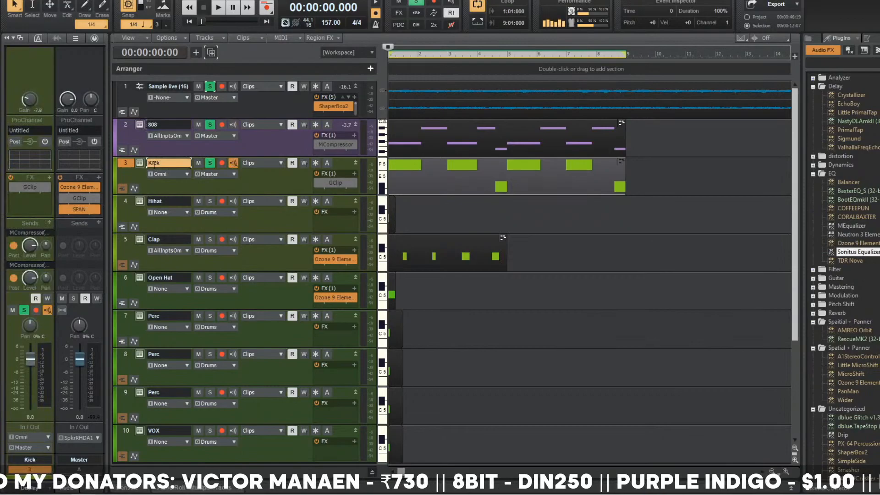
{"action": "left_click", "coordinate": [139, 162]}
{"action": "left_click", "coordinate": [91, 215]}
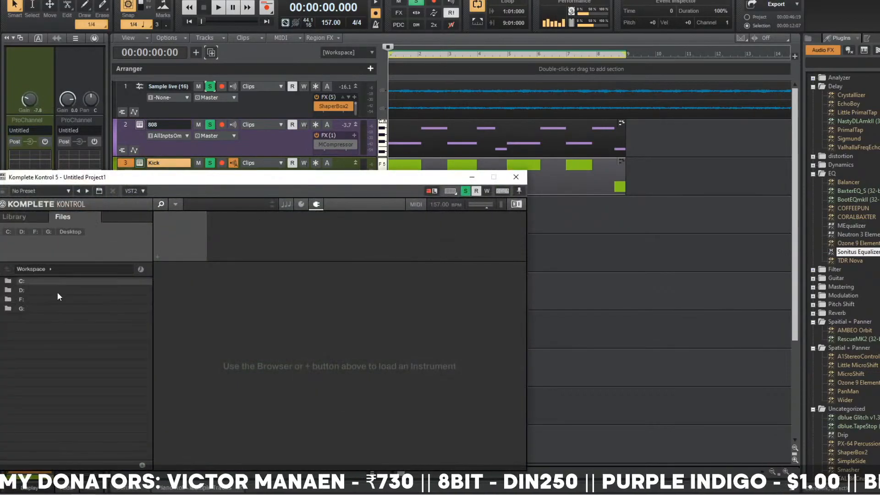
{"action": "double_click", "coordinate": [76, 368]}
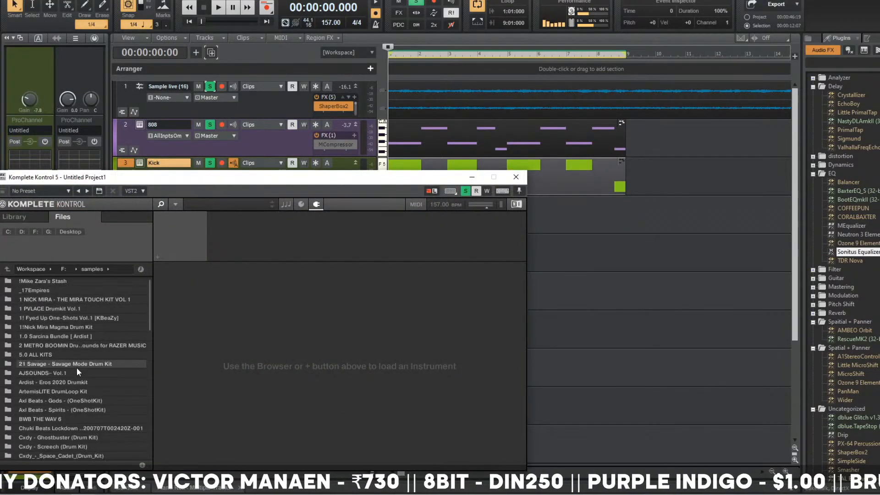
{"action": "scroll", "coordinate": [64, 396], "scroll_direction": "down", "scroll_amount": 1}
{"action": "double_click", "coordinate": [62, 402]}
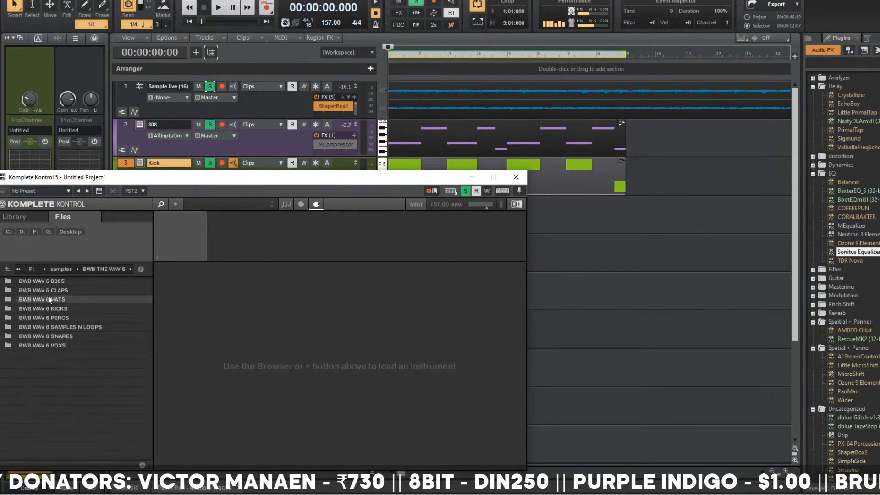
{"action": "double_click", "coordinate": [80, 308]}
{"action": "double_click", "coordinate": [81, 308]}
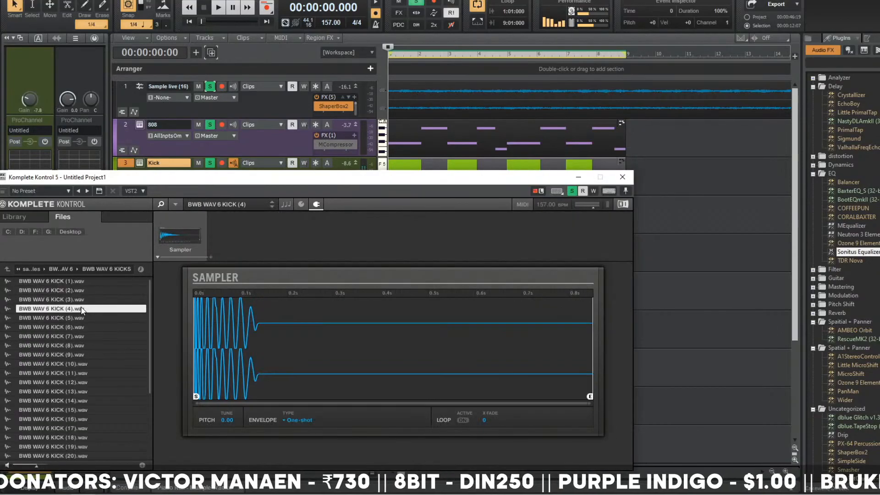
- Close the Kick sampler and lower the 808 track's volume to about -9.1 dB during playback
{"action": "key", "text": "space"}
{"action": "left_click", "coordinate": [290, 141]}
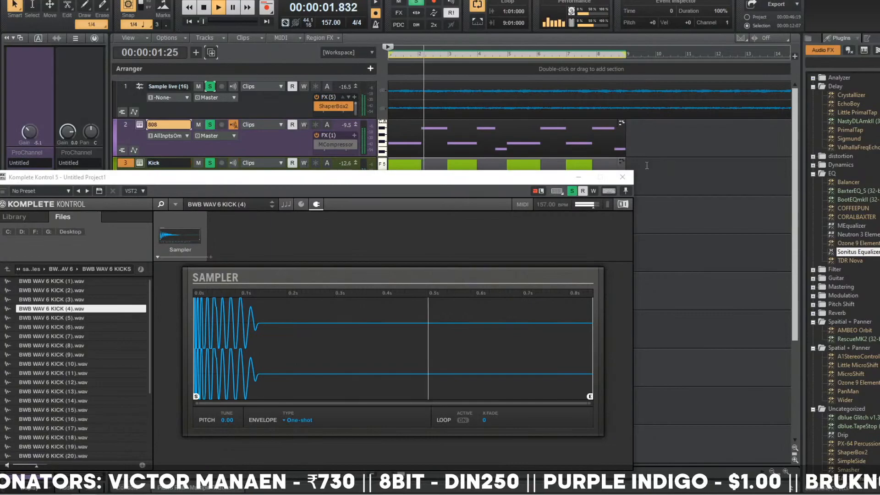
{"action": "left_click", "coordinate": [623, 177]}
{"action": "key", "text": "space"}
{"action": "key", "text": "space"}
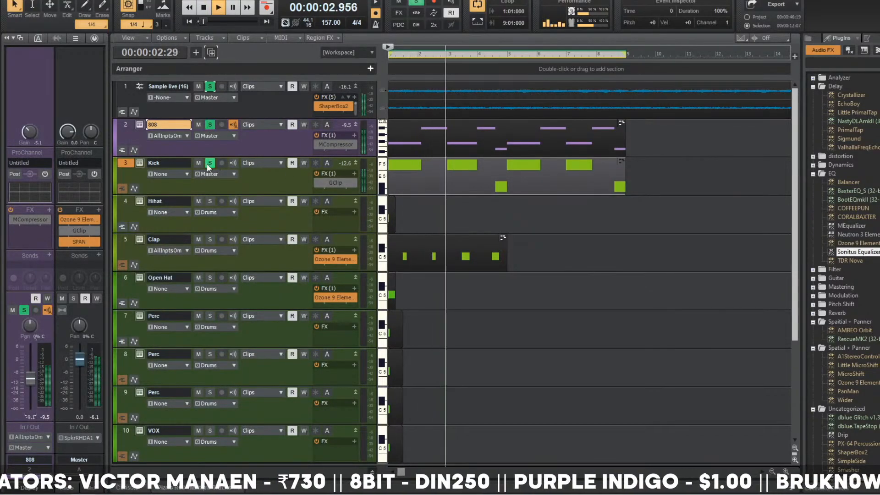
{"action": "key", "text": "space"}
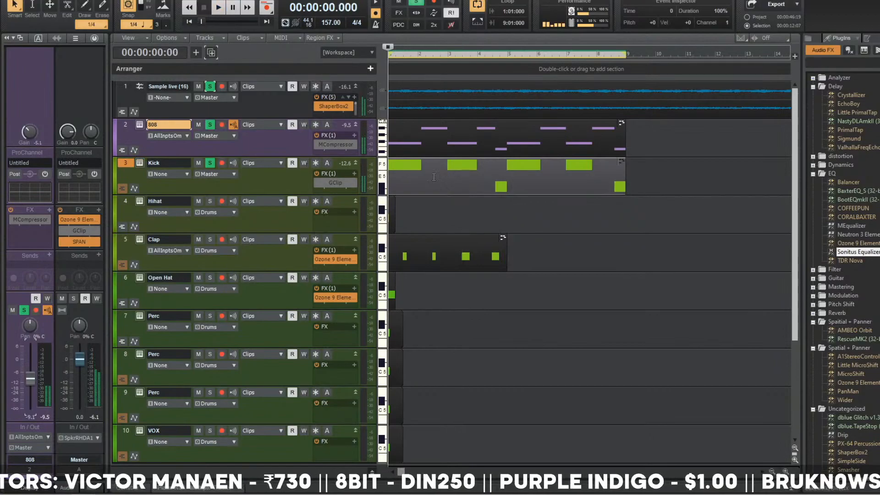
- Move all notes of the Kick clip to the single pitch C5 in the piano roll
{"action": "double_click", "coordinate": [434, 177]}
{"action": "left_click", "coordinate": [757, 74]}
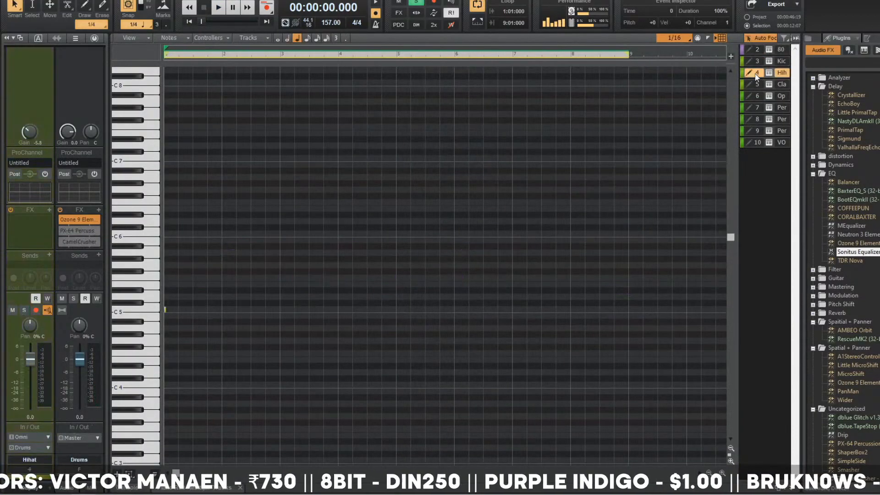
{"action": "left_click", "coordinate": [757, 62]}
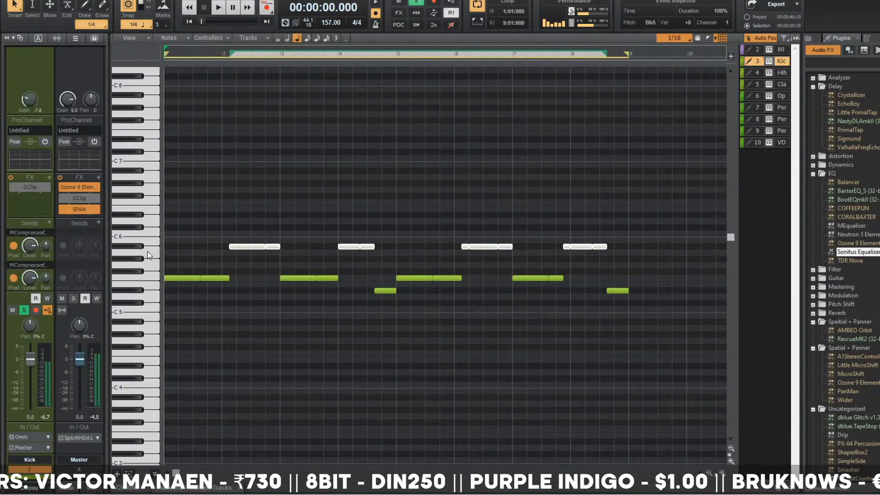
{"action": "key", "text": "Down"}
{"action": "key", "text": "Down"}
{"action": "key", "text": "Down"}
{"action": "key", "text": "Down"}
{"action": "key", "text": "Down"}
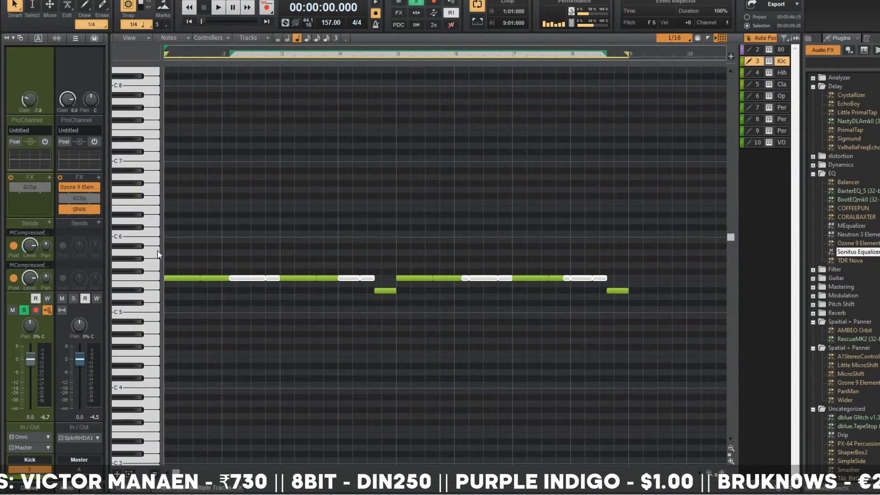
{"action": "left_click_drag", "start_coordinate": [158, 256], "coordinate": [148, 277]}
{"action": "left_click", "coordinate": [149, 278]}
{"action": "key", "text": "Down"}
{"action": "key", "text": "Down"}
{"action": "key", "text": "Down"}
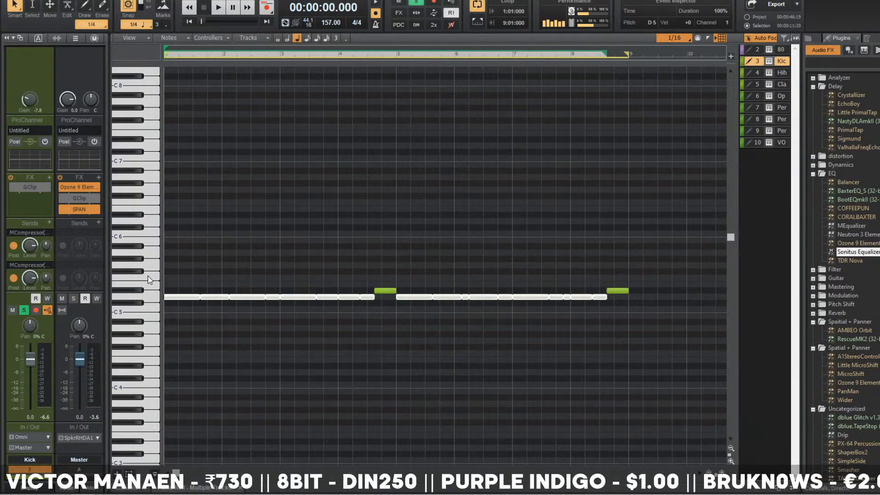
{"action": "key", "text": "Up"}
{"action": "left_click", "coordinate": [150, 291]}
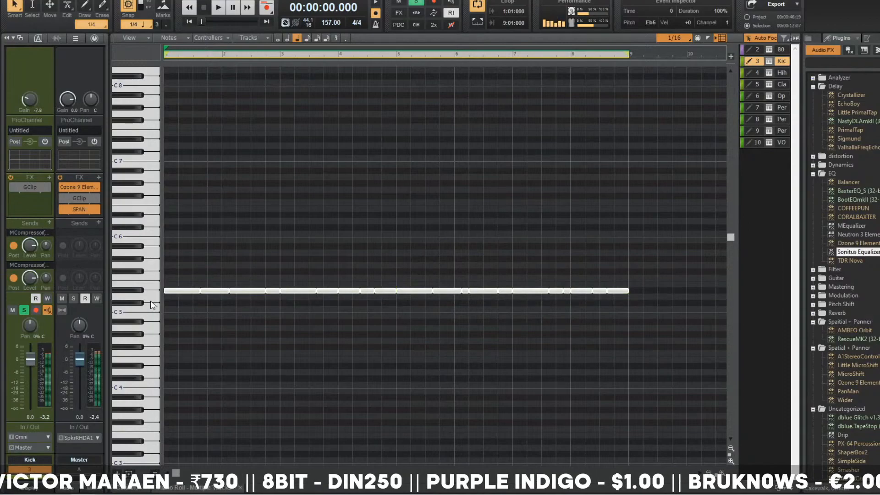
{"action": "key", "text": "Down"}
{"action": "key", "text": "Down"}
{"action": "key", "text": "Down"}
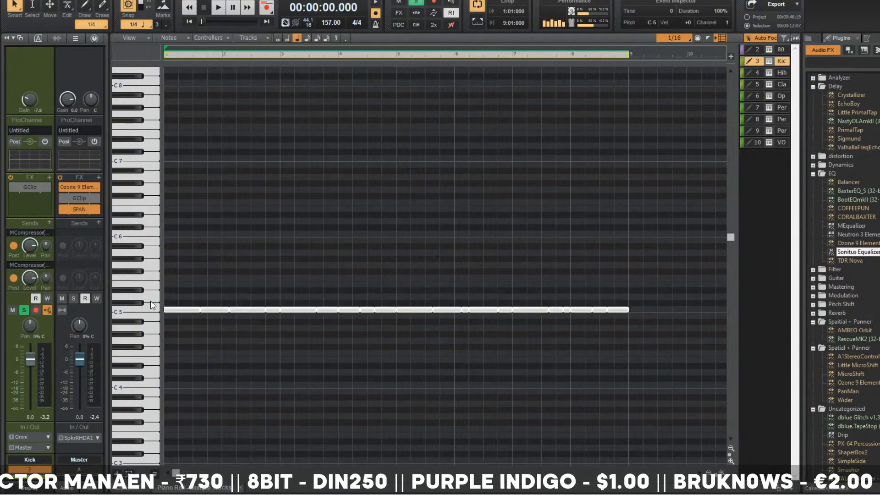
- Play the beat in the track view and lower the 808 track's volume to about -10 dB
{"action": "key", "text": "space"}
{"action": "key", "text": "d"}
{"action": "left_click", "coordinate": [254, 137]}
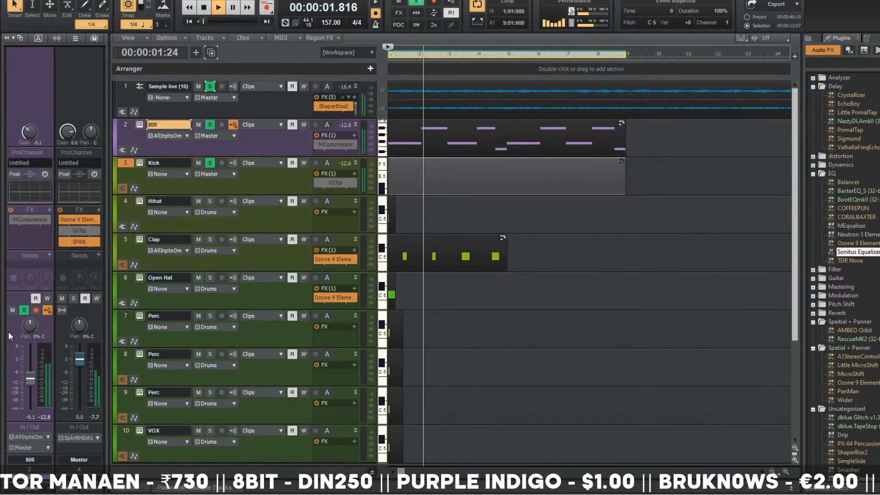
{"action": "left_click_drag", "start_coordinate": [31, 379], "coordinate": [30, 382]}
- Stop playback and transpose the Sample live and 808 clips up two semitones, with Transpose Audio enabled
{"action": "scroll", "coordinate": [484, 323], "scroll_direction": "up", "scroll_amount": 3}
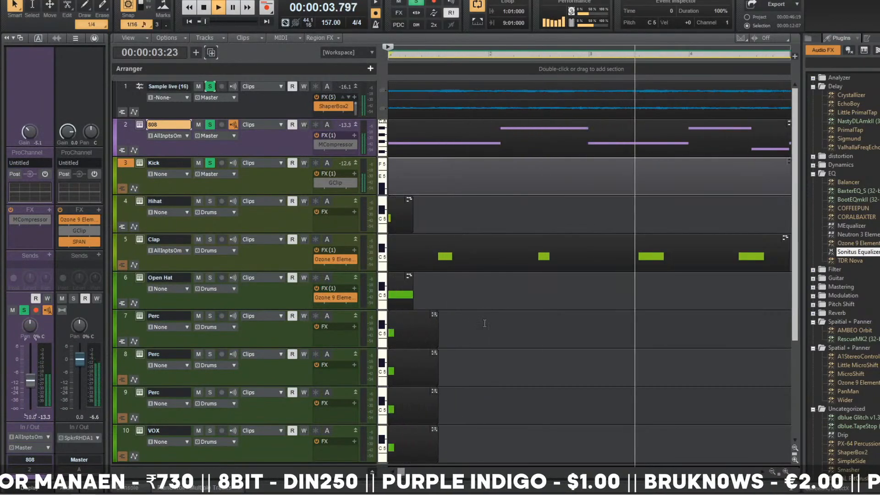
{"action": "scroll", "coordinate": [485, 323], "scroll_direction": "down", "scroll_amount": 5}
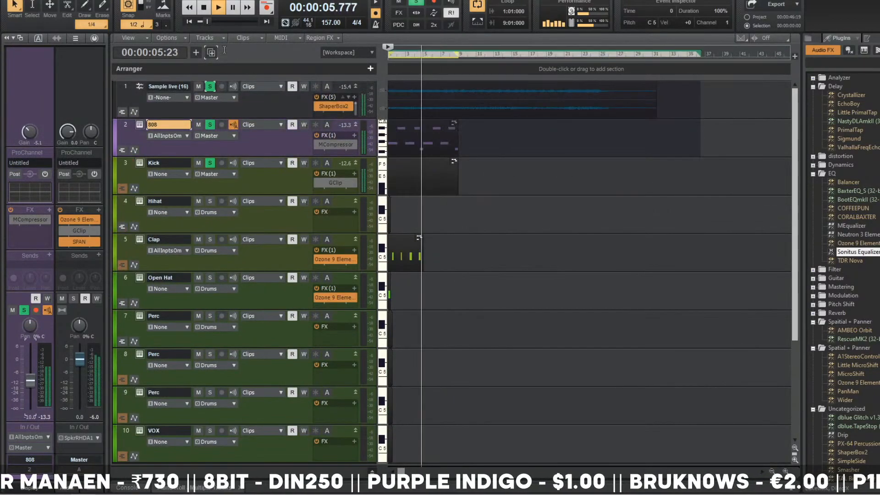
{"action": "left_click_drag", "start_coordinate": [224, 50], "coordinate": [225, 49]}
{"action": "key", "text": "space"}
{"action": "key", "text": "t"}
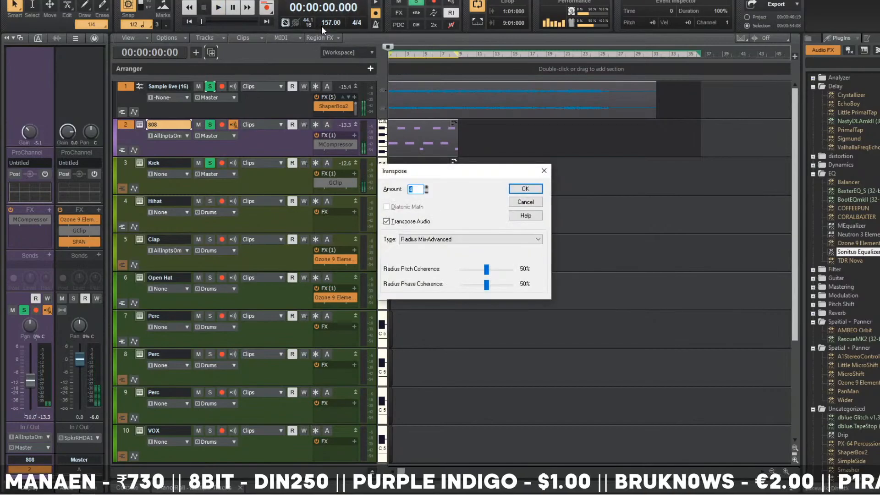
{"action": "key", "text": "Return"}
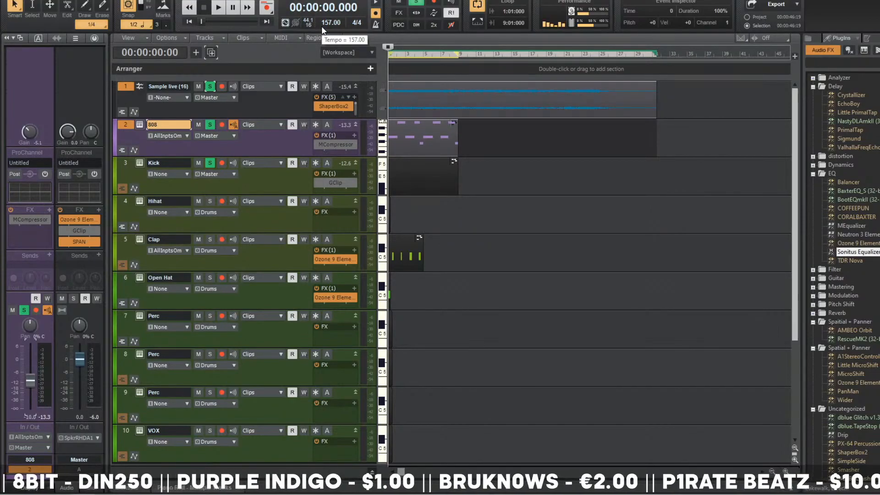
- Move the 808 clip's high C6 notes down one octave to C5 while the beat plays
{"action": "key", "text": "space"}
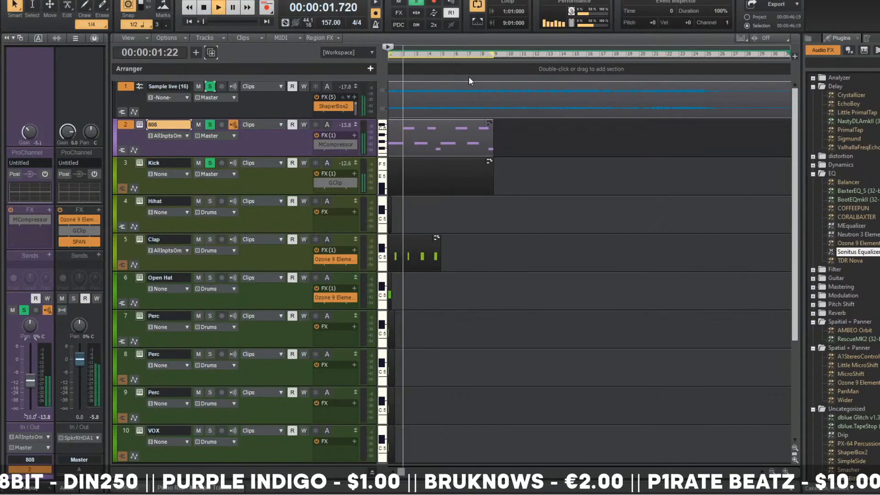
{"action": "scroll", "coordinate": [526, 181], "scroll_direction": "down", "scroll_amount": 2}
{"action": "scroll", "coordinate": [400, 138], "scroll_direction": "up", "scroll_amount": 5}
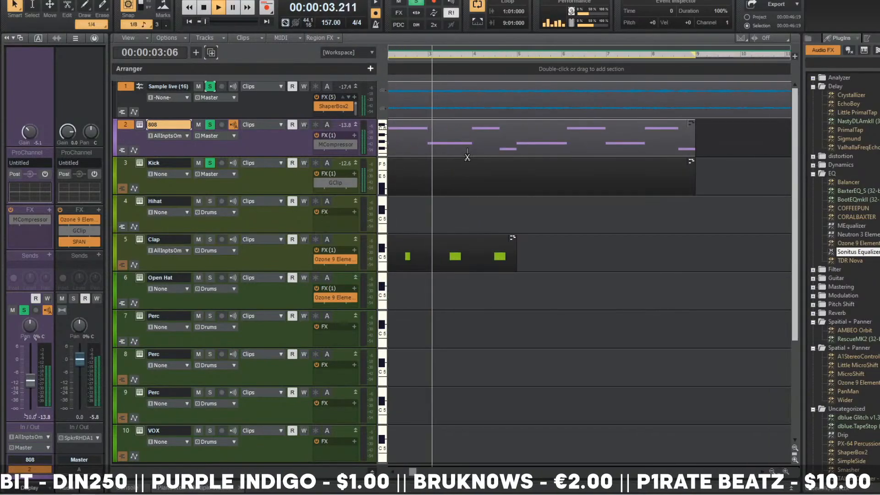
{"action": "double_click", "coordinate": [401, 138]}
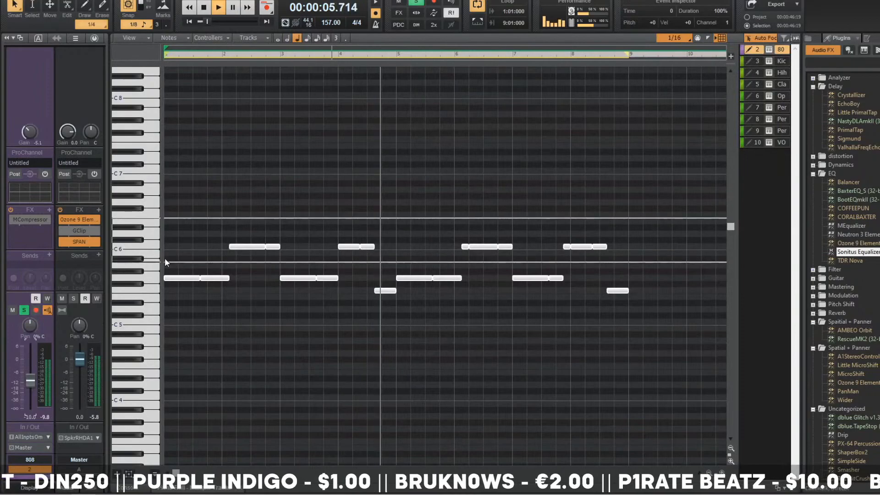
{"action": "left_click_drag", "start_coordinate": [166, 262], "coordinate": [167, 257]}
{"action": "key", "text": "shift+Down"}
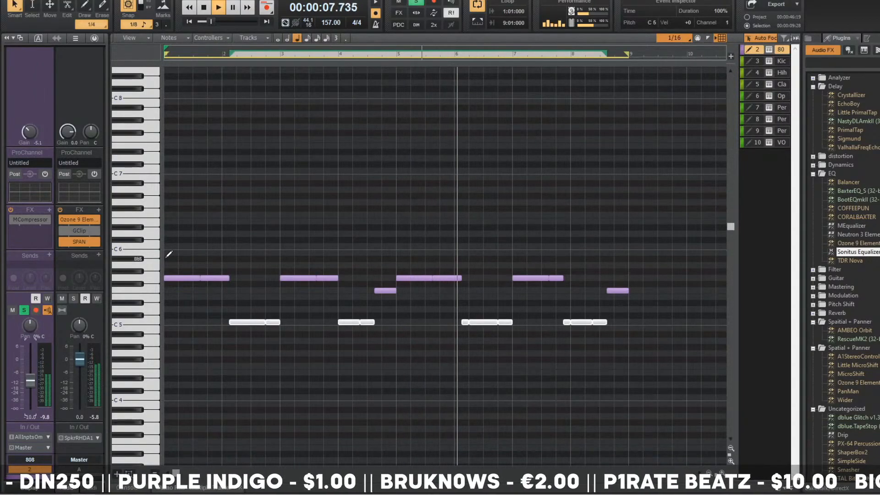
{"action": "scroll", "coordinate": [369, 274], "scroll_direction": "up", "scroll_amount": 1}
{"action": "key", "text": "d"}
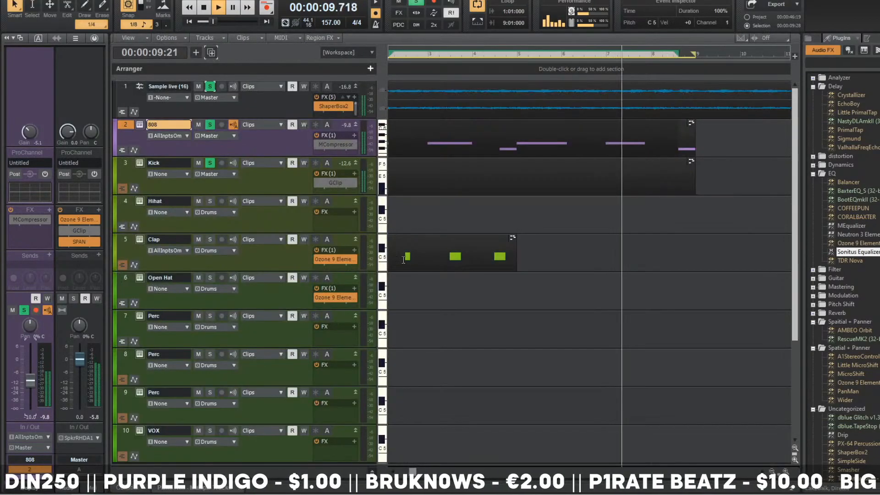
- Solo the Clap track alongside the sample, 808 and kick during playback
{"action": "scroll", "coordinate": [403, 260], "scroll_direction": "down", "scroll_amount": 2}
{"action": "left_click", "coordinate": [247, 183]}
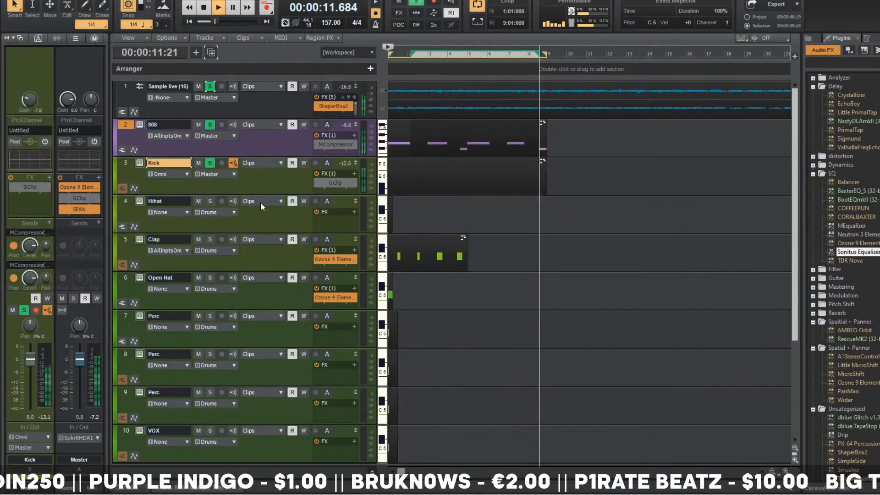
{"action": "left_click", "coordinate": [251, 217]}
{"action": "left_click", "coordinate": [210, 240]}
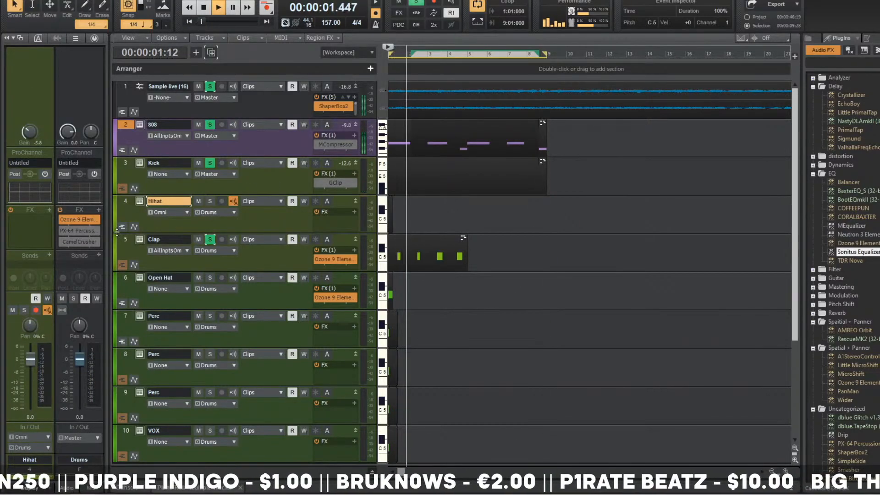
- Add the Drip effect to the 808 track, load its 808 preset during playback and move the plugin window aside
{"action": "left_click", "coordinate": [123, 122]}
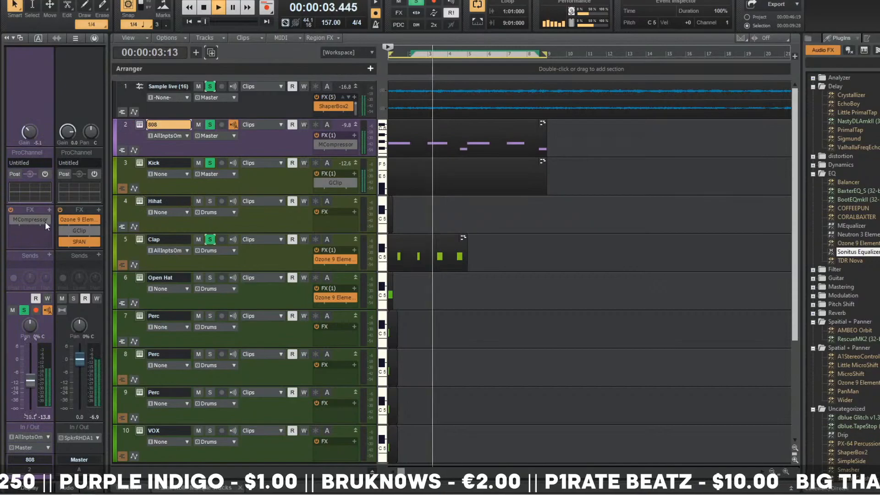
{"action": "key", "text": "space"}
{"action": "right_click", "coordinate": [48, 210]}
{"action": "mouse_move", "coordinate": [91, 219]}
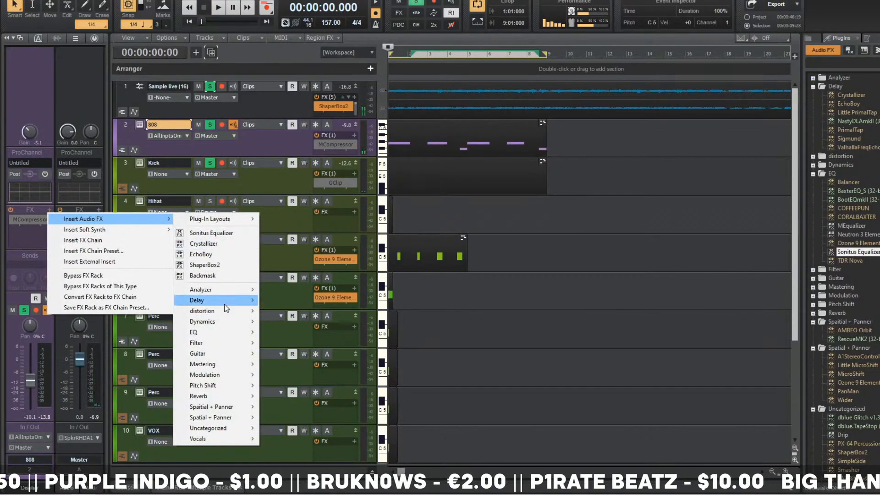
{"action": "mouse_move", "coordinate": [221, 428]}
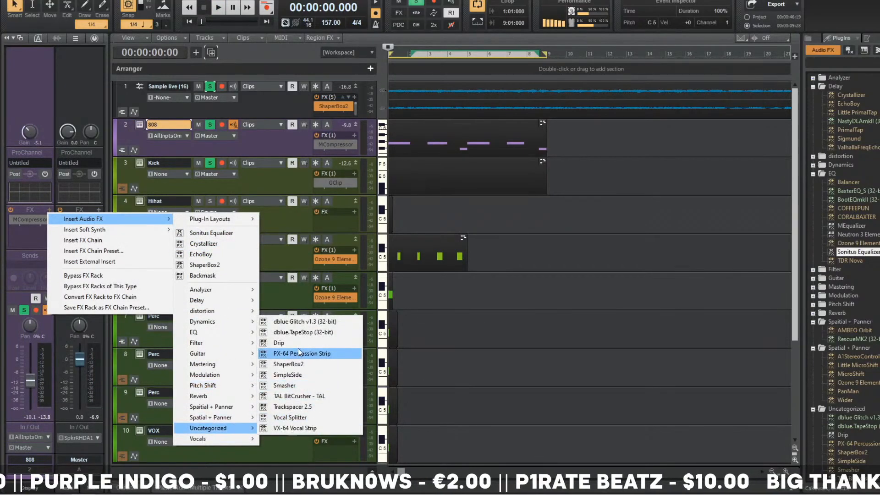
{"action": "left_click", "coordinate": [280, 343]}
{"action": "key", "text": "space"}
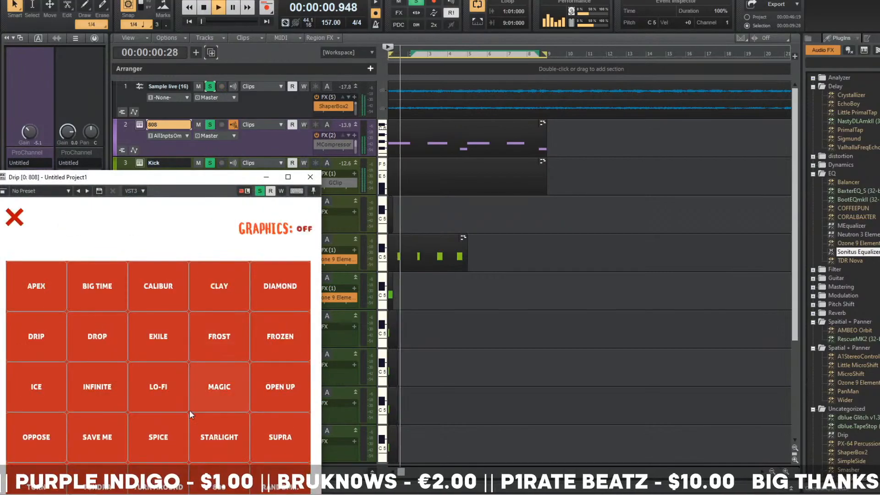
{"action": "left_click", "coordinate": [219, 482]}
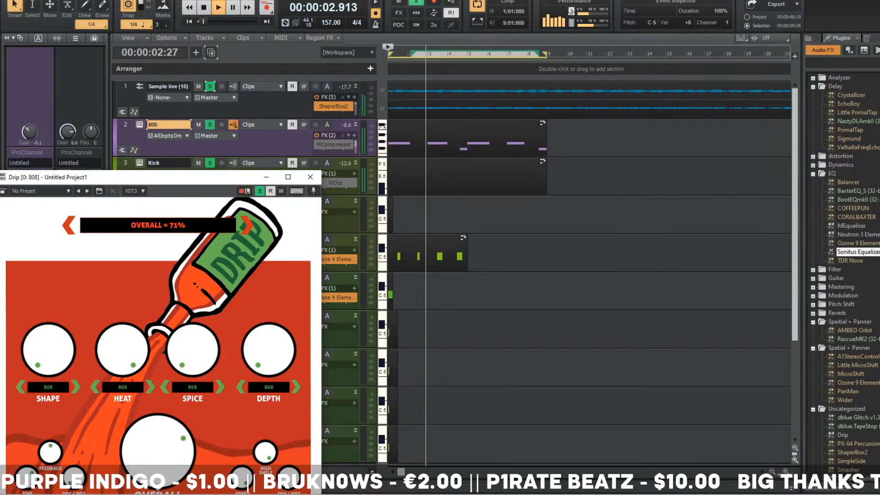
{"action": "left_click_drag", "start_coordinate": [204, 177], "coordinate": [512, 66]}
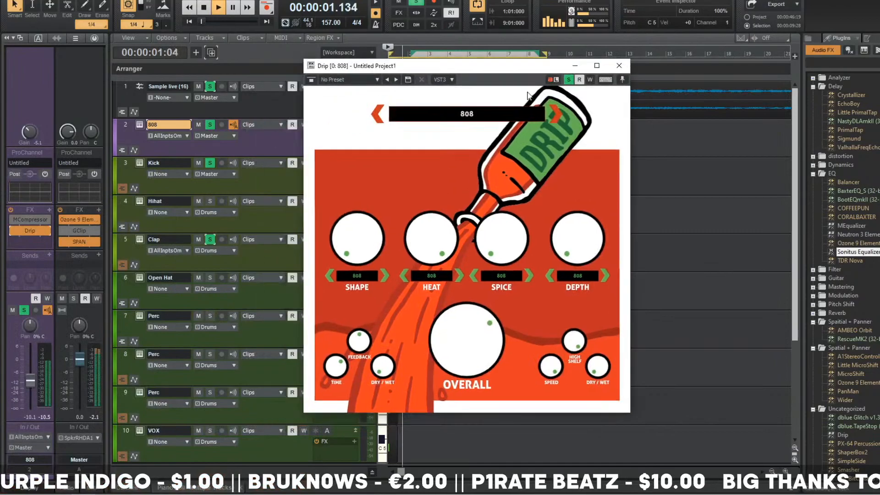
- Lower the 808 track's volume to about -16.6 dB during playback and close the Drip window
{"action": "left_click_drag", "start_coordinate": [30, 382], "coordinate": [30, 389]}
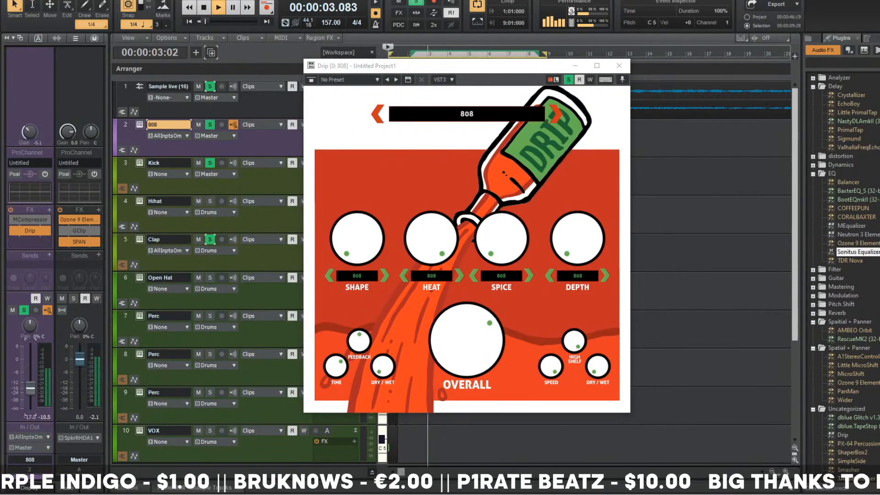
{"action": "left_click", "coordinate": [619, 65]}
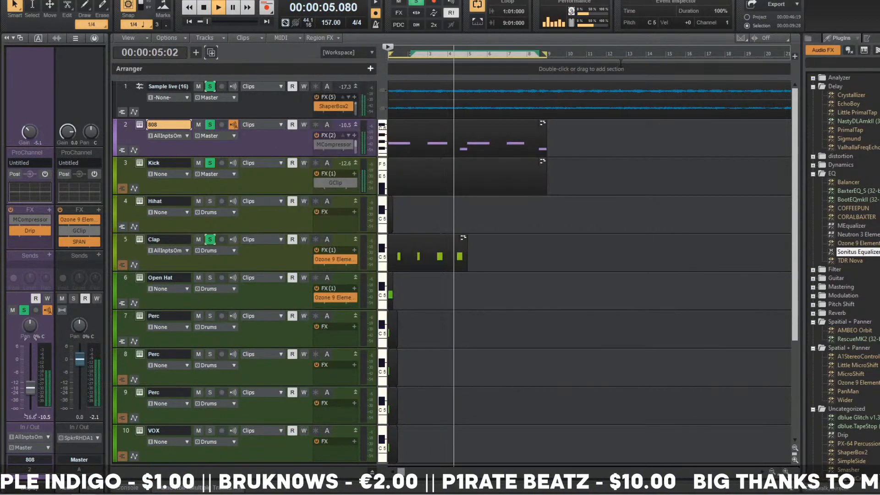
- Move all the 808 clip's C5 notes up one octave to C6, restarting playback and returning to the track view
{"action": "key", "text": "d"}
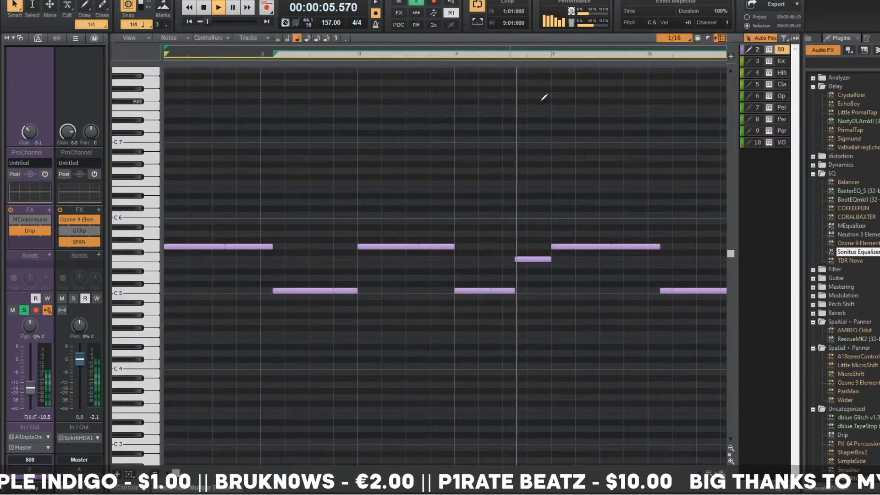
{"action": "left_click", "coordinate": [152, 308]}
{"action": "key", "text": "space"}
{"action": "key", "text": "space"}
{"action": "key", "text": "shift+Up"}
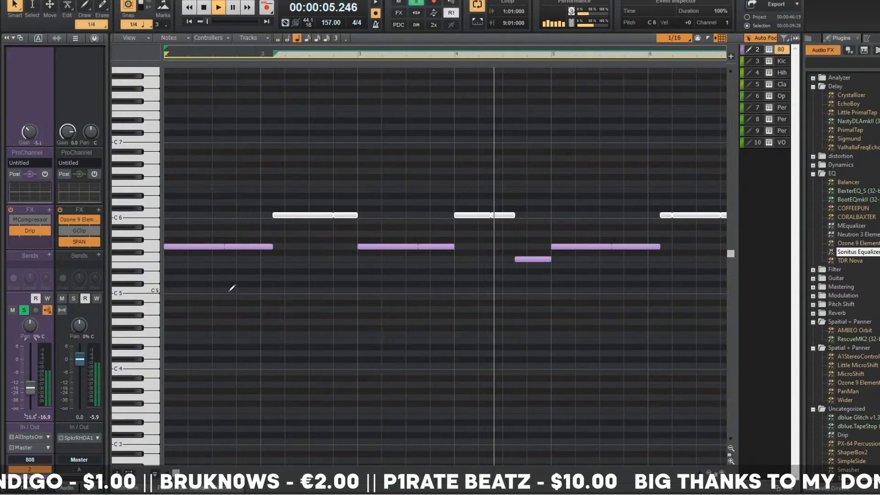
{"action": "key", "text": "d"}
{"action": "scroll", "coordinate": [419, 167], "scroll_direction": "down", "scroll_amount": 3}
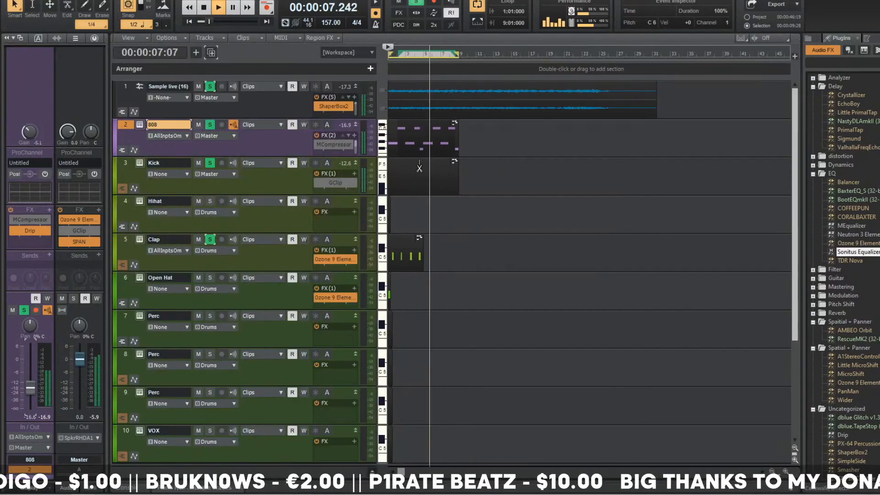
- Remove the solo from the Sample live track, leaving 808, Kick and Clap soloed during playback
{"action": "scroll", "coordinate": [419, 166], "scroll_direction": "up", "scroll_amount": 1}
{"action": "left_click", "coordinate": [210, 125]}
{"action": "left_click", "coordinate": [209, 86]}
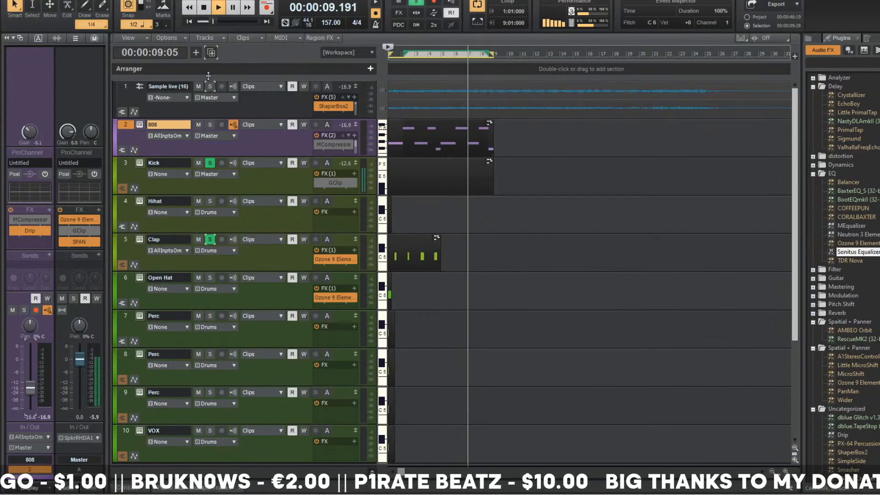
{"action": "left_click", "coordinate": [241, 183]}
{"action": "left_click", "coordinate": [210, 125]}
{"action": "left_click", "coordinate": [223, 141]}
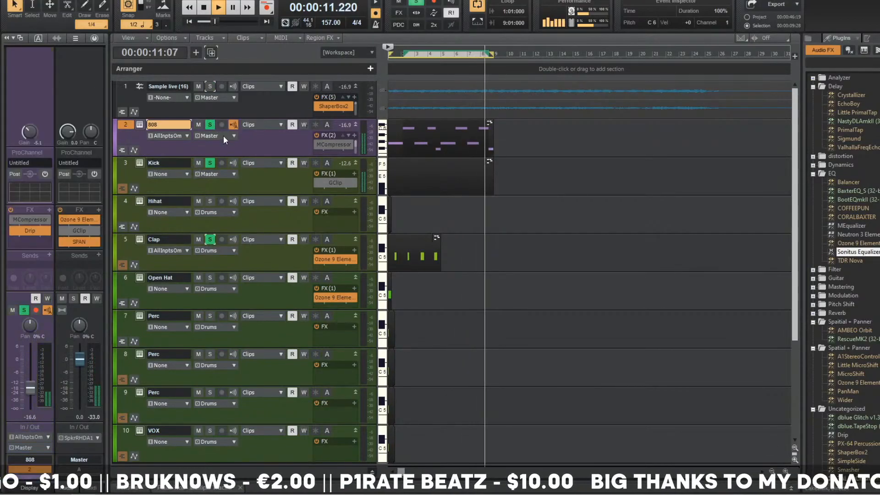
- Open the 808's sampler, bring its window fully into view and move the sample start to about 0.1 s during playback
{"action": "left_click", "coordinate": [139, 125]}
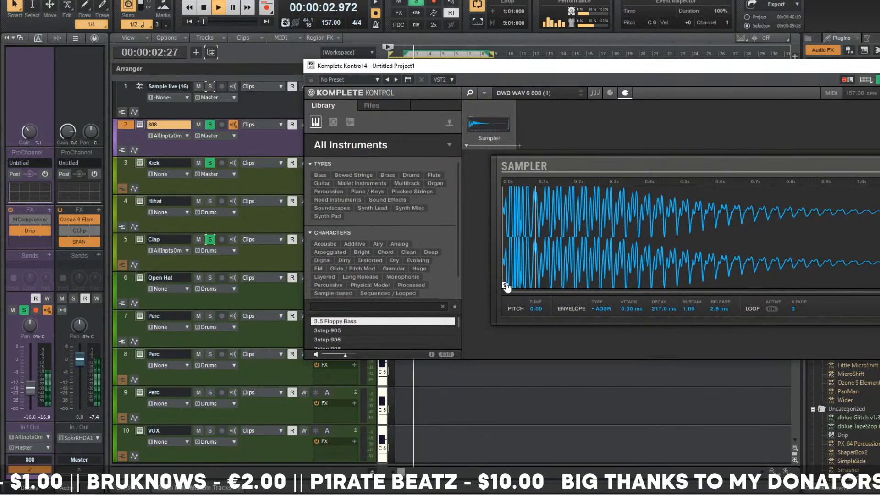
{"action": "left_click_drag", "start_coordinate": [507, 285], "coordinate": [523, 286]}
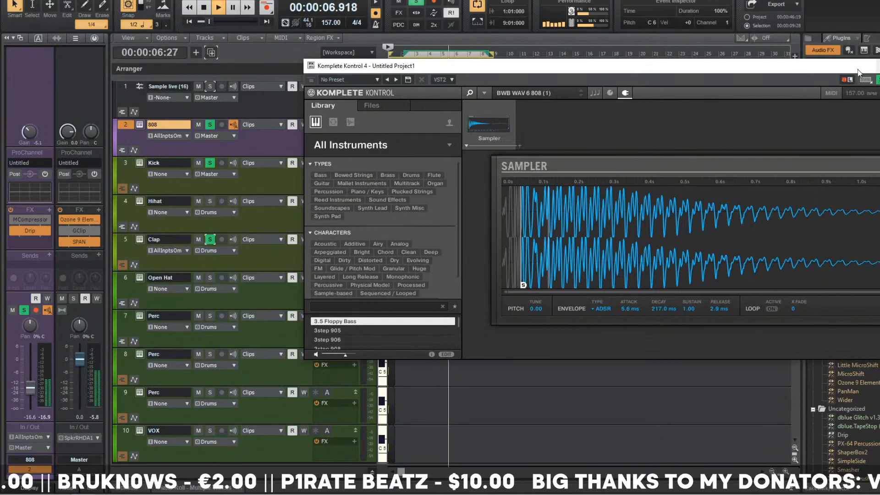
{"action": "left_click_drag", "start_coordinate": [858, 70], "coordinate": [693, 73]}
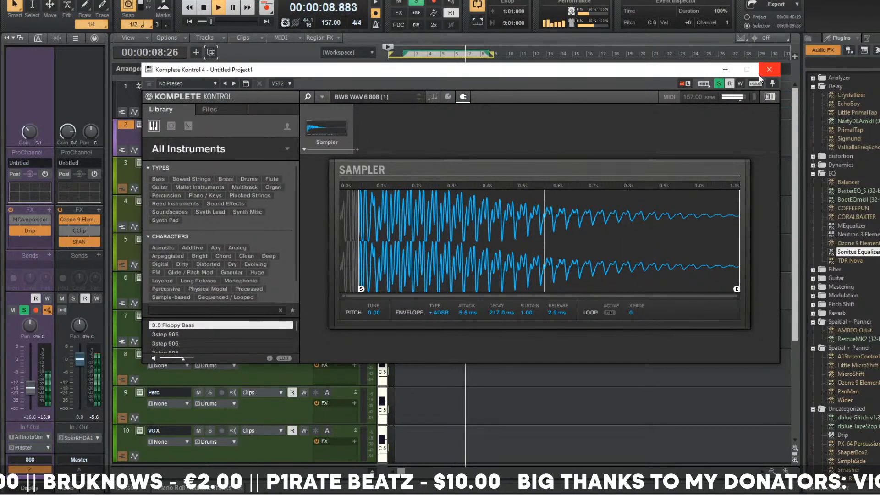
{"action": "left_click_drag", "start_coordinate": [359, 293], "coordinate": [378, 293]}
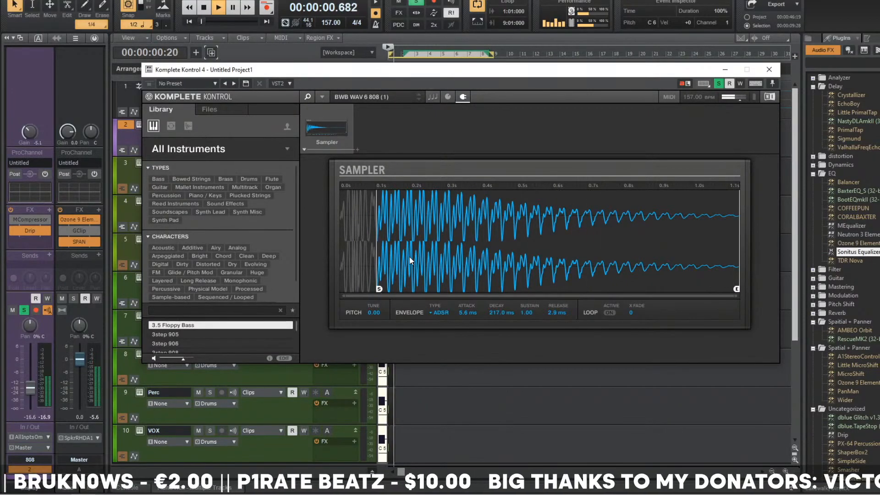
- Stop playback, reset the 808 sample start to about 0.04 s, play the beat again and close the sampler
{"action": "key", "text": "space"}
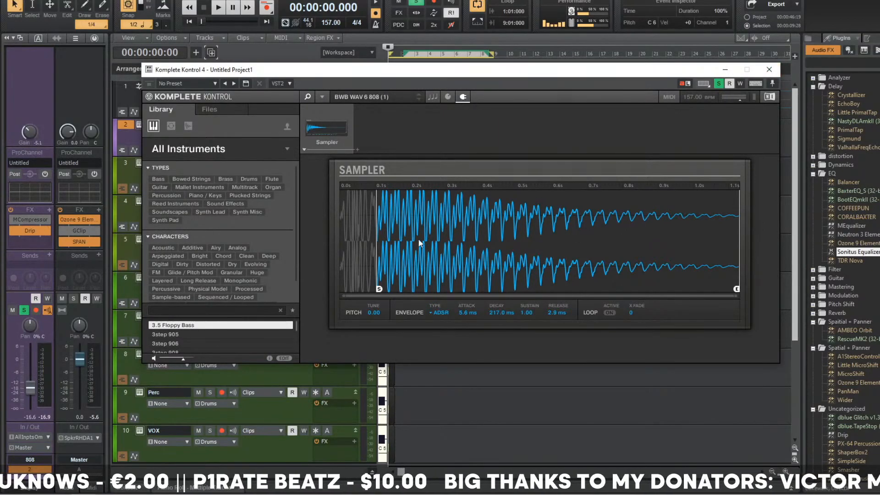
{"action": "scroll", "coordinate": [404, 241], "scroll_direction": "up", "scroll_amount": 4}
{"action": "scroll", "coordinate": [376, 248], "scroll_direction": "up", "scroll_amount": 3}
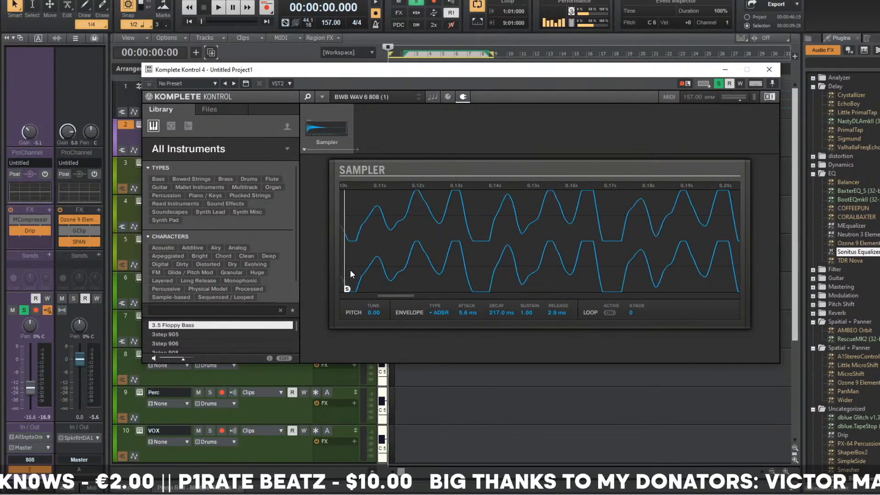
{"action": "left_click_drag", "start_coordinate": [346, 290], "coordinate": [366, 290]}
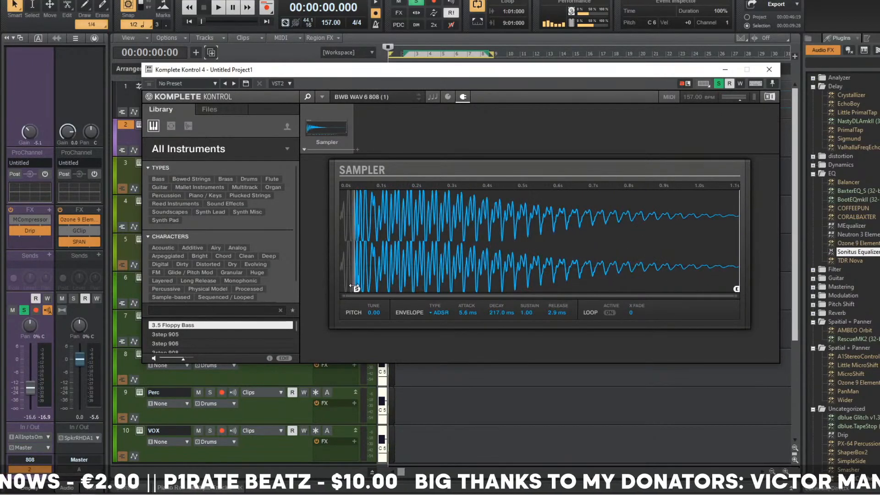
{"action": "scroll", "coordinate": [355, 282], "scroll_direction": "up", "scroll_amount": 6}
{"action": "key", "text": "space"}
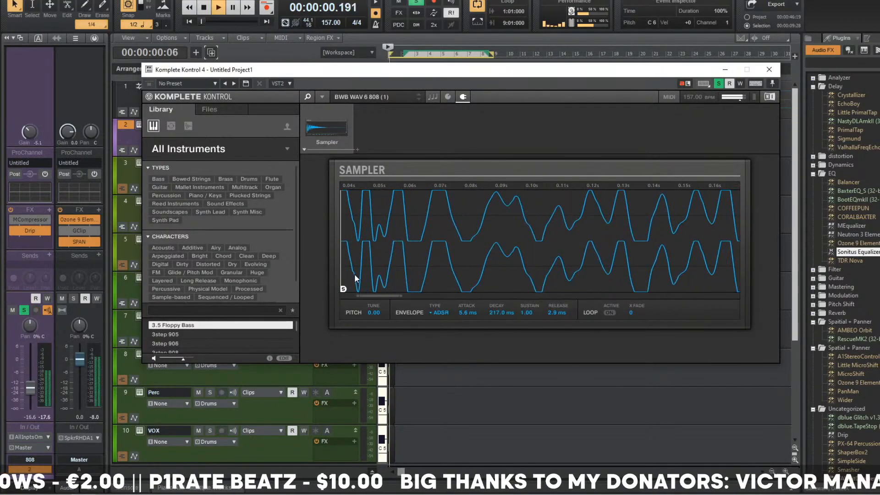
{"action": "left_click", "coordinate": [767, 69]}
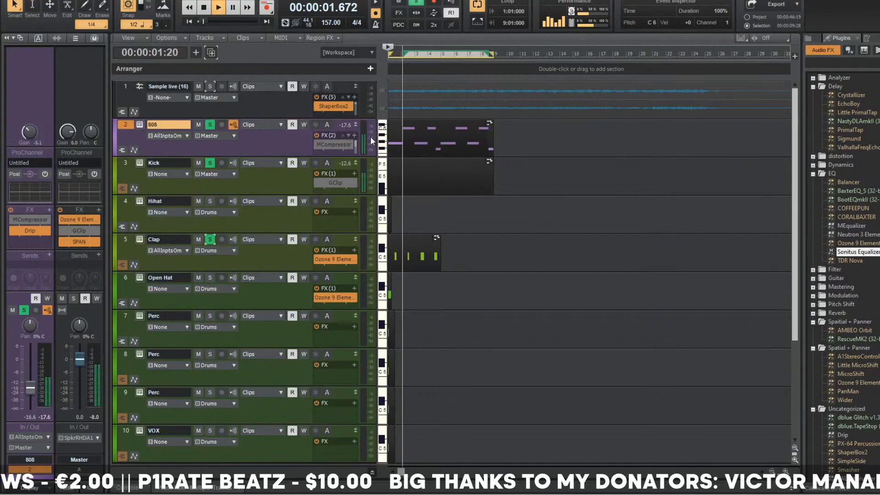
- Enable MCompressor on the 808 track, set its threshold to -14.7 dB while playing the beat, and close its window
{"action": "left_click", "coordinate": [281, 183]}
{"action": "key", "text": "space"}
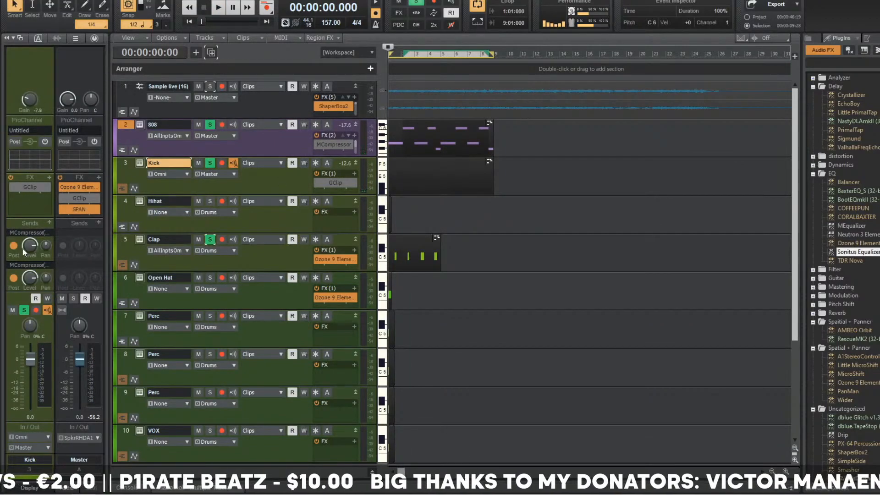
{"action": "left_click", "coordinate": [289, 152]}
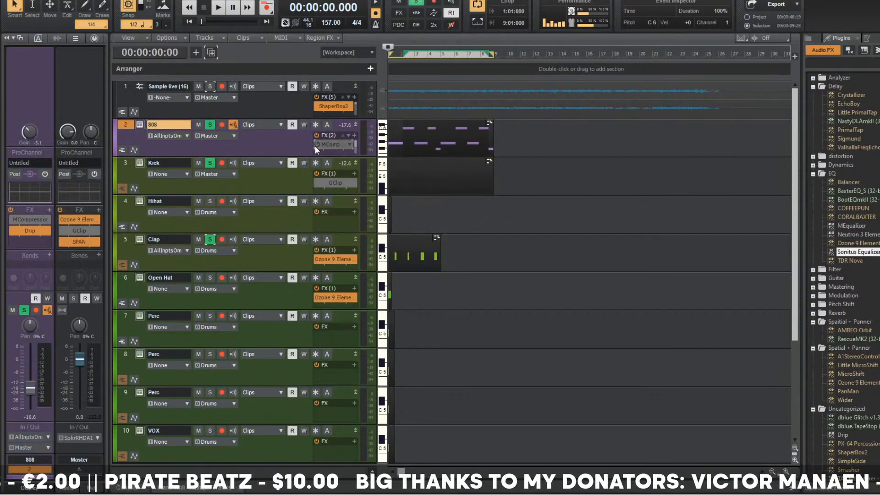
{"action": "double_click", "coordinate": [346, 147]}
{"action": "left_click_drag", "start_coordinate": [356, 78], "coordinate": [495, 128]}
{"action": "key", "text": "space"}
{"action": "left_click_drag", "start_coordinate": [365, 197], "coordinate": [365, 207]}
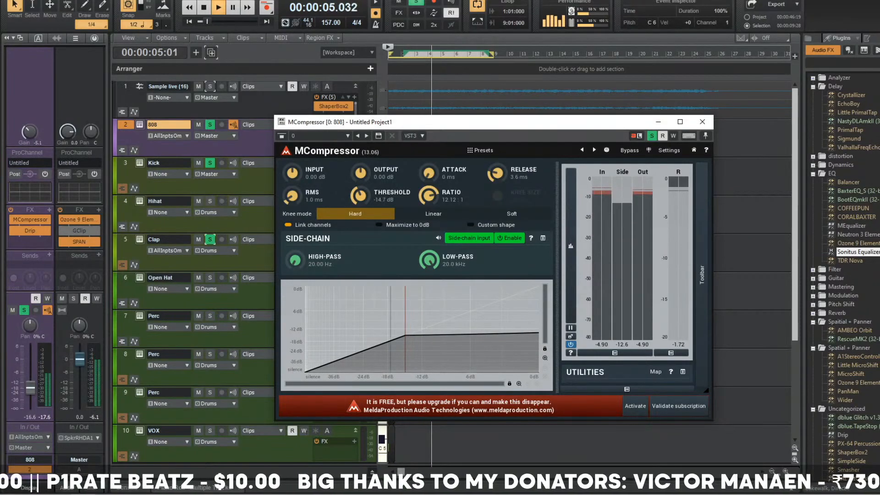
{"action": "key", "text": "space"}
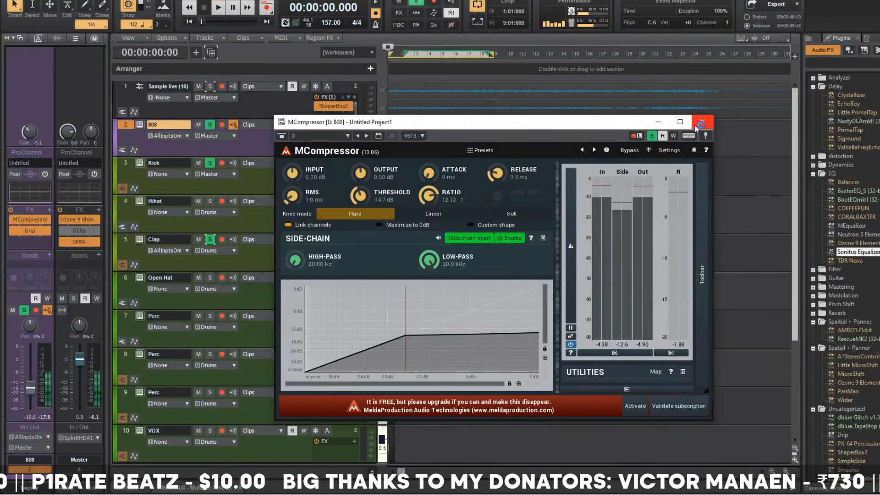
{"action": "left_click", "coordinate": [697, 127]}
- Audition kick samples in the Kick track's sampler and load BWB WAV 6 KICK (8).wav
{"action": "left_click", "coordinate": [249, 183]}
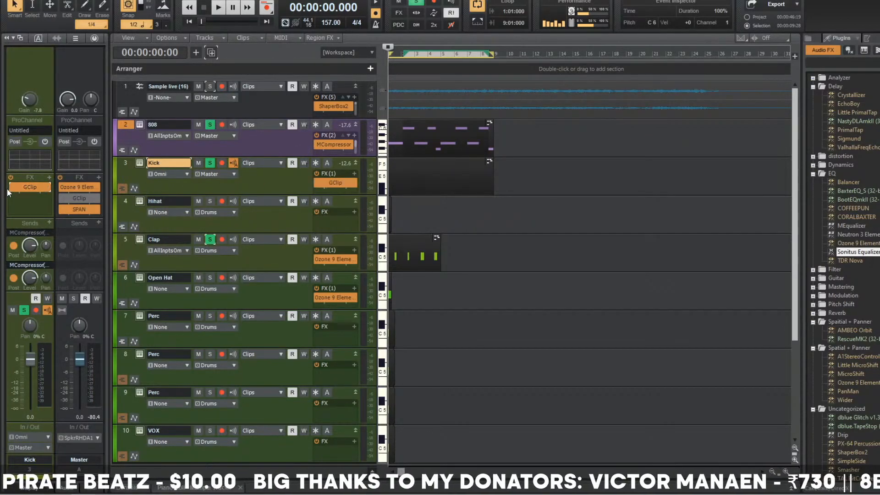
{"action": "left_click", "coordinate": [138, 164]}
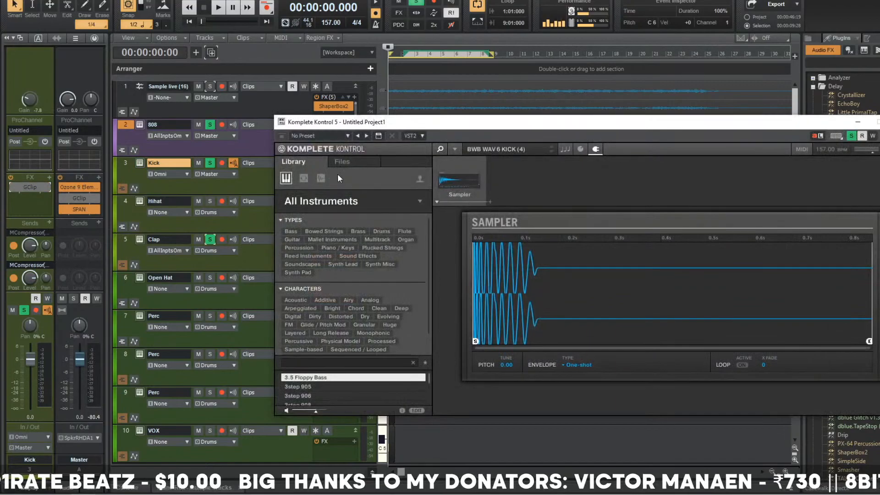
{"action": "left_click", "coordinate": [343, 162]}
{"action": "double_click", "coordinate": [348, 254]}
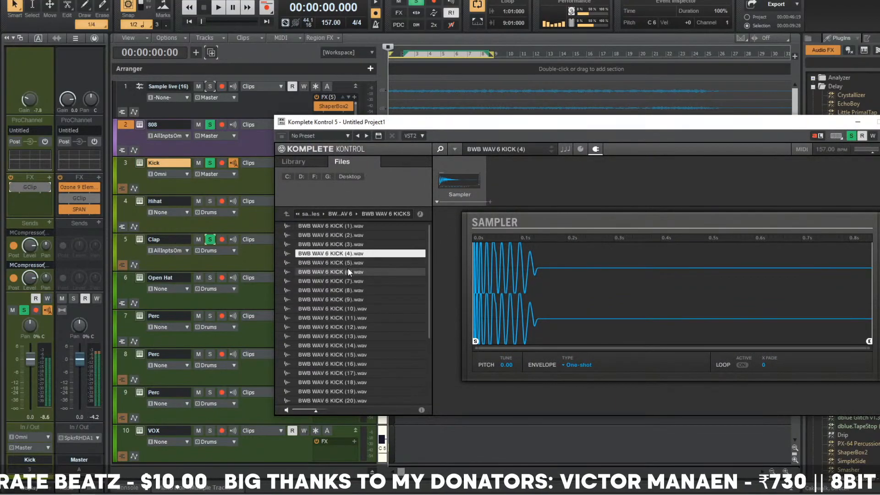
{"action": "left_click", "coordinate": [348, 269]}
{"action": "left_click", "coordinate": [347, 264]}
{"action": "left_click", "coordinate": [353, 294]}
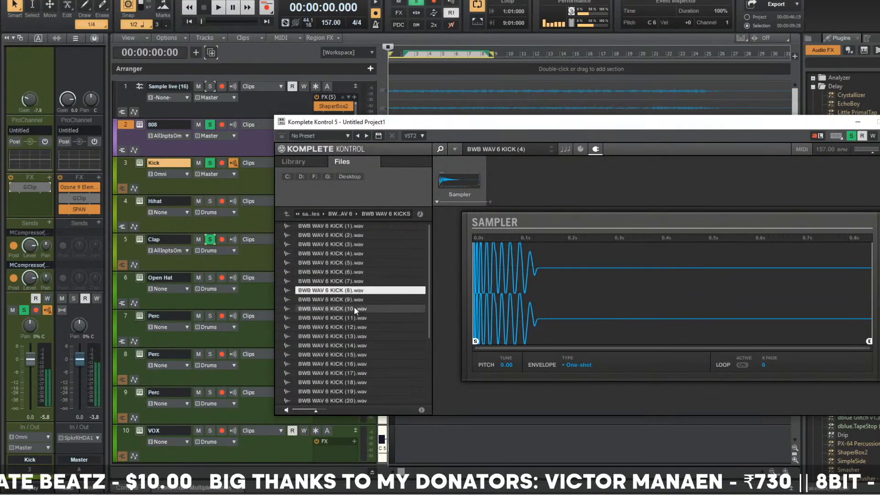
{"action": "left_click", "coordinate": [357, 300]}
{"action": "left_click", "coordinate": [357, 292]}
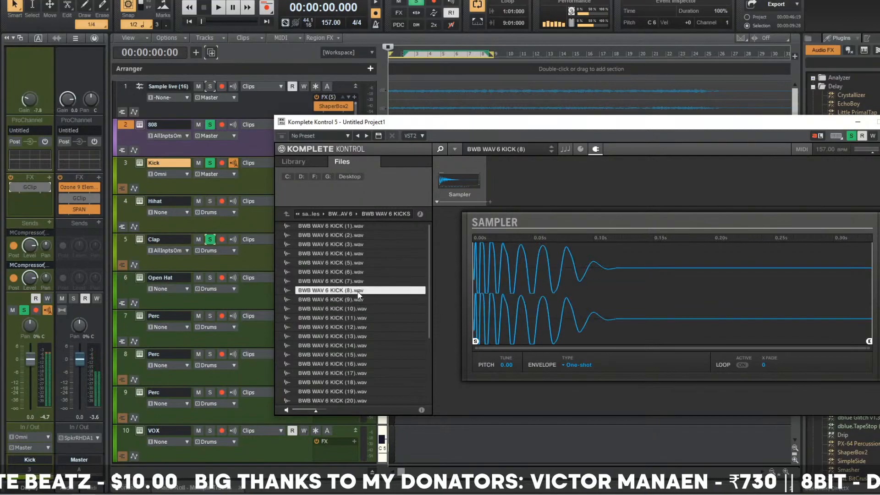
- Play the beat with the new kick, close the sampler, solo the Sample live track again and restart from the beginning
{"action": "key", "text": "space"}
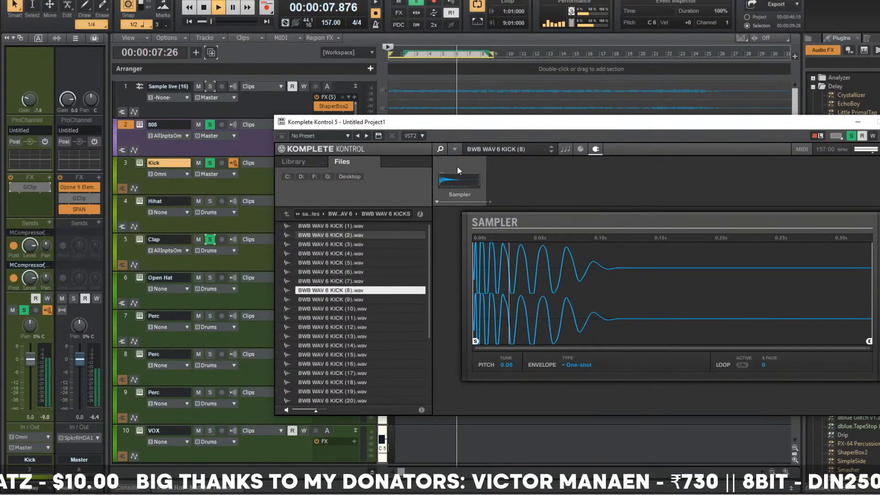
{"action": "key", "text": "ctrl+F4"}
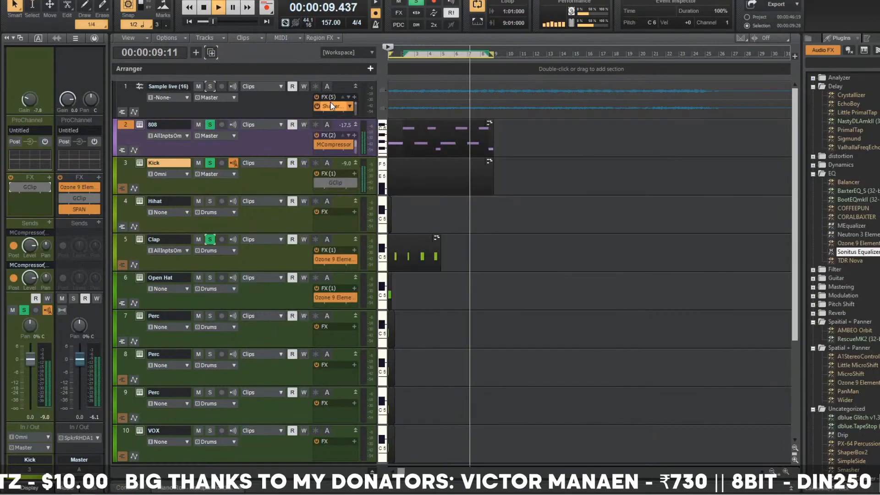
{"action": "left_click", "coordinate": [212, 88]}
{"action": "key", "text": "w"}
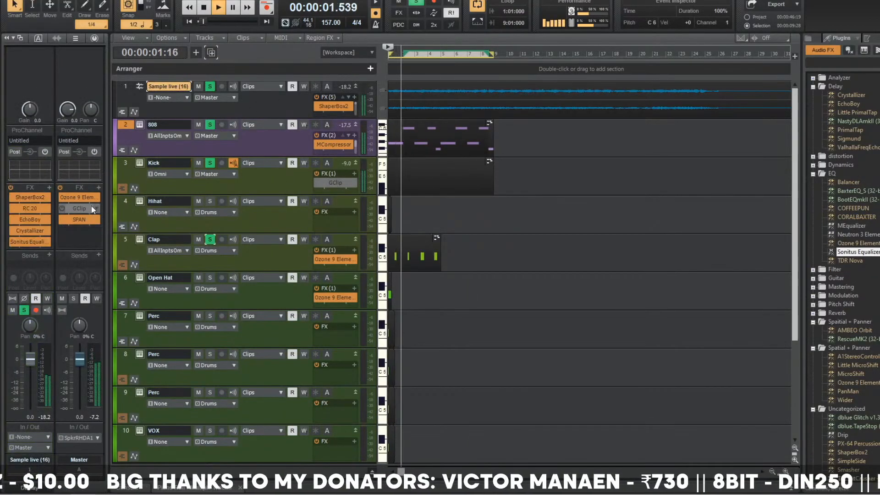
- Place the Melody bus's MCompressor at the end of the Sample live track's effects chain
{"action": "key", "text": "d"}
{"action": "key", "text": "shift+d"}
{"action": "scroll", "coordinate": [708, 194], "scroll_direction": "down", "scroll_amount": 2}
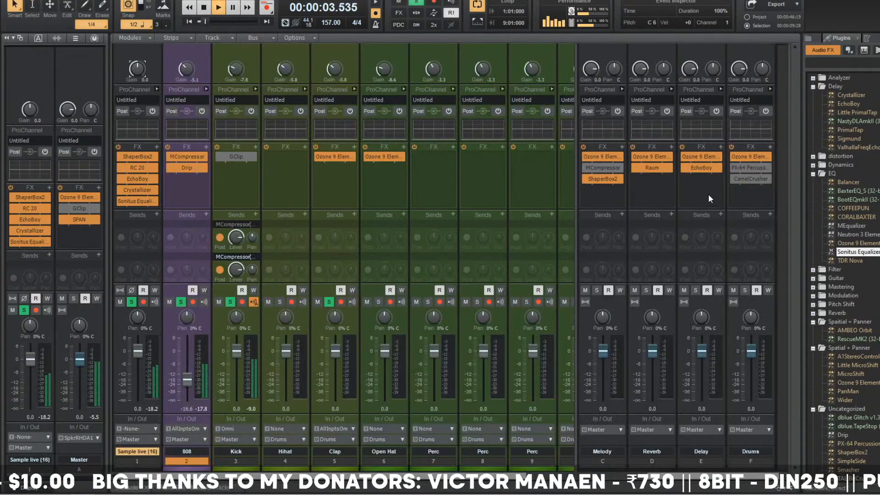
{"action": "left_click", "coordinate": [604, 169]}
{"action": "key", "text": "d"}
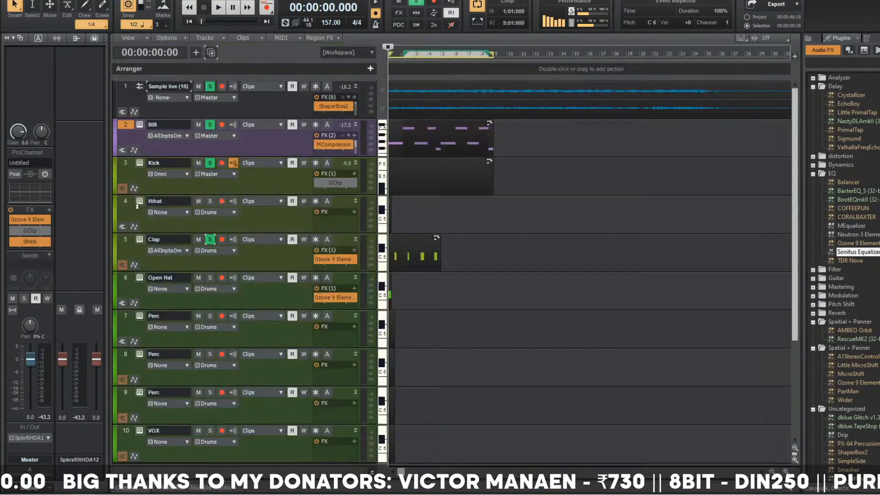
{"action": "left_click", "coordinate": [272, 107]}
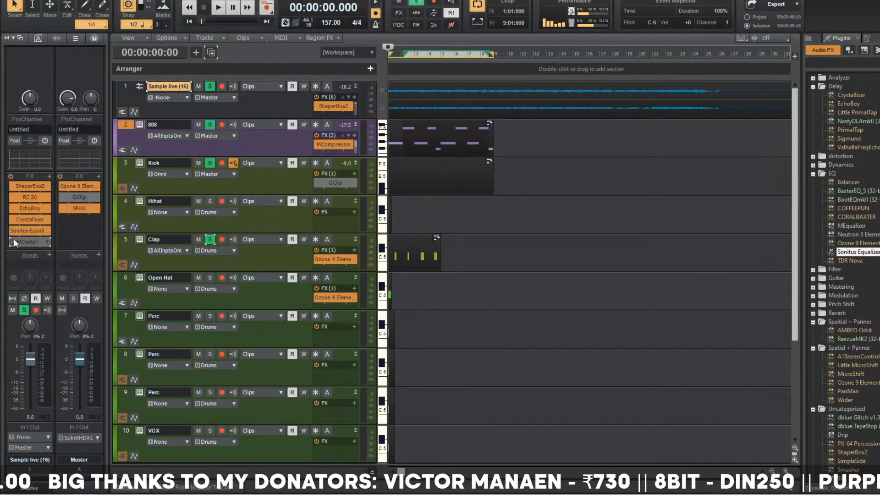
- Enable the Sample live track's MCompressor and set its threshold to -24.2 dB while the beat plays
{"action": "left_click", "coordinate": [248, 176]}
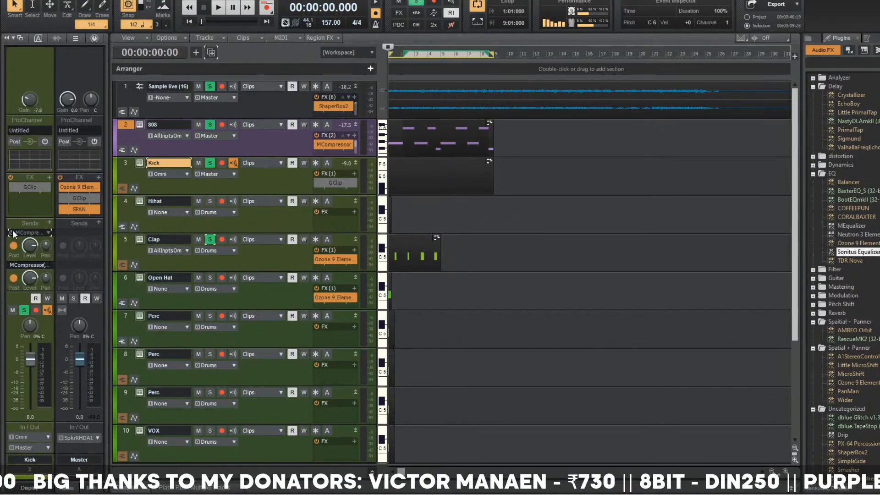
{"action": "key", "text": "space"}
{"action": "left_click", "coordinate": [232, 115]}
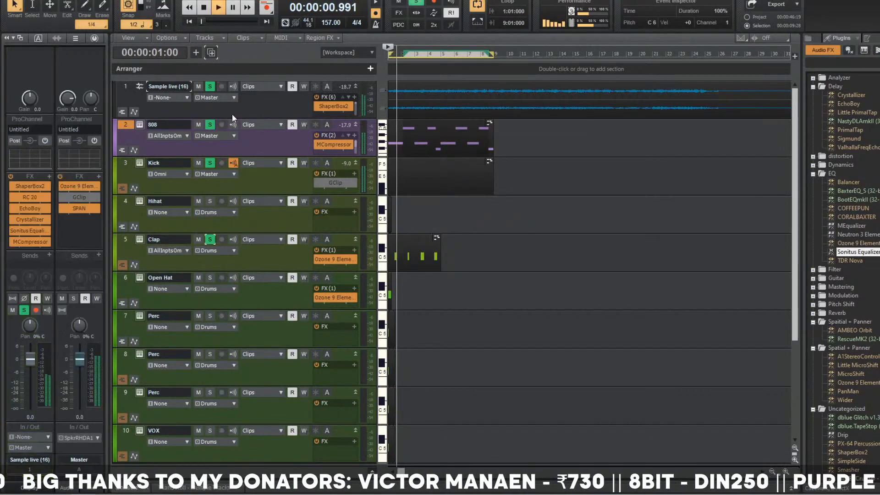
{"action": "double_click", "coordinate": [32, 242]}
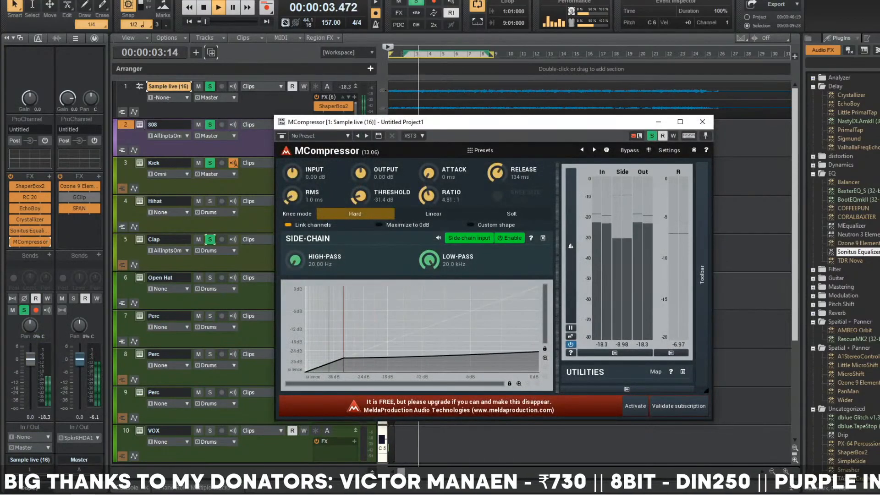
{"action": "left_click_drag", "start_coordinate": [360, 197], "coordinate": [361, 185]}
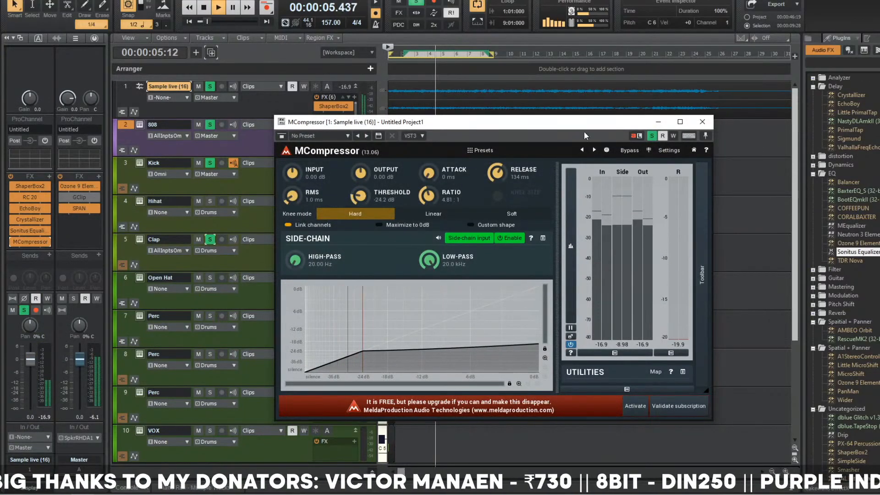
- Set the Sample live track's MCompressor release to 45 ms and close the compressor
{"action": "left_click_drag", "start_coordinate": [497, 173], "coordinate": [497, 191]}
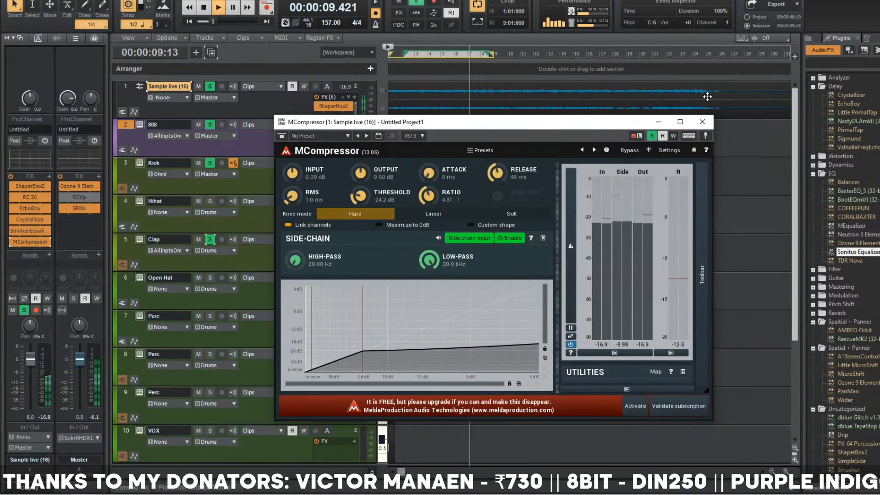
{"action": "left_click", "coordinate": [257, 140]}
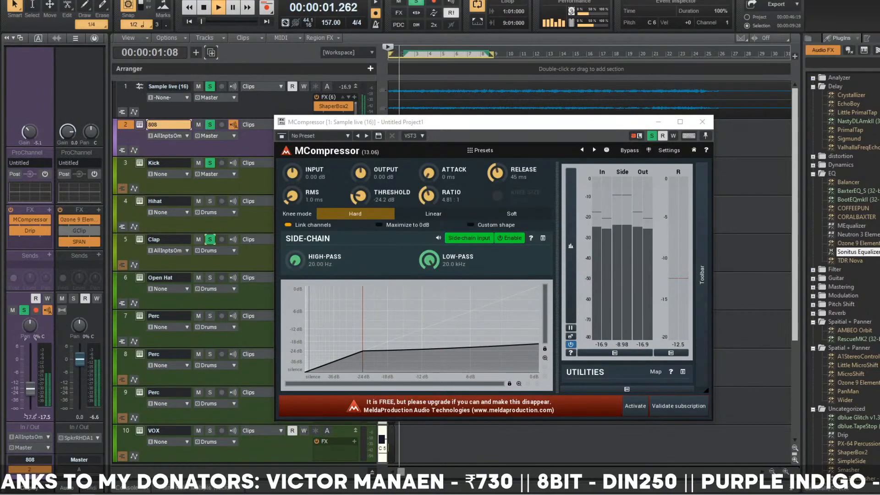
{"action": "left_click", "coordinate": [702, 122]}
- Set the Kick track's GClip to a gain of 4.3 dB and a clip level of 40 %, and close the plugin
{"action": "left_click", "coordinate": [326, 184]}
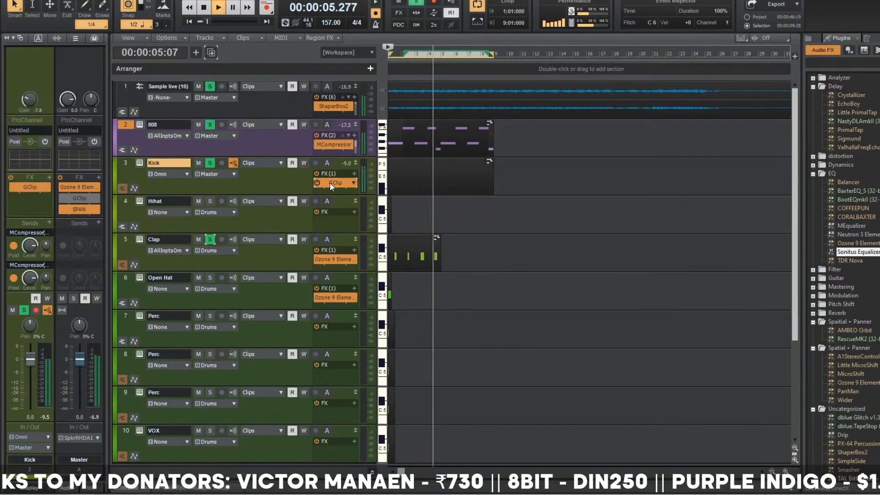
{"action": "double_click", "coordinate": [329, 183]}
{"action": "left_click_drag", "start_coordinate": [305, 289], "coordinate": [309, 270]}
{"action": "left_click_drag", "start_coordinate": [334, 276], "coordinate": [331, 309]}
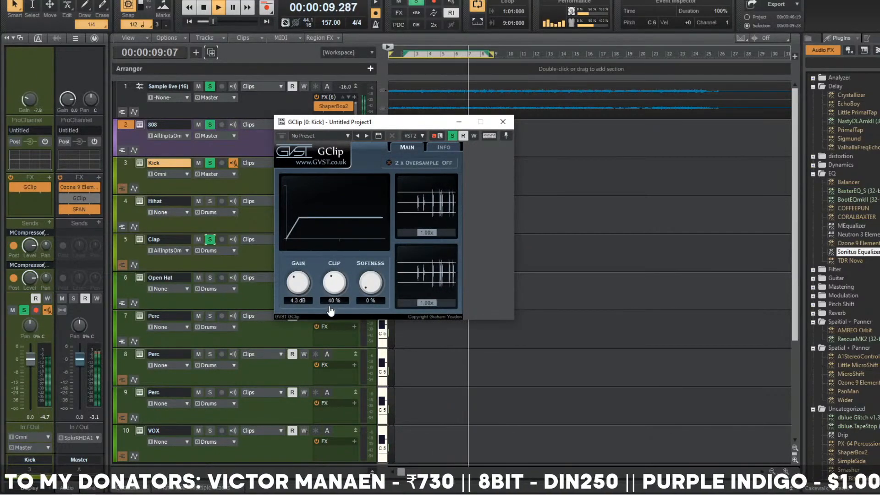
{"action": "left_click", "coordinate": [503, 122]}
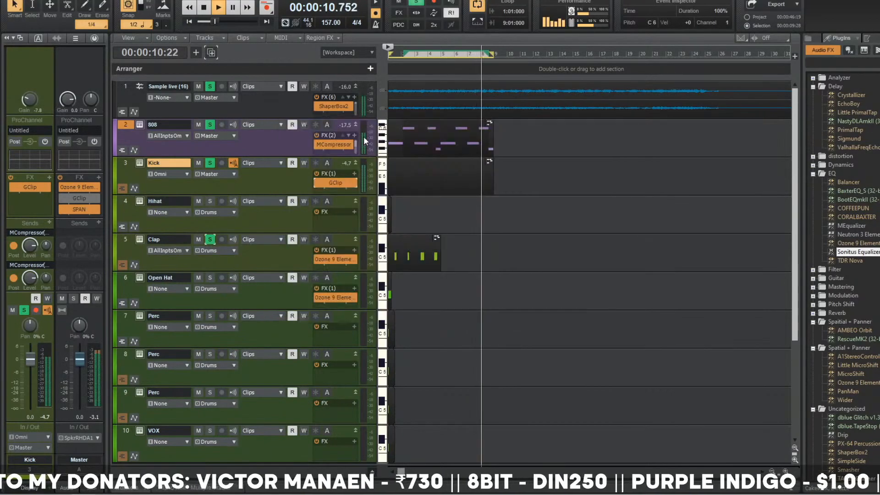
{"action": "left_click", "coordinate": [285, 141]}
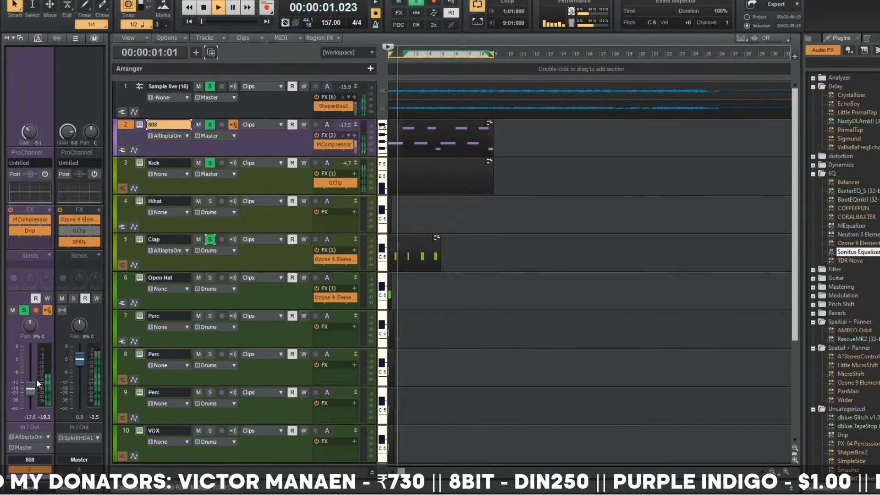
{"action": "key", "text": "d"}
{"action": "left_click", "coordinate": [249, 249]}
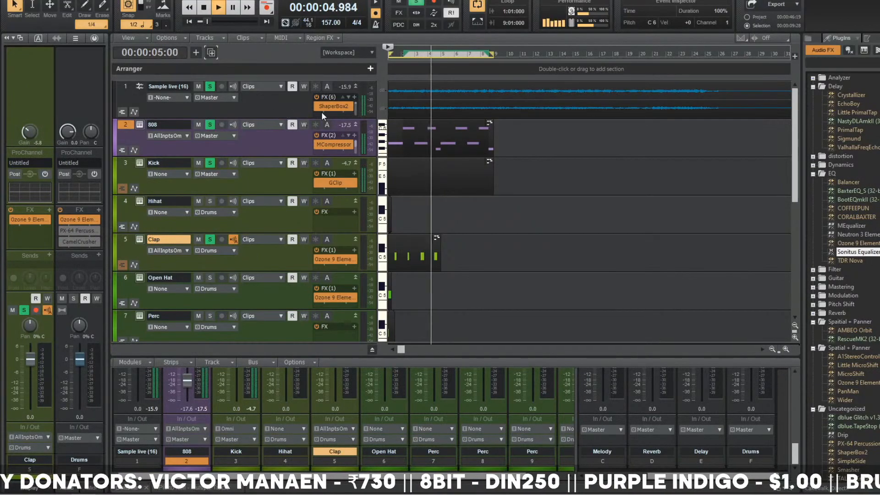
{"action": "key", "text": "space"}
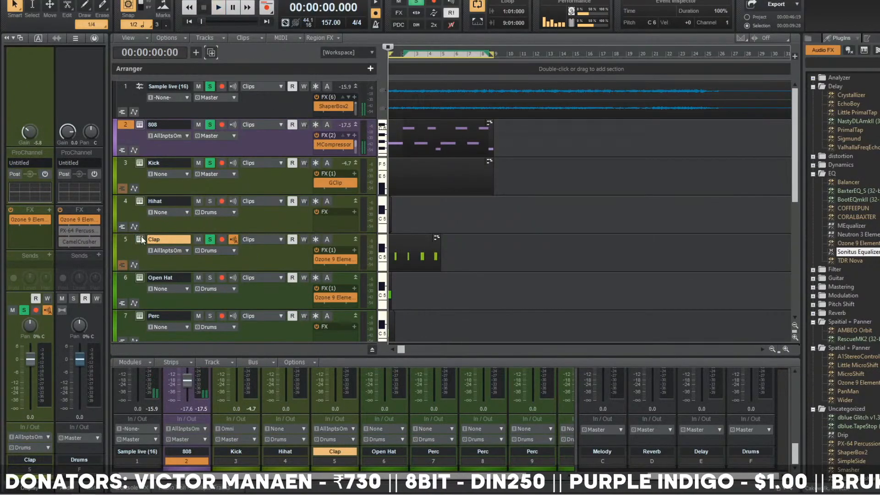
{"action": "left_click", "coordinate": [140, 241]}
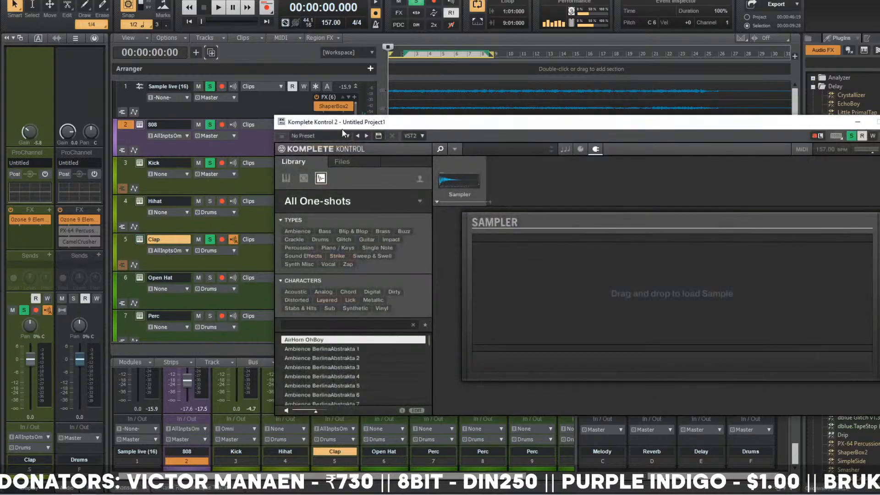
- Open the 808 track's sampler, start playback and browse its files to the samples folder on drive F
{"action": "left_click", "coordinate": [232, 142]}
{"action": "left_click", "coordinate": [139, 124]}
{"action": "key", "text": "space"}
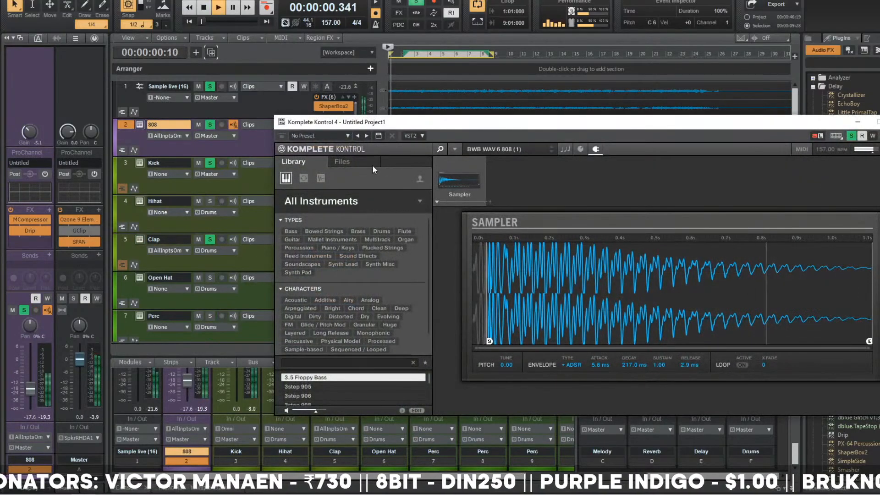
{"action": "left_click", "coordinate": [342, 162]}
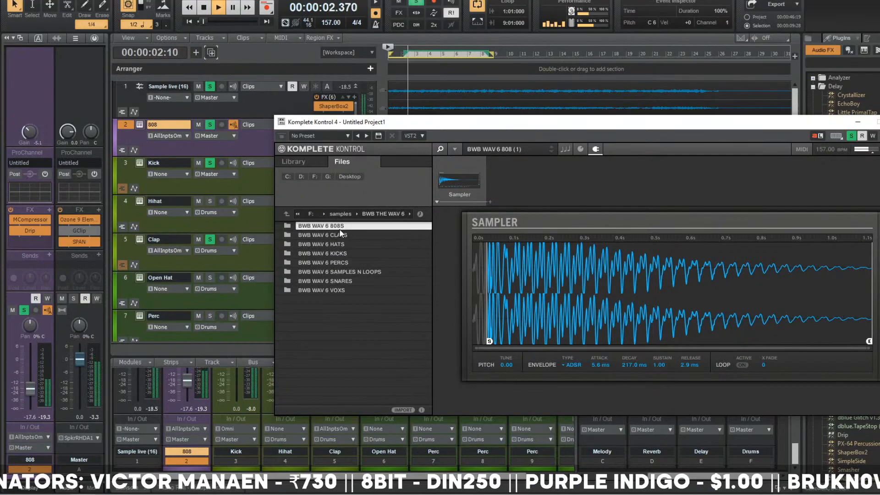
{"action": "double_click", "coordinate": [338, 227]}
{"action": "left_click", "coordinate": [338, 214]}
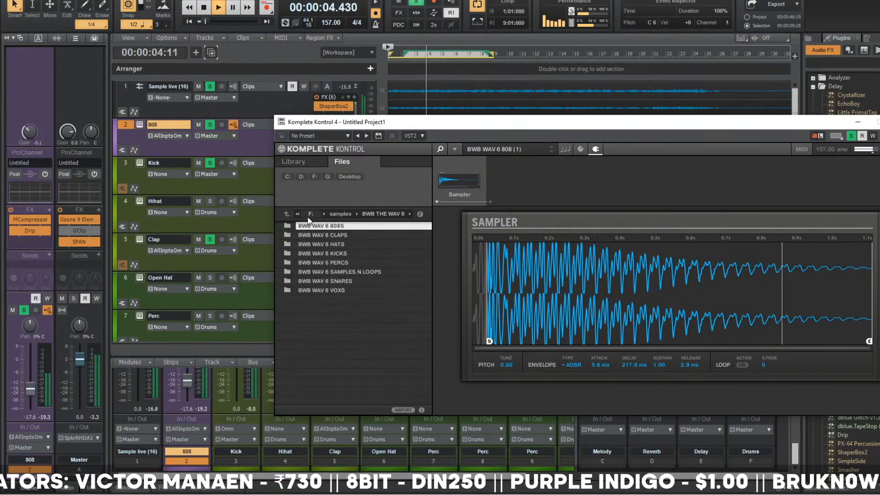
{"action": "left_click", "coordinate": [312, 214]}
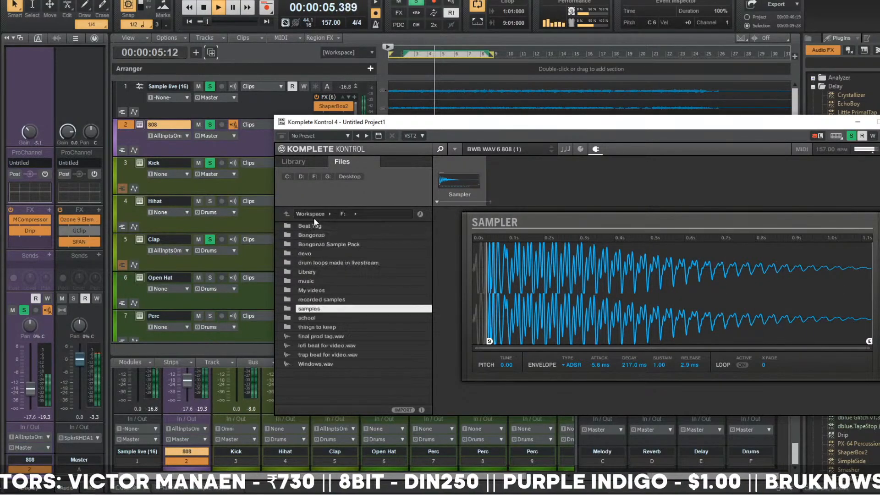
{"action": "double_click", "coordinate": [326, 309]}
- Load NTPB - 808 (Battle).wav from the 808's folder of the LEGACY Drumkit into the 808 sampler
{"action": "scroll", "coordinate": [334, 314], "scroll_direction": "down", "scroll_amount": 6}
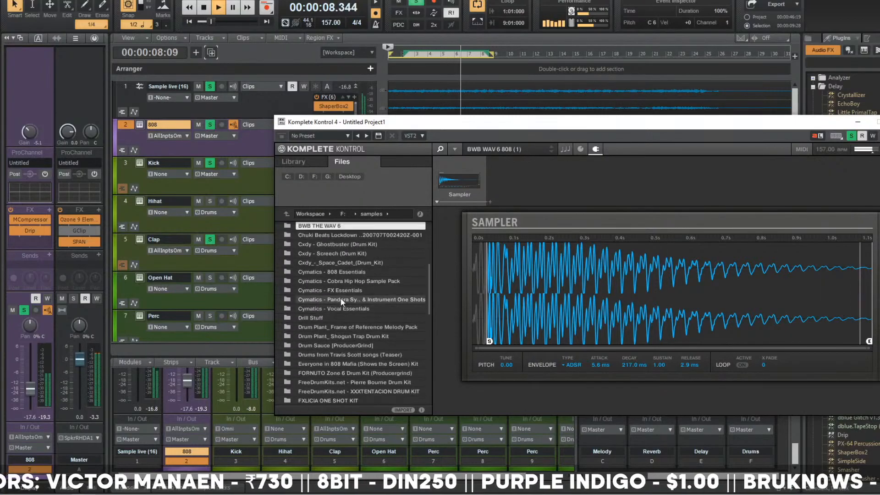
{"action": "scroll", "coordinate": [342, 316], "scroll_direction": "down", "scroll_amount": 3}
{"action": "double_click", "coordinate": [342, 338]}
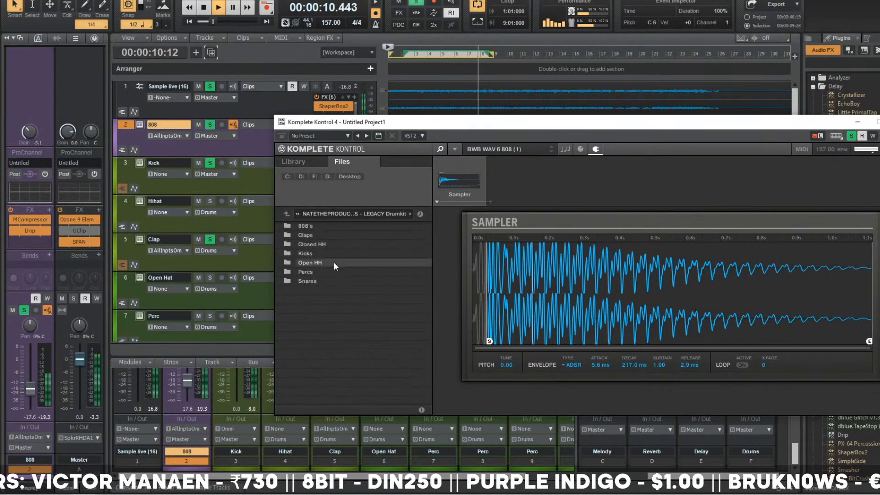
{"action": "double_click", "coordinate": [331, 225]}
{"action": "double_click", "coordinate": [331, 225]}
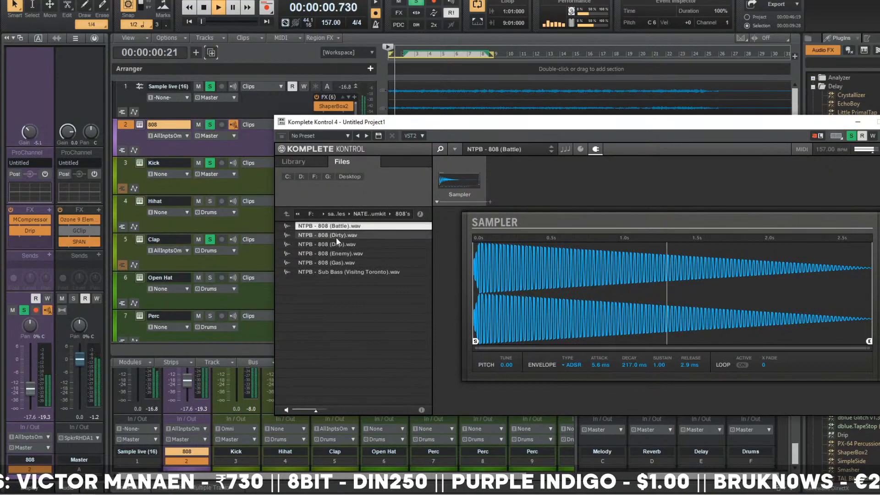
- Tune the 808 sample's pitch to 7.00 while the beat plays and put the sampler window away
{"action": "scroll", "coordinate": [504, 365], "scroll_direction": "up", "scroll_amount": 8}
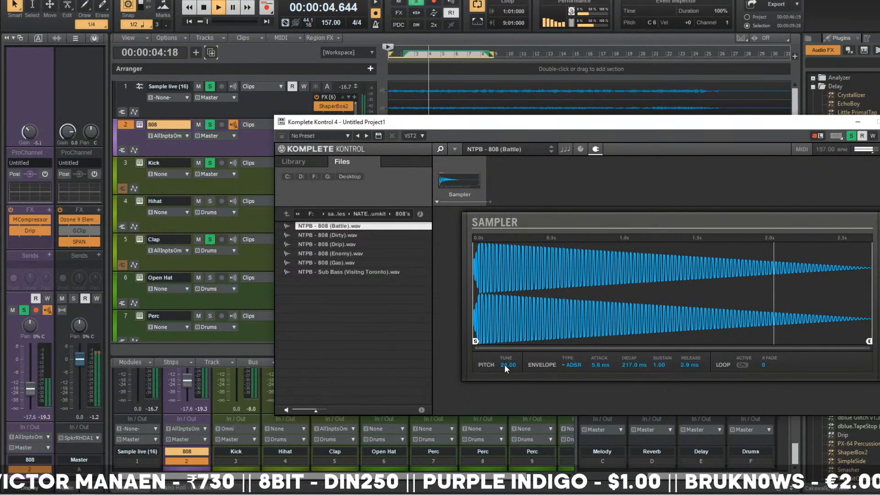
{"action": "scroll", "coordinate": [504, 365], "scroll_direction": "down", "scroll_amount": 3}
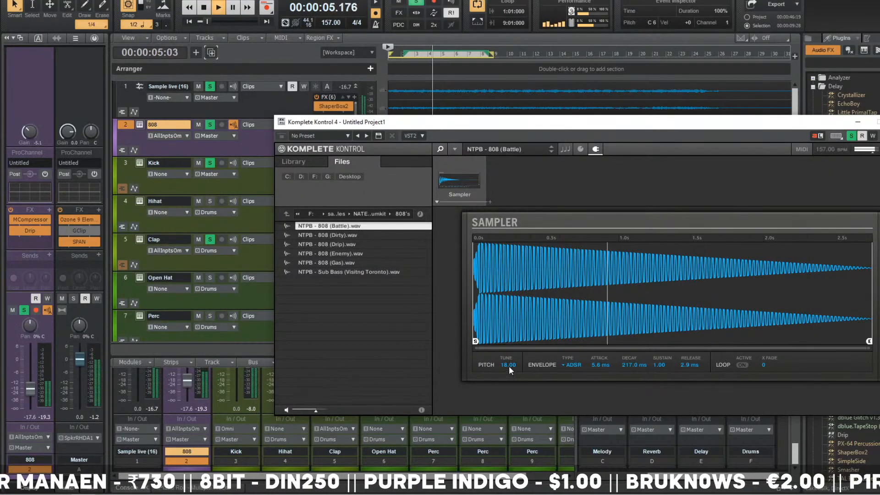
{"action": "scroll", "coordinate": [509, 366], "scroll_direction": "down", "scroll_amount": 8}
{"action": "scroll", "coordinate": [509, 366], "scroll_direction": "down", "scroll_amount": 4}
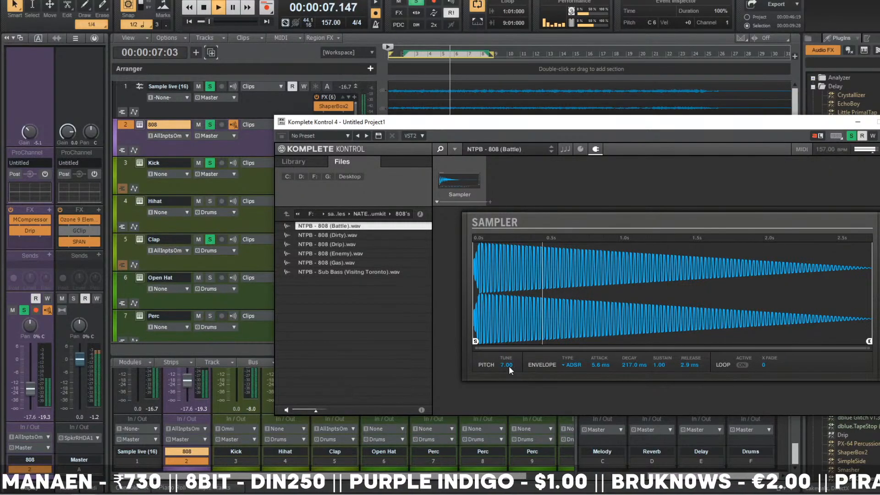
{"action": "left_click", "coordinate": [857, 122]}
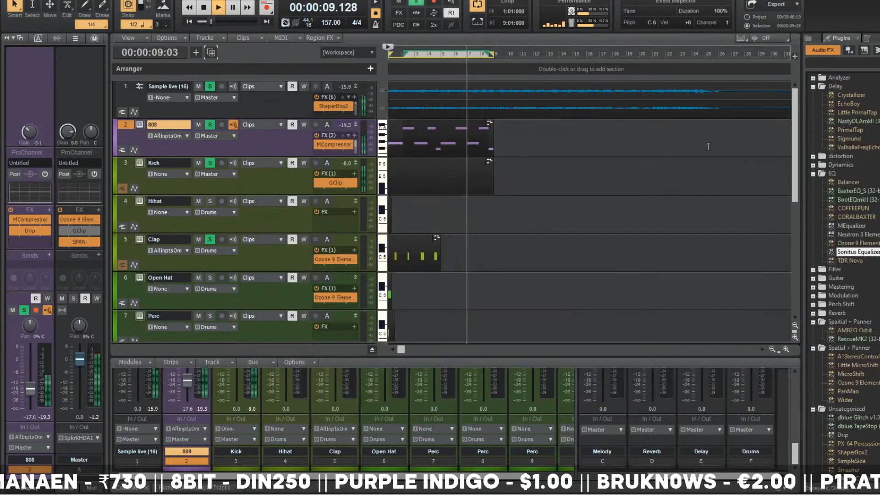
- Move the 808 clip's upper notes down one octave in the maximised piano roll and return to the track view
{"action": "double_click", "coordinate": [467, 132]}
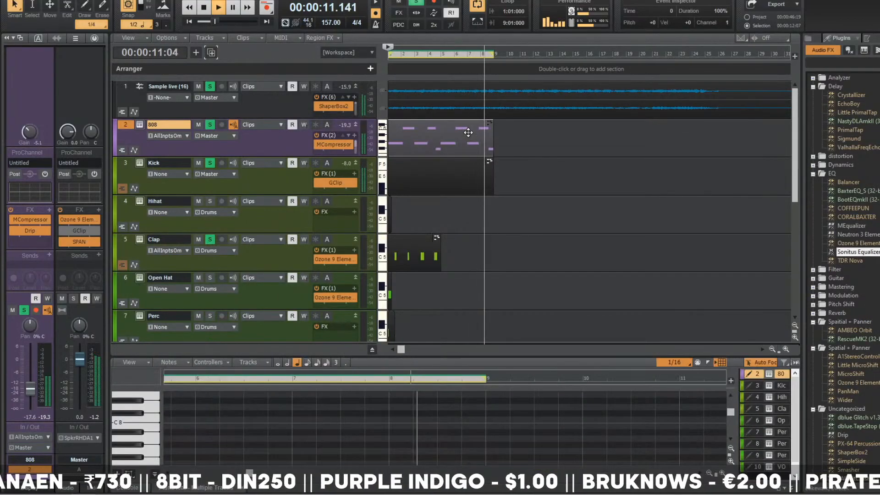
{"action": "key", "text": "shift+d"}
{"action": "left_click", "coordinate": [450, 229]}
{"action": "left_click_drag", "start_coordinate": [606, 230], "coordinate": [64, 256]}
{"action": "left_click", "coordinate": [153, 248]}
{"action": "key", "text": "shift+Down"}
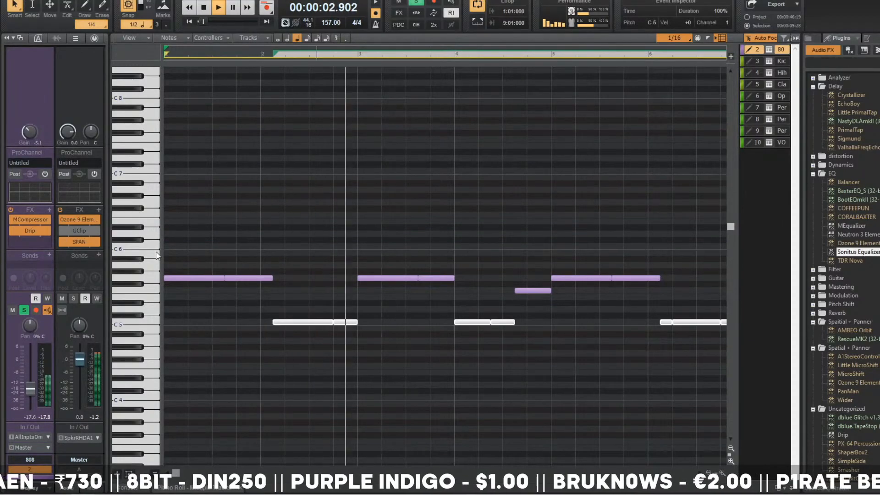
{"action": "key", "text": "d"}
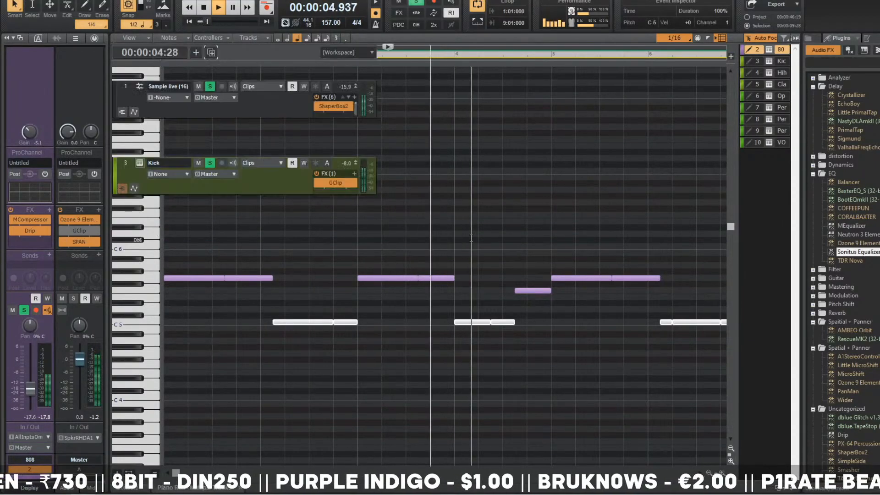
- Transpose the Sample live and 808 clips down together, including the audio, and lower the 808 track's volume to about -21.0 dB
{"action": "scroll", "coordinate": [471, 238], "scroll_direction": "down", "scroll_amount": 1}
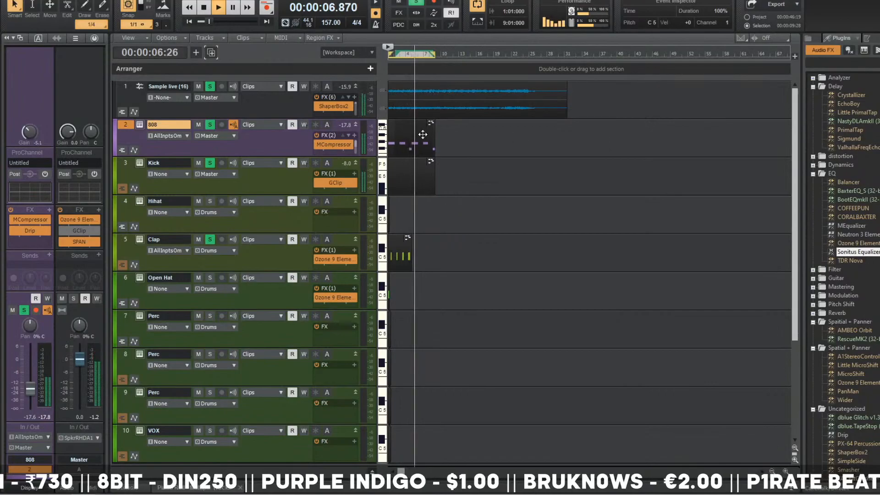
{"action": "left_click_drag", "start_coordinate": [614, 133], "coordinate": [389, 99]}
{"action": "key", "text": "t"}
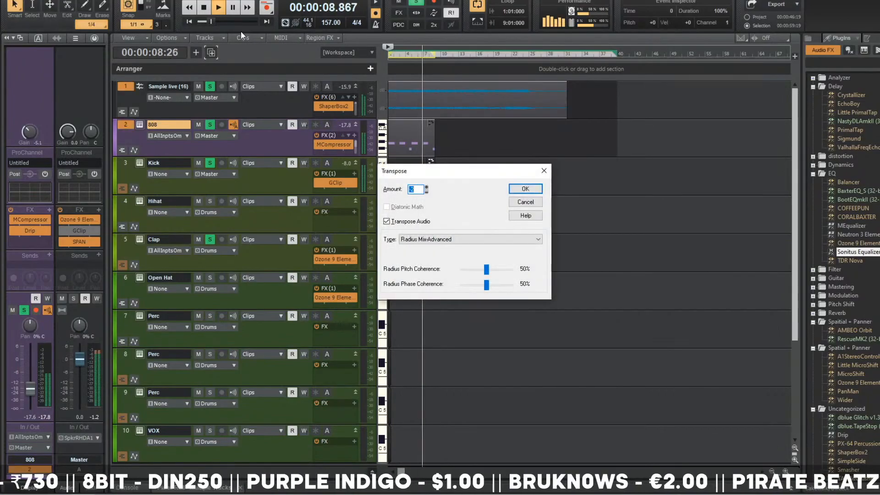
{"action": "key", "text": "Return"}
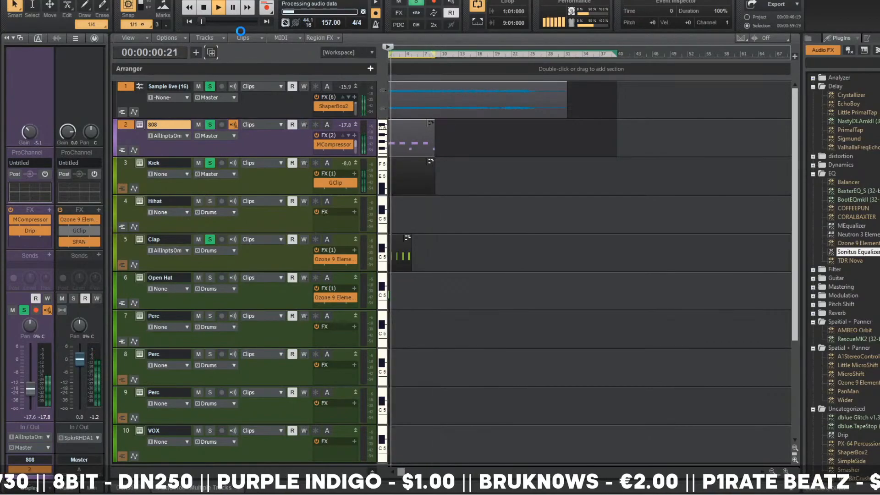
{"action": "key", "text": "XF86AudioMute"}
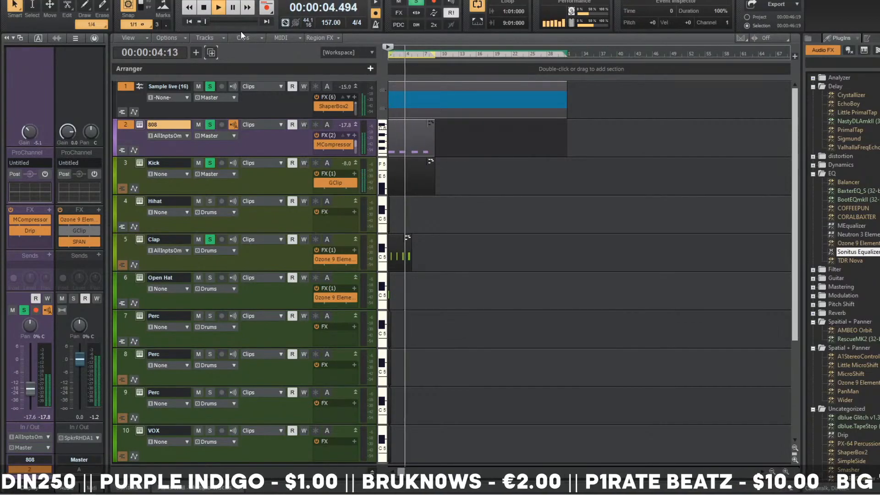
{"action": "key", "text": "XF86AudioRaiseVolume"}
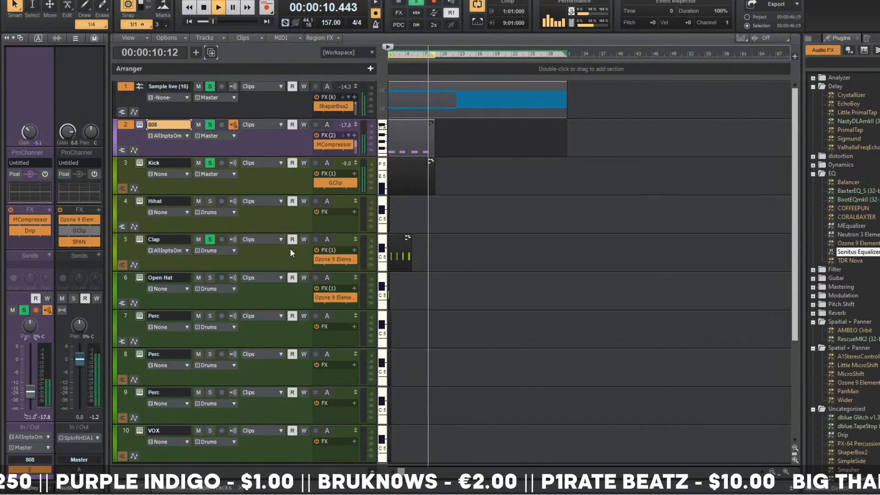
- Open the Clap track's sampler and browse its files to the samples folder on drive F
{"action": "left_click", "coordinate": [144, 243]}
{"action": "left_click", "coordinate": [143, 243]}
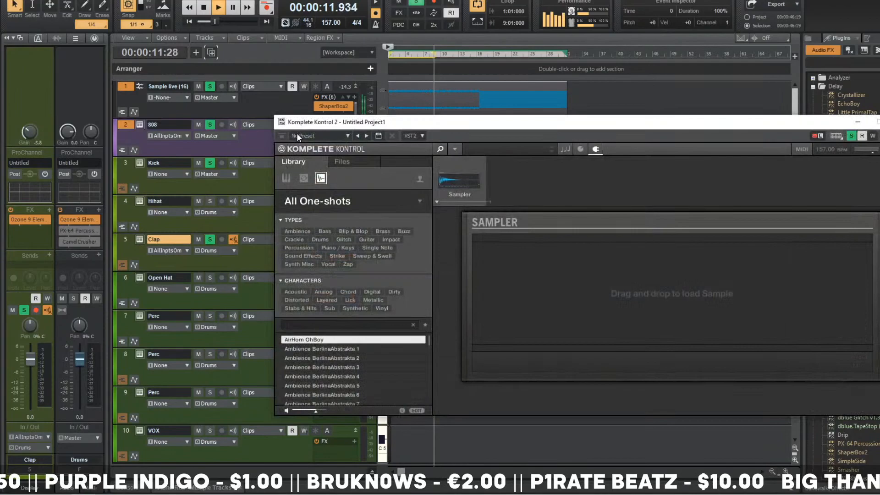
{"action": "left_click", "coordinate": [339, 161]}
{"action": "double_click", "coordinate": [326, 248]}
{"action": "double_click", "coordinate": [319, 306]}
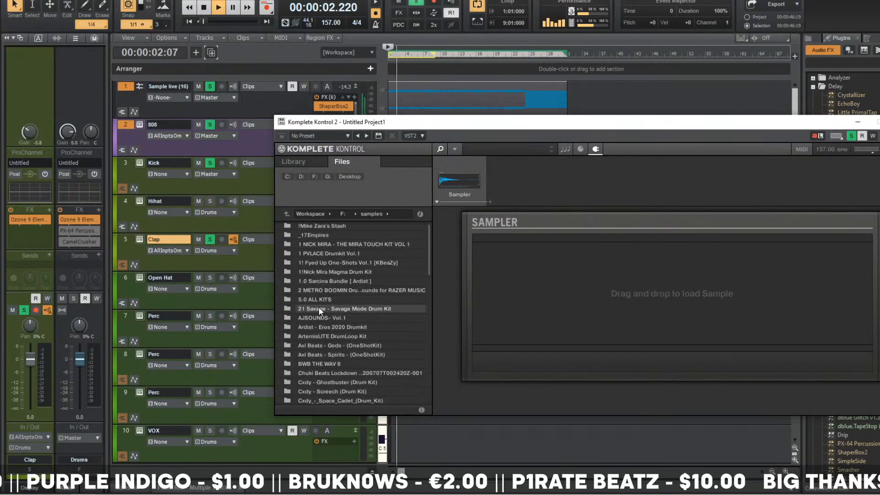
- Load HYDRA-SNARE (10).wav from the HYDRA (DRUM KIT) Snares folder into the Clap sampler and close it
{"action": "scroll", "coordinate": [344, 356], "scroll_direction": "down", "scroll_amount": 7}
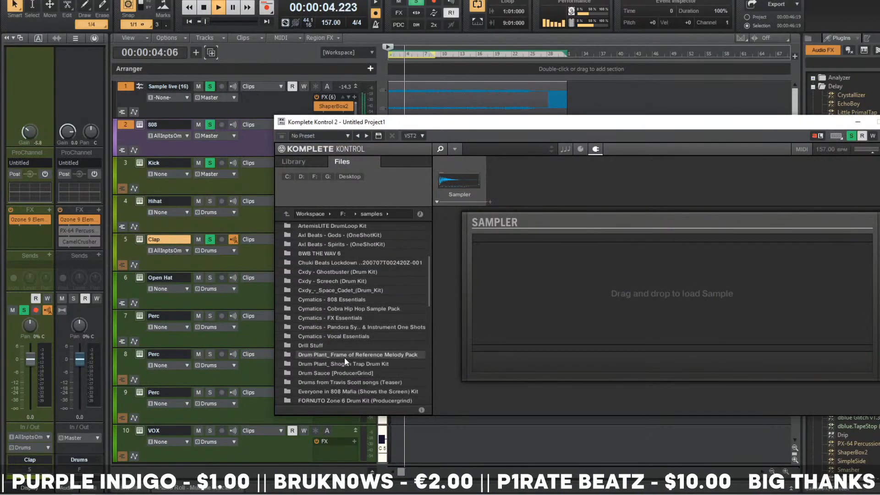
{"action": "double_click", "coordinate": [340, 364]}
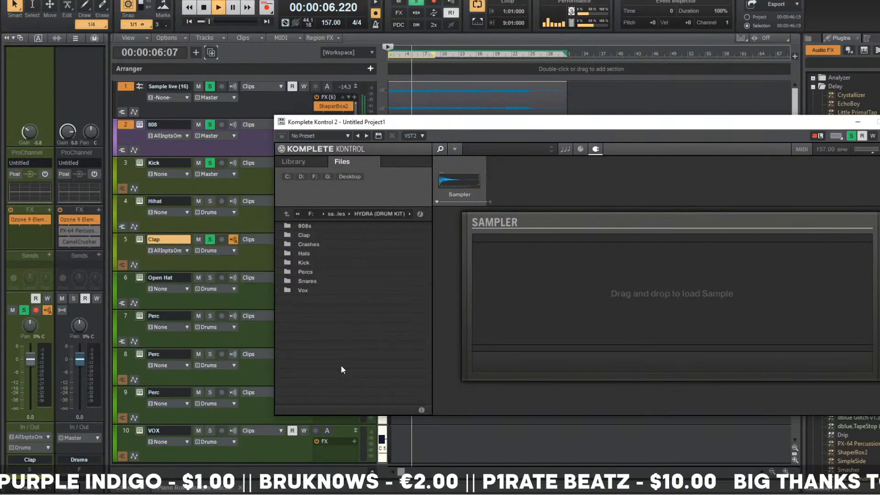
{"action": "double_click", "coordinate": [340, 281]}
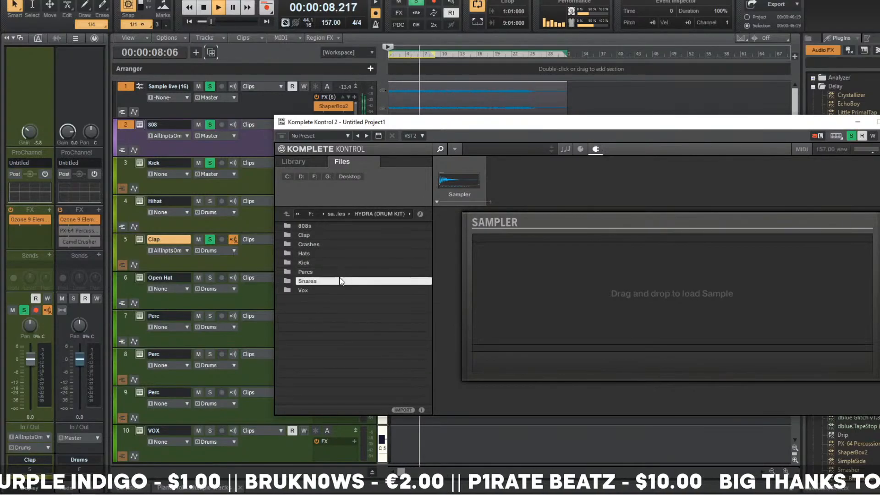
{"action": "double_click", "coordinate": [335, 308]}
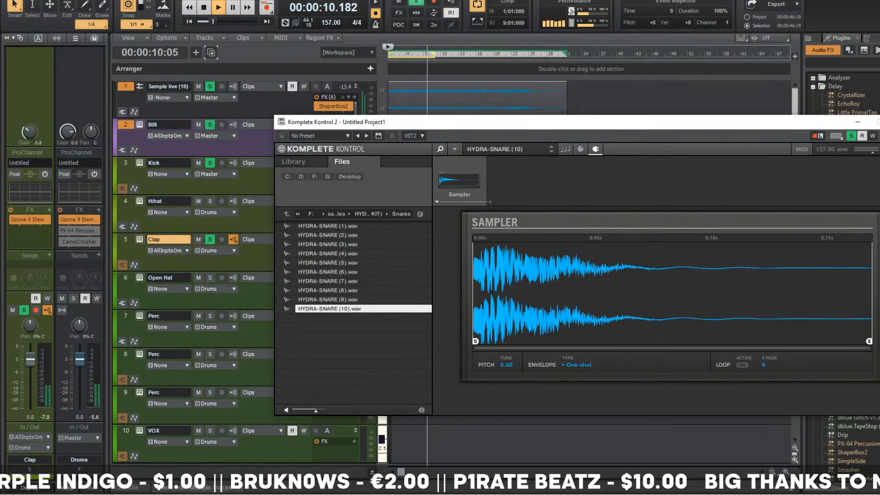
{"action": "left_click", "coordinate": [878, 122]}
{"action": "scroll", "coordinate": [567, 230], "scroll_direction": "up", "scroll_amount": 4}
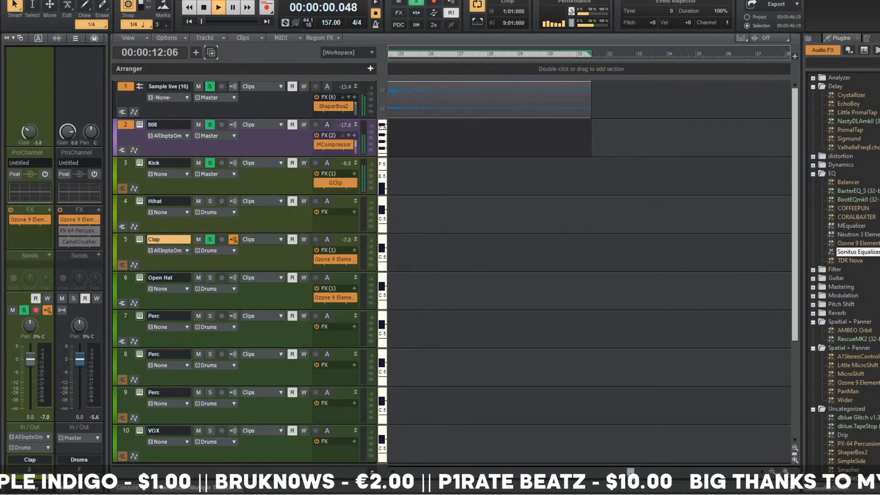
- Copy the four-bar Clap clip to bar 5 and show the 808, Kick and Clap tracks together in the piano roll
{"action": "left_click_drag", "start_coordinate": [436, 237], "coordinate": [496, 244]}
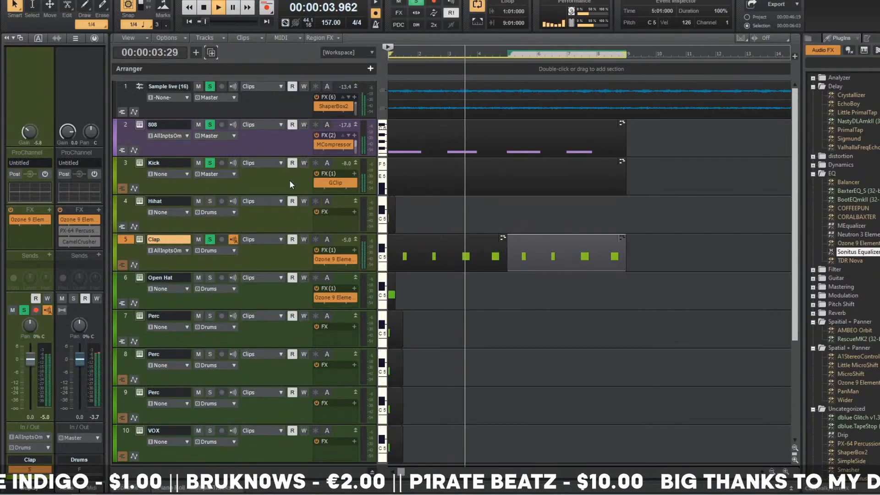
{"action": "key", "text": "alt+3"}
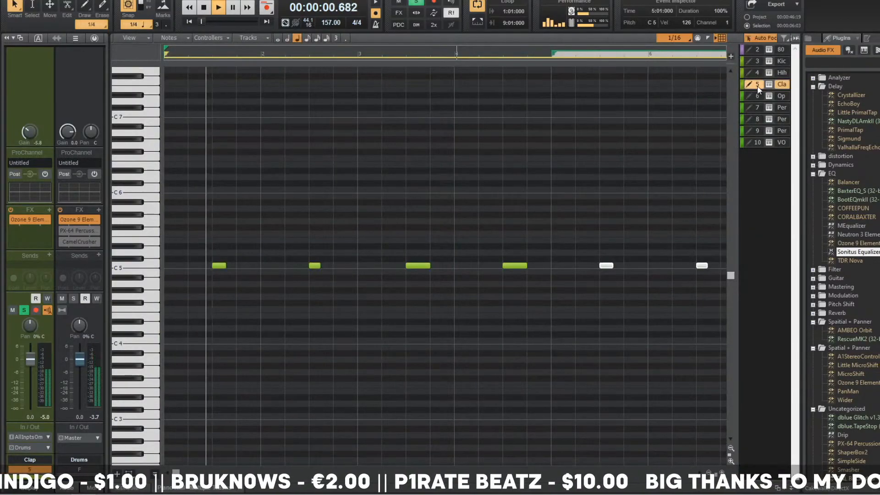
{"action": "left_click", "coordinate": [758, 61]}
{"action": "left_click", "coordinate": [758, 51]}
{"action": "key", "text": "space"}
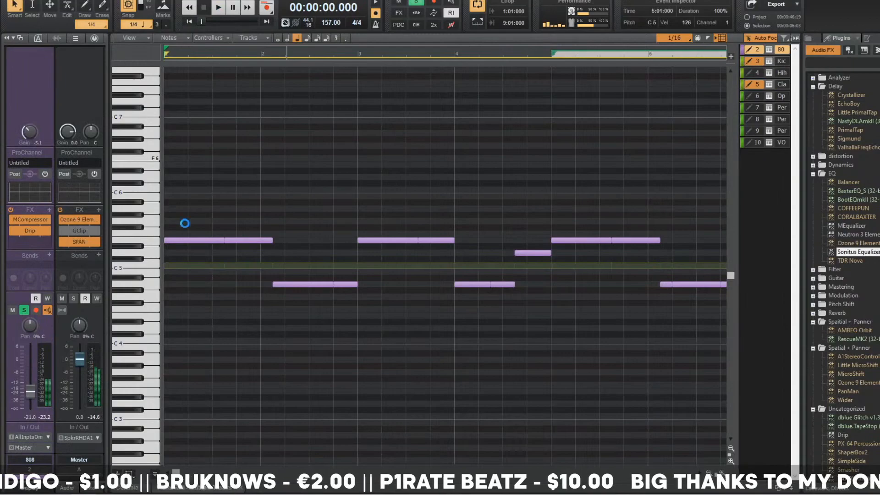
{"action": "key", "text": "space"}
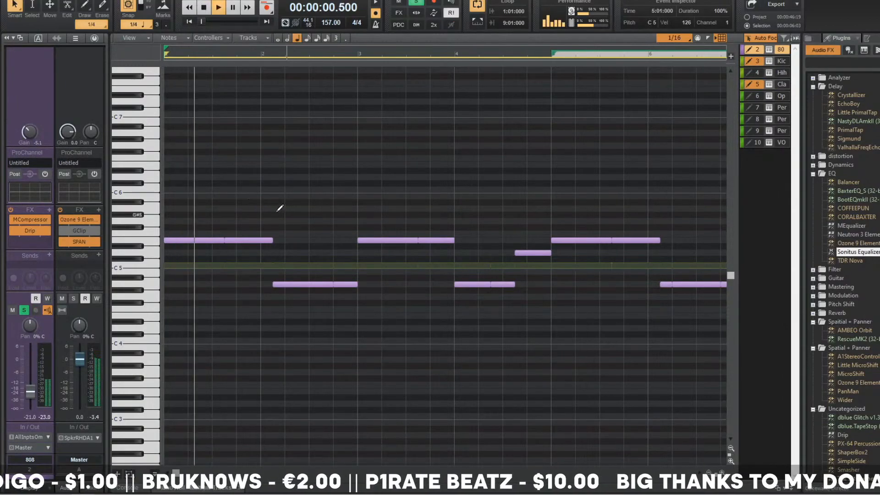
- Delete the extra 808 and kick hits in the middle of bar 2 and late in bars 3 and 4
{"action": "left_click_drag", "start_coordinate": [295, 221], "coordinate": [325, 334]}
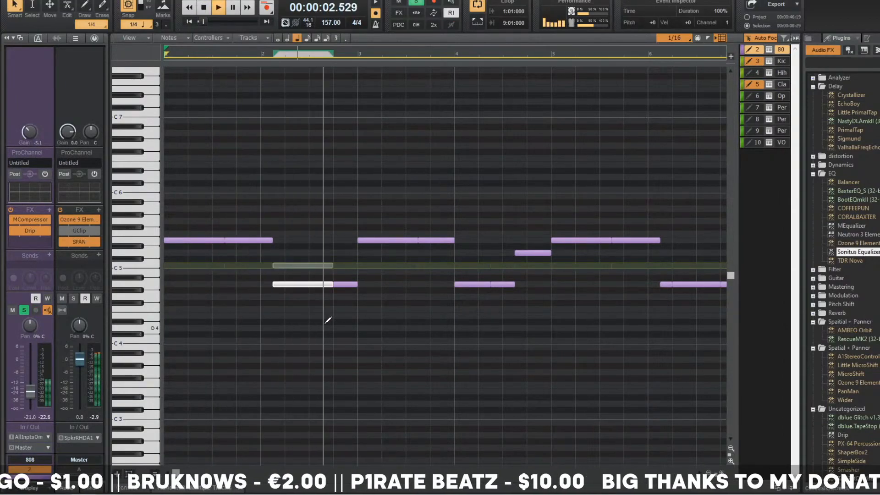
{"action": "key", "text": "Delete"}
{"action": "left_click_drag", "start_coordinate": [424, 206], "coordinate": [472, 296]}
{"action": "left_click_drag", "start_coordinate": [436, 235], "coordinate": [438, 291]}
{"action": "key", "text": "Delete"}
{"action": "left_click_drag", "start_coordinate": [509, 247], "coordinate": [499, 319]}
{"action": "key", "text": "Delete"}
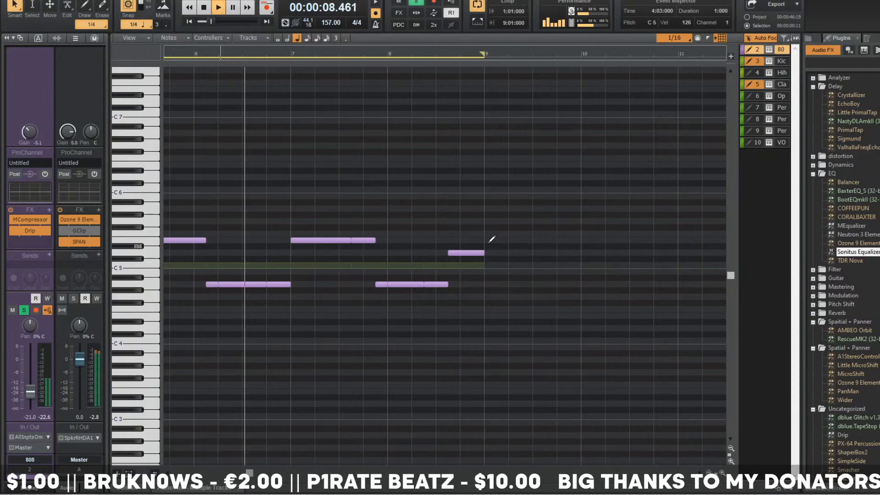
- Delete the matching extra 808 and kick hits in the middle of bar 6 and late in bar 7
{"action": "left_click_drag", "start_coordinate": [251, 279], "coordinate": [244, 318]}
{"action": "key", "text": "Delete"}
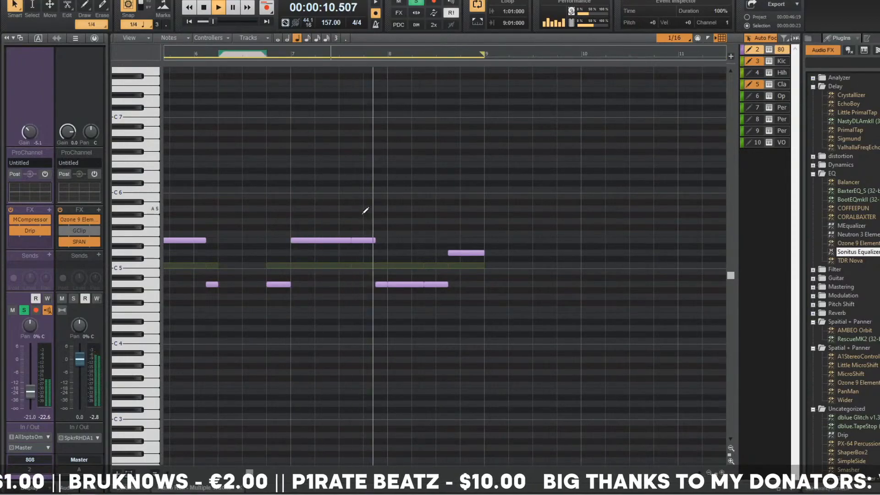
{"action": "left_click_drag", "start_coordinate": [362, 223], "coordinate": [364, 287]}
{"action": "key", "text": "Delete"}
- Lengthen the upper 808 notes leading through bars 2 and 3 until they meet the notes that follow
{"action": "left_click_drag", "start_coordinate": [406, 232], "coordinate": [420, 245]}
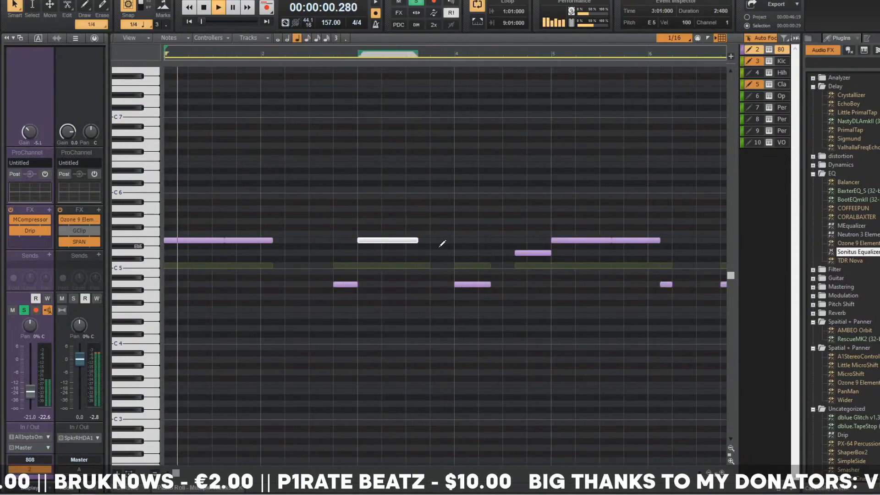
{"action": "scroll", "coordinate": [415, 227], "scroll_direction": "down", "scroll_amount": 2}
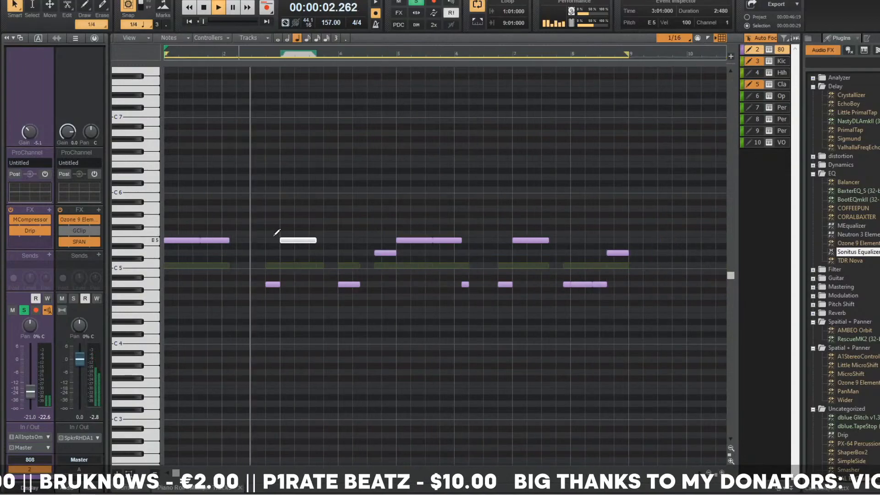
{"action": "left_click_drag", "start_coordinate": [229, 241], "coordinate": [266, 244]}
{"action": "scroll", "coordinate": [329, 244], "scroll_direction": "right", "scroll_amount": 2}
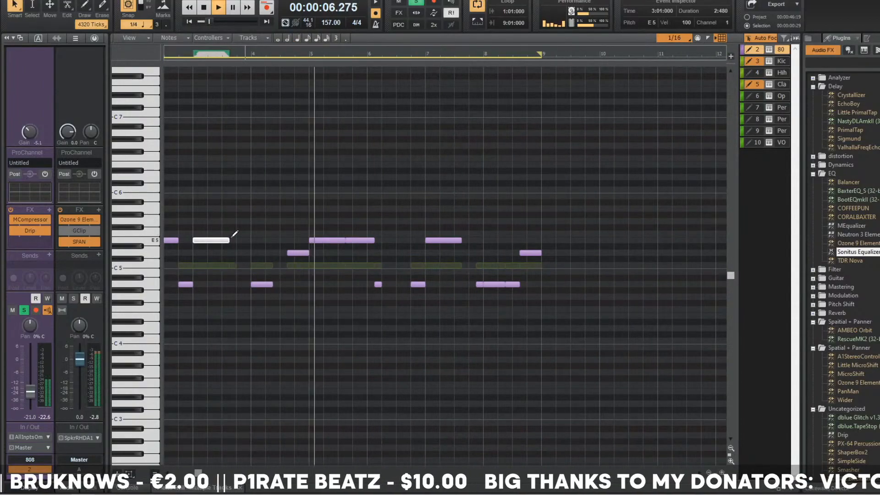
{"action": "left_click_drag", "start_coordinate": [228, 239], "coordinate": [251, 239]}
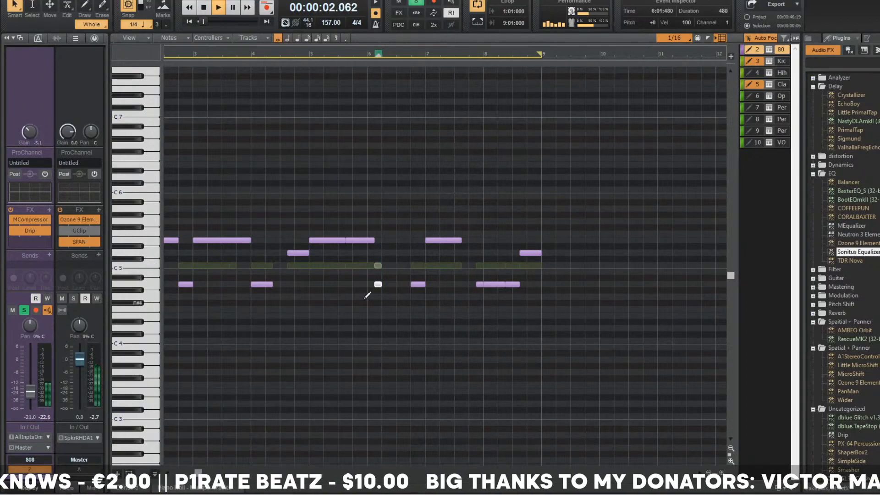
- Lengthen the lower 808 notes in bars 4 and 6 and the upper note in bar 7 to close the gaps
{"action": "left_click_drag", "start_coordinate": [272, 285], "coordinate": [287, 285]}
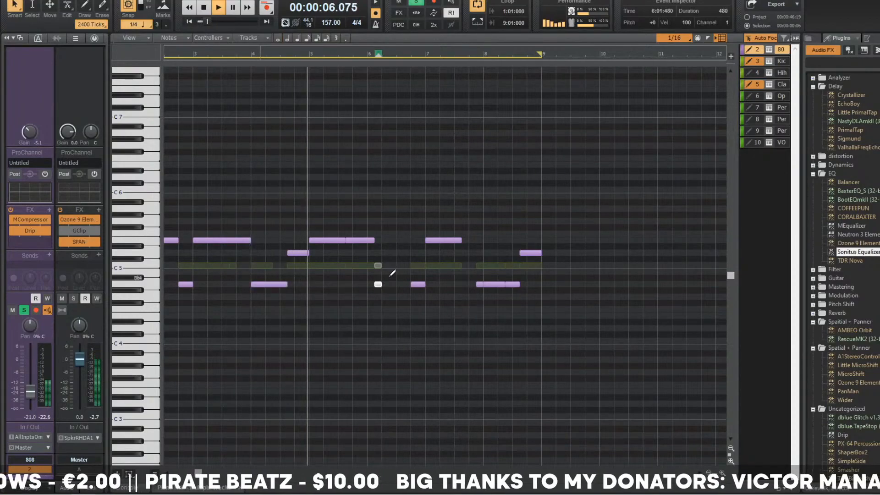
{"action": "left_click_drag", "start_coordinate": [381, 284], "coordinate": [415, 283]}
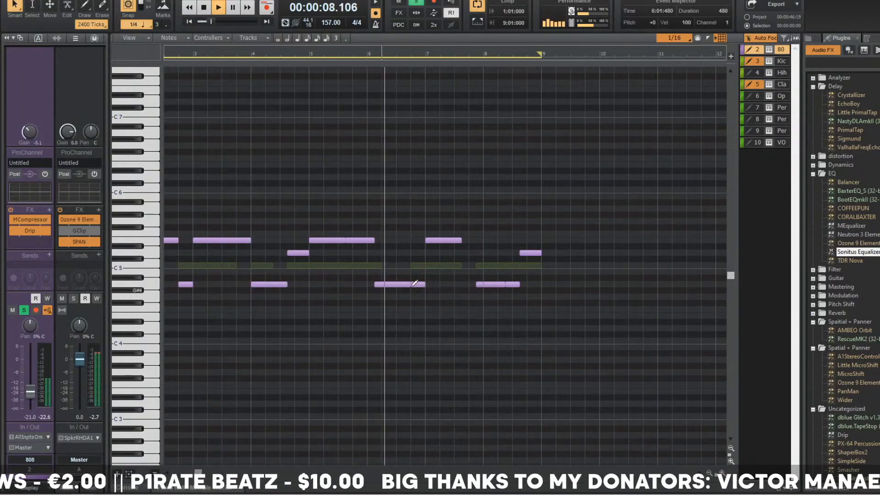
{"action": "mouse_move", "coordinate": [374, 240]}
{"action": "left_mouse_down"}
{"action": "mouse_move", "coordinate": [461, 240]}
{"action": "mouse_move", "coordinate": [375, 239]}
{"action": "left_mouse_up"}
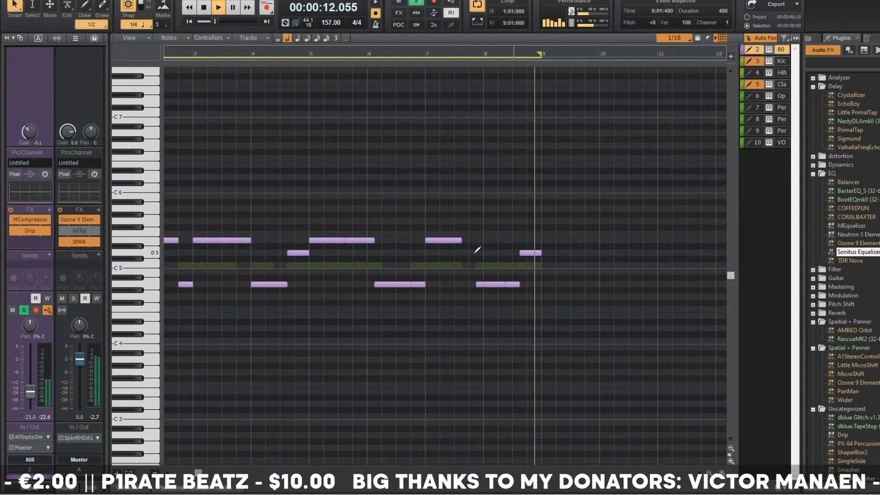
{"action": "left_click", "coordinate": [462, 239]}
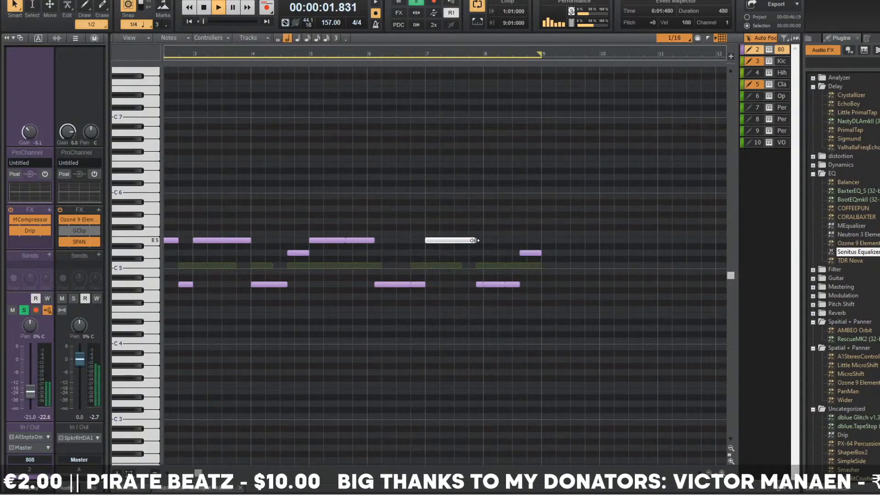
- Listen through the edited 808 pattern from the start while reviewing its notes, then return to the track view and stop playback
{"action": "scroll", "coordinate": [342, 267], "scroll_direction": "up", "scroll_amount": 2}
{"action": "scroll", "coordinate": [330, 263], "scroll_direction": "left", "scroll_amount": 3}
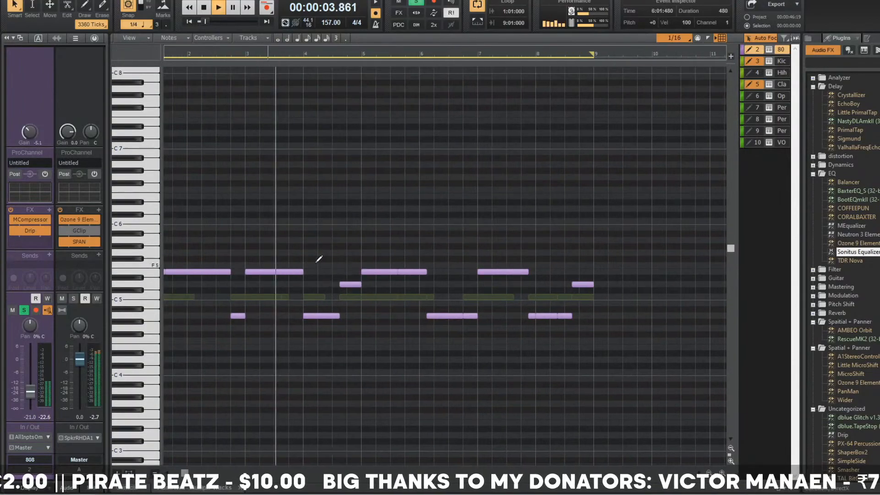
{"action": "key", "text": "w"}
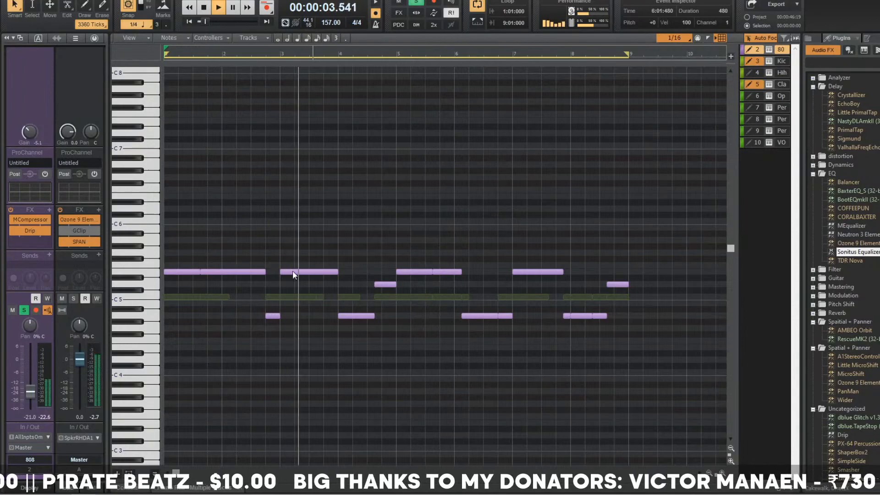
{"action": "scroll", "coordinate": [310, 263], "scroll_direction": "down", "scroll_amount": 1}
{"action": "scroll", "coordinate": [289, 265], "scroll_direction": "up", "scroll_amount": 2}
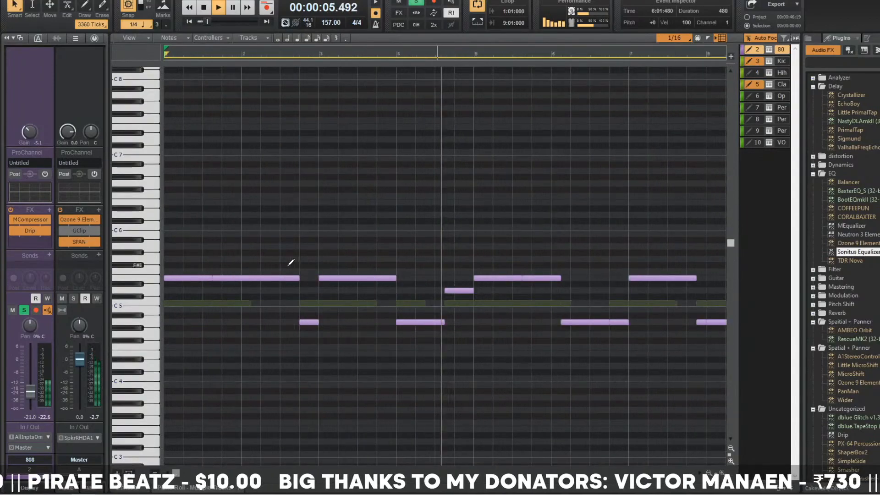
{"action": "scroll", "coordinate": [404, 297], "scroll_direction": "right", "scroll_amount": 3}
{"action": "scroll", "coordinate": [406, 294], "scroll_direction": "down", "scroll_amount": 1}
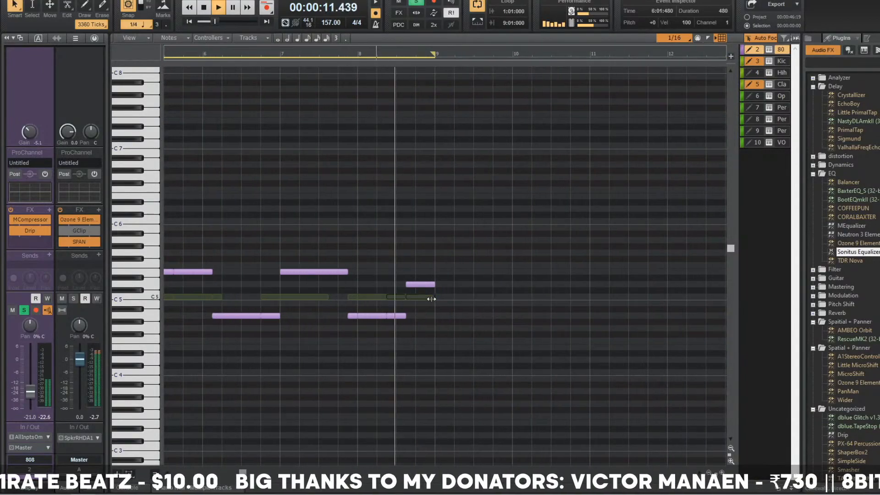
{"action": "scroll", "coordinate": [407, 285], "scroll_direction": "left", "scroll_amount": 2}
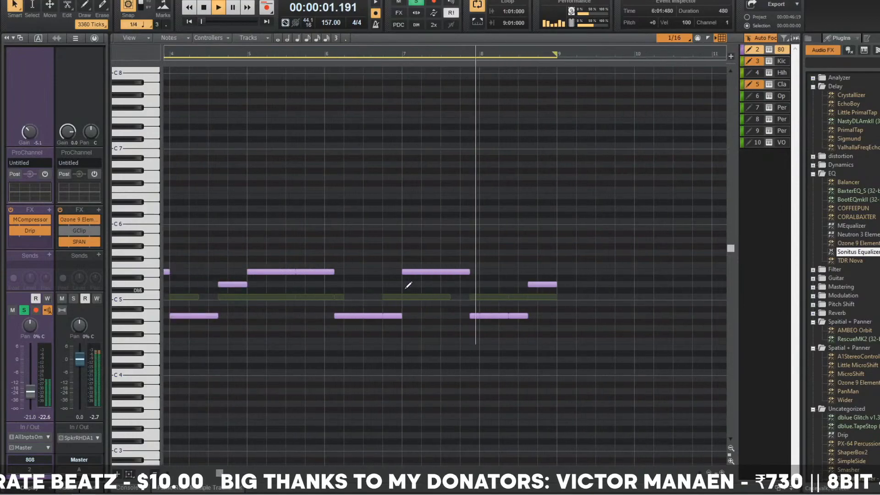
{"action": "key", "text": "d"}
{"action": "scroll", "coordinate": [474, 291], "scroll_direction": "up", "scroll_amount": 3}
{"action": "scroll", "coordinate": [652, 235], "scroll_direction": "down", "scroll_amount": 3}
{"action": "scroll", "coordinate": [477, 276], "scroll_direction": "down", "scroll_amount": 3}
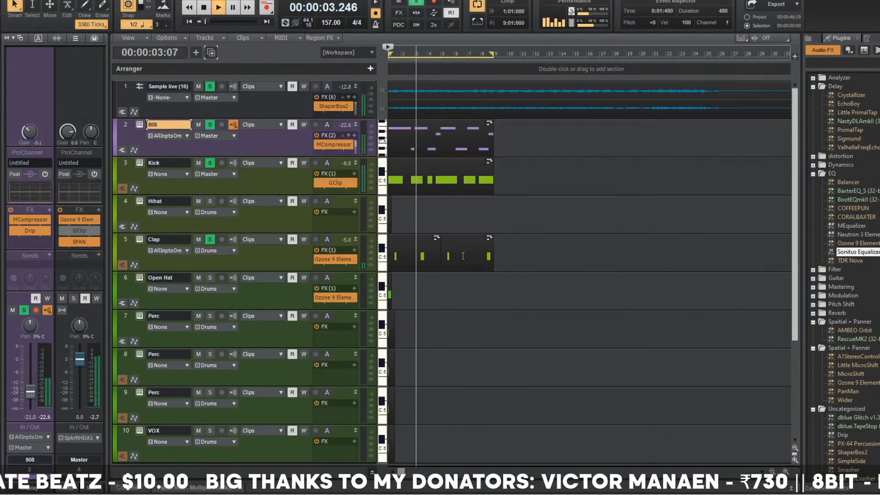
{"action": "key", "text": "space"}
- Delete the second Clap clip at bar 5 and open the first one in the maximised piano roll
{"action": "double_click", "coordinate": [422, 251]}
{"action": "left_click", "coordinate": [457, 246]}
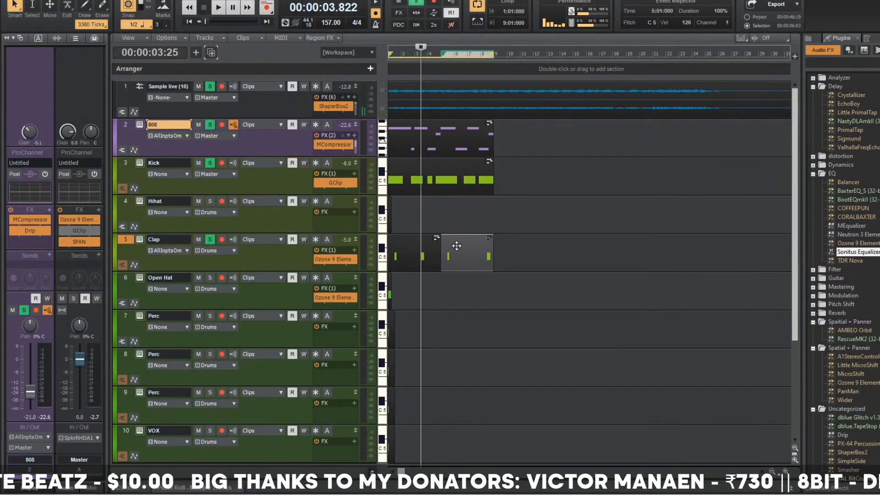
{"action": "key", "text": "Delete"}
{"action": "double_click", "coordinate": [425, 243]}
{"action": "key", "text": "shift+d"}
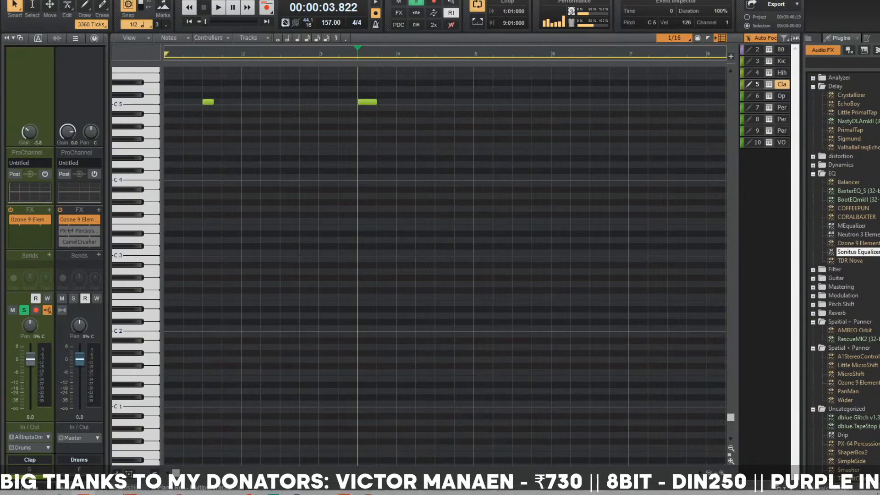
- Switch to OBS, add "+ RSD 150" after "din250" in the 'bottom text' source, and minimise OBS again
{"action": "left_click", "coordinate": [201, 485]}
{"action": "double_click", "coordinate": [243, 334]}
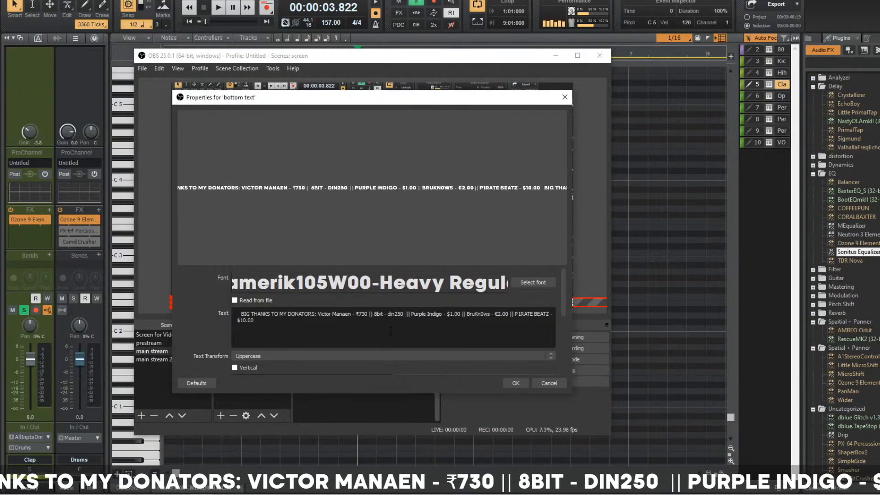
{"action": "type", "text": "+ "}
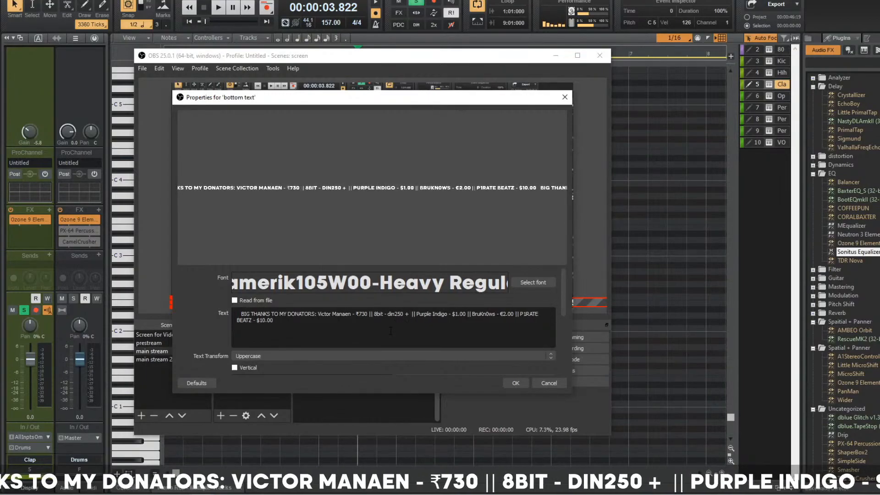
{"action": "type", "text": "RSD"}
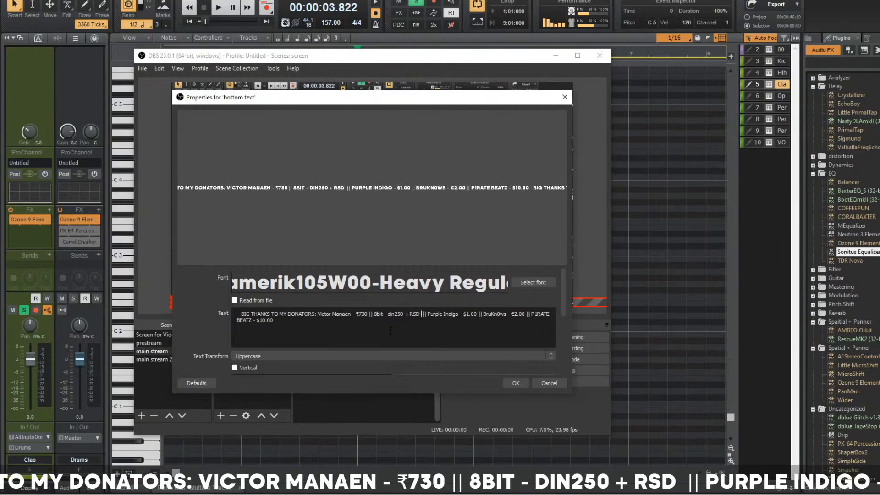
{"action": "type", "text": " 150"}
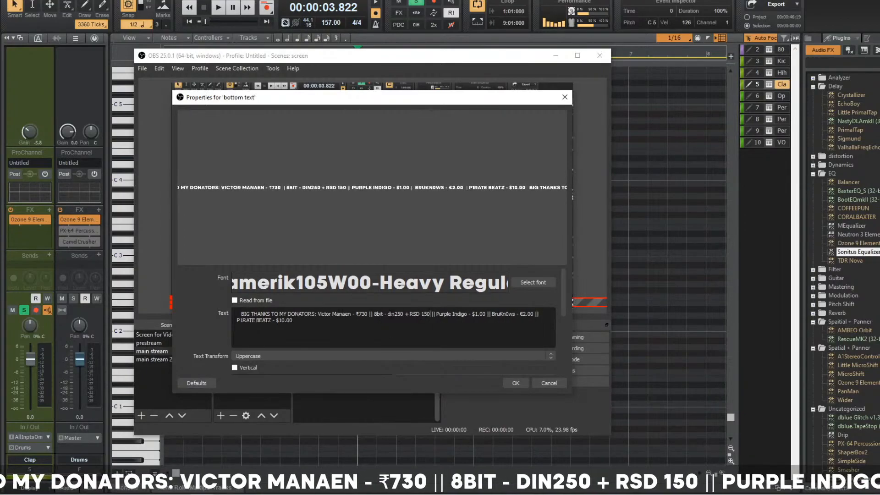
{"action": "left_click", "coordinate": [514, 383]}
{"action": "left_click", "coordinate": [555, 56]}
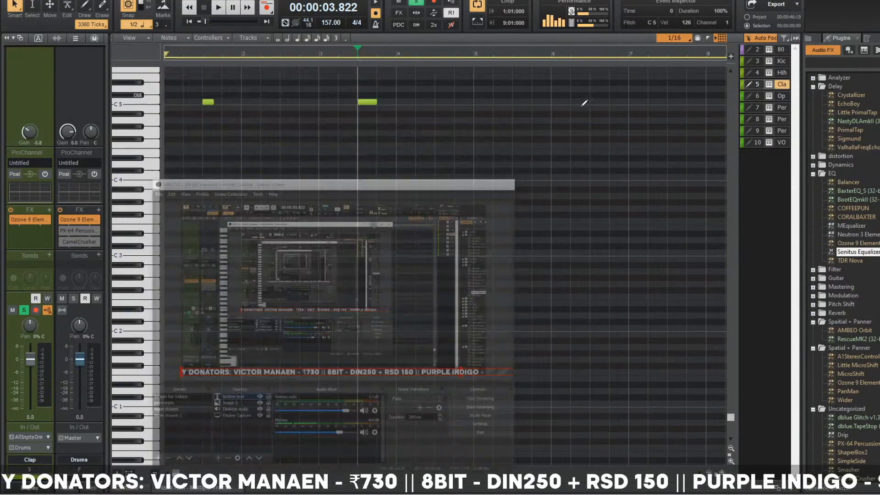
- Draw long C5 clap notes on beat 3 of bars 2 and 4
{"action": "key", "text": "w"}
{"action": "scroll", "coordinate": [325, 120], "scroll_direction": "up", "scroll_amount": 1}
{"action": "left_click_drag", "start_coordinate": [281, 127], "coordinate": [348, 127]}
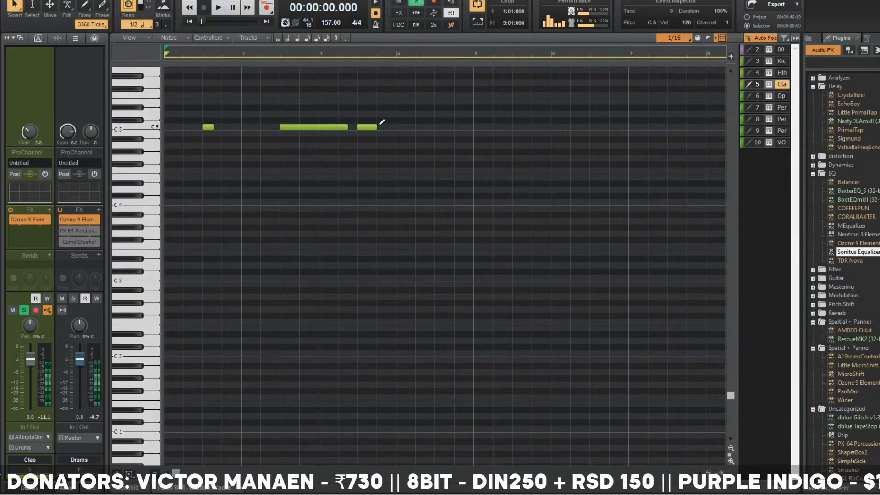
{"action": "left_click_drag", "start_coordinate": [435, 120], "coordinate": [503, 120]}
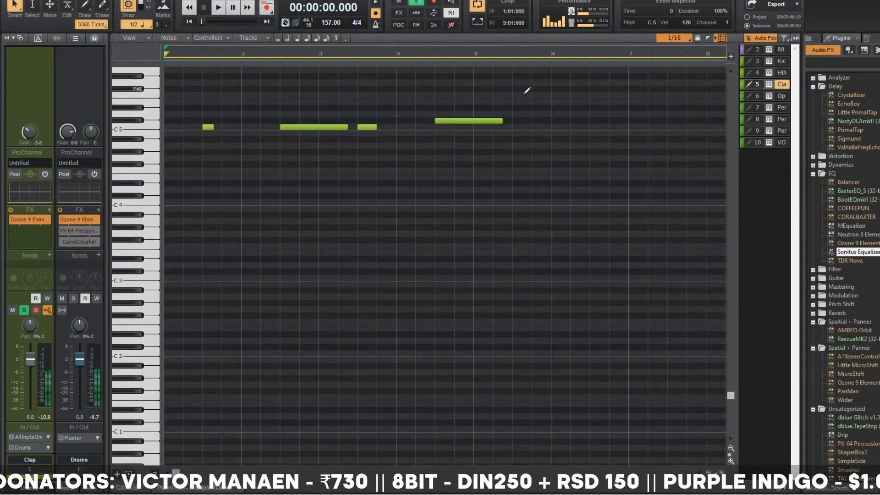
{"action": "left_click", "coordinate": [470, 120]}
{"action": "key", "text": "Down"}
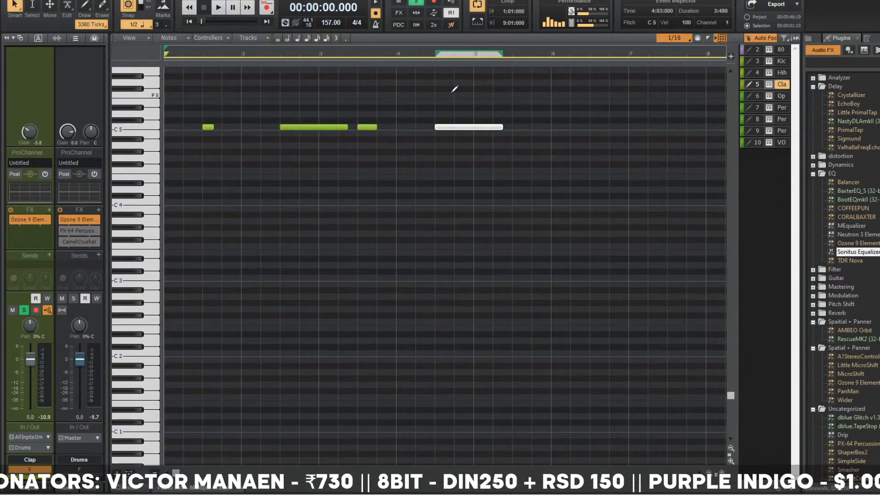
- Shorten the two long clap notes in bars 2 and 4 together to one beat each
{"action": "right_click", "coordinate": [496, 103]}
{"action": "left_click", "coordinate": [461, 138]}
{"action": "left_click", "coordinate": [459, 128]}
{"action": "left_click", "coordinate": [343, 128], "text": "ctrl"}
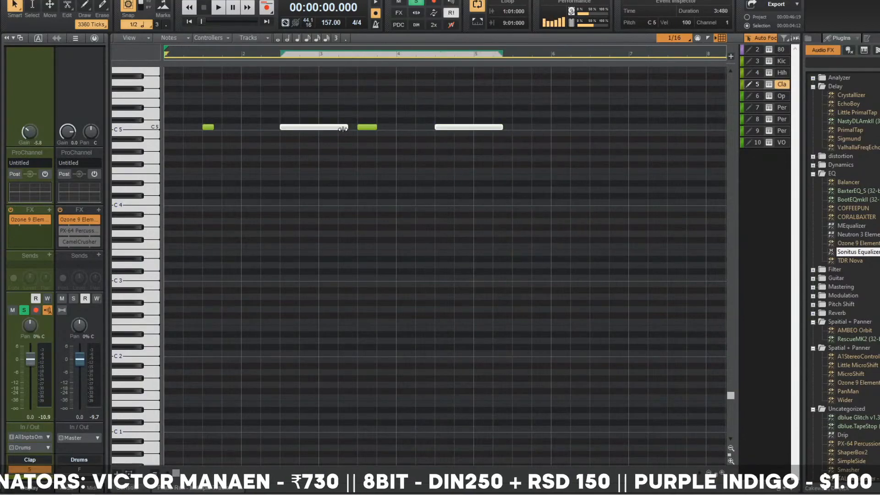
{"action": "left_click_drag", "start_coordinate": [343, 129], "coordinate": [300, 128]}
{"action": "left_click", "coordinate": [399, 98]}
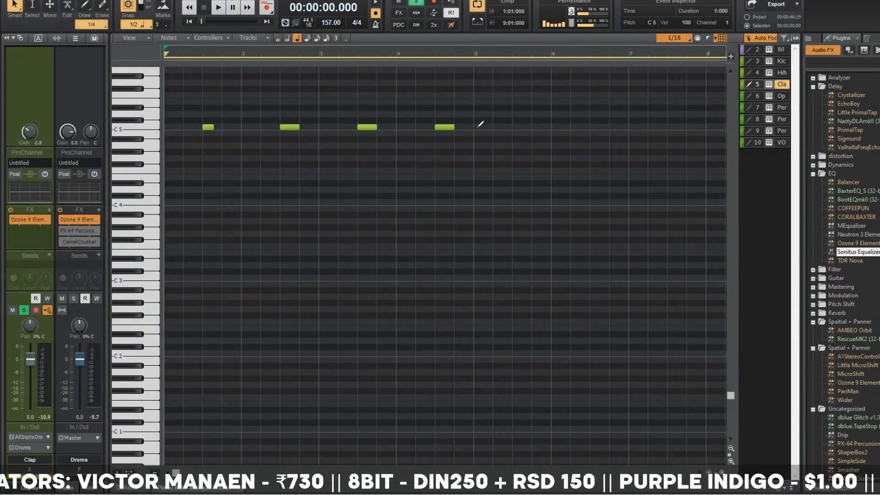
- Add C5 clap notes on beat 3 of bars 5, 6, 7 and 8, and close the piano roll
{"action": "left_click", "coordinate": [518, 127]}
{"action": "left_click", "coordinate": [594, 127]}
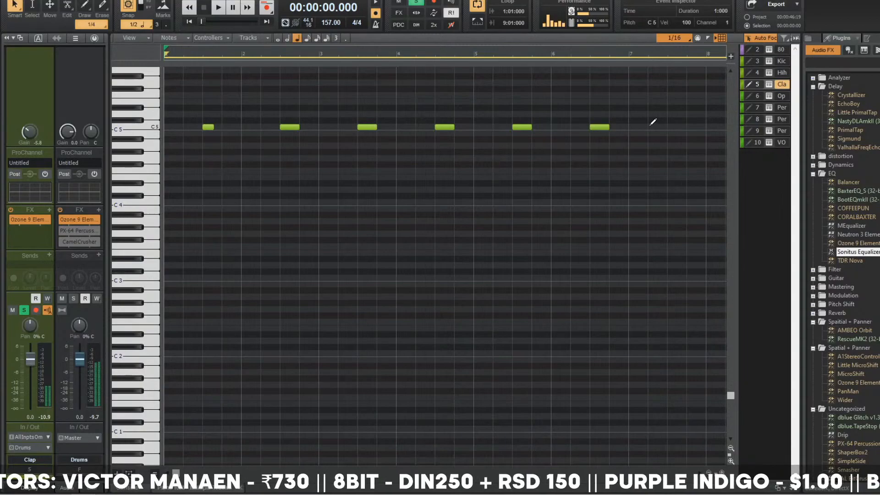
{"action": "left_click", "coordinate": [671, 127]}
{"action": "key", "text": "ctrl+Left"}
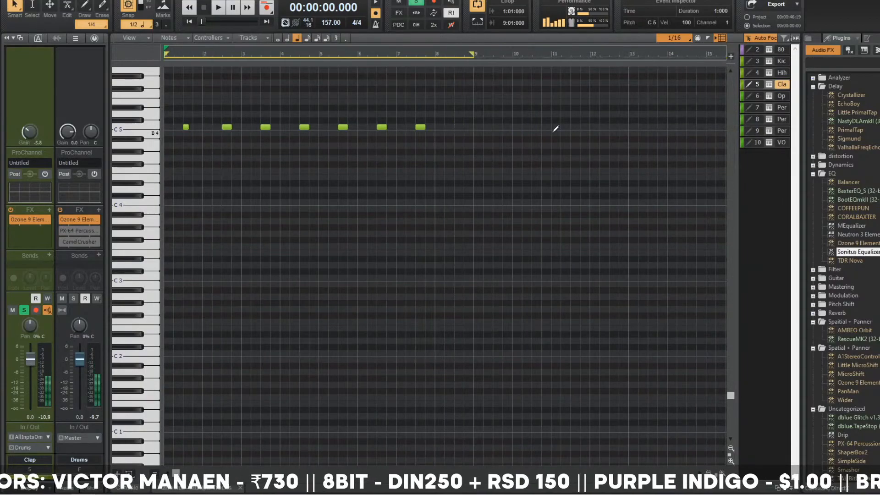
{"action": "left_click", "coordinate": [456, 127]}
{"action": "key", "text": "ctrl+Right"}
{"action": "key", "text": "d"}
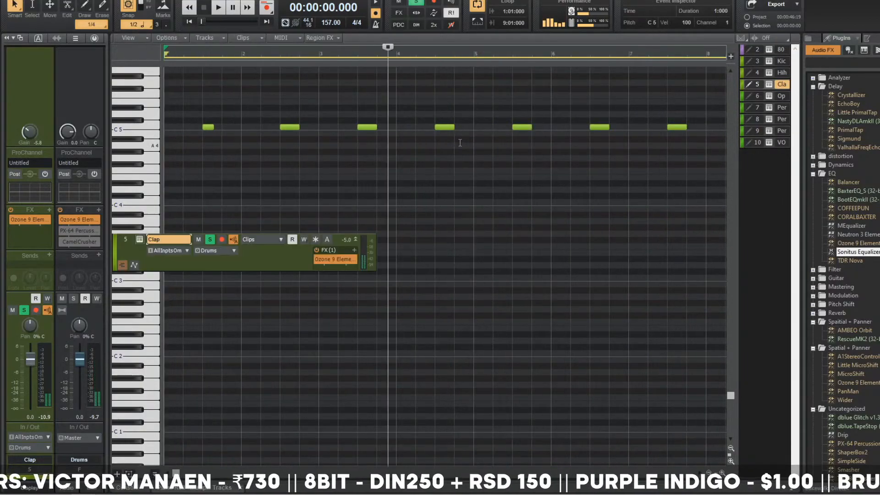
- Play the beat and reopen the Clap clip in the maximised piano roll
{"action": "key", "text": "space"}
{"action": "key", "text": "ctrl+Right"}
{"action": "key", "text": "ctrl+Right"}
{"action": "key", "text": "ctrl+Right"}
{"action": "key", "text": "ctrl+Right"}
{"action": "key", "text": "ctrl+Right"}
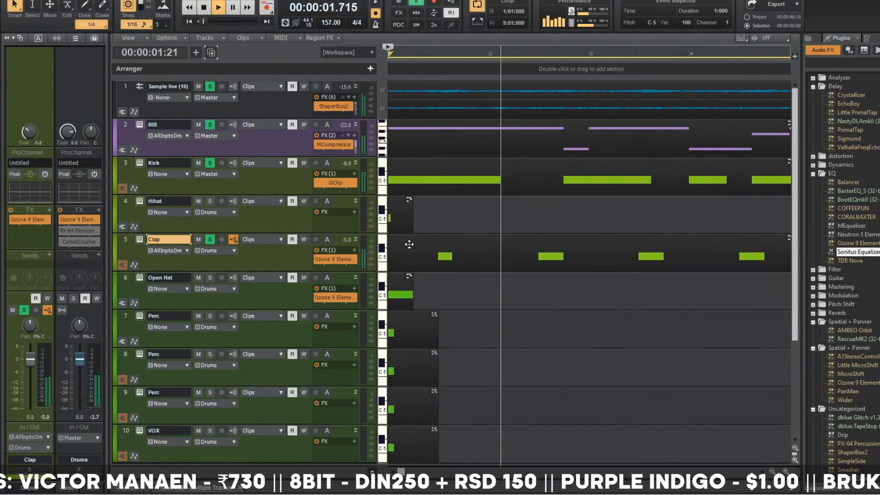
{"action": "double_click", "coordinate": [399, 246]}
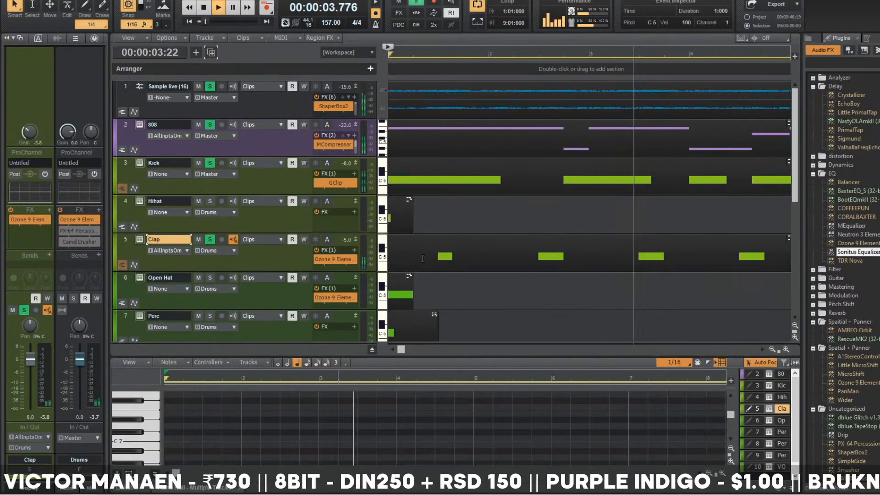
{"action": "key", "text": "shift+d"}
- Show the velocities of all the clap notes, level them at about 126, and restart playback
{"action": "key", "text": "ctrl+a"}
{"action": "key", "text": "c"}
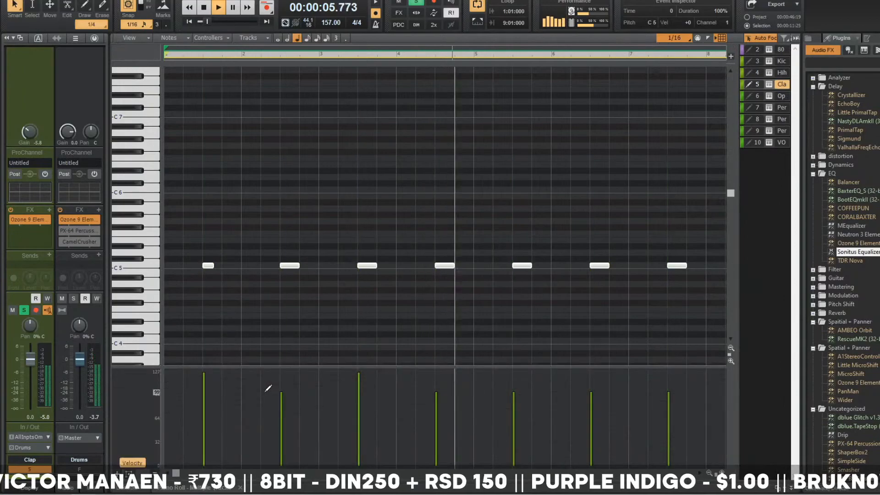
{"action": "key", "text": "space"}
{"action": "left_click_drag", "start_coordinate": [270, 373], "coordinate": [688, 373]}
{"action": "key", "text": "ctrl+Left"}
{"action": "key", "text": "space"}
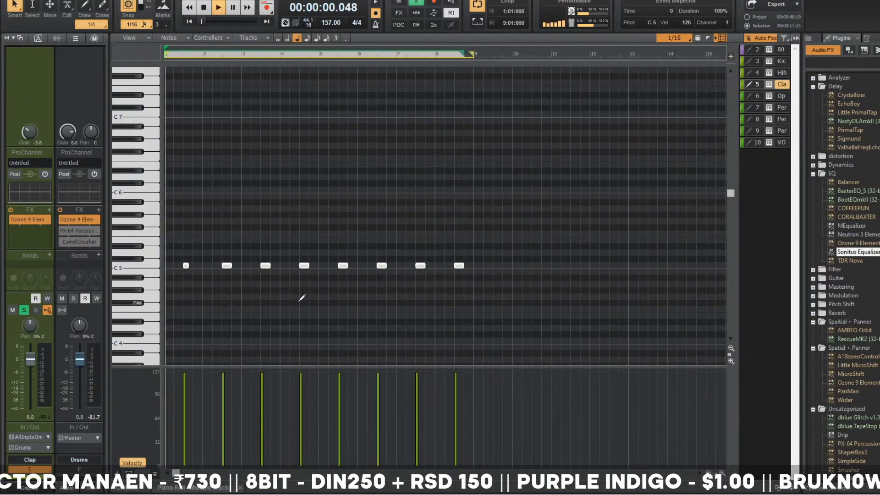
- Return to the track view, lower the Clap track's fader to about -3.1 dB, and stop playback
{"action": "key", "text": "d"}
{"action": "key", "text": "ctrl+Left"}
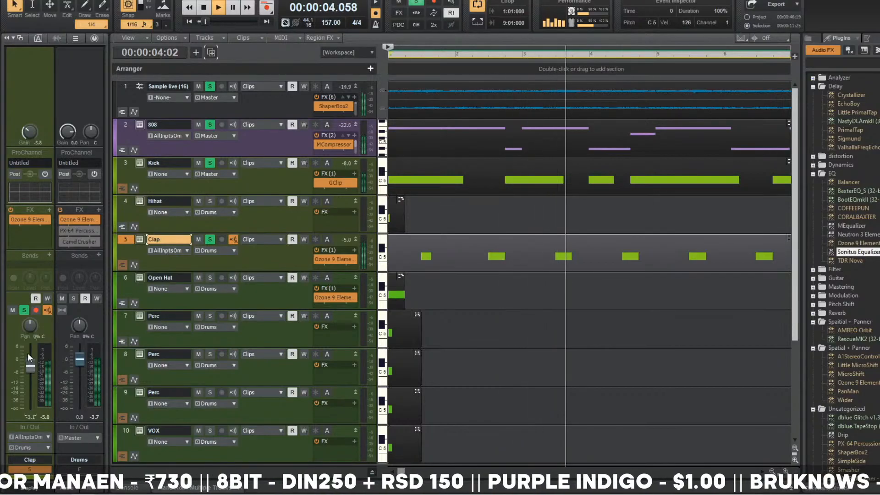
{"action": "key", "text": "space"}
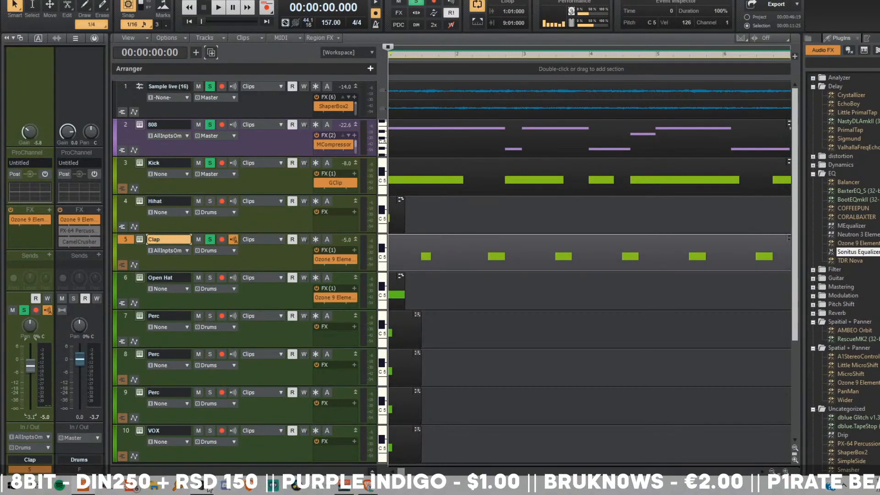
- Switch to OBS, replace "250 + RSD 150" with "400" after "din" in the 'bottom text' source, and minimise OBS again
{"action": "left_click", "coordinate": [209, 489]}
{"action": "double_click", "coordinate": [246, 334]}
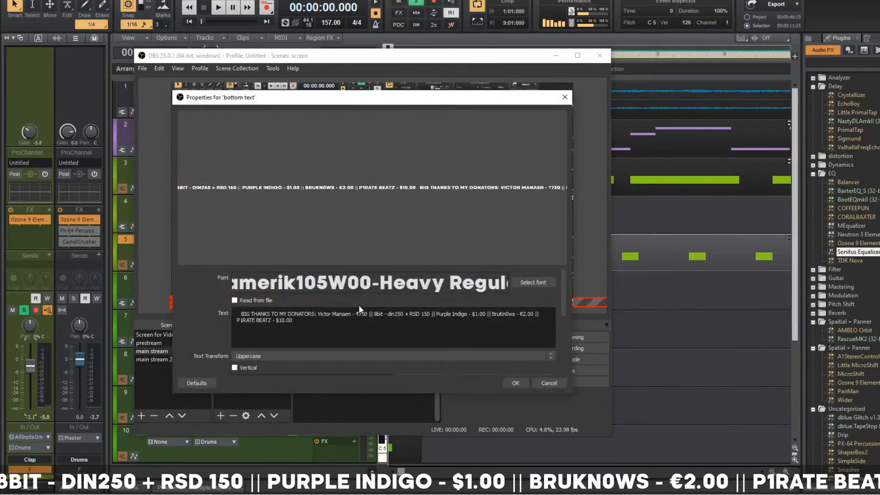
{"action": "left_click_drag", "start_coordinate": [395, 314], "coordinate": [428, 314]}
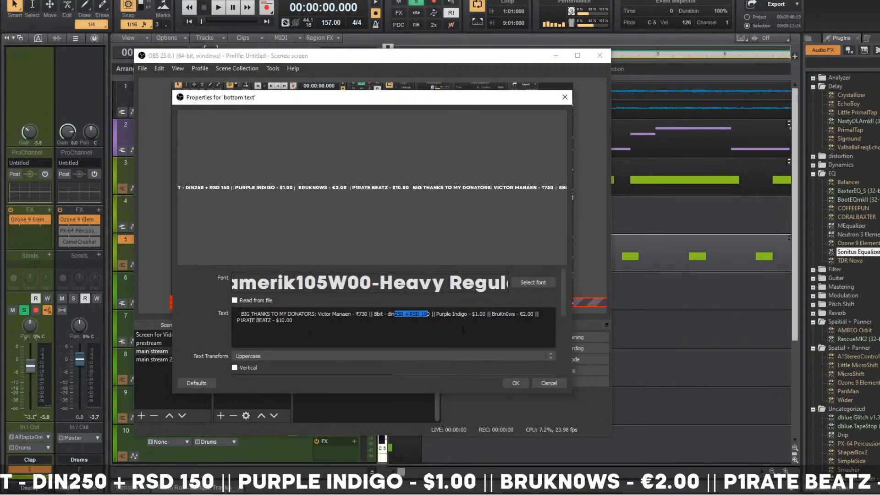
{"action": "key", "text": "shift+Right"}
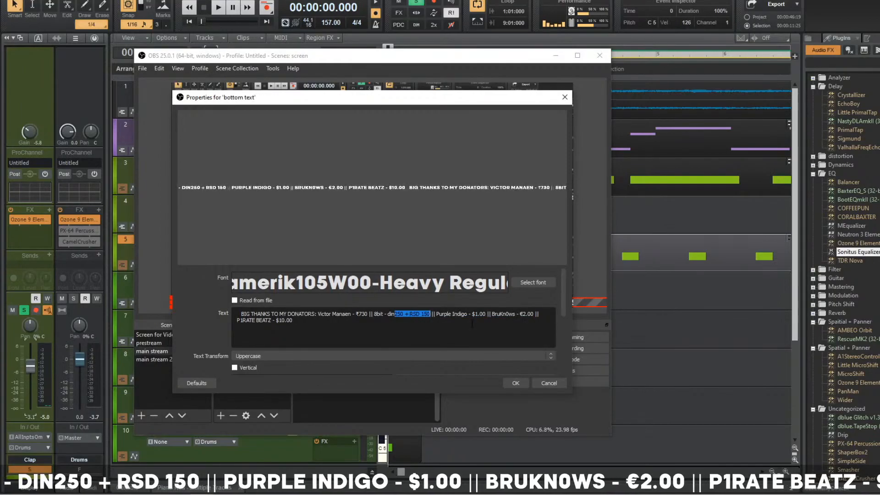
{"action": "type", "text": "400"}
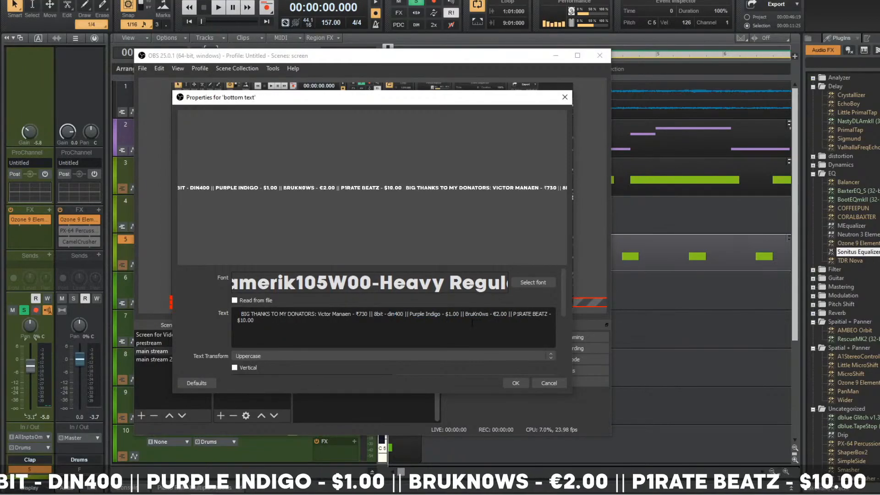
{"action": "left_click", "coordinate": [515, 383]}
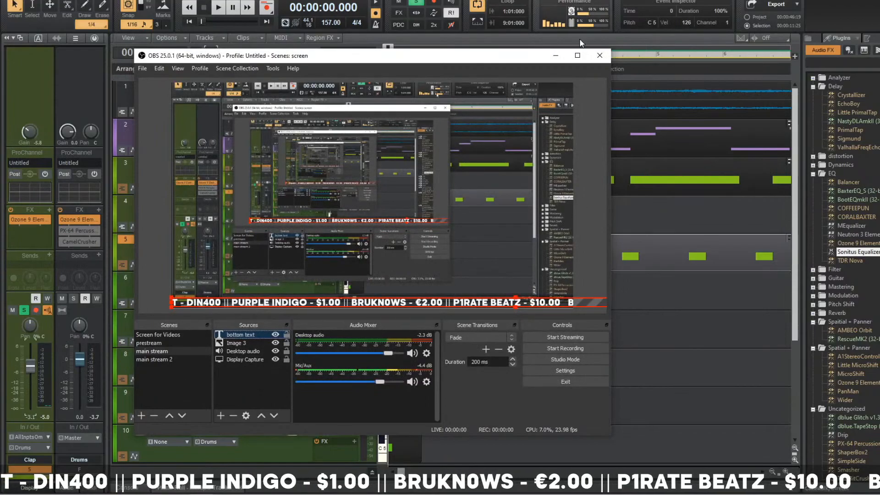
{"action": "left_click", "coordinate": [556, 55]}
- Rewind the project and open the Hihat track's Komplete Kontrol sampler with its file browser
{"action": "left_click", "coordinate": [623, 217]}
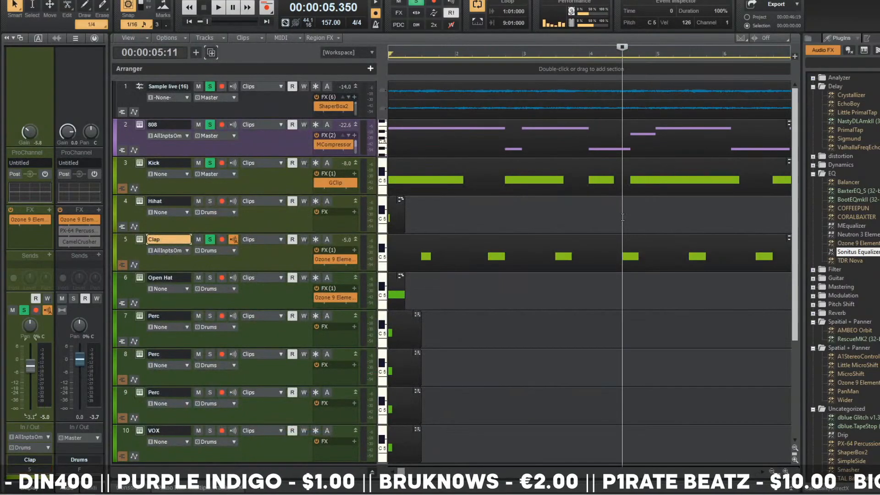
{"action": "key", "text": "w"}
{"action": "scroll", "coordinate": [517, 191], "scroll_direction": "down", "scroll_amount": 2}
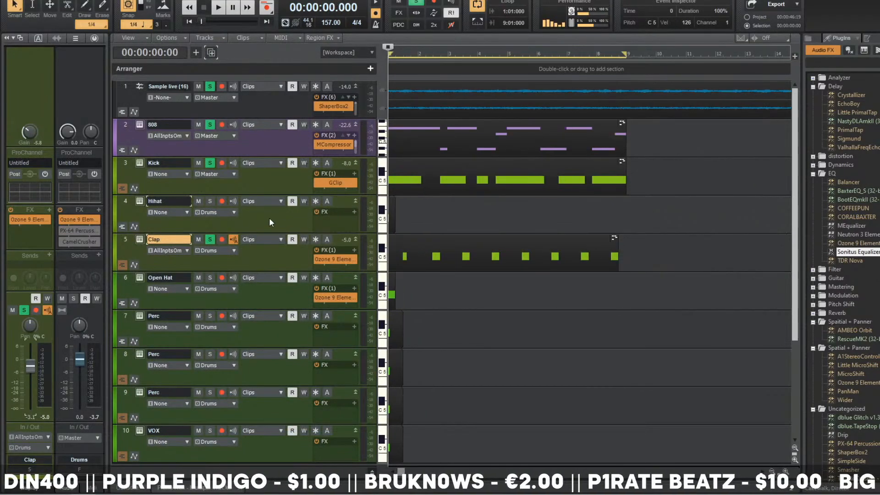
{"action": "left_click", "coordinate": [269, 218]}
{"action": "left_click", "coordinate": [140, 202]}
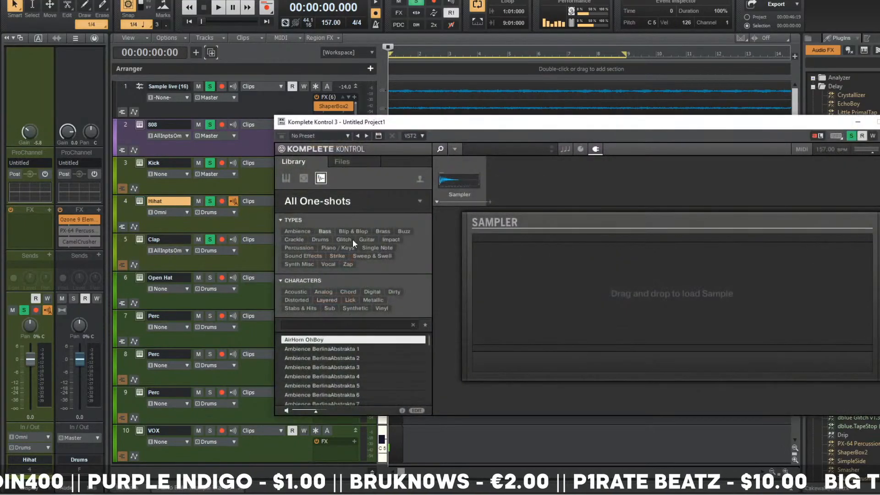
{"action": "left_click", "coordinate": [361, 163]}
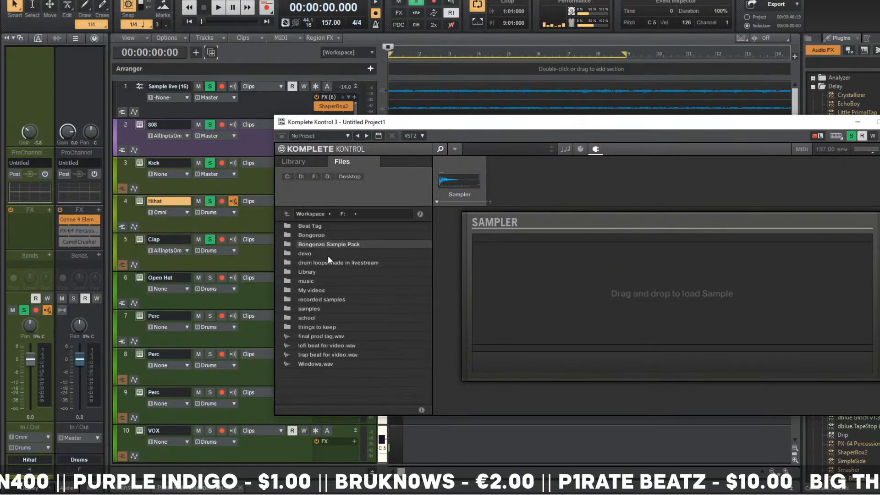
- Load BWB WAV 6 HI HAT (10).wav from the BWB THE WAV 6 kit's hats in the samples folder and test it in playback
{"action": "double_click", "coordinate": [332, 310]}
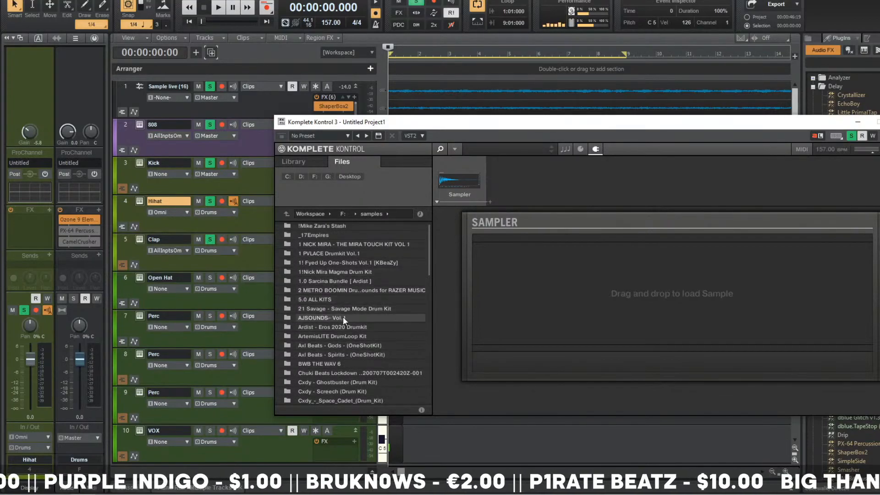
{"action": "double_click", "coordinate": [336, 364]}
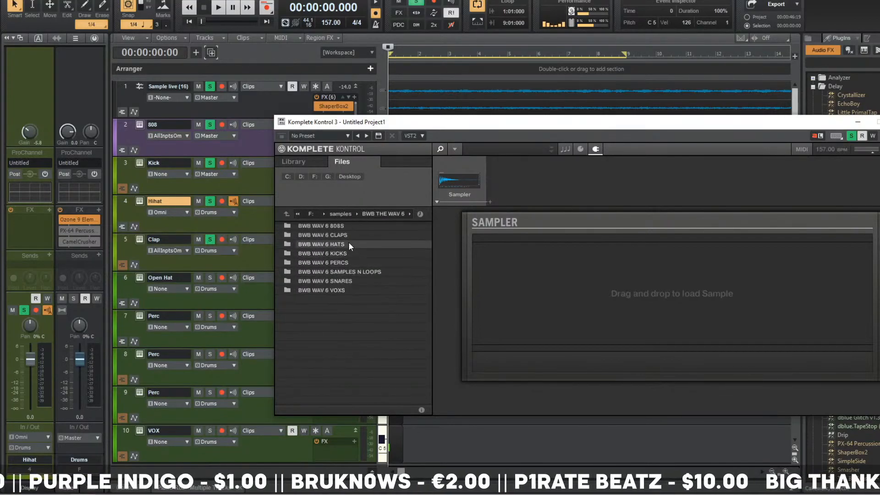
{"action": "double_click", "coordinate": [349, 245]}
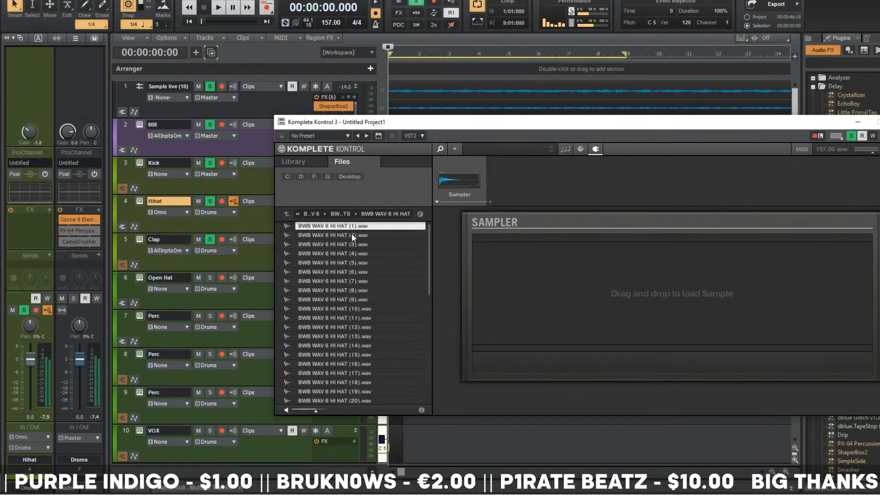
{"action": "scroll", "coordinate": [354, 247], "scroll_direction": "down", "scroll_amount": 5}
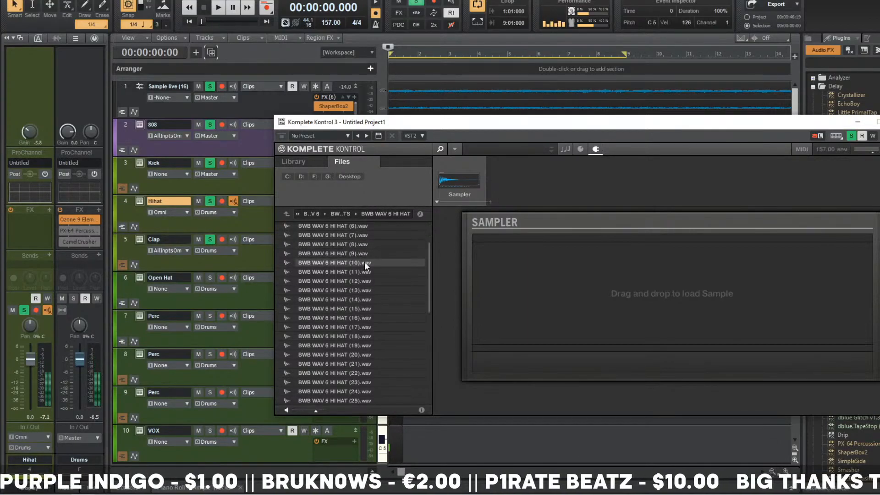
{"action": "double_click", "coordinate": [365, 262]}
{"action": "key", "text": "space"}
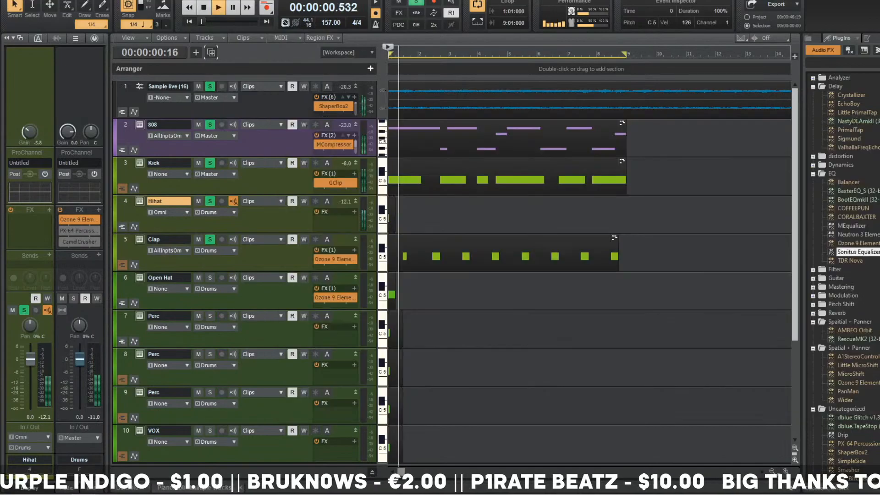
{"action": "key", "text": "space"}
- Open the Hihat clip in the maximised step sequencer and add C5 hits on steps 4 and 5
{"action": "key", "text": "d"}
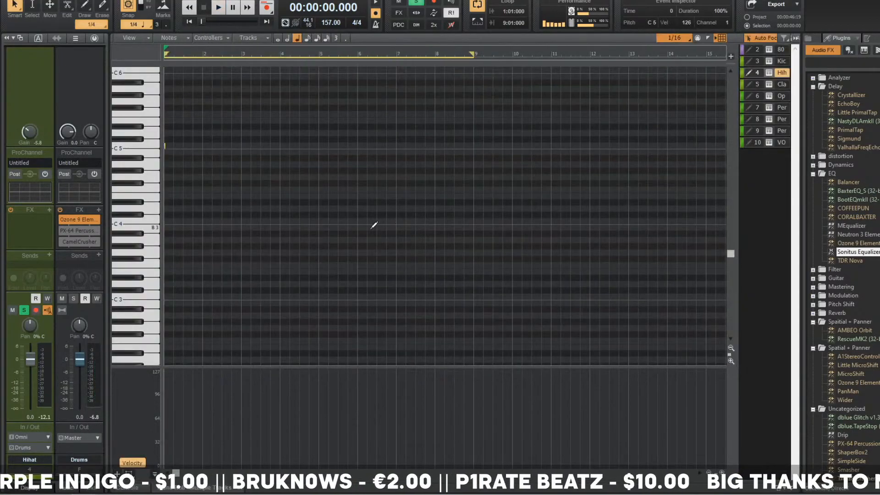
{"action": "key", "text": "alt+1"}
{"action": "double_click", "coordinate": [406, 212]}
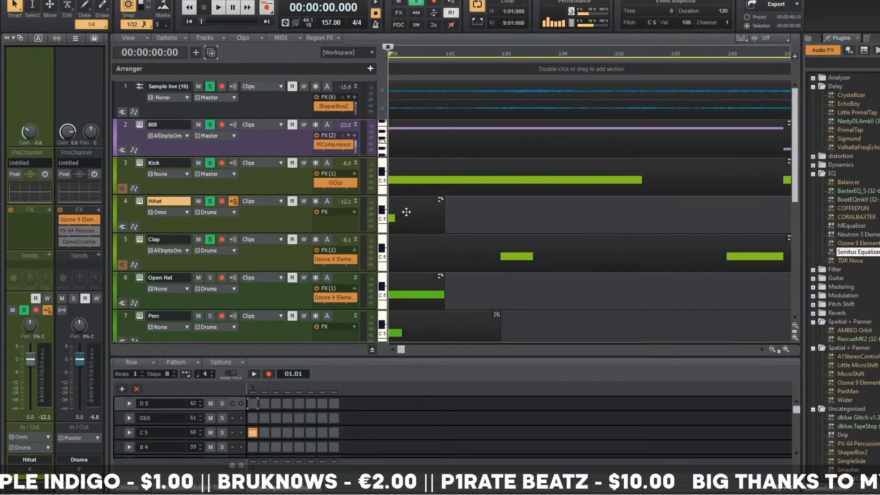
{"action": "key", "text": "shift+d"}
{"action": "left_click", "coordinate": [298, 108]}
{"action": "left_click", "coordinate": [287, 108]}
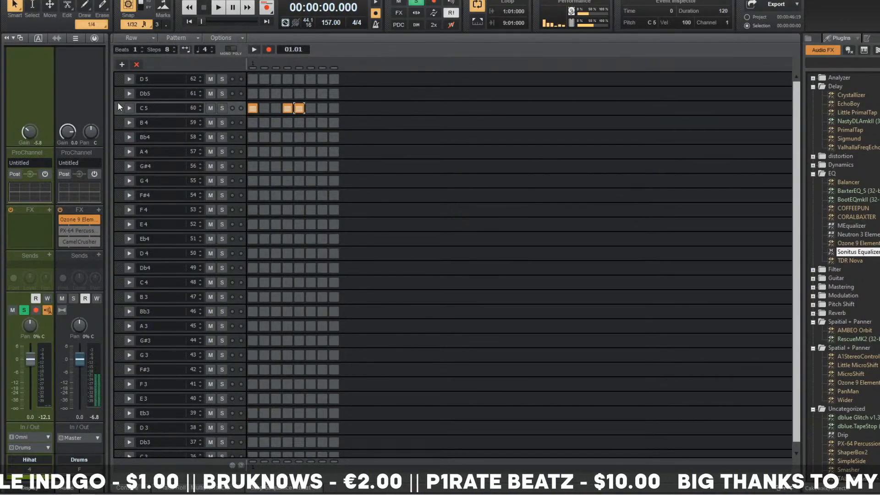
- Lower the velocity of the C5 hit on step 5 to about 62, remove the step 4 hit, and play the result
{"action": "left_click", "coordinate": [129, 108]}
{"action": "left_click", "coordinate": [299, 150]}
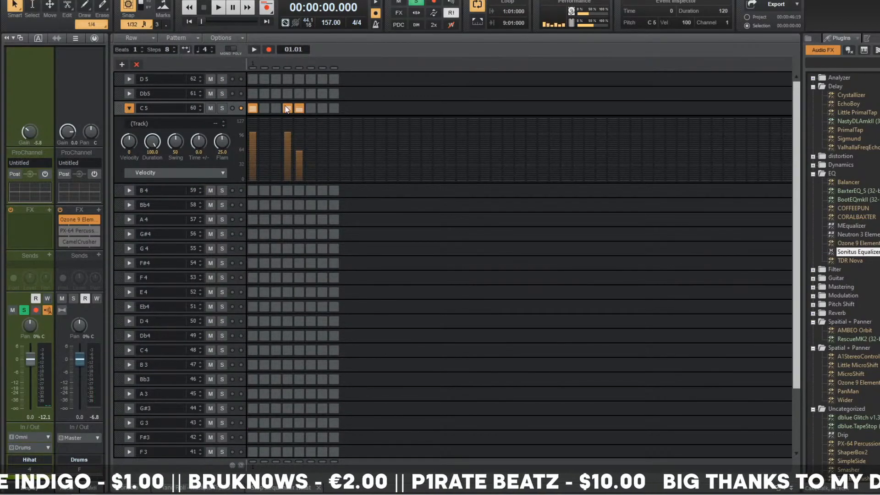
{"action": "left_click", "coordinate": [287, 108]}
{"action": "key", "text": "space"}
{"action": "key", "text": "d"}
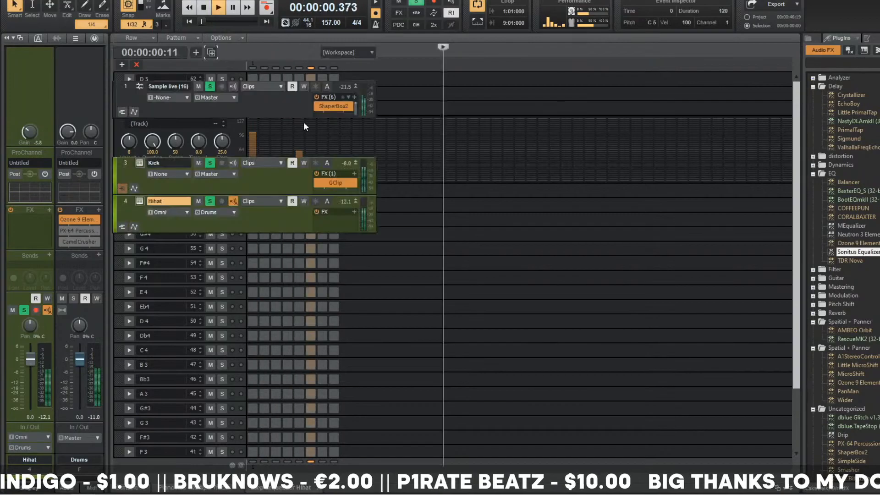
- Repeat the one-beat Hihat clip along its track until it runs past the start of bar 9
{"action": "key", "text": "w"}
{"action": "left_click", "coordinate": [417, 201]}
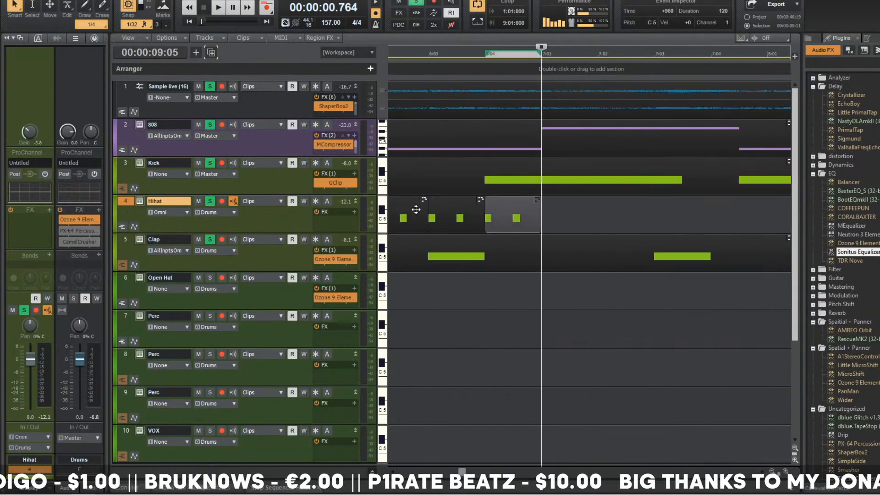
{"action": "key", "text": "ctrl+v"}
{"action": "key", "text": "ctrl+v"}
{"action": "scroll", "coordinate": [635, 257], "scroll_direction": "down", "scroll_amount": 3}
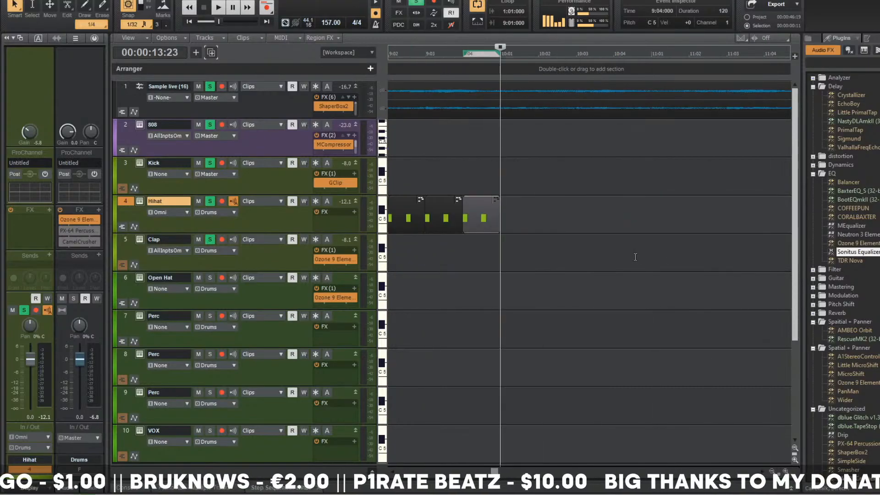
- Delete the surplus Hihat clips from bar 9 onward and play the eight-bar loop from the start
{"action": "left_click_drag", "start_coordinate": [618, 184], "coordinate": [514, 249]}
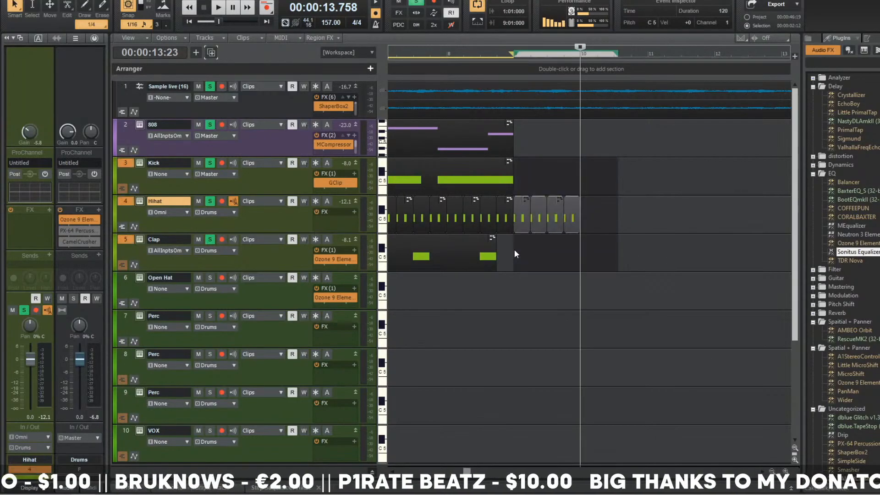
{"action": "key", "text": "Delete"}
{"action": "key", "text": "w"}
{"action": "key", "text": "space"}
{"action": "scroll", "coordinate": [499, 227], "scroll_direction": "down", "scroll_amount": 2}
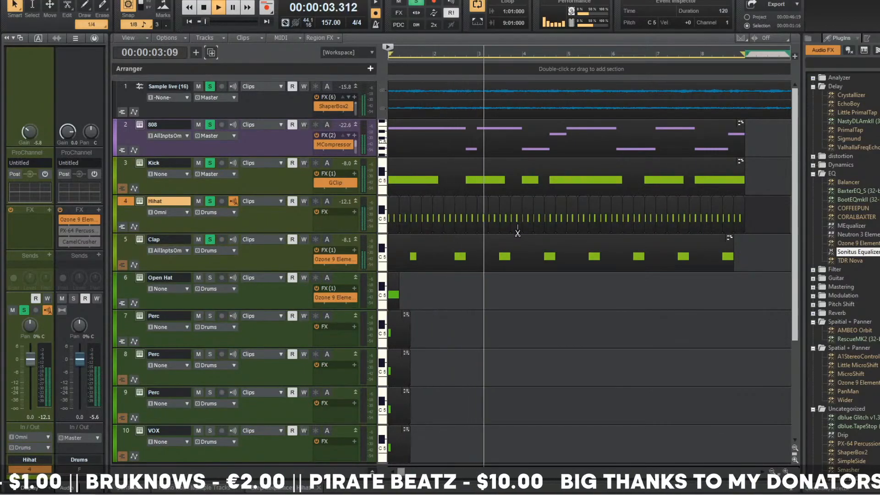
{"action": "scroll", "coordinate": [517, 232], "scroll_direction": "down", "scroll_amount": 2}
{"action": "key", "text": "space"}
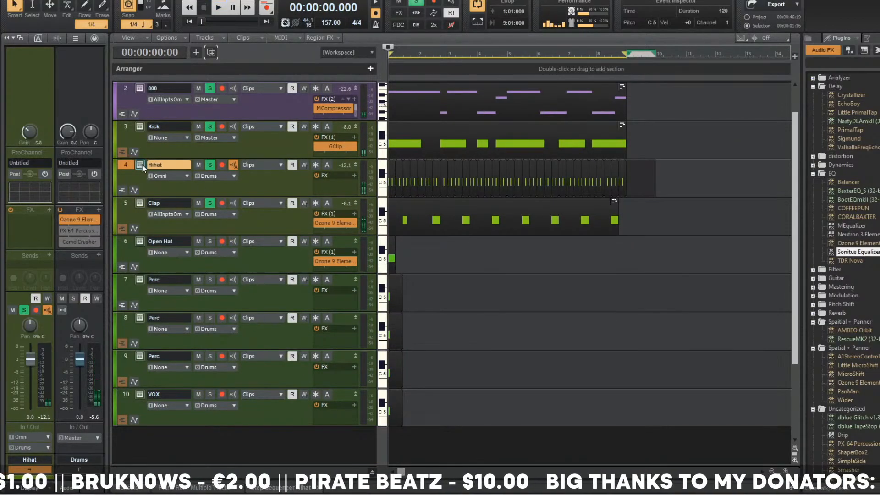
- Reopen the Hihat track's sampler and replace its sound with BWB WAV 6 HI HAT (9).wav
{"action": "left_click", "coordinate": [139, 164]}
{"action": "key", "text": "space"}
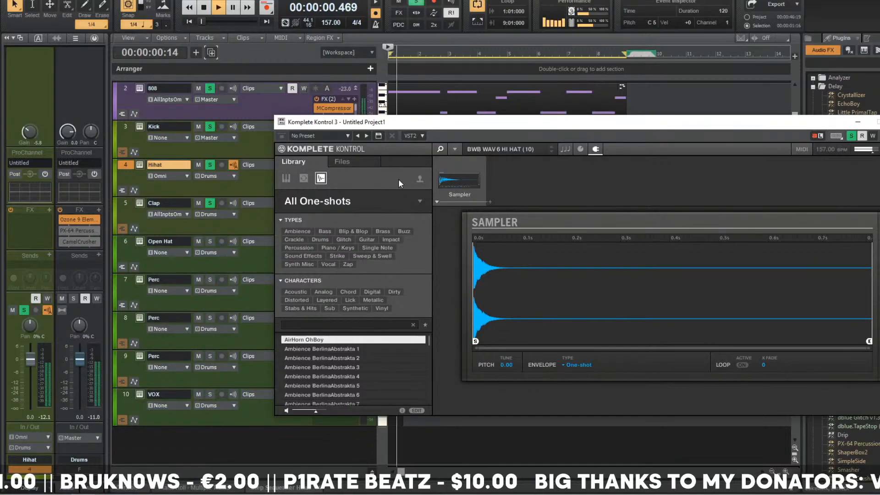
{"action": "key", "text": "space"}
{"action": "left_click", "coordinate": [360, 164]}
{"action": "left_click", "coordinate": [364, 300]}
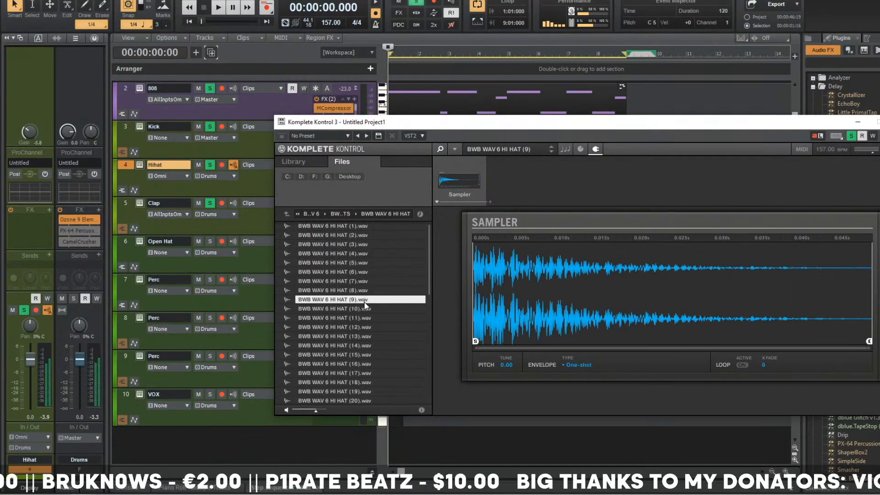
- Audition other hi-hat samples during playback, load BWB WAV 6 HI HAT (11).wav in the Hihat sampler, and close it
{"action": "key", "text": "space"}
{"action": "left_click", "coordinate": [369, 282]}
{"action": "left_click", "coordinate": [370, 318]}
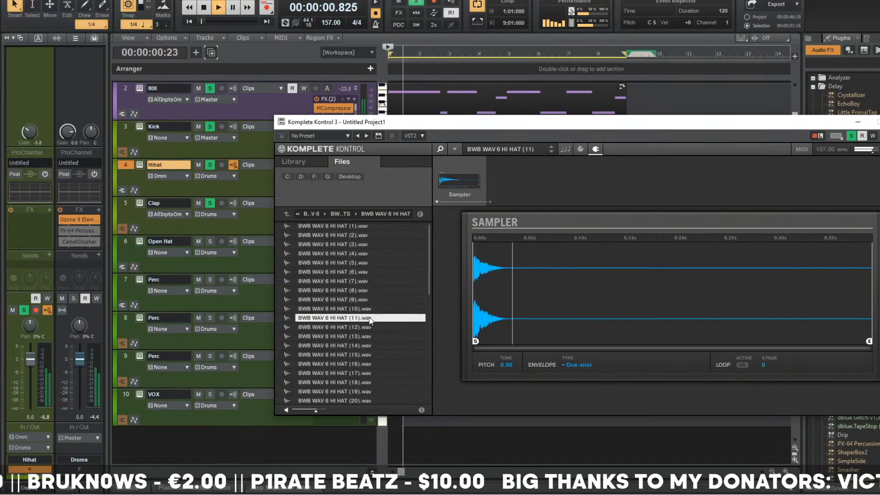
{"action": "scroll", "coordinate": [370, 316], "scroll_direction": "down", "scroll_amount": 1}
{"action": "key", "text": "Escape"}
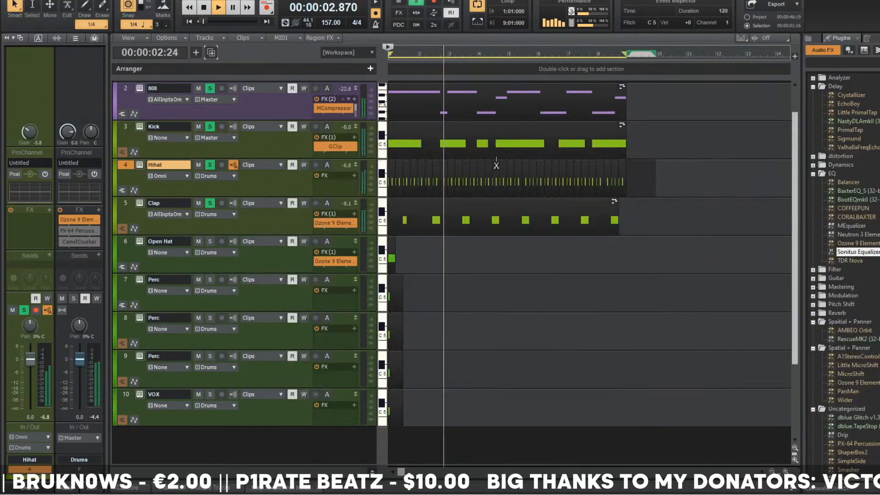
- Stop playback and merge the repeated Hihat clips into one continuous eight-bar clip
{"action": "scroll", "coordinate": [497, 165], "scroll_direction": "down", "scroll_amount": 3}
{"action": "key", "text": "space"}
{"action": "left_click_drag", "start_coordinate": [527, 178], "coordinate": [266, 160]}
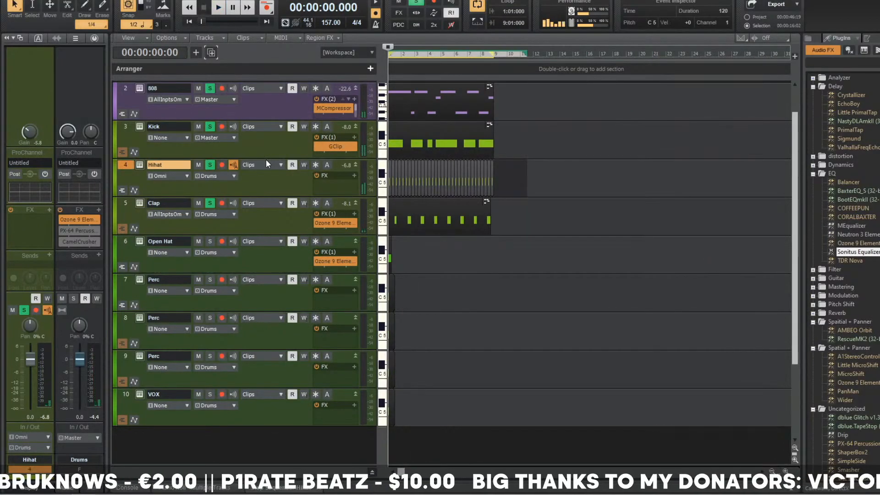
{"action": "key", "text": "ctrl+z"}
{"action": "scroll", "coordinate": [399, 191], "scroll_direction": "up", "scroll_amount": 1}
{"action": "scroll", "coordinate": [419, 236], "scroll_direction": "up", "scroll_amount": 5}
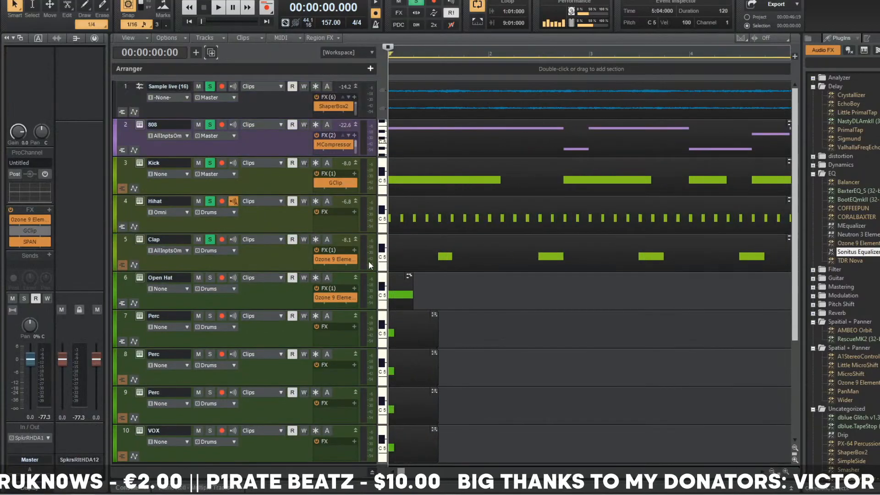
- Duplicate the Clap track with its clip and trim the copied clip's start to bar 1, beat 2
{"action": "left_click", "coordinate": [277, 255]}
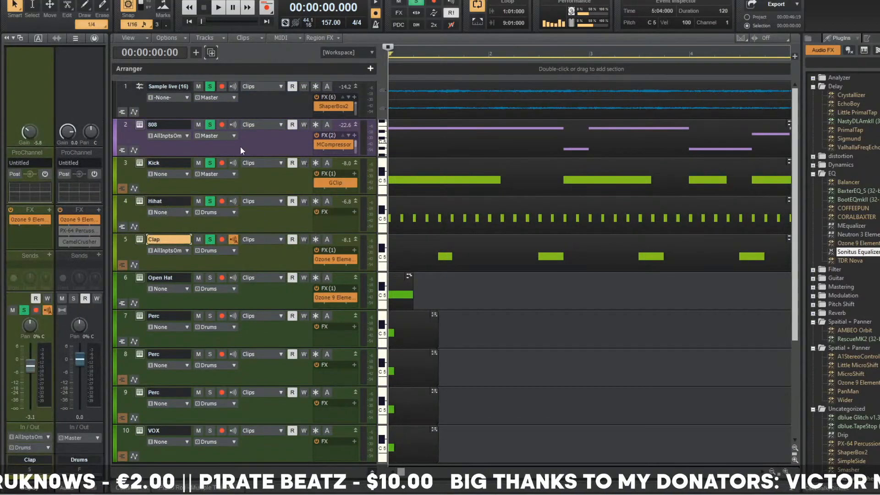
{"action": "left_click", "coordinate": [121, 240]}
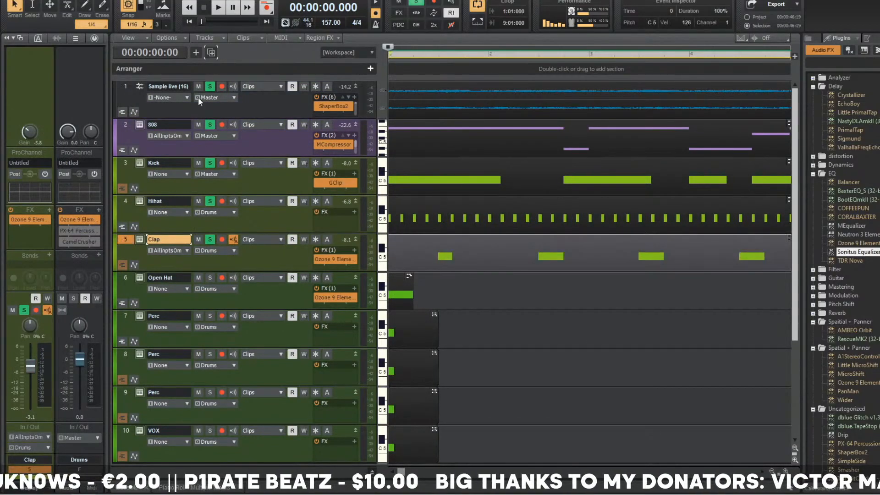
{"action": "left_click", "coordinate": [210, 53]}
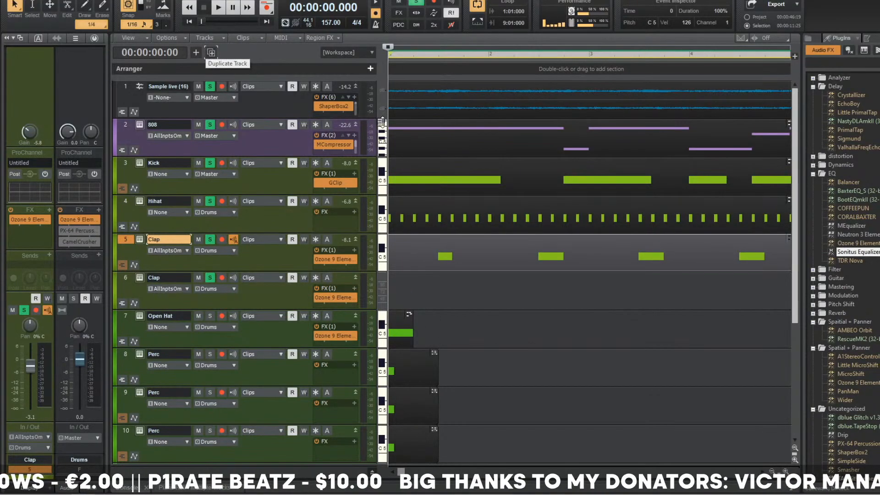
{"action": "left_click", "coordinate": [444, 276]}
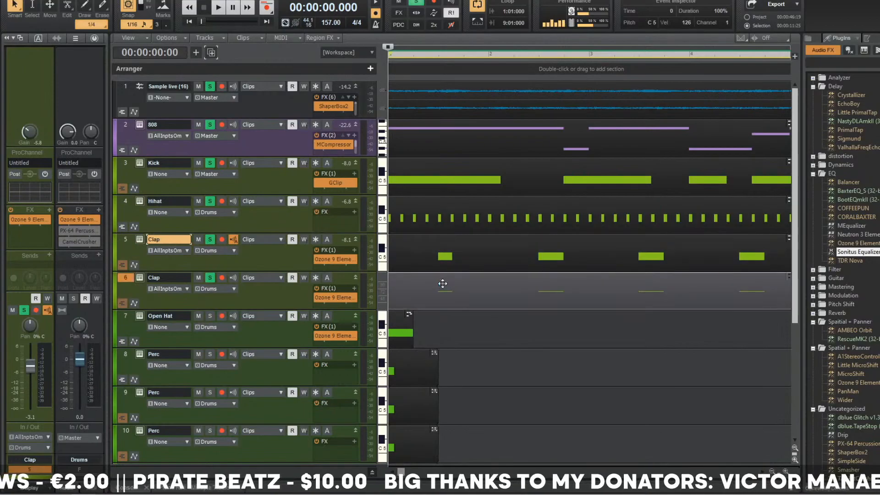
{"action": "left_click_drag", "start_coordinate": [391, 300], "coordinate": [410, 299]}
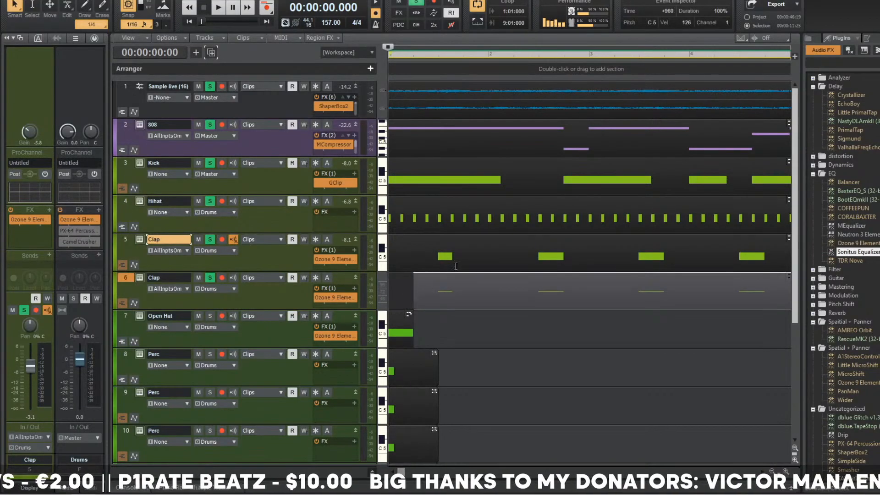
{"action": "scroll", "coordinate": [456, 266], "scroll_direction": "down", "scroll_amount": 4}
{"action": "scroll", "coordinate": [448, 287], "scroll_direction": "up", "scroll_amount": 8}
{"action": "scroll", "coordinate": [456, 280], "scroll_direction": "down", "scroll_amount": 2}
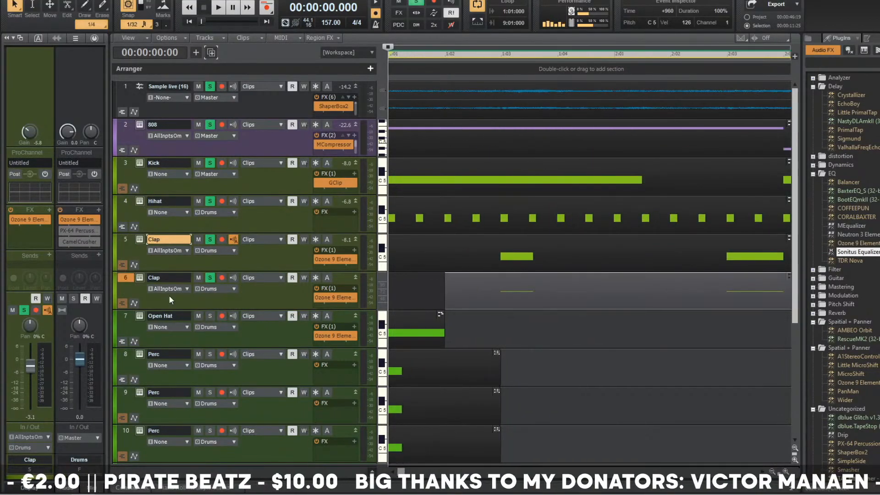
- Examine the duplicate Clap track's sampler, including the Pitch / Envelope settings of HYDRA-SNARE (10), and close it
{"action": "left_click", "coordinate": [139, 277]}
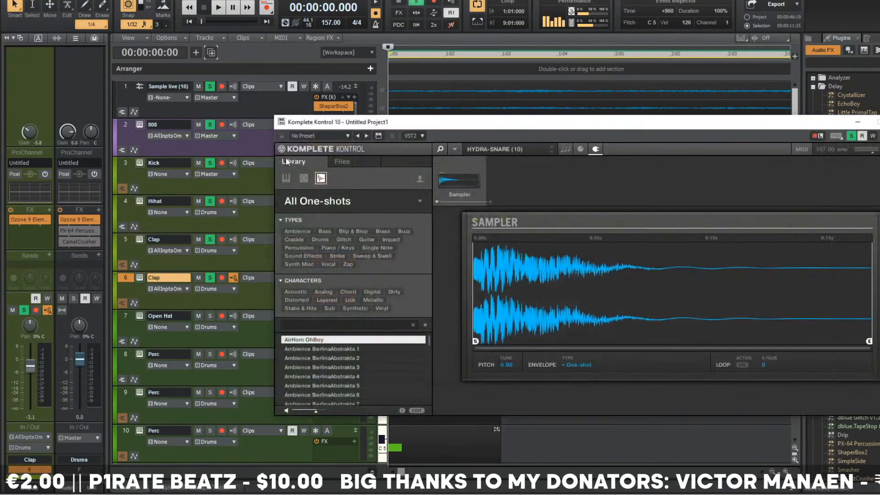
{"action": "left_click", "coordinate": [581, 149]}
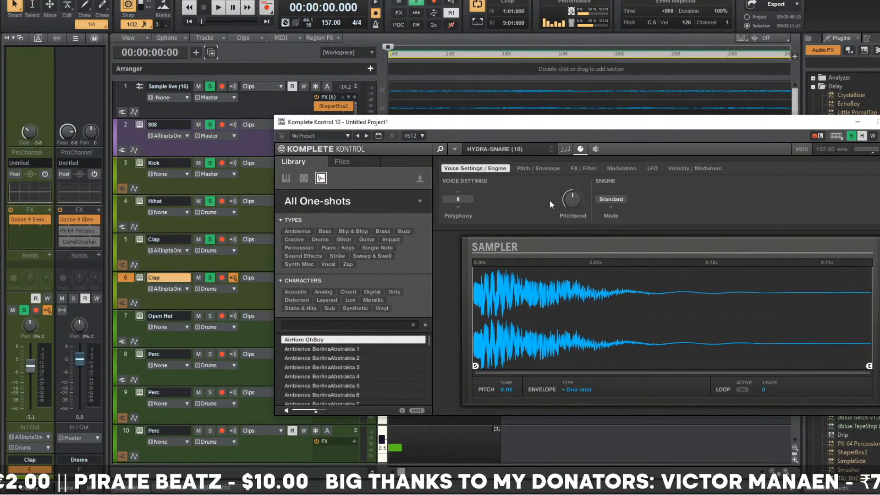
{"action": "left_click", "coordinate": [547, 169]}
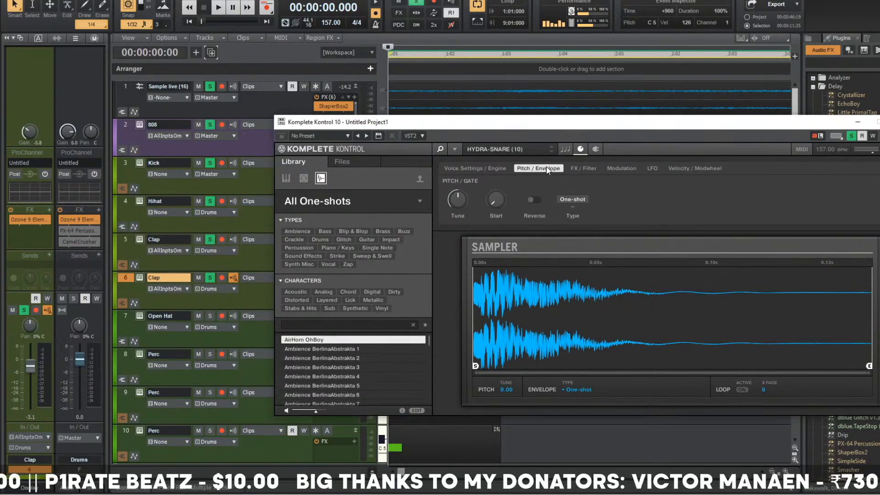
{"action": "left_click_drag", "start_coordinate": [574, 133], "coordinate": [328, 171]}
{"action": "left_click", "coordinate": [656, 160]}
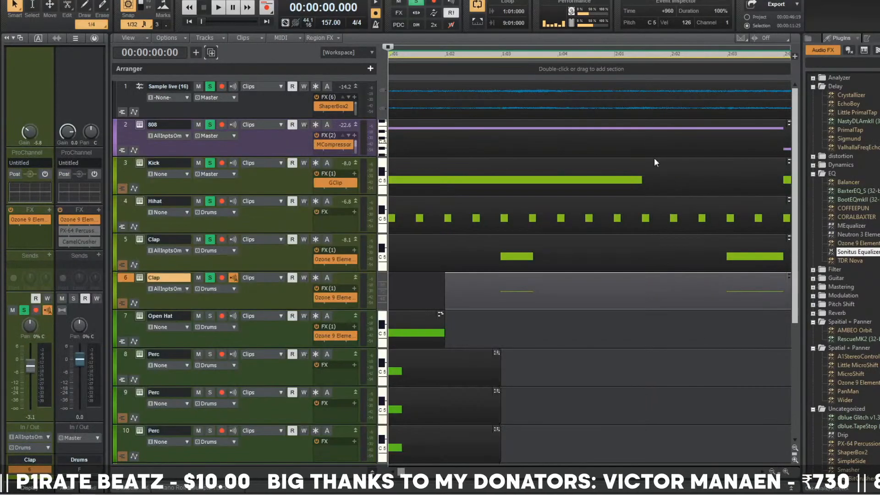
{"action": "left_click", "coordinate": [176, 257]}
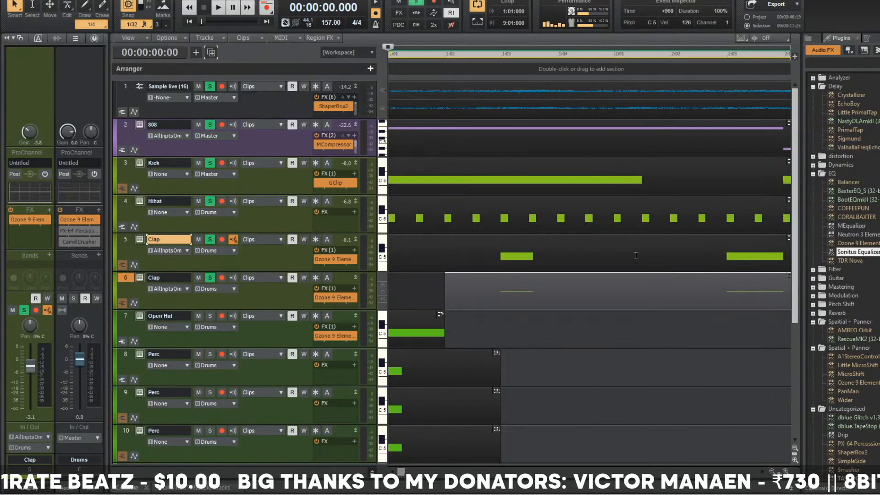
{"action": "scroll", "coordinate": [551, 268], "scroll_direction": "down", "scroll_amount": 5}
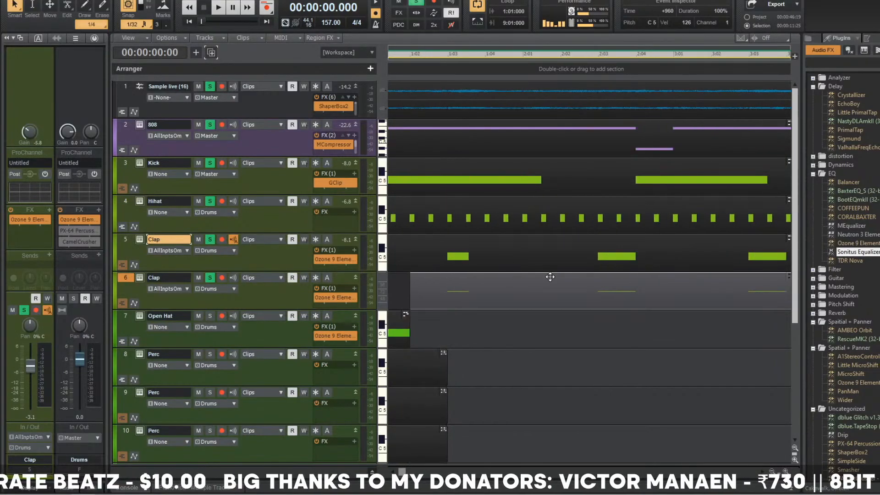
{"action": "left_click", "coordinate": [139, 278]}
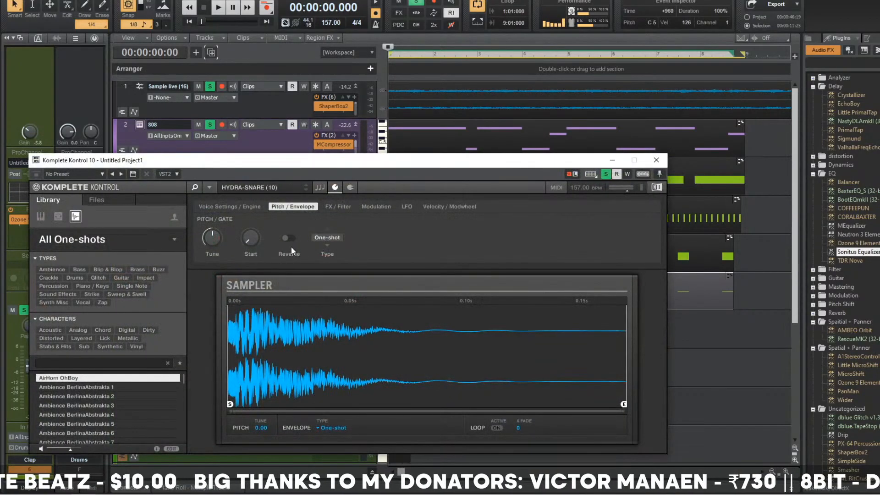
{"action": "left_click", "coordinate": [657, 160]}
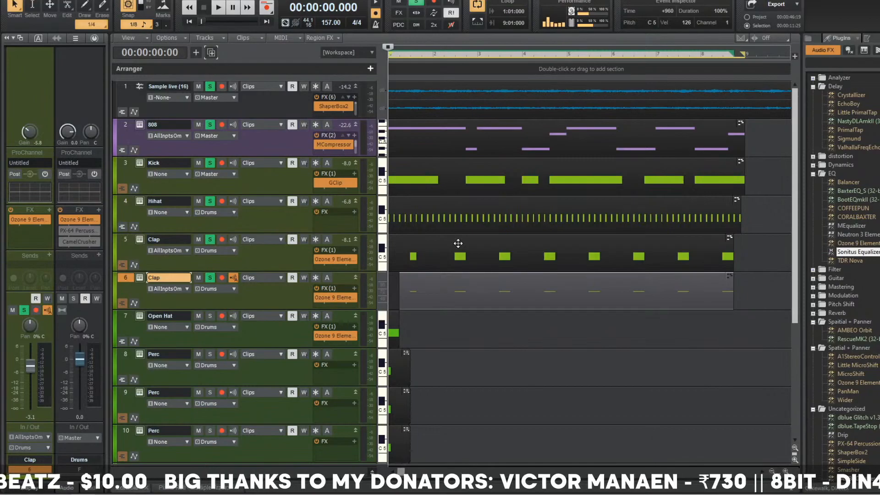
- Play the layered claps, shift the duplicate Clap clip earlier to start at about tick 630, and listen again
{"action": "key", "text": "space"}
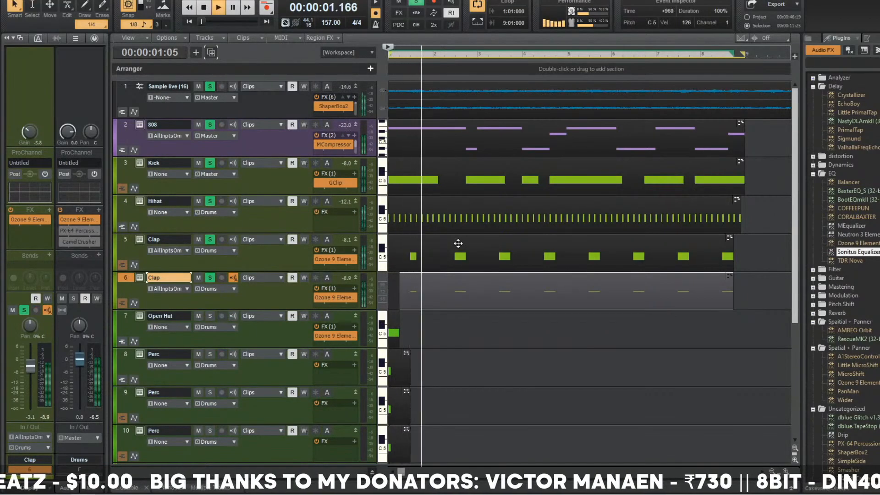
{"action": "key", "text": "space"}
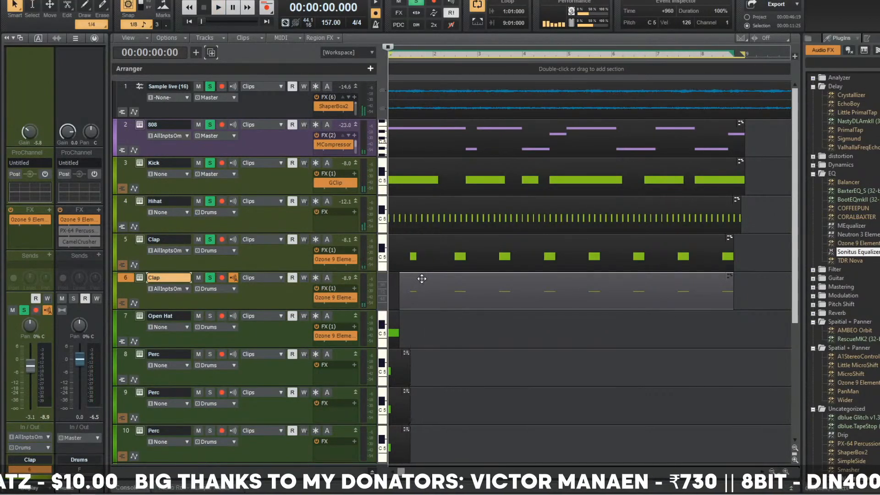
{"action": "scroll", "coordinate": [422, 278], "scroll_direction": "up", "scroll_amount": 3, "text": "ctrl"}
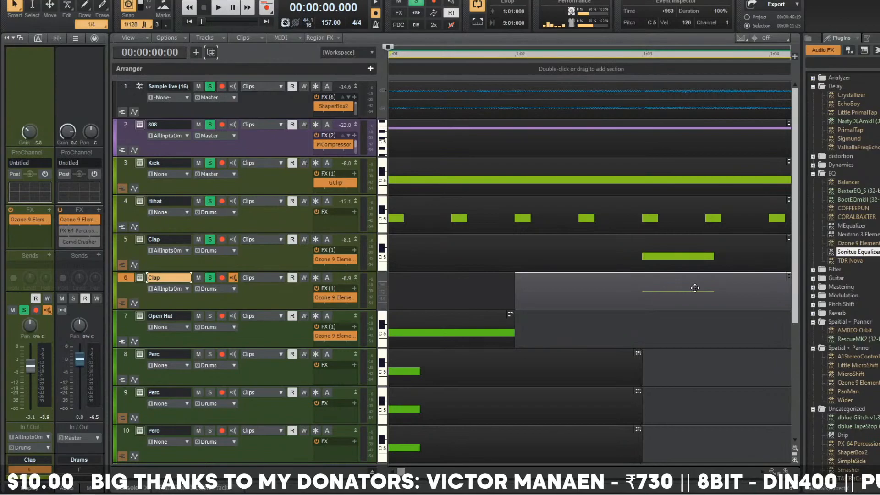
{"action": "left_click_drag", "start_coordinate": [695, 288], "coordinate": [664, 280]}
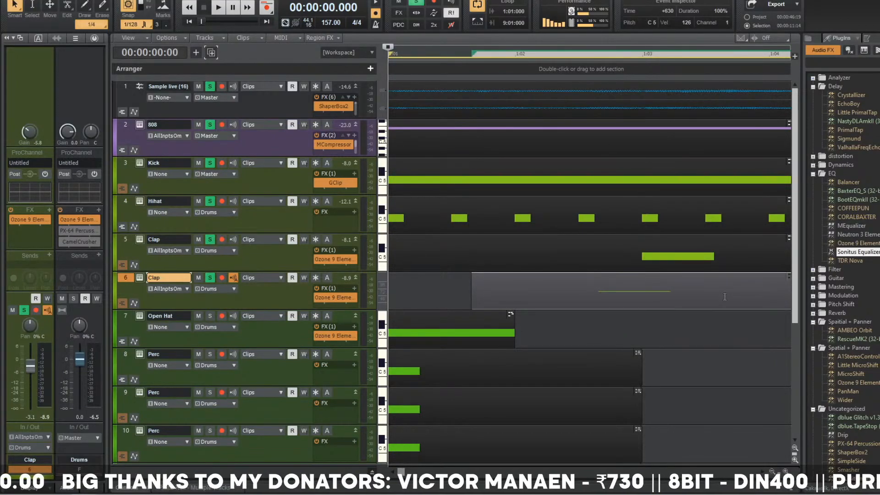
{"action": "key", "text": "space"}
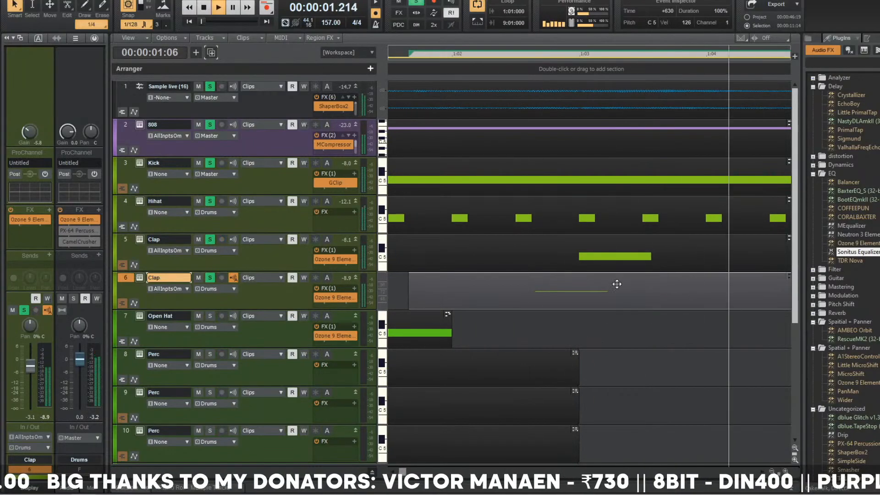
{"action": "key", "text": "space"}
- Nudge the duplicate Clap clip further ahead to start at tick 563 and check its timing in playback
{"action": "left_click_drag", "start_coordinate": [649, 285], "coordinate": [638, 287]}
{"action": "key", "text": "space"}
{"action": "key", "text": "space"}
{"action": "key", "text": "space"}
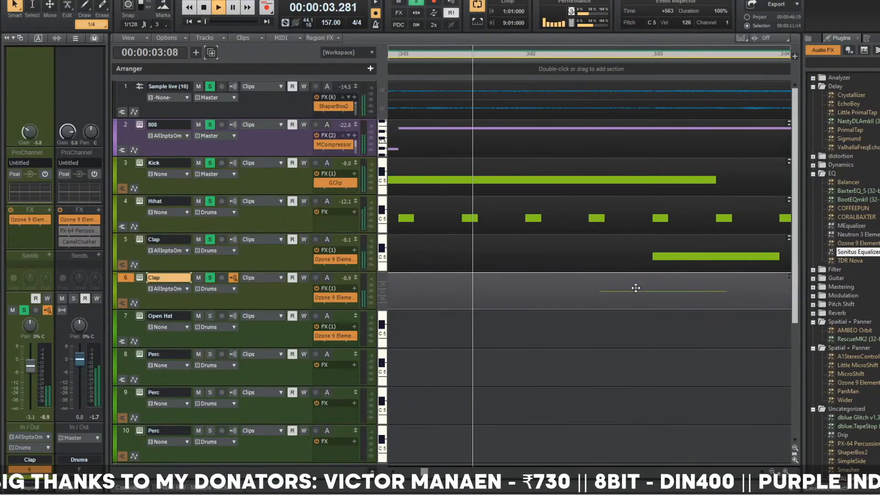
{"action": "key", "text": "space"}
- Lower the duplicate Clap track's volume to -18.4 dB while the loop plays
{"action": "scroll", "coordinate": [561, 300], "scroll_direction": "down", "scroll_amount": 4}
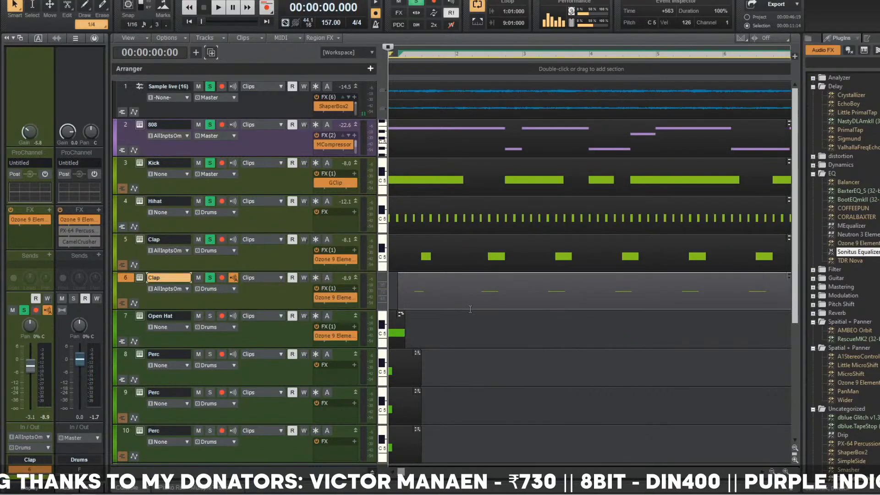
{"action": "key", "text": "space"}
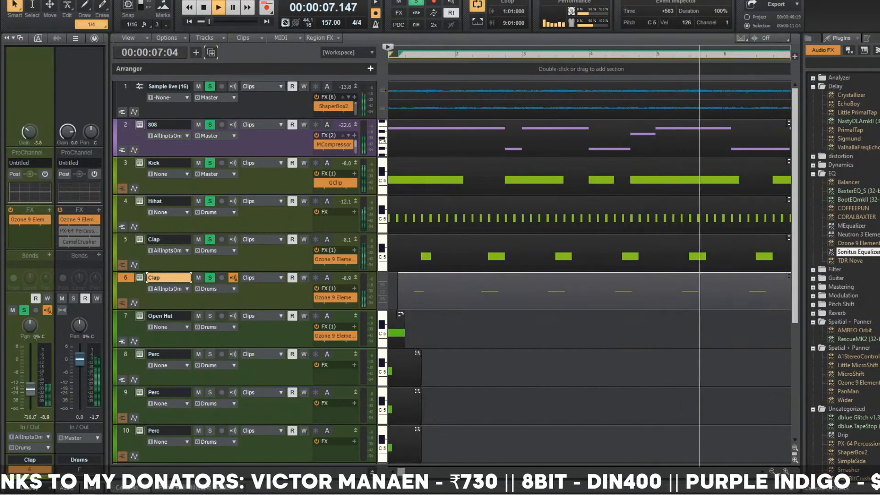
{"action": "key", "text": "space"}
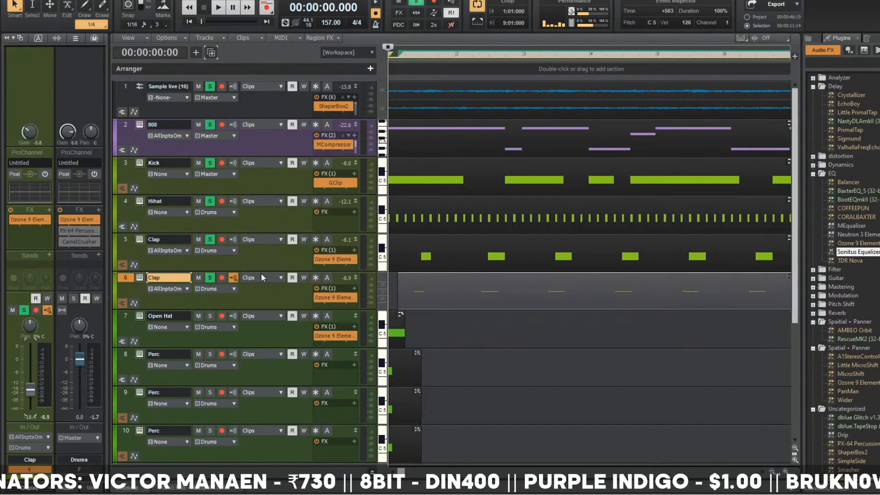
- Compare the Kick and both Clap patterns in the piano roll, add a C5 kick note at bar 1, beat 3, and play it
{"action": "key", "text": "d"}
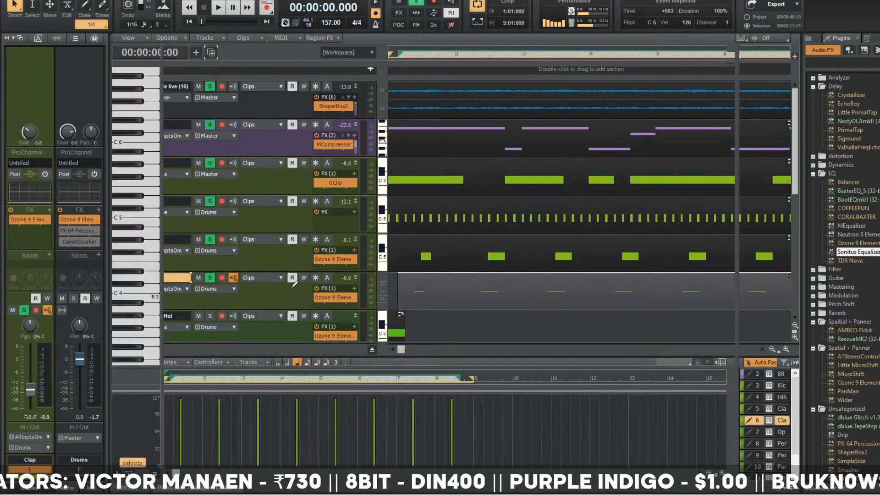
{"action": "left_click", "coordinate": [749, 65]}
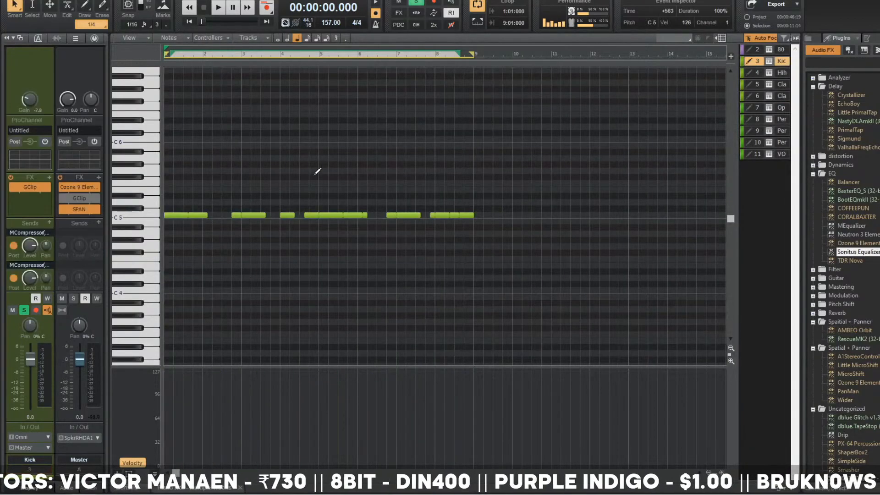
{"action": "scroll", "coordinate": [172, 200], "scroll_direction": "up", "scroll_amount": 4}
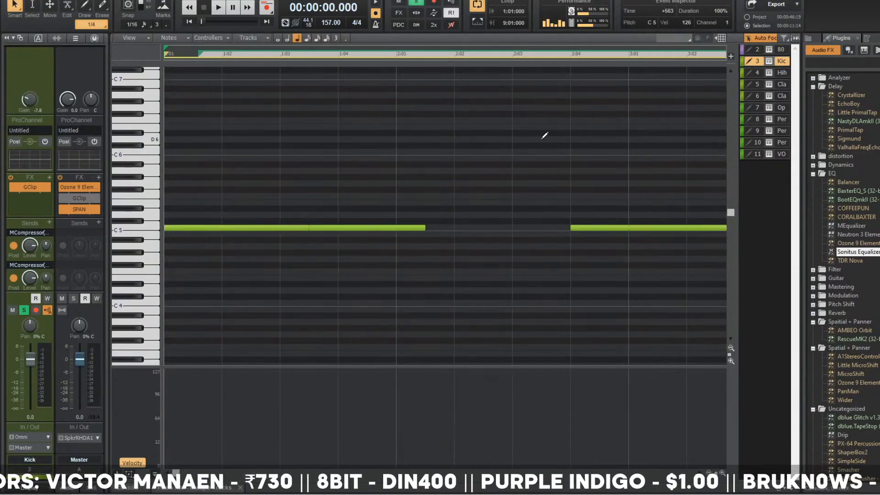
{"action": "left_click", "coordinate": [754, 97]}
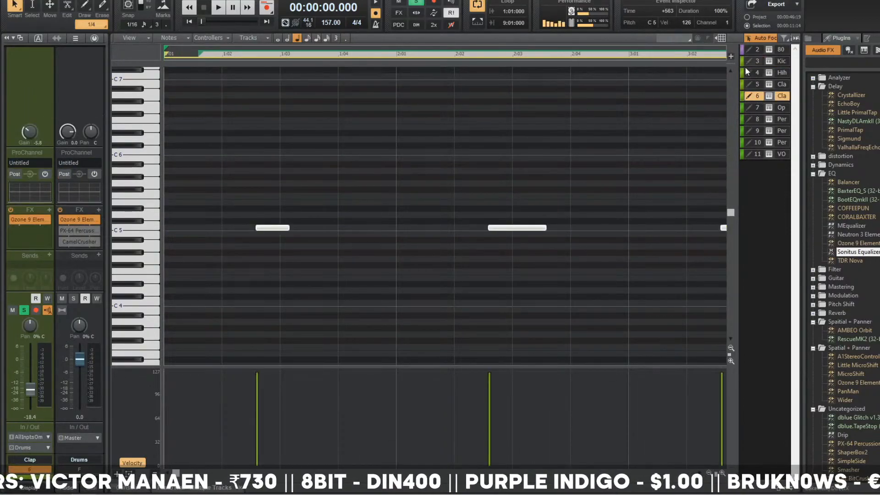
{"action": "left_click", "coordinate": [756, 84]}
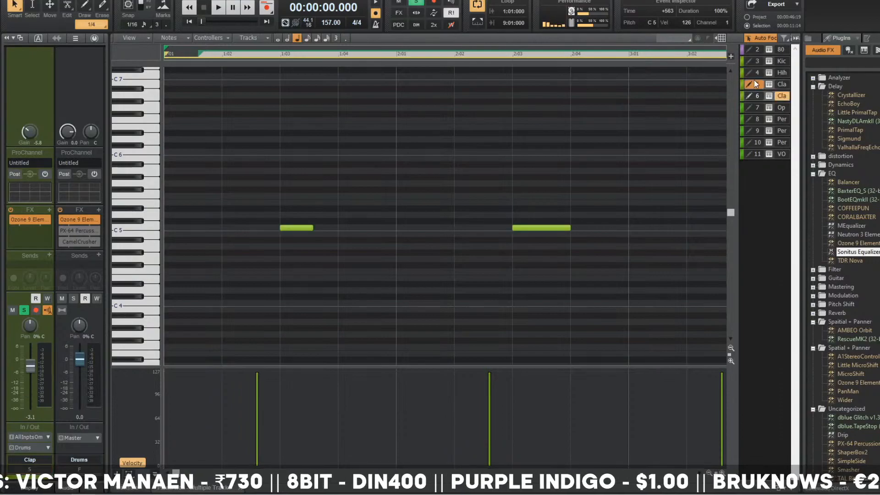
{"action": "left_click", "coordinate": [758, 63]}
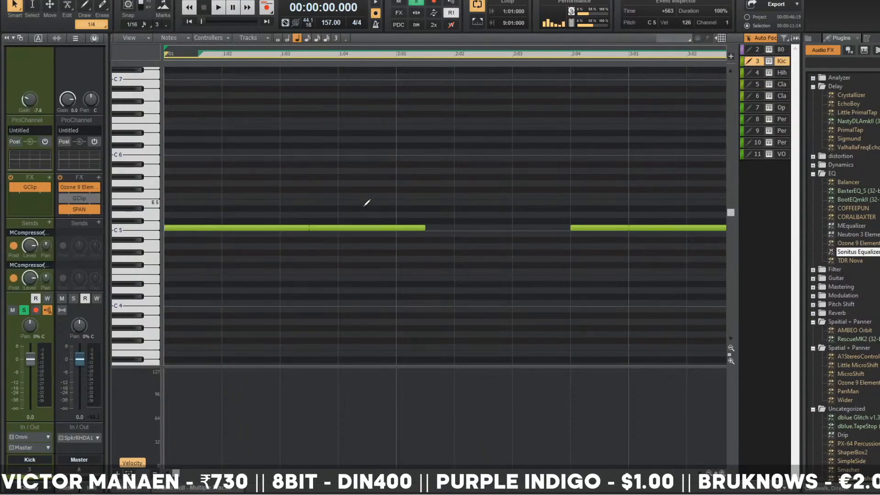
{"action": "key", "text": "space"}
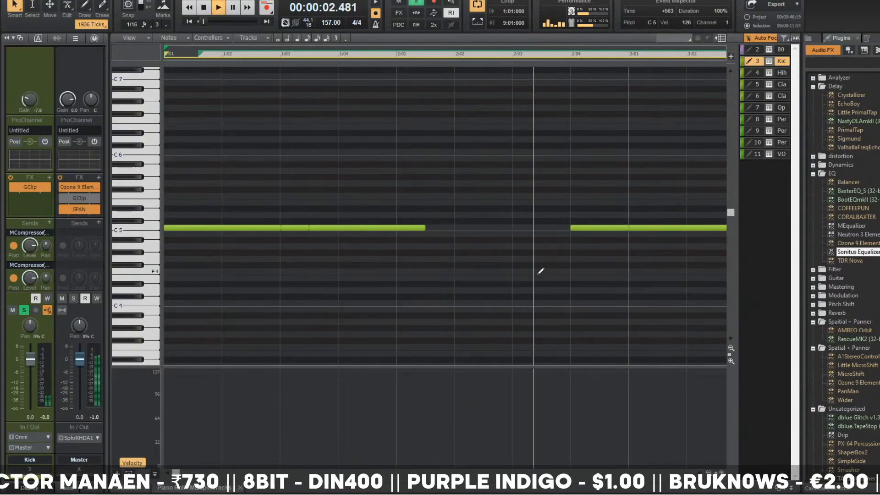
{"action": "scroll", "coordinate": [538, 274], "scroll_direction": "down", "scroll_amount": 1}
{"action": "key", "text": "w"}
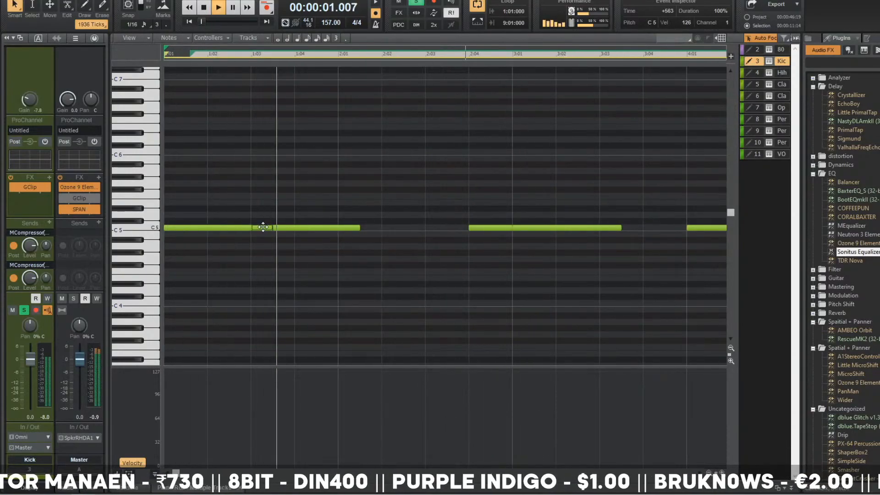
- Erase the added C5 kick note at bar 1, beat 3, and listen to the loop from the start in the track view
{"action": "right_click", "coordinate": [263, 227]}
{"action": "key", "text": "w"}
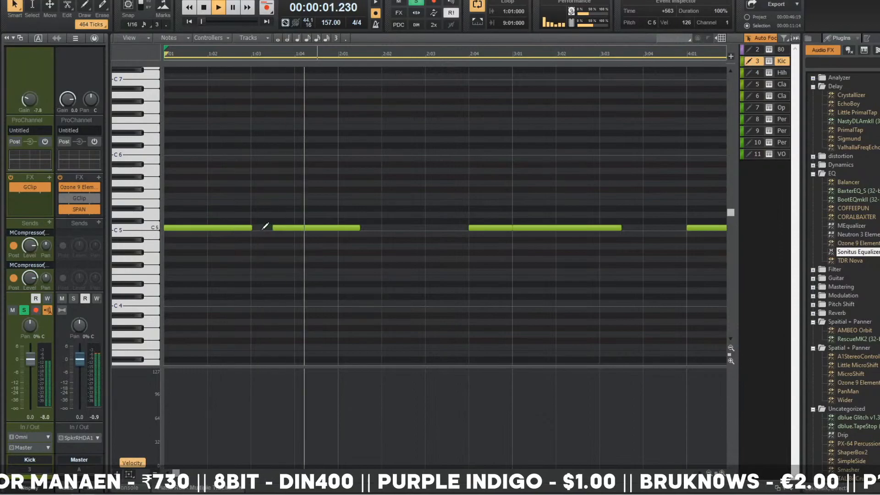
{"action": "key", "text": "d"}
{"action": "scroll", "coordinate": [402, 255], "scroll_direction": "down", "scroll_amount": 2}
{"action": "scroll", "coordinate": [412, 259], "scroll_direction": "up", "scroll_amount": 2}
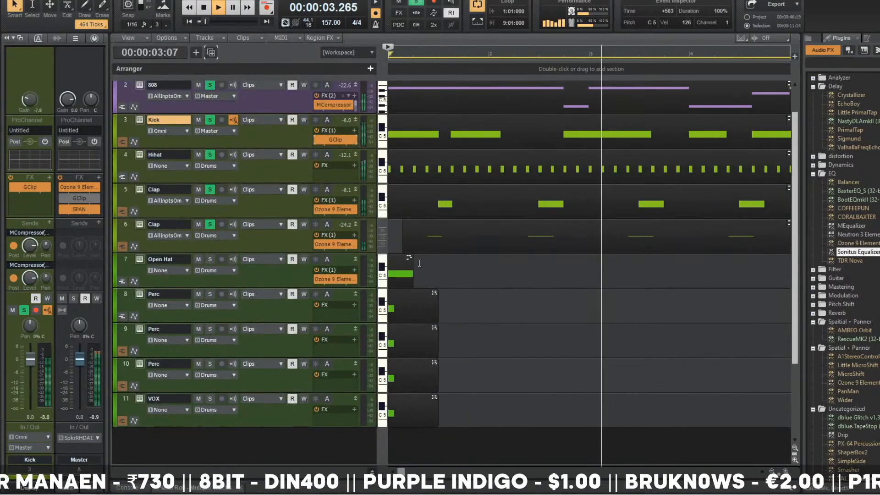
{"action": "key", "text": "w"}
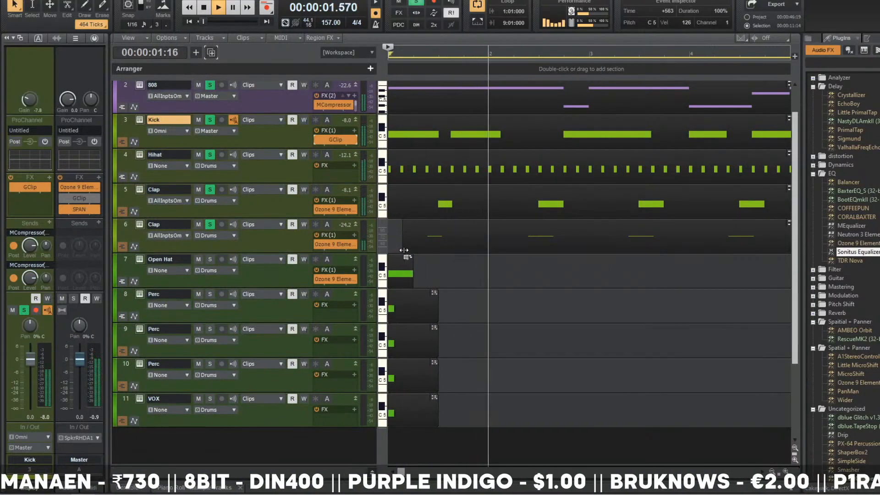
{"action": "key", "text": "ctrl+Left"}
{"action": "scroll", "coordinate": [410, 257], "scroll_direction": "down", "scroll_amount": 2}
{"action": "key", "text": "ctrl+Left"}
{"action": "key", "text": "ctrl+Left"}
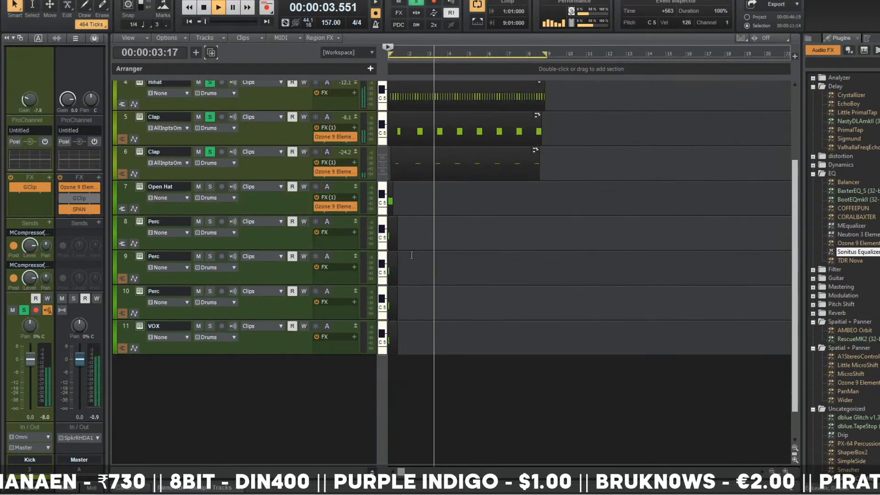
{"action": "key", "text": "space"}
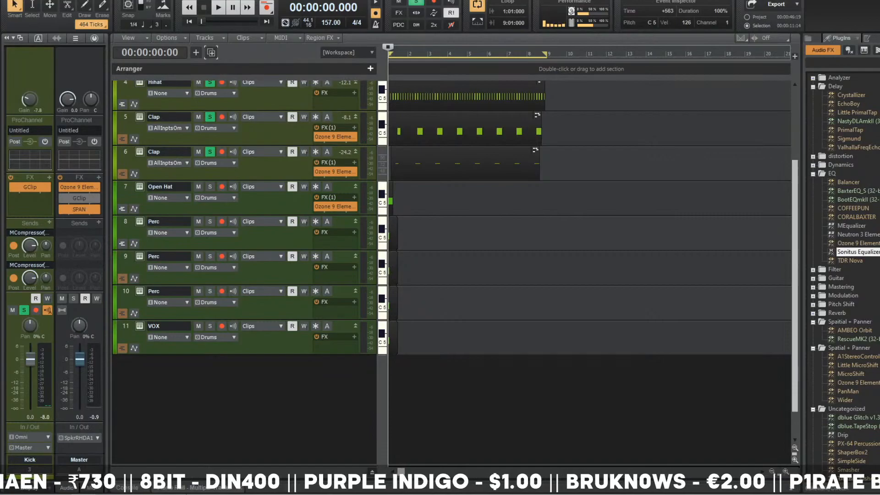
- Switch to OBS, set the second donor's amount in the 'bottom text' source to $4, and return to Cakewalk
{"action": "left_click", "coordinate": [208, 487]}
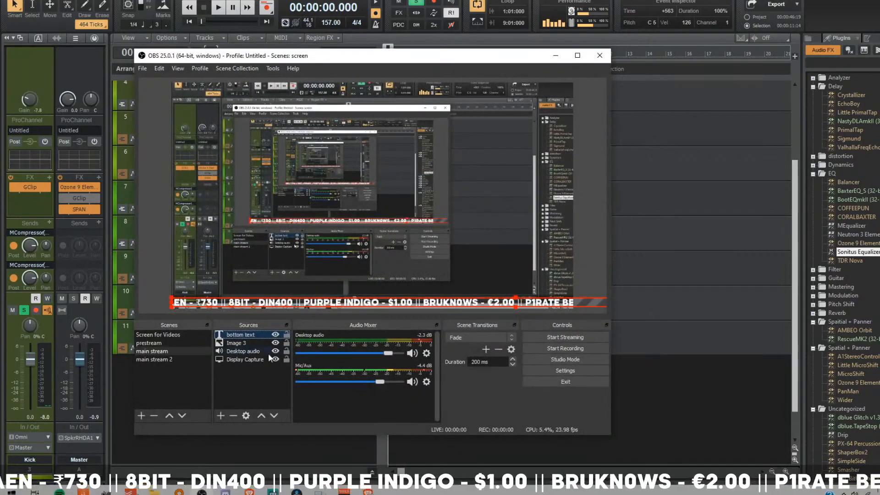
{"action": "double_click", "coordinate": [245, 336]}
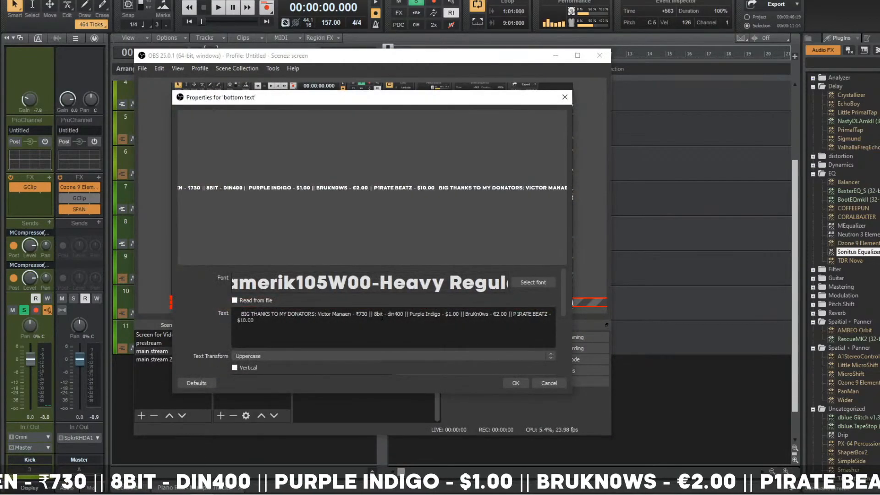
{"action": "mouse_move", "coordinate": [404, 313]}
{"action": "left_mouse_down"}
{"action": "mouse_move", "coordinate": [550, 314]}
{"action": "mouse_move", "coordinate": [388, 314]}
{"action": "left_mouse_up"}
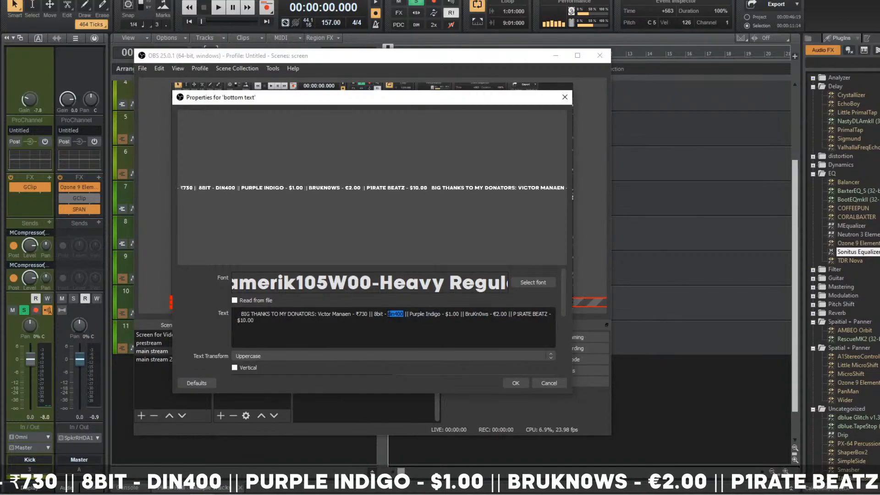
{"action": "type", "text": "$4"}
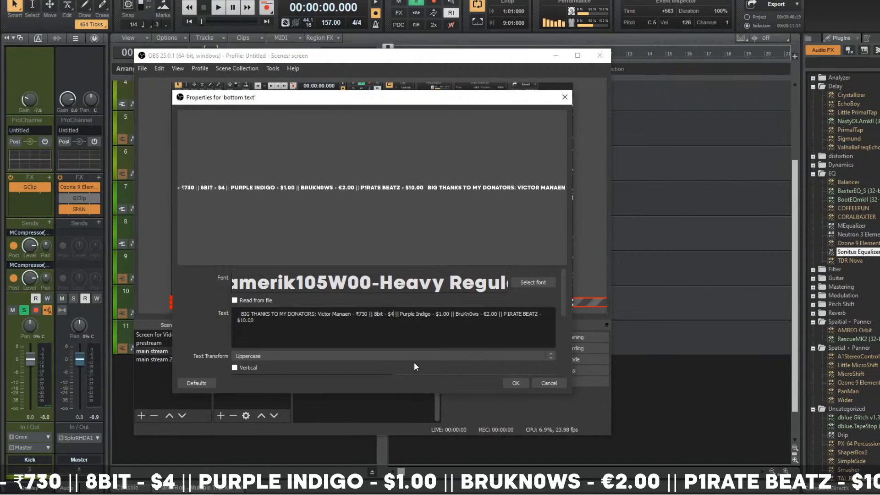
{"action": "left_click", "coordinate": [516, 383]}
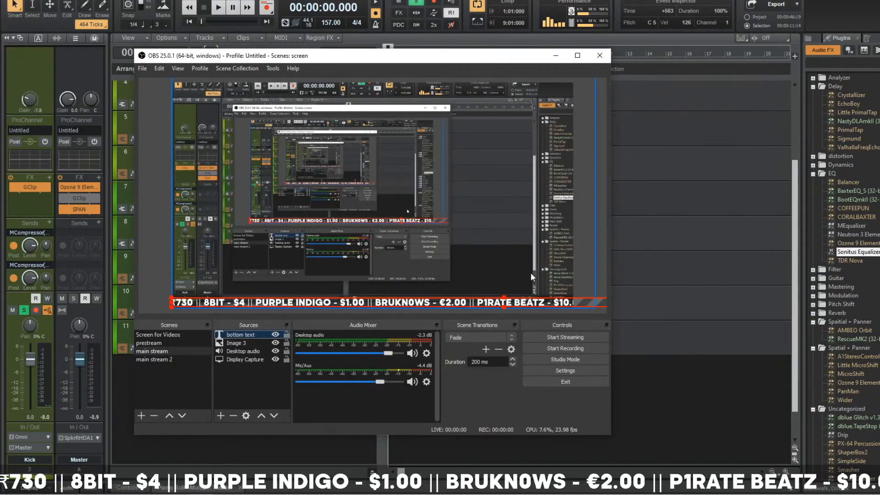
{"action": "left_click", "coordinate": [556, 56]}
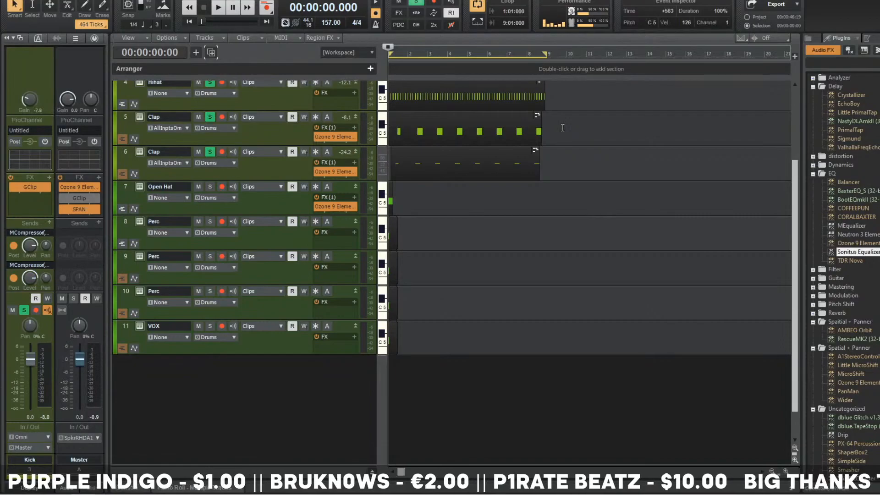
- Play the loop and lower the duplicate Clap track's volume to about -24.8 dB
{"action": "key", "text": "space"}
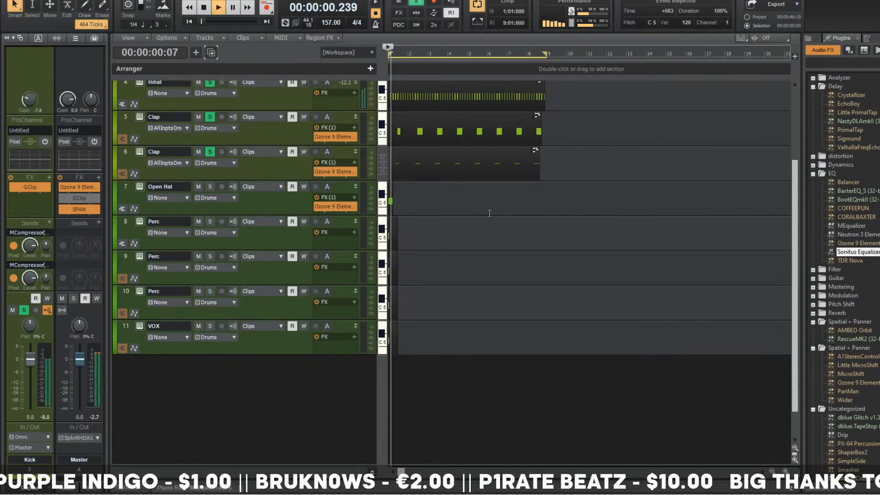
{"action": "scroll", "coordinate": [486, 215], "scroll_direction": "up", "scroll_amount": 3}
{"action": "scroll", "coordinate": [441, 273], "scroll_direction": "up", "scroll_amount": 5}
{"action": "left_click", "coordinate": [153, 282]}
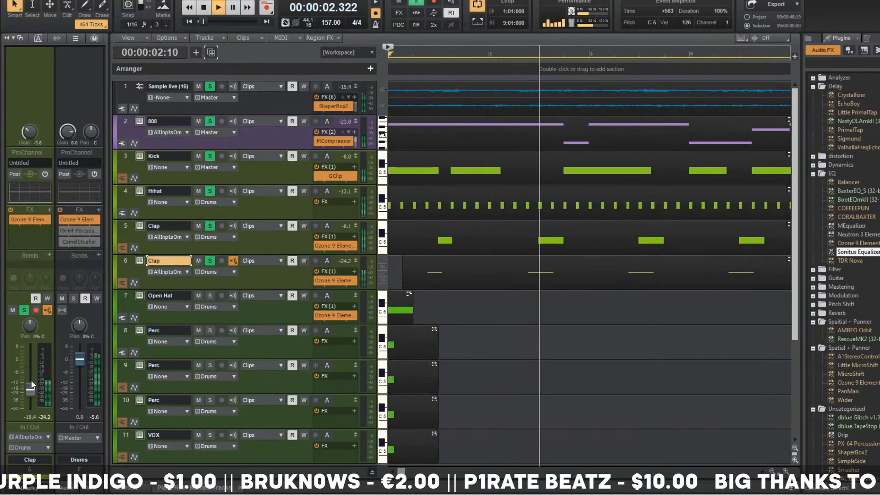
{"action": "key", "text": "space"}
- Delete every other note from the duplicate Clap track, removing the claps in bars 1, 3, 5 and 7
{"action": "left_click", "coordinate": [442, 275]}
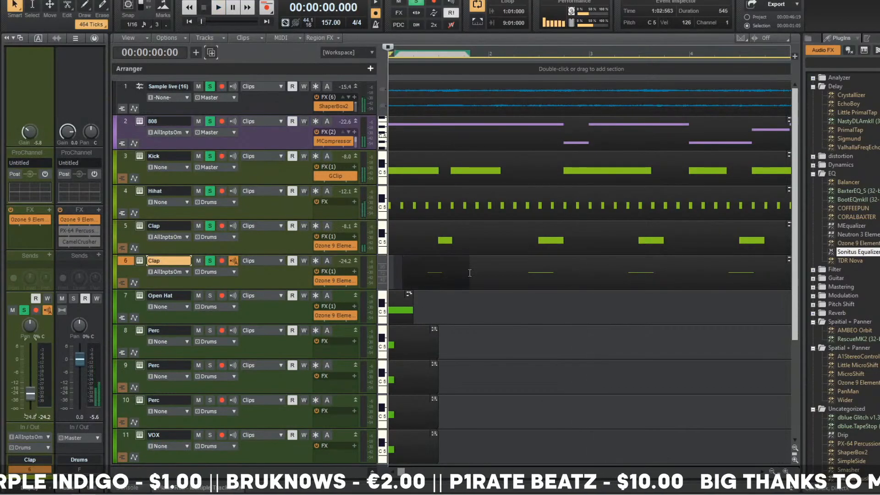
{"action": "left_click", "coordinate": [633, 276]}
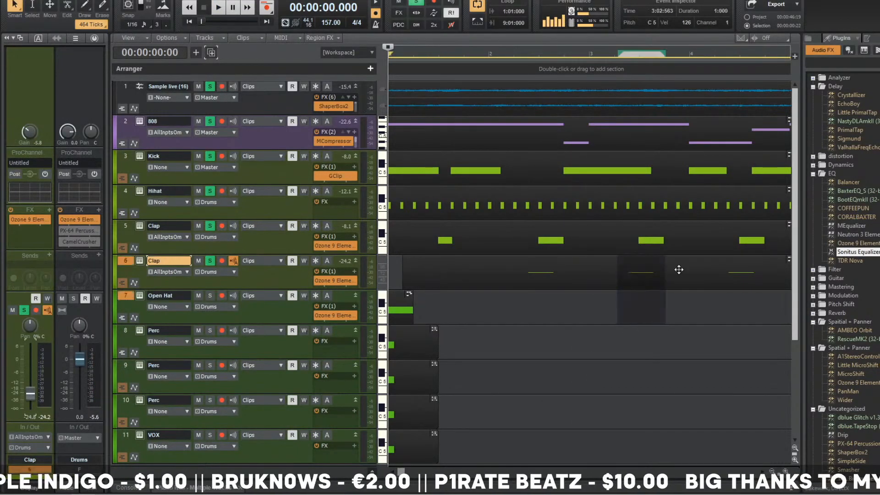
{"action": "scroll", "coordinate": [663, 255], "scroll_direction": "down", "scroll_amount": 5}
{"action": "scroll", "coordinate": [659, 260], "scroll_direction": "down", "scroll_amount": 2}
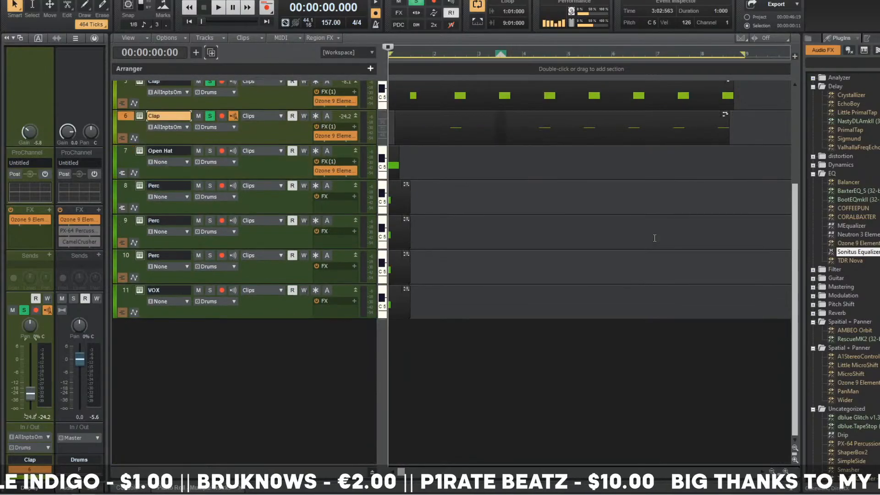
{"action": "scroll", "coordinate": [616, 194], "scroll_direction": "up", "scroll_amount": 2}
{"action": "left_click_drag", "start_coordinate": [578, 262], "coordinate": [607, 241]}
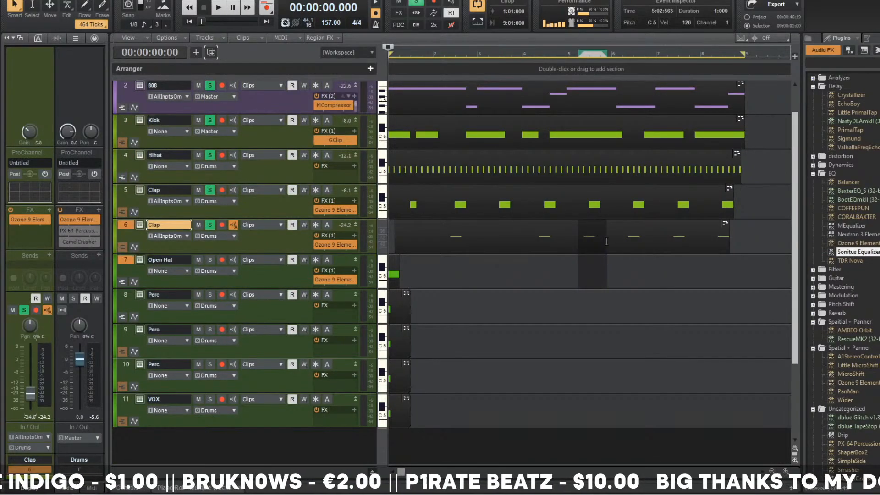
{"action": "key", "text": "Delete"}
{"action": "left_click_drag", "start_coordinate": [667, 266], "coordinate": [690, 235]}
{"action": "key", "text": "Delete"}
- Play the thinned-out claps and lower the duplicate Clap track's volume to about -26.1 dB
{"action": "key", "text": "space"}
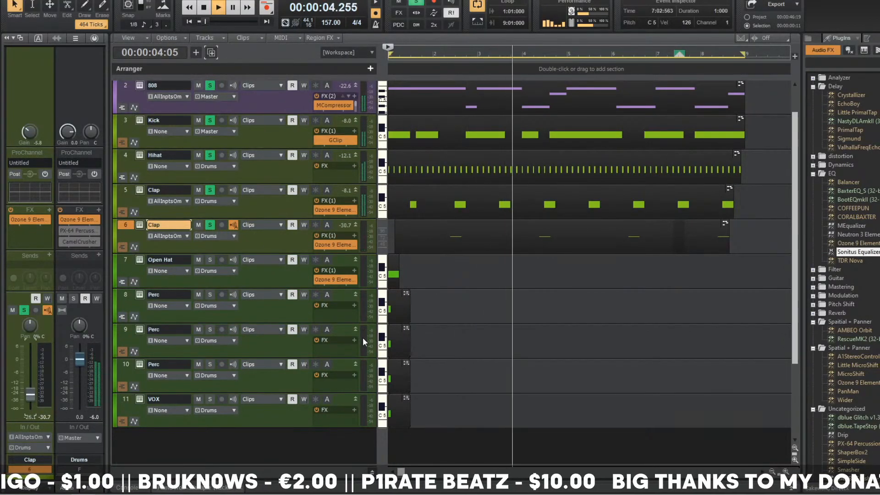
{"action": "scroll", "coordinate": [482, 259], "scroll_direction": "down", "scroll_amount": 1}
{"action": "scroll", "coordinate": [482, 259], "scroll_direction": "up", "scroll_amount": 1}
- Add two F5 notes to the original Clap pattern in the piano roll, snapped to 3:04:480 and 4:01:480
{"action": "key", "text": "d"}
{"action": "key", "text": "d"}
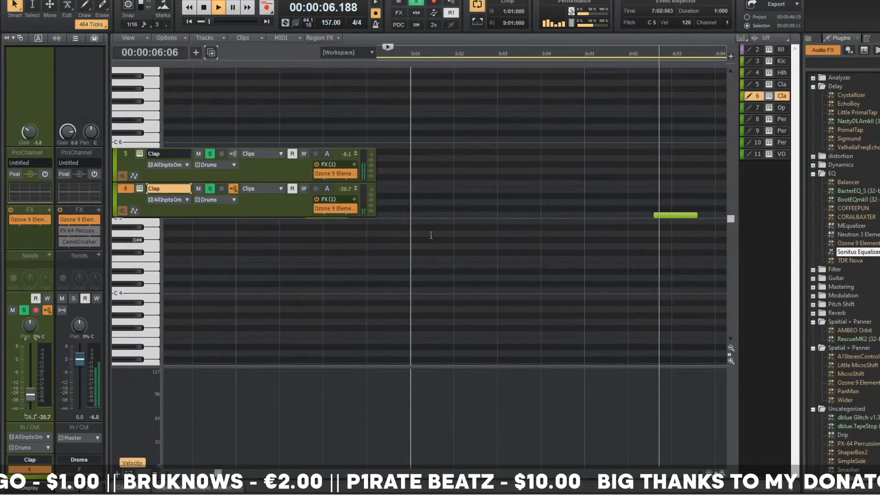
{"action": "key", "text": "d"}
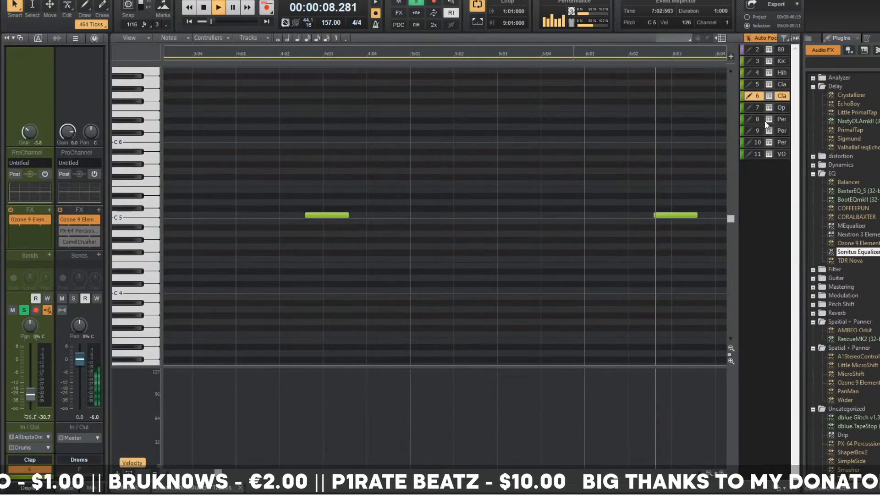
{"action": "left_click", "coordinate": [775, 84]}
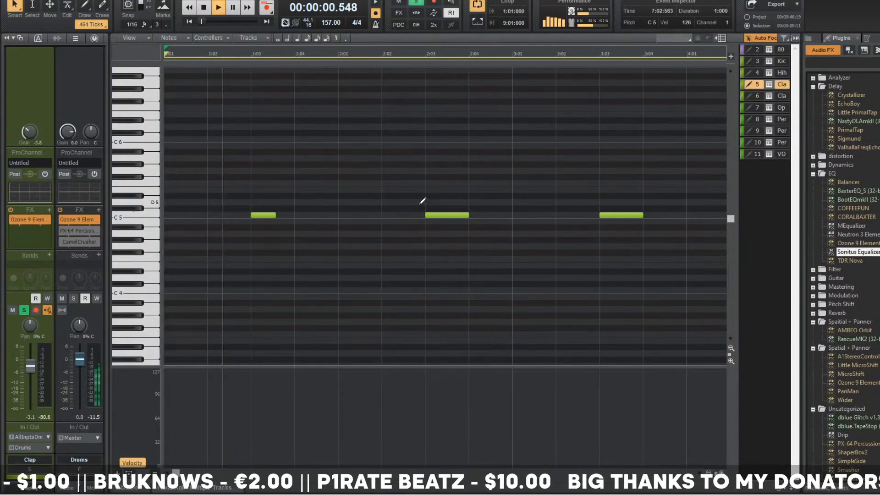
{"action": "scroll", "coordinate": [420, 204], "scroll_direction": "up", "scroll_amount": 1}
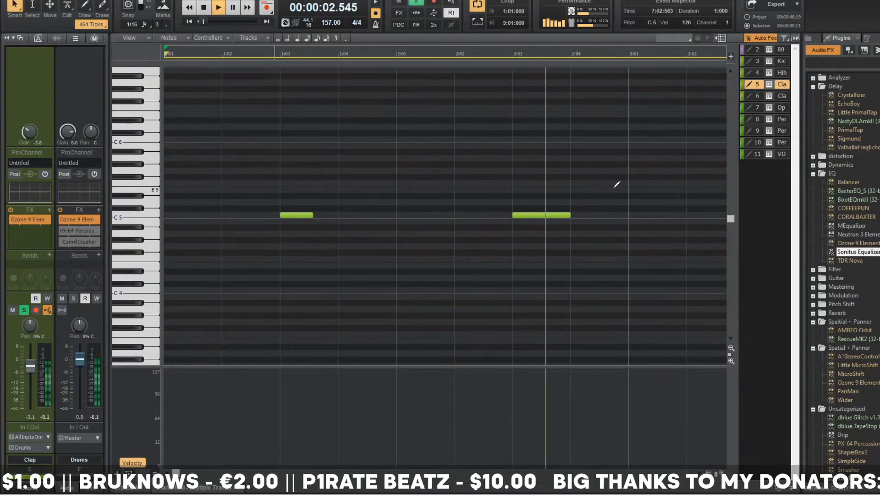
{"action": "left_click", "coordinate": [404, 184]}
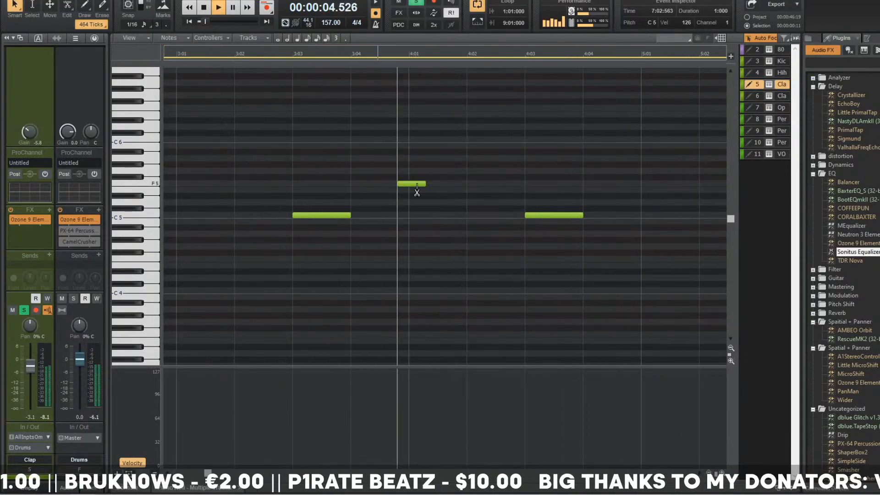
{"action": "left_click", "coordinate": [443, 183]}
{"action": "left_click_drag", "start_coordinate": [414, 184], "coordinate": [401, 183]}
{"action": "key", "text": "n"}
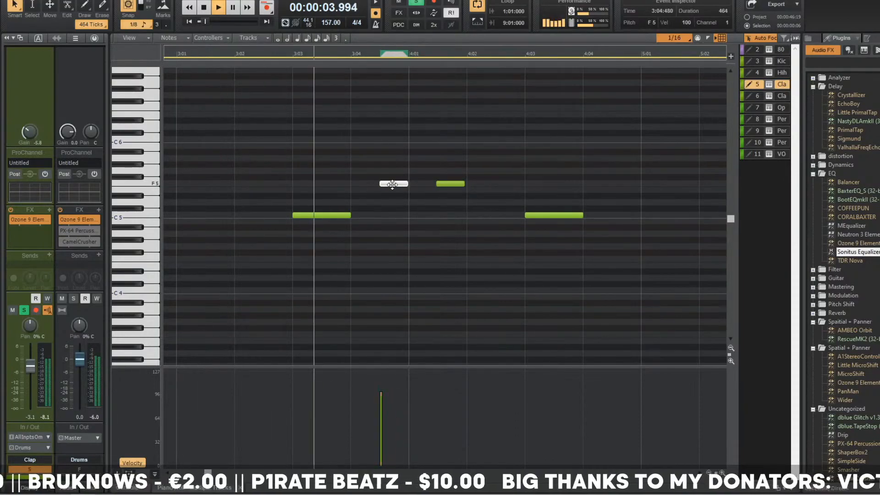
{"action": "left_click", "coordinate": [450, 184]}
- Add two E5 notes to the original Clap pattern around the start of bar 8, at 7:04:480 and 8:01:480
{"action": "scroll", "coordinate": [459, 184], "scroll_direction": "down", "scroll_amount": 1}
{"action": "key", "text": "super"}
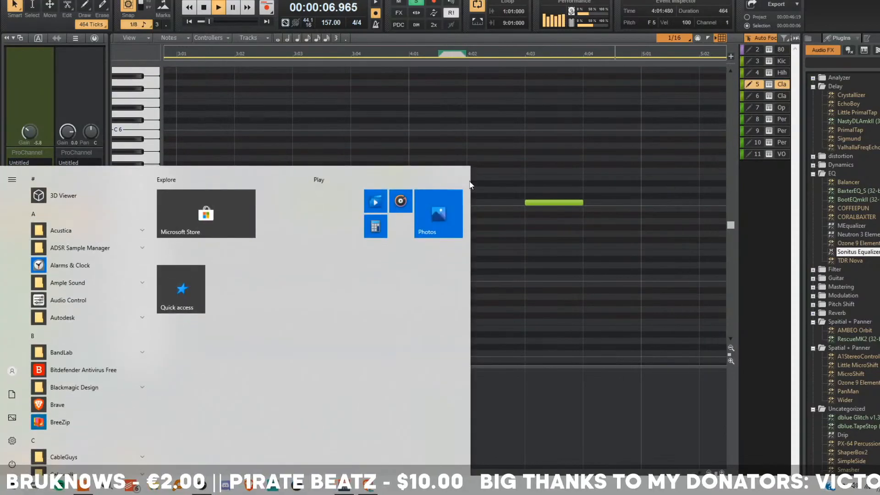
{"action": "key", "text": "super"}
{"action": "scroll", "coordinate": [472, 179], "scroll_direction": "down", "scroll_amount": 7}
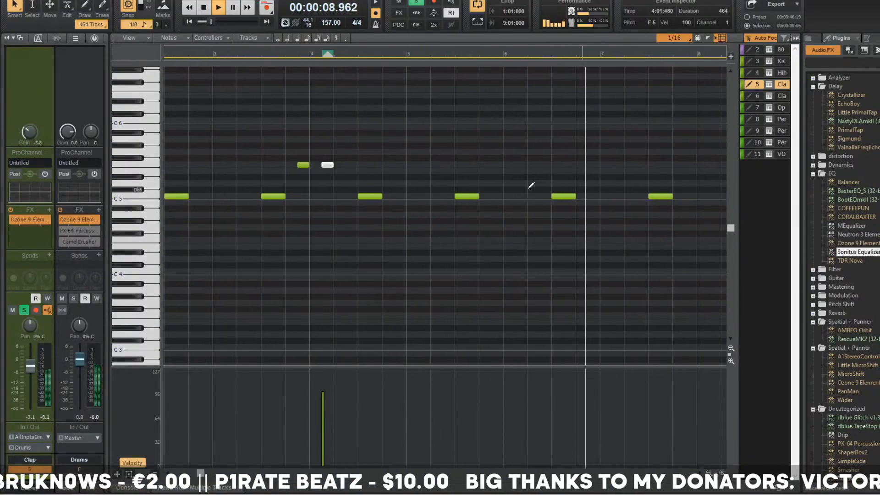
{"action": "left_click", "coordinate": [482, 171]}
{"action": "left_click", "coordinate": [506, 171]}
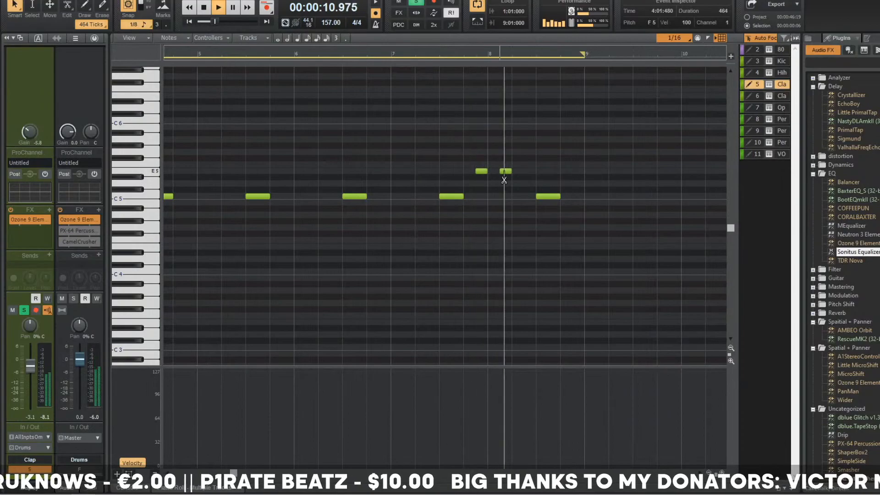
{"action": "key", "text": "space"}
- Add an F#5 note of 240 ticks at 8:04:000 in the original Clap pattern and play the loop from the start
{"action": "scroll", "coordinate": [551, 166], "scroll_direction": "right", "scroll_amount": 4}
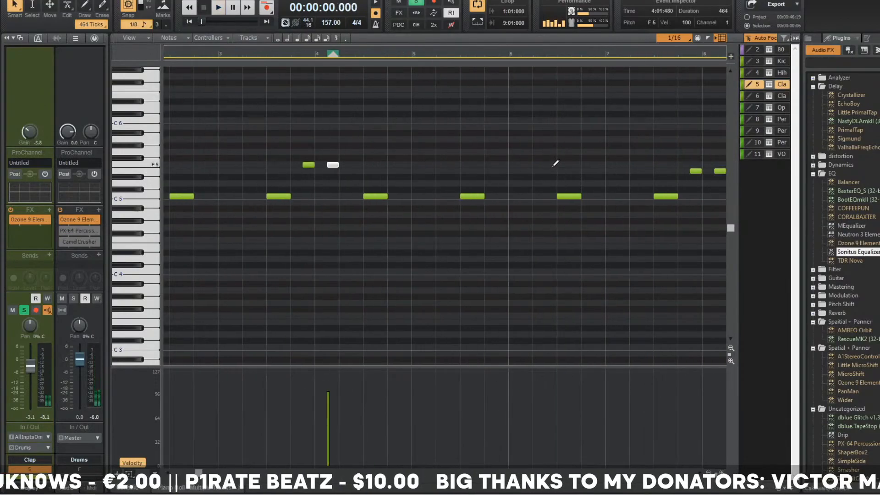
{"action": "scroll", "coordinate": [573, 162], "scroll_direction": "right", "scroll_amount": 4}
{"action": "left_click_drag", "start_coordinate": [533, 159], "coordinate": [576, 158]}
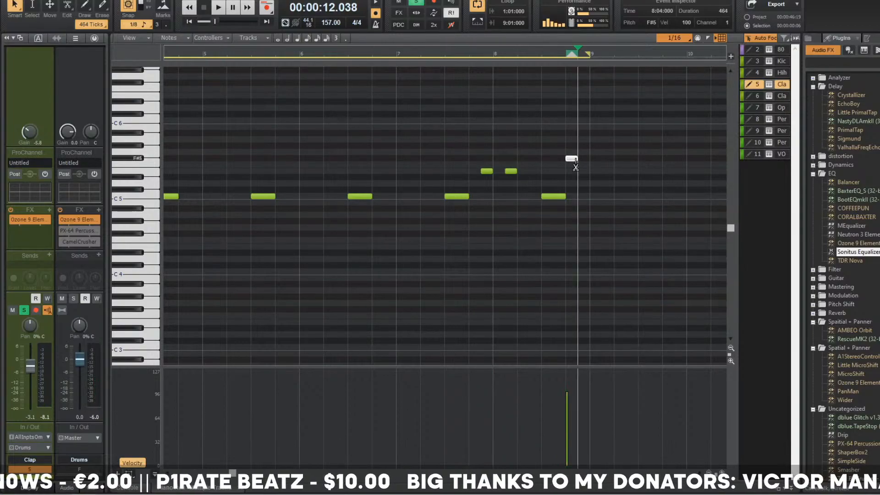
{"action": "left_click", "coordinate": [571, 165]}
{"action": "key", "text": "w"}
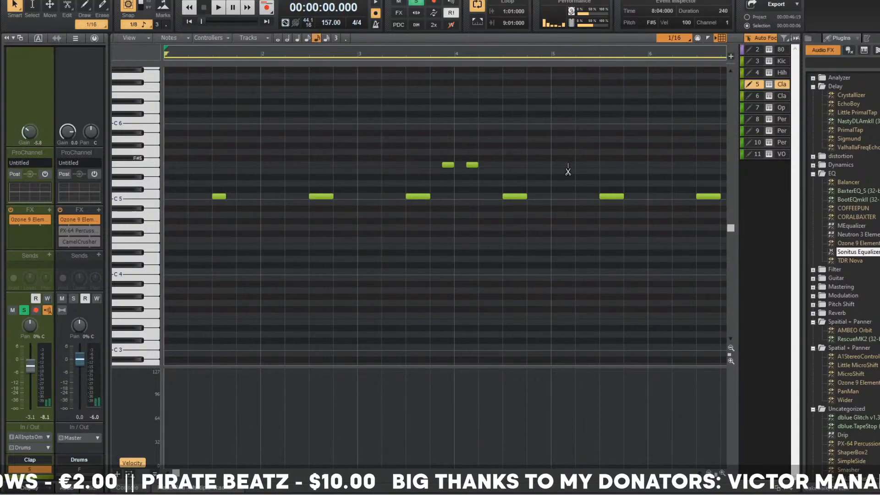
{"action": "key", "text": "space"}
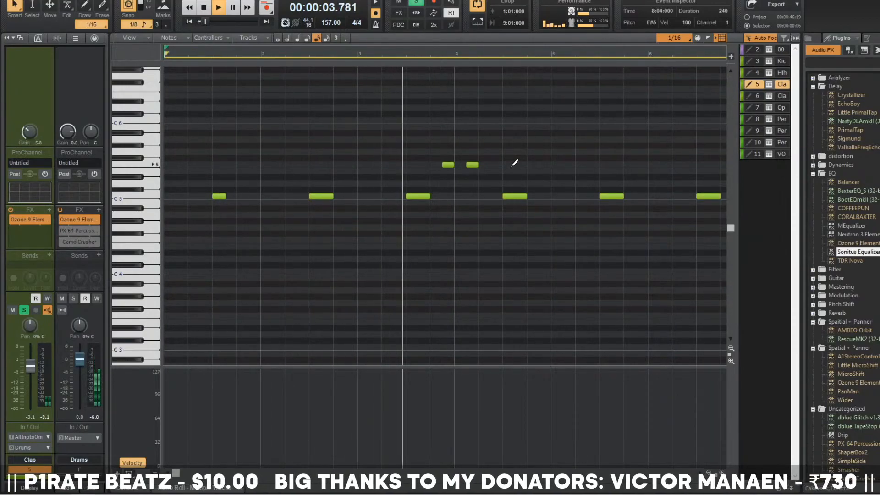
{"action": "key", "text": "space"}
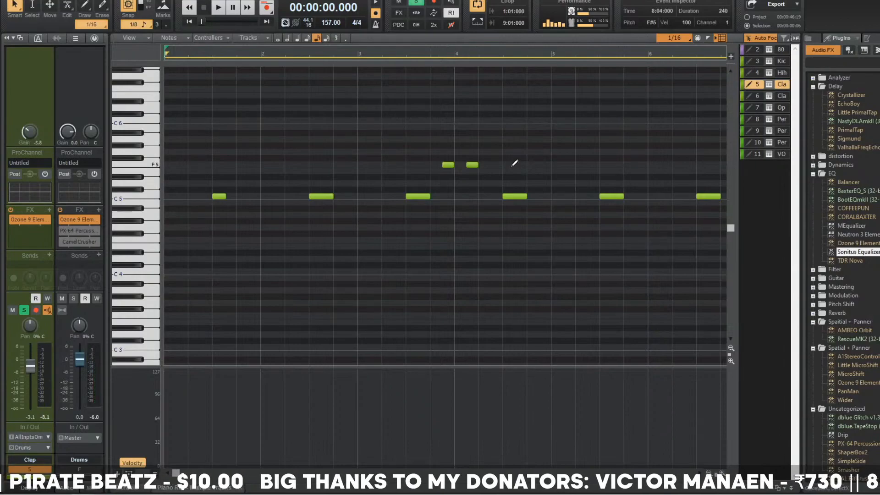
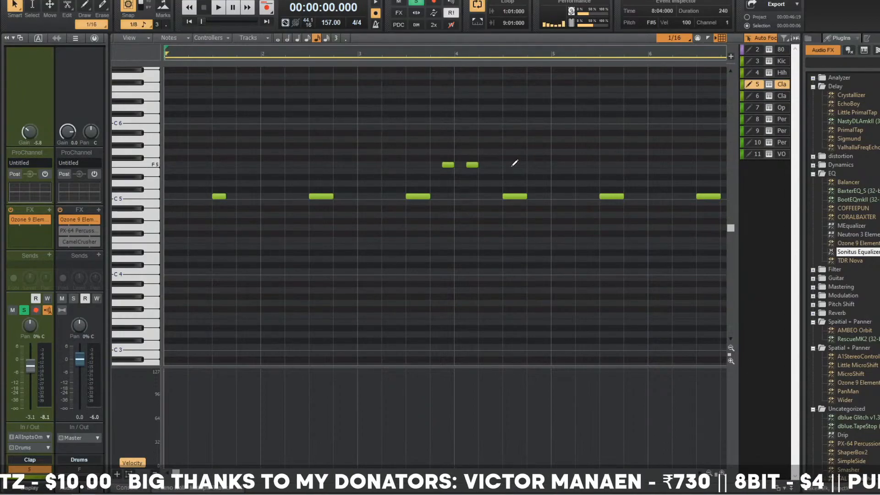
- Play the loop from the track view and set the 808 track's volume to about -24.0 dB
{"action": "scroll", "coordinate": [433, 64], "scroll_direction": "down", "scroll_amount": 3}
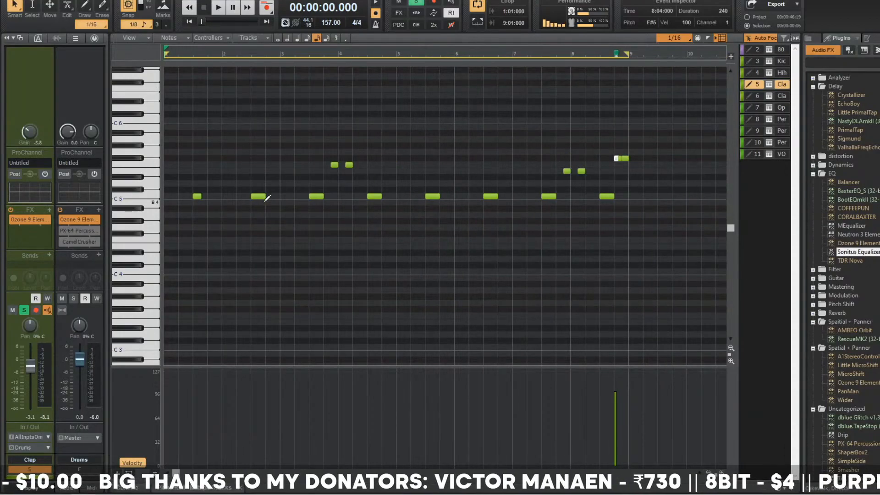
{"action": "key", "text": "alt+1"}
{"action": "key", "text": "space"}
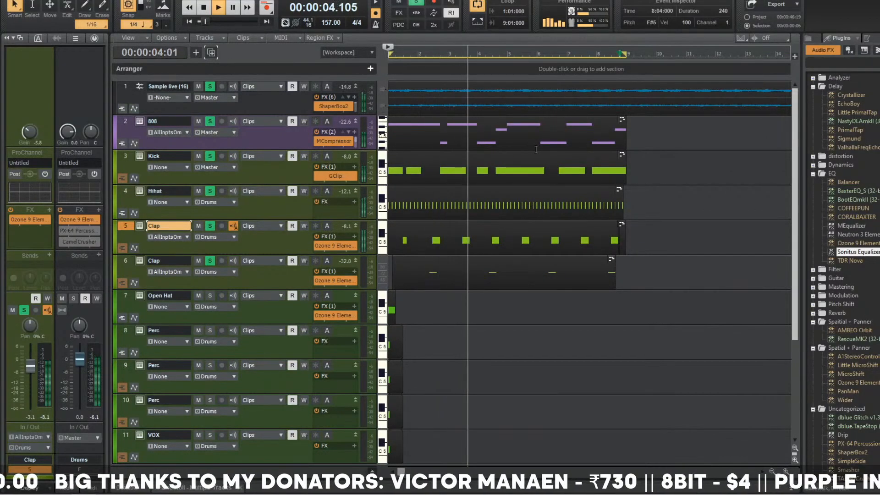
{"action": "left_click", "coordinate": [317, 143]}
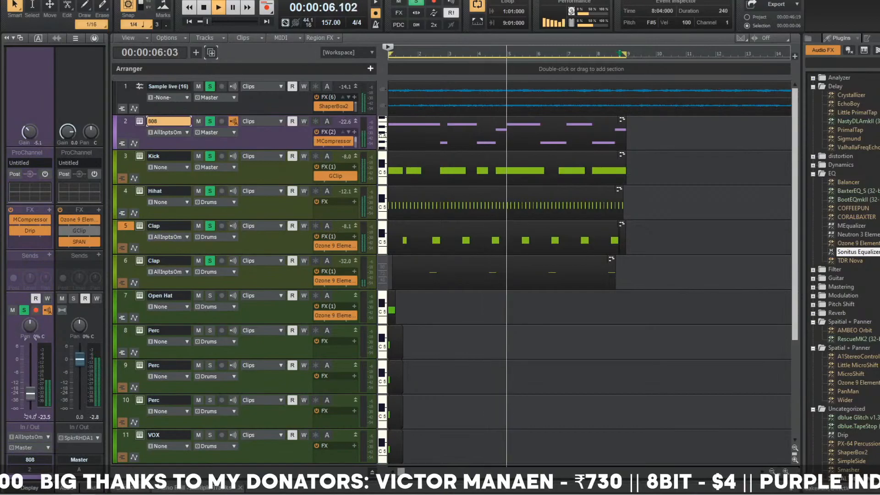
- Solo the Open Hat track and open its Komplete Kontrol sampler
{"action": "left_click", "coordinate": [208, 304]}
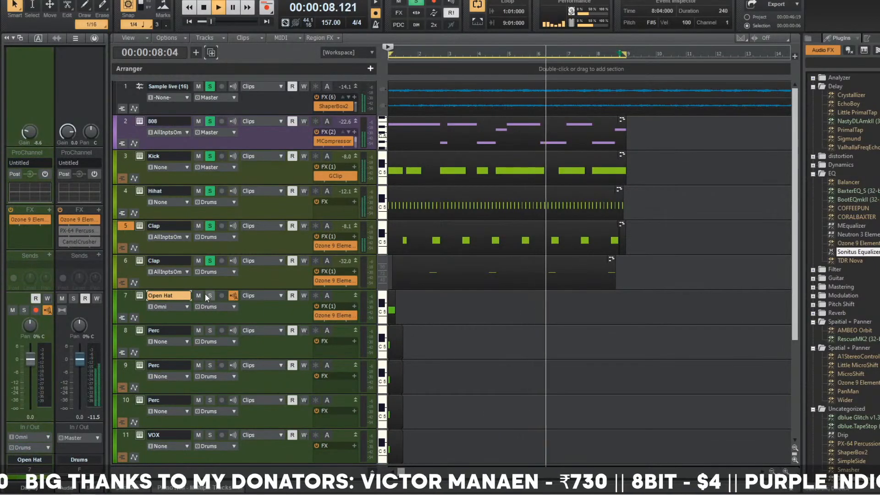
{"action": "left_click", "coordinate": [208, 296]}
{"action": "left_click", "coordinate": [139, 295]}
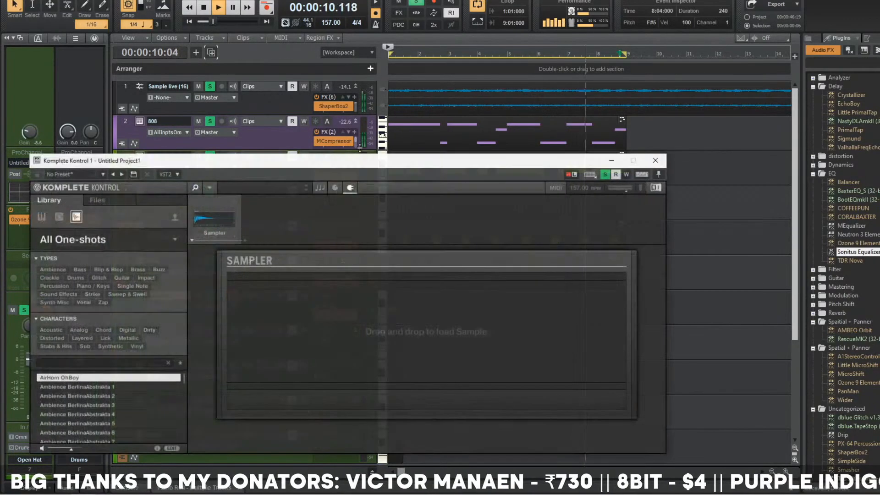
- Browse the sampler's files to the BWB WAV 6 OPEN HAT folder inside samples, BWB THE WAV 6, BWB WAV 6 HATS
{"action": "left_click", "coordinate": [101, 203]}
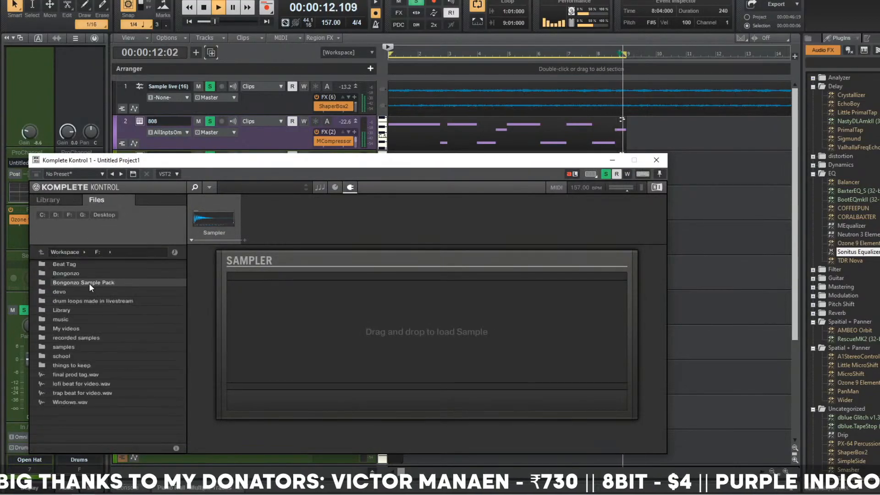
{"action": "double_click", "coordinate": [86, 347]}
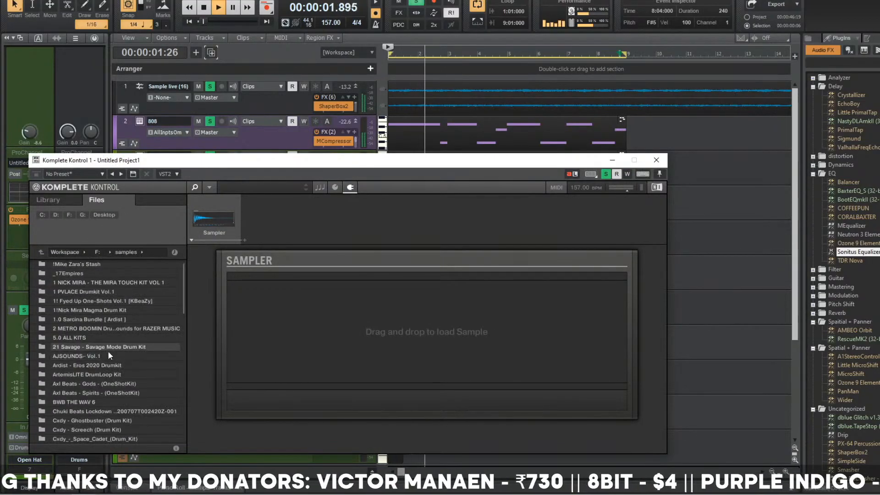
{"action": "double_click", "coordinate": [94, 402]}
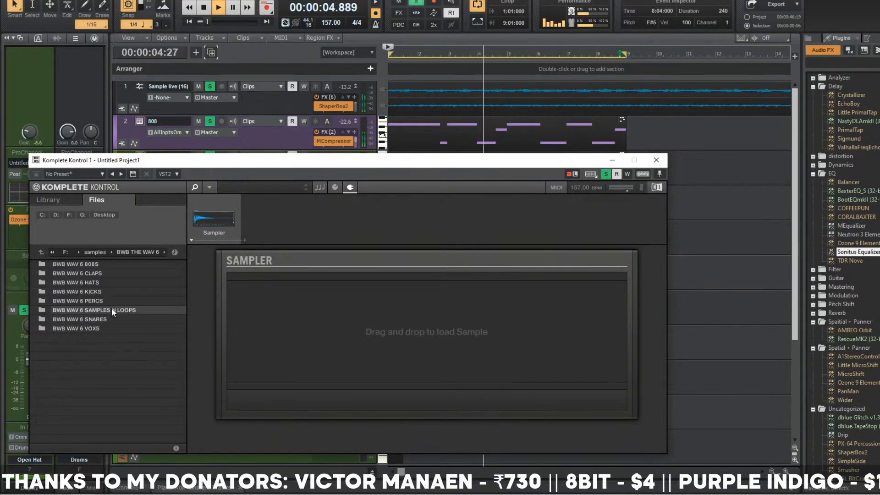
{"action": "double_click", "coordinate": [119, 279]}
{"action": "left_click", "coordinate": [122, 284]}
{"action": "double_click", "coordinate": [123, 283]}
- Audition the open hat samples (4), (7) and (10) against the playing loop
{"action": "left_click", "coordinate": [123, 283]}
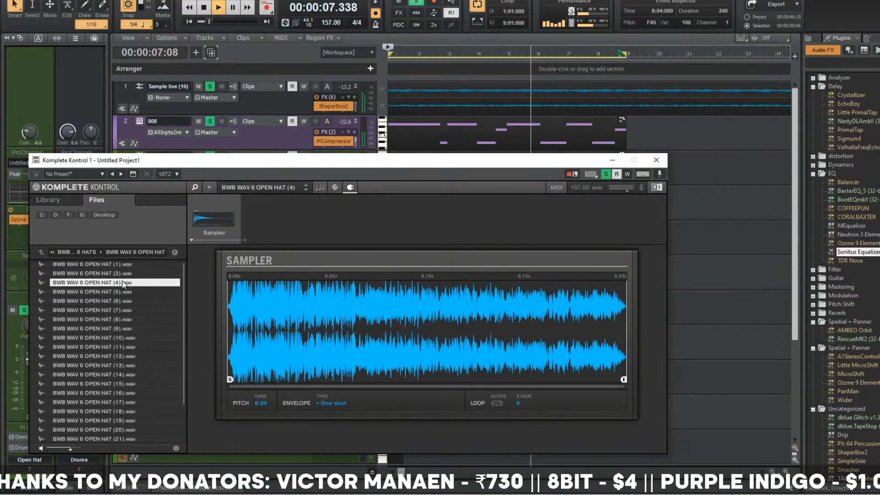
{"action": "left_click", "coordinate": [128, 308]}
{"action": "left_click", "coordinate": [122, 339]}
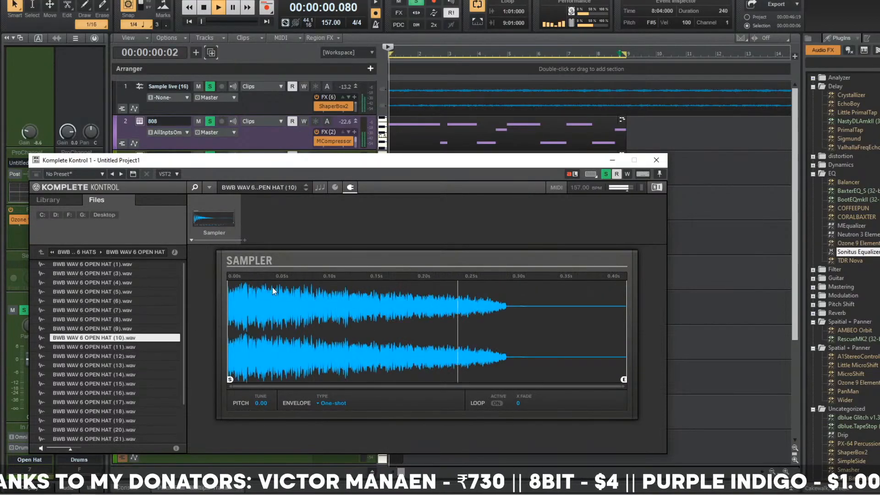
{"action": "left_click_drag", "start_coordinate": [562, 161], "coordinate": [679, 123]}
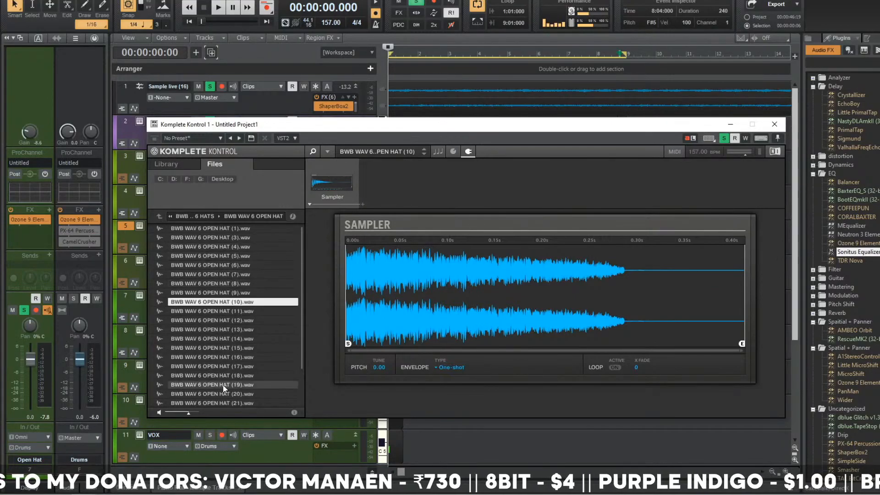
- Audition more open hats, load BWB WAV 6 OPEN HAT (24) into the sampler and close its window
{"action": "left_click", "coordinate": [229, 324]}
{"action": "left_click", "coordinate": [232, 358]}
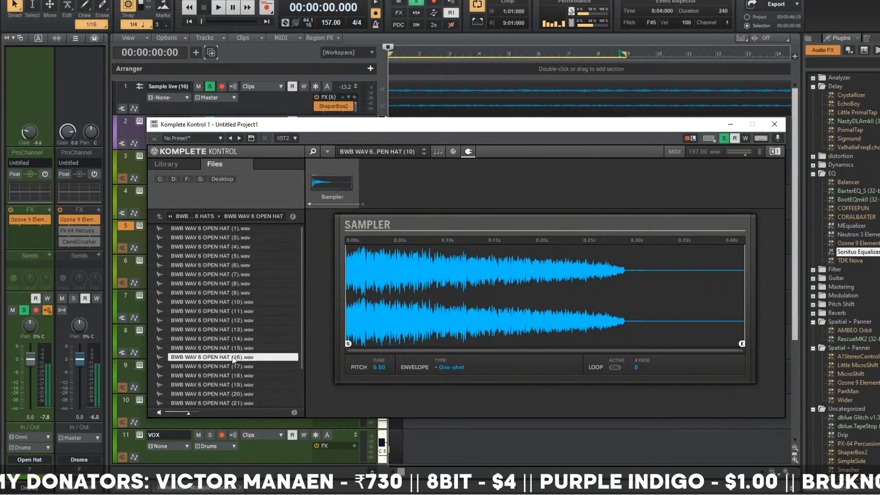
{"action": "left_click", "coordinate": [233, 384]}
{"action": "scroll", "coordinate": [231, 381], "scroll_direction": "down", "scroll_amount": 2}
{"action": "left_click", "coordinate": [231, 385]}
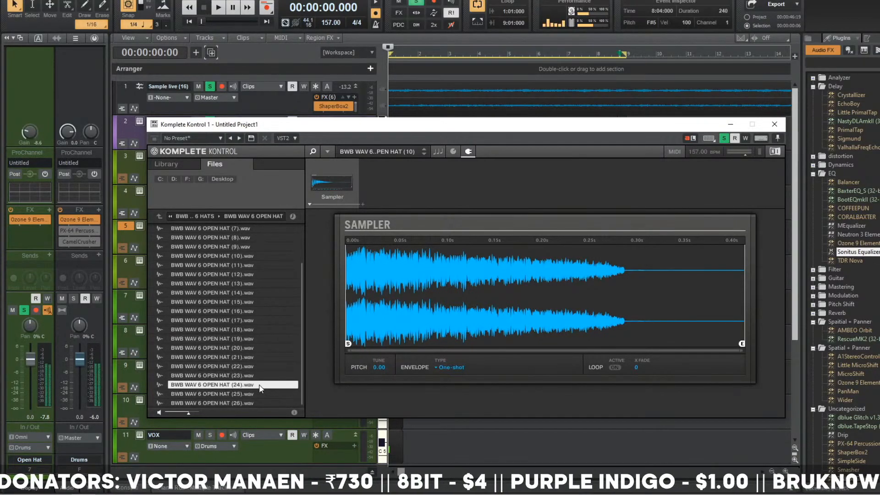
{"action": "double_click", "coordinate": [260, 388]}
{"action": "left_click", "coordinate": [775, 125]}
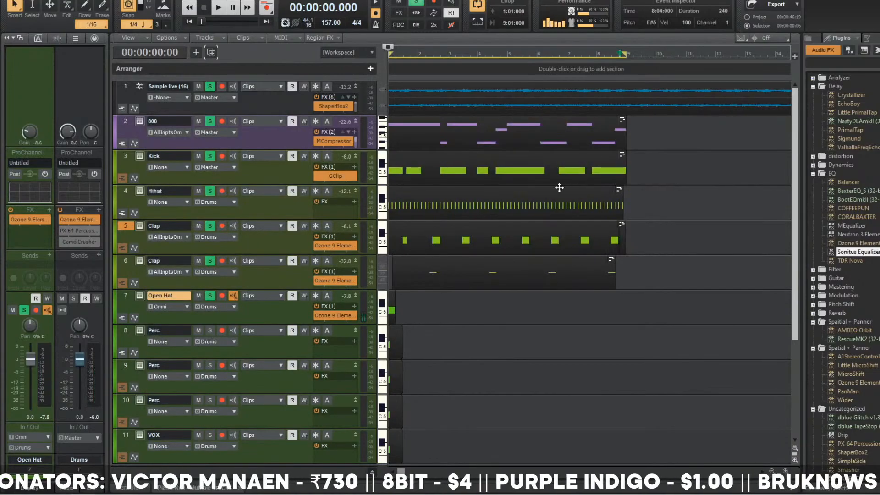
- Move the Open Hat clip one beat later to beat 2 of bar 1 and set the snap resolution to 1/8
{"action": "scroll", "coordinate": [404, 296], "scroll_direction": "up", "scroll_amount": 5}
{"action": "left_click_drag", "start_coordinate": [400, 295], "coordinate": [490, 313]}
{"action": "left_click", "coordinate": [147, 24]}
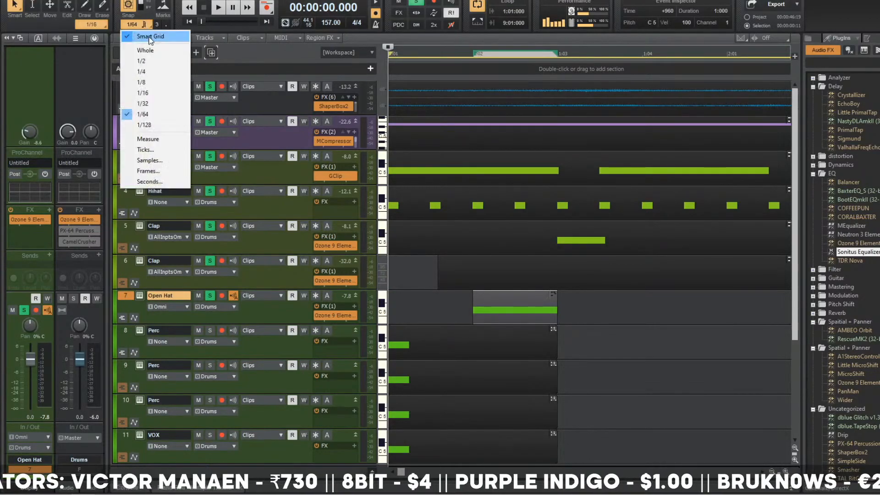
{"action": "left_click", "coordinate": [148, 79]}
{"action": "scroll", "coordinate": [431, 137], "scroll_direction": "down", "scroll_amount": 3}
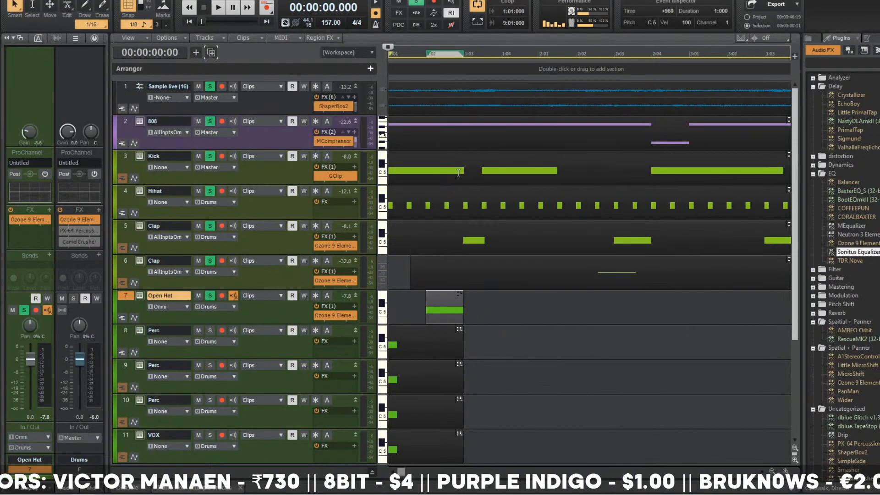
{"action": "scroll", "coordinate": [459, 173], "scroll_direction": "down", "scroll_amount": 2}
{"action": "scroll", "coordinate": [458, 175], "scroll_direction": "up", "scroll_amount": 2}
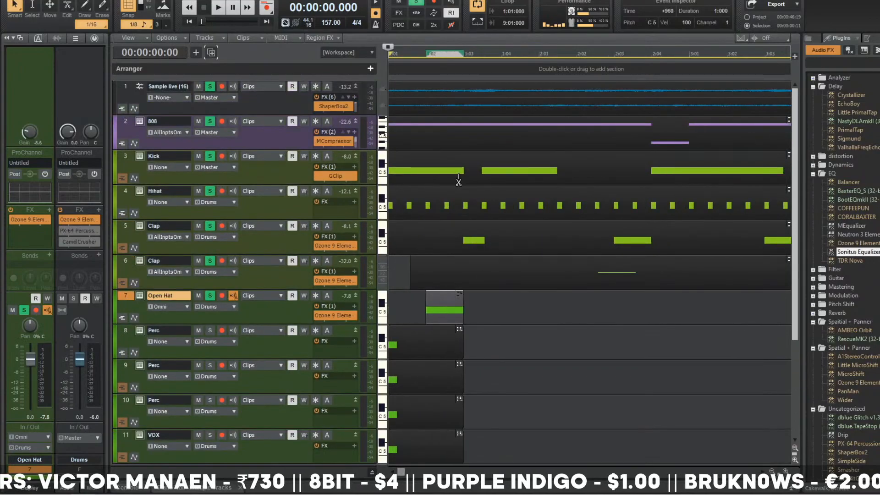
{"action": "scroll", "coordinate": [459, 182], "scroll_direction": "up", "scroll_amount": 2}
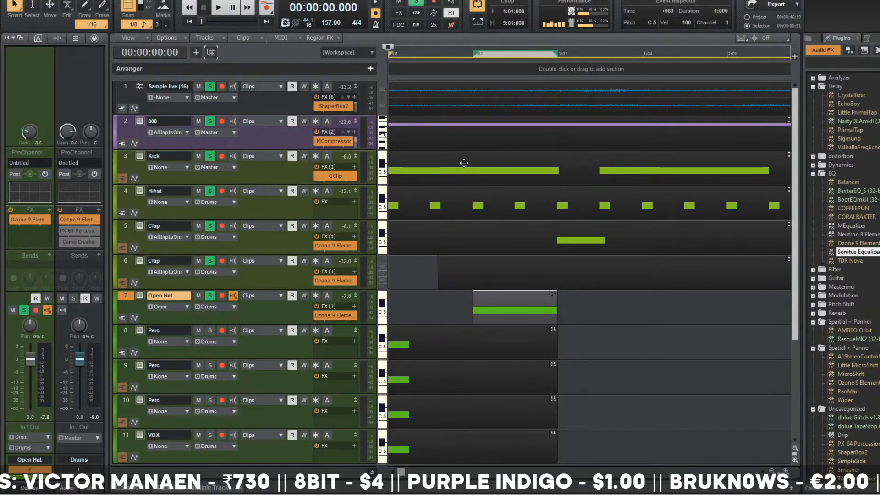
- Play the start of the loop to hear the open hat on beat 2
{"action": "key", "text": "space"}
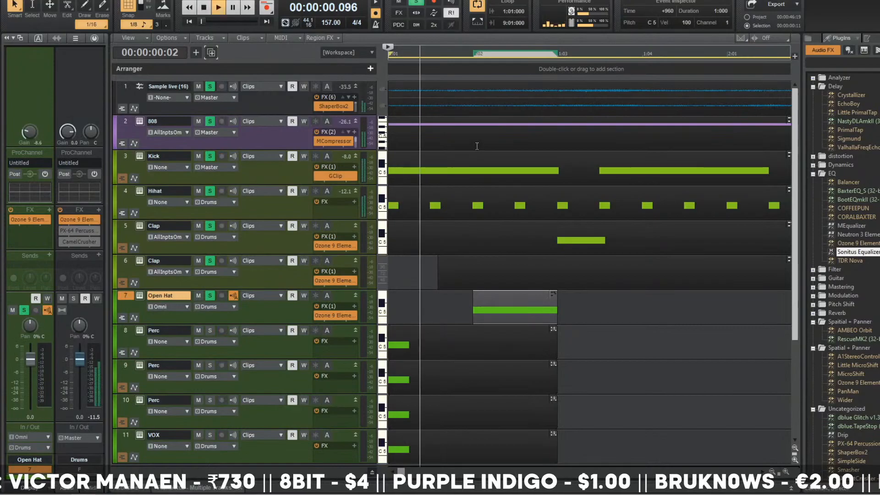
{"action": "scroll", "coordinate": [478, 154], "scroll_direction": "down", "scroll_amount": 3}
{"action": "key", "text": "space"}
{"action": "key", "text": "space"}
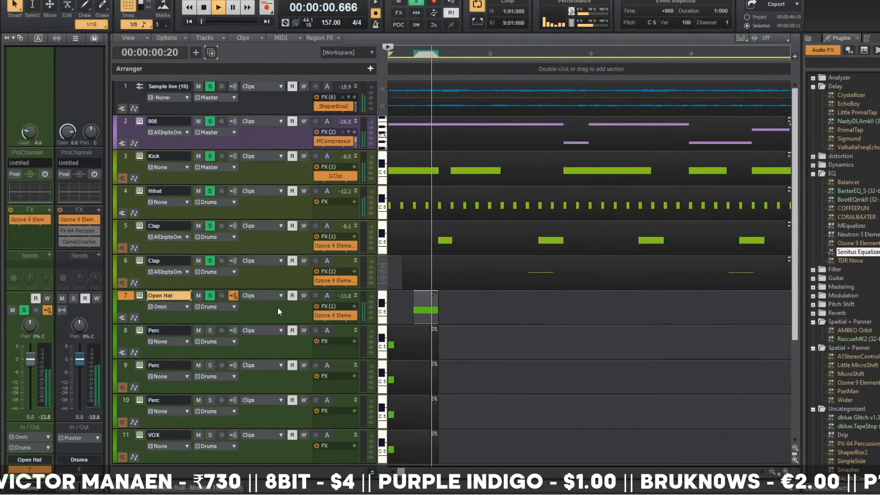
{"action": "key", "text": "space"}
- Compare other open hats in the Open Hat sampler during playback, load BWB WAV 6 OPEN HAT (4) and close the sampler
{"action": "left_click", "coordinate": [140, 296]}
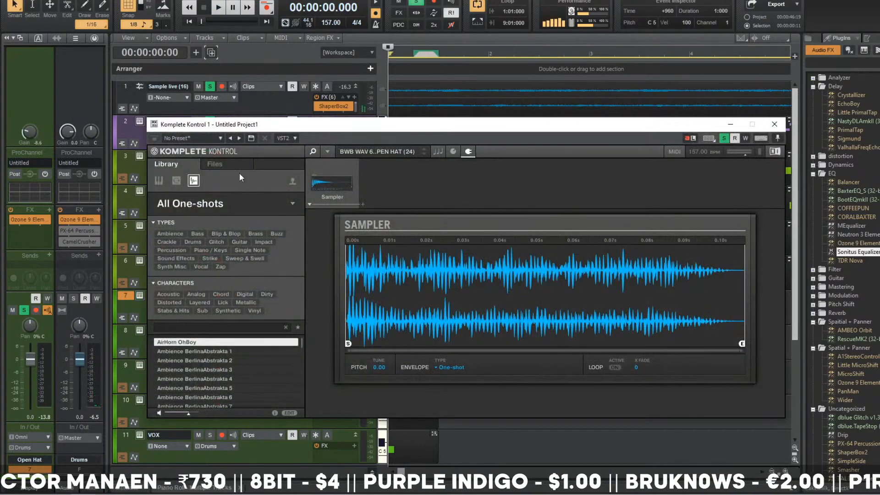
{"action": "left_click", "coordinate": [233, 166]}
{"action": "double_click", "coordinate": [225, 247]}
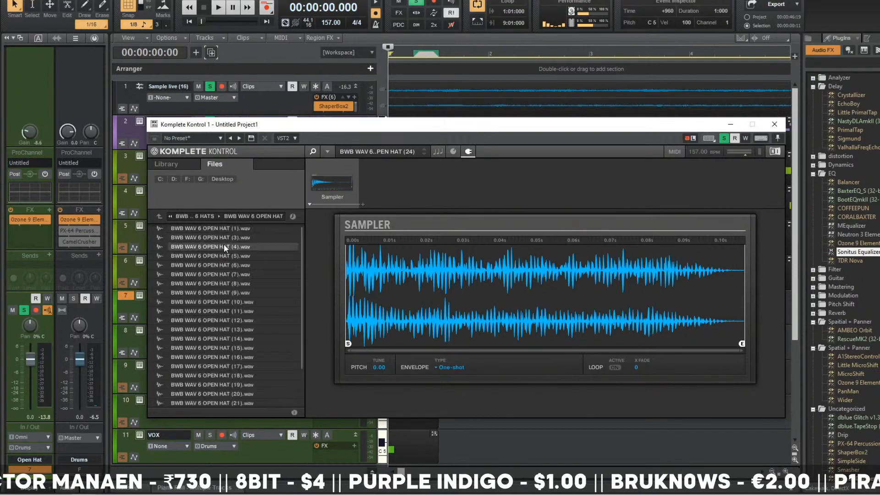
{"action": "key", "text": "space"}
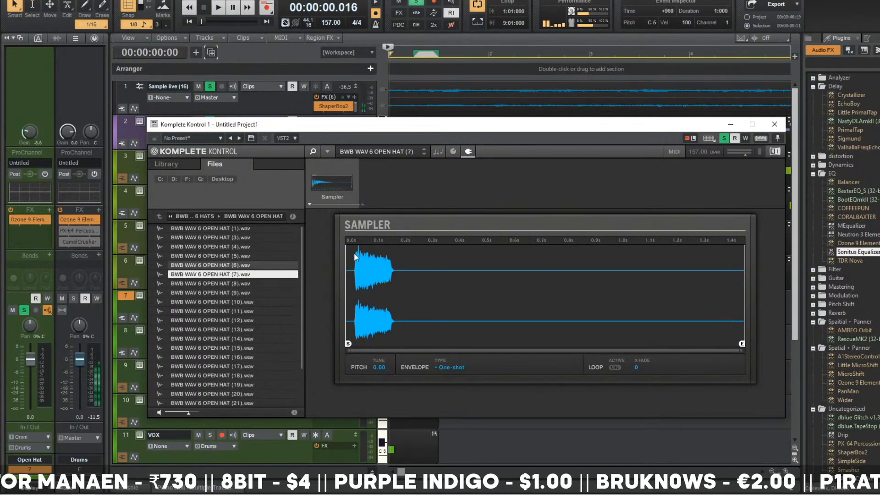
{"action": "left_click", "coordinate": [228, 248]}
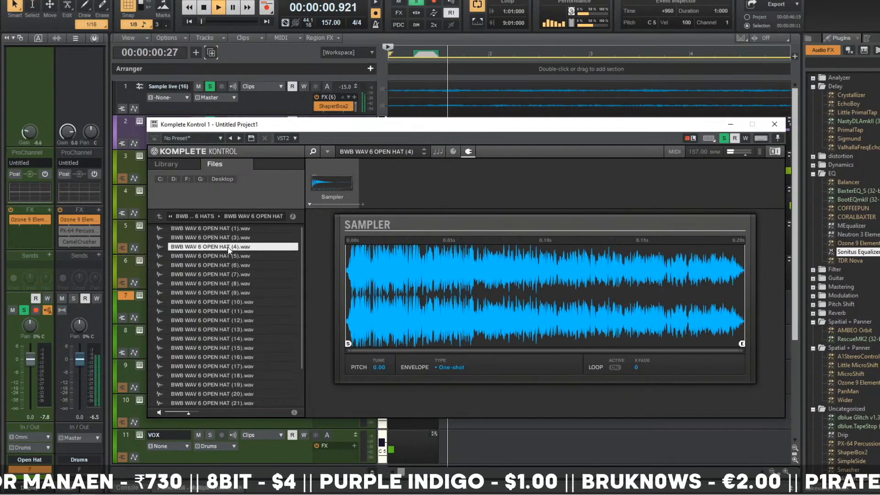
{"action": "left_click", "coordinate": [781, 125]}
- Play the start of the loop and lower the Open Hat track's volume to about -8.9 dB
{"action": "key", "text": "space"}
{"action": "key", "text": "space"}
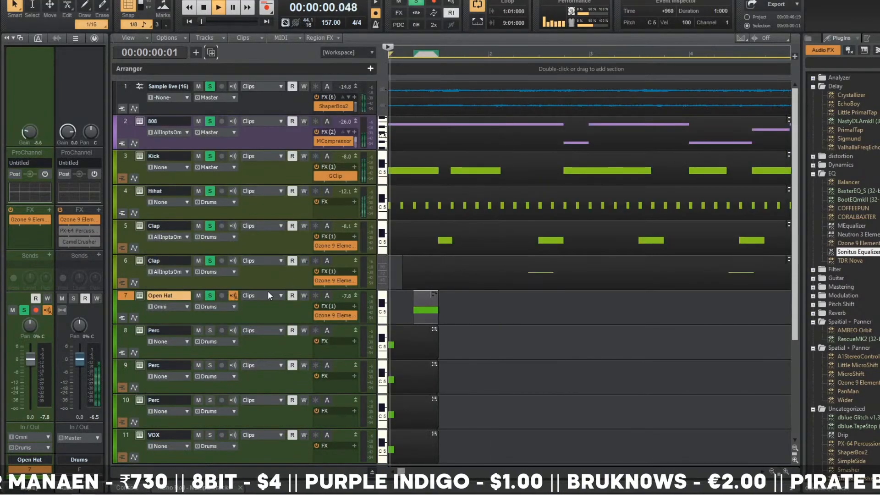
{"action": "key", "text": "space"}
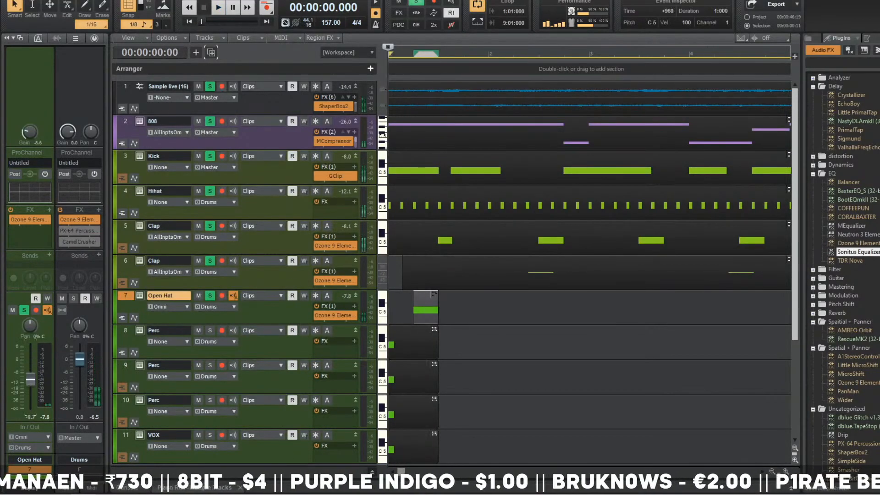
{"action": "key", "text": "space"}
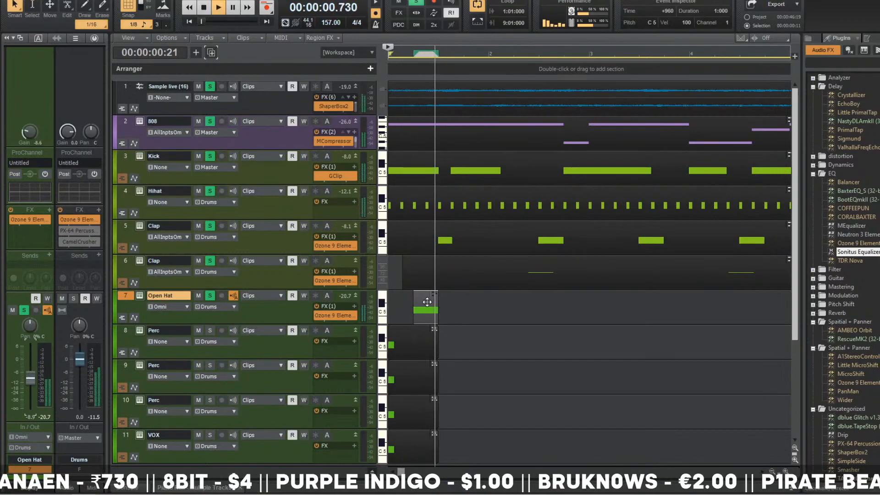
{"action": "key", "text": "space"}
- Copy the Open Hat clip to 2:02:000 and 2:04:000 and play the loop
{"action": "left_click_drag", "start_coordinate": [470, 303], "coordinate": [520, 299]}
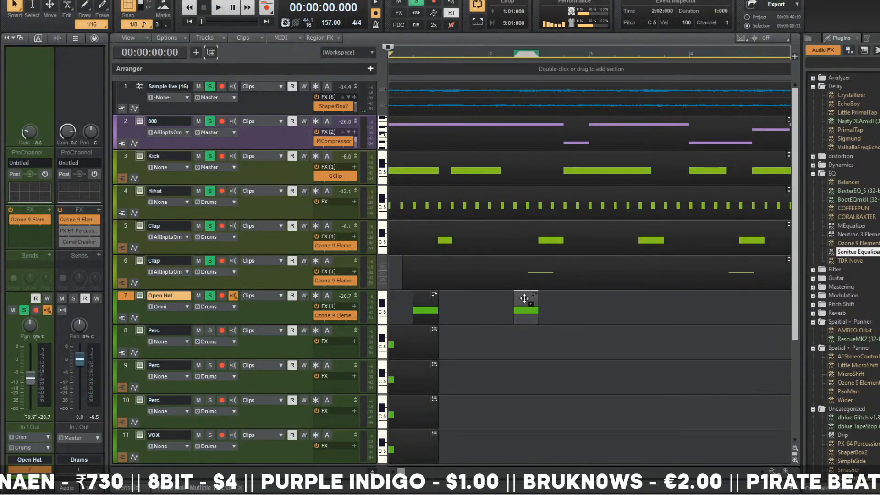
{"action": "key", "text": "space"}
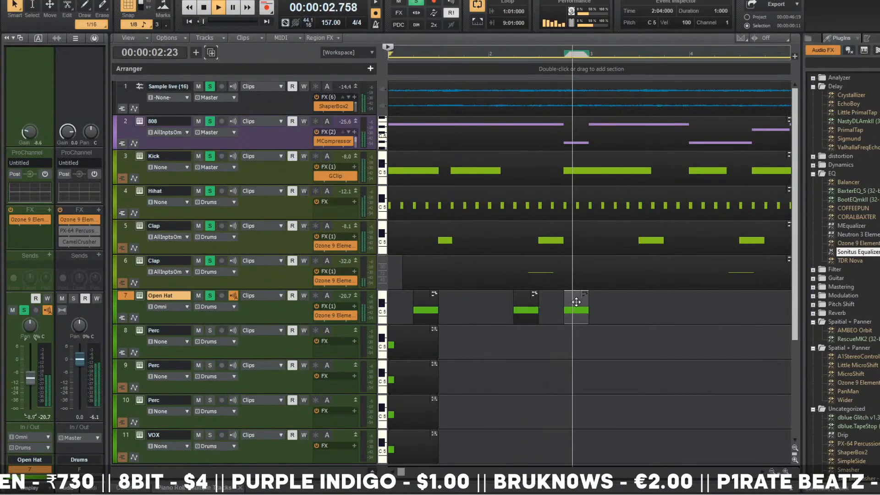
{"action": "key", "text": "space"}
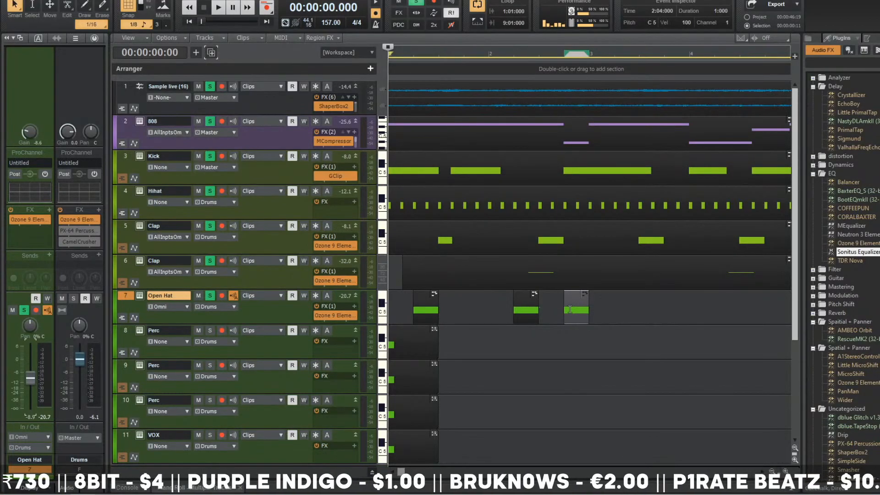
- Shape the velocities of the fast F#5 notes at the end of the original Clap pattern into a rising ramp and play it
{"action": "double_click", "coordinate": [570, 309]}
{"action": "left_click", "coordinate": [758, 84]}
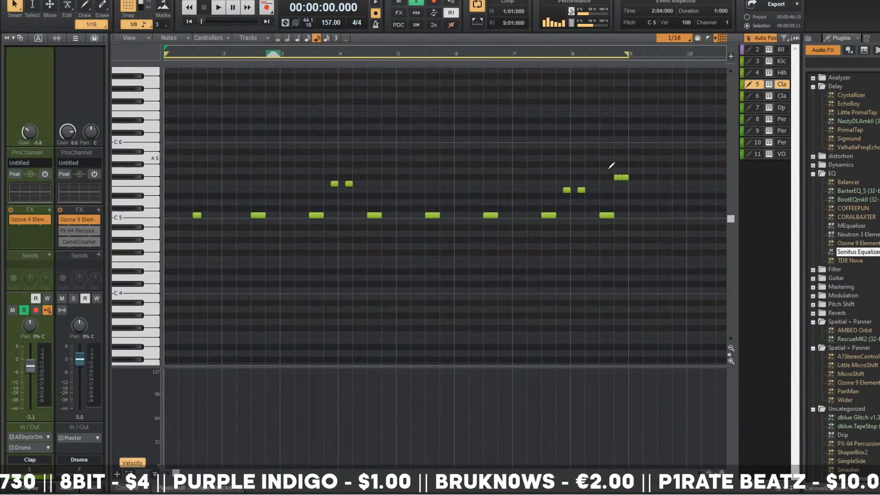
{"action": "left_click_drag", "start_coordinate": [640, 170], "coordinate": [642, 181]}
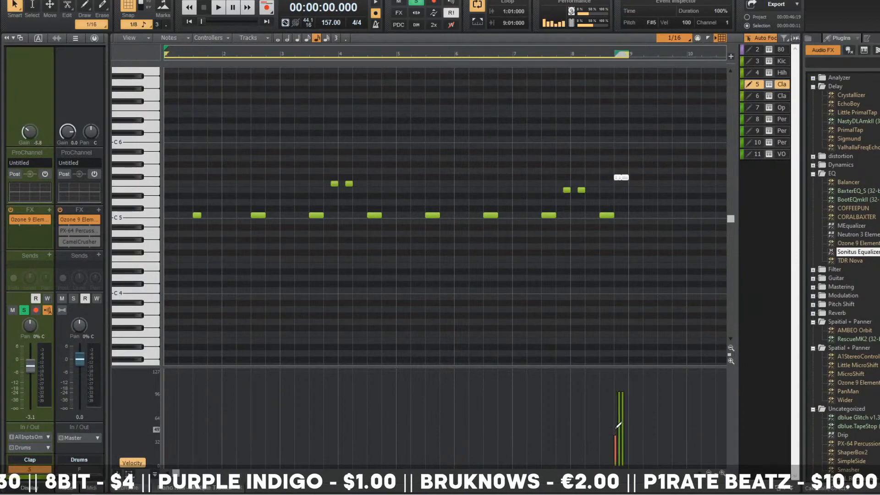
{"action": "key", "text": "space"}
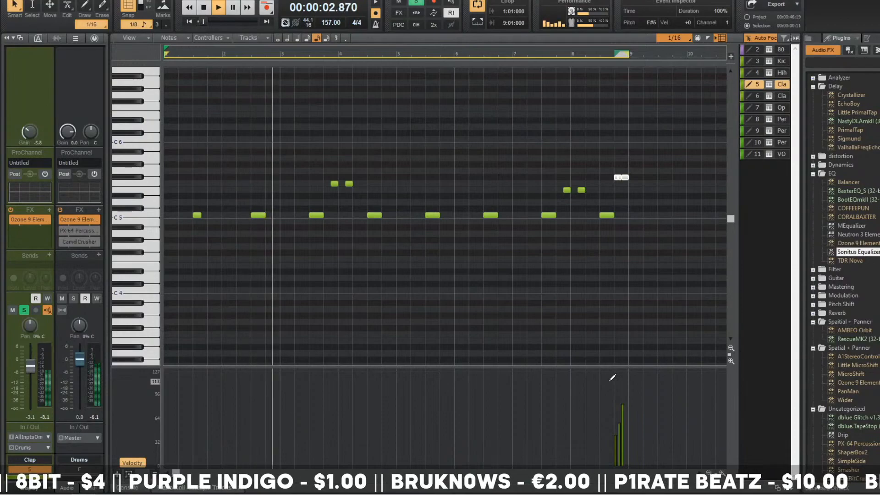
{"action": "key", "text": "d"}
{"action": "key", "text": "w"}
{"action": "key", "text": "space"}
- Move the third Open Hat clip to 2:04:480 and play the loop from the start
{"action": "scroll", "coordinate": [521, 321], "scroll_direction": "up", "scroll_amount": 3}
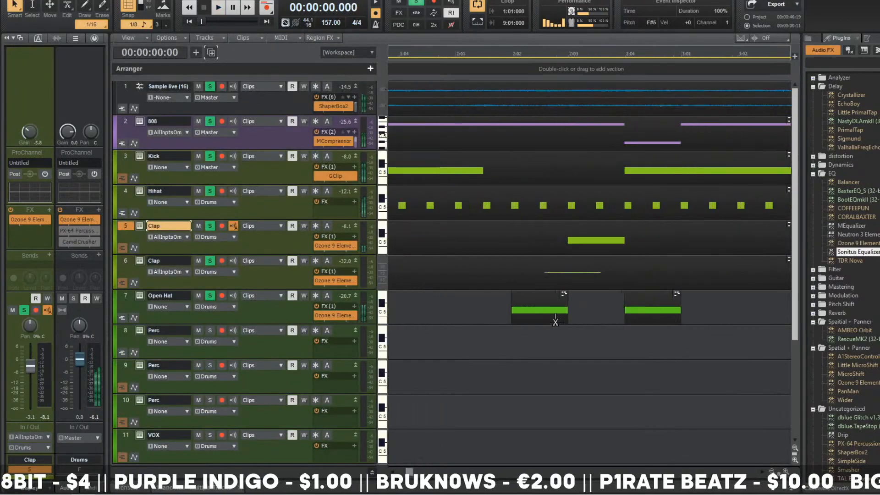
{"action": "left_click_drag", "start_coordinate": [701, 310], "coordinate": [744, 298]}
{"action": "key", "text": "space"}
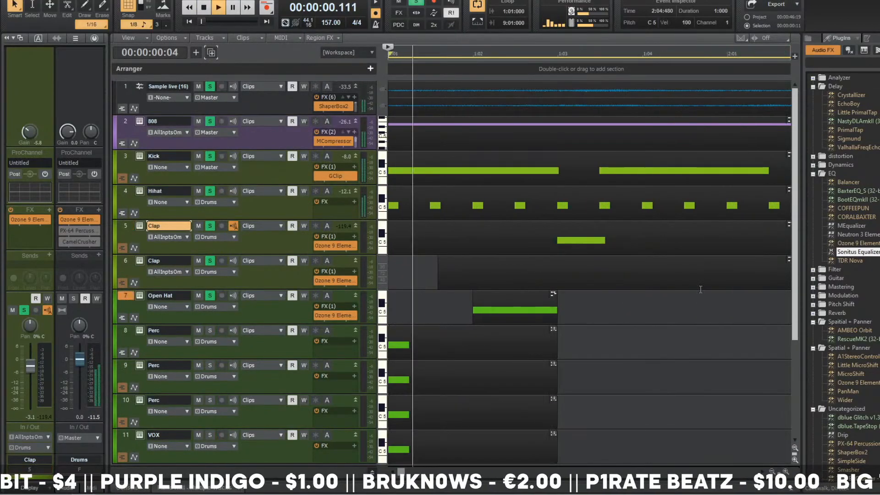
- Copy the three Open Hat clips from bars 1–2 to bars 3–4 and stop playback
{"action": "scroll", "coordinate": [700, 289], "scroll_direction": "down", "scroll_amount": 3}
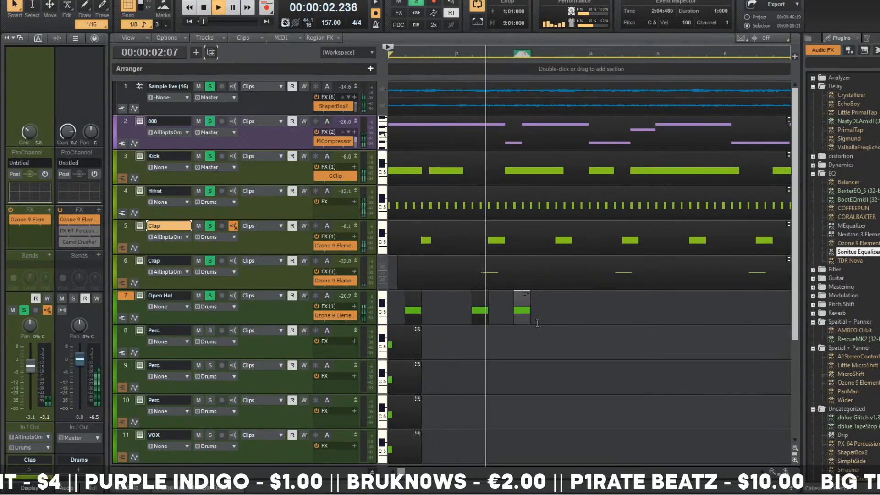
{"action": "left_click", "coordinate": [161, 315]}
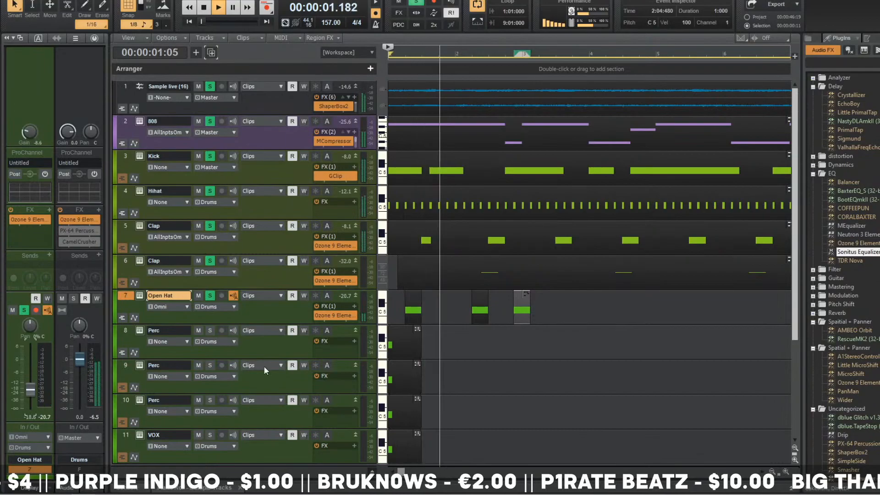
{"action": "left_click_drag", "start_coordinate": [563, 304], "coordinate": [379, 289]}
{"action": "key", "text": "space"}
{"action": "scroll", "coordinate": [541, 310], "scroll_direction": "down", "scroll_amount": 2}
{"action": "scroll", "coordinate": [421, 310], "scroll_direction": "up", "scroll_amount": 3}
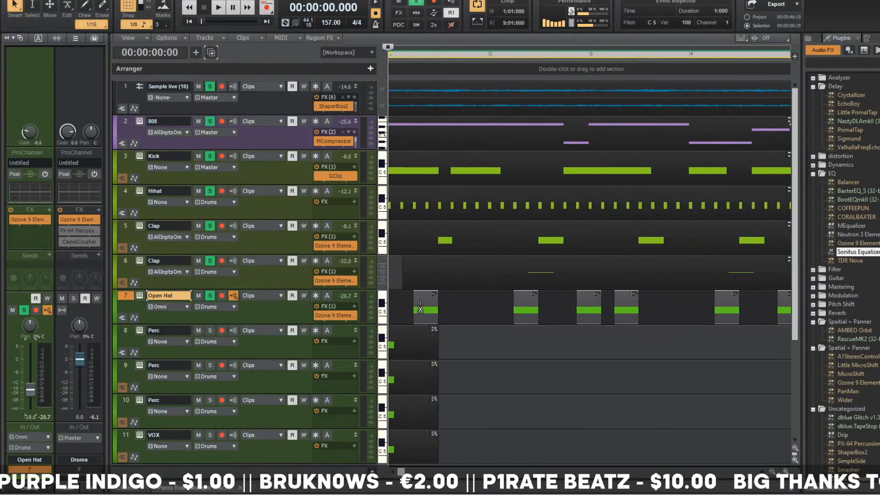
{"action": "key", "text": "ctrl+Left"}
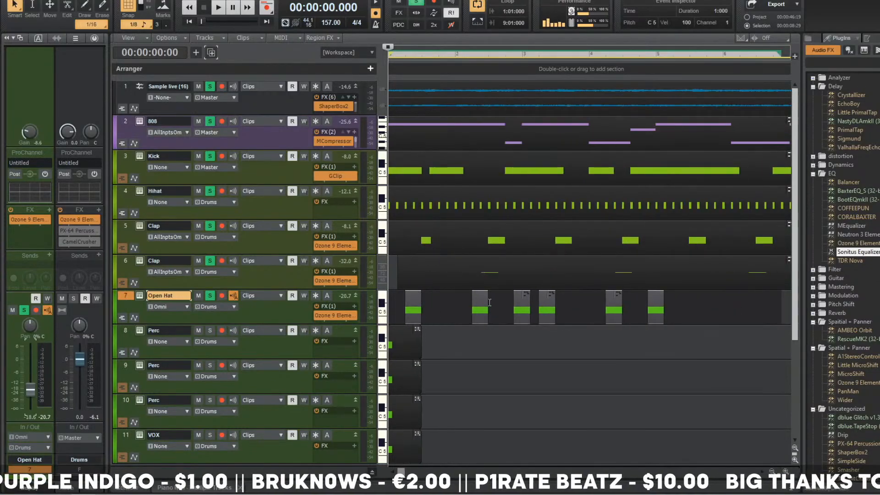
- Copy the six Open Hat clips from bars 1–4 to bars 5–8
{"action": "left_click", "coordinate": [544, 303]}
{"action": "scroll", "coordinate": [541, 304], "scroll_direction": "down", "scroll_amount": 1}
{"action": "left_click_drag", "start_coordinate": [605, 306], "coordinate": [353, 299]}
{"action": "left_click_drag", "start_coordinate": [412, 299], "coordinate": [585, 304]}
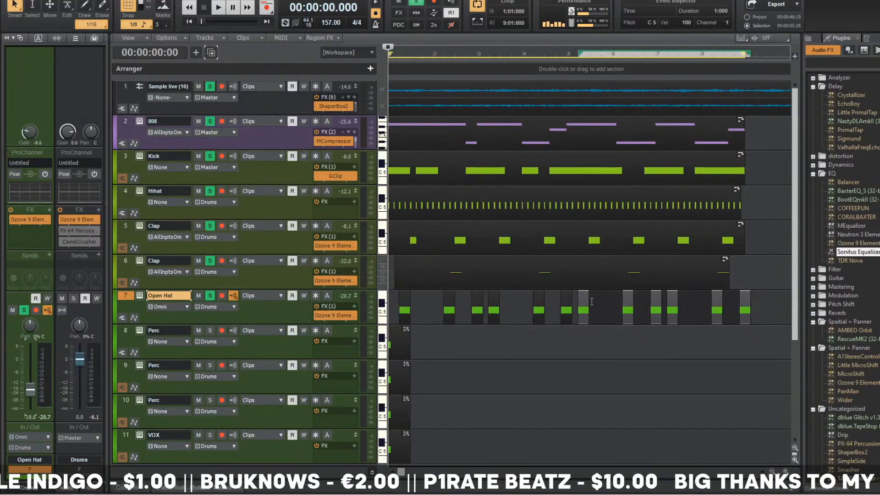
{"action": "key", "text": "ctrl+Left"}
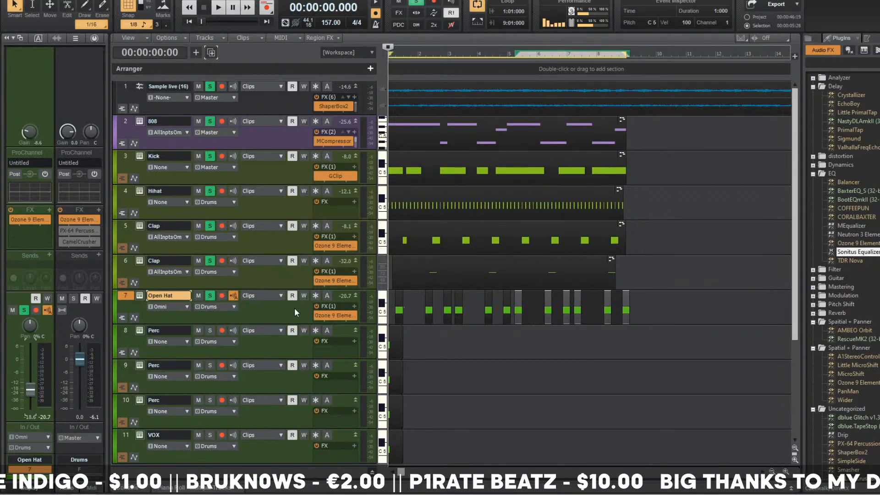
- Merge all the Open Hat clips into one clip and open its notes in the piano roll during playback
{"action": "key", "text": "space"}
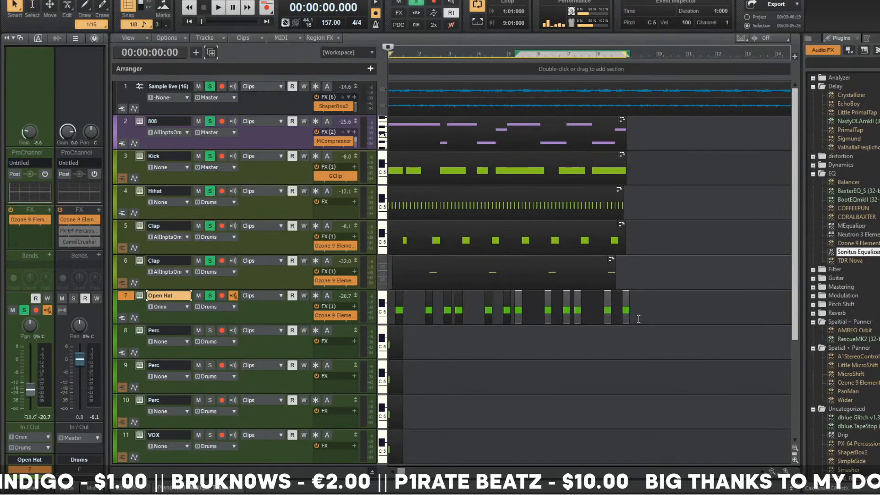
{"action": "left_click", "coordinate": [685, 307]}
{"action": "key", "text": "space"}
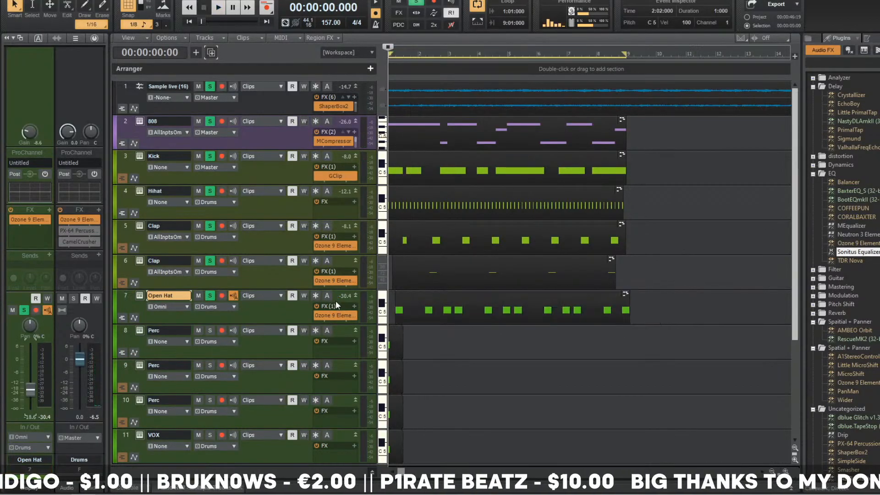
{"action": "key", "text": "space"}
{"action": "key", "text": "alt+3"}
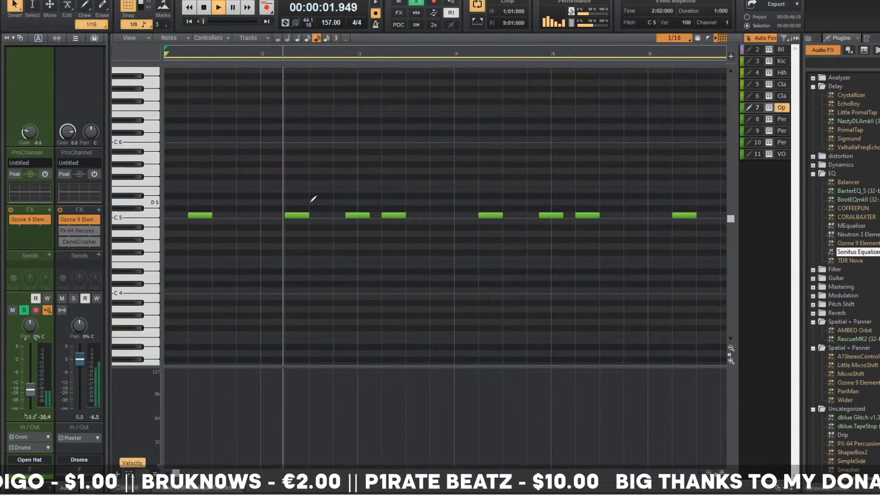
- Set the Open Hat sampler's polyphony to Legato in Komplete Kontrol and close the plug-in
{"action": "left_click", "coordinate": [769, 109]}
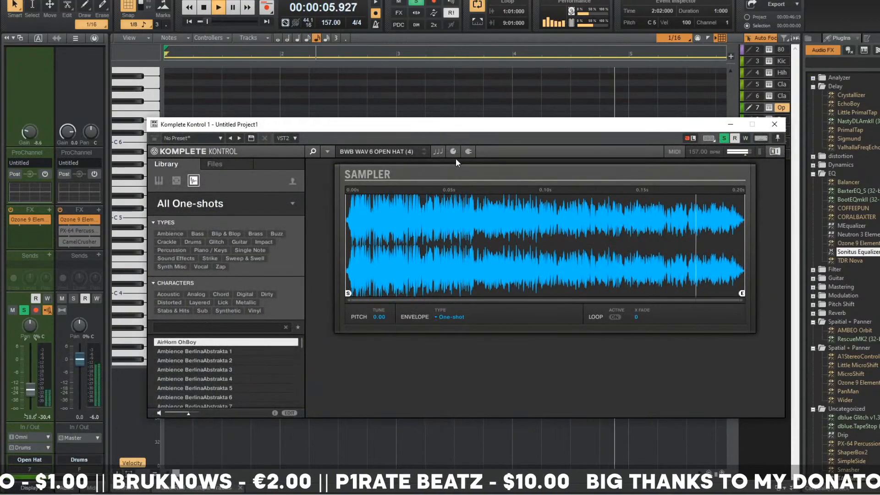
{"action": "left_click", "coordinate": [454, 152]}
{"action": "key", "text": "space"}
{"action": "left_click", "coordinate": [334, 208]}
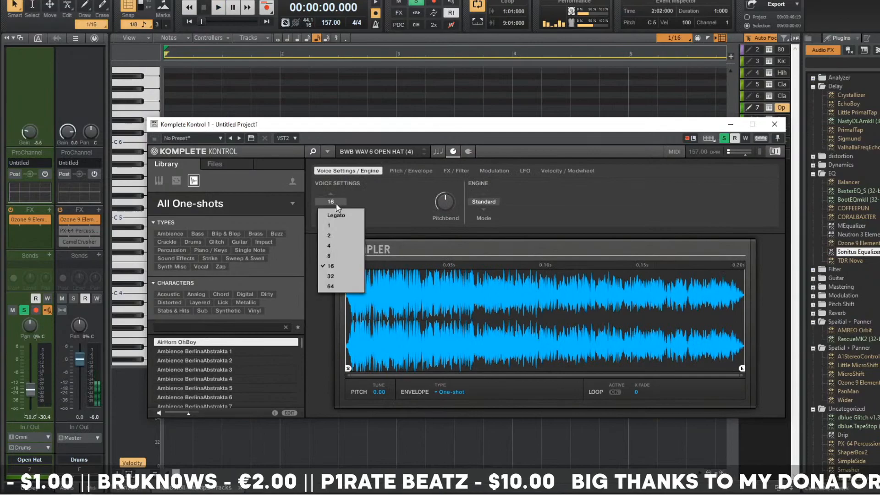
{"action": "left_click", "coordinate": [338, 219]}
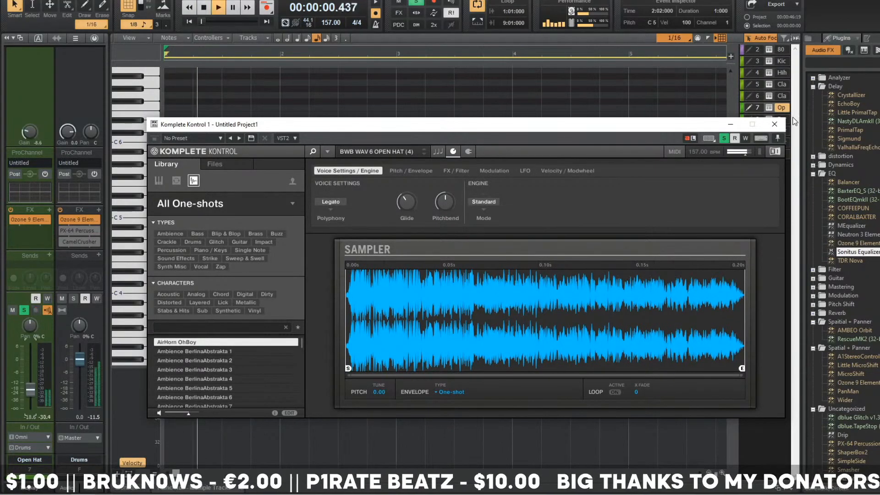
{"action": "left_click", "coordinate": [774, 124]}
- Add a 720-tick F#5 note at 2:02:240 and shorten the C5 note at 2:02:000 to 480 ticks
{"action": "left_click", "coordinate": [318, 178]}
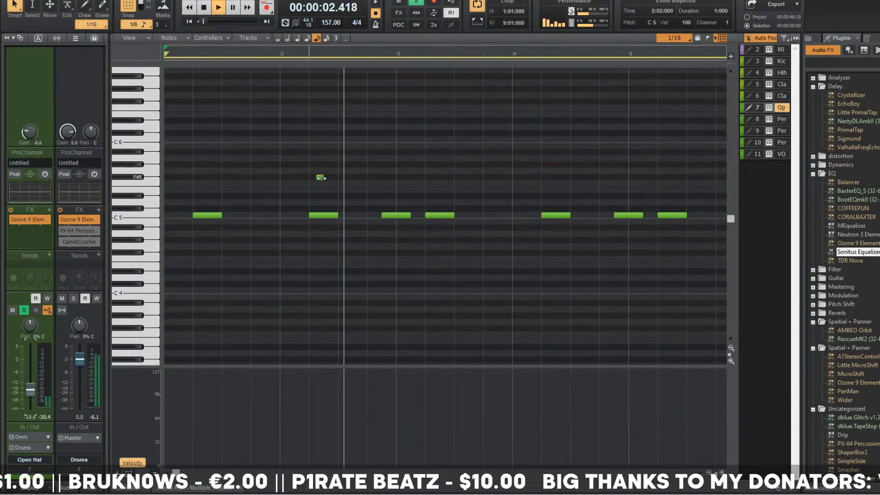
{"action": "mouse_move", "coordinate": [321, 178]}
{"action": "left_mouse_down"}
{"action": "mouse_move", "coordinate": [360, 179]}
{"action": "mouse_move", "coordinate": [323, 179]}
{"action": "left_mouse_up"}
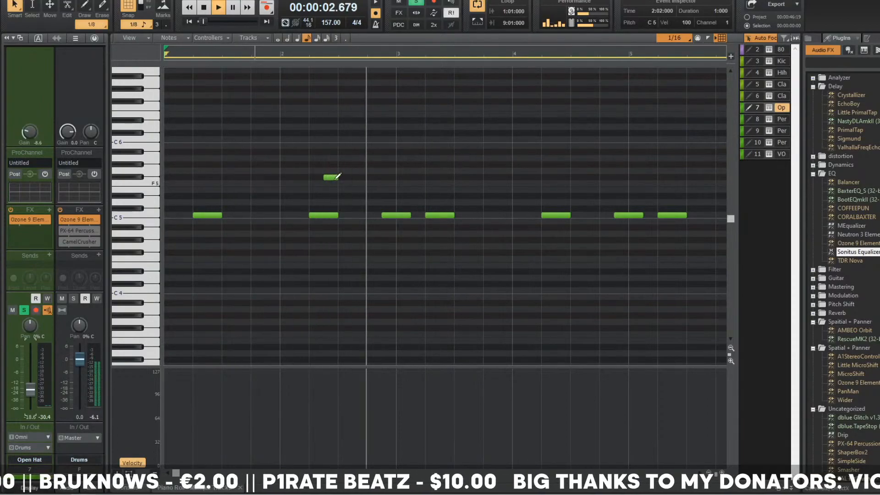
{"action": "key", "text": "space"}
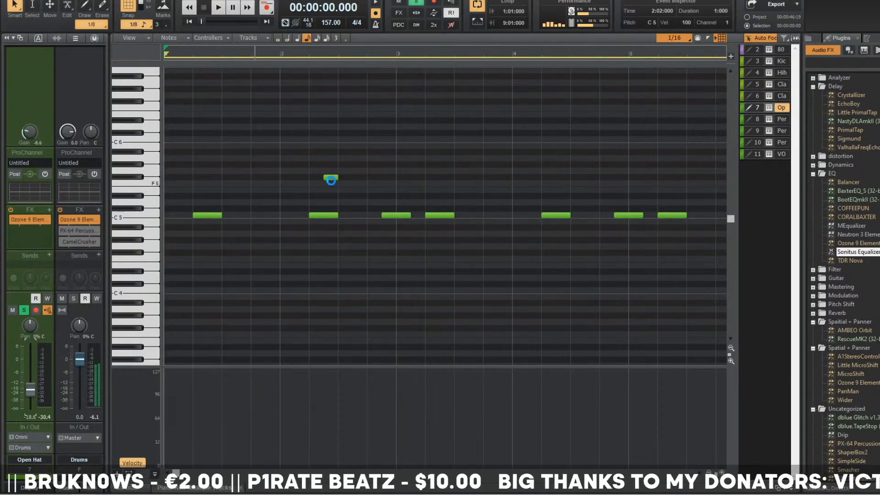
{"action": "key", "text": "space"}
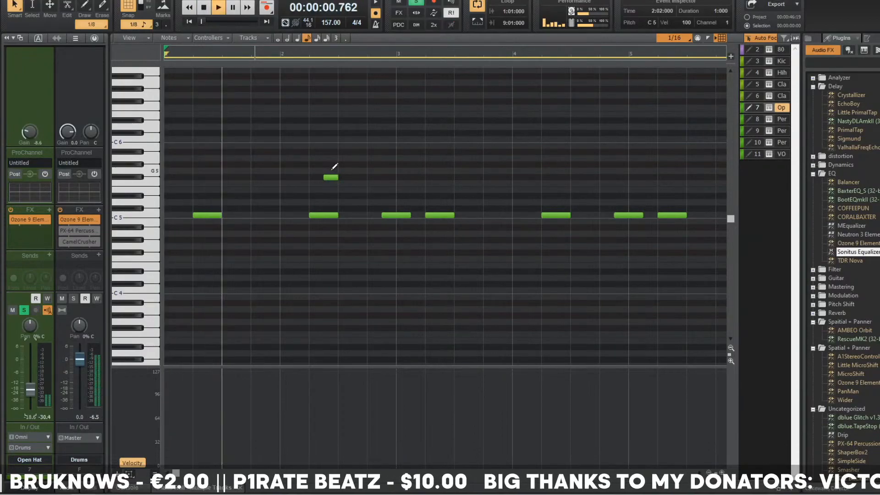
{"action": "key", "text": "space"}
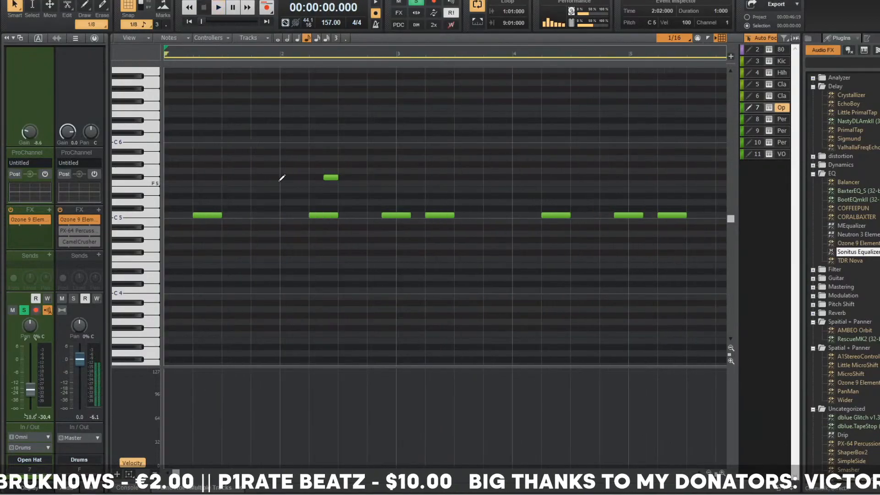
{"action": "left_click_drag", "start_coordinate": [324, 178], "coordinate": [320, 178]}
{"action": "key", "text": "space"}
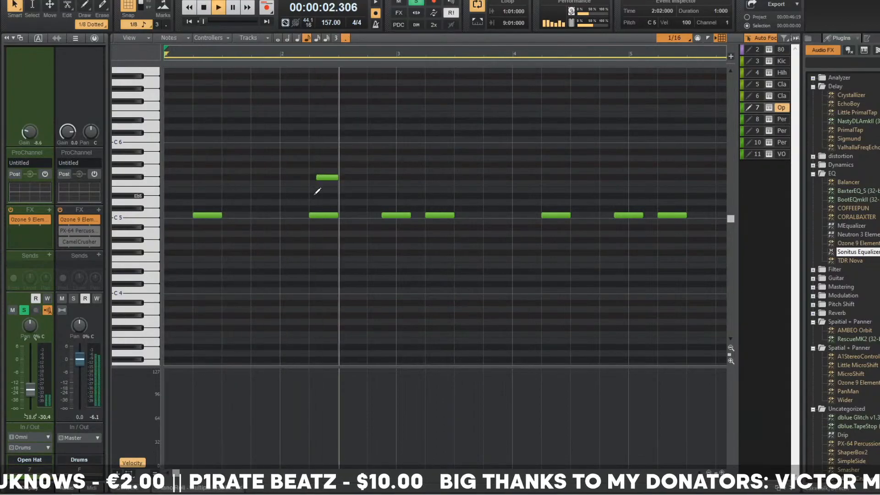
{"action": "left_click_drag", "start_coordinate": [337, 215], "coordinate": [327, 215]}
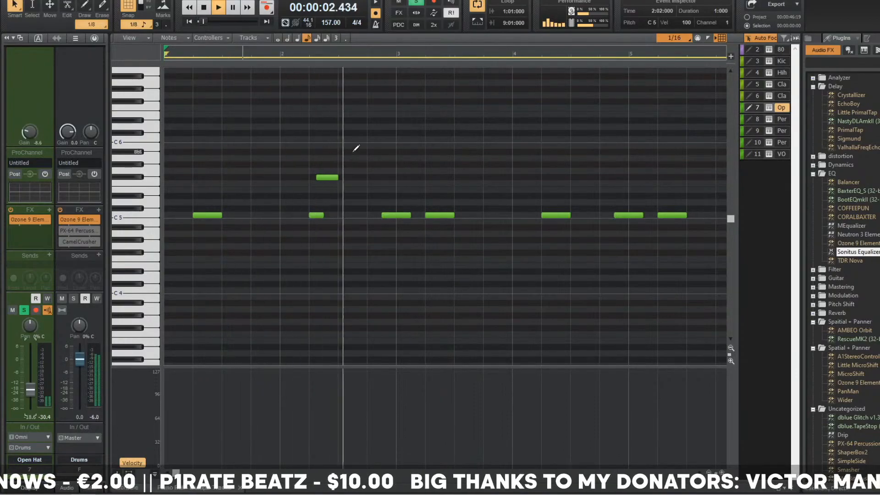
- Move the 720-tick F#5 note down to C5 and the 480-tick note at 2:02:000 up to F5, and play the loop
{"action": "left_click", "coordinate": [327, 178]}
{"action": "key", "text": "space"}
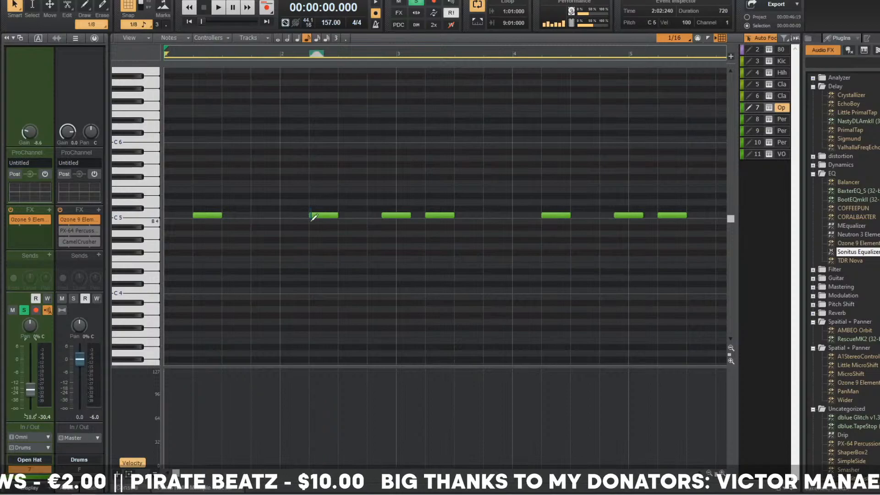
{"action": "key", "text": "space"}
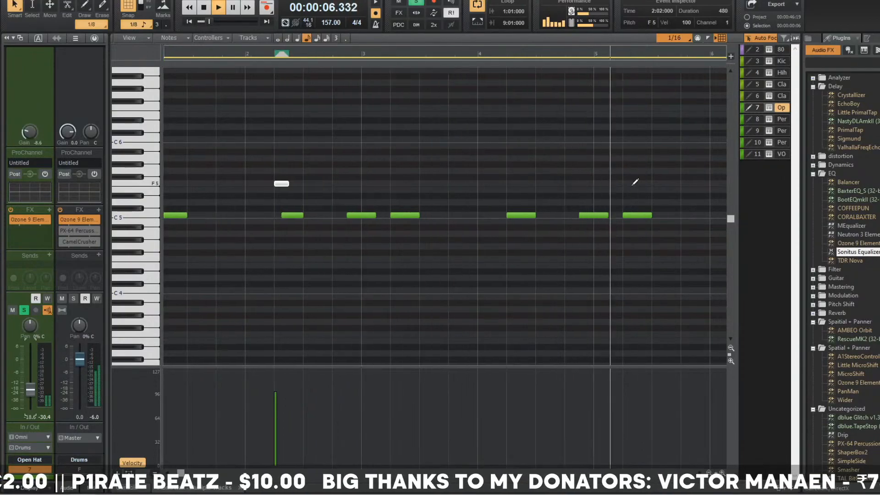
{"action": "key", "text": "space"}
- Delete the Open Hat notes from bar 5 to the end of the pattern
{"action": "scroll", "coordinate": [482, 181], "scroll_direction": "down", "scroll_amount": 4}
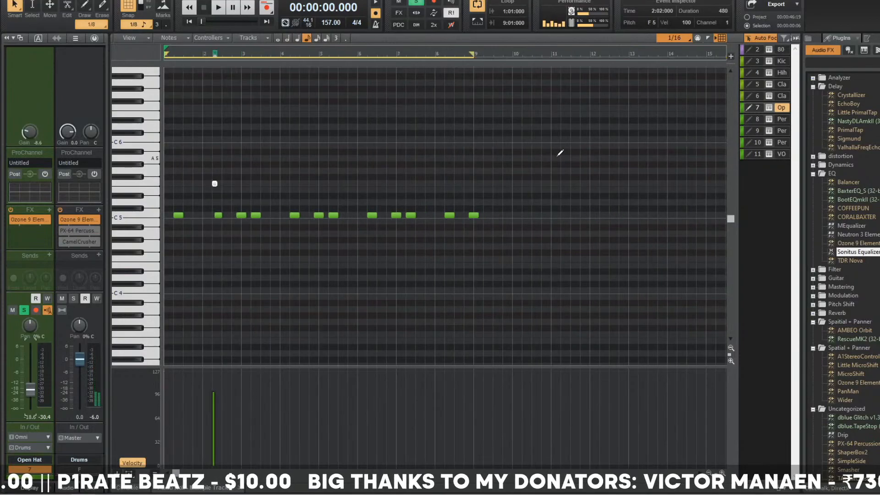
{"action": "left_click_drag", "start_coordinate": [572, 159], "coordinate": [325, 304]}
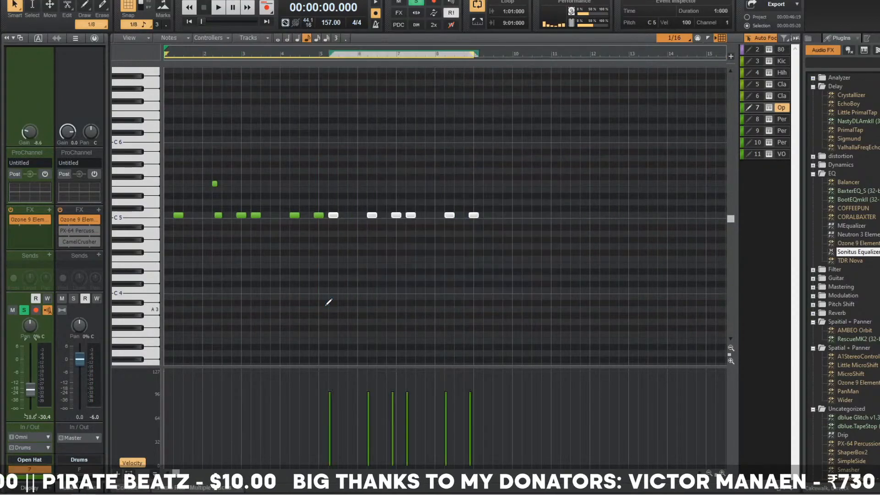
{"action": "key", "text": "Delete"}
{"action": "double_click", "coordinate": [145, 276]}
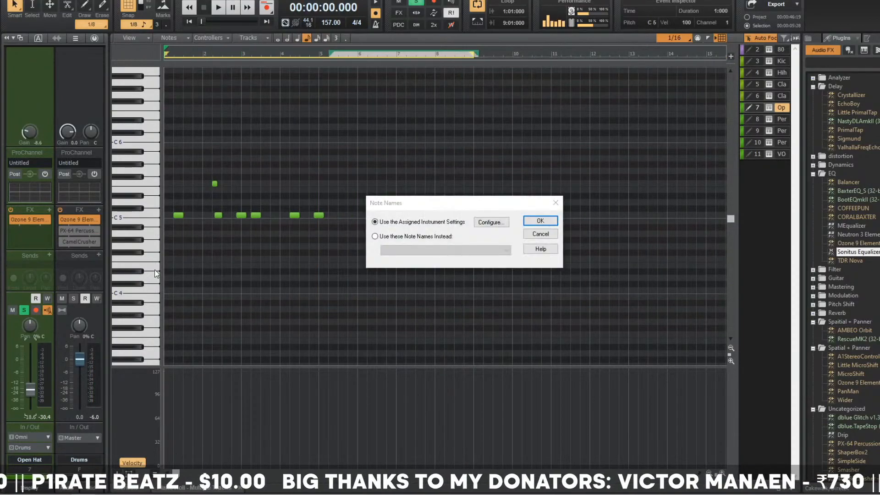
{"action": "left_click", "coordinate": [561, 206]}
- Copy the Open Hat notes of bars 1–4, including the F5 note, to bars 5–8 and play the loop
{"action": "left_click_drag", "start_coordinate": [377, 148], "coordinate": [193, 285]}
{"action": "scroll", "coordinate": [275, 213], "scroll_direction": "up", "scroll_amount": 4}
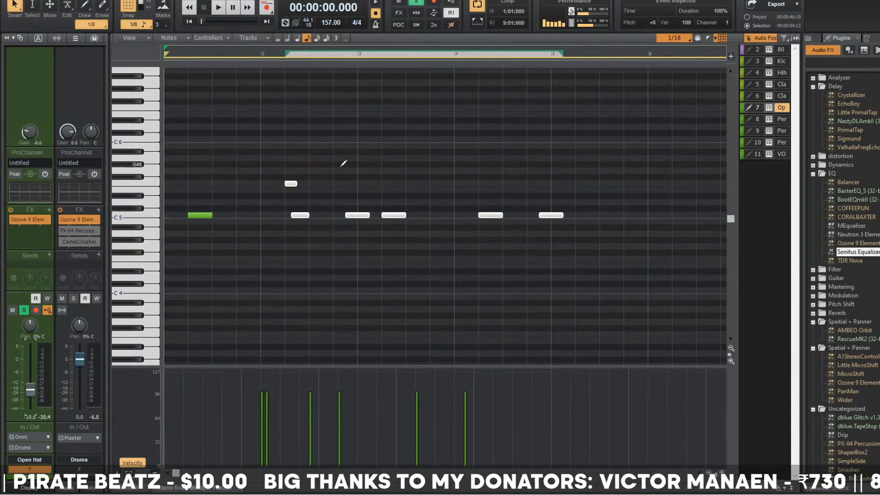
{"action": "left_click_drag", "start_coordinate": [609, 137], "coordinate": [585, 216]}
{"action": "key", "text": "space"}
{"action": "scroll", "coordinate": [563, 213], "scroll_direction": "down", "scroll_amount": 3}
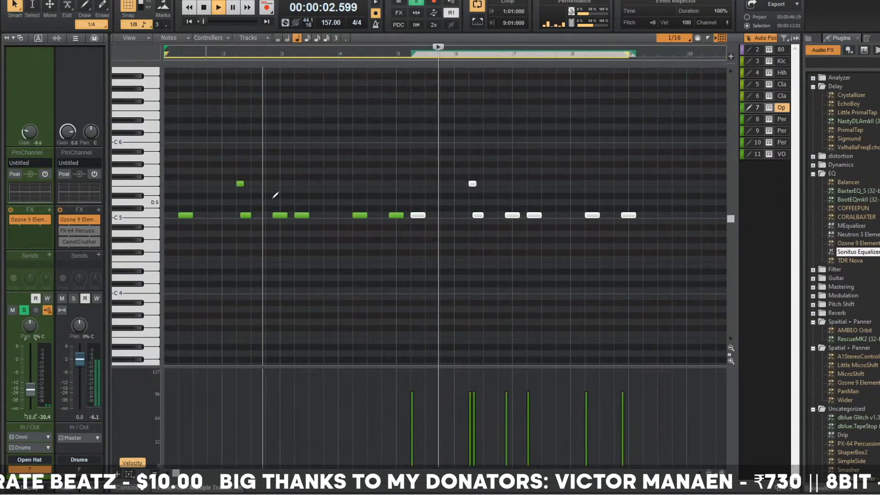
- Lower both F5 notes of the Open Hat pattern by three semitones to D5
{"action": "key", "text": "d"}
{"action": "scroll", "coordinate": [323, 198], "scroll_direction": "down", "scroll_amount": 1}
{"action": "scroll", "coordinate": [328, 200], "scroll_direction": "up", "scroll_amount": 1}
{"action": "key", "text": "alt+3"}
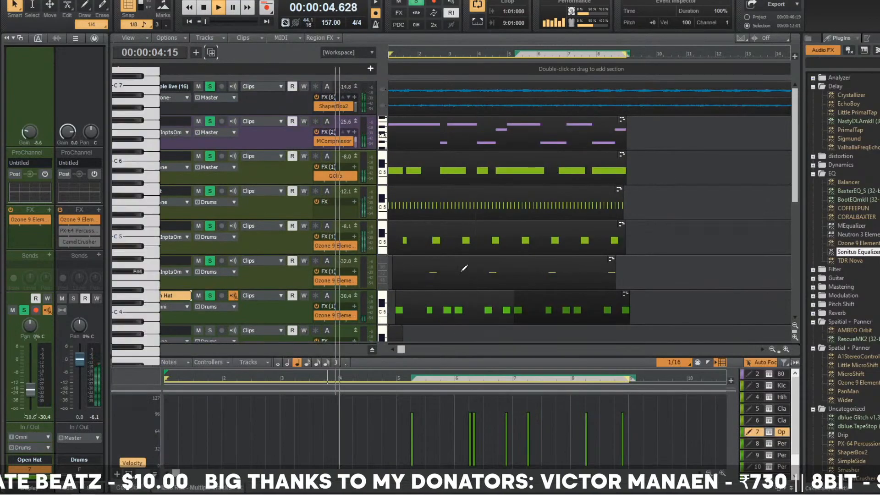
{"action": "left_click_drag", "start_coordinate": [541, 163], "coordinate": [184, 211]}
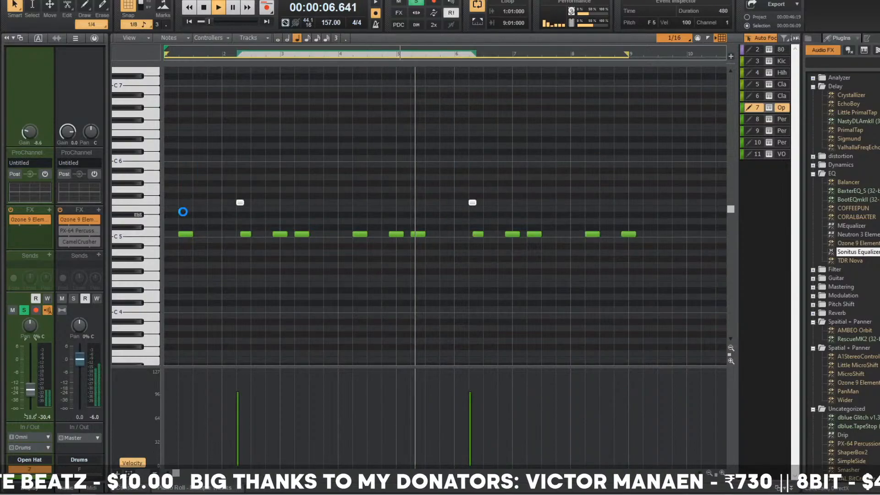
{"action": "key", "text": "Down"}
{"action": "key", "text": "Down"}
{"action": "key", "text": "Down"}
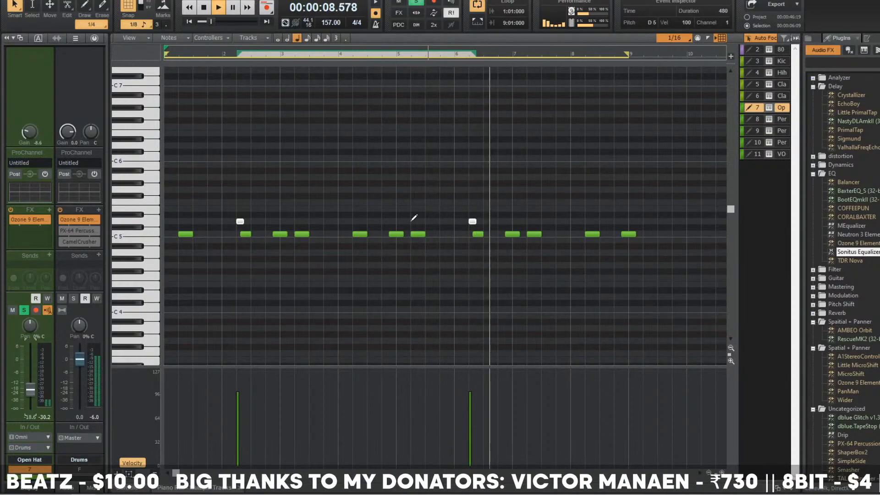
- Lower the Open Hat's C5 notes at 2:02:240 and 6:02:240 to A4, return to the track view and stop playback
{"action": "left_click", "coordinate": [478, 234]}
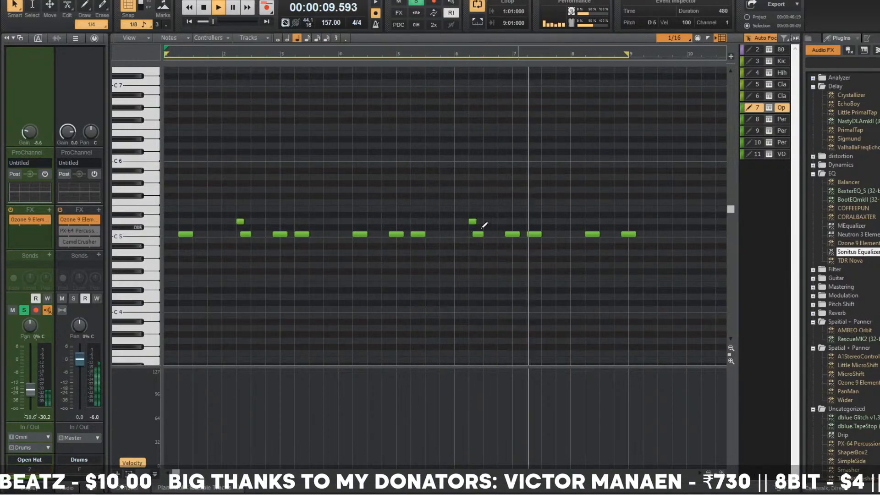
{"action": "left_click", "coordinate": [250, 233], "text": "ctrl"}
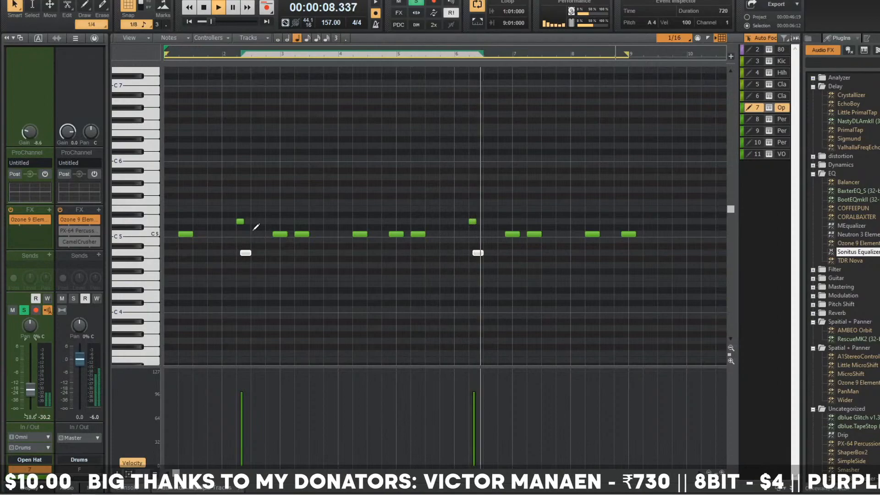
{"action": "key", "text": "d"}
{"action": "scroll", "coordinate": [555, 326], "scroll_direction": "down", "scroll_amount": 3}
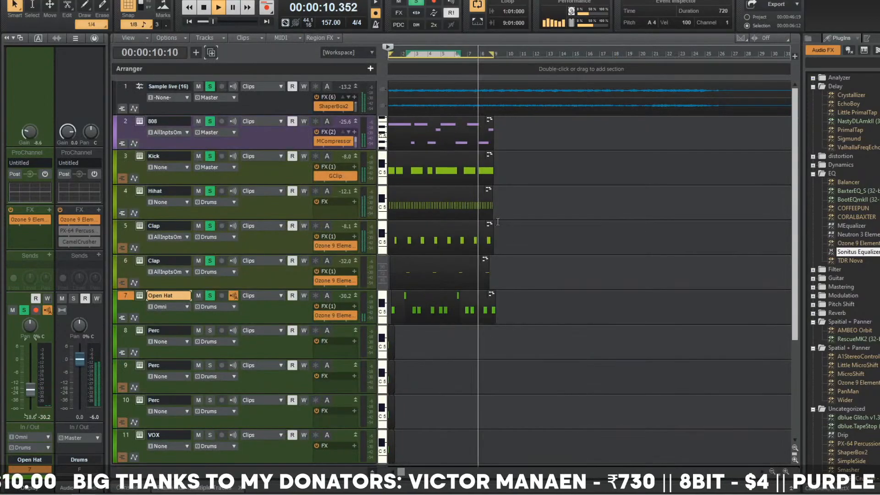
{"action": "key", "text": "space"}
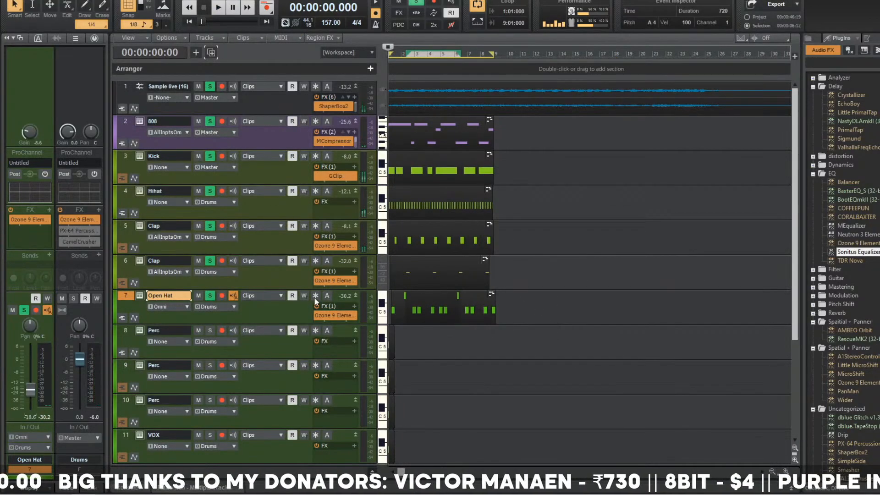
- Solo the first Perc track (track 8) and open its sampler instrument
{"action": "left_click", "coordinate": [293, 208]}
{"action": "left_click", "coordinate": [276, 167]}
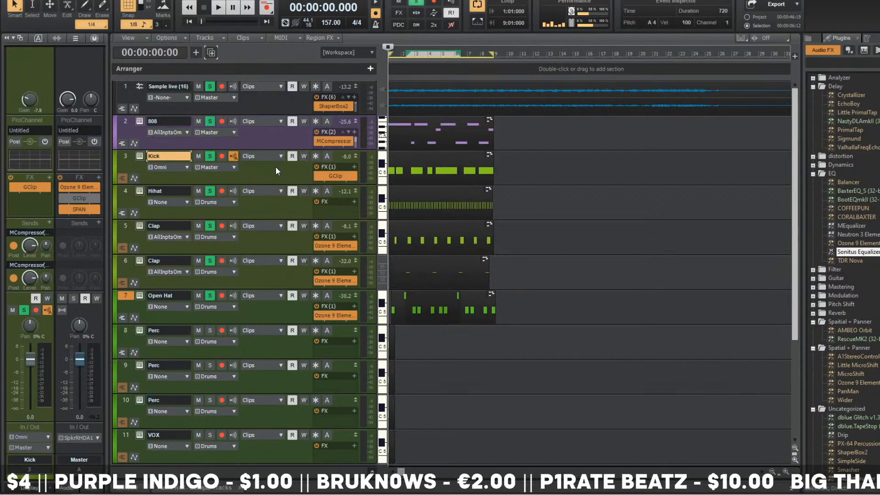
{"action": "left_click", "coordinate": [220, 340]}
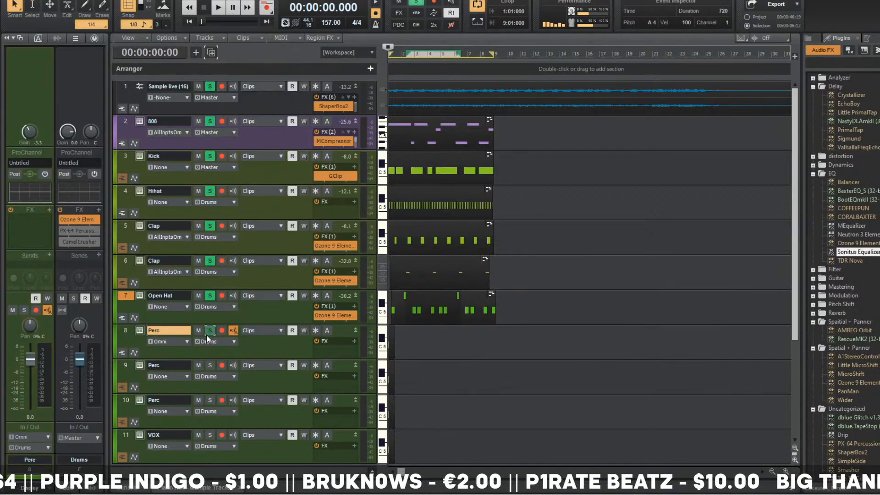
{"action": "left_click", "coordinate": [206, 334]}
{"action": "left_click", "coordinate": [140, 331]}
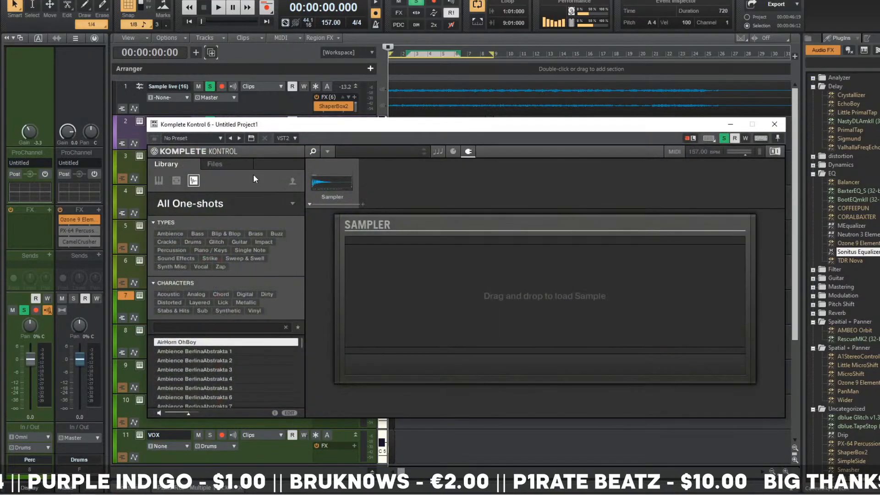
- Browse the sampler's files to the BWB THE WAV 6 kit in the samples folder on drive F
{"action": "left_click", "coordinate": [232, 166]}
{"action": "double_click", "coordinate": [199, 243]}
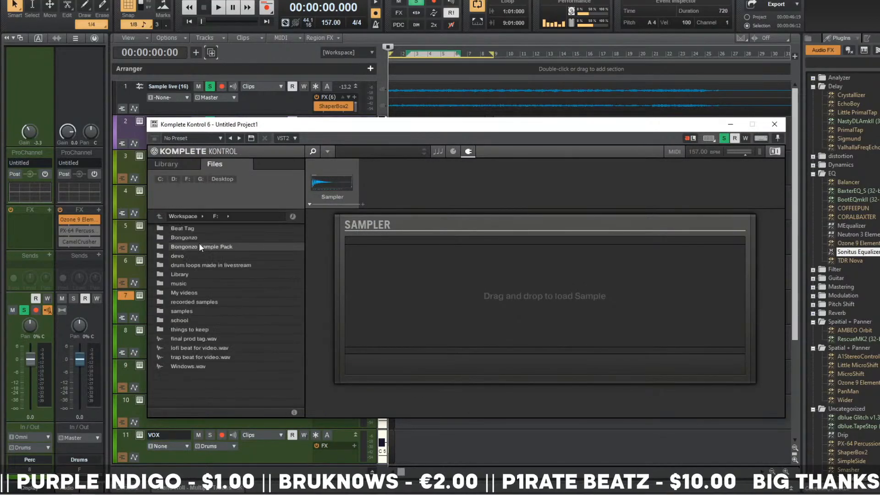
{"action": "double_click", "coordinate": [183, 312]}
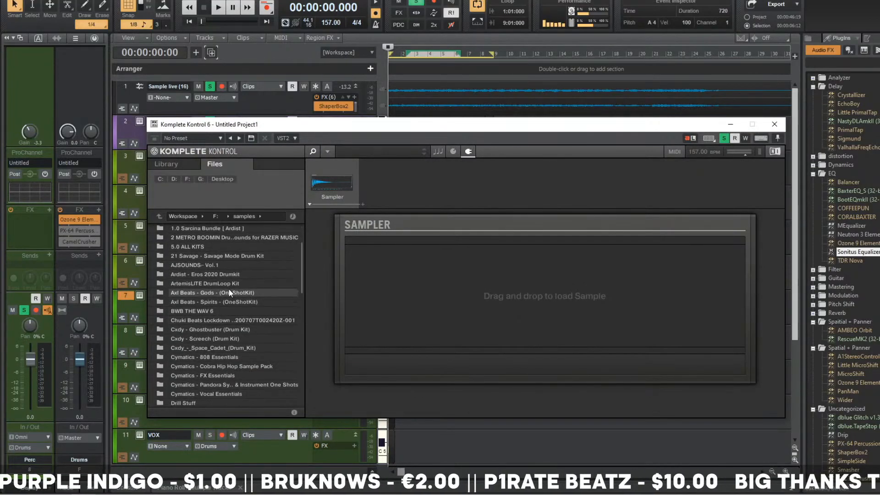
{"action": "scroll", "coordinate": [216, 271], "scroll_direction": "up", "scroll_amount": 2}
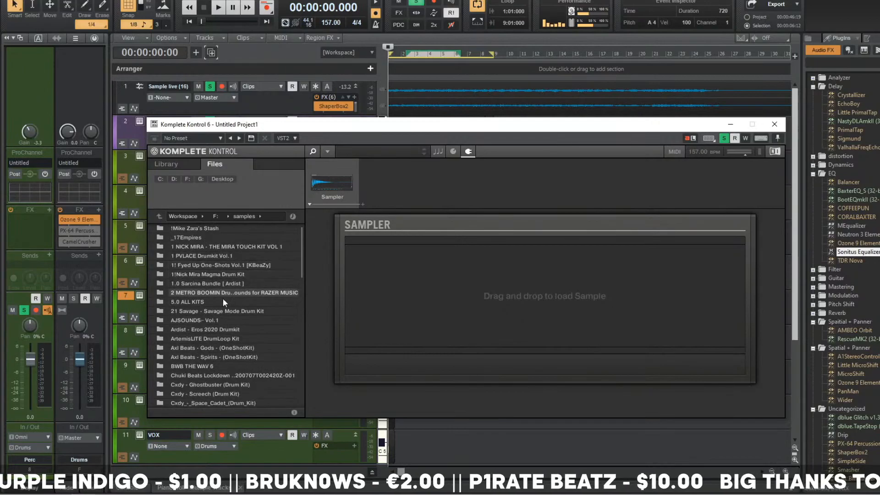
{"action": "left_click", "coordinate": [203, 367]}
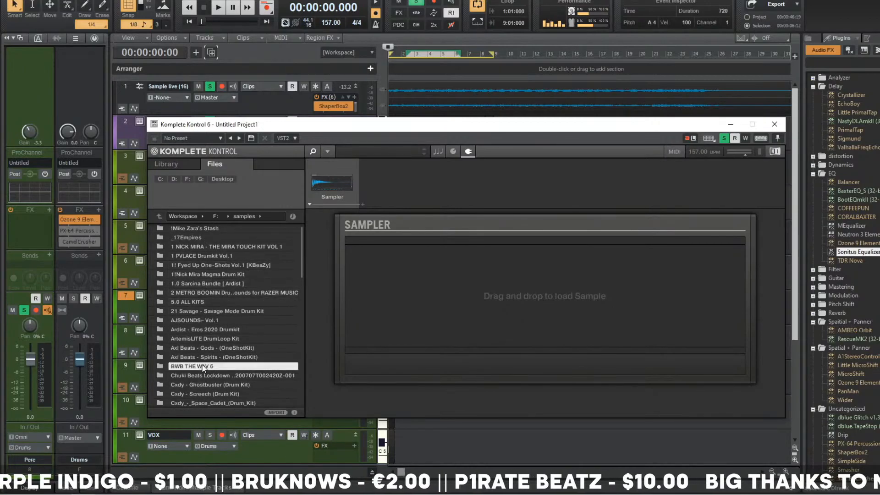
{"action": "double_click", "coordinate": [204, 367]}
- Audition one-shots from the BWB WAV 6 CLAPS folder, from the start to the end of the list
{"action": "double_click", "coordinate": [216, 238]}
{"action": "left_click", "coordinate": [215, 238]}
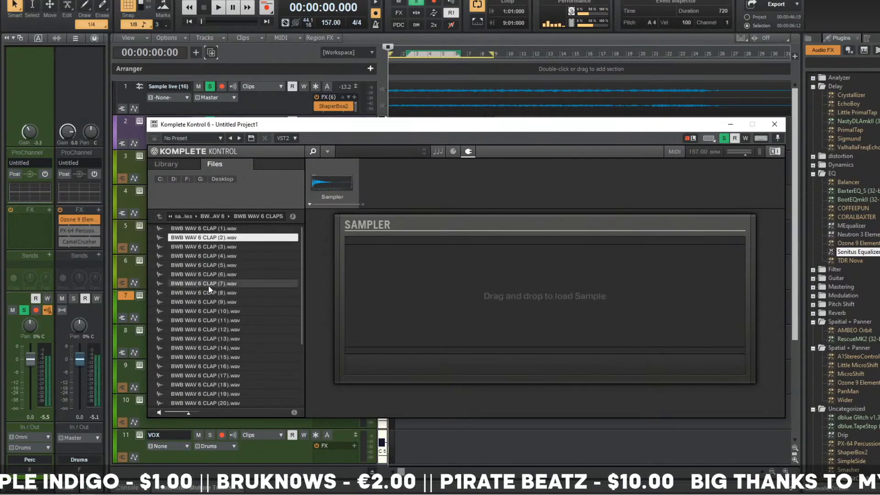
{"action": "left_click", "coordinate": [209, 285]}
{"action": "left_click", "coordinate": [222, 348]}
{"action": "scroll", "coordinate": [233, 364], "scroll_direction": "down", "scroll_amount": 1}
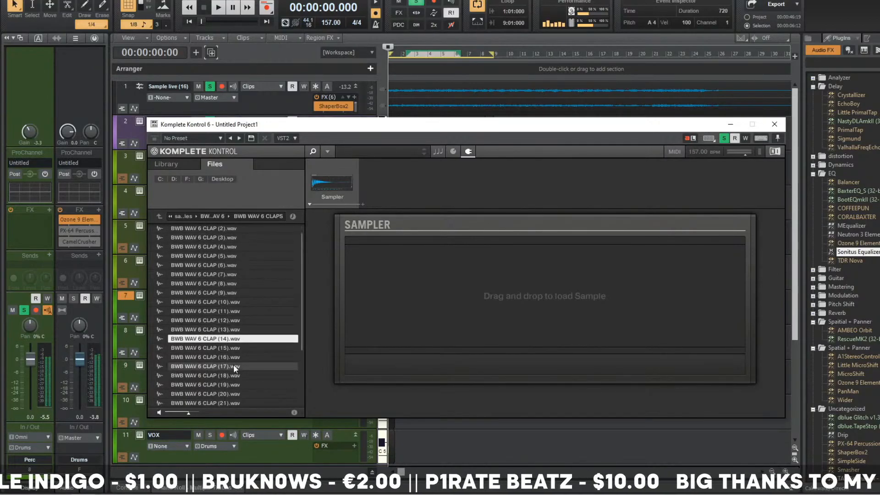
{"action": "scroll", "coordinate": [233, 364], "scroll_direction": "down", "scroll_amount": 2}
{"action": "left_click", "coordinate": [233, 365]}
{"action": "scroll", "coordinate": [233, 368], "scroll_direction": "down", "scroll_amount": 7}
{"action": "left_click", "coordinate": [239, 367]}
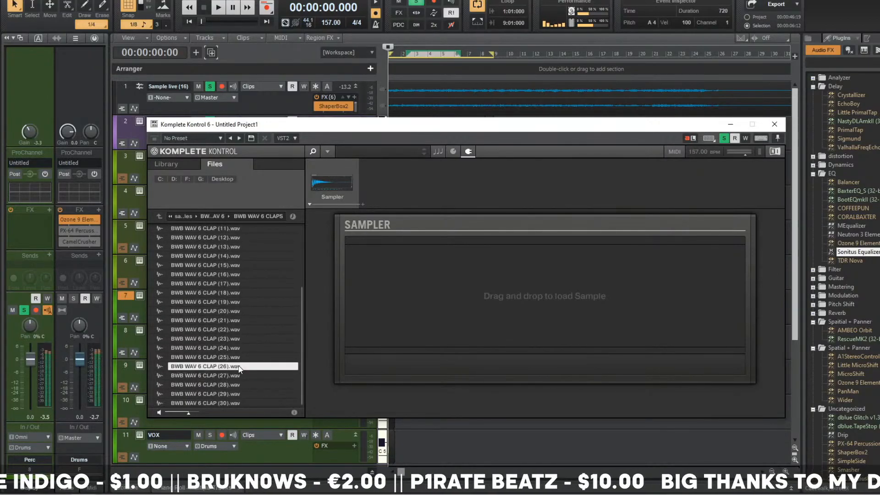
{"action": "left_click", "coordinate": [236, 388]}
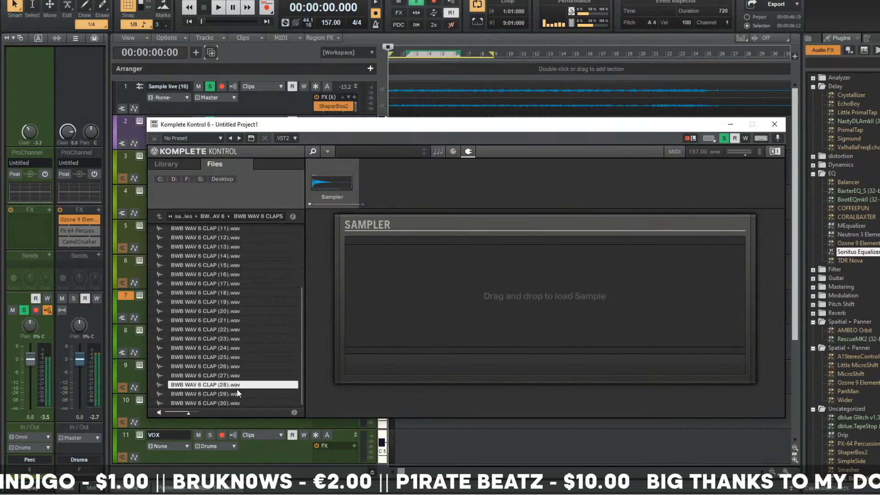
{"action": "left_click", "coordinate": [235, 401]}
{"action": "left_click", "coordinate": [236, 258]}
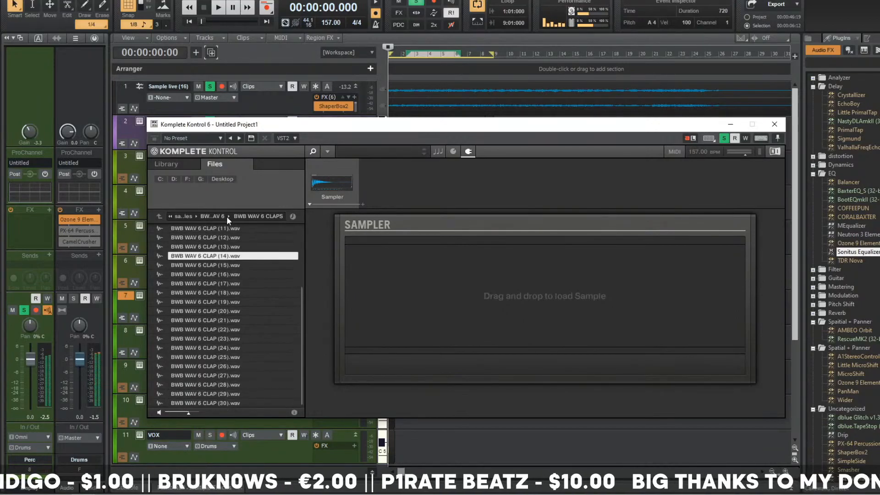
- Audition the one-shots in the BWB WAV 6 SNARES folder as candidates for the percussion sound
{"action": "left_click", "coordinate": [226, 216]}
{"action": "left_click", "coordinate": [220, 285]}
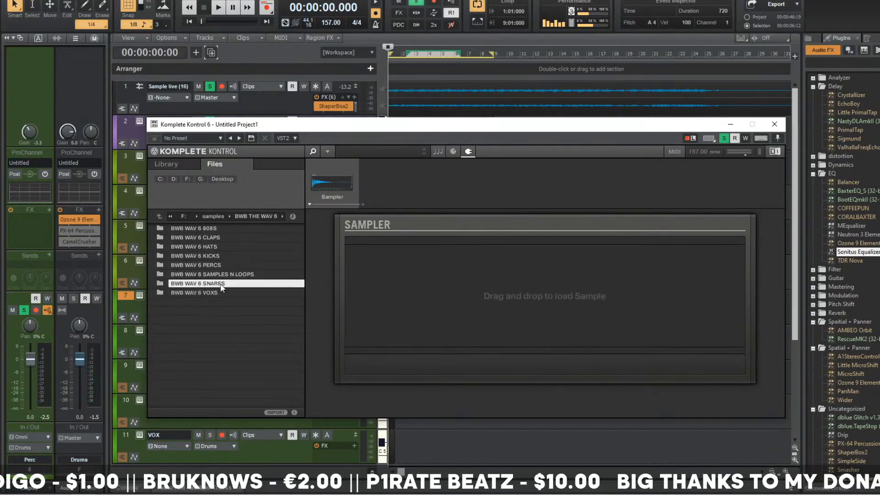
{"action": "double_click", "coordinate": [222, 287]}
{"action": "left_click", "coordinate": [219, 302]}
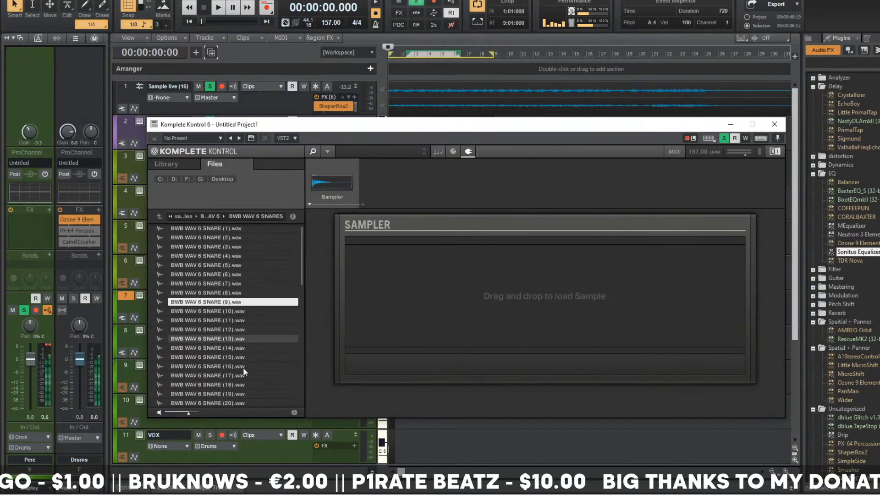
{"action": "left_click", "coordinate": [239, 339]}
{"action": "left_click", "coordinate": [235, 376]}
{"action": "scroll", "coordinate": [257, 380], "scroll_direction": "down", "scroll_amount": 2}
{"action": "left_click", "coordinate": [257, 381]}
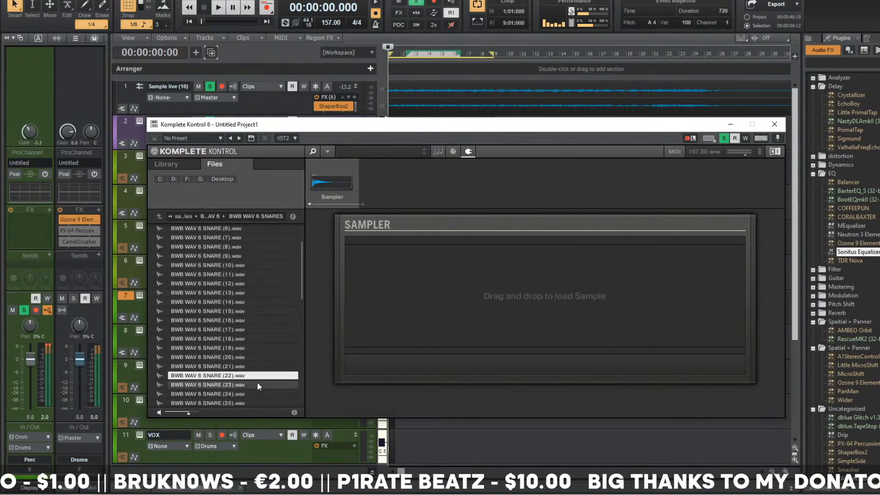
{"action": "scroll", "coordinate": [257, 385], "scroll_direction": "down", "scroll_amount": 2}
{"action": "left_click", "coordinate": [256, 387]}
{"action": "scroll", "coordinate": [256, 387], "scroll_direction": "down", "scroll_amount": 3}
{"action": "left_click", "coordinate": [256, 386]}
{"action": "scroll", "coordinate": [256, 387], "scroll_direction": "down", "scroll_amount": 3}
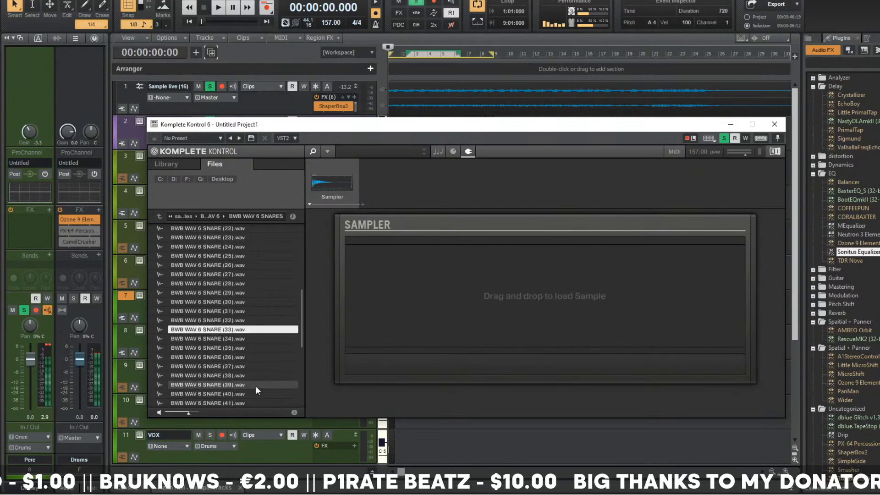
{"action": "scroll", "coordinate": [255, 386], "scroll_direction": "down", "scroll_amount": 4}
{"action": "key", "text": "Down"}
{"action": "key", "text": "Down"}
{"action": "key", "text": "Down"}
{"action": "key", "text": "Down"}
{"action": "key", "text": "Down"}
{"action": "key", "text": "Down"}
{"action": "key", "text": "Down"}
{"action": "key", "text": "Down"}
{"action": "key", "text": "Down"}
{"action": "key", "text": "Down"}
{"action": "key", "text": "Down"}
{"action": "key", "text": "Down"}
{"action": "key", "text": "Down"}
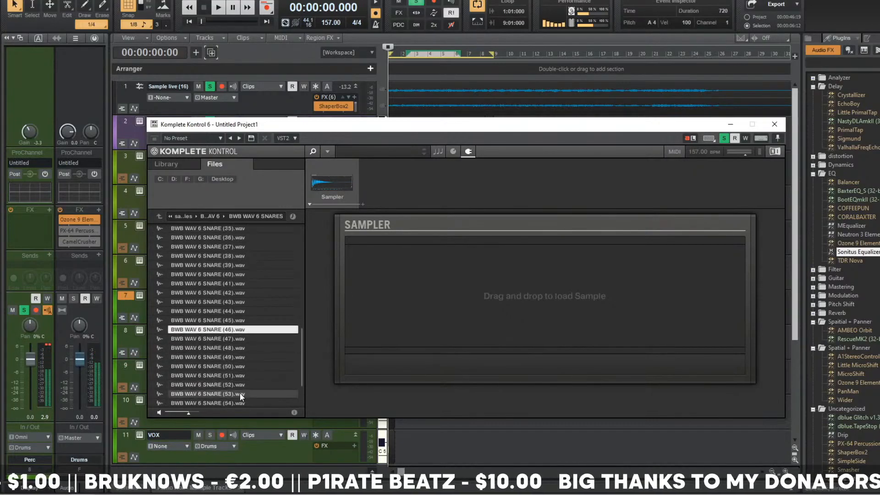
{"action": "key", "text": "Down"}
{"action": "key", "text": "Down"}
{"action": "key", "text": "Down"}
{"action": "key", "text": "Down"}
{"action": "key", "text": "Down"}
{"action": "key", "text": "Down"}
{"action": "key", "text": "Down"}
{"action": "key", "text": "Down"}
{"action": "key", "text": "Down"}
{"action": "key", "text": "Down"}
{"action": "key", "text": "Down"}
{"action": "key", "text": "Down"}
{"action": "scroll", "coordinate": [243, 390], "scroll_direction": "down", "scroll_amount": 2}
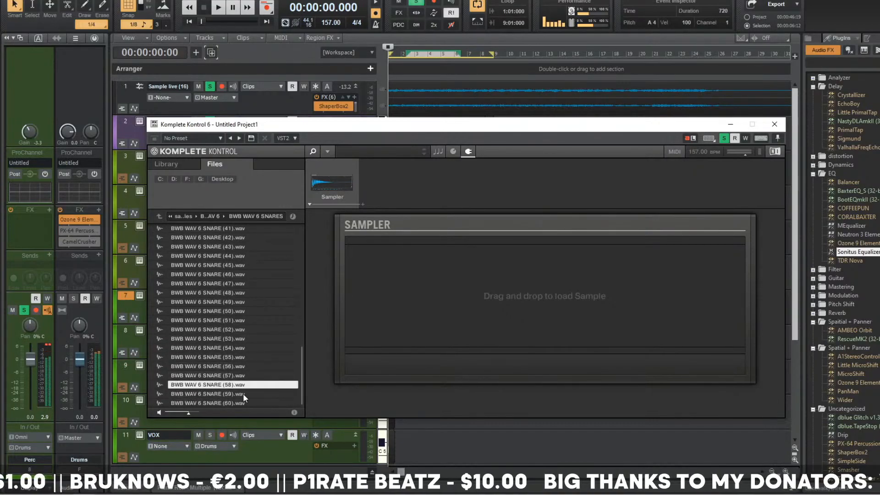
{"action": "left_click", "coordinate": [243, 398]}
{"action": "left_click", "coordinate": [237, 278]}
{"action": "scroll", "coordinate": [237, 278], "scroll_direction": "up", "scroll_amount": 3}
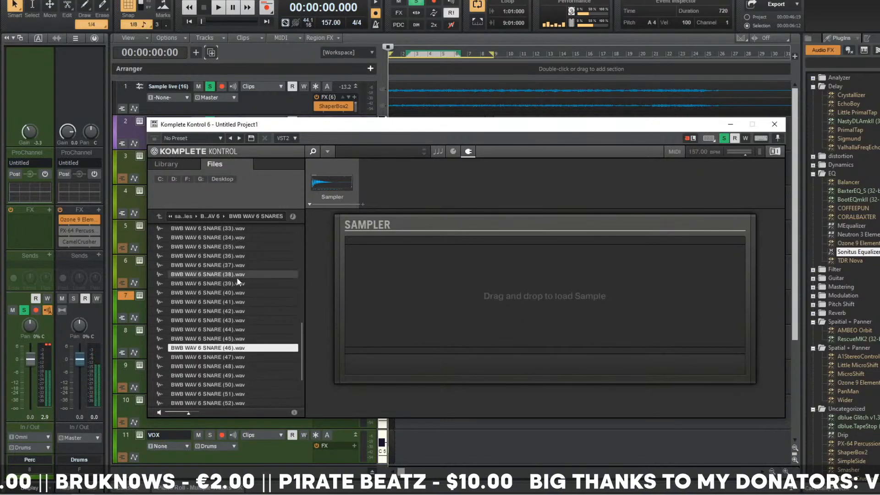
{"action": "scroll", "coordinate": [237, 279], "scroll_direction": "up", "scroll_amount": 2}
{"action": "left_click", "coordinate": [238, 279]}
{"action": "scroll", "coordinate": [237, 275], "scroll_direction": "up", "scroll_amount": 2}
{"action": "left_click", "coordinate": [235, 255]}
{"action": "scroll", "coordinate": [236, 255], "scroll_direction": "up", "scroll_amount": 2}
{"action": "left_click", "coordinate": [236, 255]}
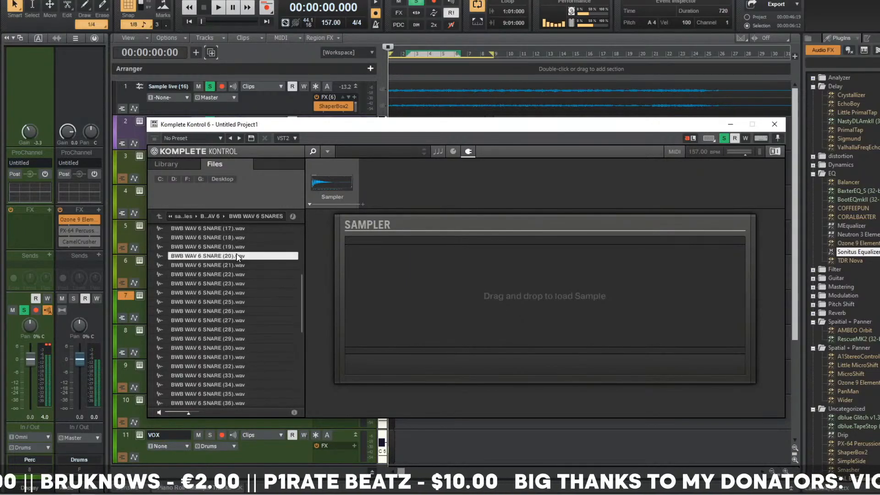
{"action": "key", "text": "Down"}
{"action": "key", "text": "Down"}
{"action": "key", "text": "Down"}
{"action": "key", "text": "Down"}
{"action": "key", "text": "Down"}
{"action": "key", "text": "Down"}
- Open the kit's BWB WAV 6 PERCS folder and preview BWB WAV 6 PERC (5)
{"action": "left_click", "coordinate": [215, 216]}
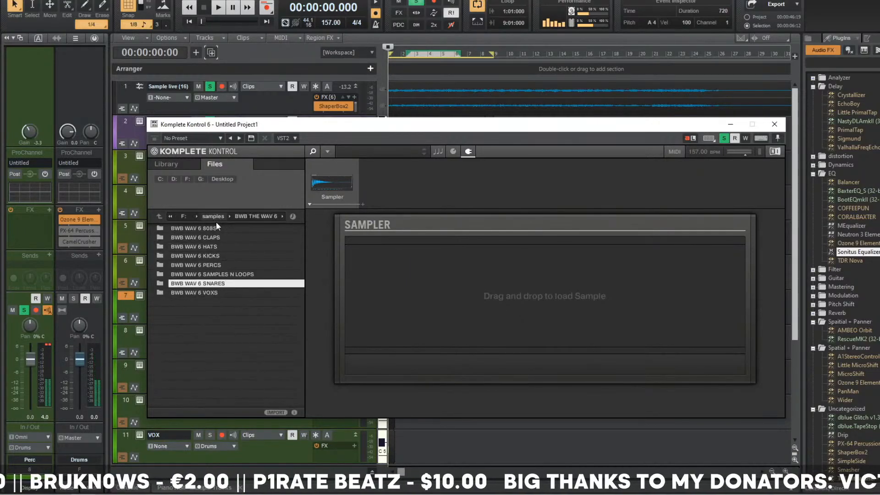
{"action": "double_click", "coordinate": [227, 266]}
{"action": "left_click", "coordinate": [227, 265]}
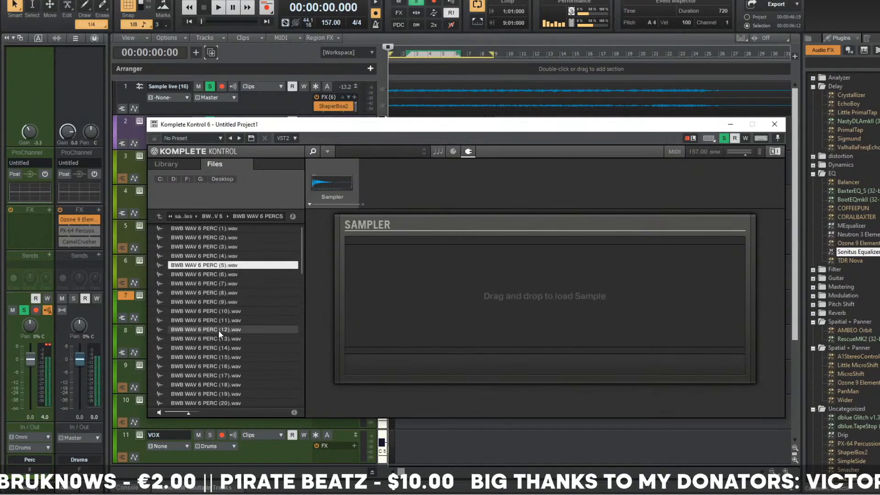
- Audition percs from number 12 onward and load BWB WAV 6 PERC (33) into the sampler
{"action": "left_click", "coordinate": [219, 329]}
{"action": "scroll", "coordinate": [236, 333], "scroll_direction": "down", "scroll_amount": 4}
{"action": "left_click", "coordinate": [236, 332]}
{"action": "scroll", "coordinate": [236, 332], "scroll_direction": "down", "scroll_amount": 3}
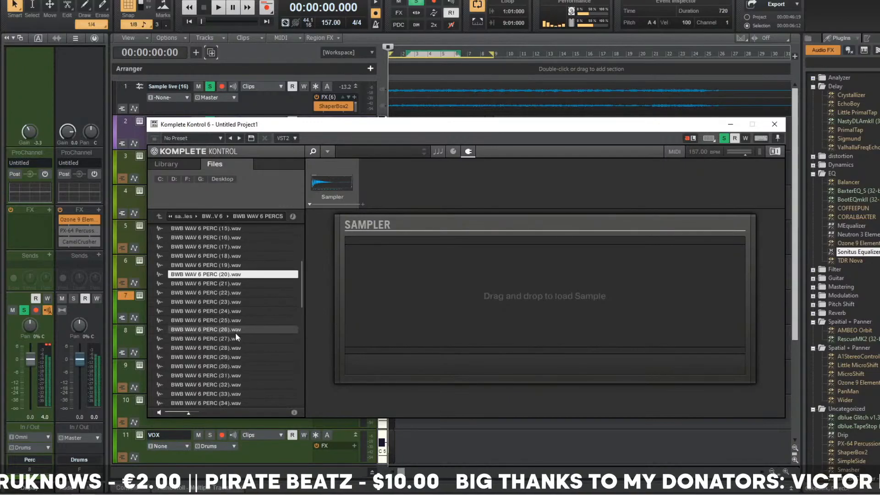
{"action": "scroll", "coordinate": [235, 333], "scroll_direction": "down", "scroll_amount": 1}
{"action": "left_click", "coordinate": [235, 332]}
{"action": "scroll", "coordinate": [236, 333], "scroll_direction": "down", "scroll_amount": 3}
{"action": "double_click", "coordinate": [240, 315]}
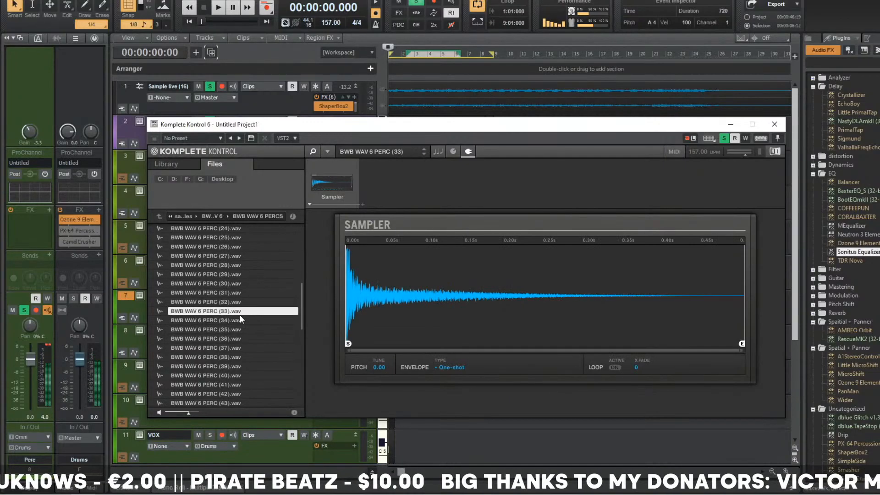
- Audition the remaining percs in the folder and load BWB WAV 6 PERC (71) into the sampler
{"action": "left_click", "coordinate": [241, 361]}
{"action": "scroll", "coordinate": [243, 356], "scroll_direction": "down", "scroll_amount": 3}
{"action": "left_click", "coordinate": [243, 357]}
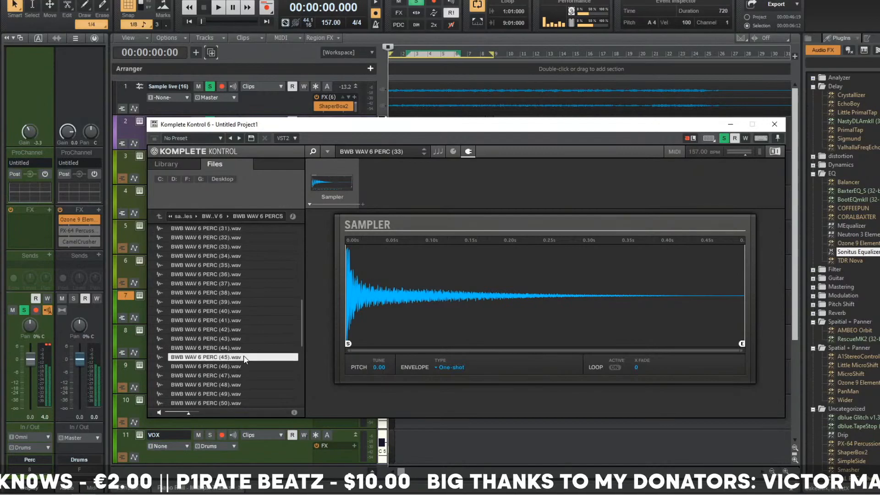
{"action": "left_click", "coordinate": [240, 364]}
{"action": "left_click", "coordinate": [235, 374]}
{"action": "scroll", "coordinate": [235, 373], "scroll_direction": "down", "scroll_amount": 2}
{"action": "left_click", "coordinate": [238, 376]}
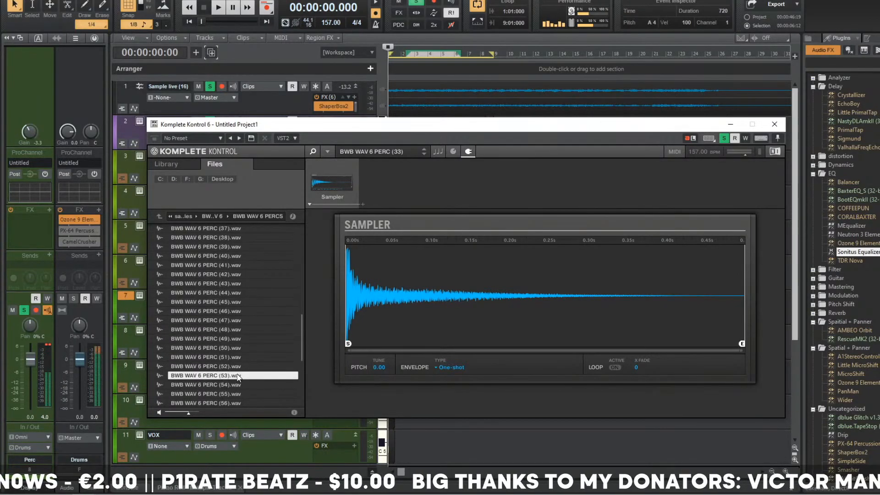
{"action": "scroll", "coordinate": [238, 376], "scroll_direction": "down", "scroll_amount": 2}
{"action": "left_click", "coordinate": [238, 367]}
{"action": "left_click", "coordinate": [238, 382]}
{"action": "scroll", "coordinate": [238, 381], "scroll_direction": "down", "scroll_amount": 2}
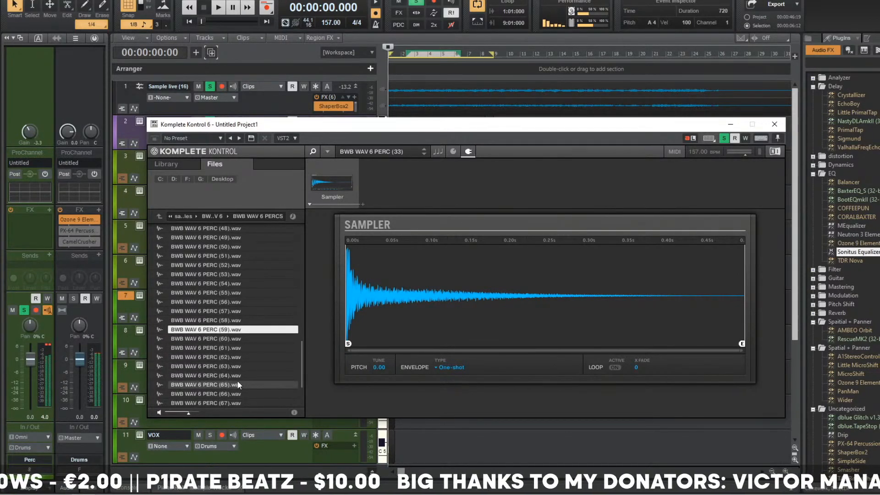
{"action": "scroll", "coordinate": [238, 381], "scroll_direction": "down", "scroll_amount": 2}
{"action": "left_click", "coordinate": [239, 320]}
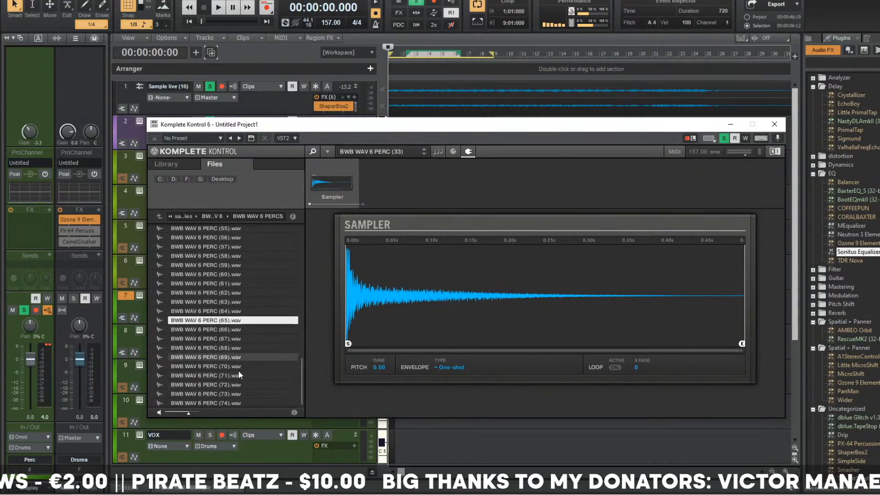
{"action": "left_click", "coordinate": [238, 370]}
{"action": "left_click", "coordinate": [244, 376]}
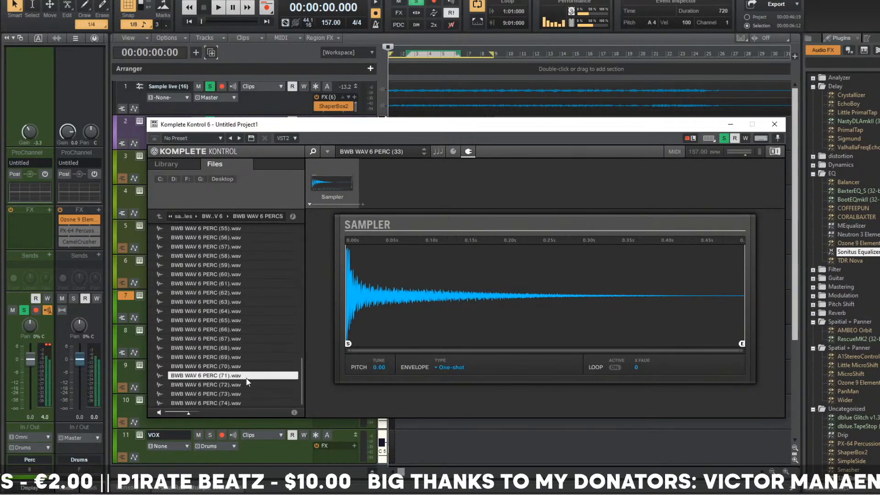
- Audition further perc one-shots at the end of the list and back up to BWB WAV 6 PERC (22)
{"action": "left_click", "coordinate": [243, 395]}
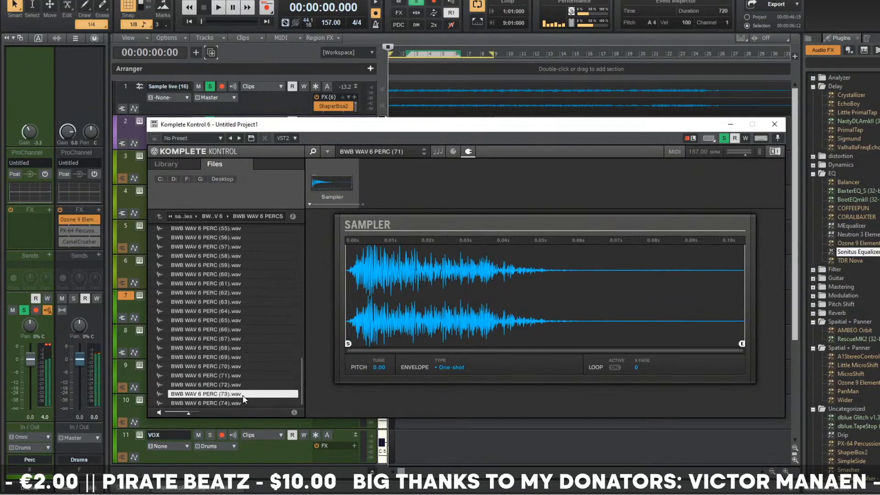
{"action": "left_click", "coordinate": [243, 401]}
{"action": "scroll", "coordinate": [244, 275], "scroll_direction": "up", "scroll_amount": 2}
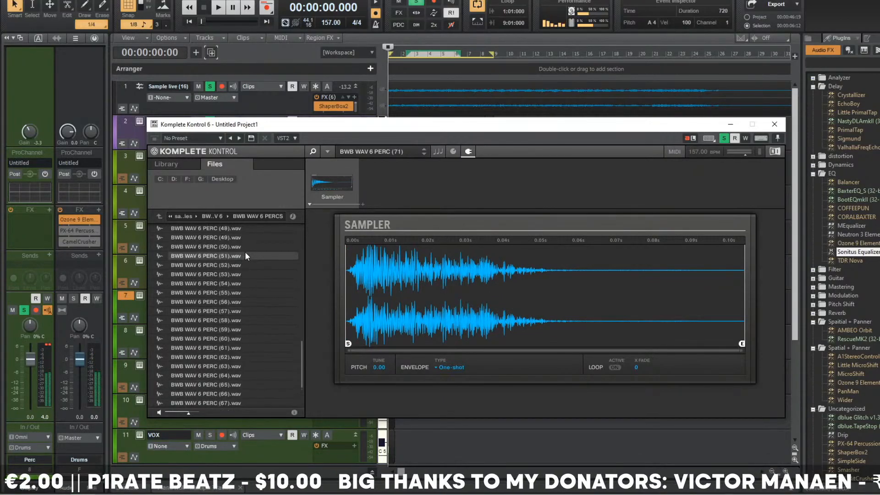
{"action": "scroll", "coordinate": [244, 255], "scroll_direction": "up", "scroll_amount": 6}
{"action": "left_click", "coordinate": [245, 255]}
{"action": "scroll", "coordinate": [246, 255], "scroll_direction": "up", "scroll_amount": 2}
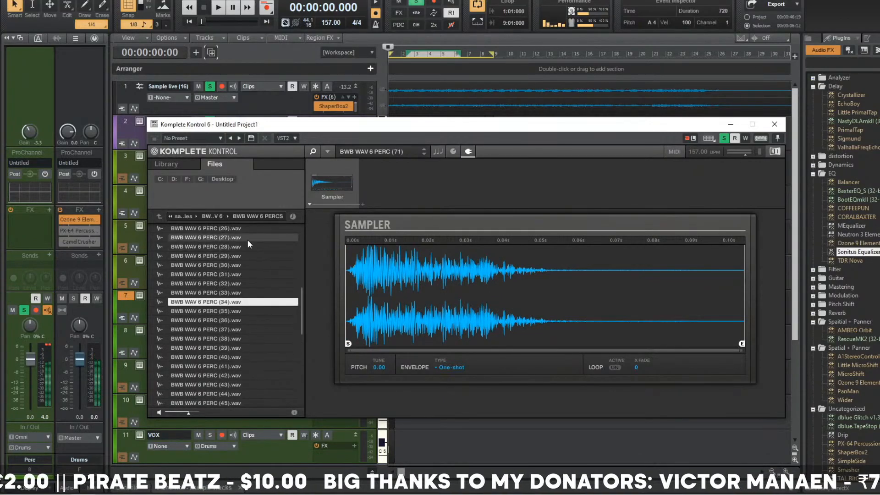
{"action": "left_click", "coordinate": [248, 239]}
{"action": "scroll", "coordinate": [247, 239], "scroll_direction": "up", "scroll_amount": 2}
{"action": "left_click", "coordinate": [248, 239]}
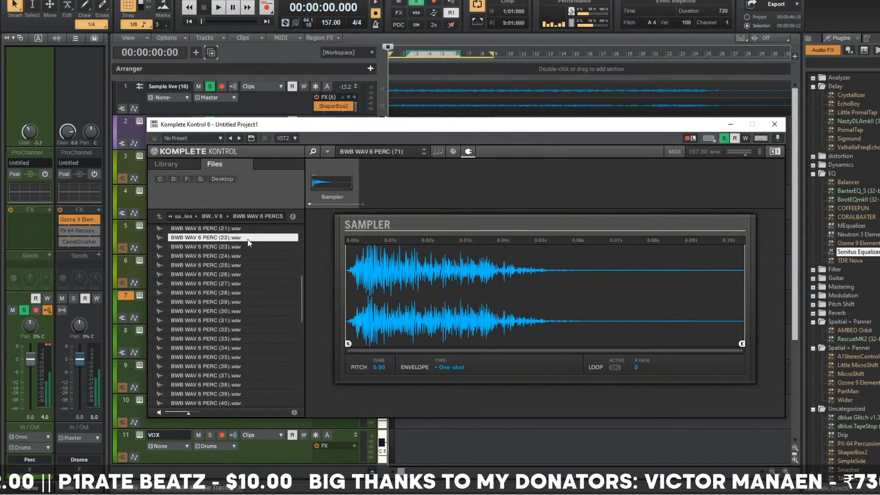
- Close the sampler and add short Perc clips in bar 2 and at 3:04:000 on track 8, playing the loop to check them
{"action": "key", "text": "space"}
{"action": "left_click", "coordinate": [774, 124]}
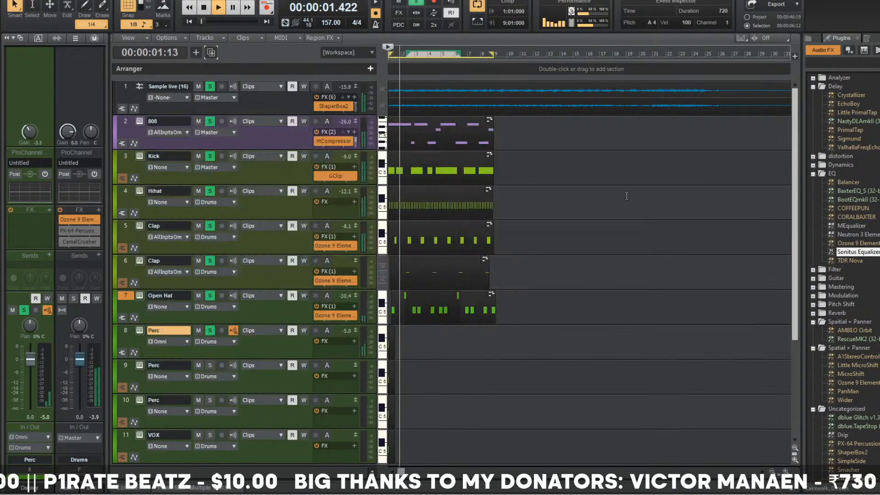
{"action": "scroll", "coordinate": [627, 196], "scroll_direction": "up", "scroll_amount": 5}
{"action": "key", "text": "space"}
{"action": "key", "text": "space"}
{"action": "left_click_drag", "start_coordinate": [420, 334], "coordinate": [780, 338]}
{"action": "key", "text": "space"}
{"action": "key", "text": "space"}
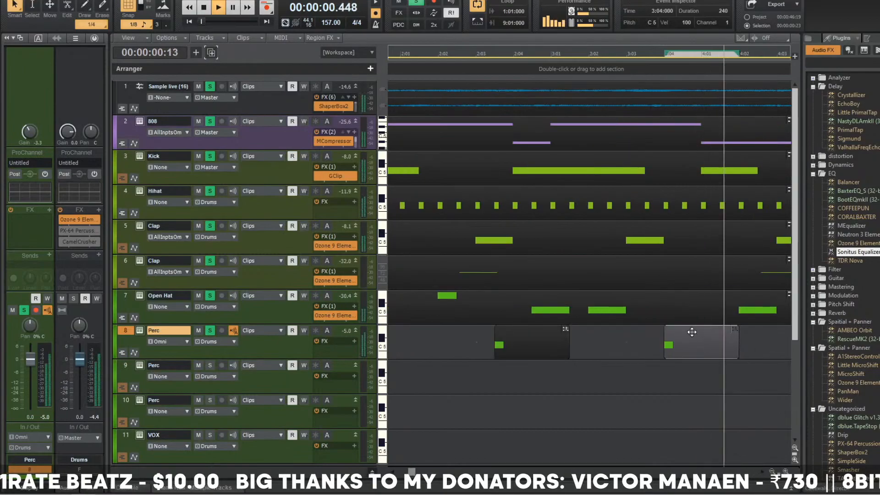
- Move the last Perc clip on track 8 from 3:04:000 to 3:04:480 and play the loop from the start to check its timing
{"action": "scroll", "coordinate": [692, 330], "scroll_direction": "down", "scroll_amount": 1}
{"action": "left_click_drag", "start_coordinate": [693, 302], "coordinate": [709, 305]}
{"action": "scroll", "coordinate": [709, 305], "scroll_direction": "down", "scroll_amount": 4}
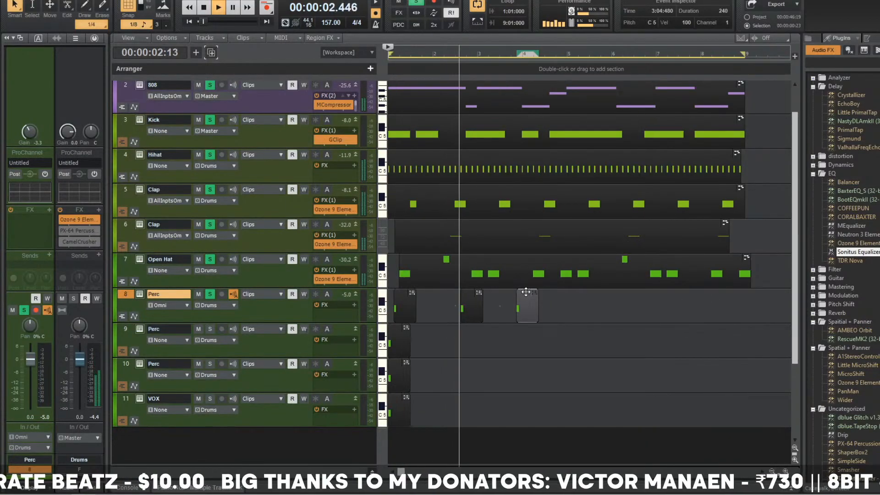
{"action": "scroll", "coordinate": [526, 294], "scroll_direction": "up", "scroll_amount": 3}
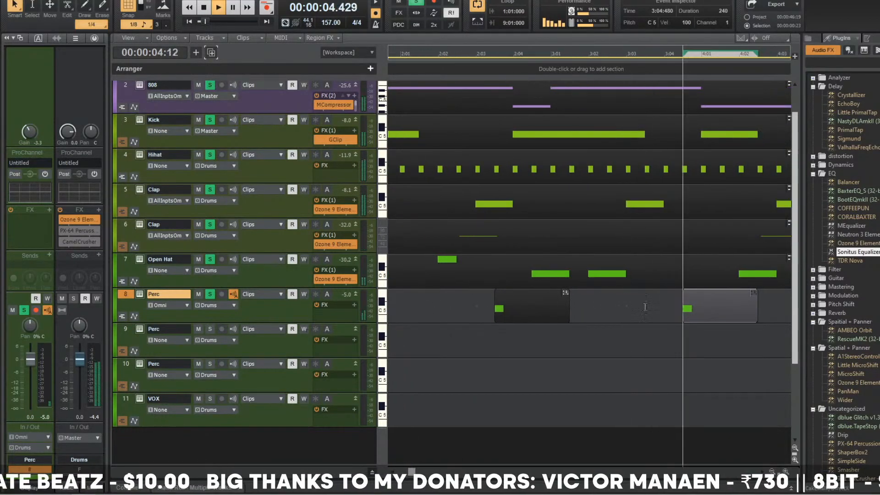
{"action": "key", "text": "w"}
{"action": "scroll", "coordinate": [642, 302], "scroll_direction": "down", "scroll_amount": 3}
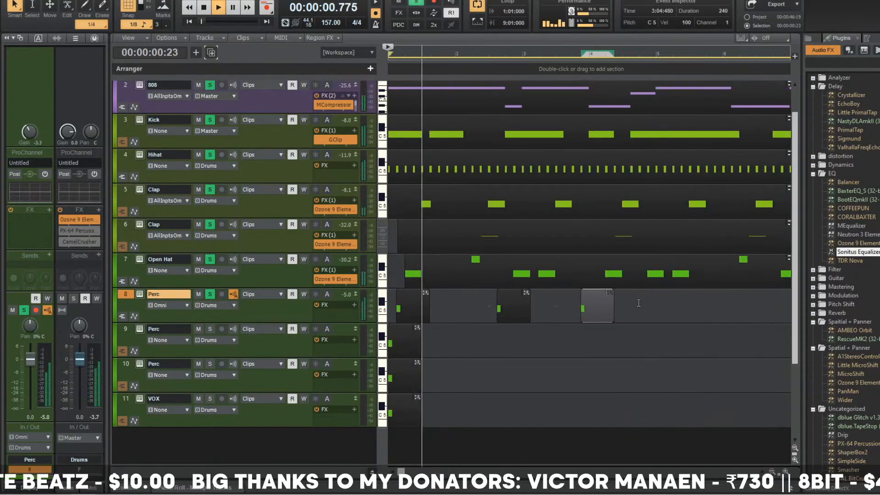
- Copy the Perc clip at 3:04:480 to 4:02:480 on track 8 and stop playback
{"action": "scroll", "coordinate": [639, 303], "scroll_direction": "up", "scroll_amount": 1}
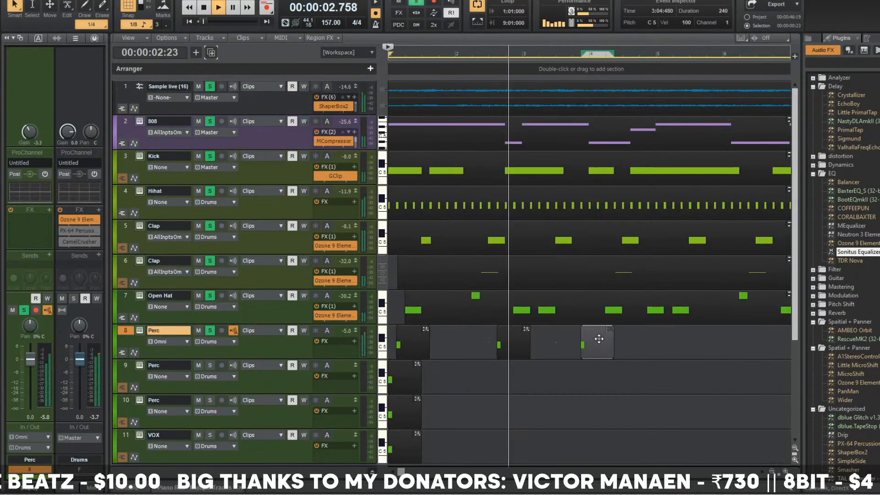
{"action": "left_click_drag", "start_coordinate": [599, 339], "coordinate": [708, 349]}
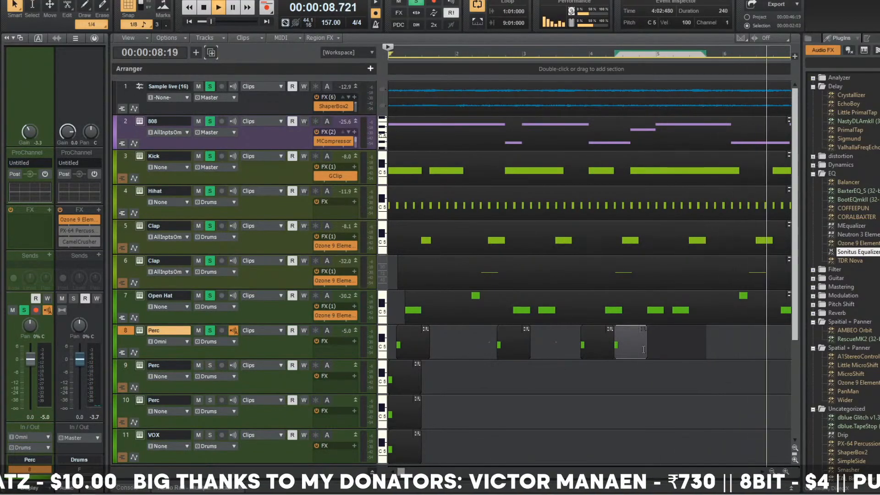
{"action": "key", "text": "space"}
- Select the four Perc clips in bars 1 to 4 and copy them so that the pattern repeats from bar 5
{"action": "left_click", "coordinate": [431, 346]}
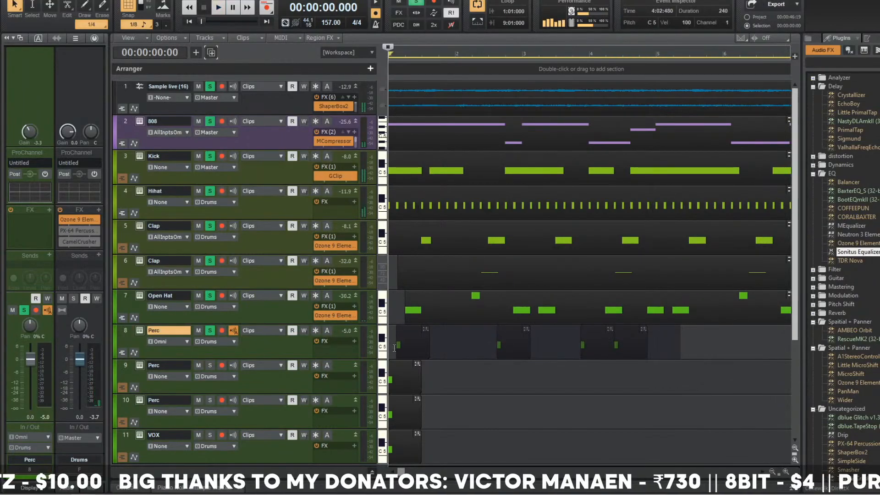
{"action": "left_click", "coordinate": [402, 336]}
{"action": "left_click_drag", "start_coordinate": [407, 334], "coordinate": [676, 332]}
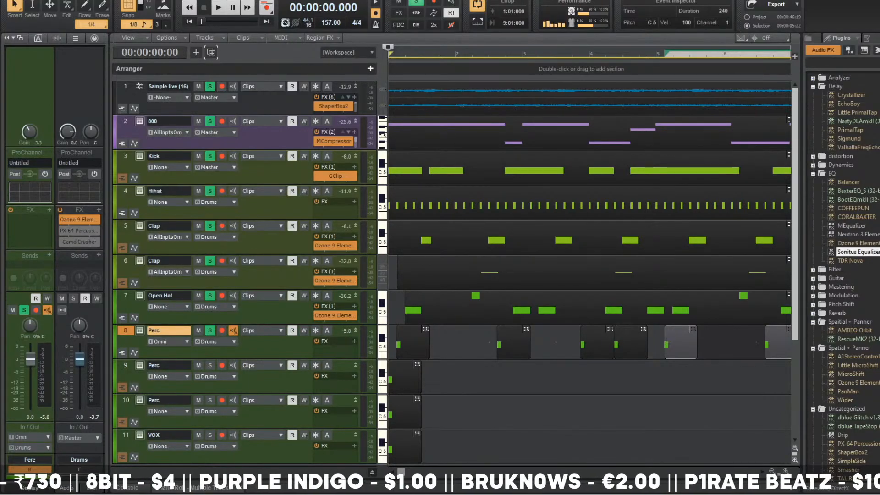
- Switch to the ADK COLLAB folder in File Explorer and look over its project and MP3 files
{"action": "key", "text": "super+Down"}
{"action": "left_click_drag", "start_coordinate": [509, 6], "coordinate": [466, 8]}
{"action": "key", "text": "alt+Tab"}
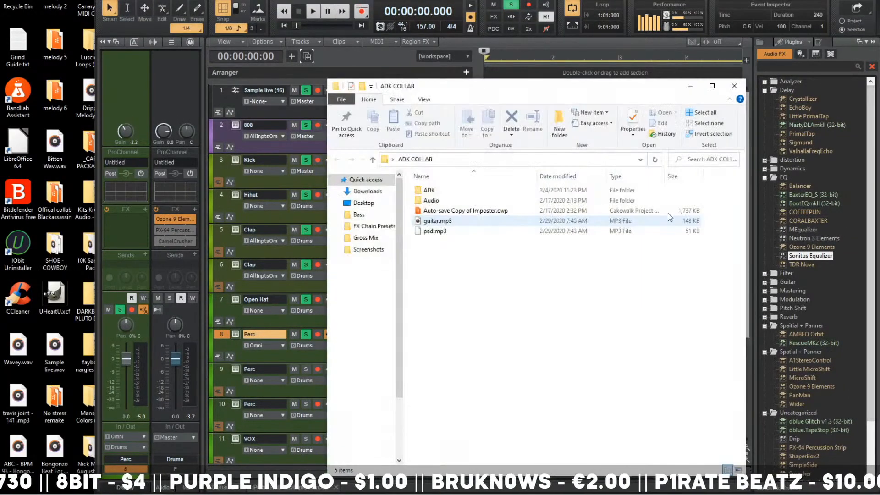
{"action": "left_click_drag", "start_coordinate": [484, 277], "coordinate": [462, 175]}
{"action": "left_click", "coordinate": [473, 251]}
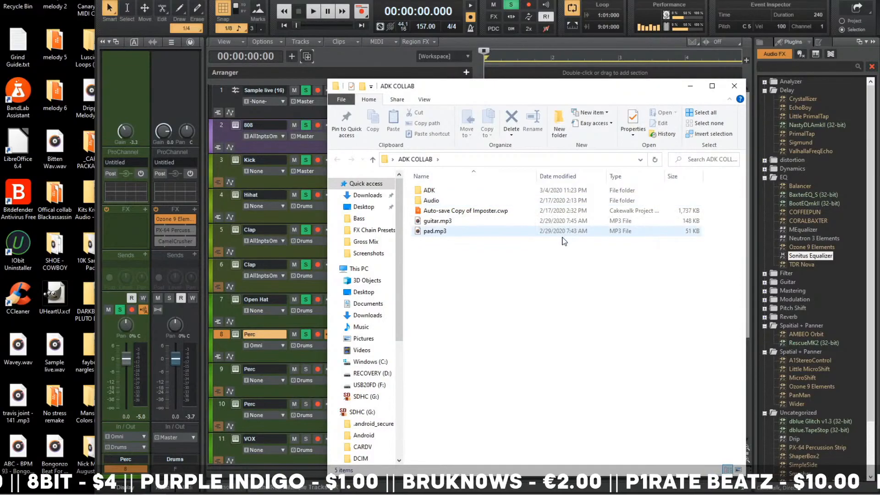
{"action": "left_click", "coordinate": [563, 222]}
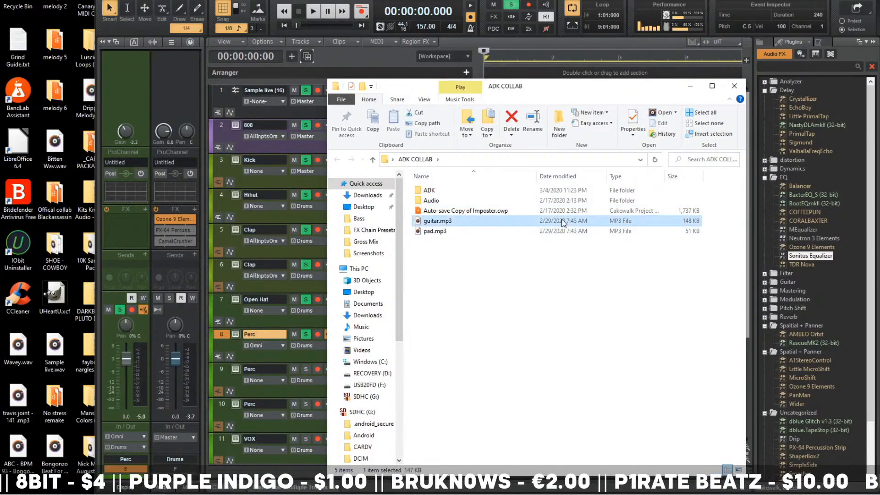
- Examine the bounced WAV file names in the Audio subfolder with a widened Name column and close File Explorer
{"action": "double_click", "coordinate": [581, 201]}
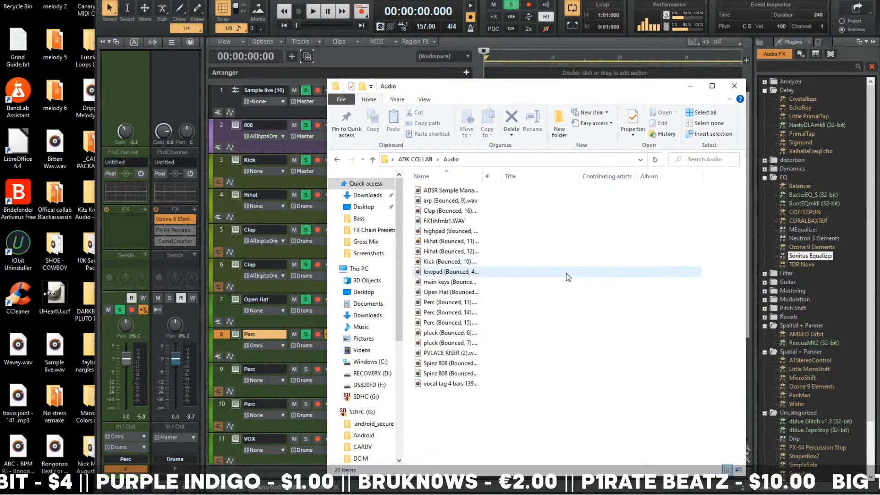
{"action": "left_click", "coordinate": [510, 261]}
{"action": "left_click_drag", "start_coordinate": [483, 179], "coordinate": [589, 192]}
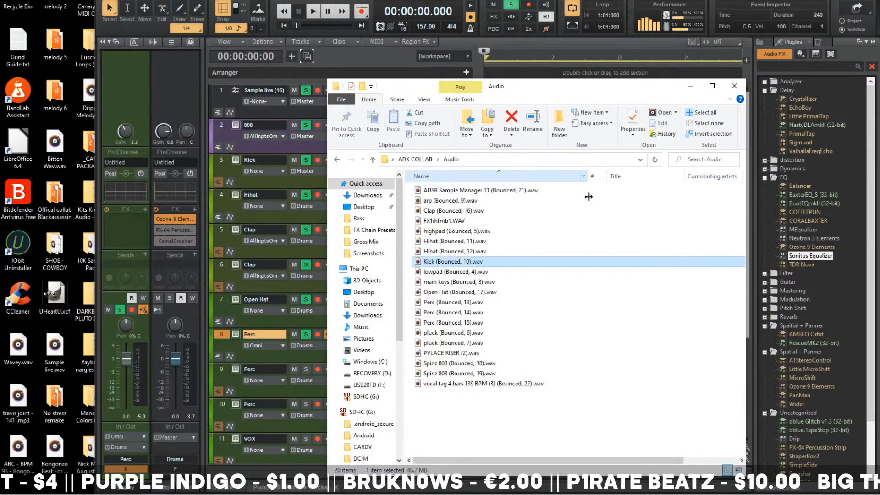
{"action": "left_click", "coordinate": [415, 159]}
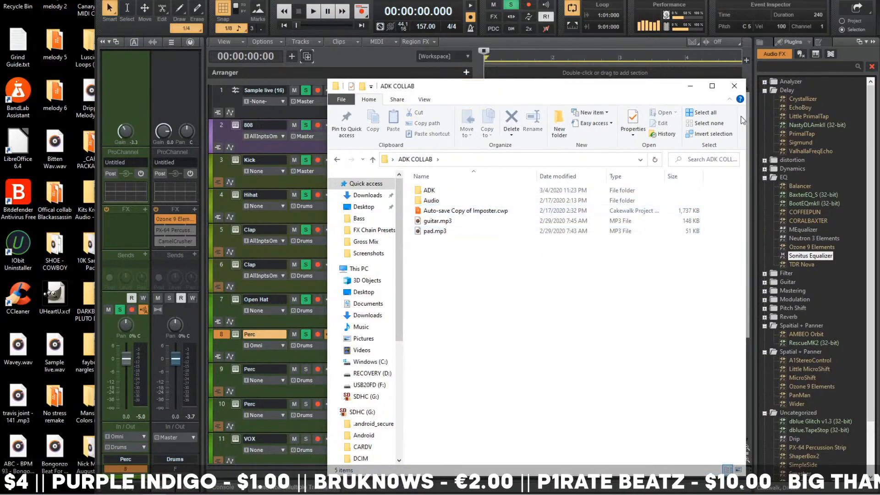
{"action": "left_click", "coordinate": [734, 86]}
{"action": "left_click_drag", "start_coordinate": [440, 0], "coordinate": [390, 0]}
- Examine the clips of all tracks across the eight-bar loop, with the playhead returned to the project start
{"action": "left_click", "coordinate": [504, 393]}
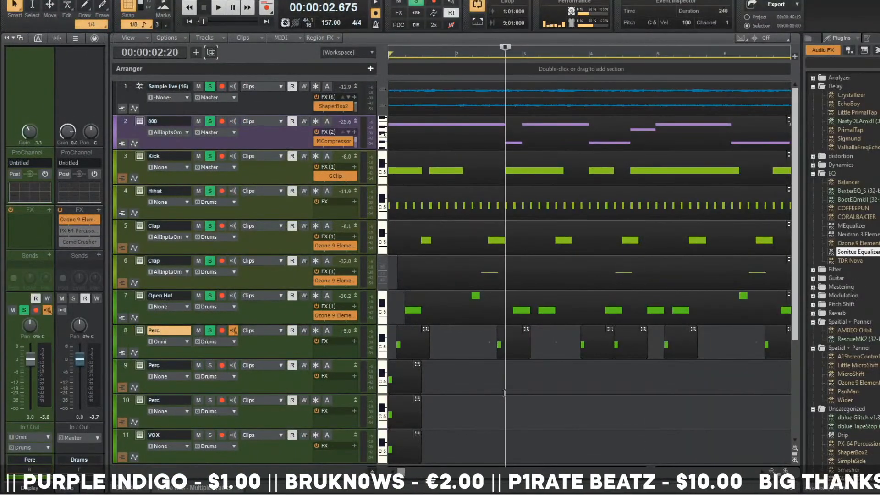
{"action": "key", "text": "w"}
{"action": "scroll", "coordinate": [510, 389], "scroll_direction": "down", "scroll_amount": 2}
{"action": "scroll", "coordinate": [513, 387], "scroll_direction": "down", "scroll_amount": 2}
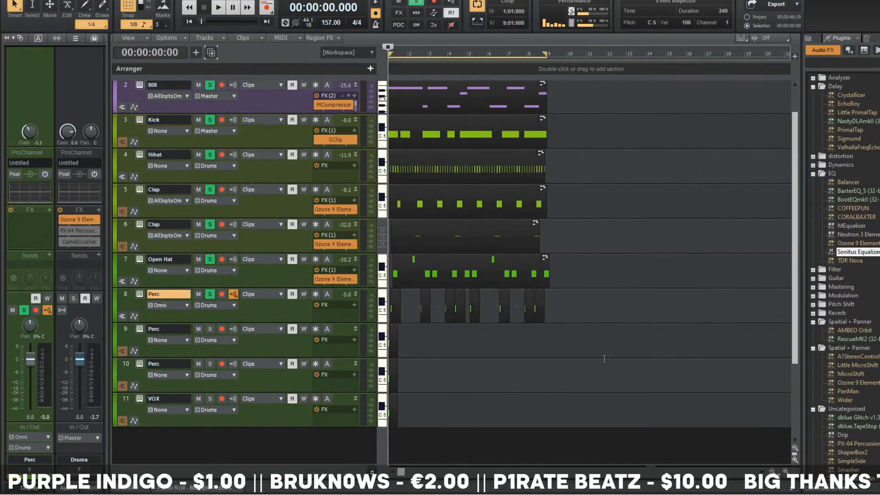
{"action": "scroll", "coordinate": [604, 357], "scroll_direction": "up", "scroll_amount": 1}
{"action": "left_click", "coordinate": [606, 356]}
{"action": "left_click", "coordinate": [584, 354]}
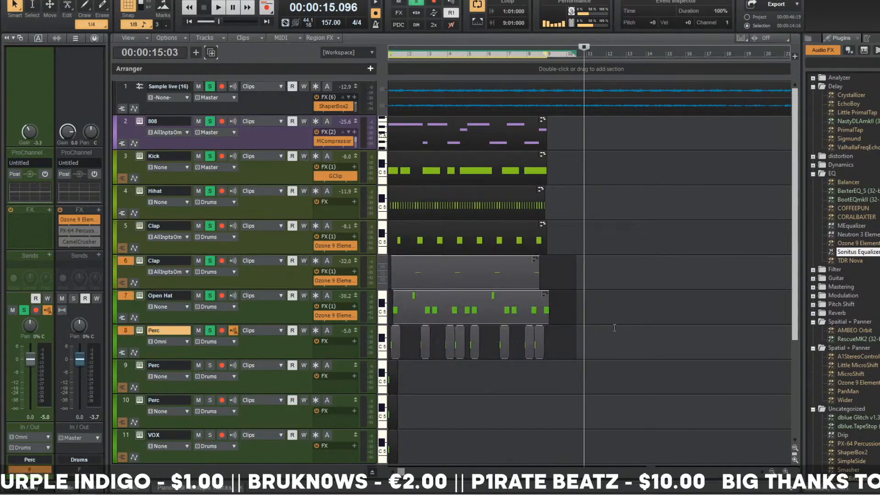
{"action": "key", "text": "w"}
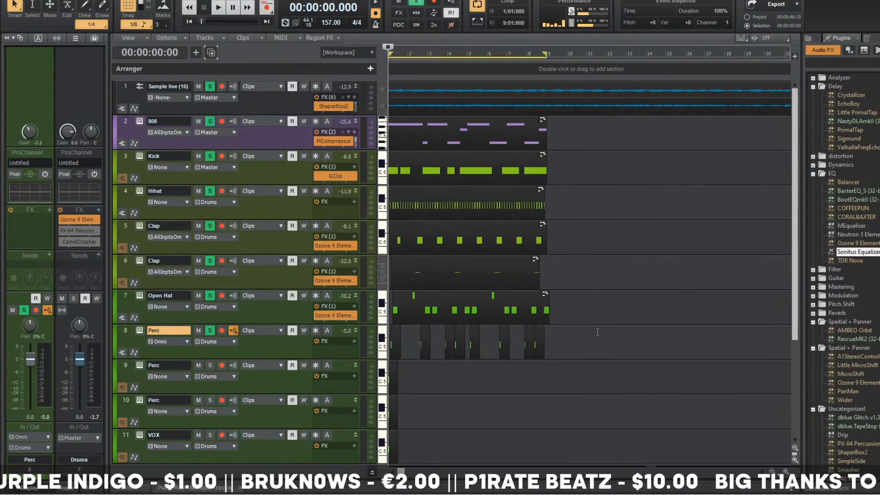
{"action": "scroll", "coordinate": [541, 353], "scroll_direction": "up", "scroll_amount": 4}
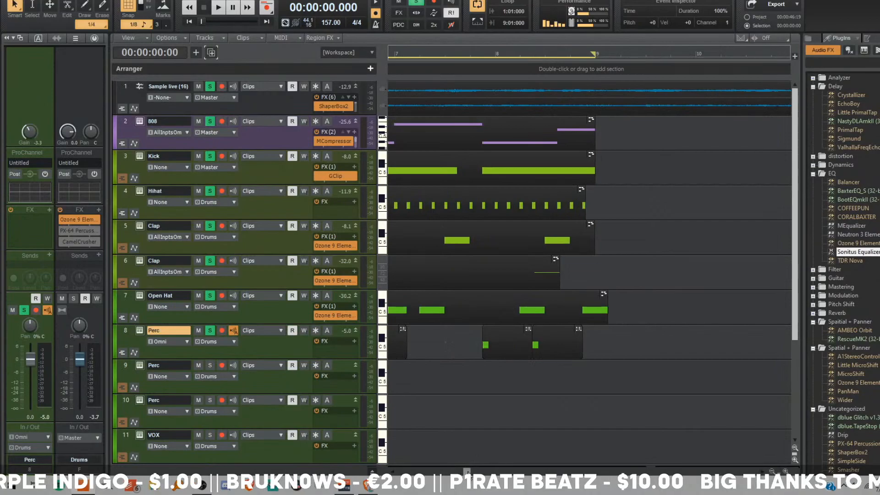
{"action": "scroll", "coordinate": [514, 395], "scroll_direction": "down", "scroll_amount": 3}
{"action": "scroll", "coordinate": [514, 395], "scroll_direction": "up", "scroll_amount": 2}
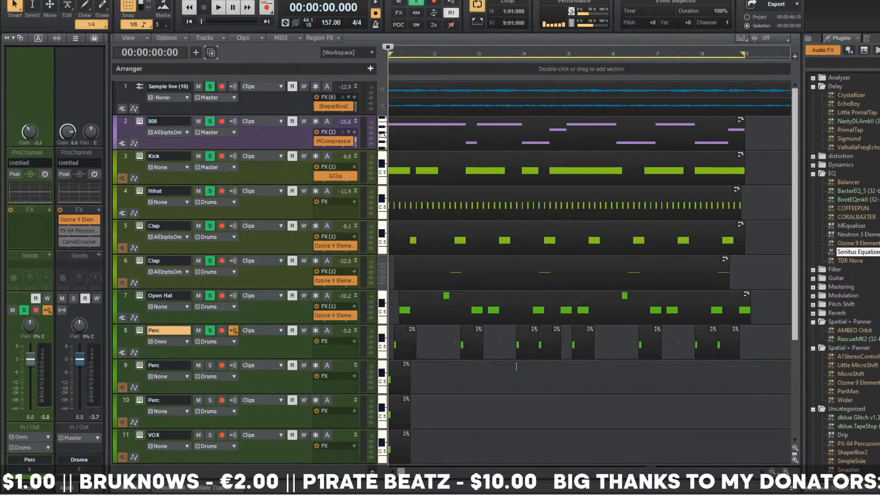
- Save the project and lower the Perc track's volume fader to -11.7 while checking it against the playing loop
{"action": "key", "text": "ctrl+s"}
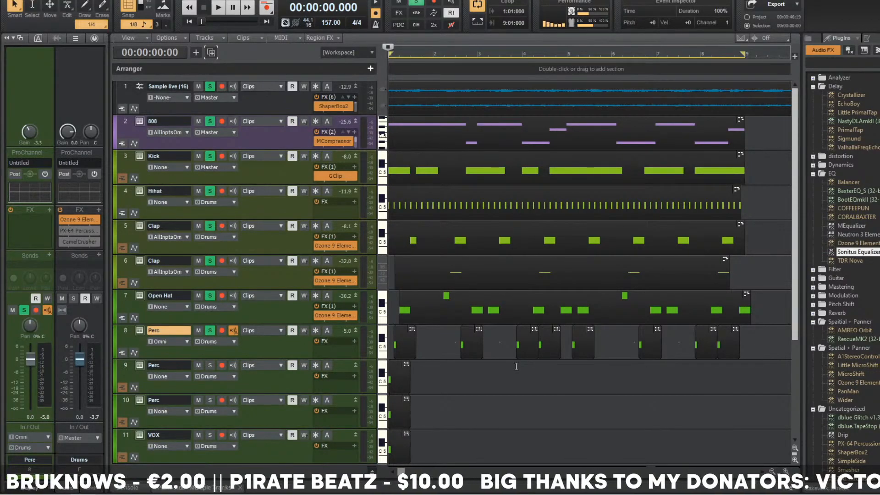
{"action": "key", "text": "space"}
{"action": "key", "text": "space"}
{"action": "key", "text": "space"}
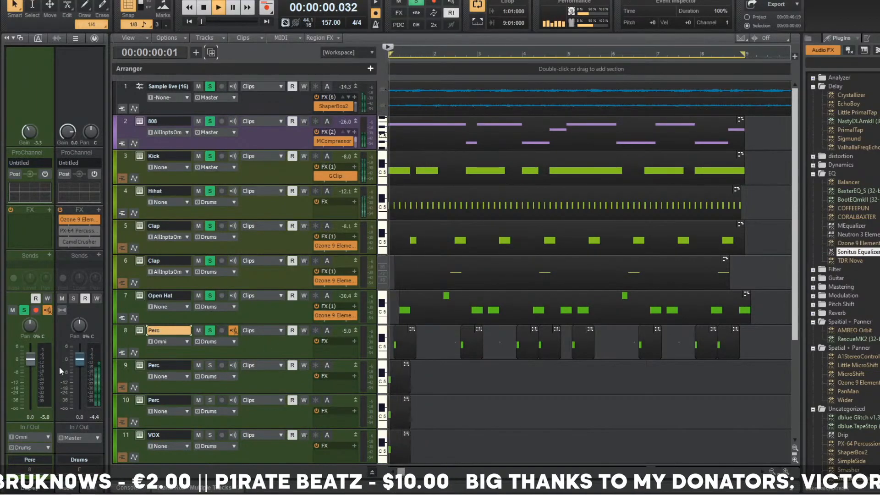
{"action": "left_click_drag", "start_coordinate": [31, 359], "coordinate": [31, 390]}
{"action": "key", "text": "w"}
{"action": "key", "text": "w"}
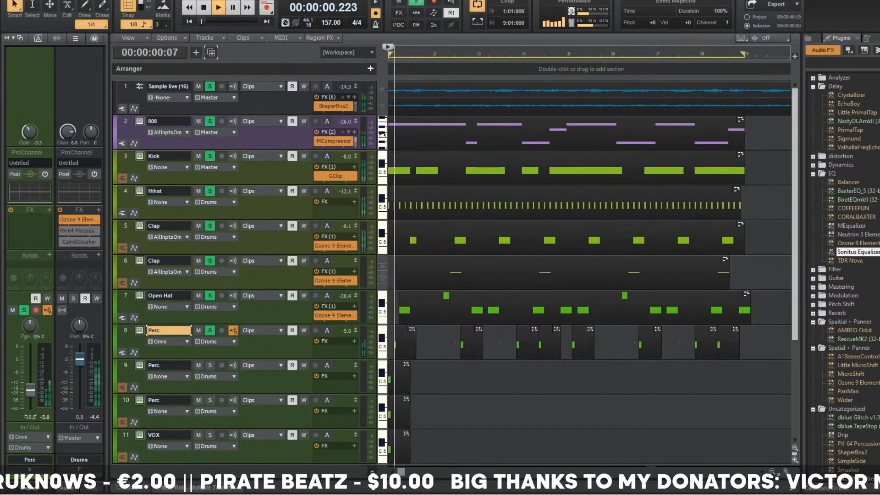
{"action": "key", "text": "space"}
- Insert A1StereoControl on the Perc track, make the signal mono, and play the loop briefly
{"action": "left_click", "coordinate": [49, 210]}
{"action": "mouse_move", "coordinate": [82, 219]}
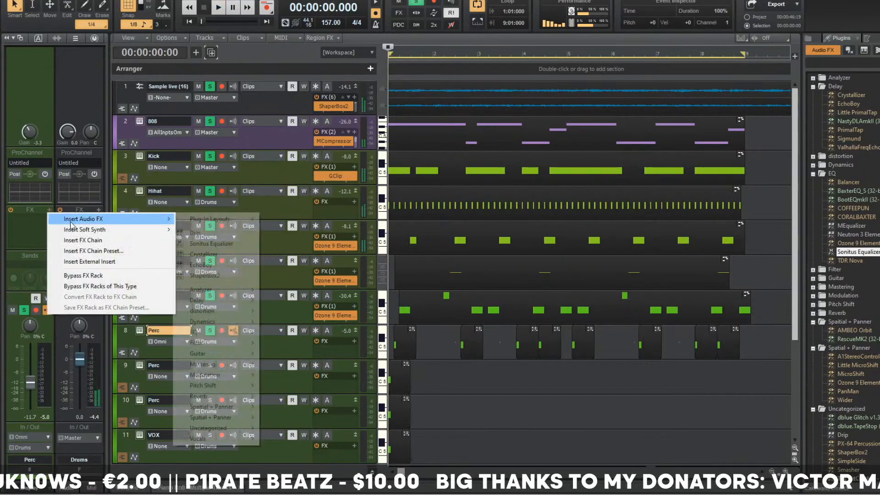
{"action": "mouse_move", "coordinate": [234, 417]}
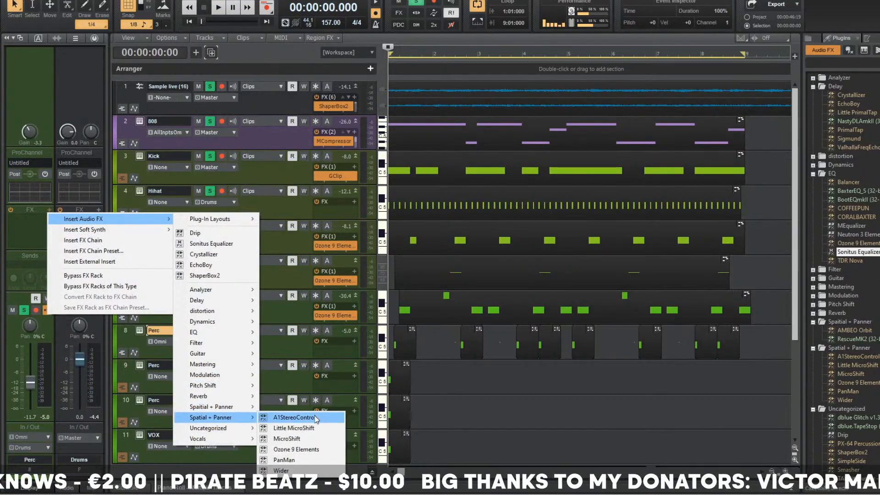
{"action": "left_click", "coordinate": [315, 416]}
{"action": "left_click_drag", "start_coordinate": [373, 154], "coordinate": [543, 51]}
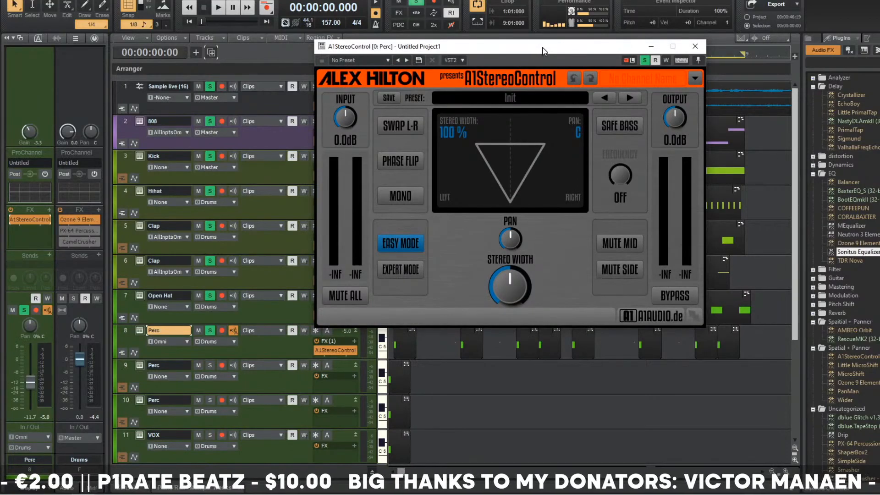
{"action": "left_click_drag", "start_coordinate": [543, 50], "coordinate": [518, 54]}
{"action": "left_click", "coordinate": [378, 202]}
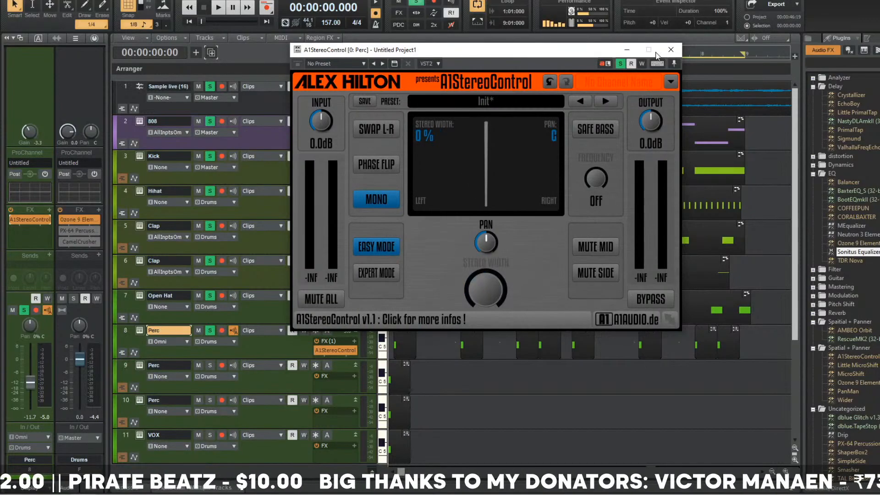
{"action": "key", "text": "space"}
{"action": "key", "text": "space"}
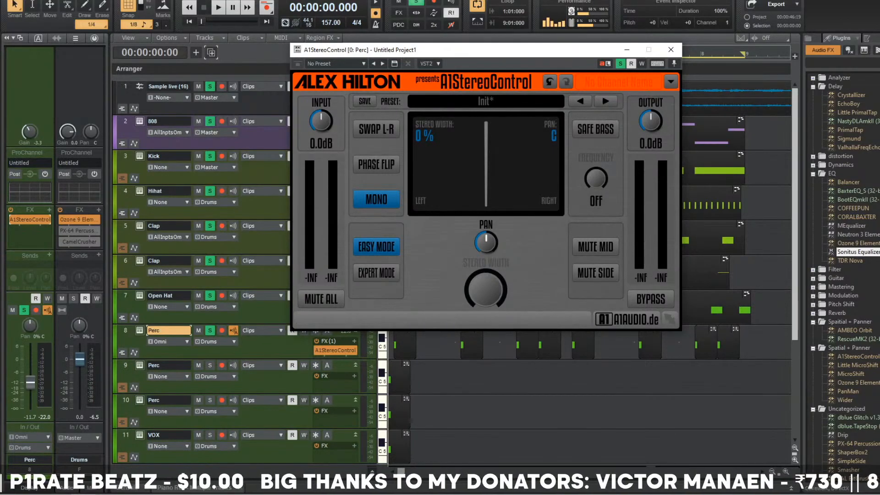
- Look through the available EQ and spatial audio effects, close A1StereoControl, and return the timeline view to bar 1
{"action": "scroll", "coordinate": [843, 275], "scroll_direction": "down", "scroll_amount": 3}
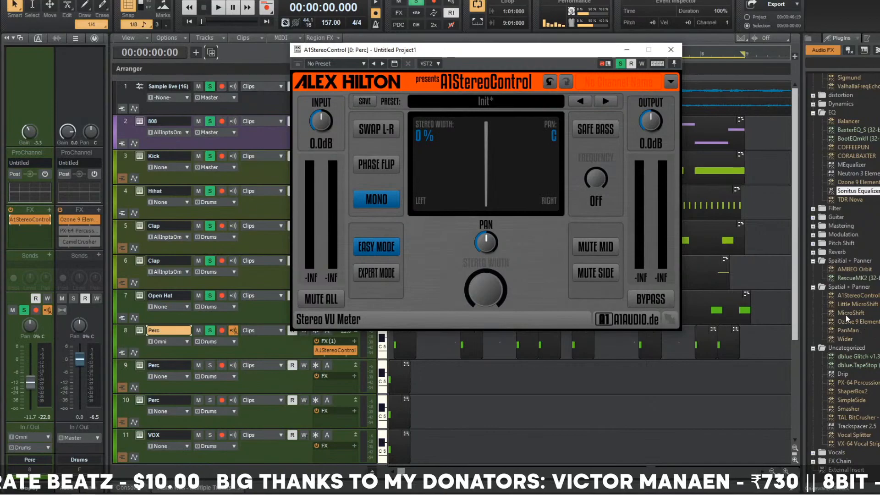
{"action": "scroll", "coordinate": [838, 282], "scroll_direction": "up", "scroll_amount": 1}
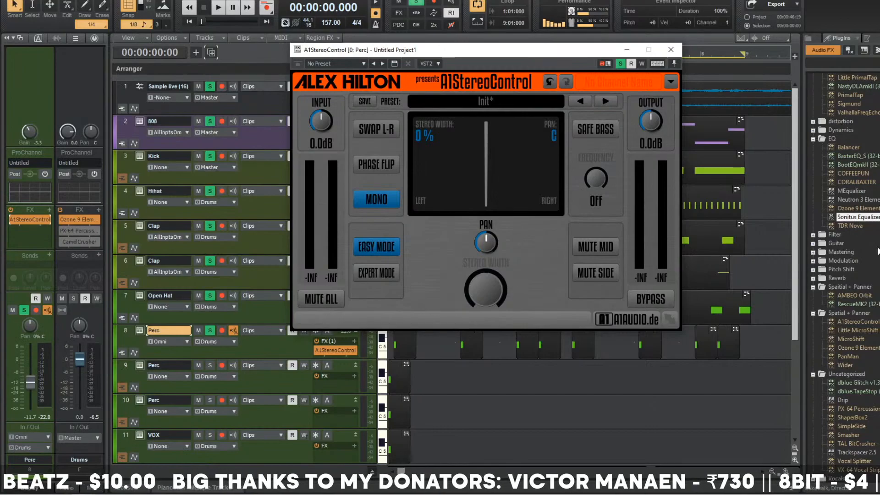
{"action": "scroll", "coordinate": [861, 428], "scroll_direction": "down", "scroll_amount": 1}
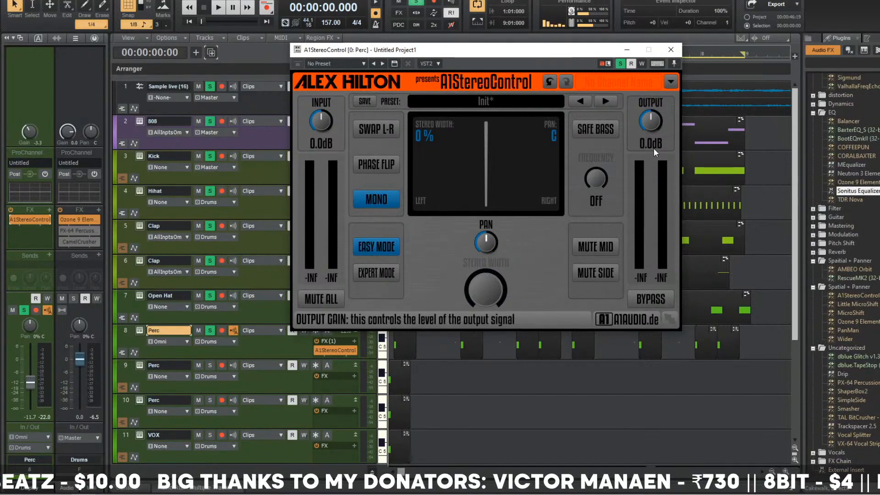
{"action": "left_click", "coordinate": [843, 340]}
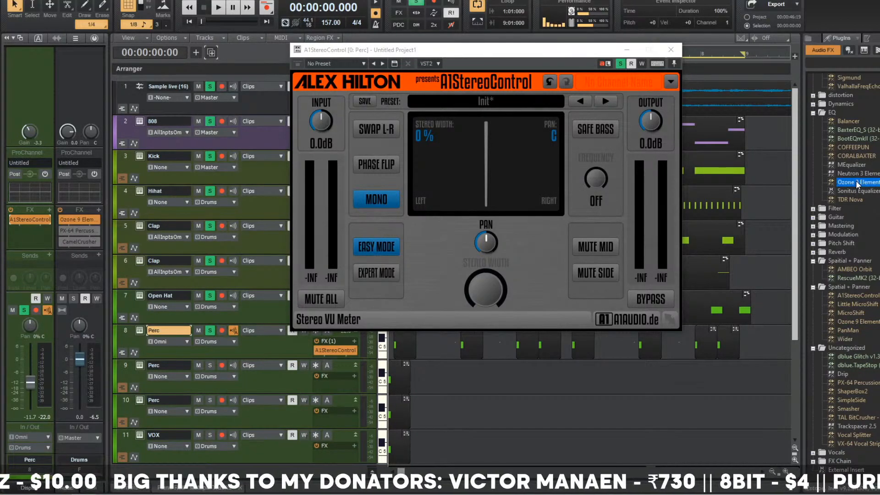
{"action": "left_click", "coordinate": [671, 49]}
{"action": "left_click", "coordinate": [623, 470]}
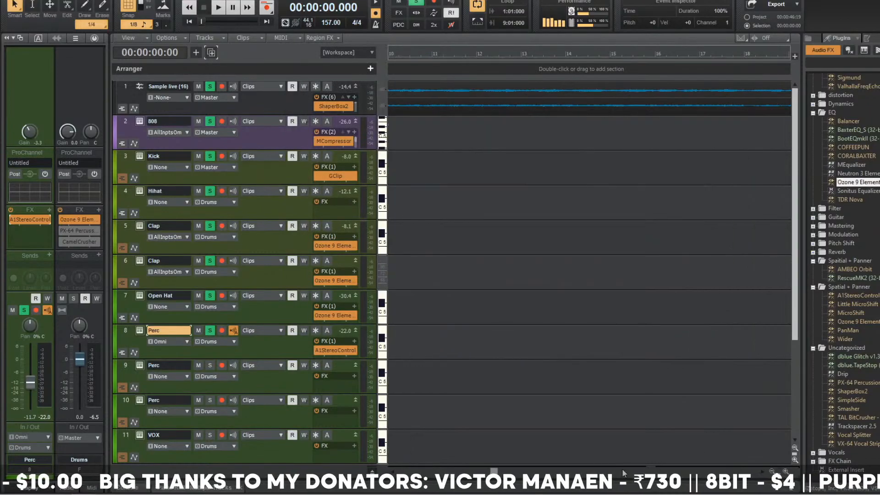
{"action": "left_click_drag", "start_coordinate": [500, 472], "coordinate": [229, 473]}
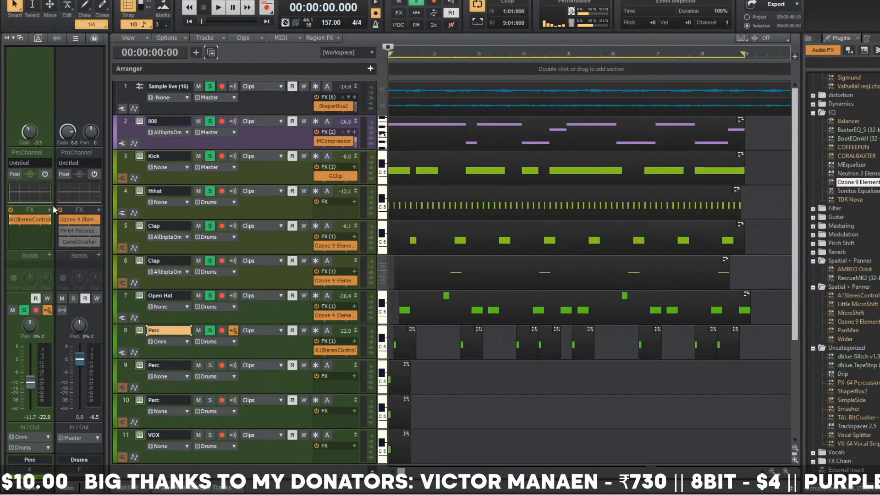
- Reopen A1StereoControl on the Perc track and toggle Mute Side and Mute Mid on and off
{"action": "double_click", "coordinate": [37, 219]}
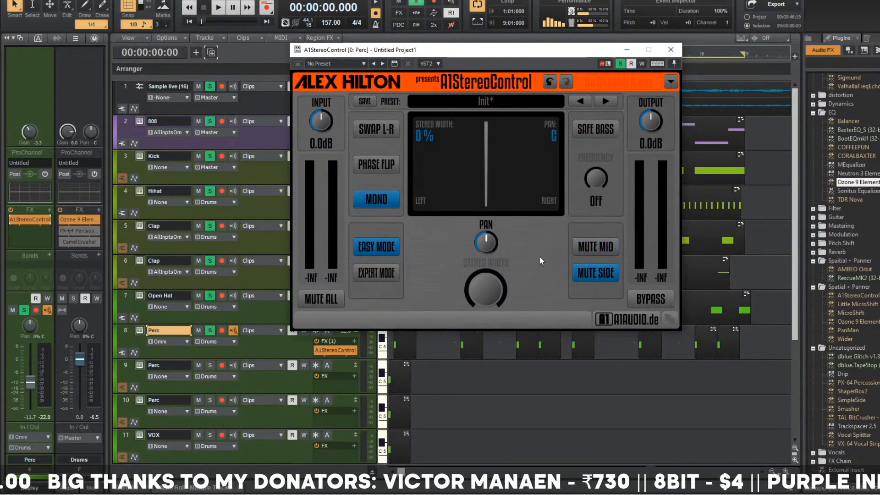
{"action": "left_click", "coordinate": [595, 252]}
{"action": "left_click", "coordinate": [595, 255]}
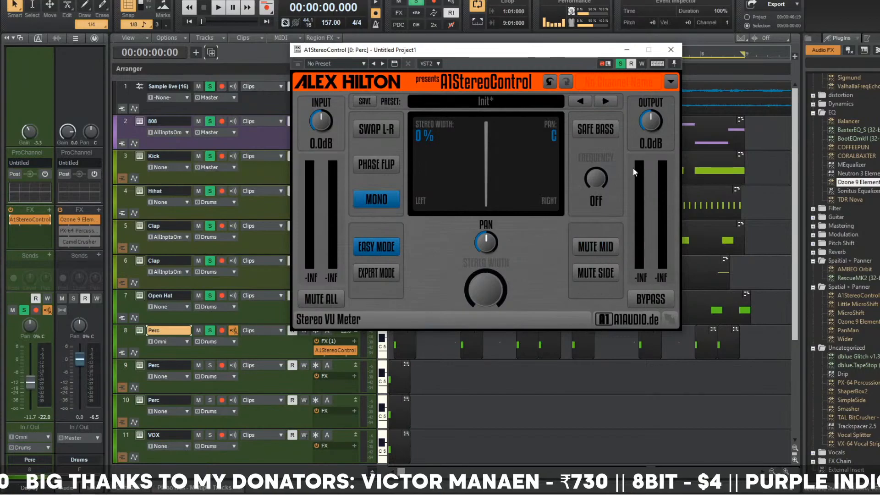
- Close A1StereoControl and lower both Clap tracks' volume together over the playing loop, bringing the first Clap's fader to -7.4
{"action": "left_click", "coordinate": [675, 54]}
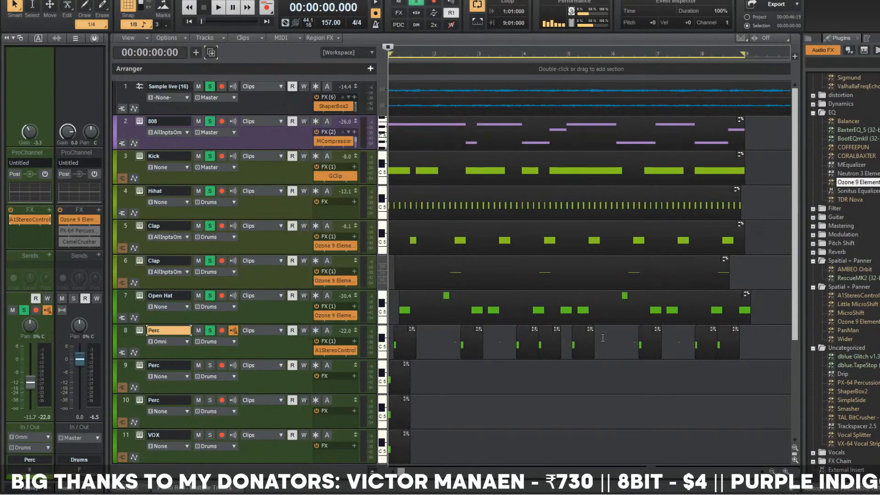
{"action": "key", "text": "space"}
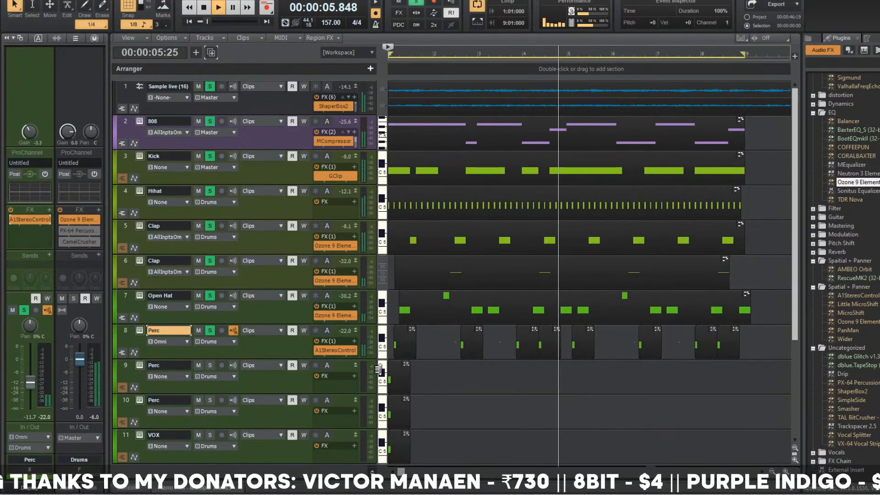
{"action": "left_click", "coordinate": [263, 234]}
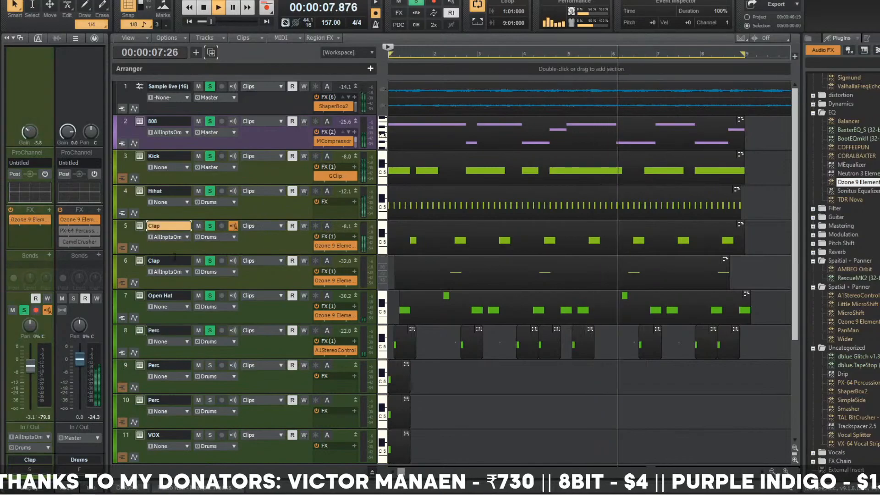
{"action": "left_click_drag", "start_coordinate": [125, 229], "coordinate": [125, 261]}
{"action": "left_click_drag", "start_coordinate": [31, 366], "coordinate": [30, 375]}
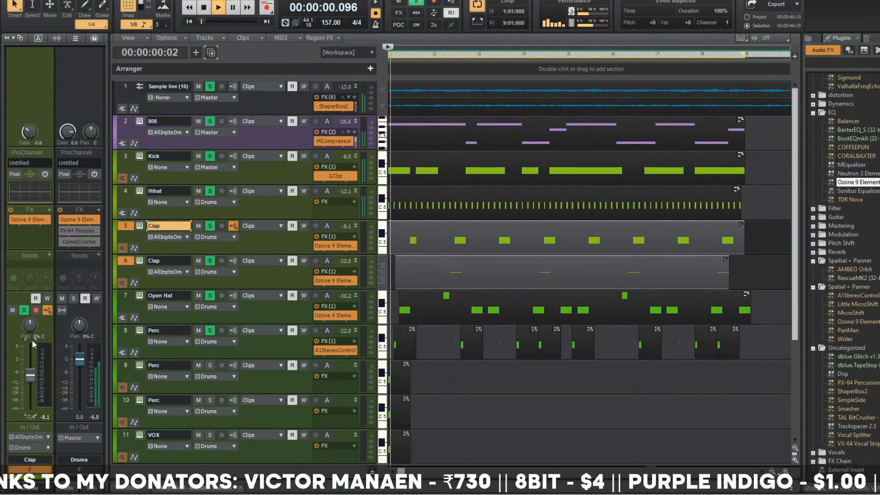
{"action": "left_click", "coordinate": [123, 269]}
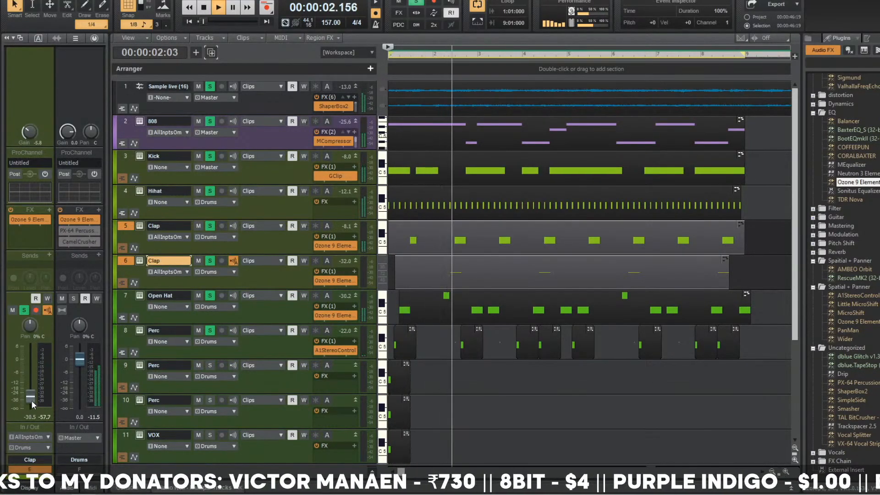
- Check the Open Hat track's level against the playing loop, then select the sample track and stop playback
{"action": "scroll", "coordinate": [541, 399], "scroll_direction": "down", "scroll_amount": 2}
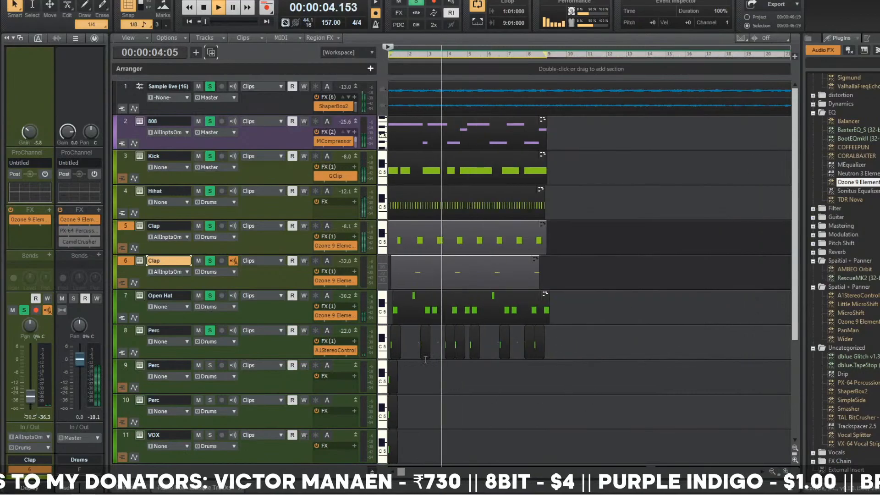
{"action": "scroll", "coordinate": [483, 365], "scroll_direction": "up", "scroll_amount": 4}
{"action": "left_click", "coordinate": [264, 298]}
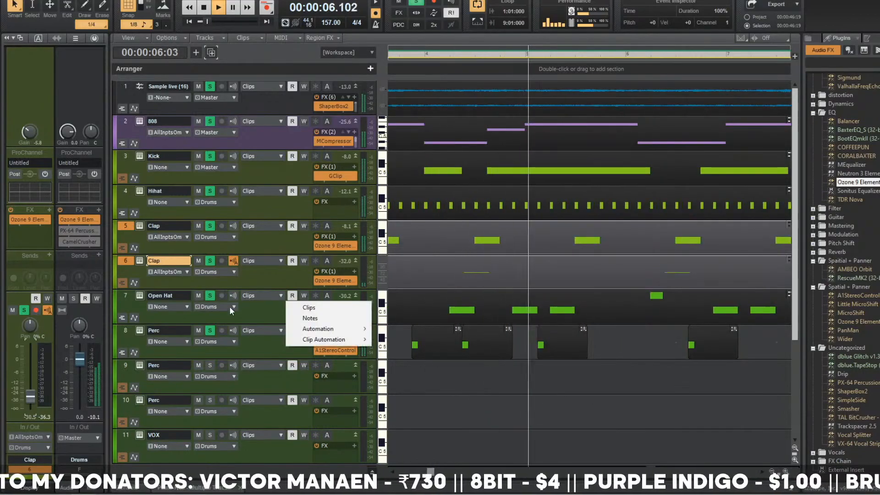
{"action": "left_click", "coordinate": [240, 315]}
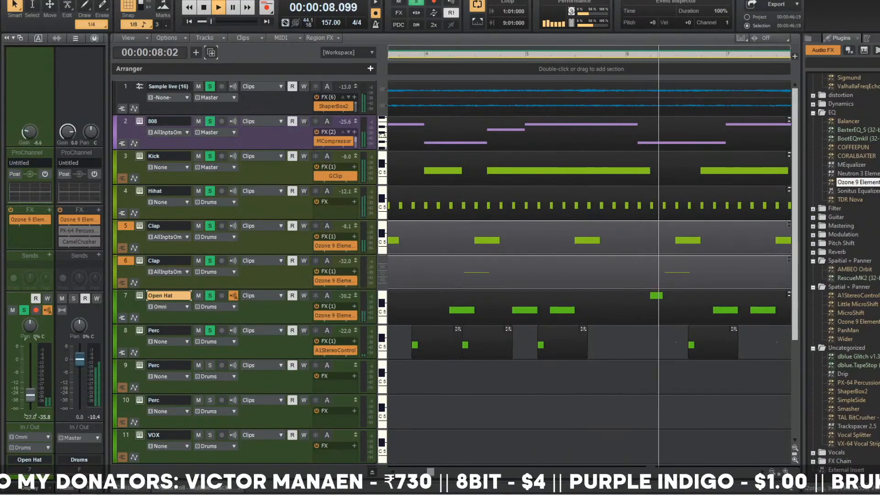
{"action": "scroll", "coordinate": [540, 385], "scroll_direction": "down", "scroll_amount": 2}
{"action": "scroll", "coordinate": [523, 367], "scroll_direction": "down", "scroll_amount": 3}
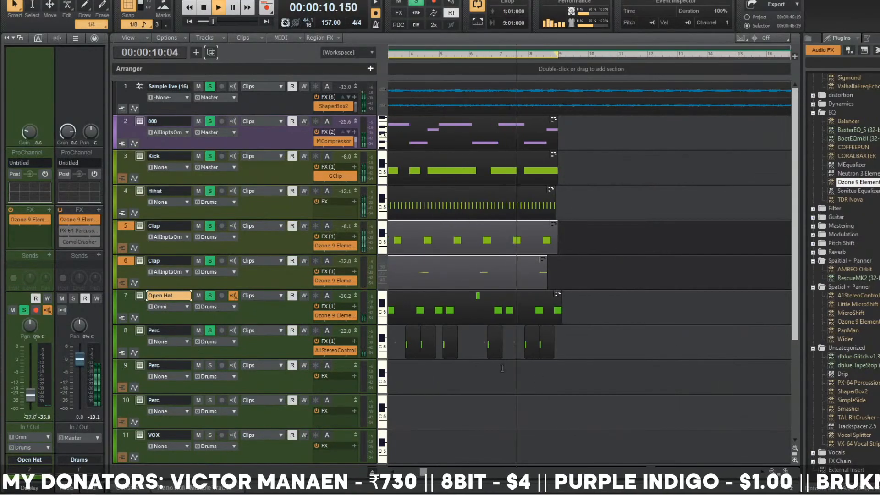
{"action": "scroll", "coordinate": [507, 348], "scroll_direction": "down", "scroll_amount": 3}
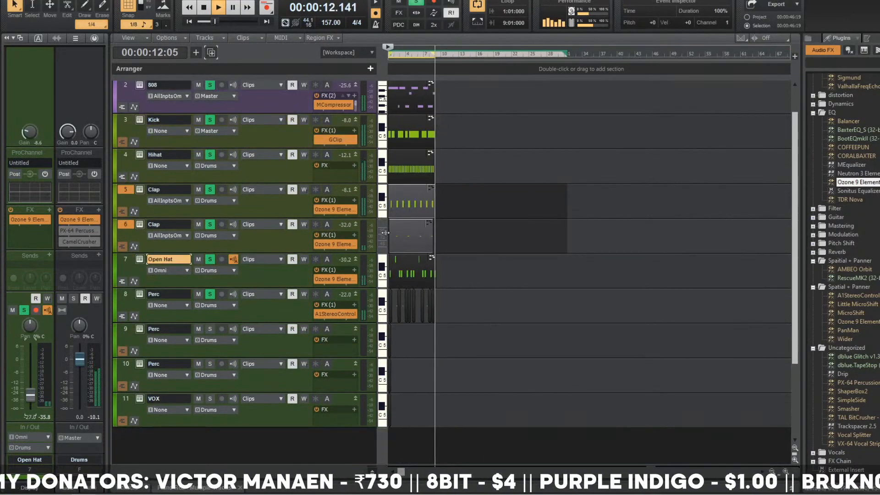
{"action": "left_click", "coordinate": [300, 110]}
{"action": "key", "text": "space"}
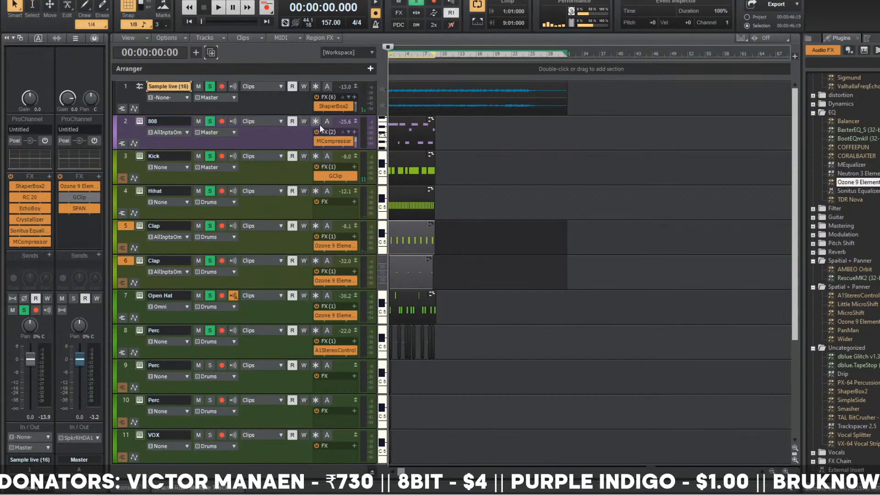
- Play the loop briefly from the start with the empty Perc track 9 selected
{"action": "scroll", "coordinate": [449, 230], "scroll_direction": "up", "scroll_amount": 3}
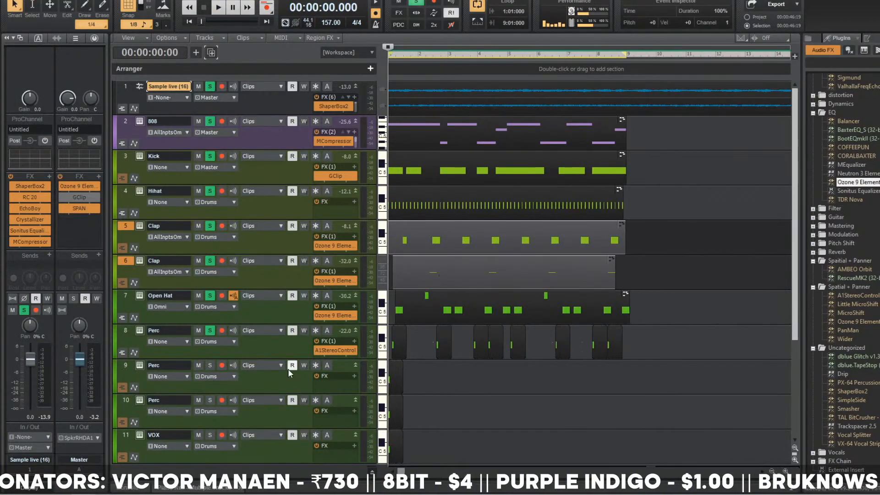
{"action": "key", "text": "space"}
{"action": "left_click", "coordinate": [259, 378]}
{"action": "scroll", "coordinate": [451, 337], "scroll_direction": "up", "scroll_amount": 2}
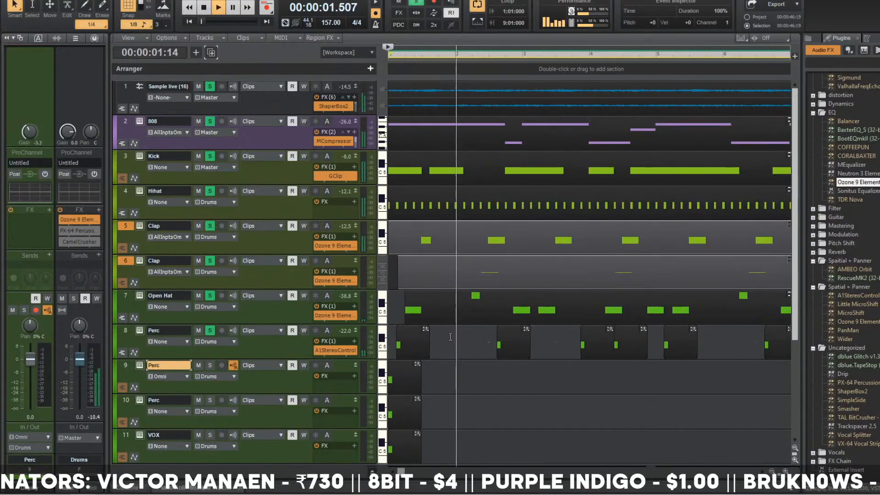
{"action": "scroll", "coordinate": [450, 337], "scroll_direction": "down", "scroll_amount": 1}
{"action": "key", "text": "space"}
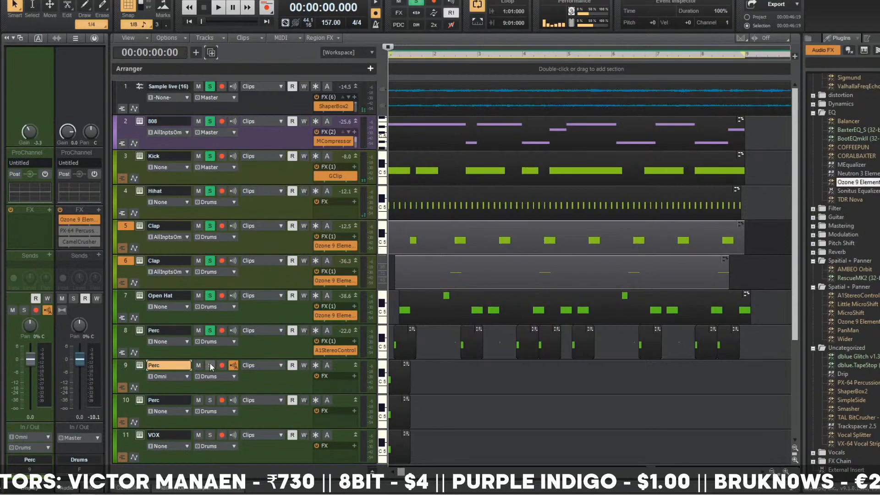
- Open Komplete Kontrol on Perc track 9 and browse its files to BWB THE WAV 6 > BWB WAV 6 SAMPLES N LOOPS
{"action": "left_click", "coordinate": [139, 365]}
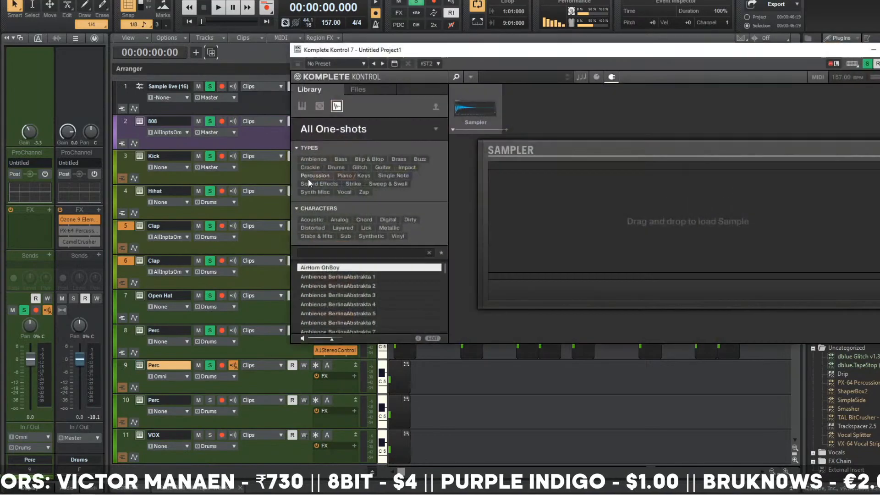
{"action": "left_click", "coordinate": [358, 89]}
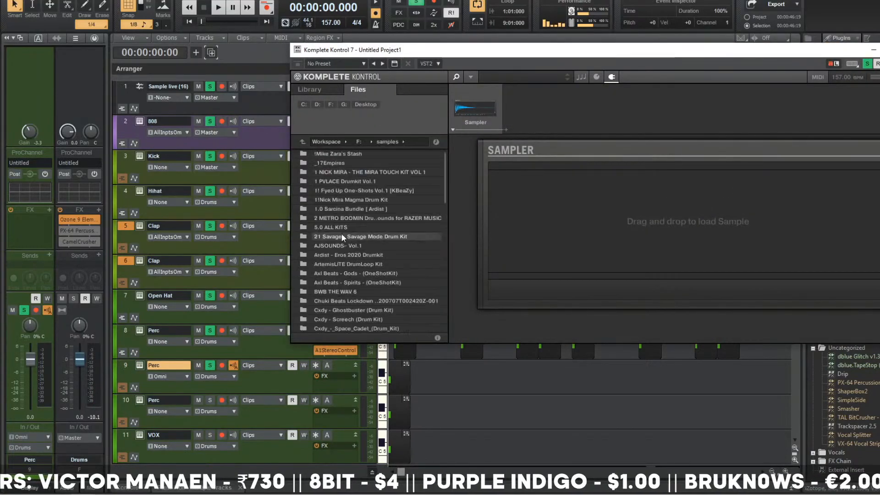
{"action": "double_click", "coordinate": [383, 293]}
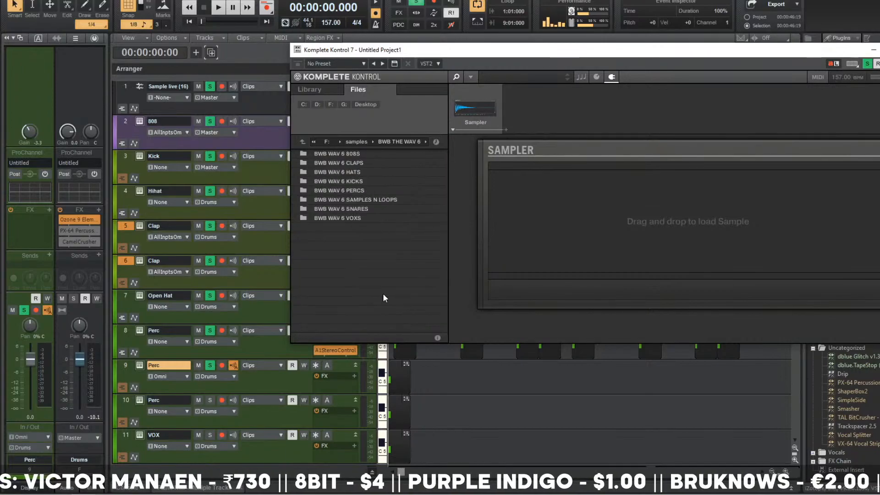
{"action": "double_click", "coordinate": [397, 200]}
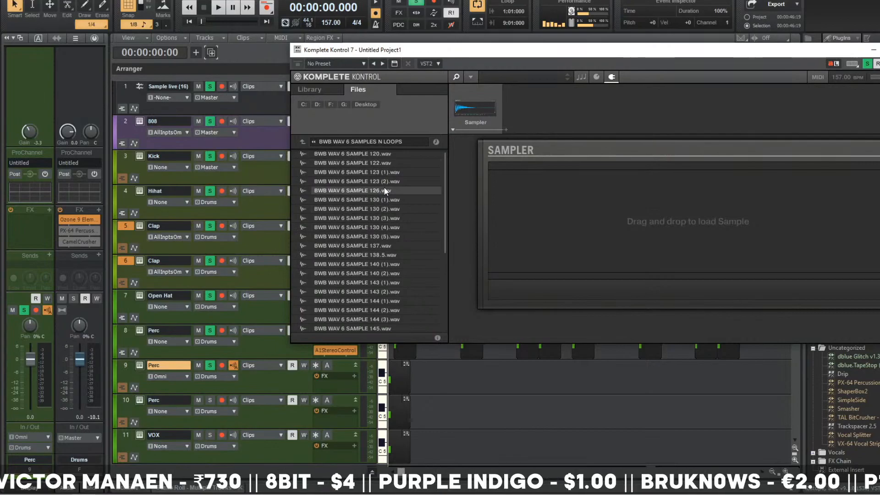
- Audition samples from the BWB WAV 6 folder and load BWB WAV 6 SAMPLE 155 (2) into the sampler
{"action": "double_click", "coordinate": [385, 191]}
{"action": "left_click", "coordinate": [391, 172]}
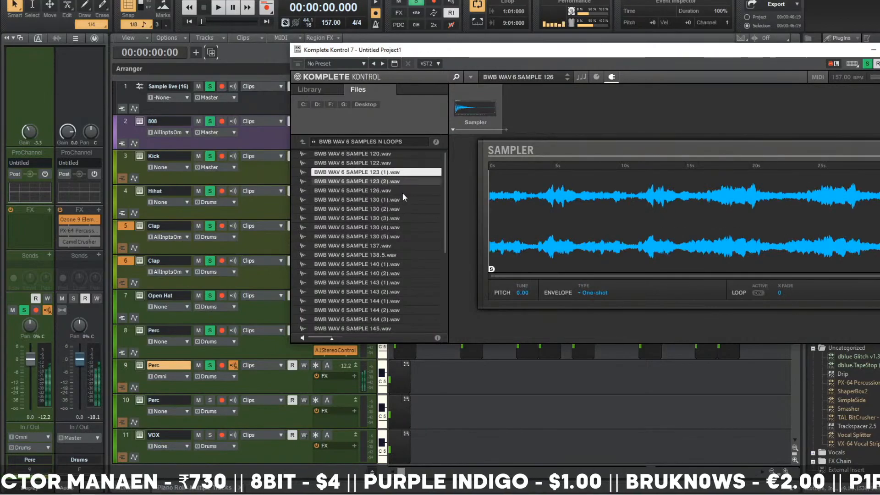
{"action": "left_click", "coordinate": [372, 253]}
{"action": "scroll", "coordinate": [372, 260], "scroll_direction": "down", "scroll_amount": 2}
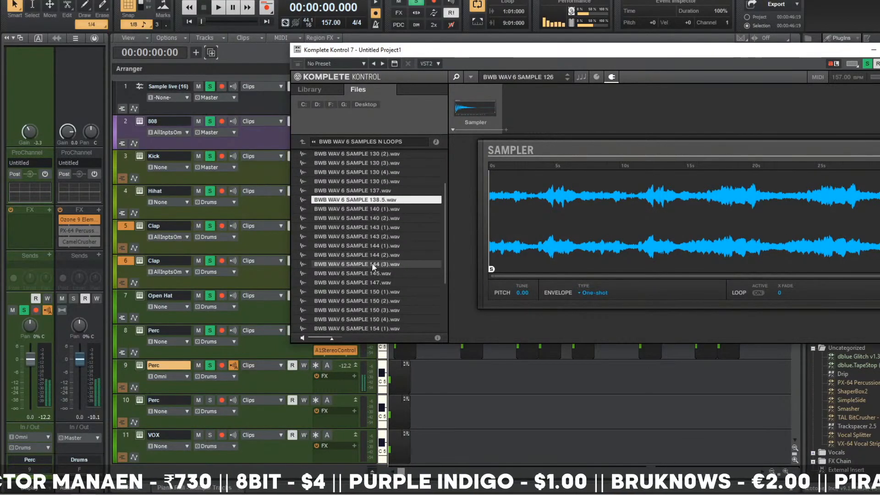
{"action": "left_click", "coordinate": [372, 262]}
{"action": "left_click", "coordinate": [370, 298]}
{"action": "scroll", "coordinate": [371, 298], "scroll_direction": "down", "scroll_amount": 3}
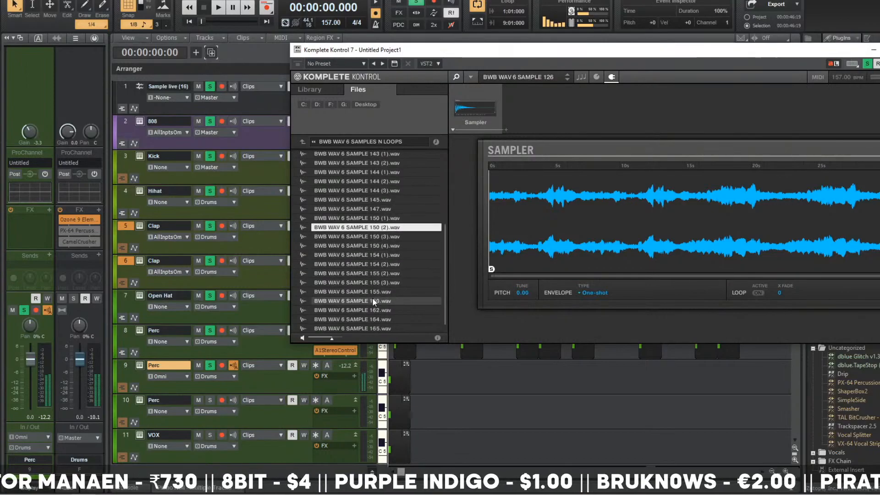
{"action": "left_click", "coordinate": [372, 274]}
{"action": "scroll", "coordinate": [378, 282], "scroll_direction": "down", "scroll_amount": 1}
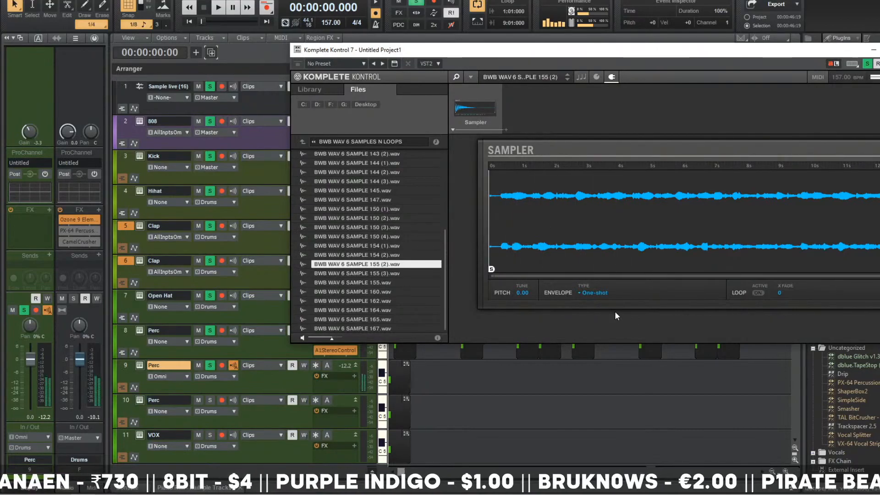
- Change the sampler's envelope type to ADSR, with sustain at 0.00 and decay at 633.8 ms
{"action": "left_click", "coordinate": [598, 293]}
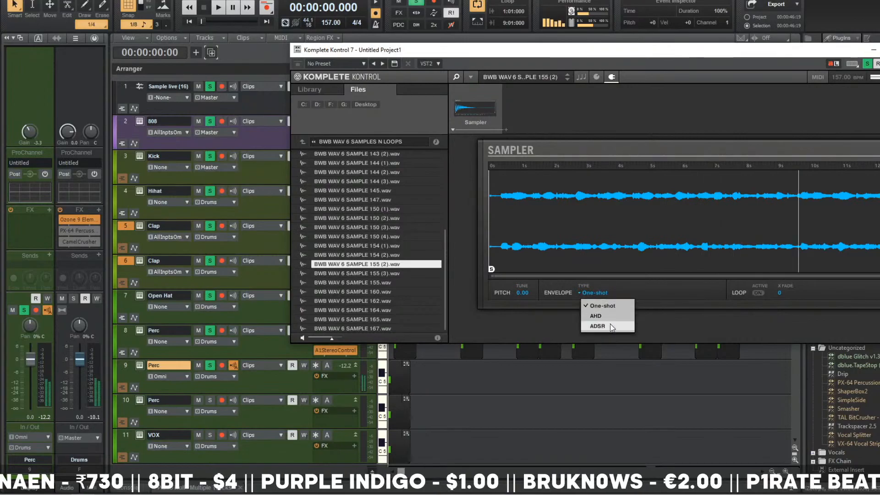
{"action": "left_click", "coordinate": [598, 326]}
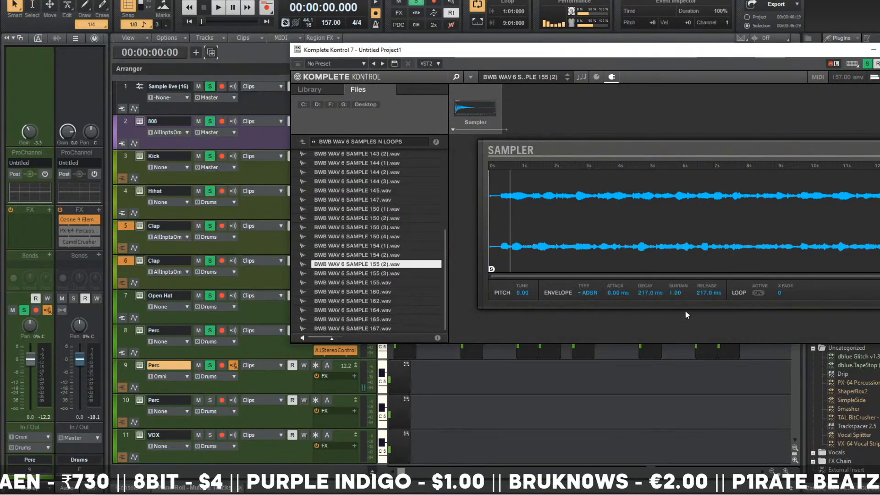
{"action": "left_click_drag", "start_coordinate": [658, 292], "coordinate": [656, 292]}
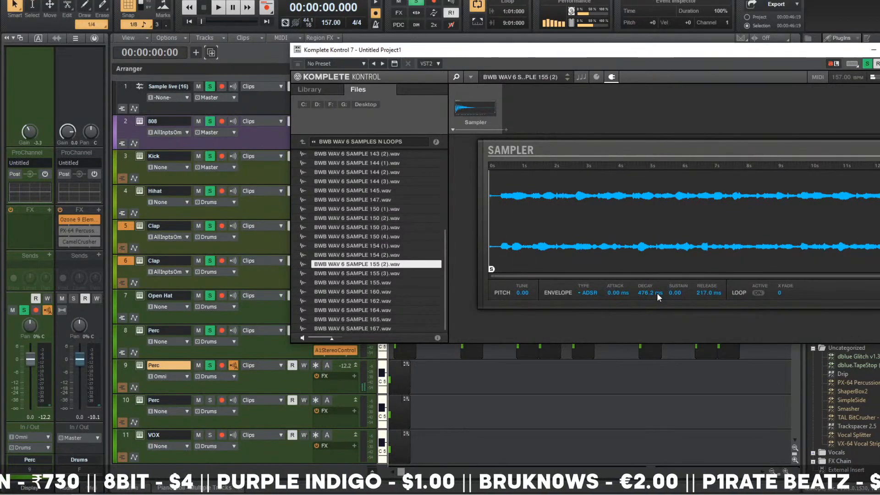
{"action": "scroll", "coordinate": [656, 293], "scroll_direction": "up", "scroll_amount": 2}
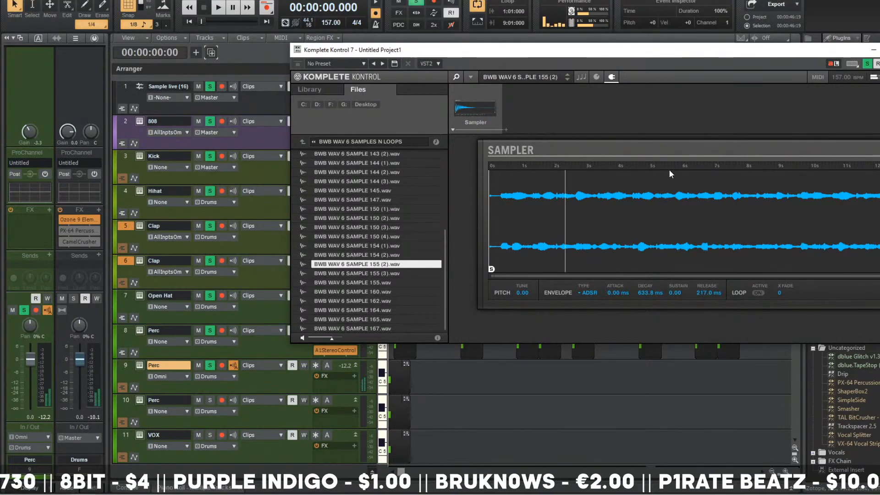
- Try the loaded sample over the playing loop, followed by BWB WAV 6 SAMPLE 155, 162 and 164
{"action": "key", "text": "space"}
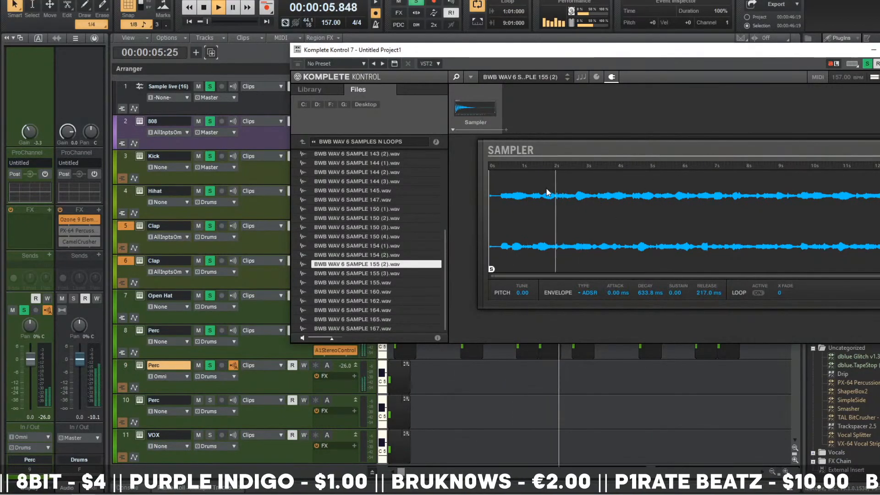
{"action": "left_click", "coordinate": [405, 282]}
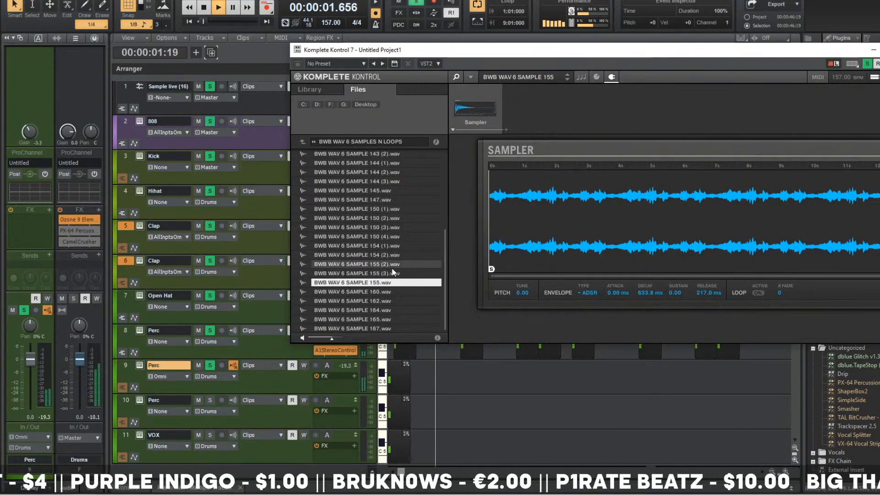
{"action": "left_click", "coordinate": [387, 300]}
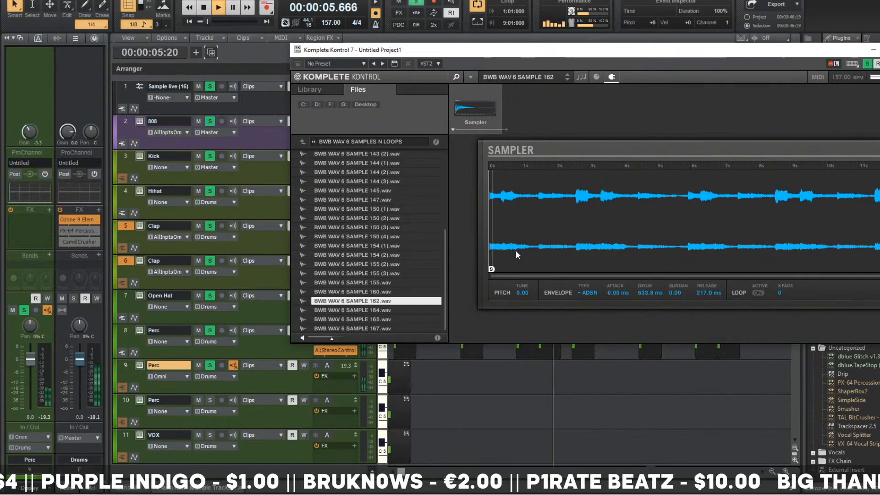
{"action": "left_click", "coordinate": [334, 311]}
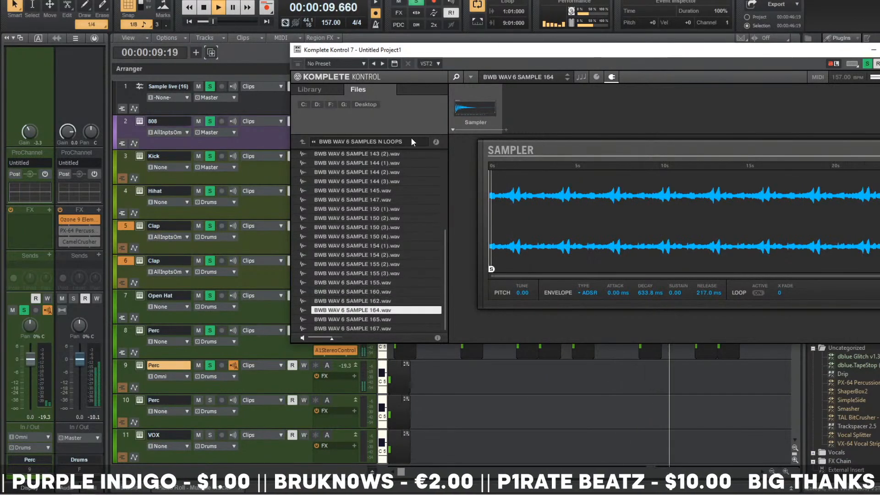
{"action": "key", "text": "space"}
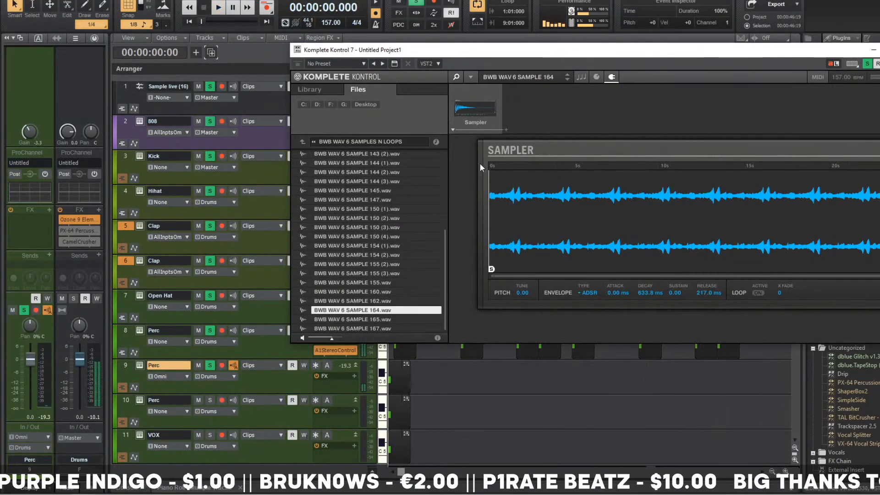
- Return to the samples folder, open VGN x Holy - Rival > Plucks _Accents, and load Cosmic - Pluck.wav into the sampler
{"action": "left_click", "coordinate": [302, 142]}
{"action": "left_click", "coordinate": [301, 141]}
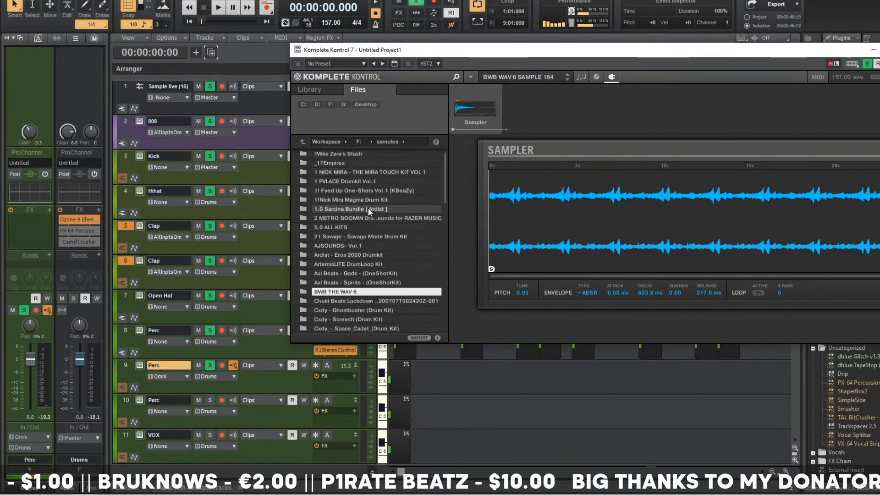
{"action": "scroll", "coordinate": [368, 216], "scroll_direction": "down", "scroll_amount": 2}
{"action": "scroll", "coordinate": [351, 279], "scroll_direction": "down", "scroll_amount": 15}
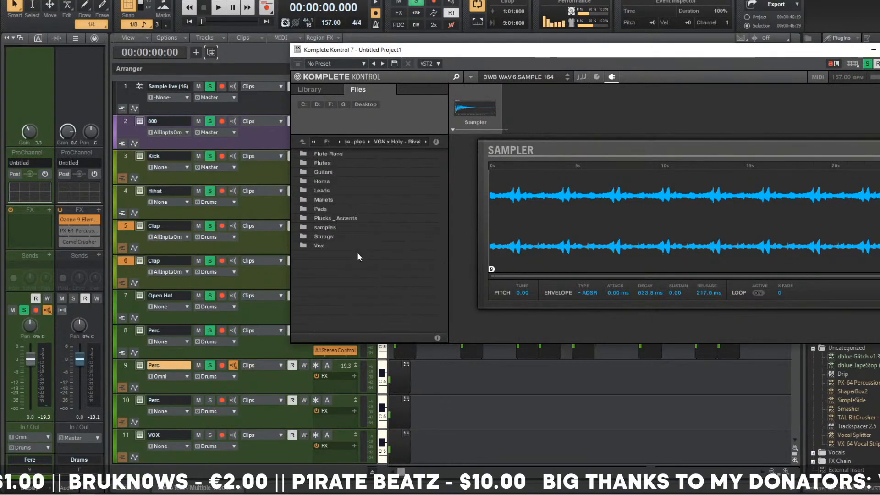
{"action": "double_click", "coordinate": [355, 263]}
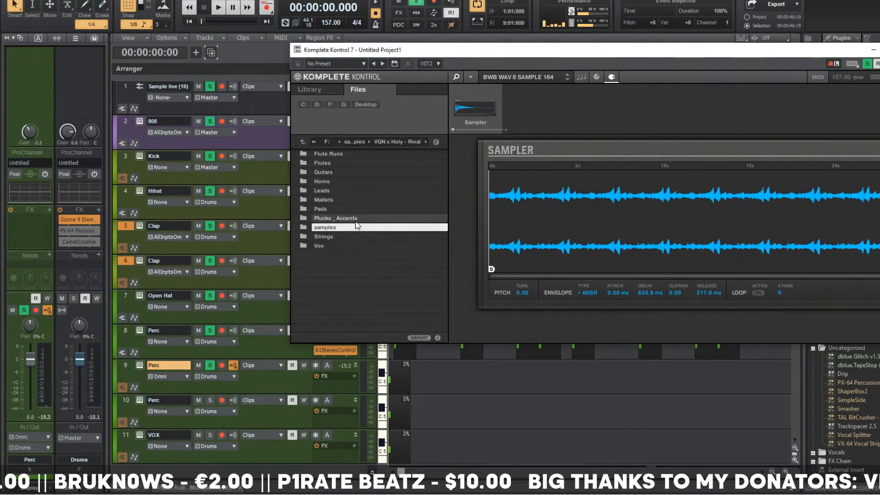
{"action": "double_click", "coordinate": [356, 219]}
{"action": "left_click", "coordinate": [355, 219]}
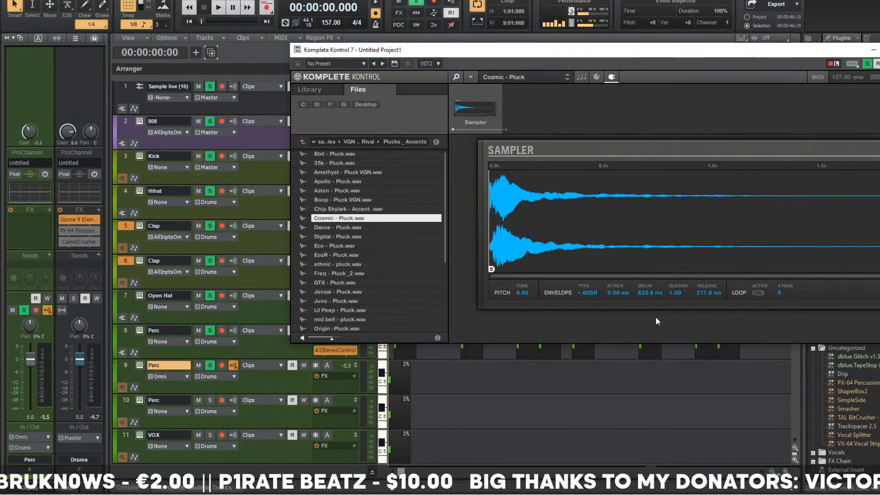
- Remove the old clip from the second Perc track and draw a quarter note on Db4 at its start
{"action": "key", "text": "space"}
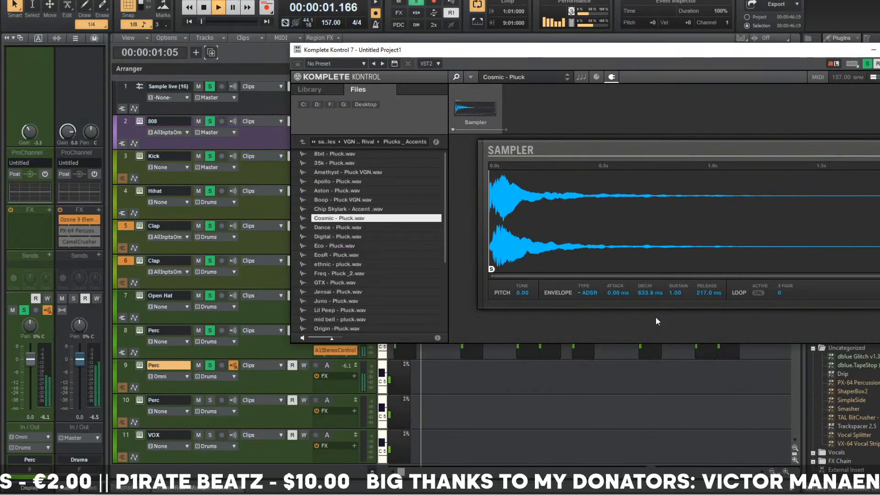
{"action": "key", "text": "space"}
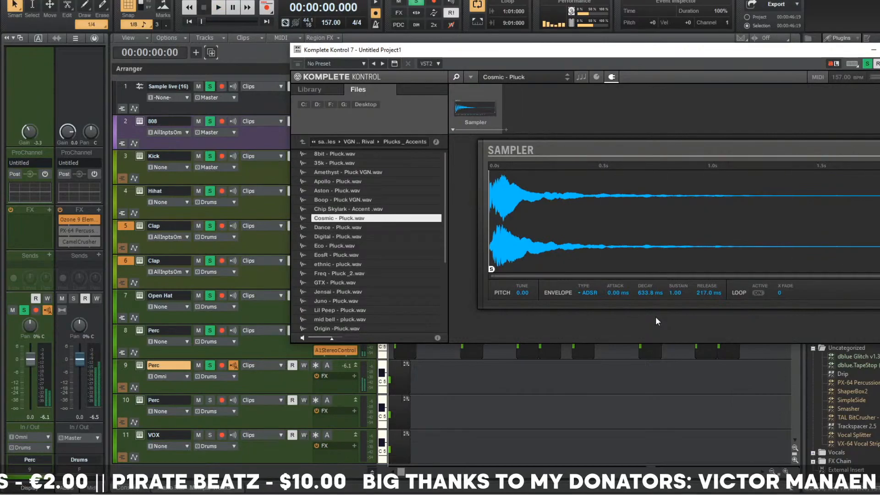
{"action": "left_click", "coordinate": [395, 375]}
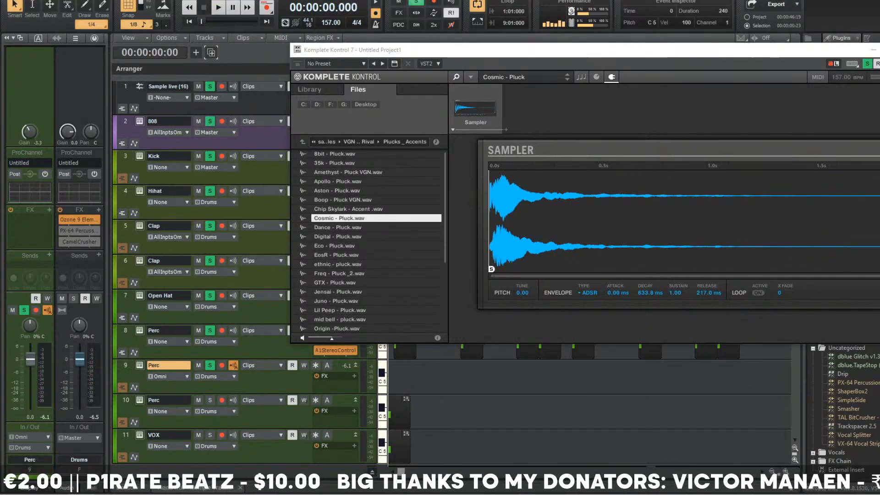
{"action": "key", "text": "alt+F4"}
{"action": "key", "text": "d"}
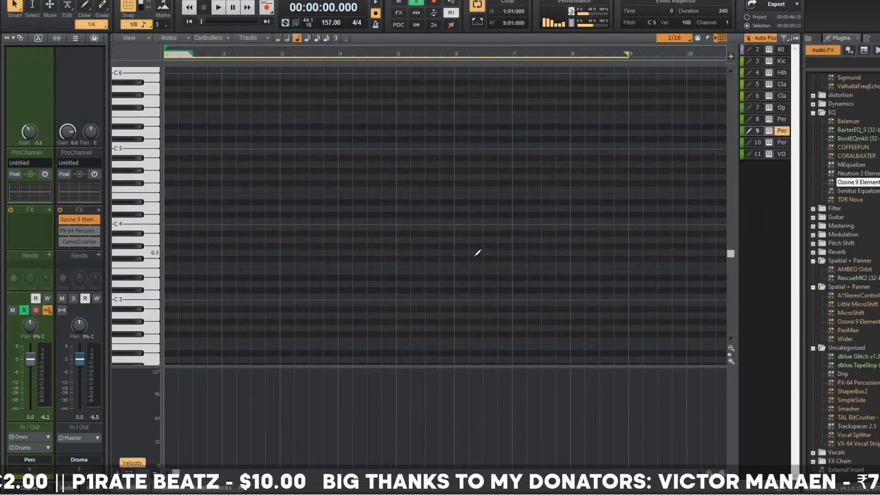
{"action": "left_click", "coordinate": [168, 213]}
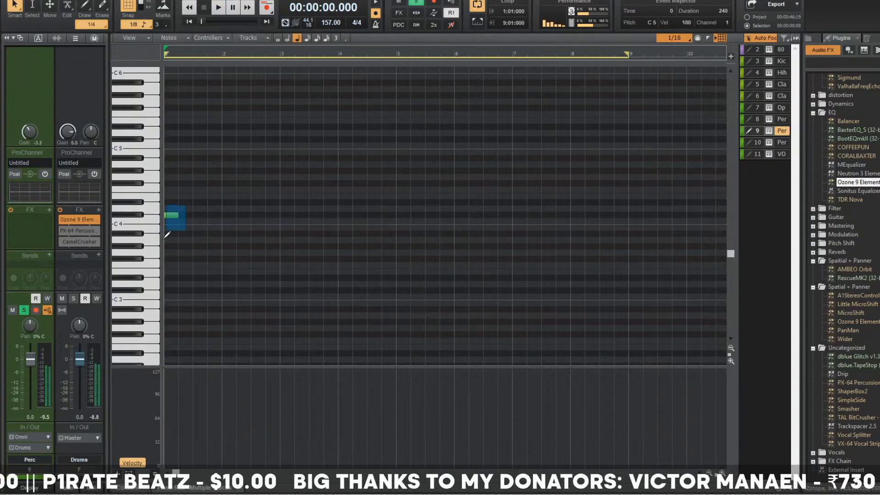
- Stack 12-semitone harmony copies above the Db4 note up to Db6, and save the project
{"action": "key", "text": "ctrl+F1"}
{"action": "key", "text": "Return"}
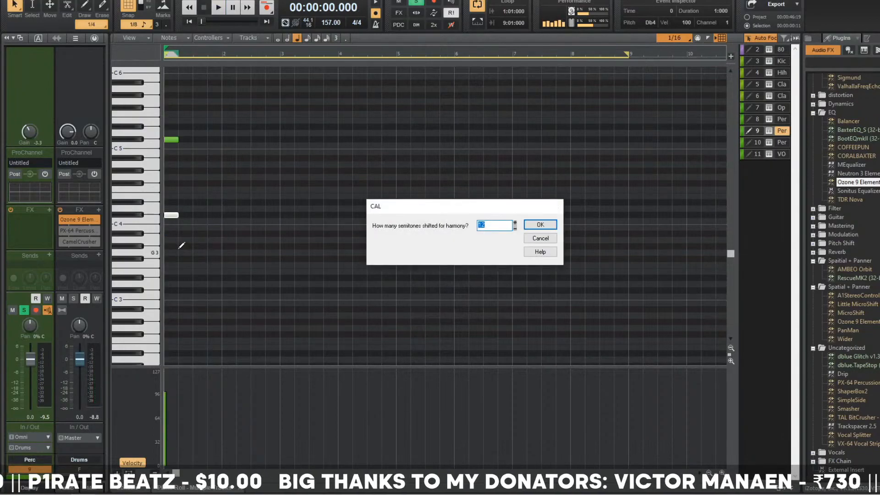
{"action": "key", "text": "ctrl+F1"}
{"action": "key", "text": "Return"}
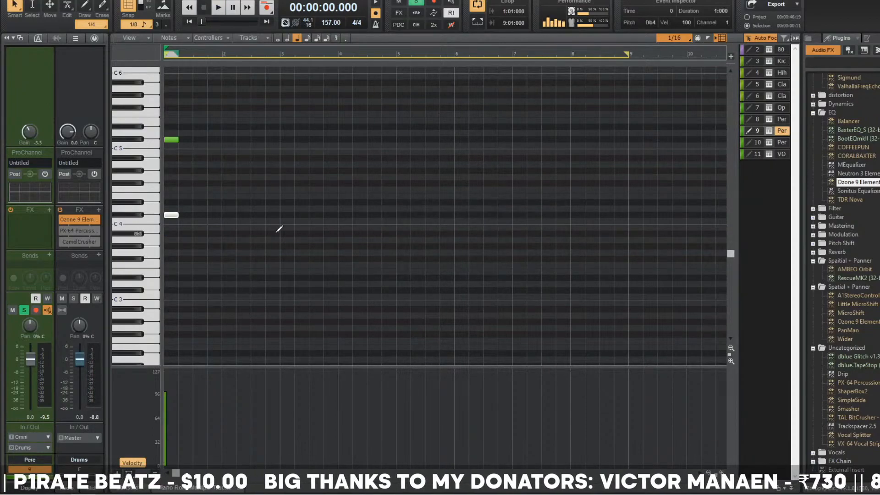
{"action": "left_click_drag", "start_coordinate": [194, 107], "coordinate": [165, 142]}
{"action": "key", "text": "ctrl+F1"}
{"action": "key", "text": "Return"}
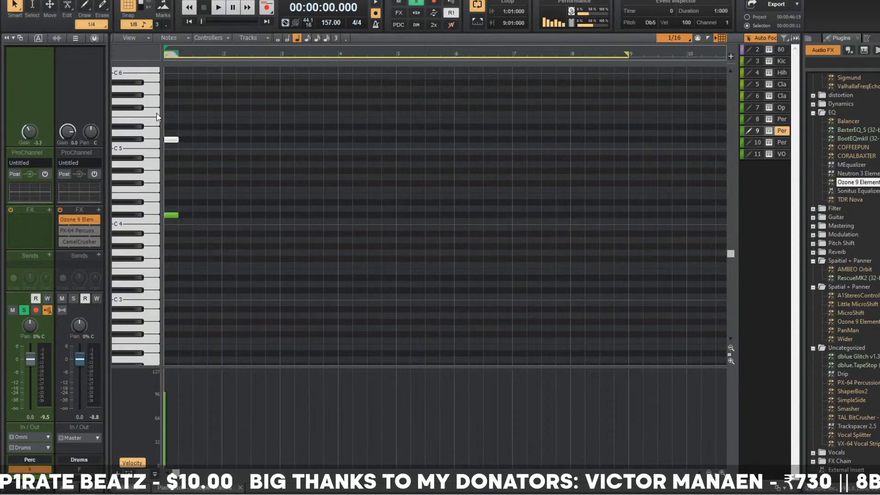
{"action": "scroll", "coordinate": [182, 151], "scroll_direction": "up", "scroll_amount": 1}
{"action": "scroll", "coordinate": [181, 151], "scroll_direction": "up", "scroll_amount": 5}
{"action": "key", "text": "ctrl+s"}
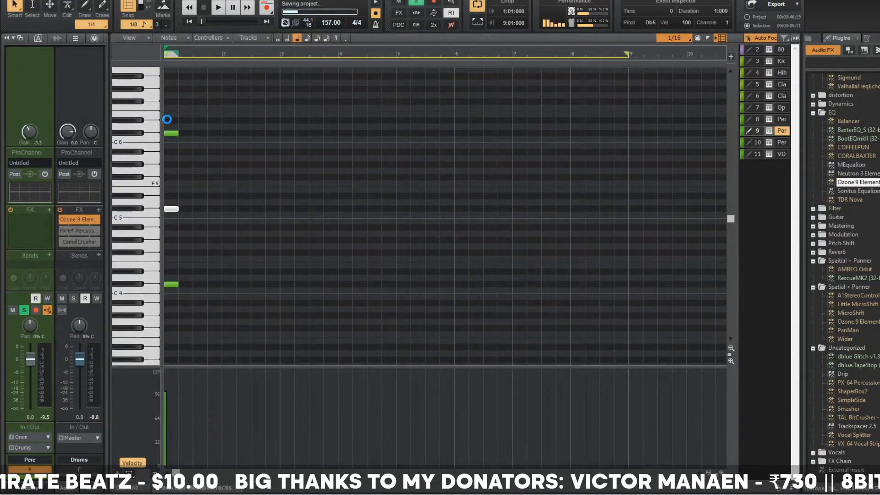
- Extend the octave stack from Db6 up to Db8 with further 12-semitone harmony notes
{"action": "left_click_drag", "start_coordinate": [203, 152], "coordinate": [190, 130]}
{"action": "left_click", "coordinate": [172, 133]}
{"action": "key", "text": "ctrl+l"}
{"action": "key", "text": "Return"}
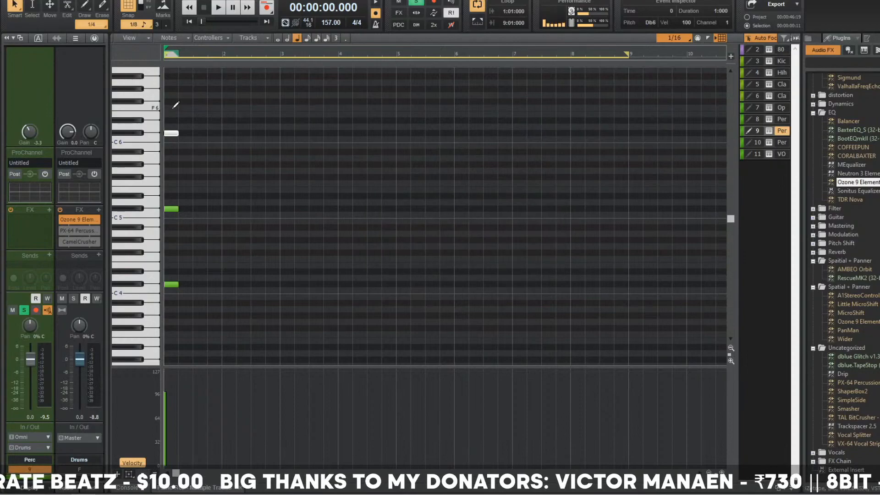
{"action": "left_click", "coordinate": [172, 114]}
{"action": "key", "text": "ctrl+l"}
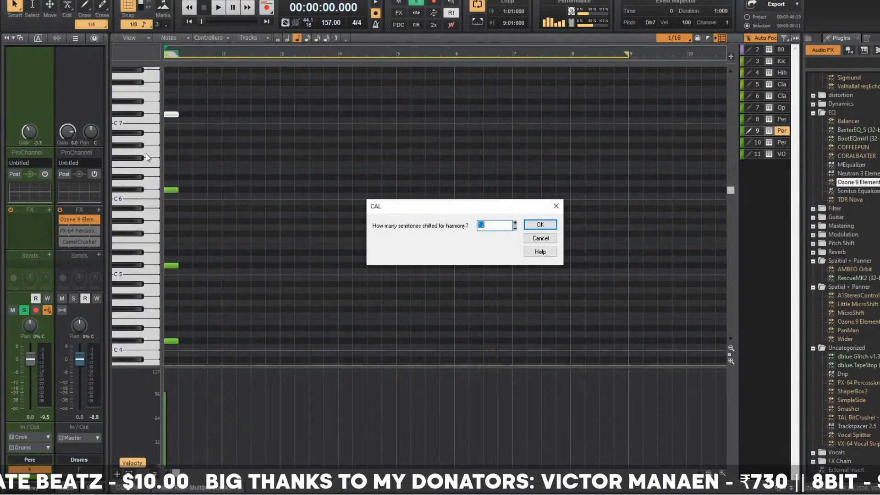
{"action": "key", "text": "Return"}
- Strum the stacked octave notes with a separation of 25 ticks
{"action": "key", "text": "space"}
{"action": "scroll", "coordinate": [229, 216], "scroll_direction": "right", "scroll_amount": 3}
{"action": "key", "text": "space"}
{"action": "scroll", "coordinate": [194, 251], "scroll_direction": "up", "scroll_amount": 1}
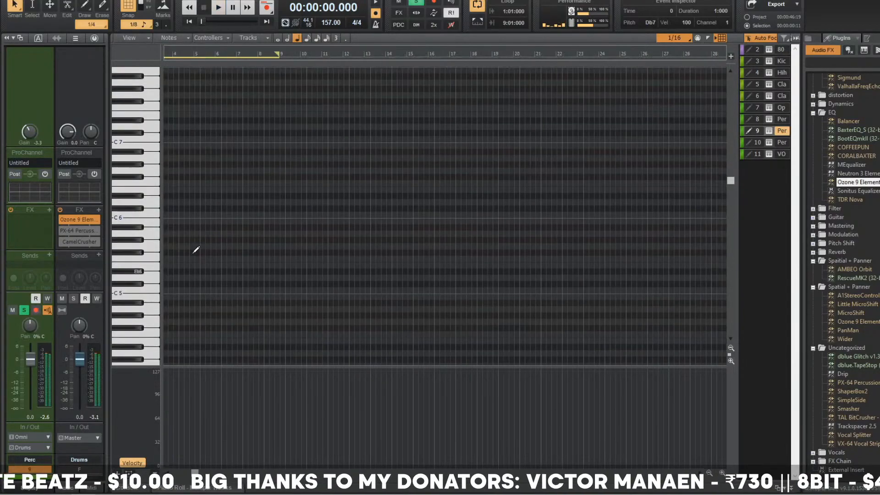
{"action": "scroll", "coordinate": [194, 257], "scroll_direction": "up", "scroll_amount": 3}
{"action": "scroll", "coordinate": [195, 286], "scroll_direction": "left", "scroll_amount": 3}
{"action": "scroll", "coordinate": [211, 327], "scroll_direction": "down", "scroll_amount": 3}
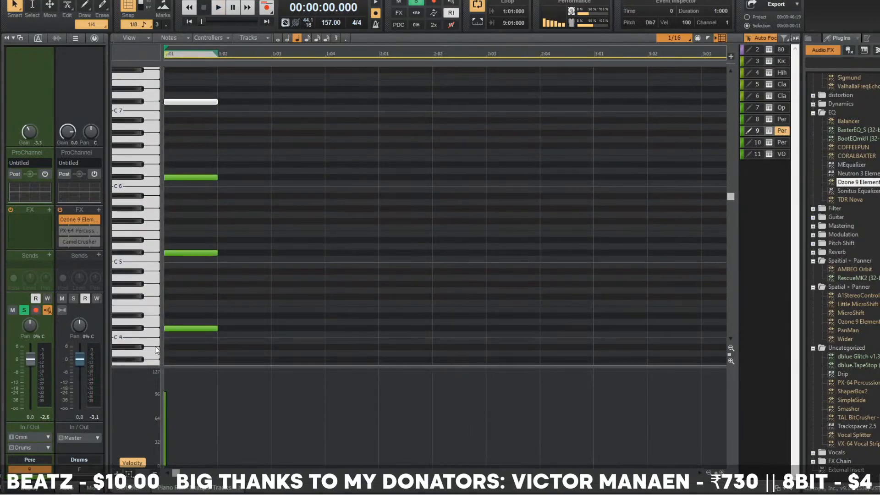
{"action": "scroll", "coordinate": [156, 349], "scroll_direction": "up", "scroll_amount": 10}
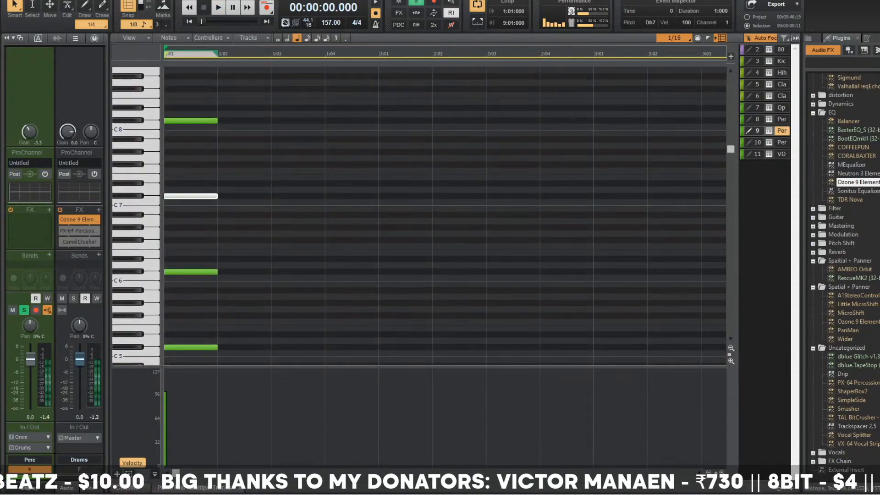
{"action": "scroll", "coordinate": [202, 100], "scroll_direction": "up", "scroll_amount": 4}
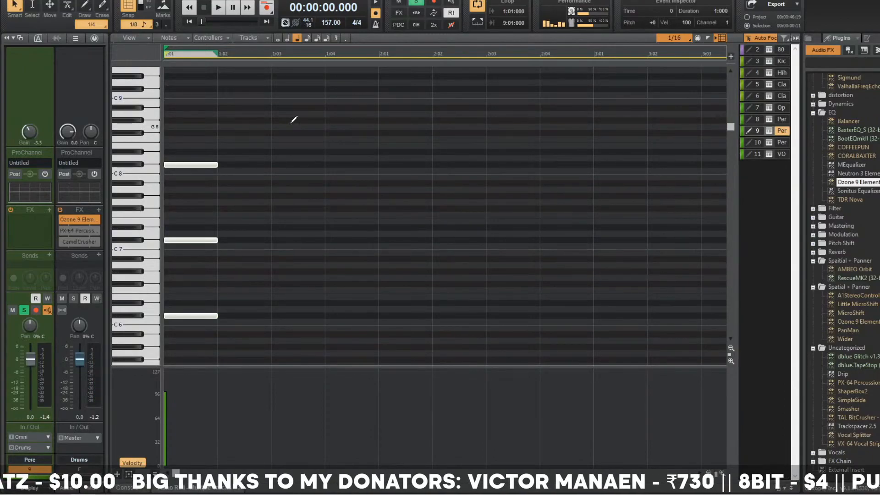
{"action": "key", "text": "ctrl+F1"}
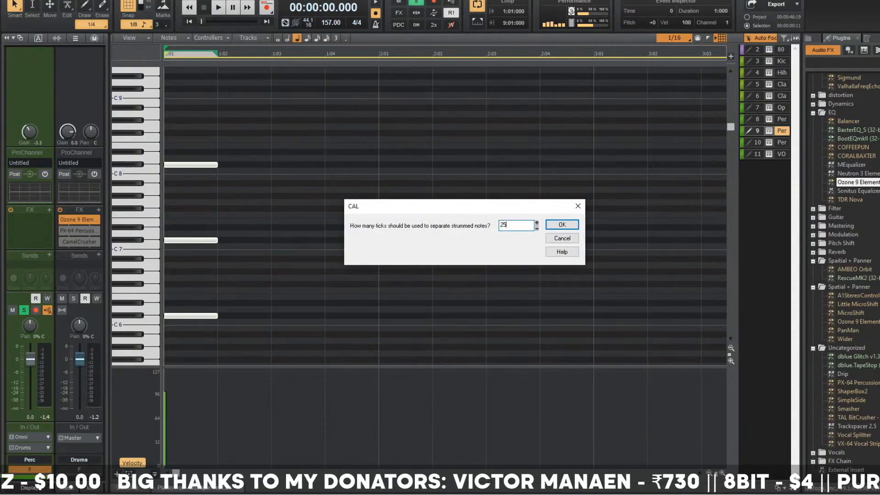
{"action": "key", "text": "Return"}
- Play the strummed pluck with the beat and lower the second Perc track's volume to -15.0 dB
{"action": "key", "text": "space"}
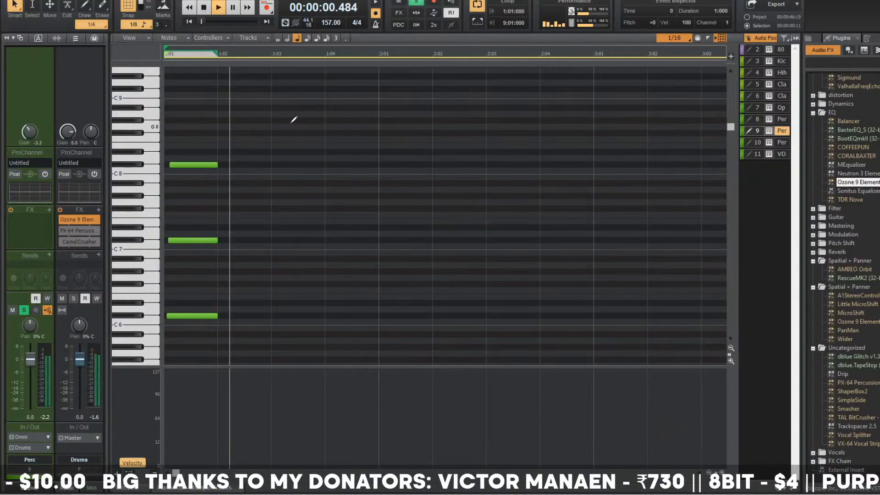
{"action": "key", "text": "space"}
{"action": "key", "text": "space"}
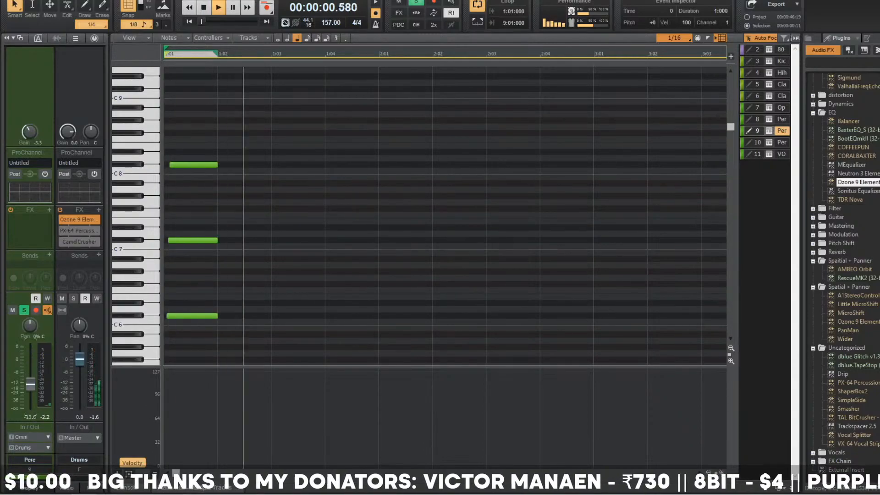
{"action": "key", "text": "space"}
{"action": "key", "text": "space"}
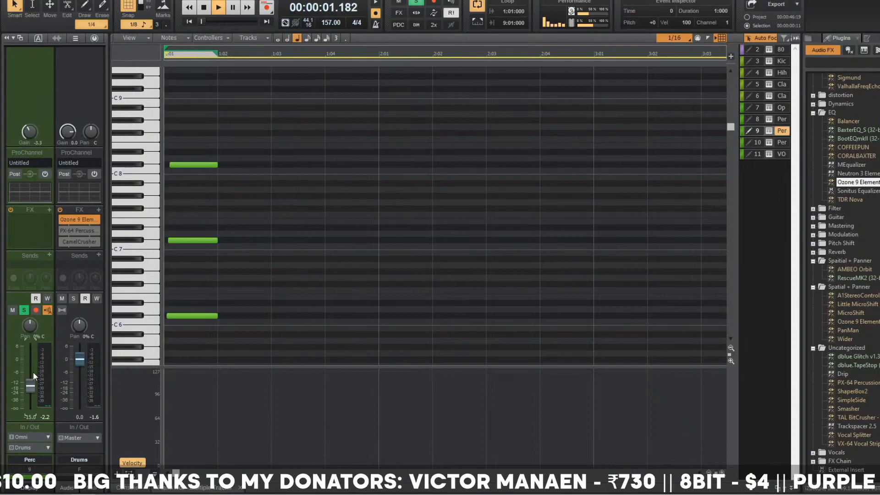
{"action": "key", "text": "space"}
{"action": "key", "text": "space"}
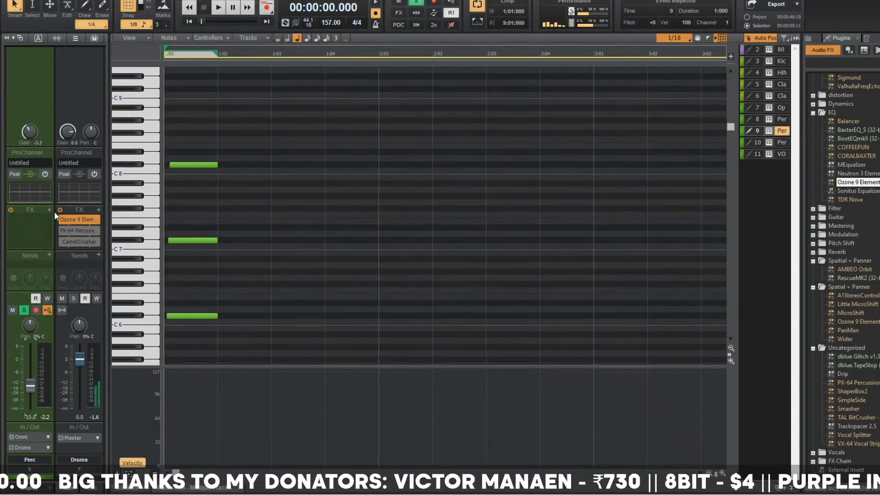
- Insert Crystallizer on the second Perc track, set its pitch to 0 cents and turn its mix down toward dry
{"action": "left_click", "coordinate": [49, 209]}
{"action": "mouse_move", "coordinate": [114, 218]}
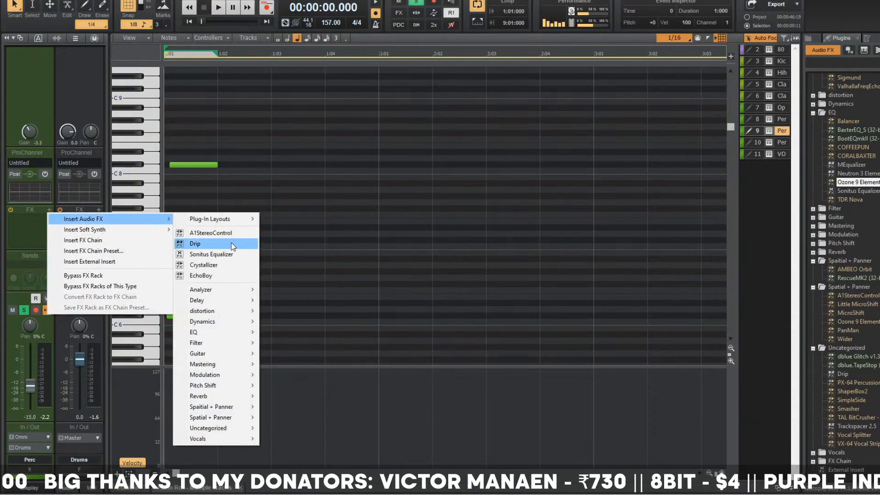
{"action": "left_click", "coordinate": [228, 266]}
{"action": "key", "text": "space"}
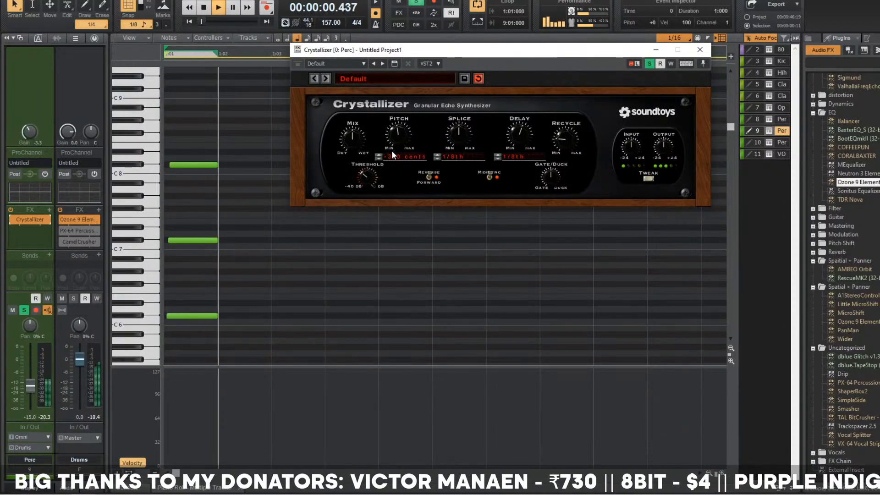
{"action": "left_click_drag", "start_coordinate": [392, 152], "coordinate": [348, 152]}
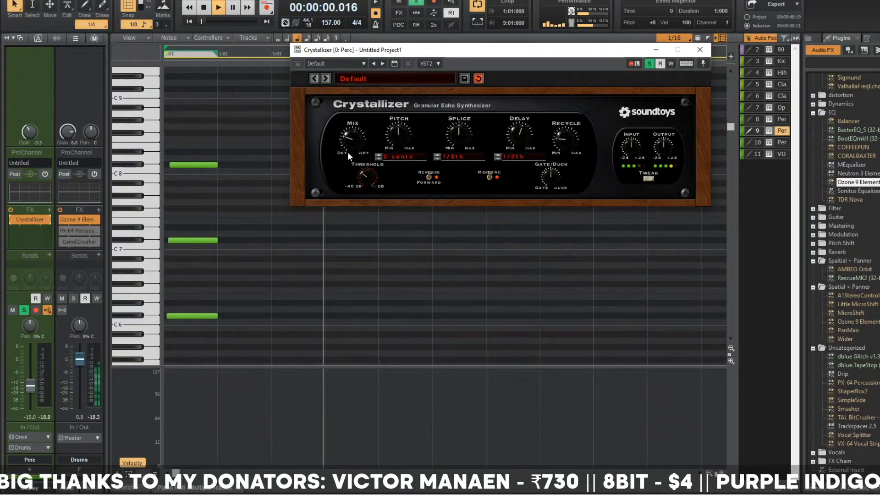
- Add a reduced-level Reverb send to the second Perc track and lower the track's volume to -26.1 dB
{"action": "left_click", "coordinate": [50, 255]}
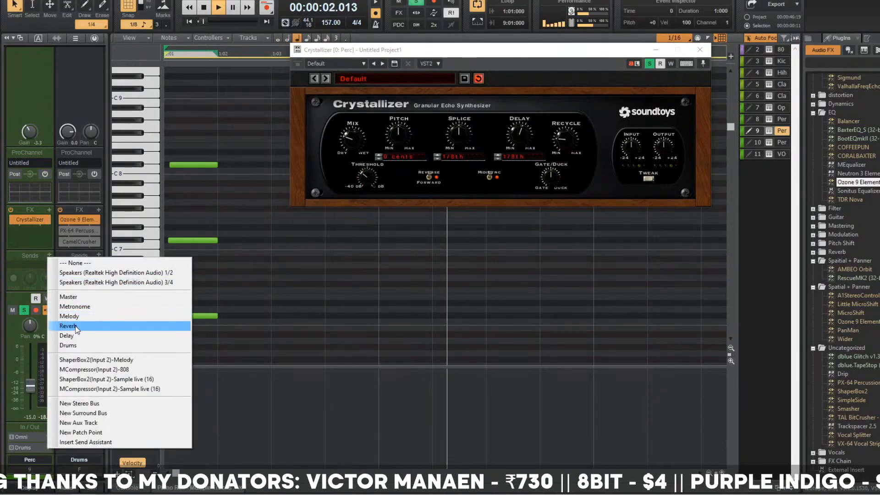
{"action": "left_click", "coordinate": [75, 326]}
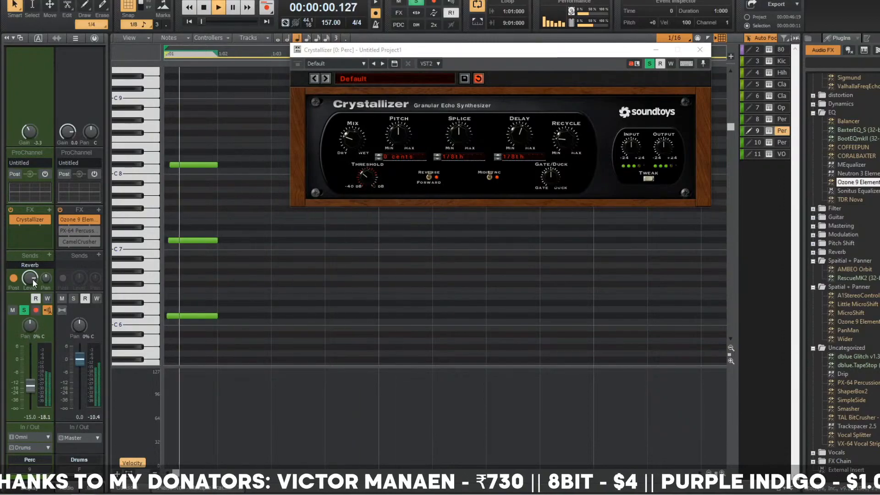
{"action": "left_click_drag", "start_coordinate": [33, 283], "coordinate": [33, 295]}
{"action": "key", "text": "space"}
{"action": "key", "text": "space"}
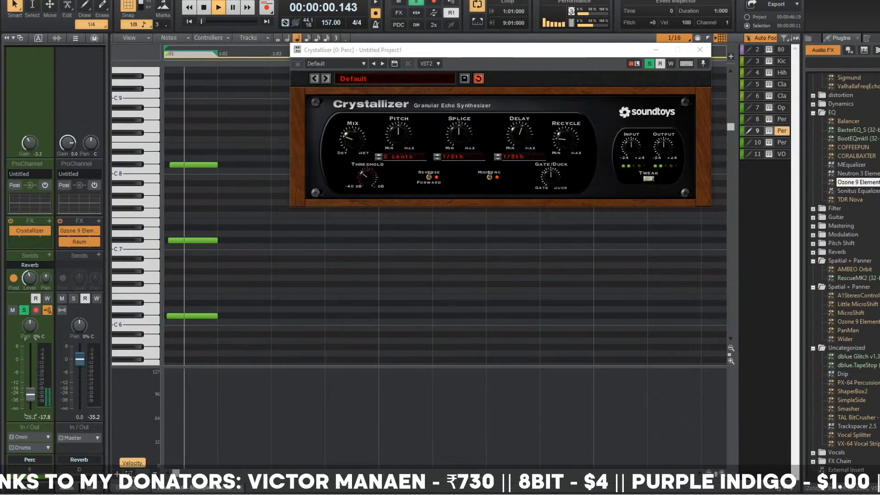
{"action": "key", "text": "d"}
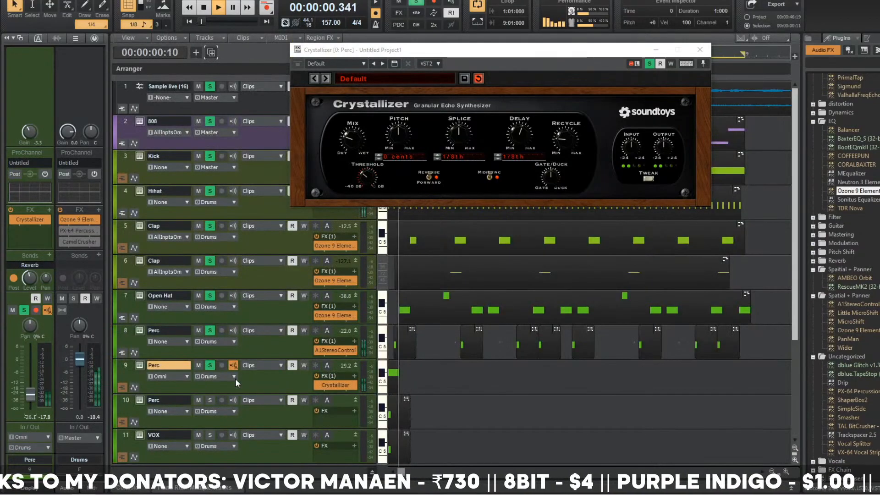
{"action": "key", "text": "space"}
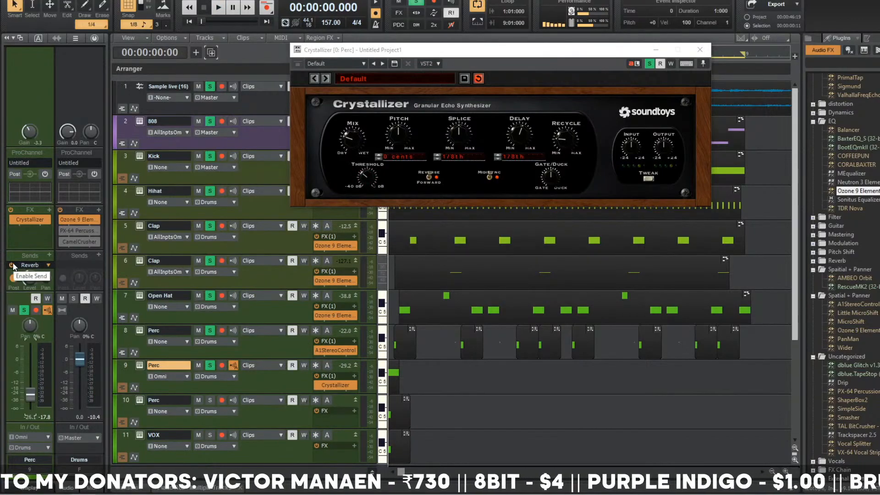
{"action": "left_click", "coordinate": [13, 266]}
- Replace the pluck with sounds from the Flutes folder, trying Apocalypto - Flute.wav and settling on kanye - flute.wav
{"action": "key", "text": "space"}
{"action": "left_click", "coordinate": [140, 367]}
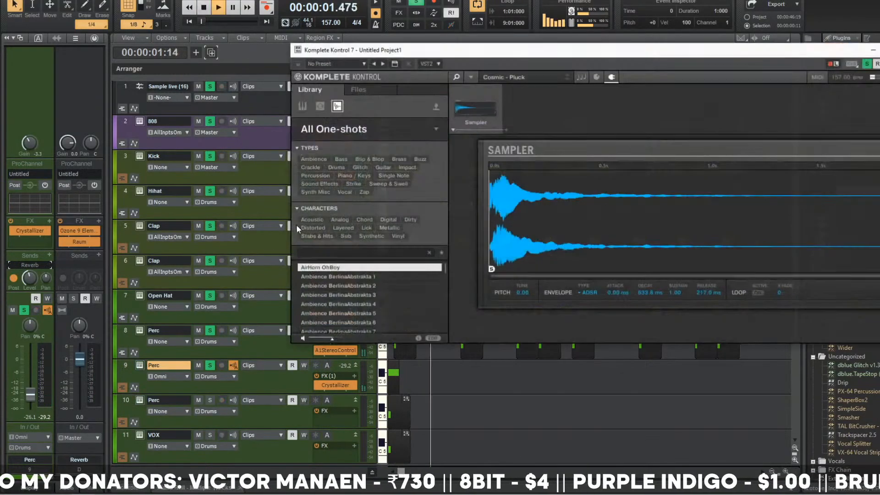
{"action": "left_click", "coordinate": [389, 90]}
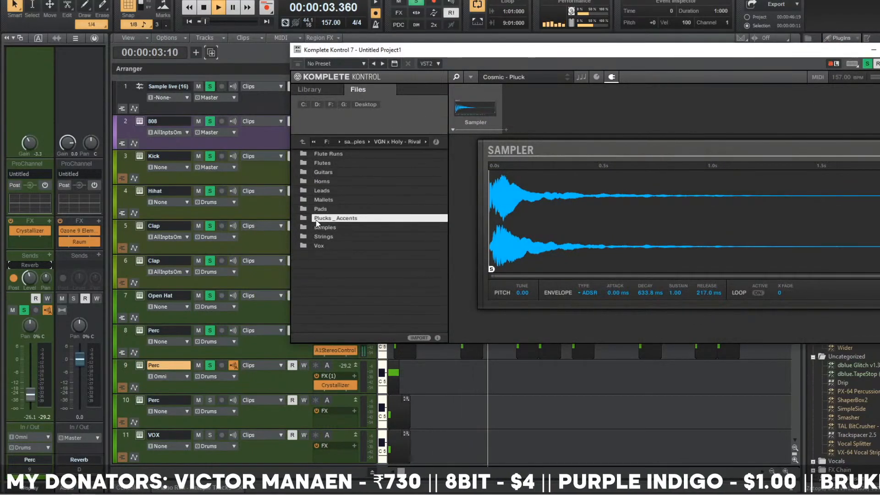
{"action": "double_click", "coordinate": [333, 163]}
{"action": "left_click", "coordinate": [333, 163]}
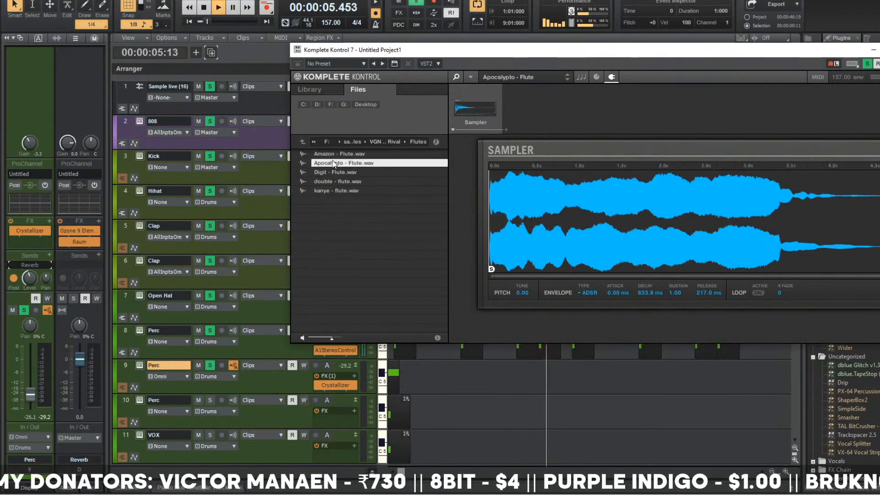
{"action": "left_click", "coordinate": [345, 189]}
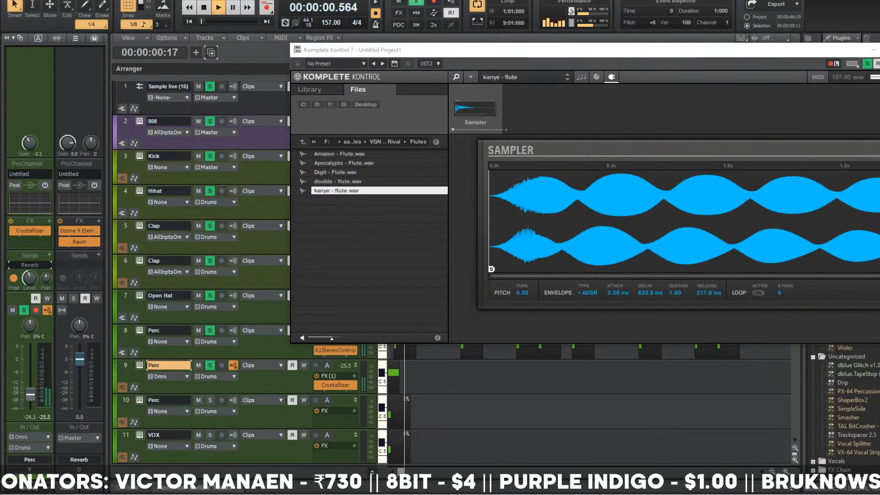
- Close the sampler and lower the second Perc track's volume to about -30 dB
{"action": "key", "text": "alt+F4"}
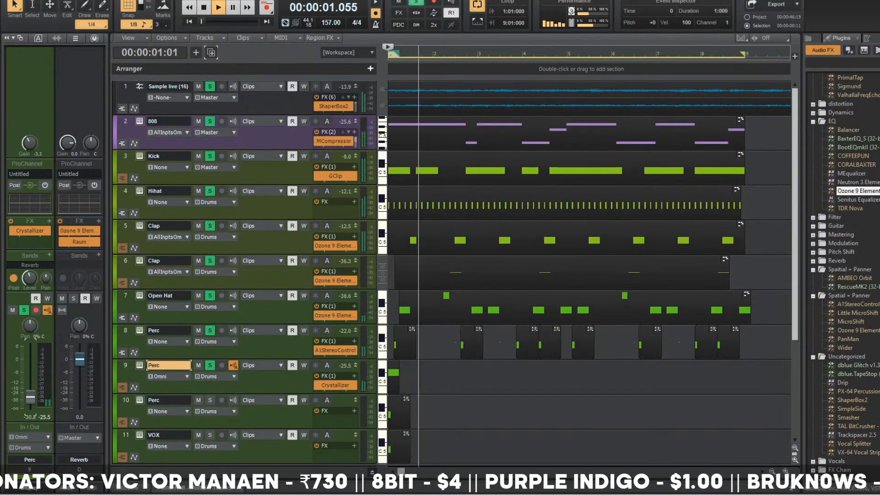
{"action": "key", "text": "space"}
{"action": "key", "text": "space"}
- Copy the flute clip on the second Perc track from bar 1 to bars 3, 5 and 7
{"action": "left_click", "coordinate": [182, 391]}
{"action": "scroll", "coordinate": [499, 398], "scroll_direction": "up", "scroll_amount": 5}
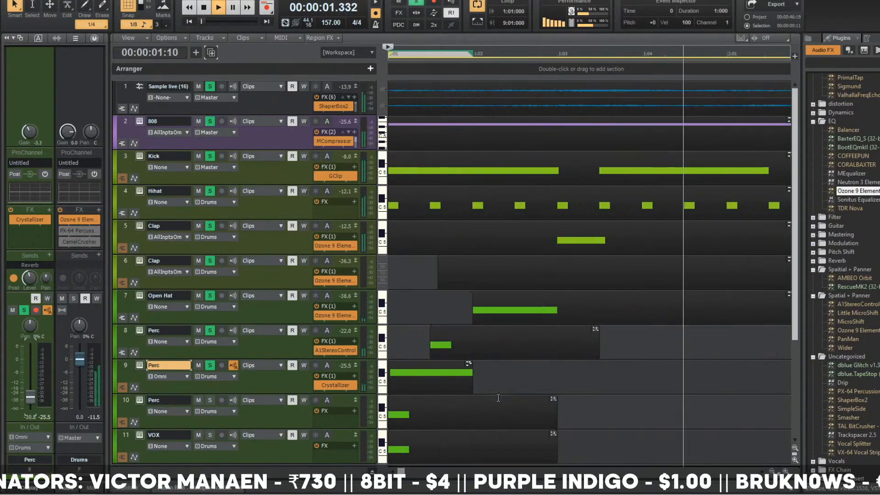
{"action": "left_click", "coordinate": [423, 374]}
{"action": "scroll", "coordinate": [423, 373], "scroll_direction": "down", "scroll_amount": 4}
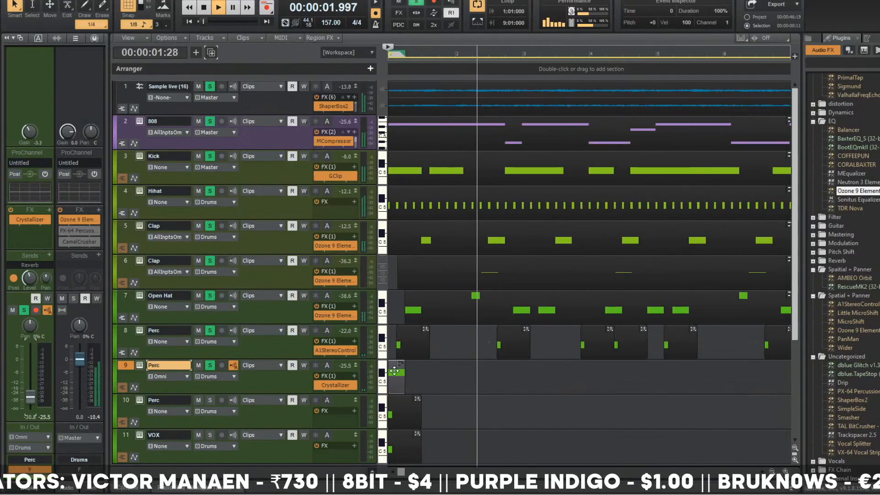
{"action": "left_click_drag", "start_coordinate": [395, 373], "coordinate": [661, 374]}
{"action": "key", "text": "space"}
{"action": "scroll", "coordinate": [624, 383], "scroll_direction": "down", "scroll_amount": 2}
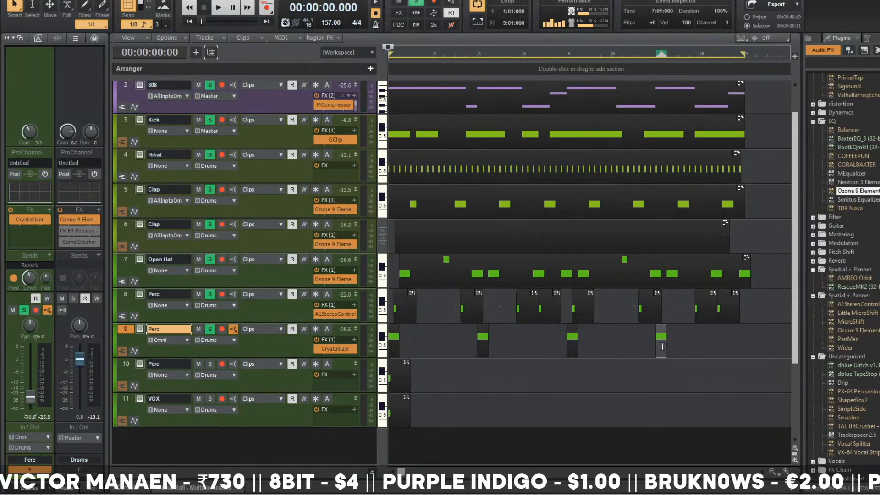
- Play the beat from the start to hear how the repeated flute clips fit
{"action": "key", "text": "space"}
{"action": "scroll", "coordinate": [545, 380], "scroll_direction": "down", "scroll_amount": 2}
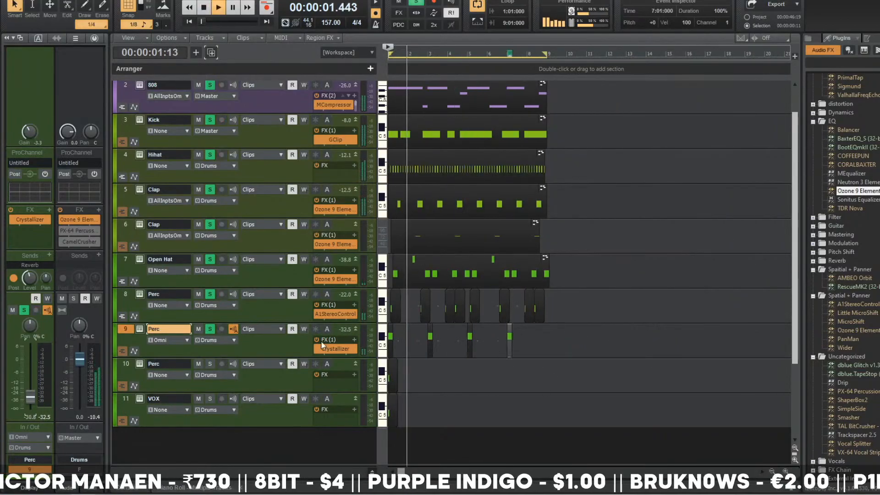
{"action": "scroll", "coordinate": [472, 359], "scroll_direction": "up", "scroll_amount": 4}
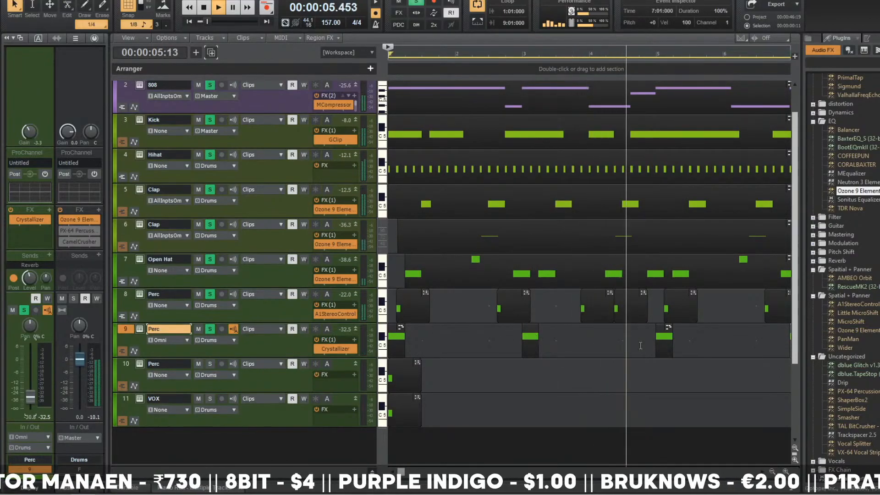
{"action": "scroll", "coordinate": [639, 349], "scroll_direction": "down", "scroll_amount": 2}
{"action": "scroll", "coordinate": [609, 347], "scroll_direction": "down", "scroll_amount": 3}
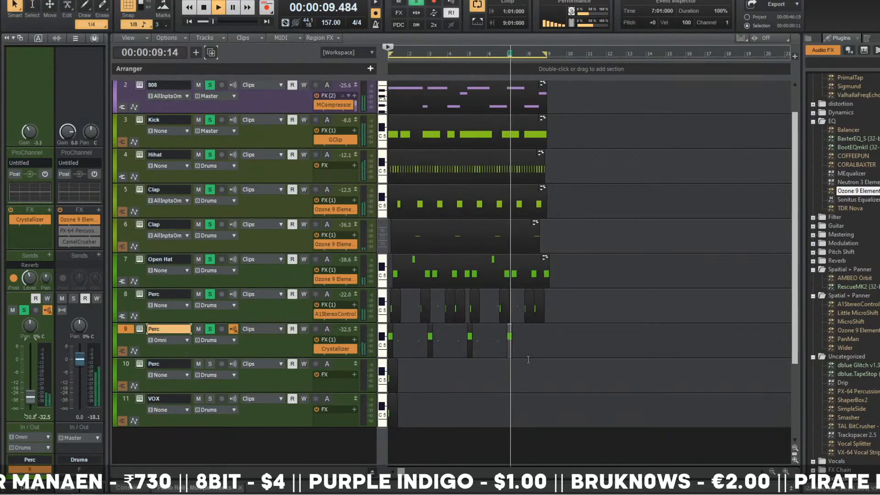
{"action": "key", "text": "space"}
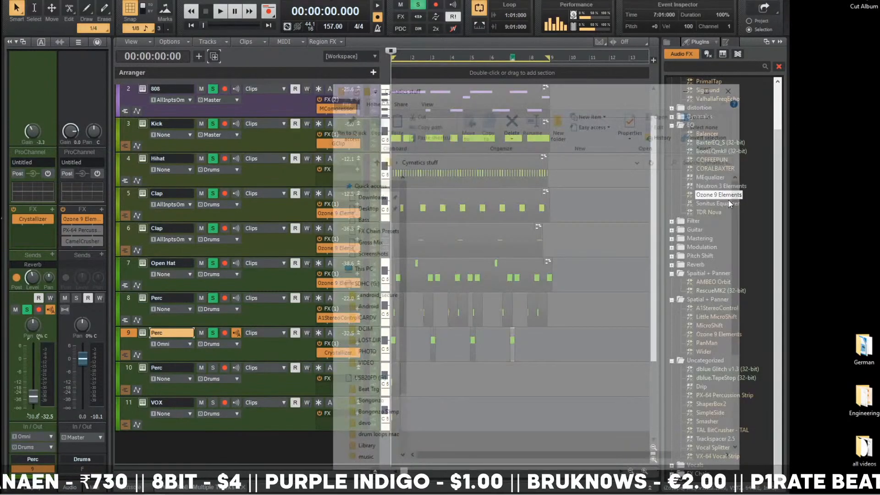
- Open the Loops folder of Cymatics - Organic Percussion Samples & Loops in the Cymatics stuff folder
{"action": "scroll", "coordinate": [493, 291], "scroll_direction": "down", "scroll_amount": 5}
{"action": "scroll", "coordinate": [494, 292], "scroll_direction": "up", "scroll_amount": 5}
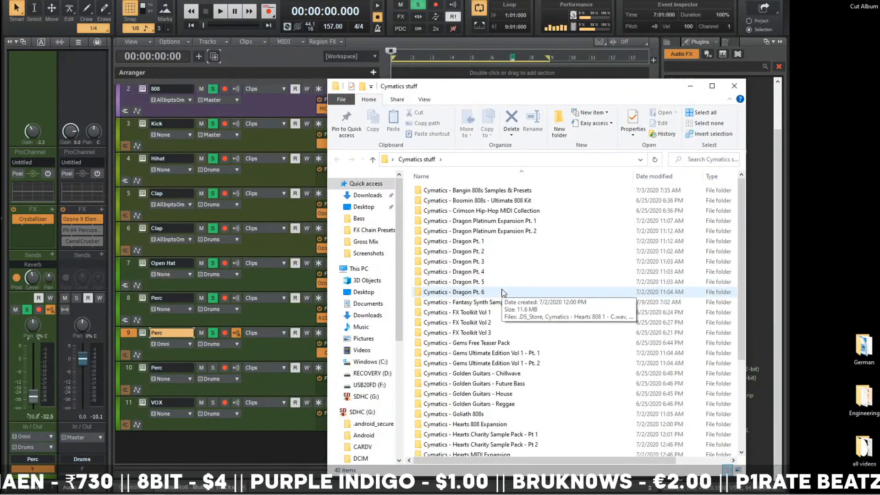
{"action": "scroll", "coordinate": [532, 311], "scroll_direction": "down", "scroll_amount": 4}
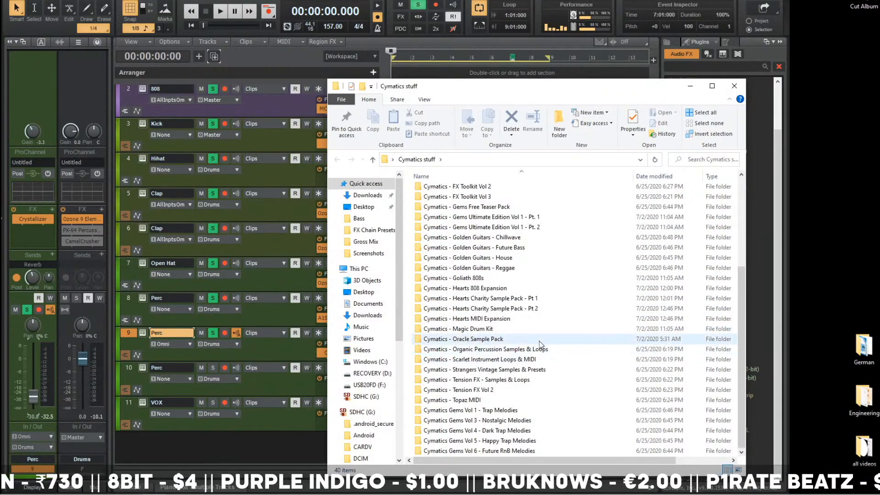
{"action": "double_click", "coordinate": [540, 348]}
{"action": "double_click", "coordinate": [520, 192]}
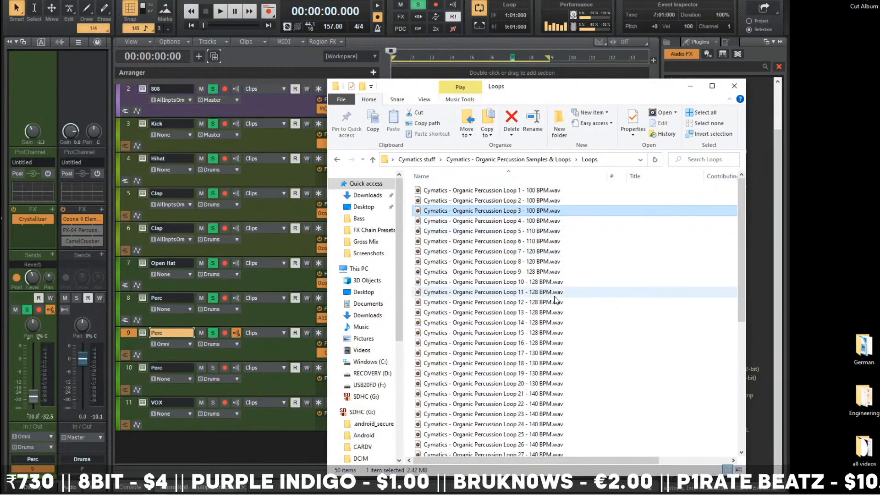
{"action": "scroll", "coordinate": [522, 321], "scroll_direction": "down", "scroll_amount": 7}
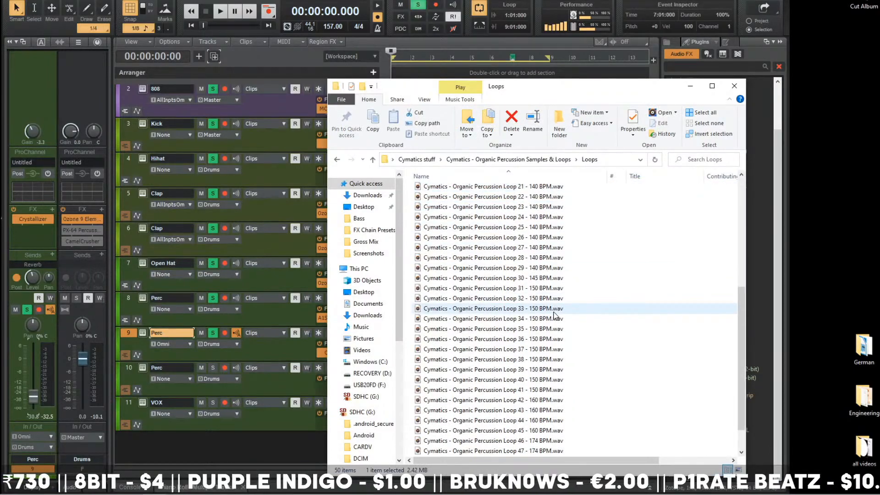
- Audition the 160 BPM Organic Percussion Loops 42 to 45 from the Loops folder
{"action": "left_click", "coordinate": [559, 402]}
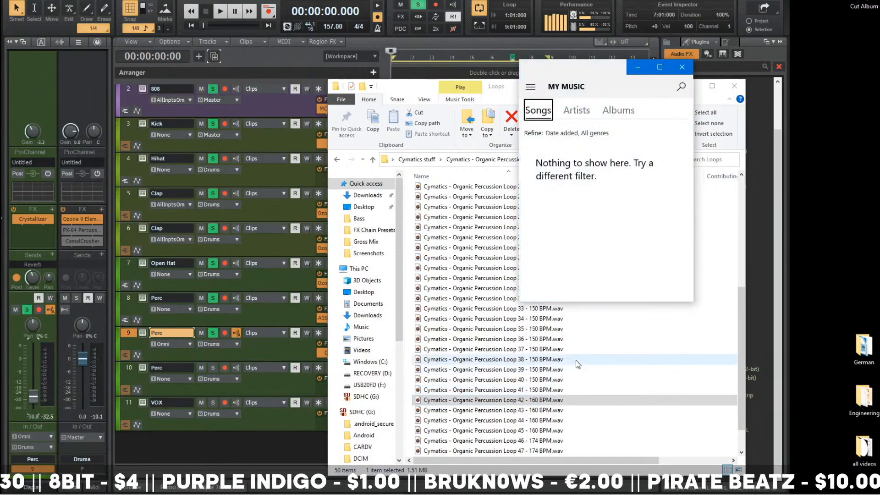
{"action": "left_click", "coordinate": [547, 410]}
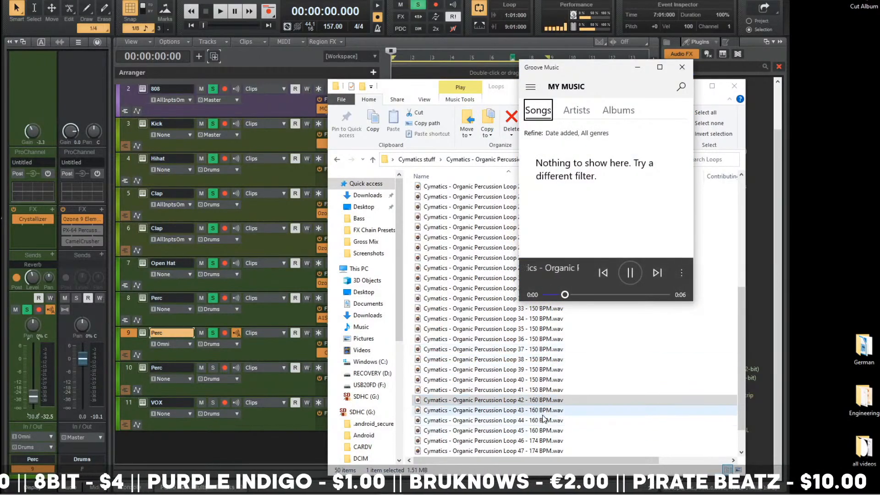
{"action": "double_click", "coordinate": [544, 413]}
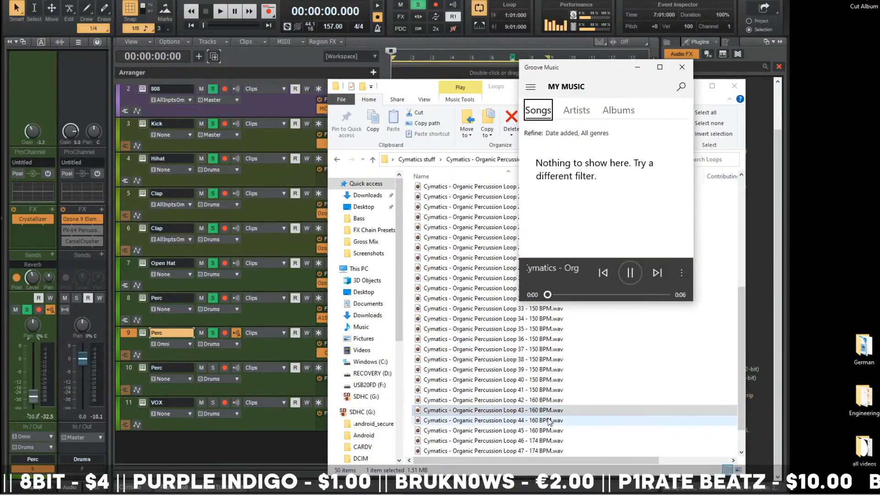
{"action": "double_click", "coordinate": [543, 420]}
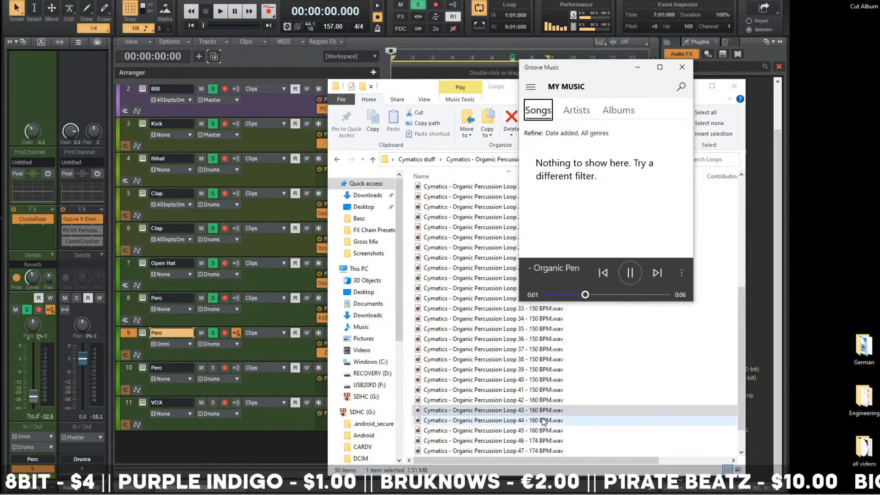
{"action": "scroll", "coordinate": [542, 421], "scroll_direction": "down", "scroll_amount": 1}
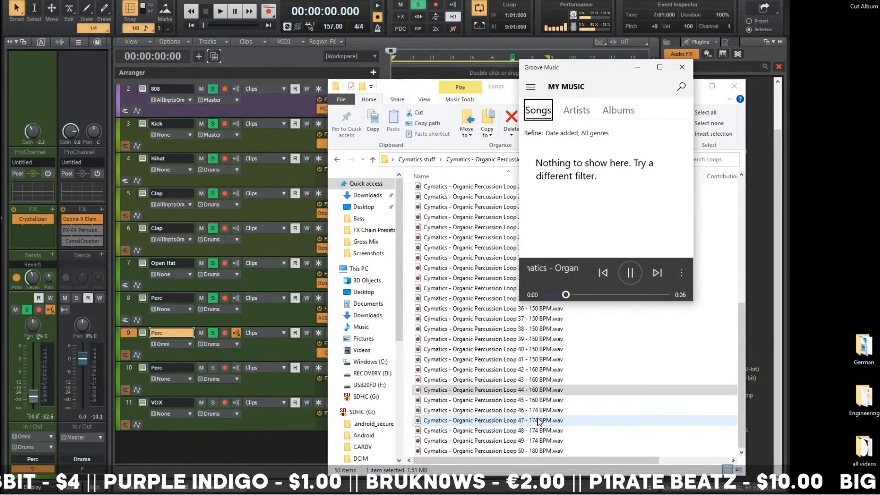
{"action": "double_click", "coordinate": [548, 401]}
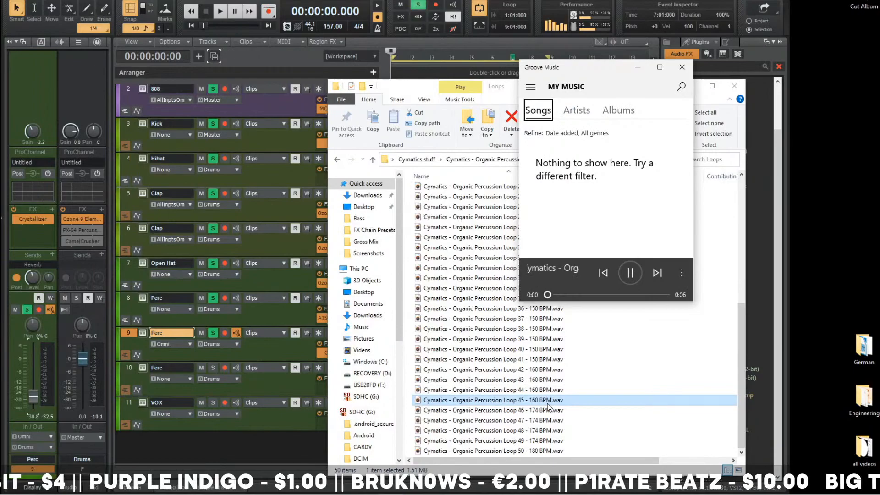
{"action": "double_click", "coordinate": [545, 390]}
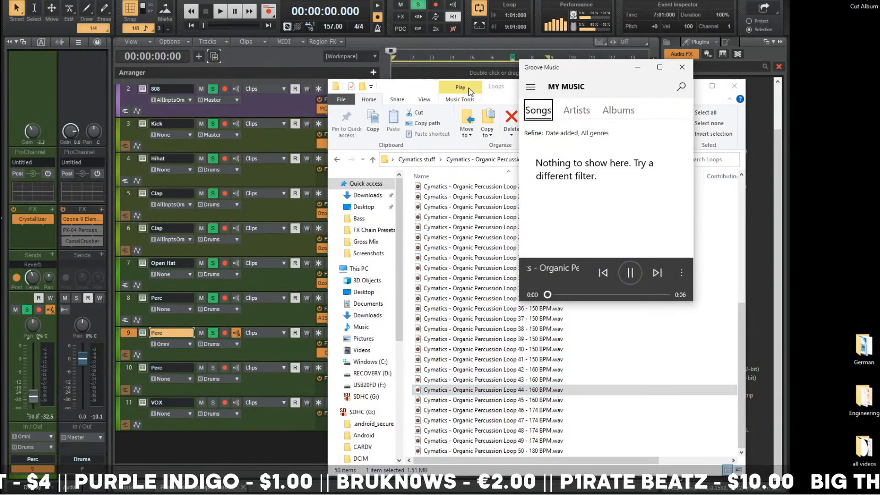
- Import Cymatics - Organic Percussion Loop 44 - 160 BPM.wav onto a new track below VOX and close the file and music windows
{"action": "left_click", "coordinate": [428, 80]}
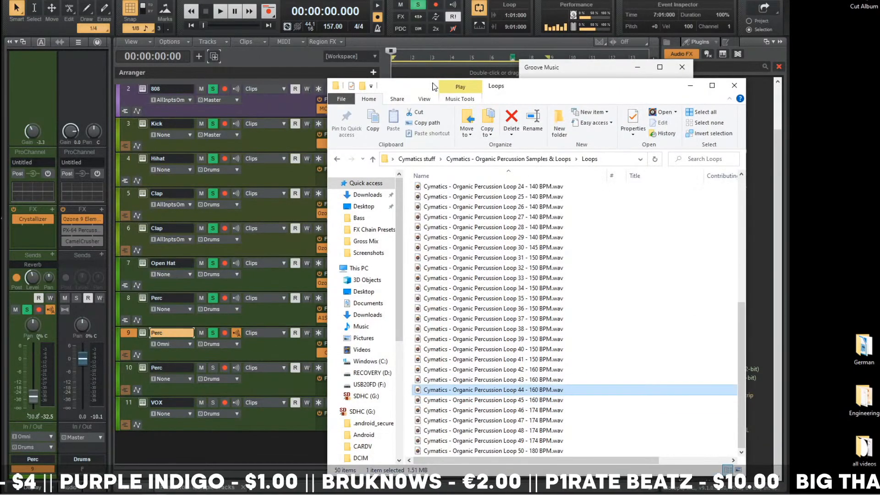
{"action": "left_click_drag", "start_coordinate": [428, 81], "coordinate": [523, 59]}
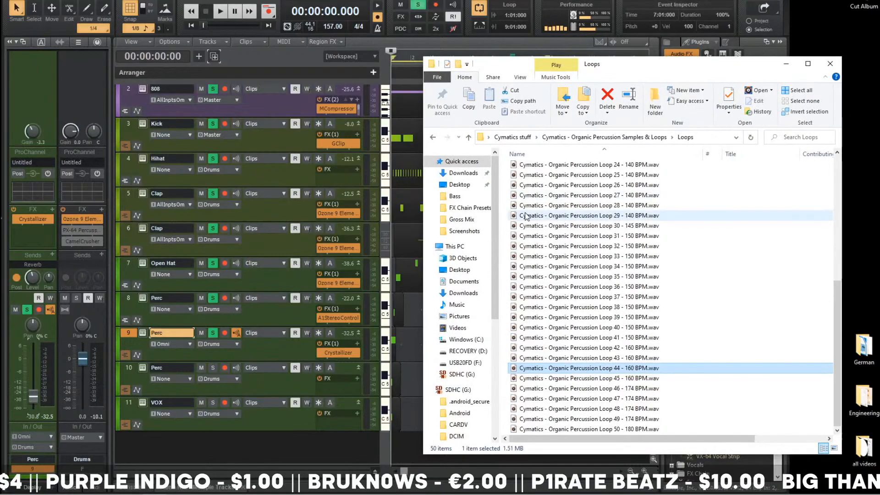
{"action": "left_click_drag", "start_coordinate": [453, 454], "coordinate": [380, 444]}
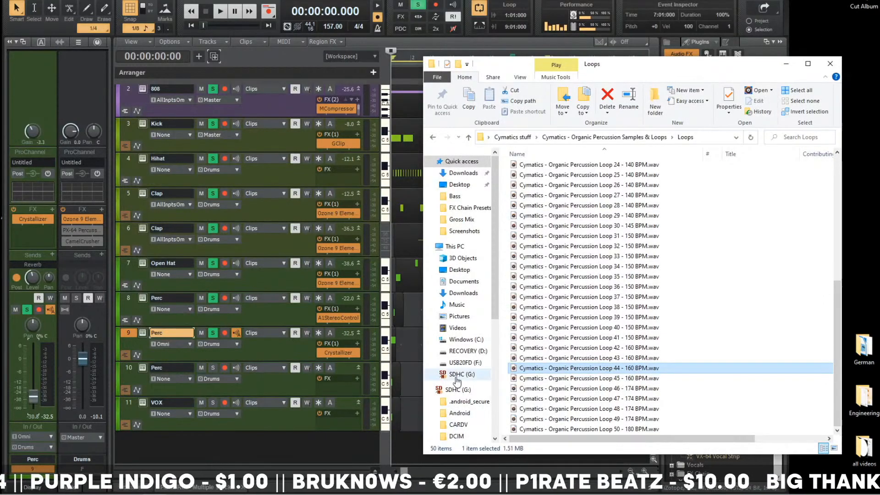
{"action": "left_click", "coordinate": [828, 67]}
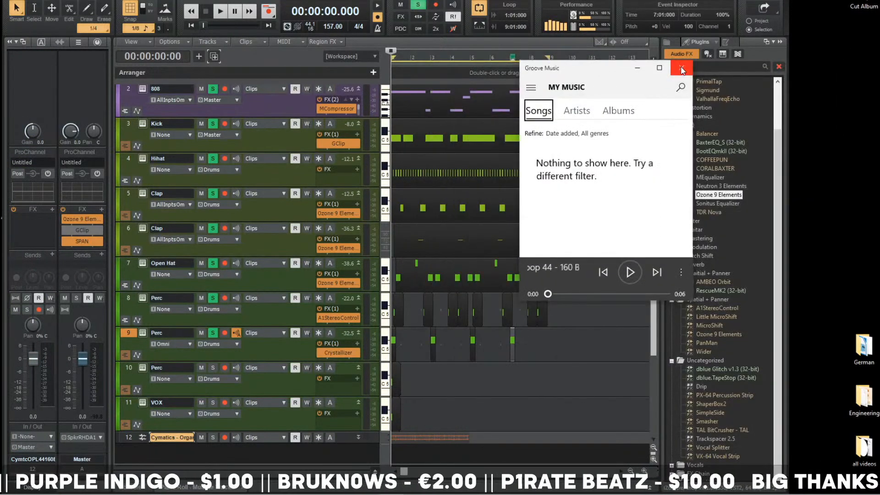
{"action": "left_click", "coordinate": [678, 70]}
{"action": "key", "text": "super+Up"}
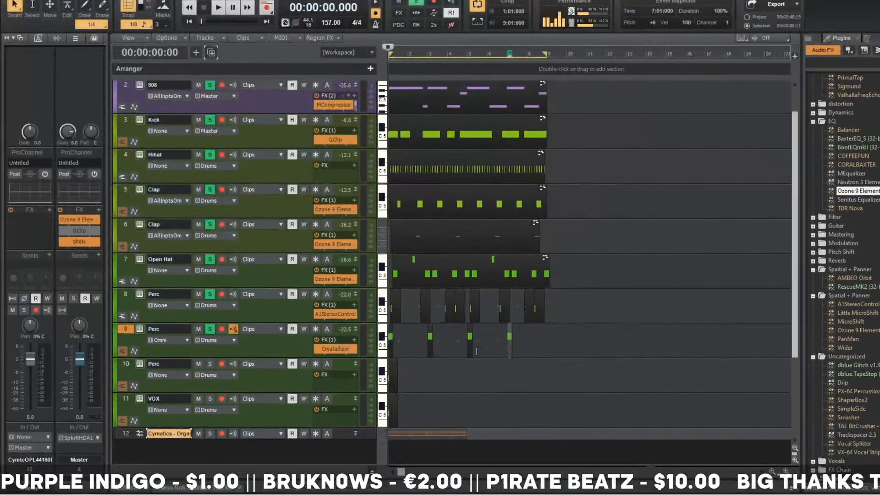
- Stretch the percussion loop clip on track 12 to end at bar 5 and start playback
{"action": "scroll", "coordinate": [461, 433], "scroll_direction": "up", "scroll_amount": 3}
{"action": "left_click", "coordinate": [461, 433]}
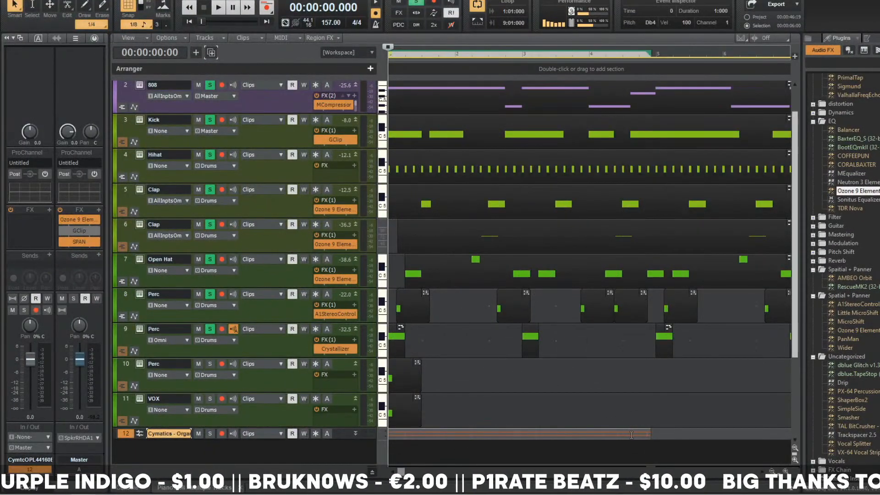
{"action": "left_click_drag", "start_coordinate": [652, 432], "coordinate": [656, 433]}
{"action": "key", "text": "space"}
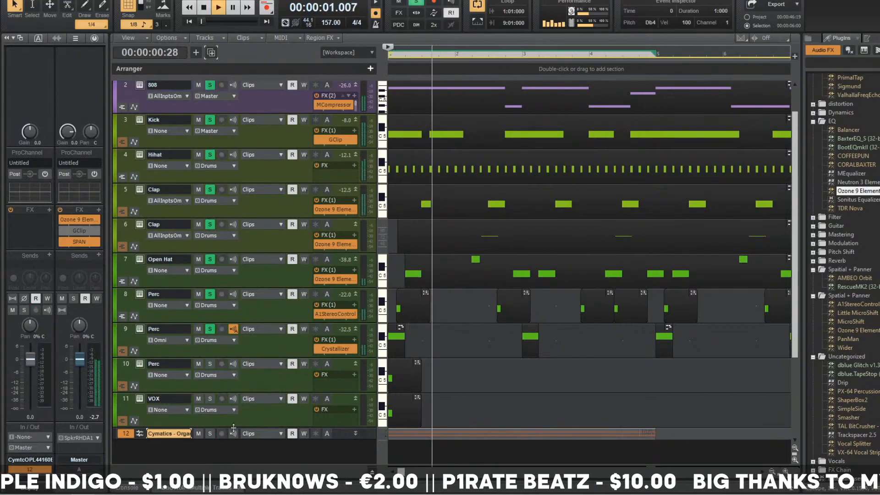
- Solo the percussion loop track with the rest of the beat and lower its volume to about -21.4 dB
{"action": "left_click", "coordinate": [212, 433]}
{"action": "key", "text": "space"}
{"action": "key", "text": "space"}
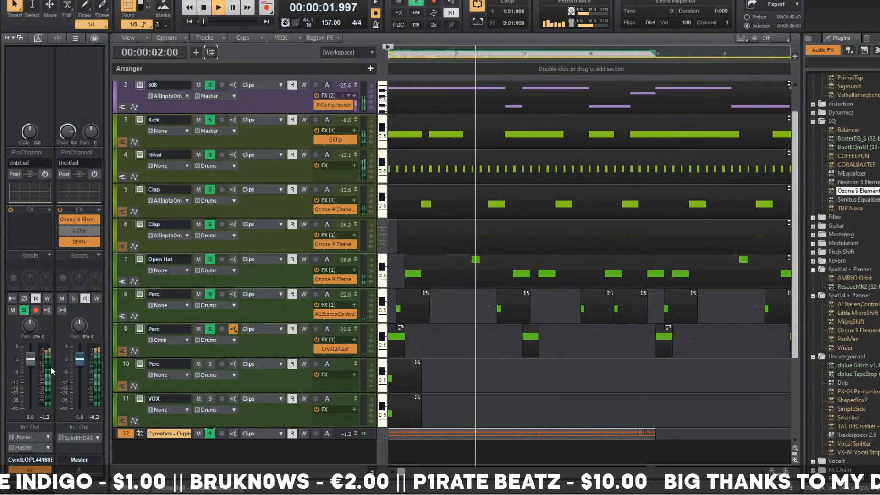
{"action": "left_click_drag", "start_coordinate": [30, 360], "coordinate": [30, 392]}
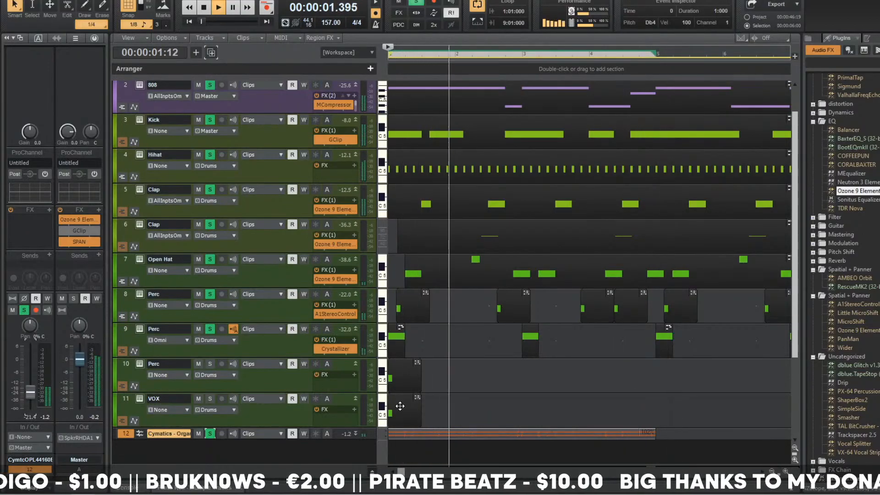
- Delete the percussion loop clip from track 12 and reopen the Cymatics stuff folder
{"action": "key", "text": "Delete"}
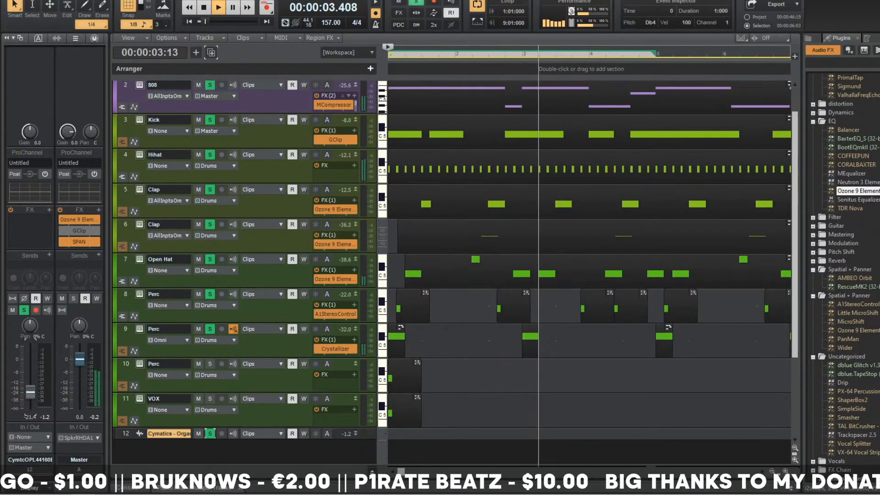
{"action": "key", "text": "space"}
{"action": "left_click", "coordinate": [155, 485]}
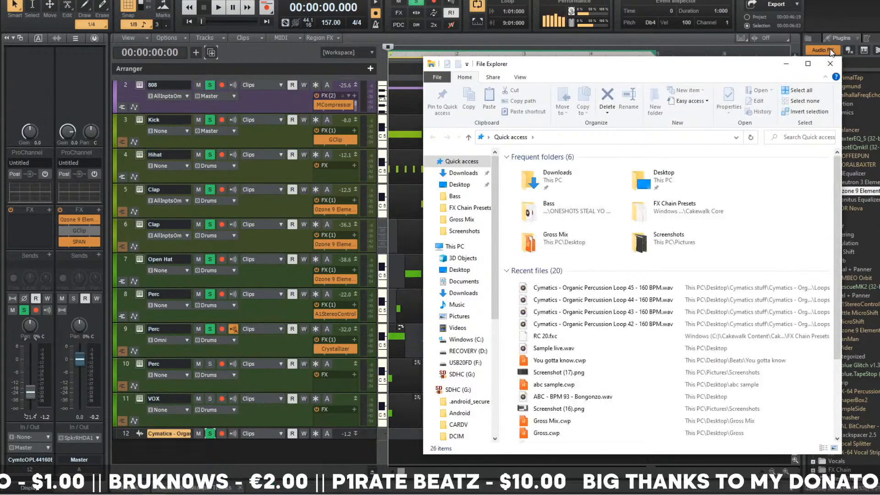
{"action": "left_click", "coordinate": [831, 52]}
{"action": "left_click_drag", "start_coordinate": [688, 1], "coordinate": [619, 18]}
{"action": "left_click", "coordinate": [832, 114]}
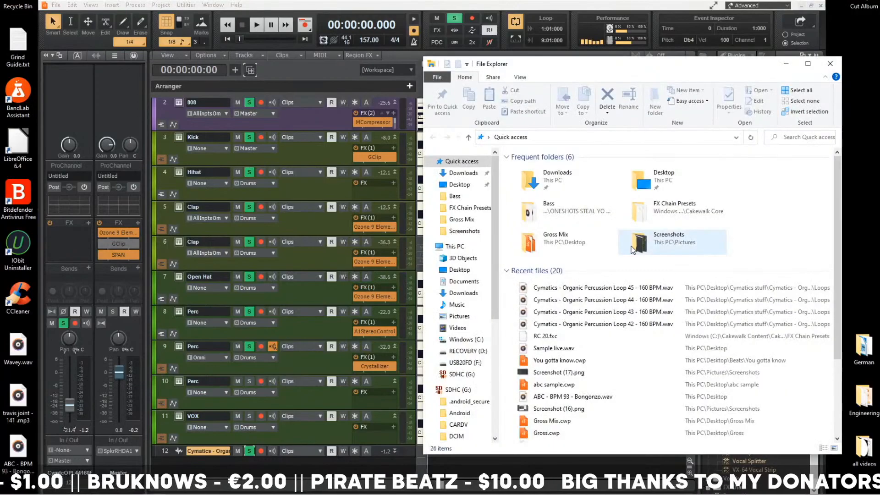
{"action": "left_click", "coordinate": [832, 69]}
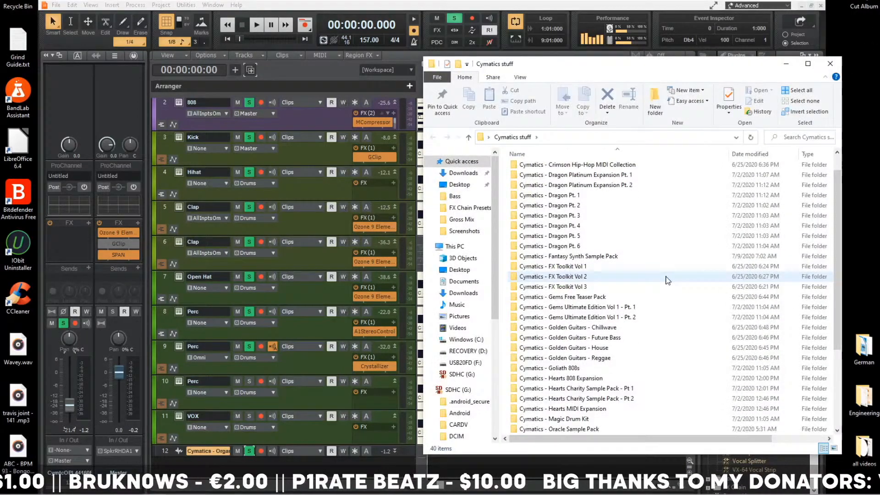
{"action": "scroll", "coordinate": [668, 279], "scroll_direction": "down", "scroll_amount": 4}
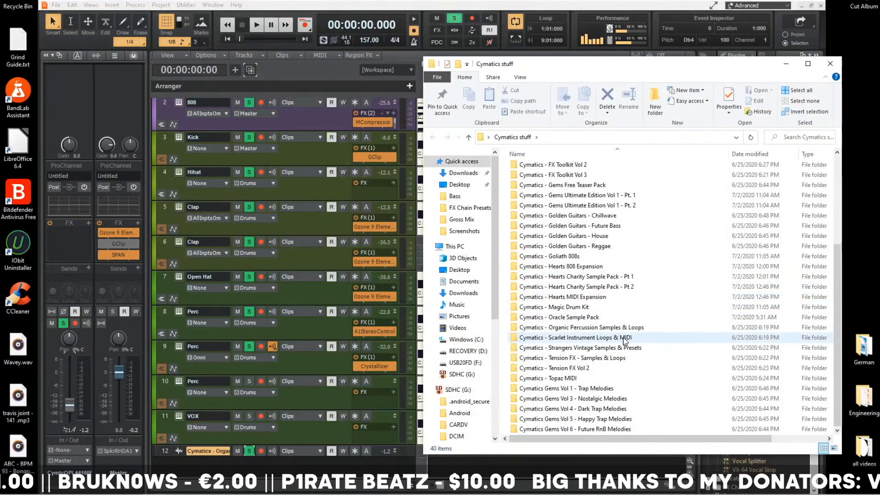
- Import Organic Percussion Loop 40 - 150 BPM.wav from the Loops folder onto a new track at bar 1 and start playback
{"action": "double_click", "coordinate": [623, 327]}
{"action": "double_click", "coordinate": [576, 170]}
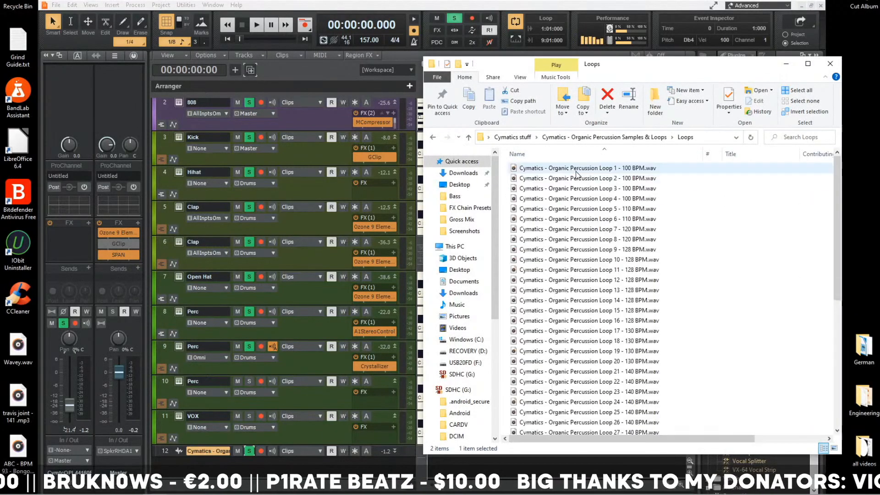
{"action": "scroll", "coordinate": [556, 319], "scroll_direction": "down", "scroll_amount": 7}
{"action": "left_click_drag", "start_coordinate": [633, 328], "coordinate": [321, 464]}
{"action": "double_click", "coordinate": [463, 4]}
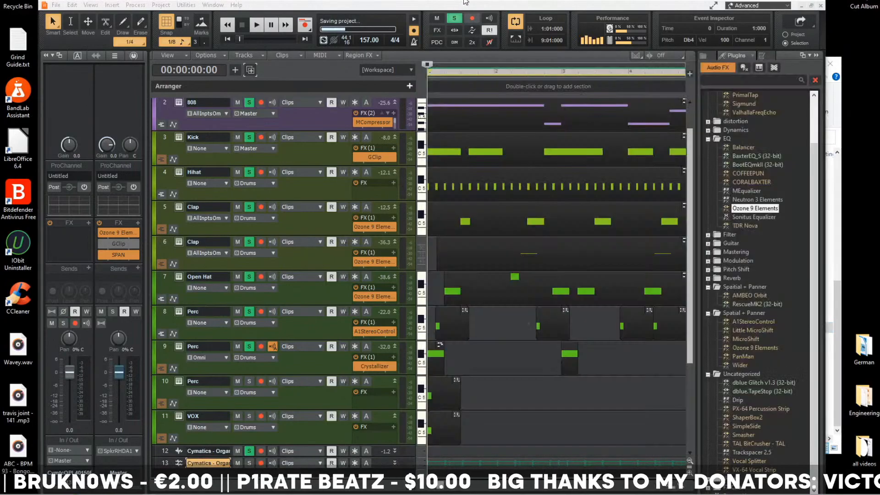
{"action": "key", "text": "space"}
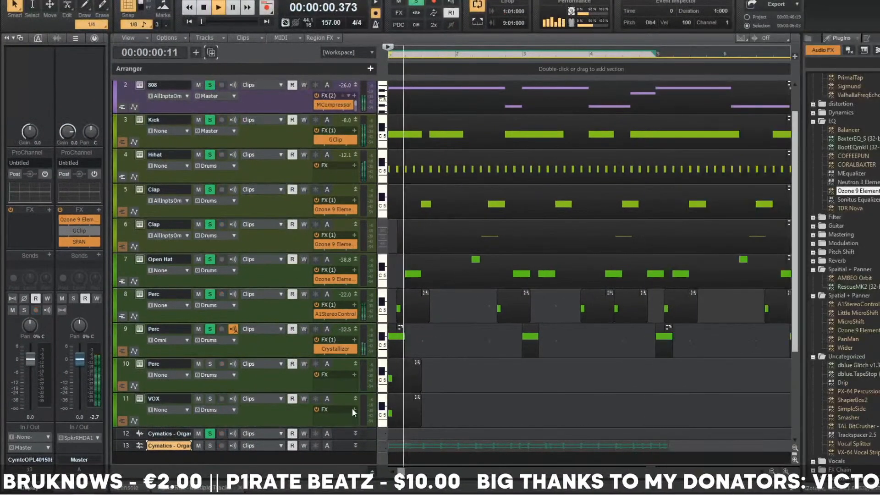
- Solo the new percussion loop on track 13, stretch its clip to end at bar 5, and restart playback
{"action": "left_click", "coordinate": [210, 445]}
{"action": "key", "text": "space"}
{"action": "key", "text": "space"}
{"action": "scroll", "coordinate": [551, 363], "scroll_direction": "down", "scroll_amount": 3}
{"action": "left_click", "coordinate": [635, 312]}
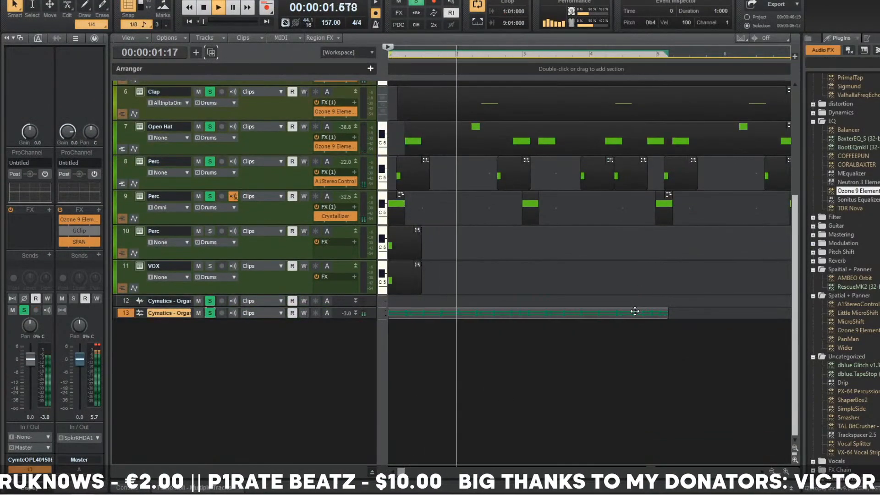
{"action": "key", "text": "space"}
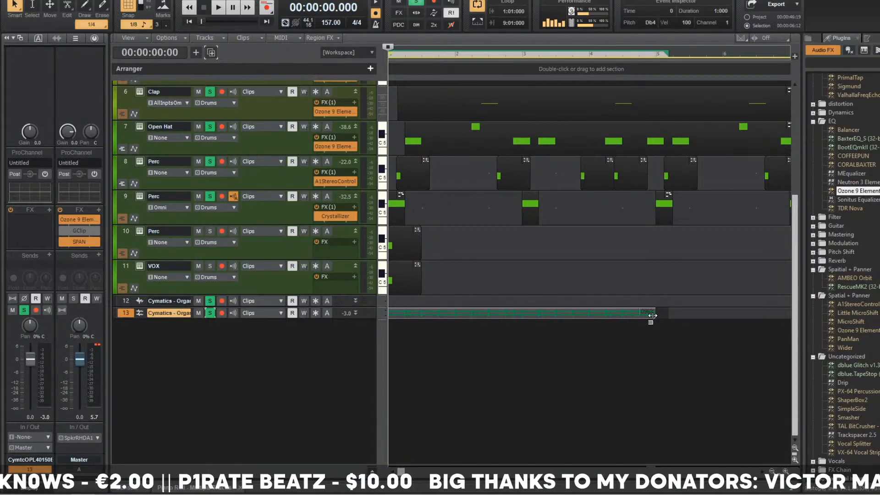
{"action": "key", "text": "space"}
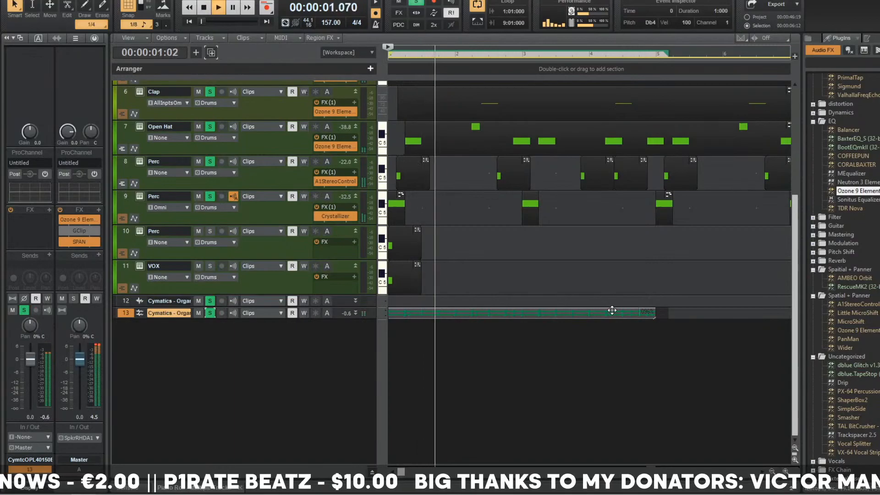
- Lower the track 13 percussion loop's volume to about -13.6 dB and replay the beat from the start
{"action": "scroll", "coordinate": [612, 310], "scroll_direction": "down", "scroll_amount": 1}
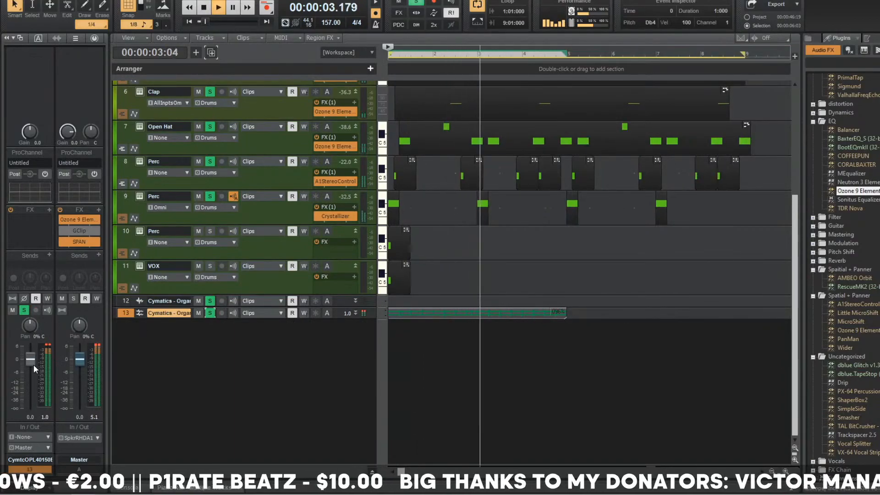
{"action": "left_click_drag", "start_coordinate": [33, 363], "coordinate": [31, 385]}
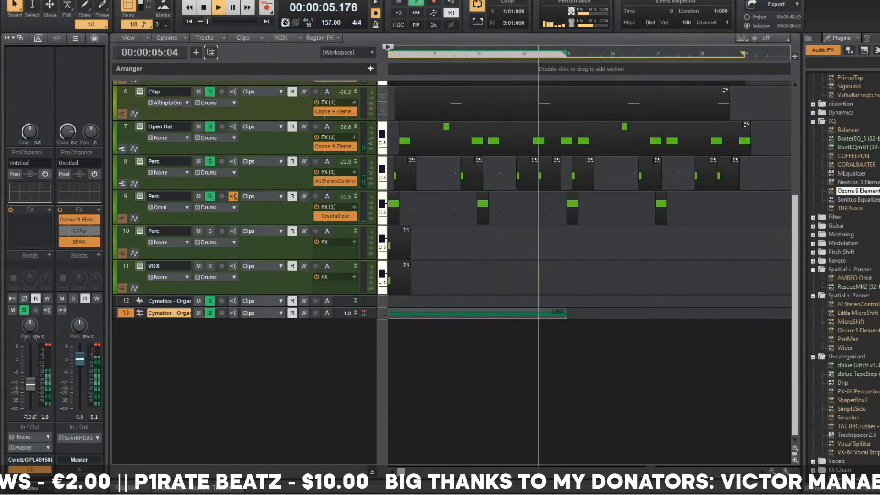
{"action": "key", "text": "space"}
{"action": "key", "text": "space"}
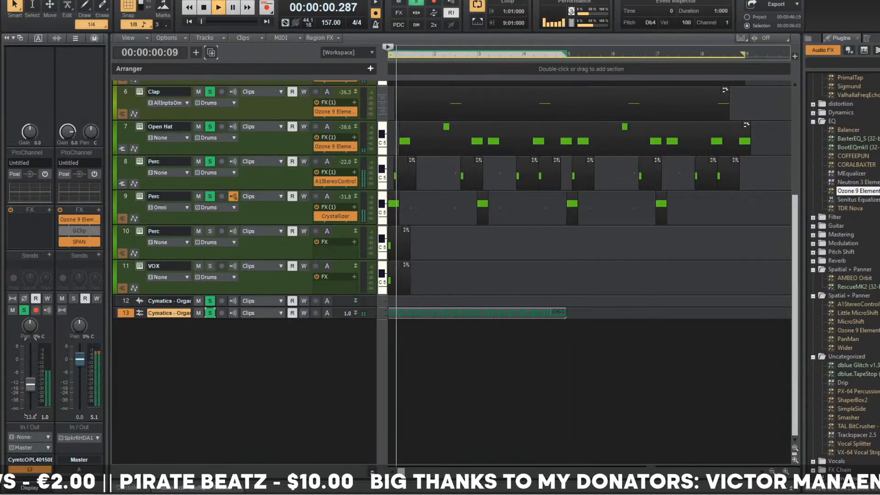
{"action": "key", "text": "w"}
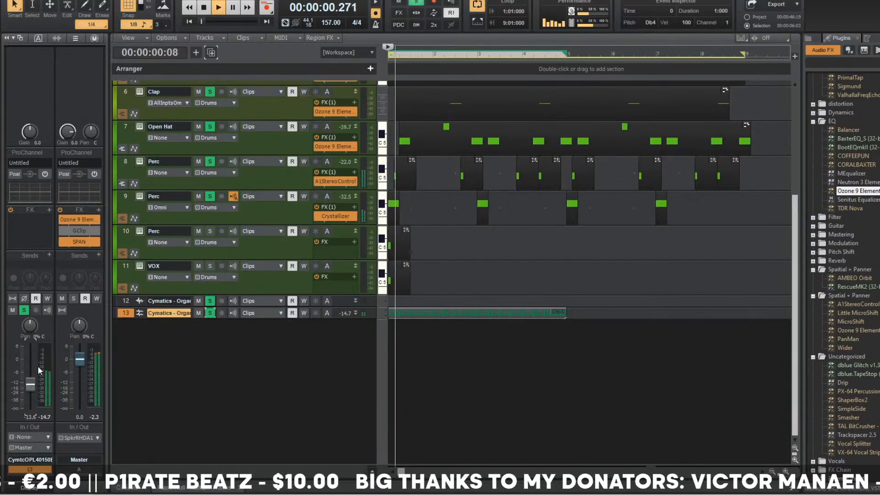
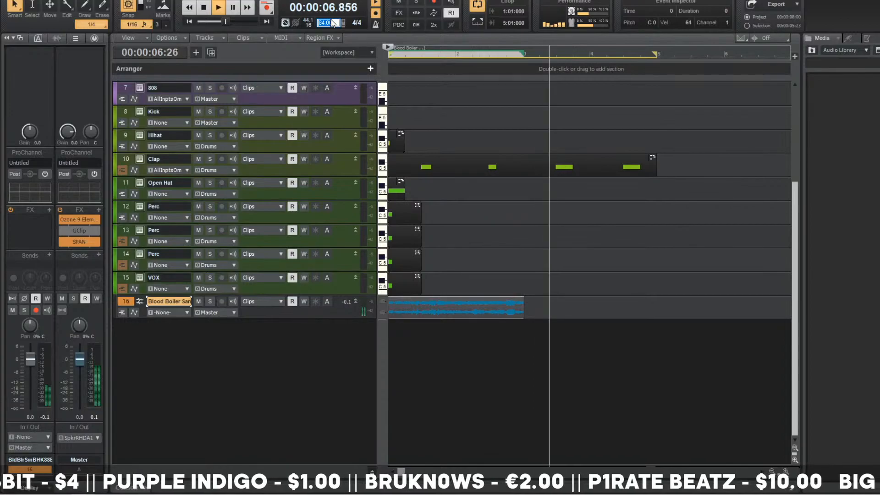
- Set the project tempo to 83 BPM and play the sample loop from the start
{"action": "type", "text": "83"}
{"action": "key", "text": "Return"}
{"action": "left_click", "coordinate": [615, 184]}
{"action": "type", "text": "w"}
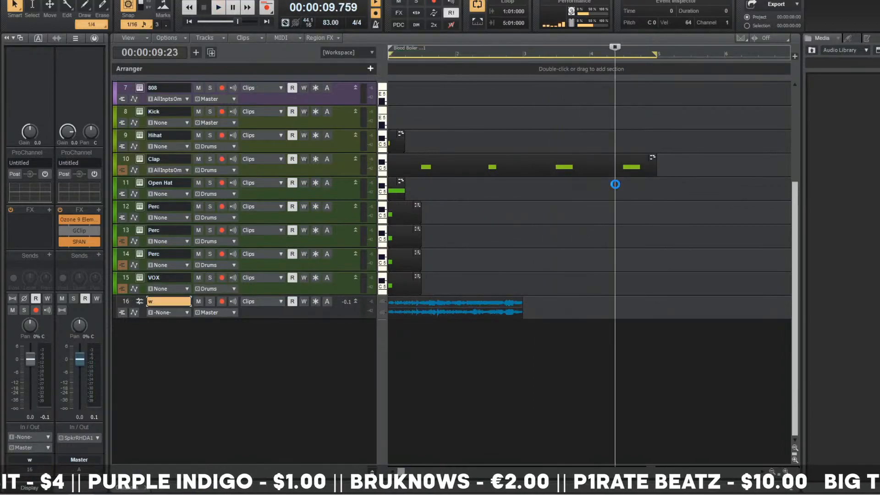
{"action": "type", "text": "w"}
{"action": "key", "text": "space"}
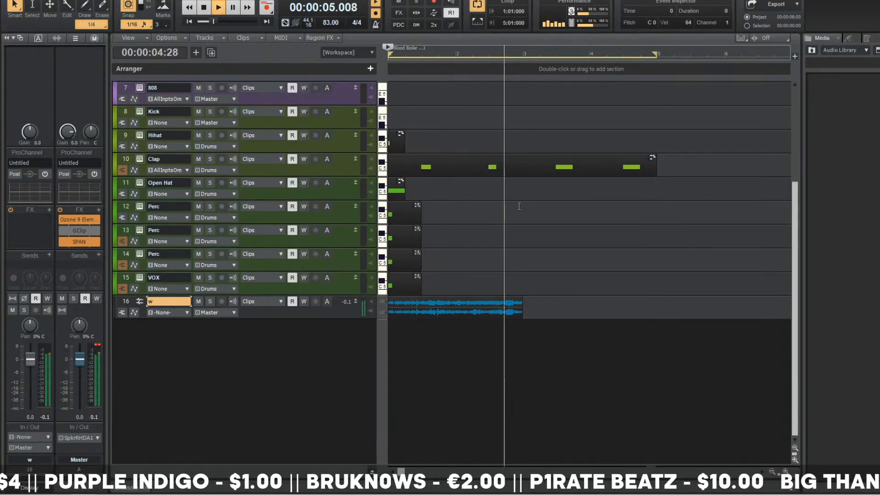
{"action": "key", "text": "space"}
- Duplicate the audio clip on track 16 directly after the original and play the result
{"action": "left_click", "coordinate": [452, 298]}
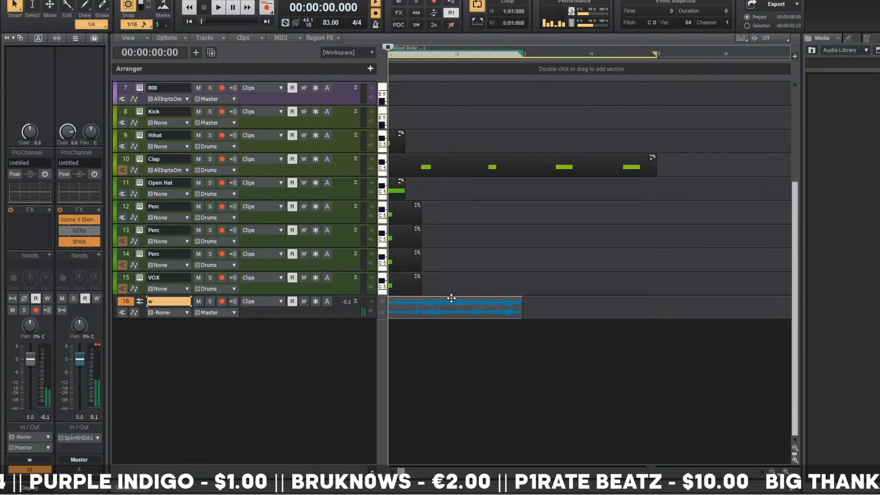
{"action": "key", "text": "ctrl+d"}
{"action": "scroll", "coordinate": [535, 238], "scroll_direction": "up", "scroll_amount": 3}
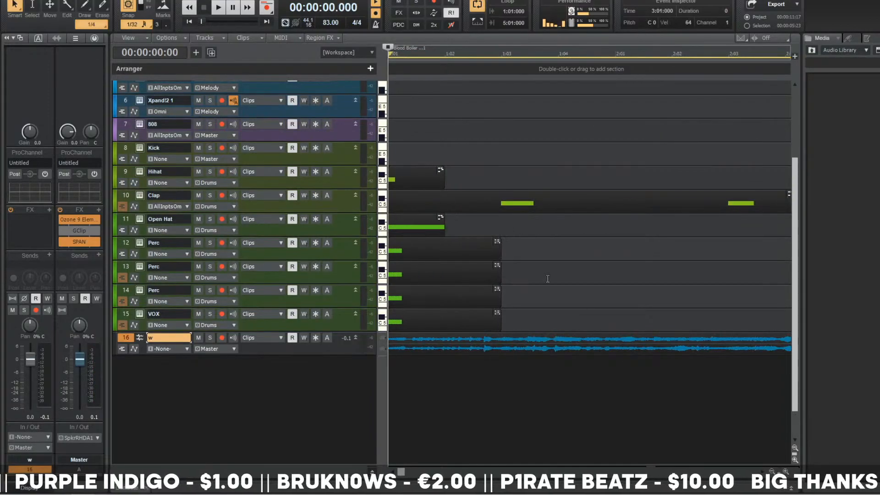
{"action": "scroll", "coordinate": [548, 279], "scroll_direction": "down", "scroll_amount": 4}
{"action": "key", "text": "space"}
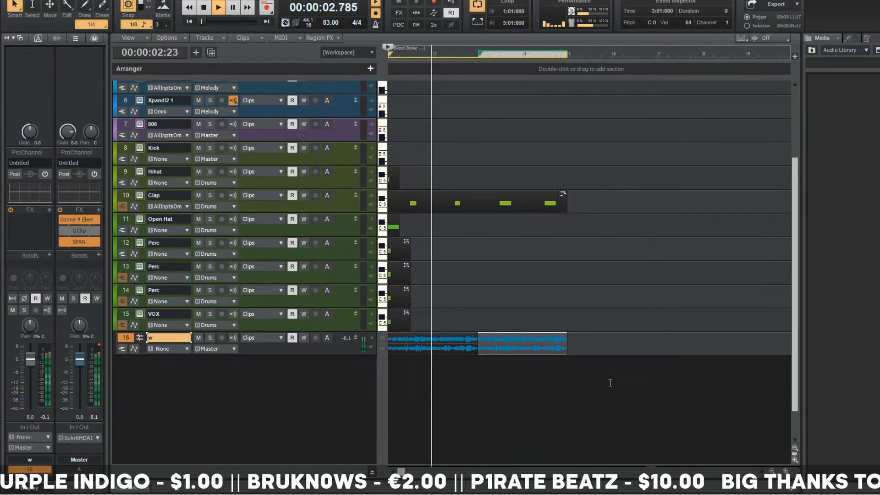
{"action": "key", "text": "space"}
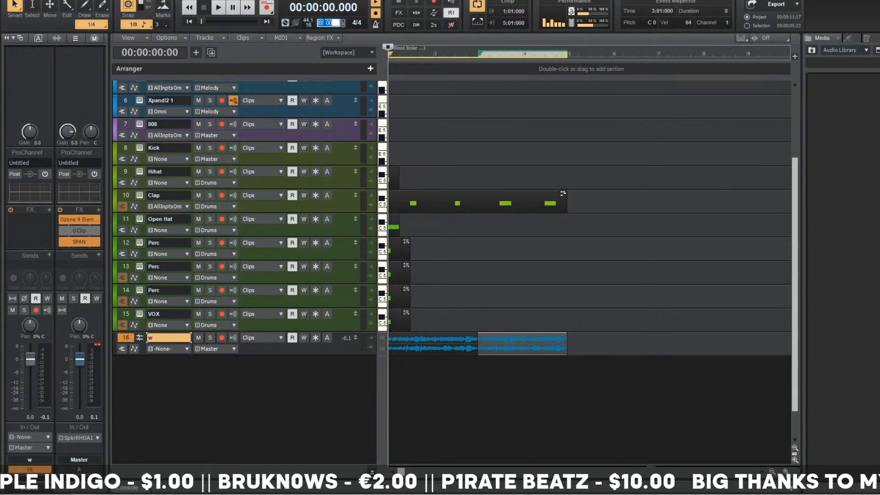
- Try a project tempo of 88 BPM and audition the sample at that speed
{"action": "key", "text": "Return"}
{"action": "key", "text": "space"}
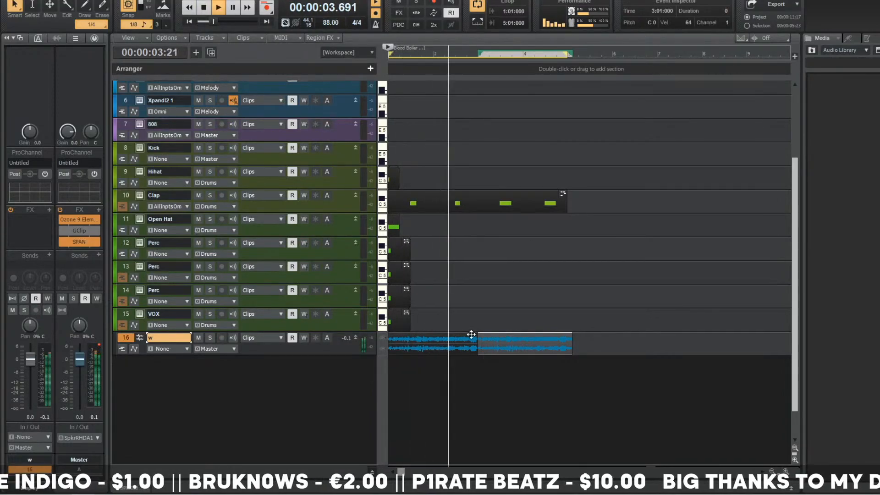
{"action": "scroll", "coordinate": [476, 335], "scroll_direction": "up", "scroll_amount": 4}
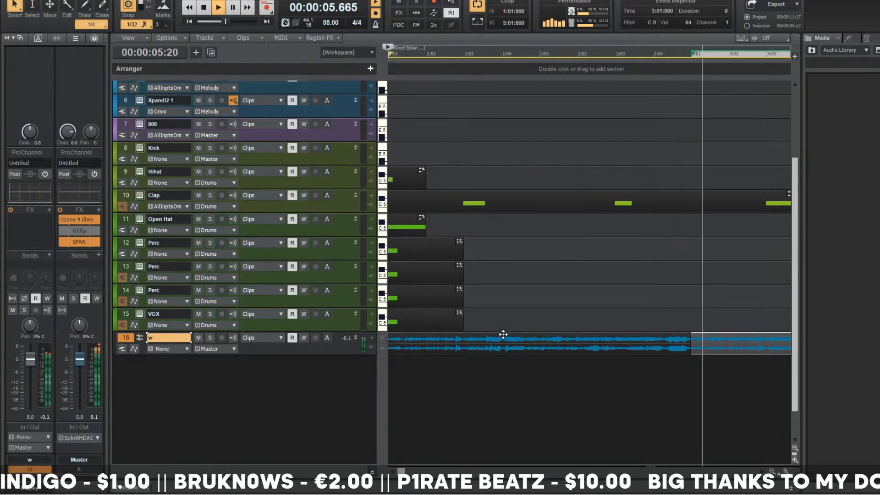
{"action": "key", "text": "space"}
{"action": "scroll", "coordinate": [503, 335], "scroll_direction": "down", "scroll_amount": 3}
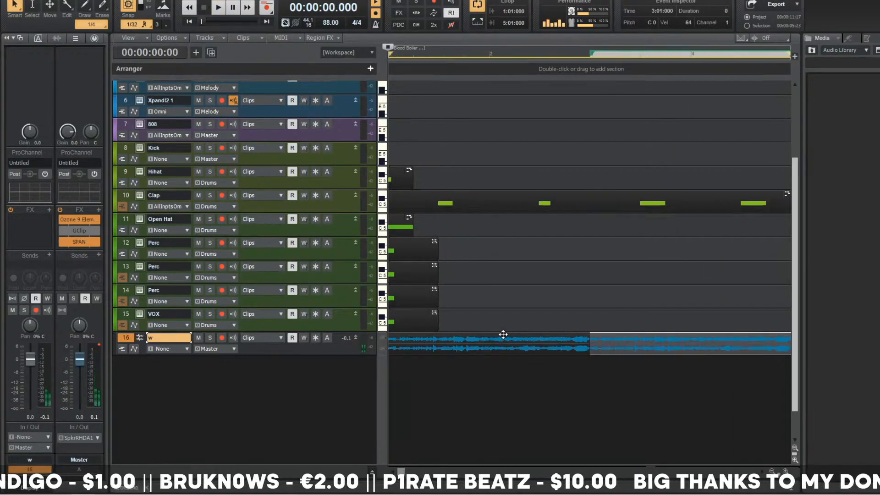
{"action": "key", "text": "space"}
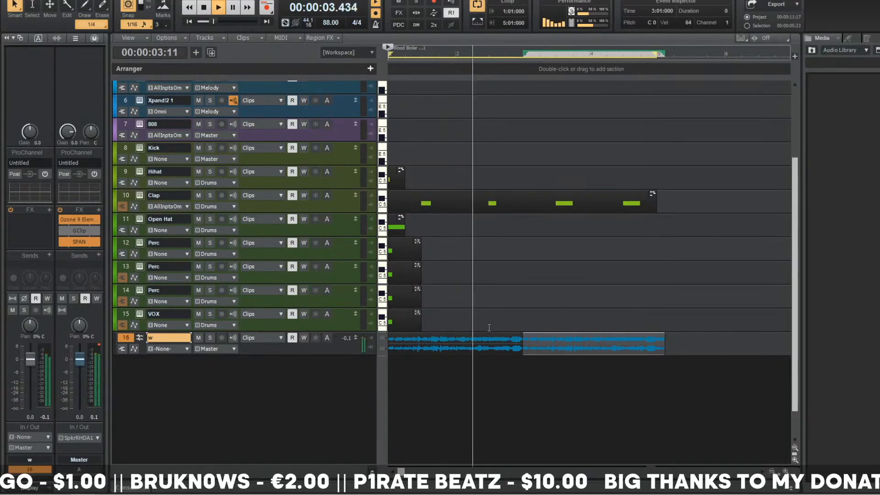
{"action": "key", "text": "space"}
- Try a project tempo of 84 BPM and play both sample clips
{"action": "double_click", "coordinate": [335, 21]}
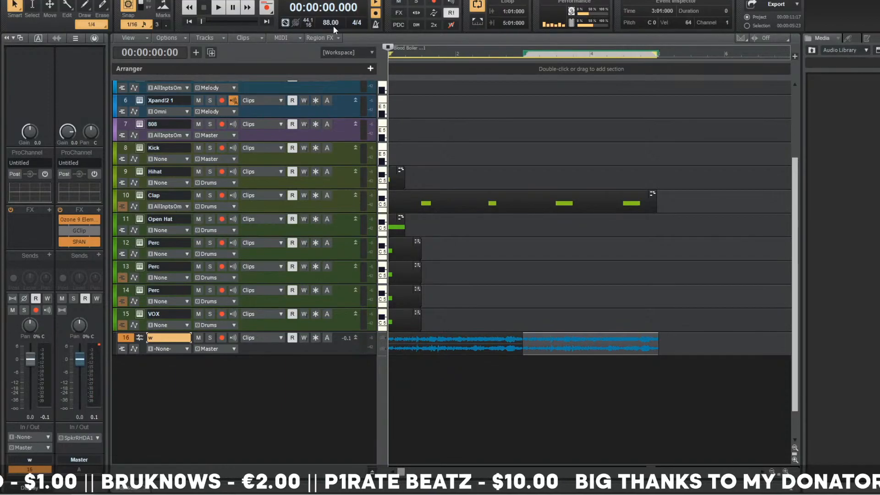
{"action": "type", "text": "84"}
{"action": "key", "text": "Return"}
{"action": "key", "text": "space"}
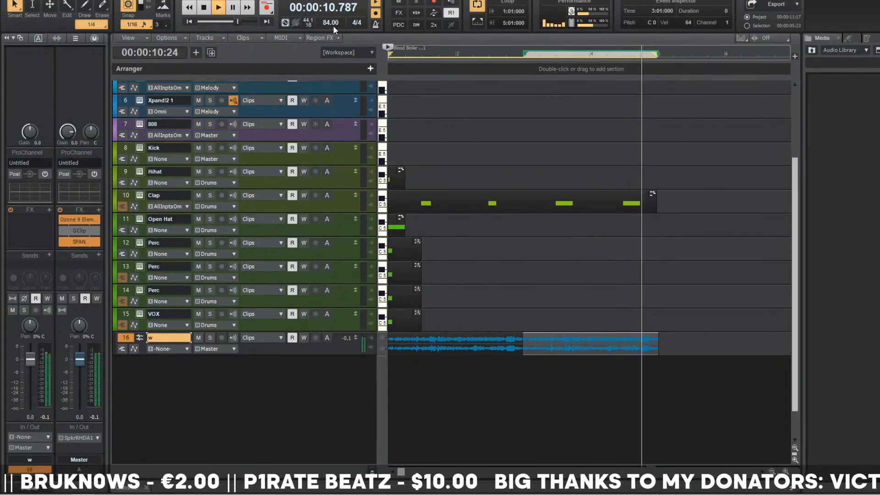
{"action": "key", "text": "space"}
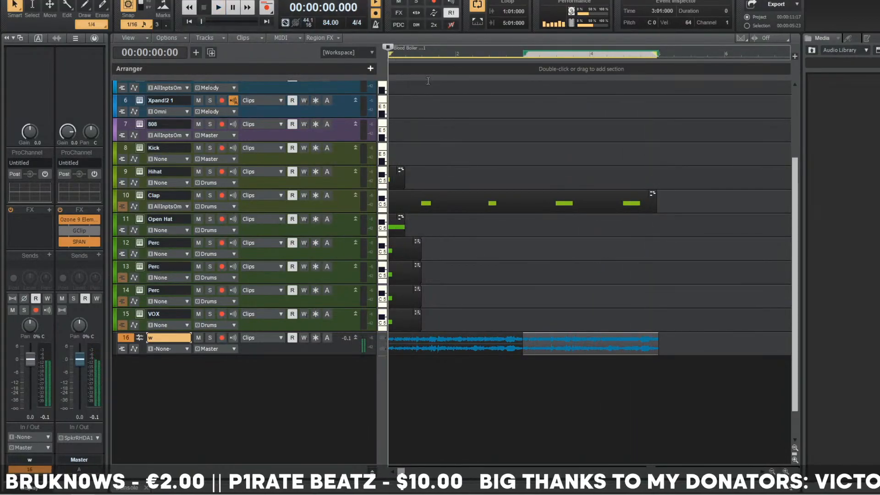
{"action": "key", "text": "space"}
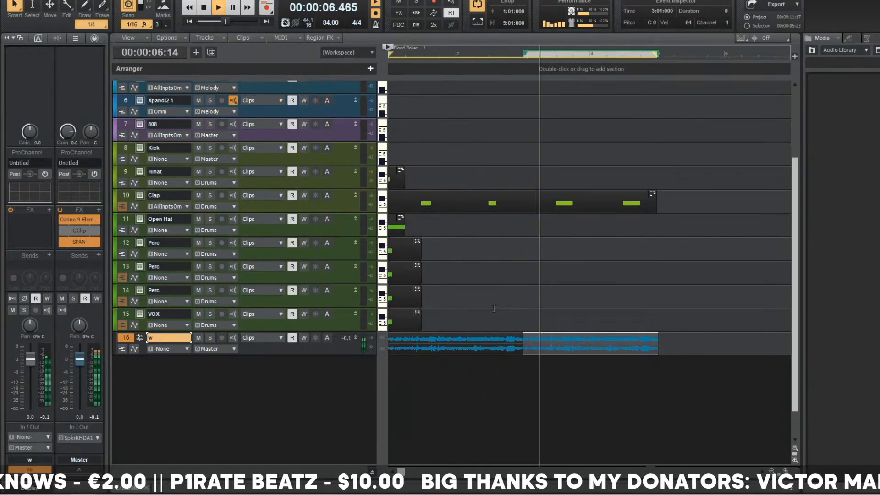
- Set the tempo back to 83 BPM and briefly play the loop with all tracks in view
{"action": "key", "text": "space"}
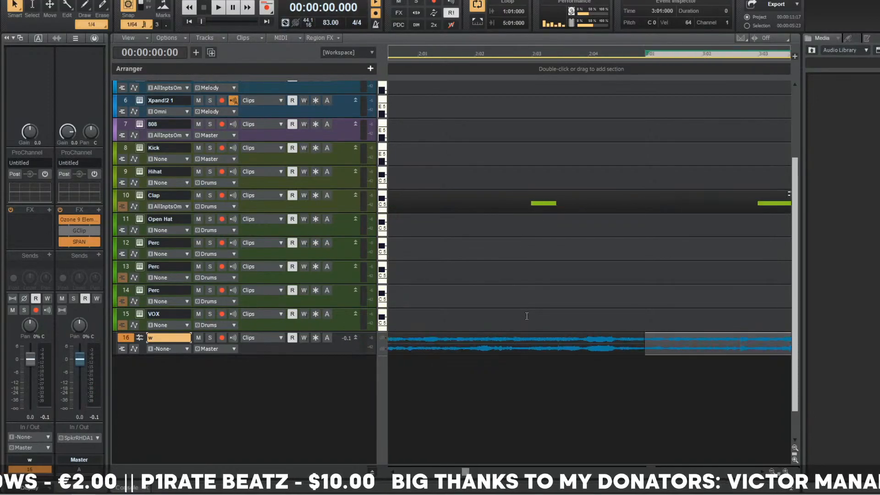
{"action": "scroll", "coordinate": [203, 158], "scroll_direction": "up", "scroll_amount": 4}
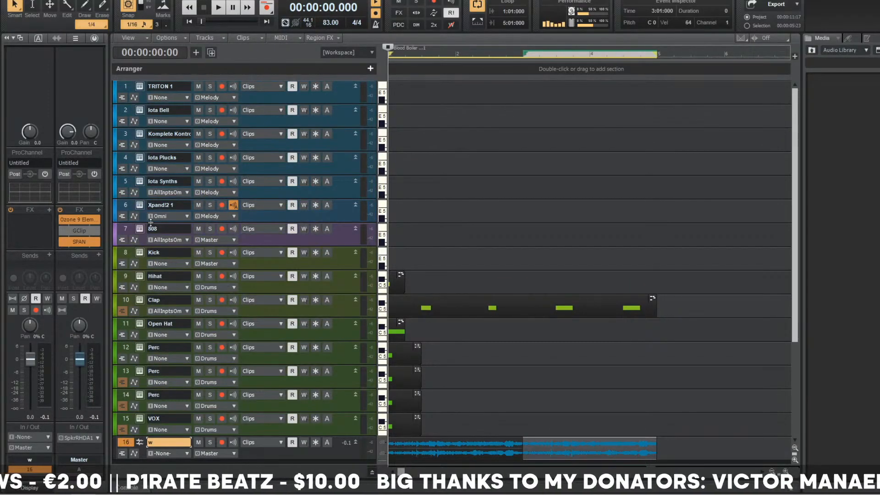
{"action": "key", "text": "space"}
{"action": "key", "text": "space"}
- Open the 808 track in the Piano Roll, add a one-beat F7 note at the start of bar 1, and play it
{"action": "key", "text": "d"}
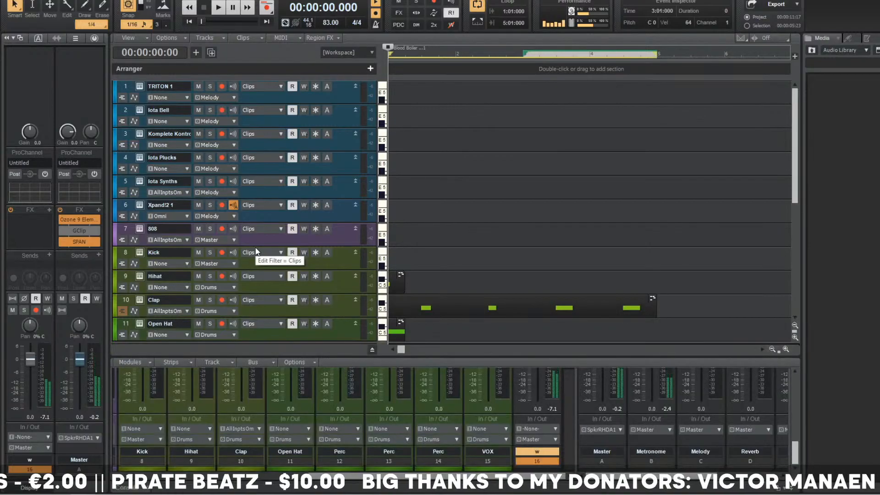
{"action": "key", "text": "alt+3"}
{"action": "left_click", "coordinate": [757, 120]}
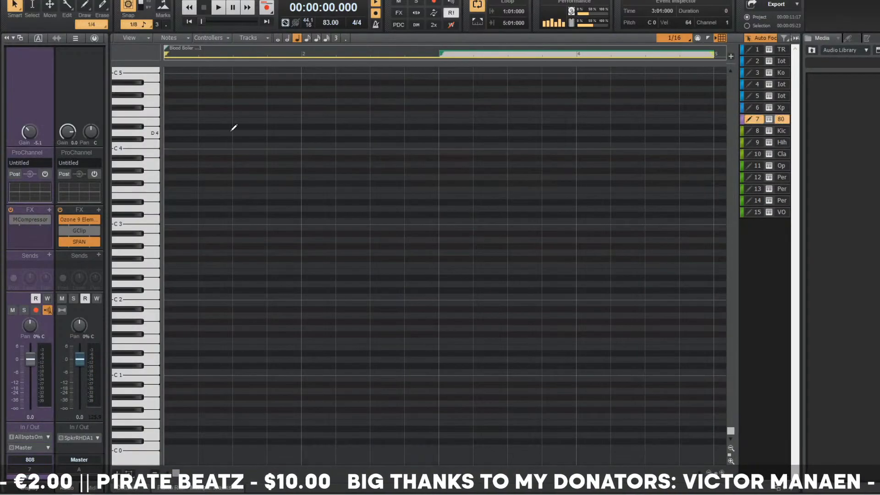
{"action": "scroll", "coordinate": [183, 136], "scroll_direction": "up", "scroll_amount": 2}
{"action": "scroll", "coordinate": [186, 134], "scroll_direction": "down", "scroll_amount": 1}
{"action": "scroll", "coordinate": [188, 131], "scroll_direction": "up", "scroll_amount": 4}
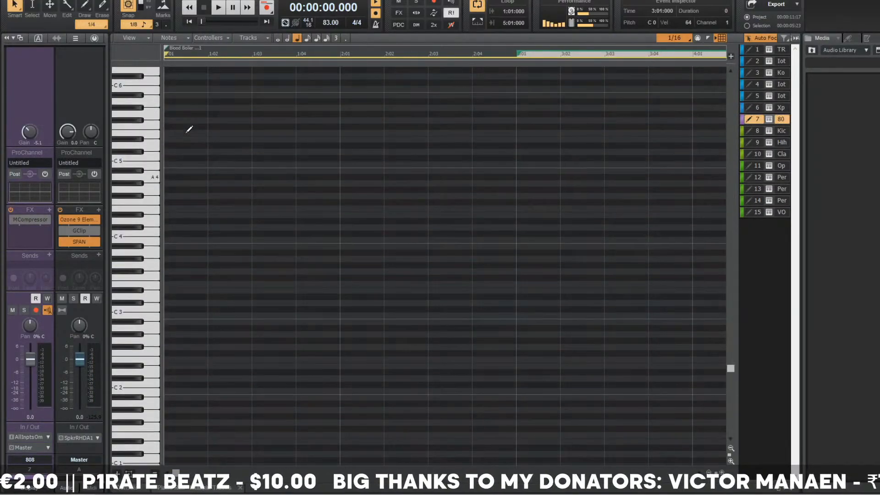
{"action": "scroll", "coordinate": [200, 124], "scroll_direction": "up", "scroll_amount": 2}
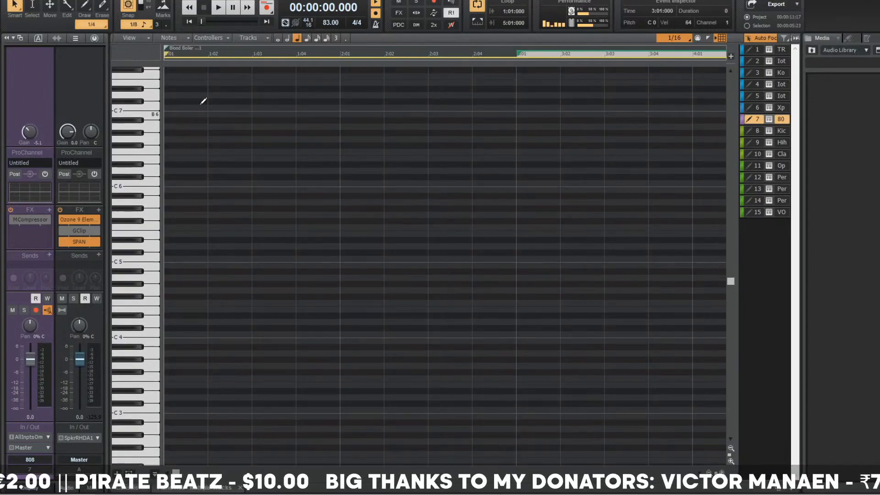
{"action": "left_click", "coordinate": [168, 82]}
{"action": "left_click_drag", "start_coordinate": [191, 85], "coordinate": [187, 80]}
{"action": "key", "text": "space"}
- Add a second one-beat F7 note between beats 2 and 3 of bar 1 and audition its timing
{"action": "scroll", "coordinate": [198, 109], "scroll_direction": "up", "scroll_amount": 2}
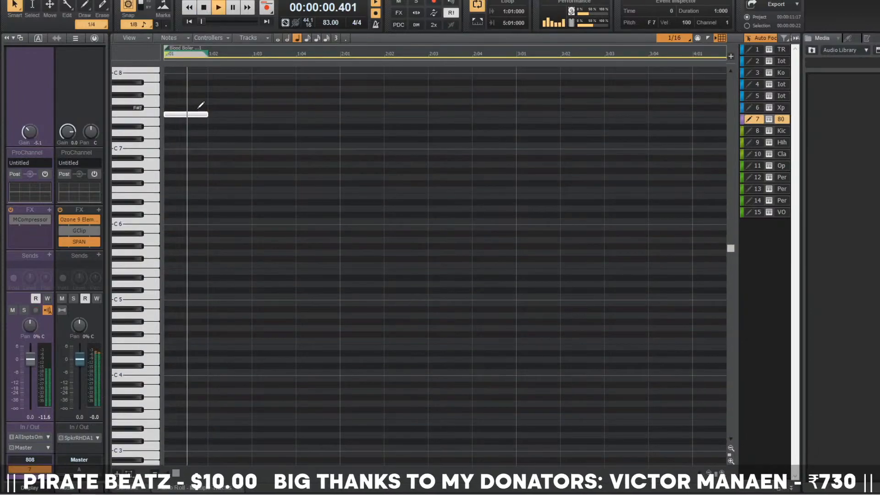
{"action": "left_click", "coordinate": [232, 115]}
{"action": "key", "text": "space"}
{"action": "key", "text": "space"}
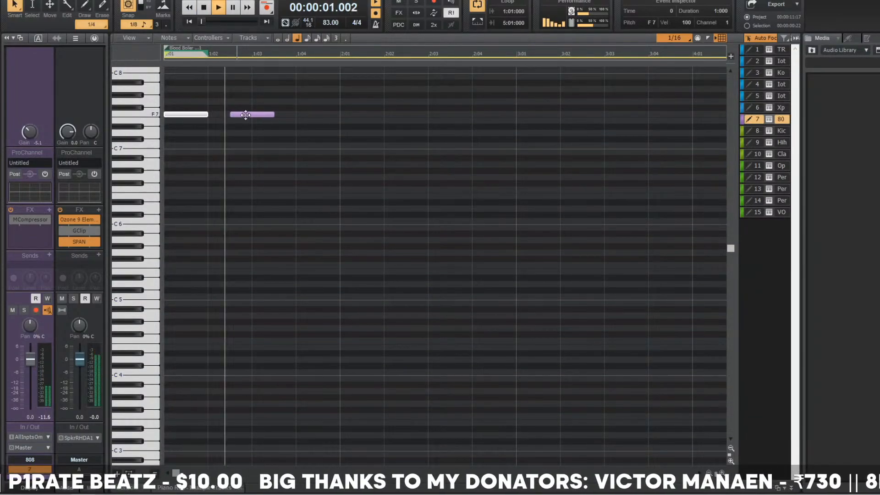
- Shorten the first F7 note to 720 ticks, move the second F7 note directly behind it, and audition the rhythm
{"action": "key", "text": "space"}
{"action": "left_click_drag", "start_coordinate": [248, 115], "coordinate": [197, 115]}
{"action": "key", "text": "space"}
{"action": "left_click", "coordinate": [214, 114]}
{"action": "key", "text": "space"}
{"action": "key", "text": "space"}
{"action": "left_click", "coordinate": [204, 115]}
{"action": "key", "text": "space"}
- Split the second F7 note 720 ticks in and extend its second part to 1200 ticks
{"action": "key", "text": "space"}
{"action": "left_click", "coordinate": [286, 106]}
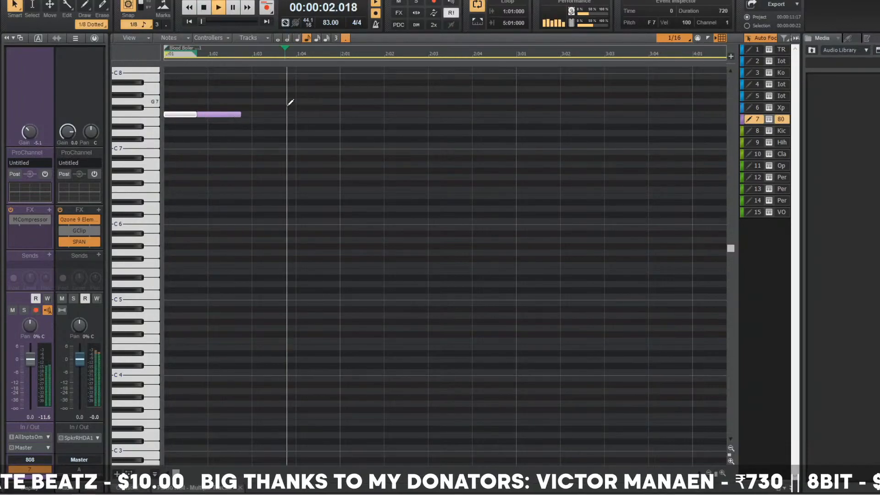
{"action": "scroll", "coordinate": [286, 106], "scroll_direction": "up", "scroll_amount": 2}
{"action": "key", "text": "space"}
{"action": "key", "text": "w"}
{"action": "key", "text": "space"}
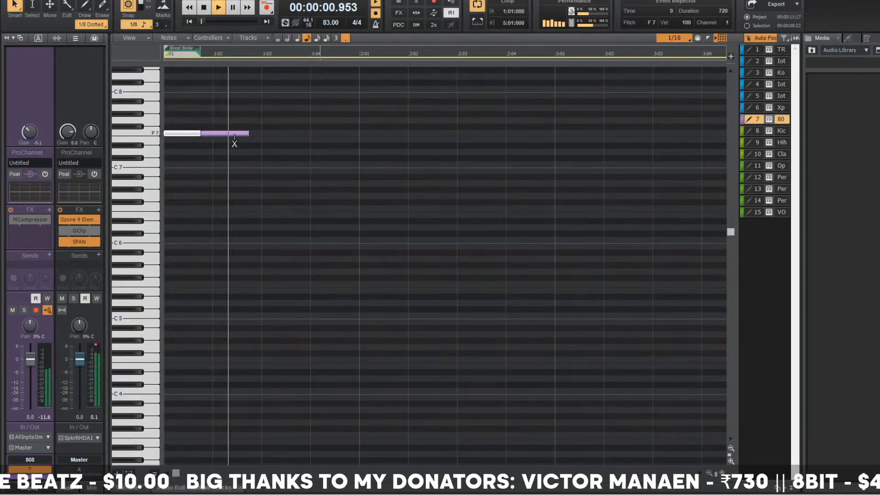
{"action": "key", "text": "space"}
- Add a C7 note 1:240 long at beat 4 of bar 1 and play the bass line
{"action": "key", "text": "space"}
{"action": "left_click_drag", "start_coordinate": [248, 134], "coordinate": [299, 134]}
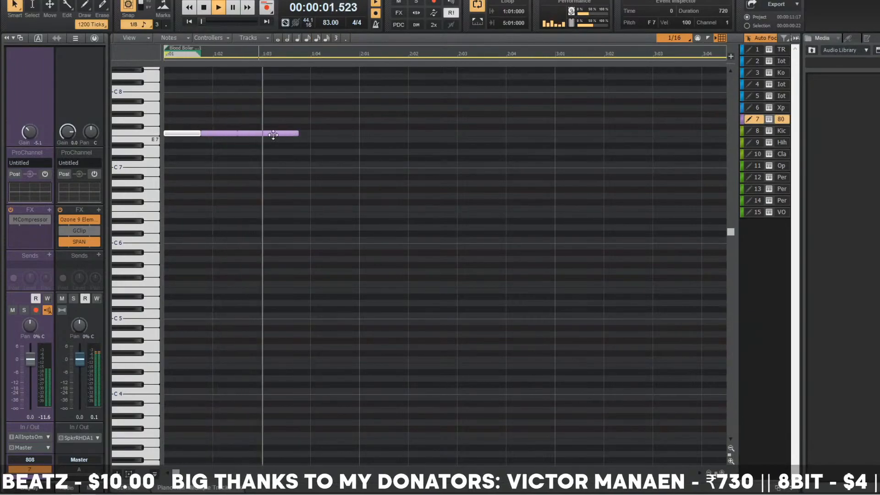
{"action": "left_click", "coordinate": [329, 153]}
{"action": "key", "text": "space"}
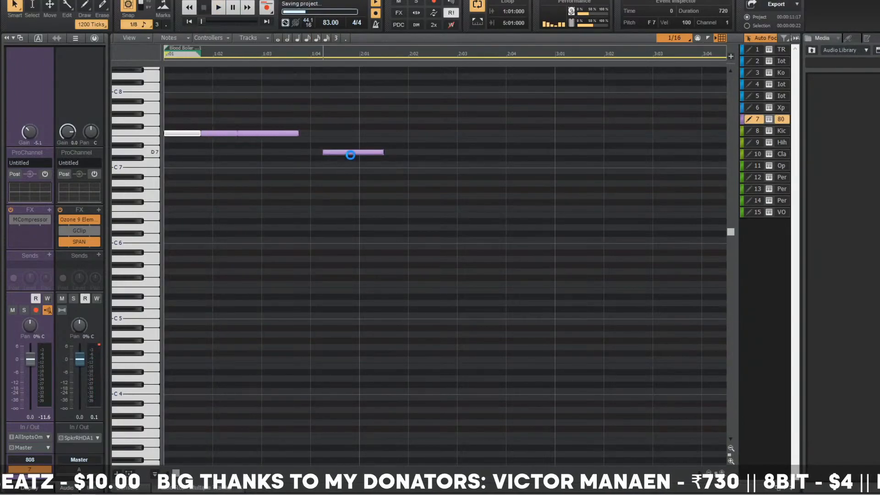
{"action": "left_click_drag", "start_coordinate": [351, 154], "coordinate": [342, 166]}
{"action": "key", "text": "space"}
- Reduce the system volume and lower the sample track's fader to about -6.4 dB while the loop plays
{"action": "key", "text": "XF86AudioLowerVolume"}
{"action": "key", "text": "XF86AudioLowerVolume"}
{"action": "key", "text": "XF86AudioLowerVolume"}
{"action": "key", "text": "XF86AudioLowerVolume"}
{"action": "key", "text": "XF86AudioLowerVolume"}
{"action": "key", "text": "XF86AudioLowerVolume"}
{"action": "key", "text": "XF86AudioLowerVolume"}
{"action": "key", "text": "XF86AudioLowerVolume"}
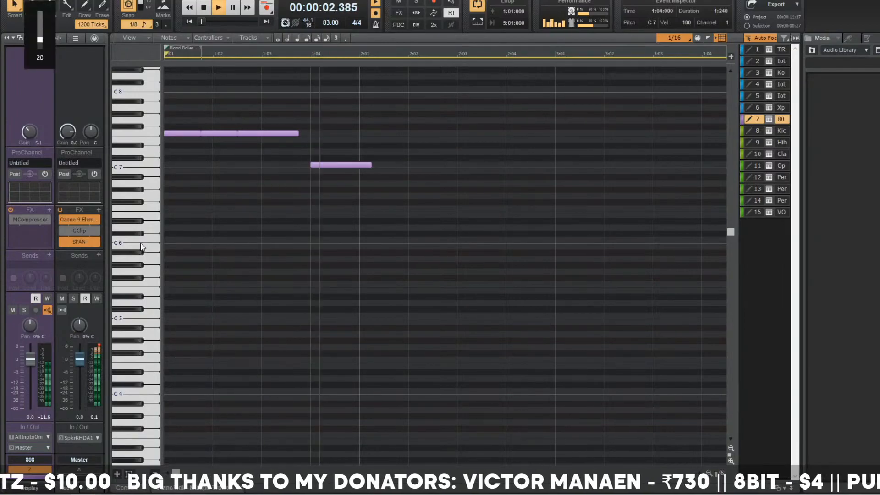
{"action": "key", "text": "d"}
{"action": "key", "text": "space"}
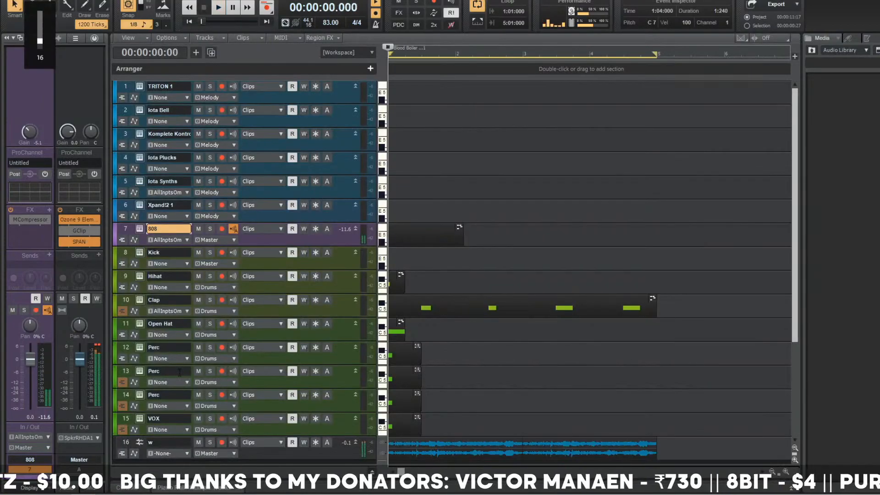
{"action": "left_click", "coordinate": [128, 442]}
{"action": "key", "text": "space"}
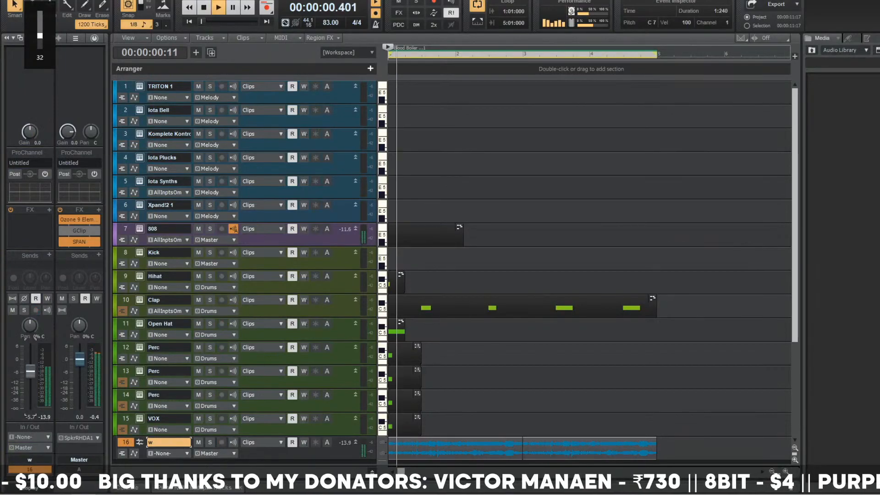
- Split the 808's C7 note after an eighth note and trim its second part to end at the start of bar 2
{"action": "key", "text": "d"}
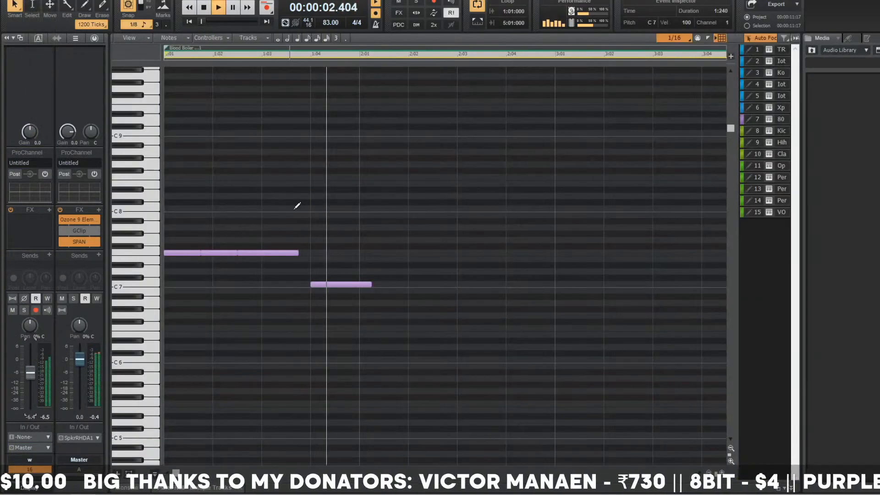
{"action": "key", "text": "space"}
{"action": "left_click", "coordinate": [338, 285]}
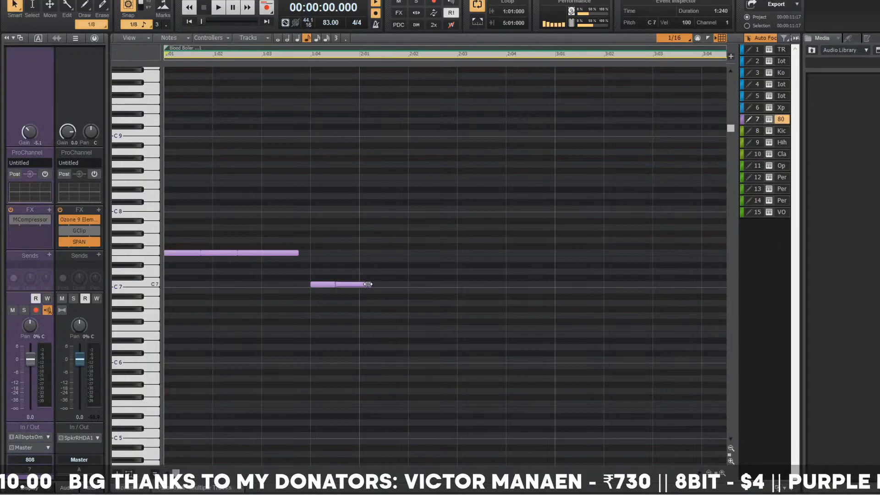
{"action": "left_click_drag", "start_coordinate": [370, 284], "coordinate": [359, 286]}
- Extend the last F7 note to beat 4 of bar 1 and audition the transition to C7
{"action": "left_click", "coordinate": [365, 248]}
{"action": "mouse_move", "coordinate": [290, 251]}
{"action": "left_mouse_down"}
{"action": "mouse_move", "coordinate": [339, 253]}
{"action": "mouse_move", "coordinate": [312, 253]}
{"action": "left_mouse_up"}
{"action": "key", "text": "space"}
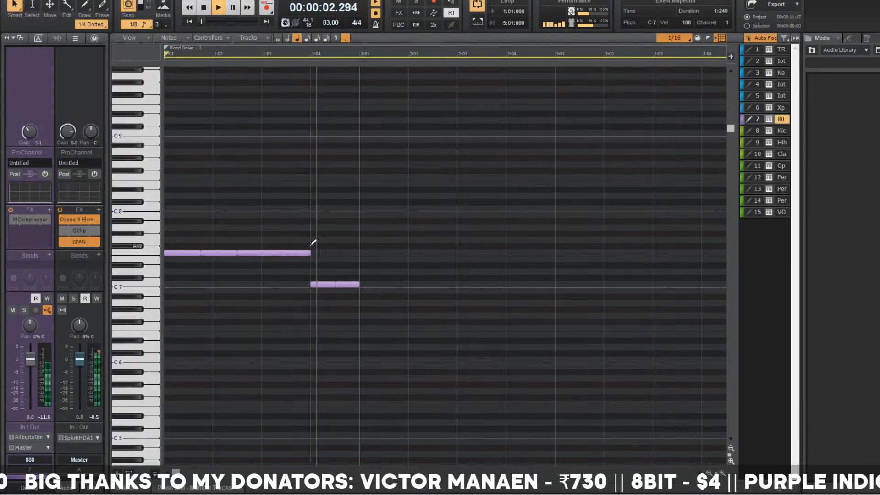
{"action": "key", "text": "space"}
{"action": "key", "text": "space"}
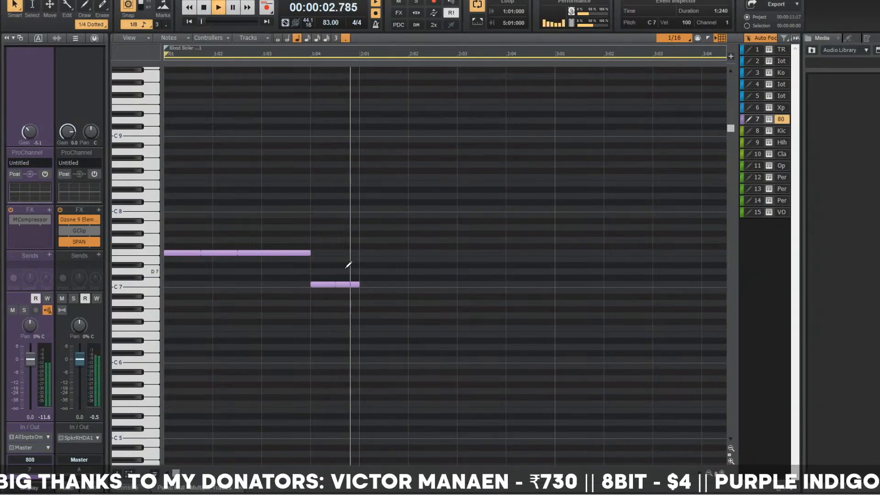
- Add a C7 note at the start of bar 2, extend it to bar 3, and split it 720 ticks in
{"action": "key", "text": "space"}
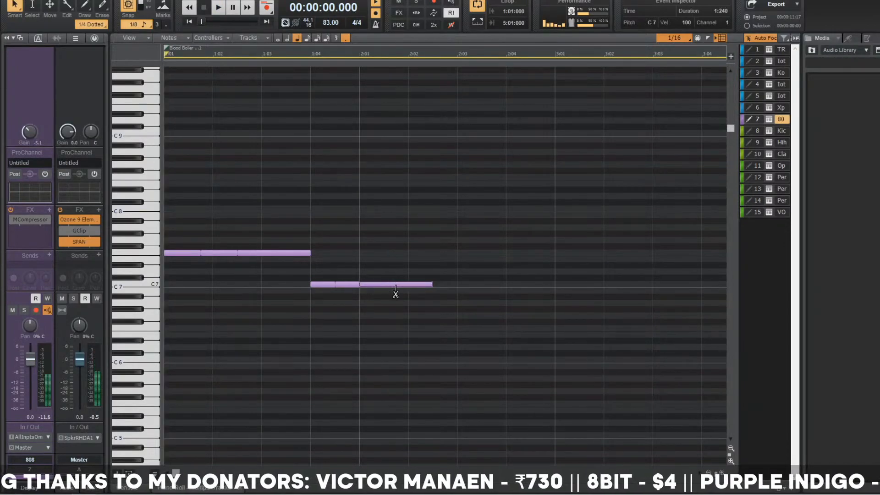
{"action": "left_click_drag", "start_coordinate": [433, 284], "coordinate": [550, 284]}
{"action": "left_click", "coordinate": [410, 286], "text": "alt"}
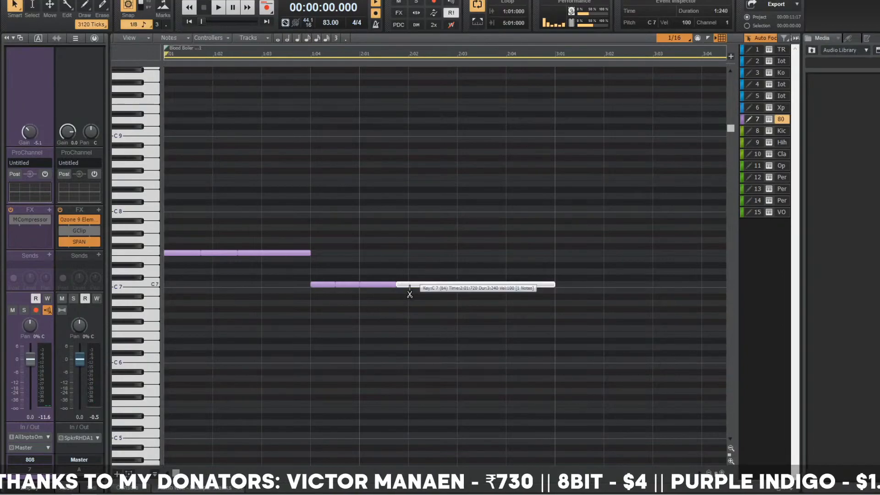
- Split the last C7 note at beats 2 and 3 of bar 2 and raise its final part to Db7
{"action": "left_click", "coordinate": [434, 285]}
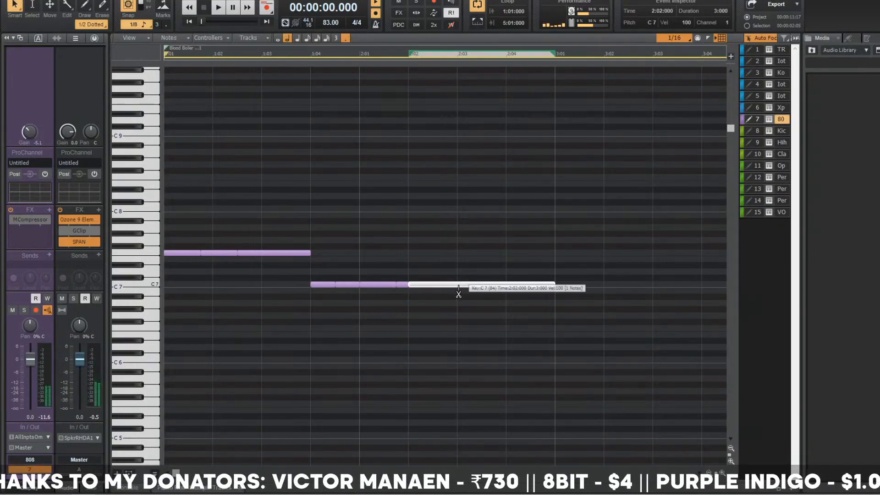
{"action": "left_click", "coordinate": [458, 288], "text": "alt"}
{"action": "mouse_move", "coordinate": [475, 286]}
{"action": "left_mouse_down"}
{"action": "mouse_move", "coordinate": [476, 265]}
{"action": "mouse_move", "coordinate": [477, 278]}
{"action": "left_mouse_up"}
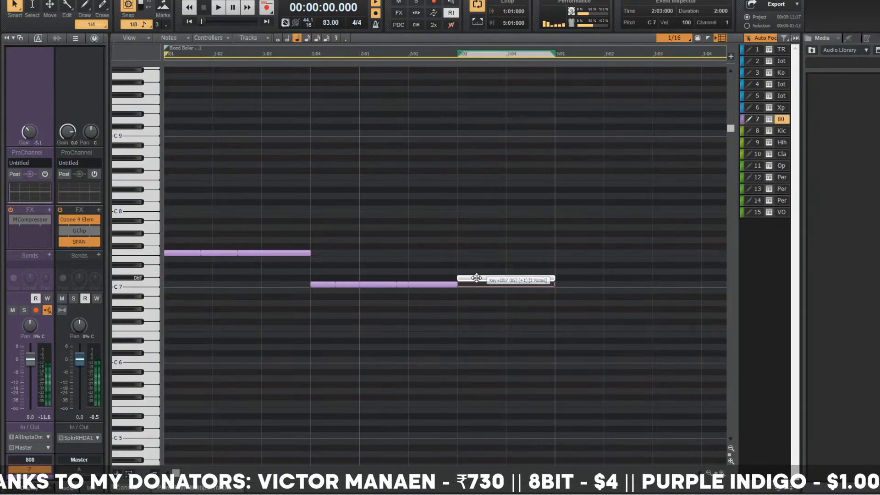
{"action": "key", "text": "space"}
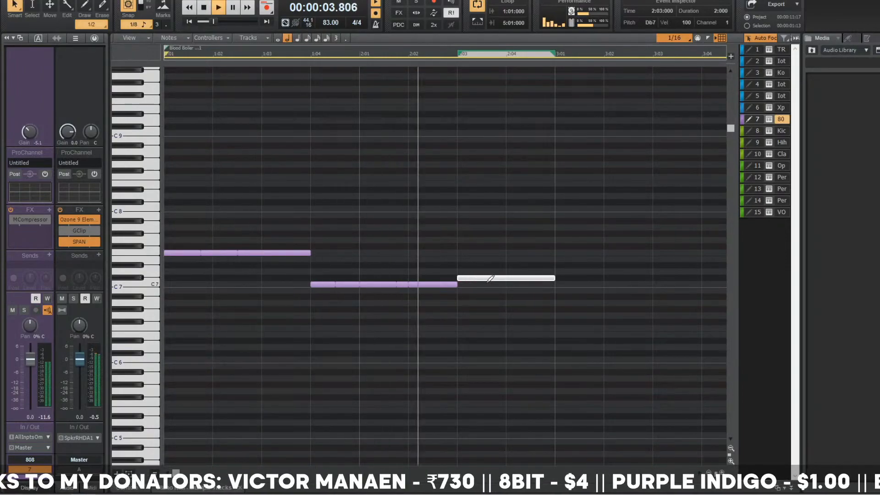
- Lengthen the C7 note at 2:01:720 to a dotted eighth and trim the following C7 so they meet at 2:02:480
{"action": "left_click", "coordinate": [406, 284]}
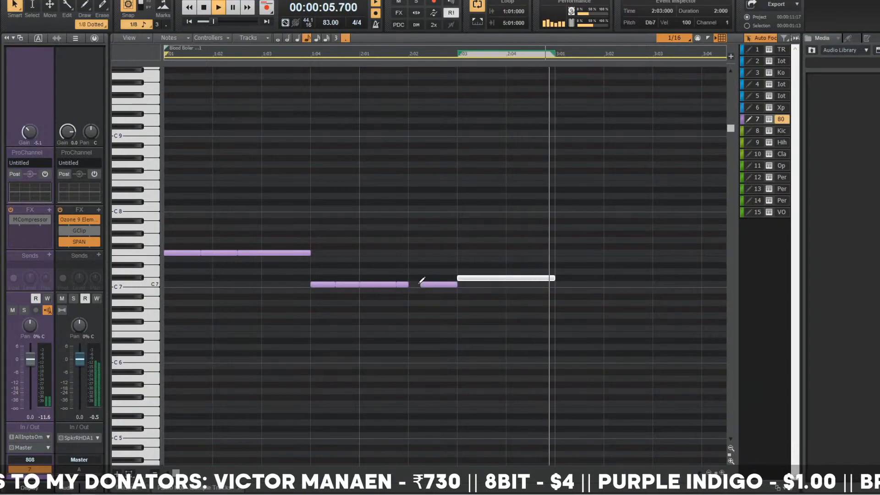
{"action": "left_click_drag", "start_coordinate": [408, 284], "coordinate": [420, 283]}
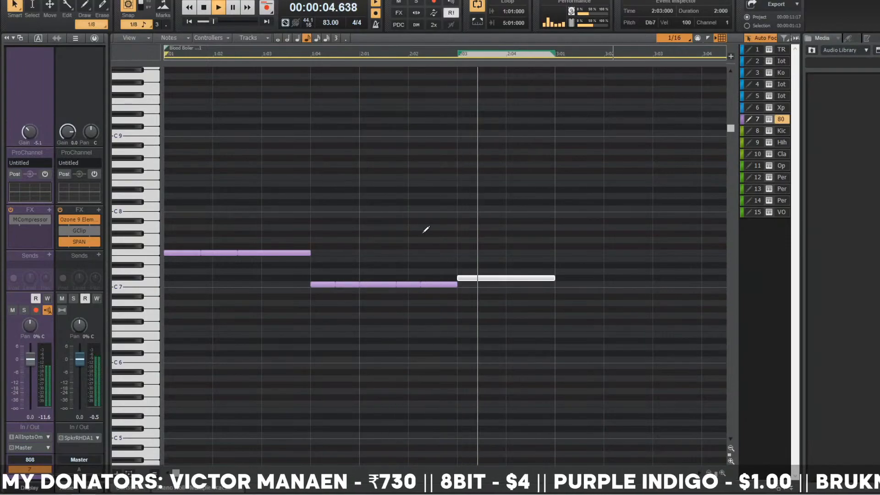
{"action": "key", "text": "space"}
{"action": "key", "text": "space"}
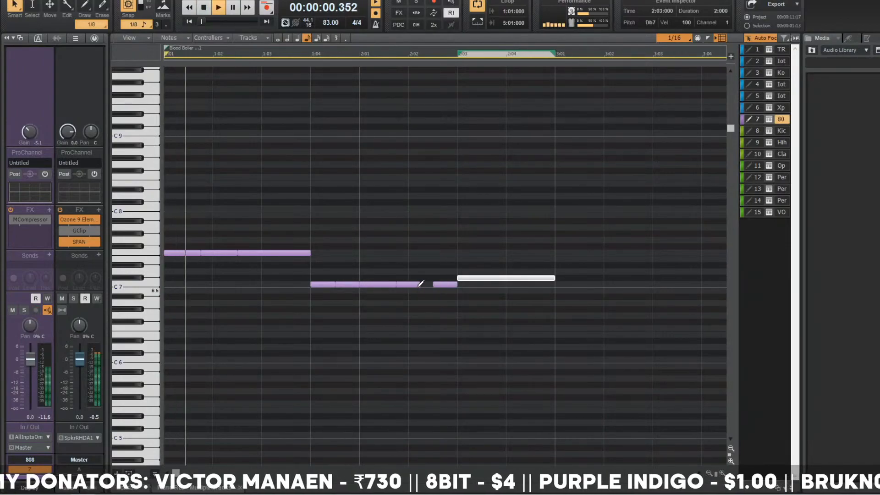
{"action": "left_click", "coordinate": [424, 288]}
{"action": "left_click", "coordinate": [423, 289]}
{"action": "left_click_drag", "start_coordinate": [419, 284], "coordinate": [434, 287]}
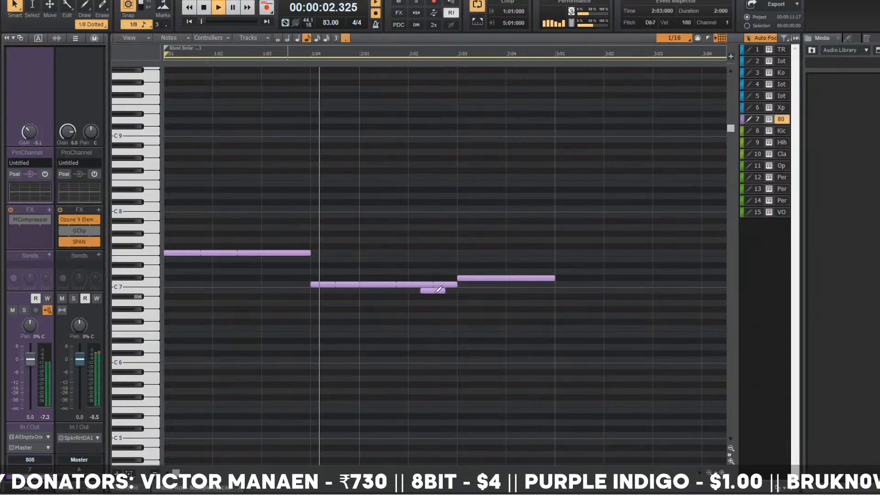
{"action": "right_click", "coordinate": [433, 289]}
{"action": "double_click", "coordinate": [434, 291]}
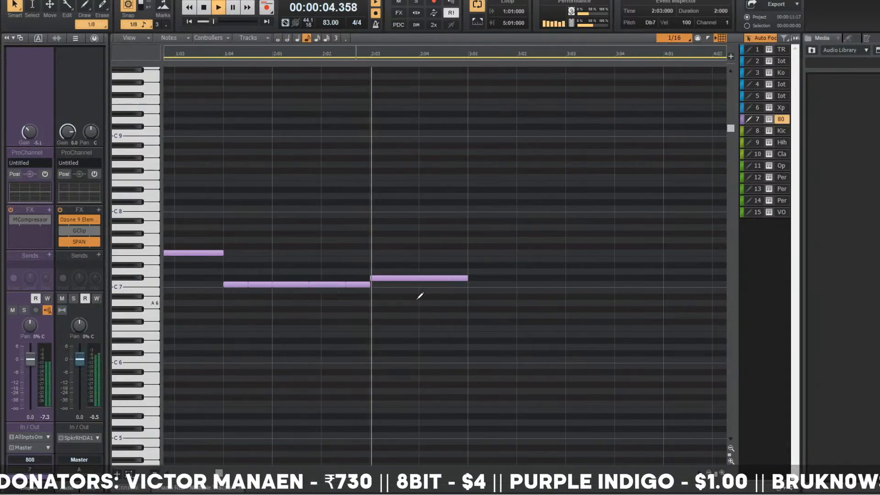
- Resize the Db7 note to run from 2:03:480 to 2:04:240, with C7 extended to meet it, and add a 720-tick E7 after it
{"action": "left_click_drag", "start_coordinate": [392, 281], "coordinate": [394, 284]}
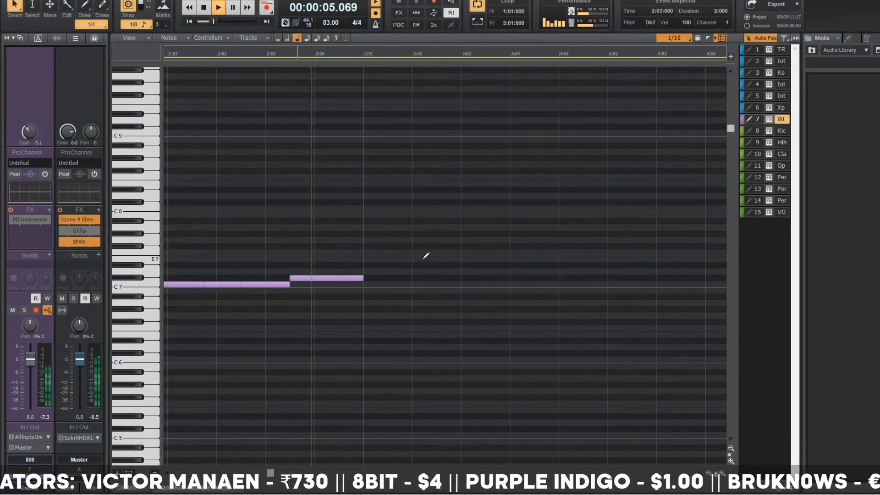
{"action": "left_click", "coordinate": [358, 258]}
{"action": "key", "text": "space"}
{"action": "mouse_move", "coordinate": [558, 259]}
{"action": "left_mouse_down"}
{"action": "mouse_move", "coordinate": [533, 259]}
{"action": "mouse_move", "coordinate": [518, 278]}
{"action": "mouse_move", "coordinate": [553, 259]}
{"action": "left_mouse_up"}
{"action": "key", "text": "space"}
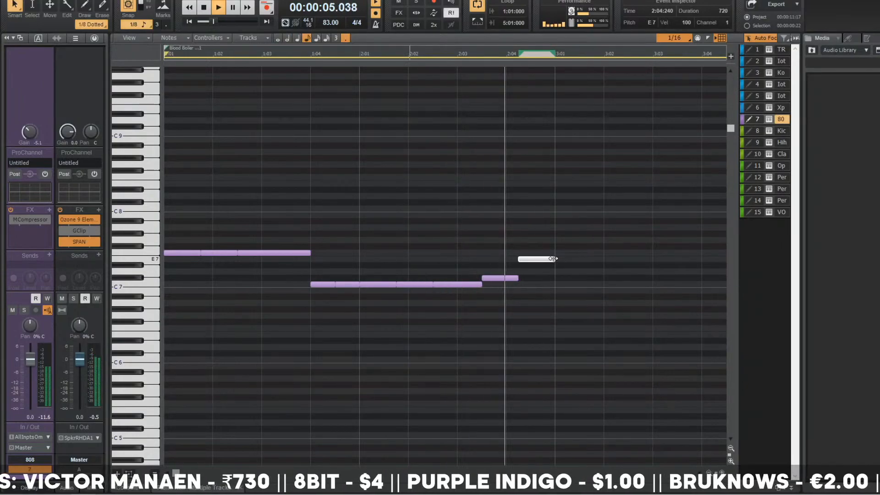
{"action": "key", "text": "space"}
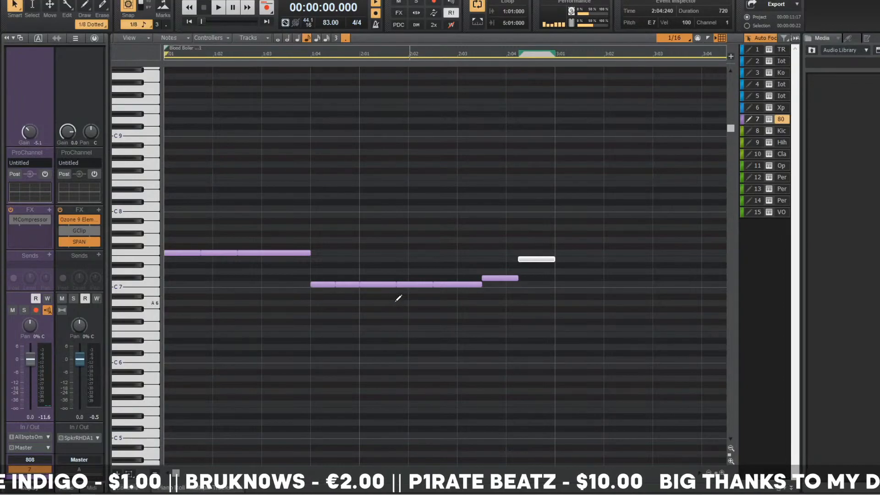
- Deselect the notes and play back the two-bar 808 pattern from the start
{"action": "left_click", "coordinate": [521, 203]}
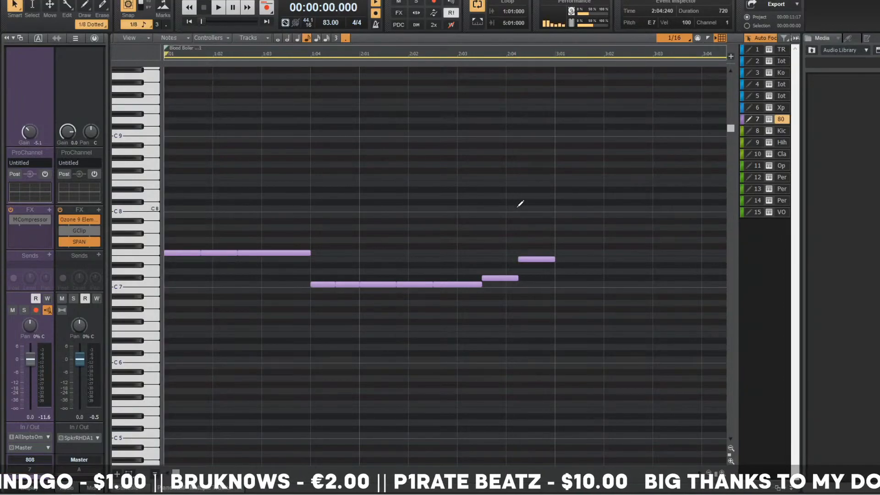
{"action": "scroll", "coordinate": [361, 288], "scroll_direction": "down", "scroll_amount": 1}
{"action": "key", "text": "space"}
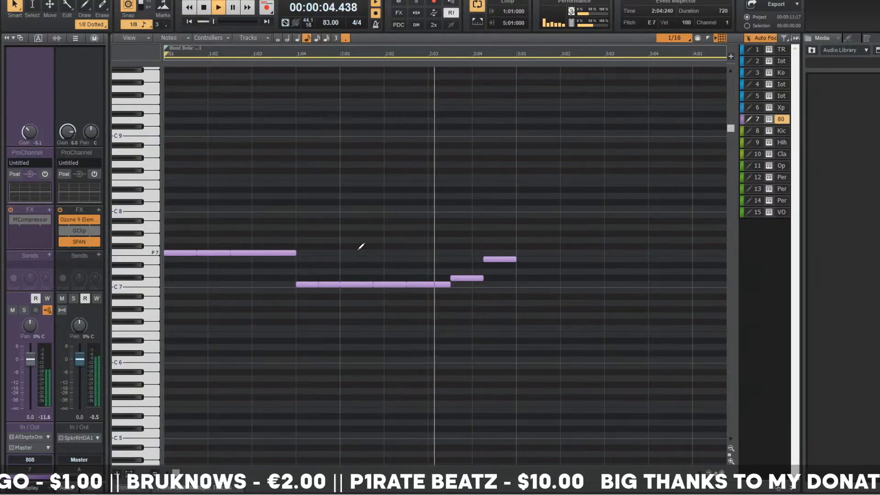
{"action": "key", "text": "space"}
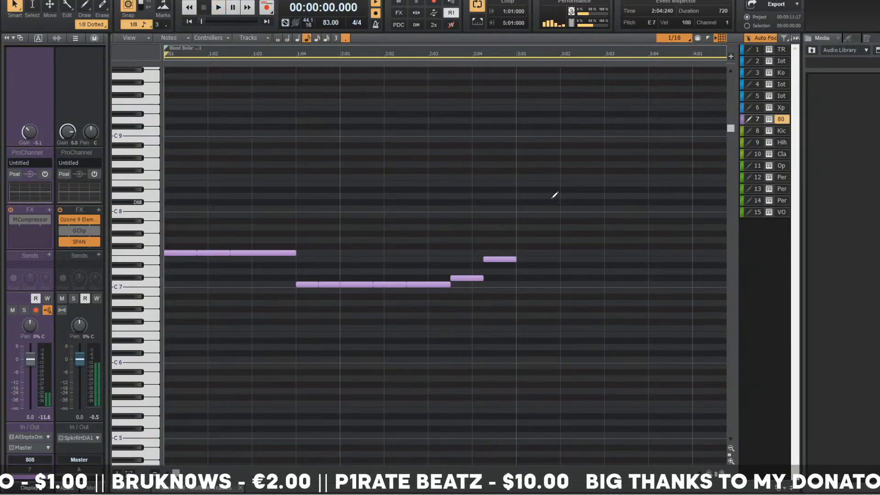
- Duplicate the whole two-bar 808 pattern and place the copy at the start of bar 3
{"action": "left_click_drag", "start_coordinate": [546, 200], "coordinate": [69, 398]}
{"action": "key", "text": "ctrl+d"}
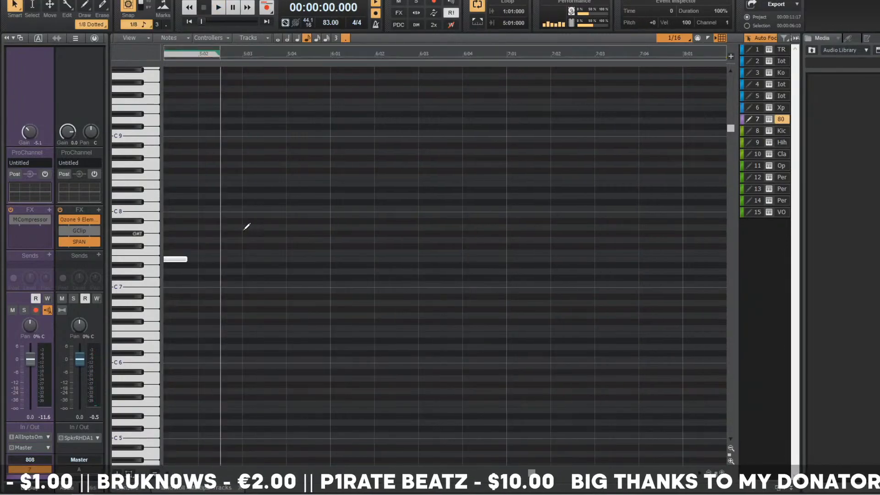
{"action": "key", "text": "w"}
{"action": "left_click_drag", "start_coordinate": [569, 253], "coordinate": [534, 255]}
{"action": "scroll", "coordinate": [534, 257], "scroll_direction": "down", "scroll_amount": 1}
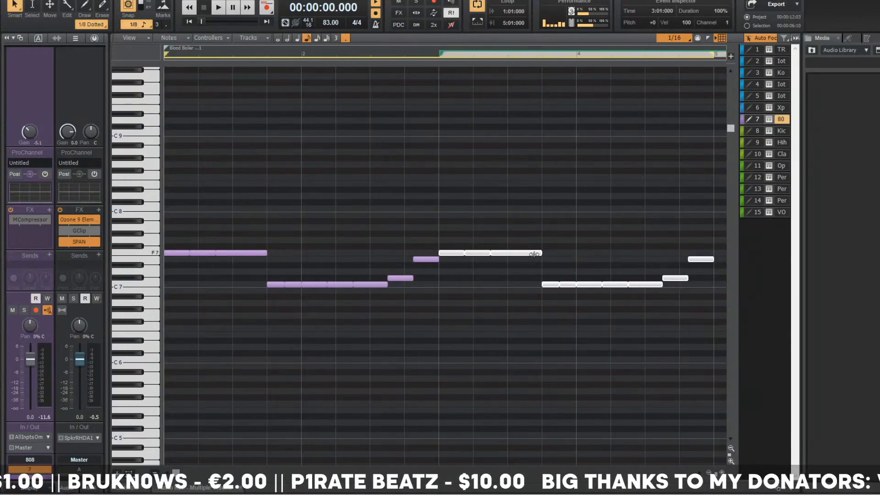
{"action": "scroll", "coordinate": [536, 252], "scroll_direction": "down", "scroll_amount": 2}
{"action": "left_click", "coordinate": [475, 234]}
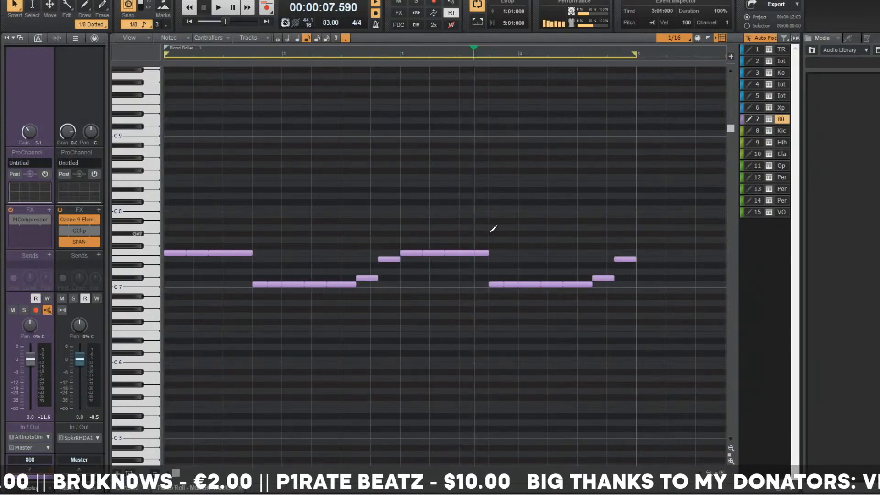
- Audition the four-bar 808 pattern and return playback to the start
{"action": "key", "text": "space"}
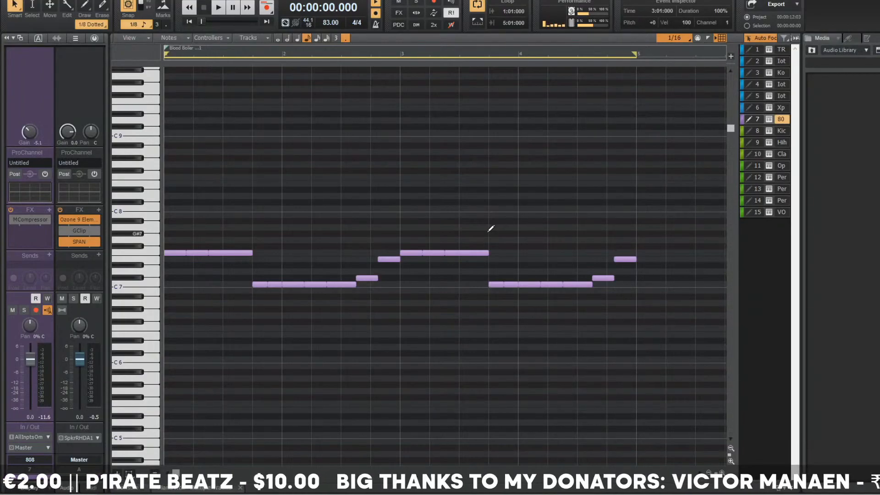
{"action": "key", "text": "space"}
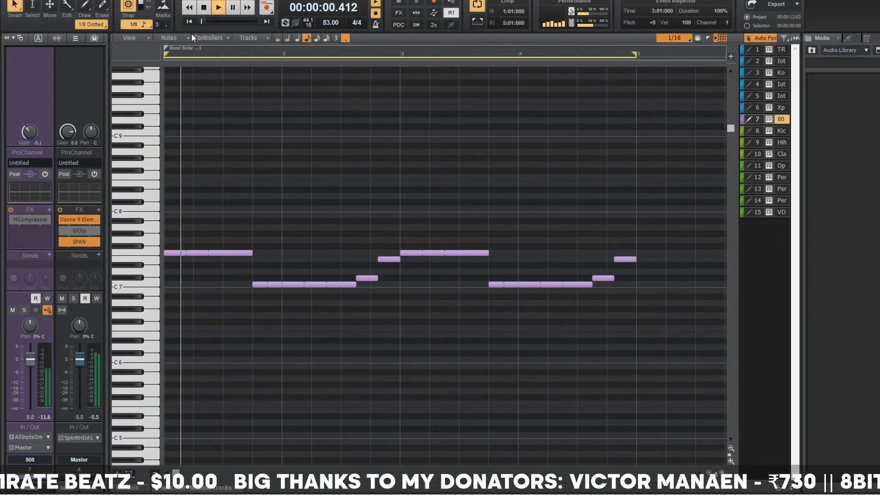
{"action": "key", "text": "space"}
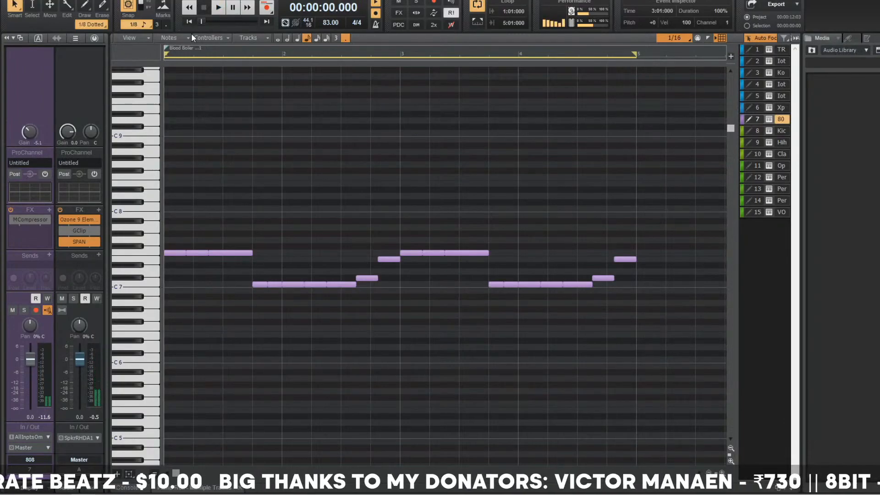
{"action": "left_click", "coordinate": [481, 113]}
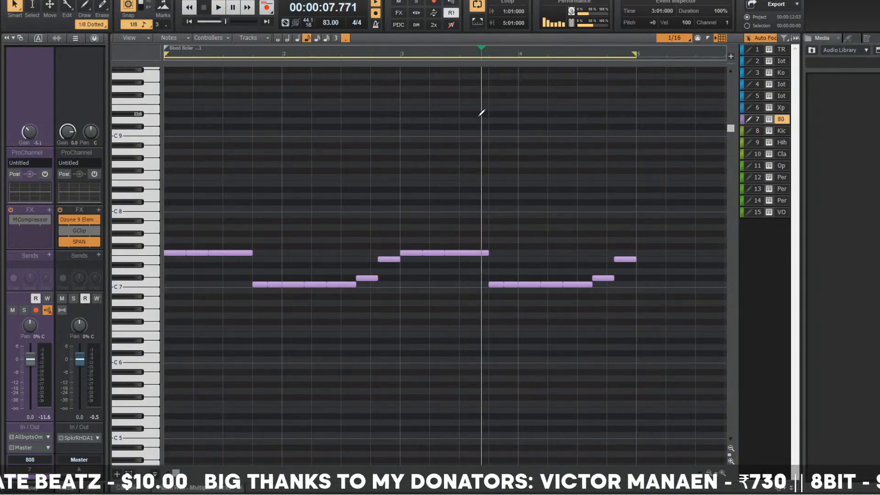
{"action": "key", "text": "w"}
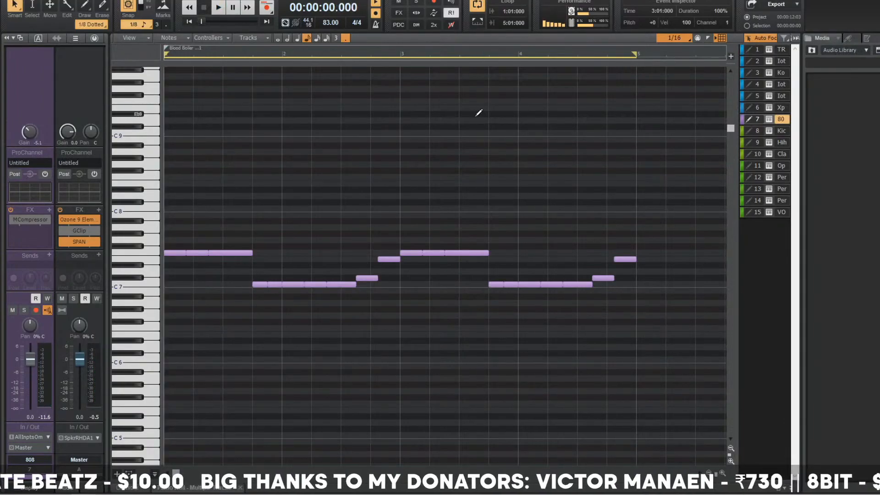
{"action": "left_click", "coordinate": [457, 132]}
{"action": "key", "text": "w"}
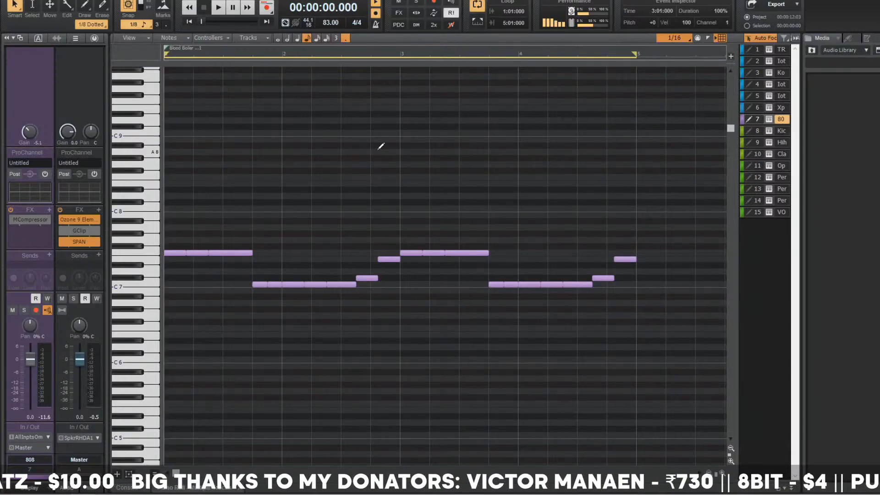
- Transpose all the 808 notes down two octaves and listen to the lowered bass line
{"action": "left_click_drag", "start_coordinate": [648, 188], "coordinate": [147, 432]}
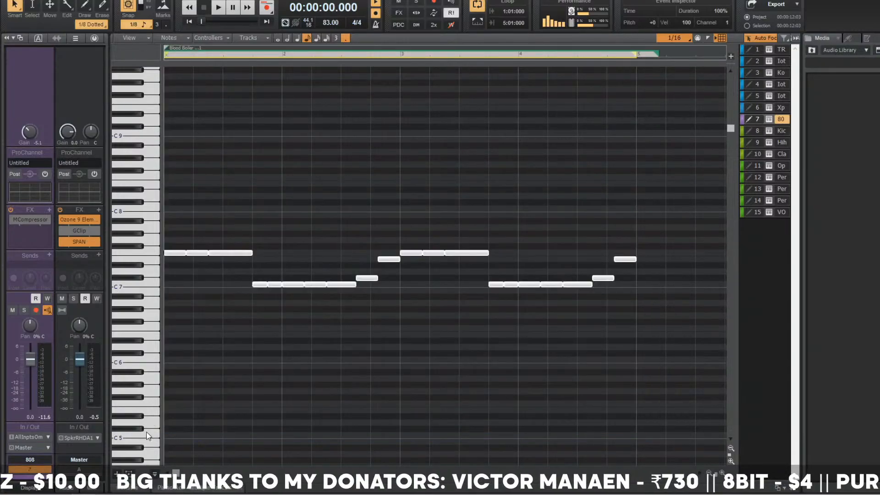
{"action": "key", "text": "shift+Down"}
{"action": "key", "text": "shift+Down"}
{"action": "scroll", "coordinate": [419, 328], "scroll_direction": "down", "scroll_amount": 1}
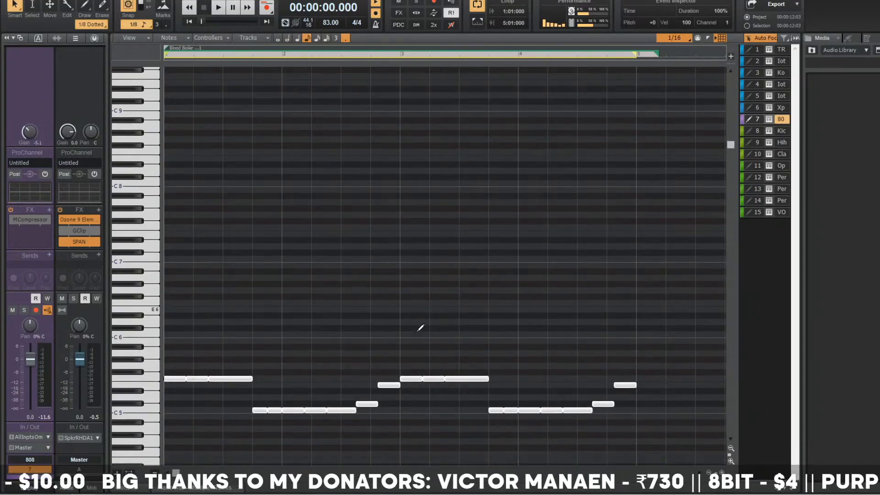
{"action": "scroll", "coordinate": [379, 262], "scroll_direction": "down", "scroll_amount": 2}
{"action": "key", "text": "space"}
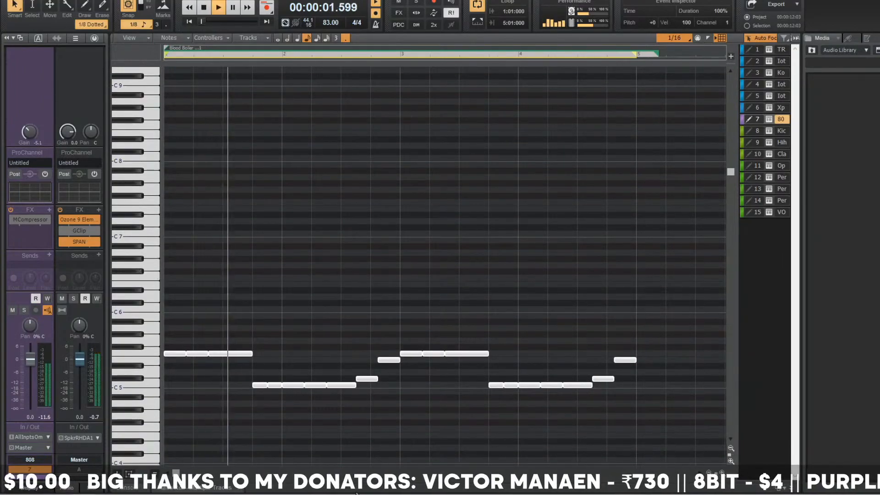
{"action": "scroll", "coordinate": [428, 121], "scroll_direction": "down", "scroll_amount": 2}
{"action": "scroll", "coordinate": [393, 212], "scroll_direction": "down", "scroll_amount": 2}
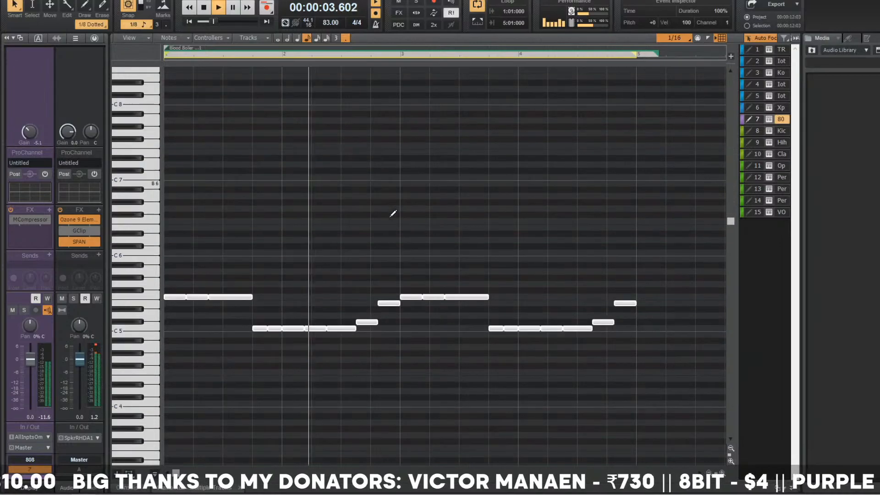
{"action": "scroll", "coordinate": [393, 213], "scroll_direction": "down", "scroll_amount": 3}
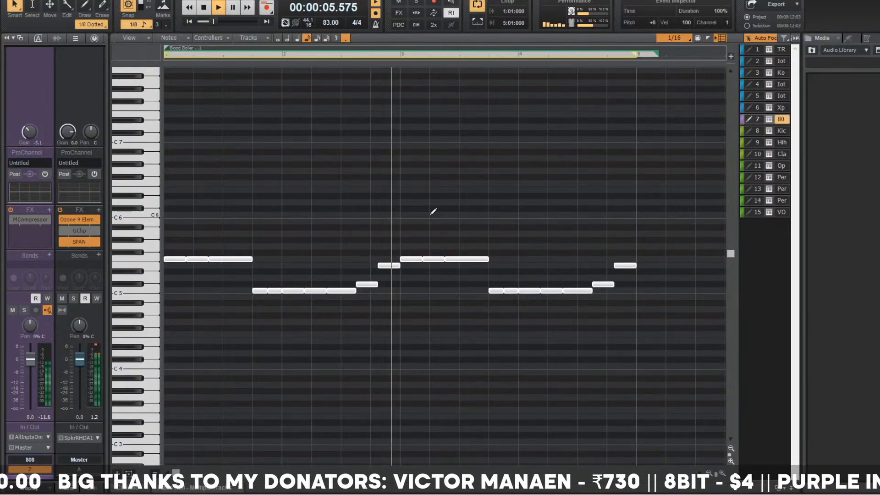
{"action": "key", "text": "ctrl+shift+a"}
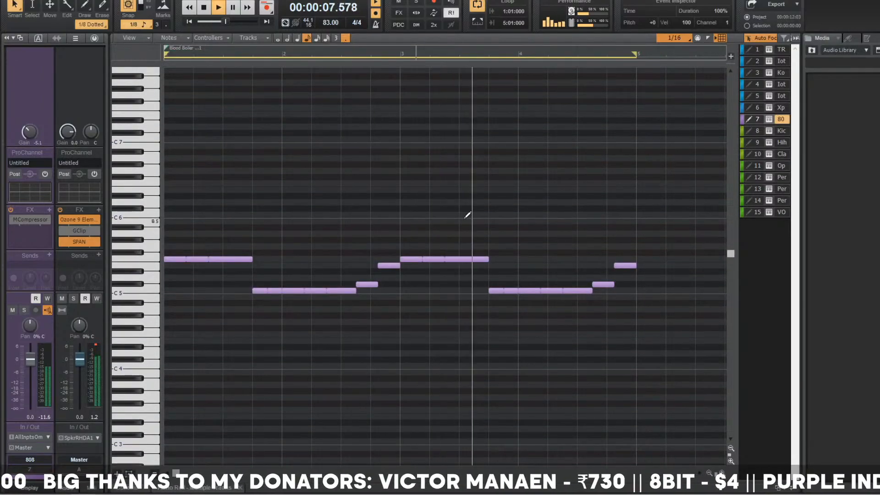
- Replace the C5 note at 3:04:480 with an eighth-note C6 ending at bar 4
{"action": "left_click", "coordinate": [492, 221]}
{"action": "key", "text": "space"}
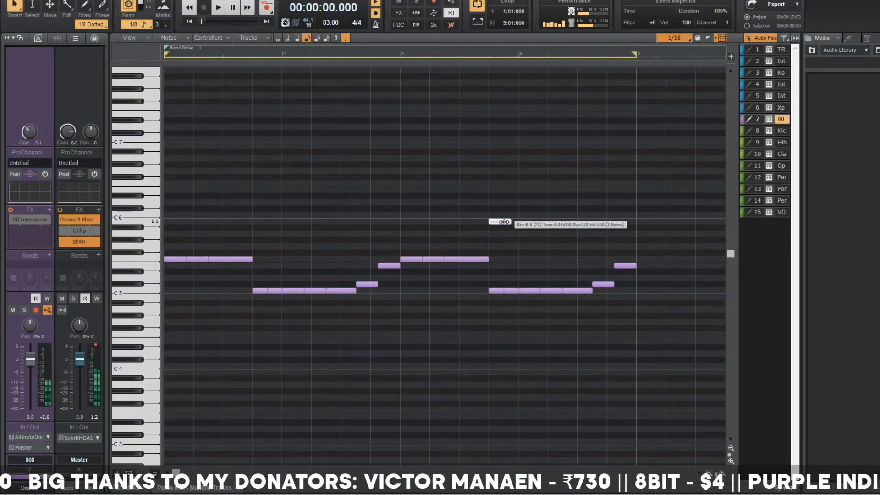
{"action": "left_click_drag", "start_coordinate": [504, 222], "coordinate": [518, 214]}
{"action": "right_click", "coordinate": [517, 290]}
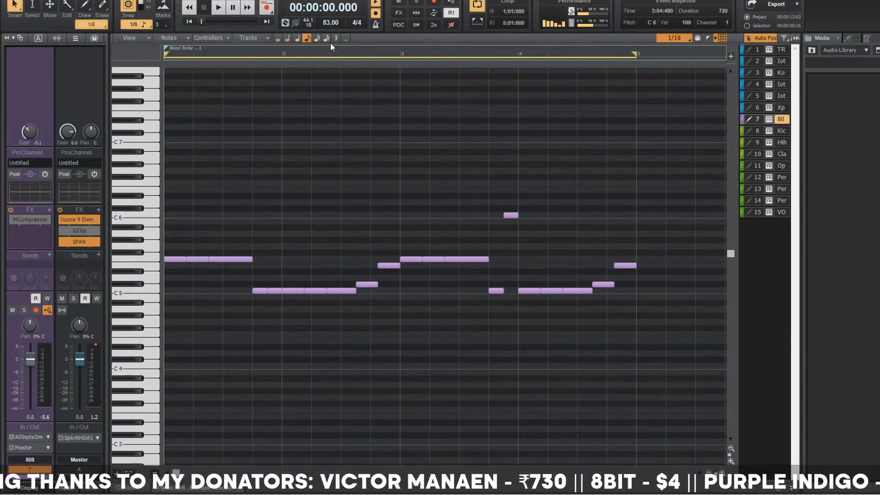
- Set the playback position to bar 3, audition the edited bass line, and return to the track view
{"action": "left_click", "coordinate": [401, 51]}
{"action": "key", "text": "space"}
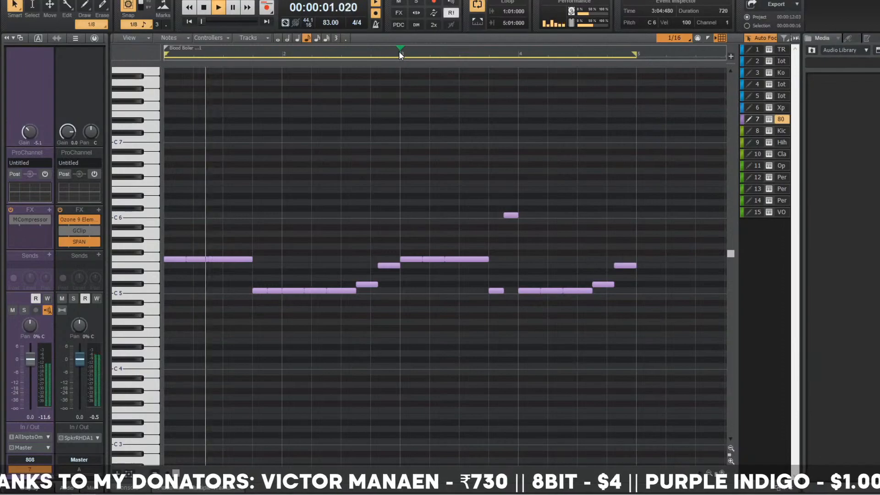
{"action": "key", "text": "space"}
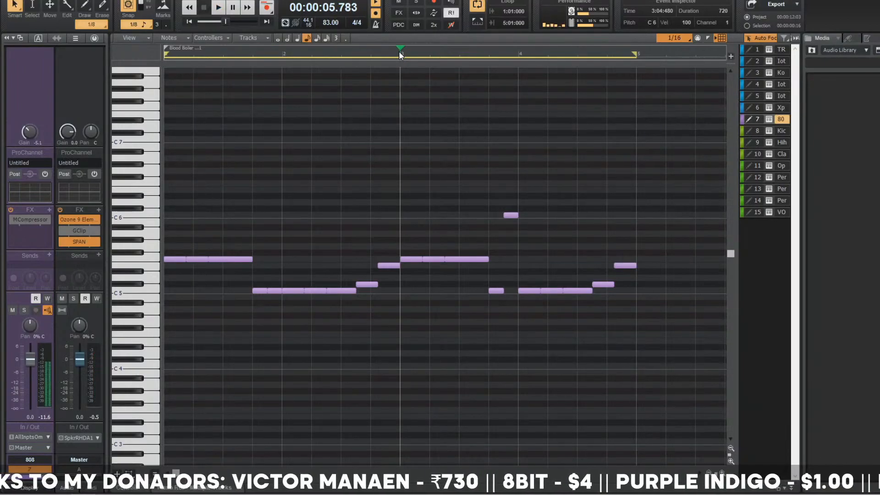
{"action": "key", "text": "space"}
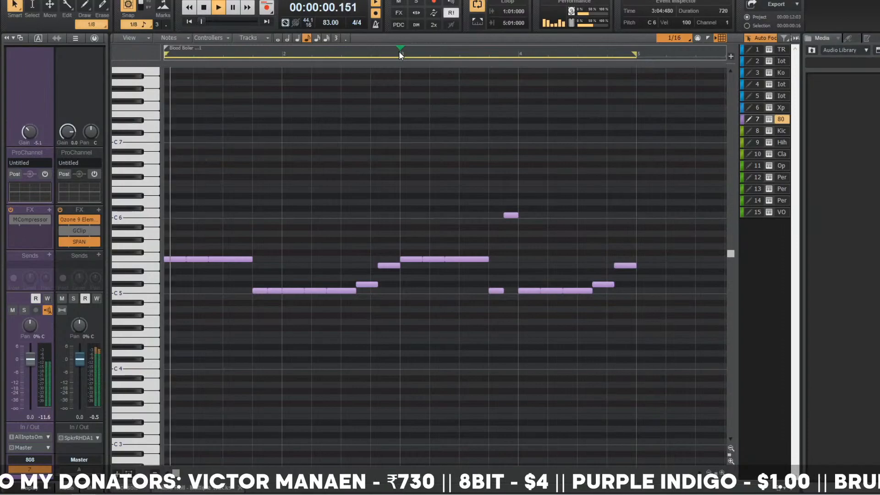
{"action": "key", "text": "space"}
{"action": "key", "text": "d"}
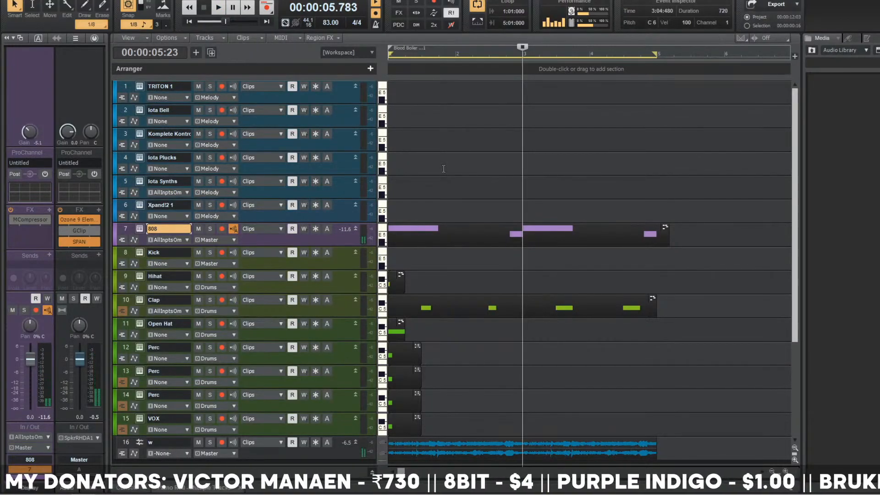
- Make the 808 part one continuous clip that ends at bar 5
{"action": "key", "text": "shift+f"}
{"action": "left_click", "coordinate": [446, 237]}
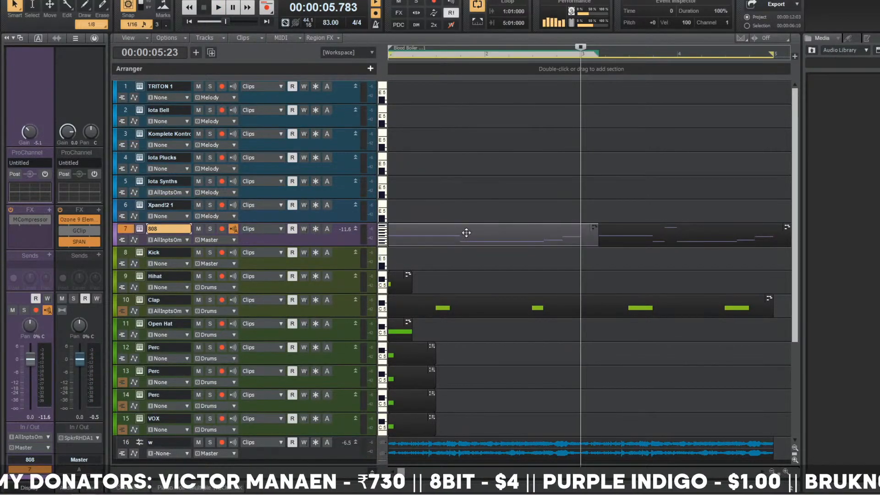
{"action": "mouse_move", "coordinate": [464, 235]}
{"action": "left_mouse_down"}
{"action": "mouse_move", "coordinate": [470, 206]}
{"action": "mouse_move", "coordinate": [456, 234]}
{"action": "left_mouse_up"}
{"action": "scroll", "coordinate": [465, 232], "scroll_direction": "down", "scroll_amount": 2}
{"action": "key", "text": "ctrl+z"}
{"action": "key", "text": "ctrl+z"}
{"action": "key", "text": "ctrl+z"}
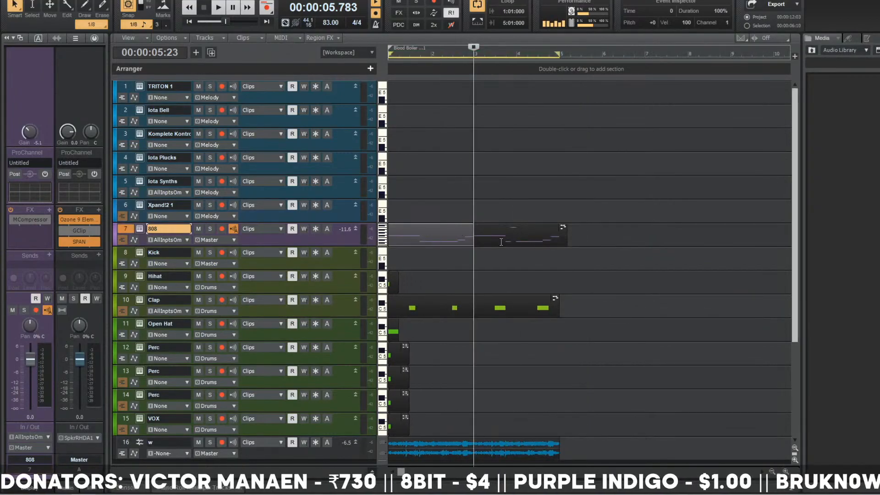
- Copy the 808 clip onto the Kick track at bar 1 and open the copy for note editing
{"action": "left_click", "coordinate": [437, 233]}
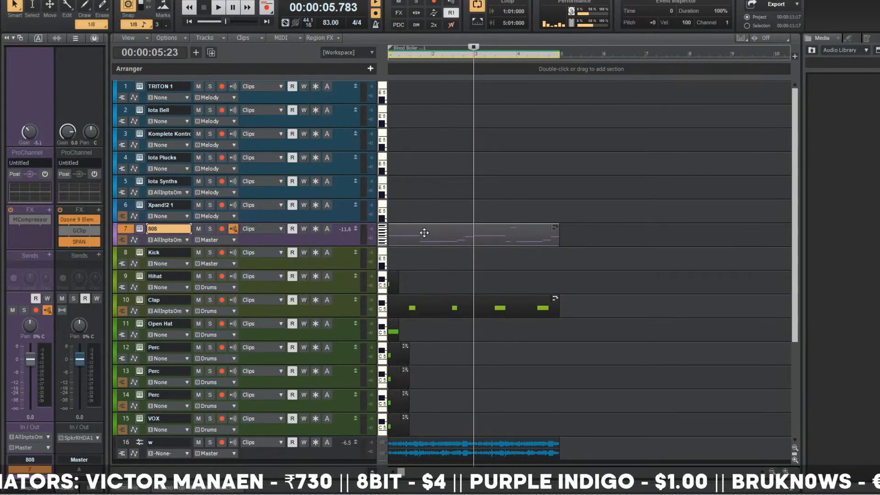
{"action": "left_click_drag", "start_coordinate": [424, 233], "coordinate": [410, 262]}
{"action": "double_click", "coordinate": [410, 268]}
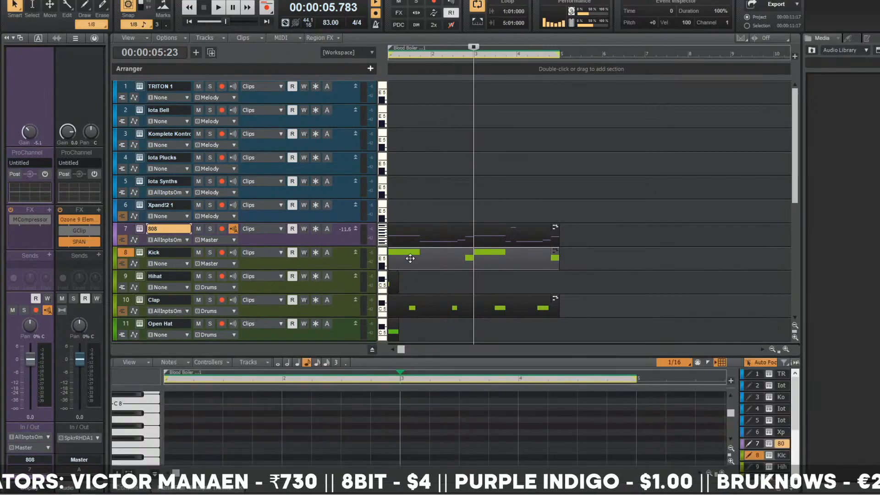
{"action": "left_click_drag", "start_coordinate": [584, 203], "coordinate": [142, 251]}
{"action": "left_click_drag", "start_coordinate": [43, 250], "coordinate": [42, 251]}
- Lower all the copied kick notes above C5 onto C5 and return playback to the start
{"action": "key", "text": "KP_2"}
{"action": "key", "text": "KP_2"}
{"action": "key", "text": "KP_2"}
{"action": "key", "text": "KP_2"}
{"action": "key", "text": "KP_2"}
{"action": "key", "text": "KP_2"}
{"action": "key", "text": "KP_2"}
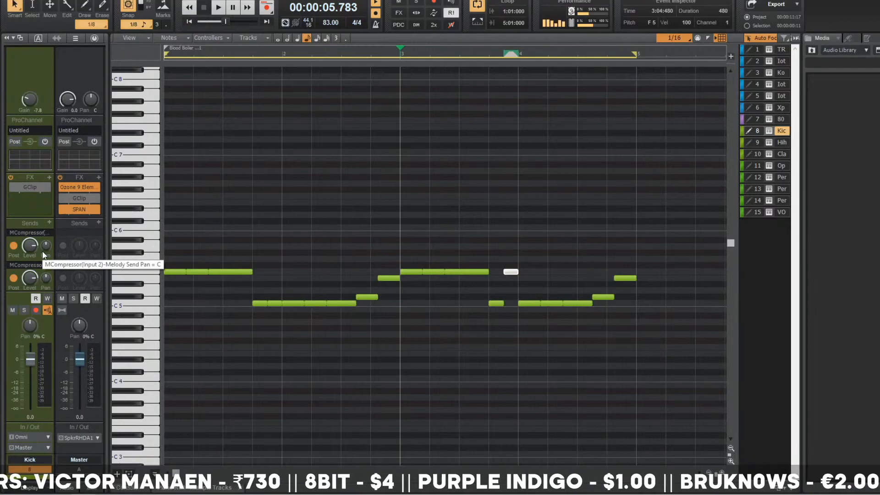
{"action": "left_click", "coordinate": [131, 274]}
{"action": "key", "text": "Down"}
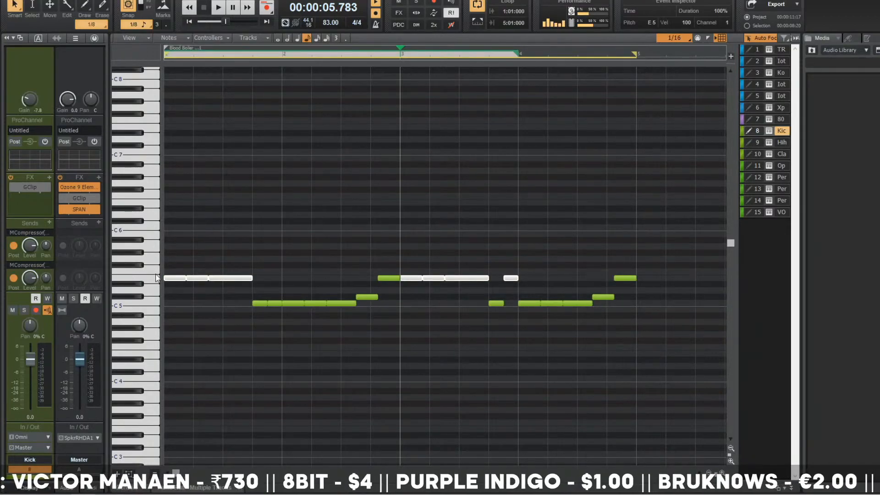
{"action": "left_click", "coordinate": [146, 288]}
{"action": "key", "text": "Down"}
{"action": "key", "text": "Down"}
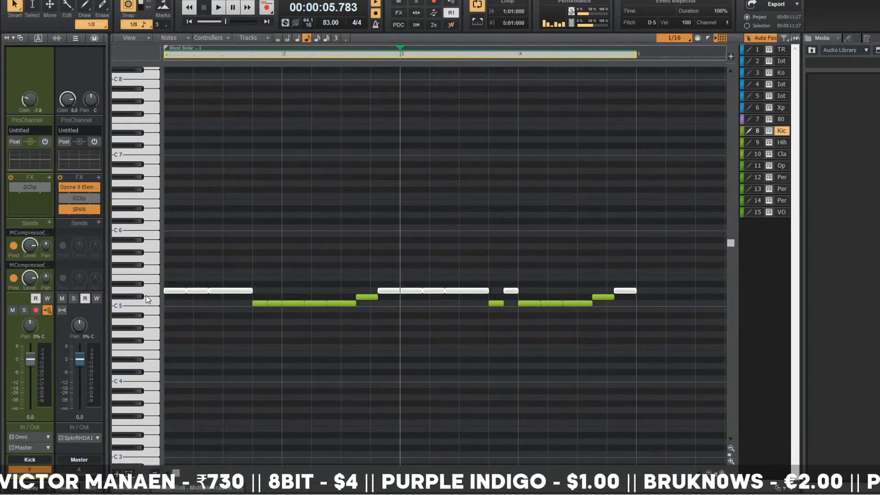
{"action": "key", "text": "Down"}
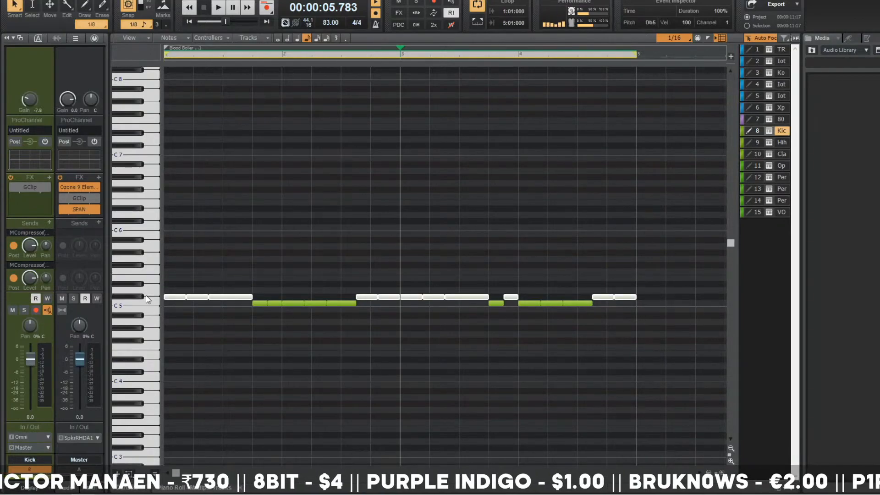
{"action": "key", "text": "Down"}
{"action": "key", "text": "w"}
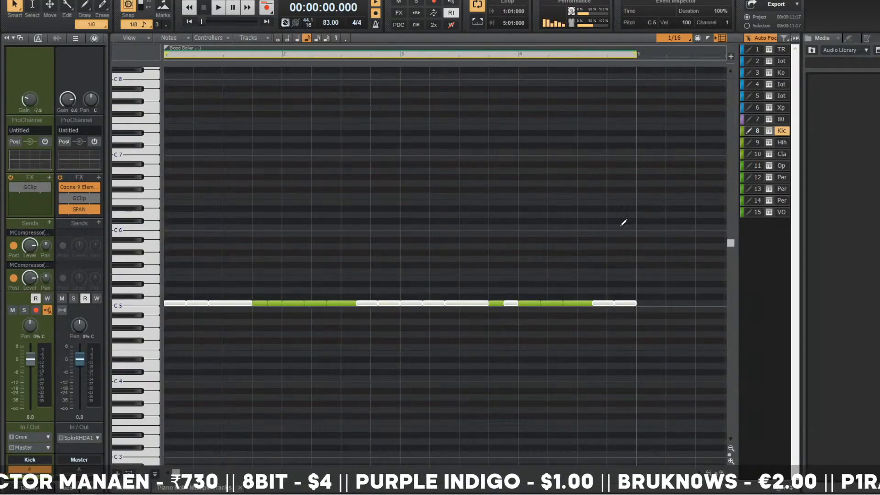
- Open the Kick track's instrument and browse its files to the BWB WAV 6 KICKS folder
{"action": "left_click", "coordinate": [773, 131]}
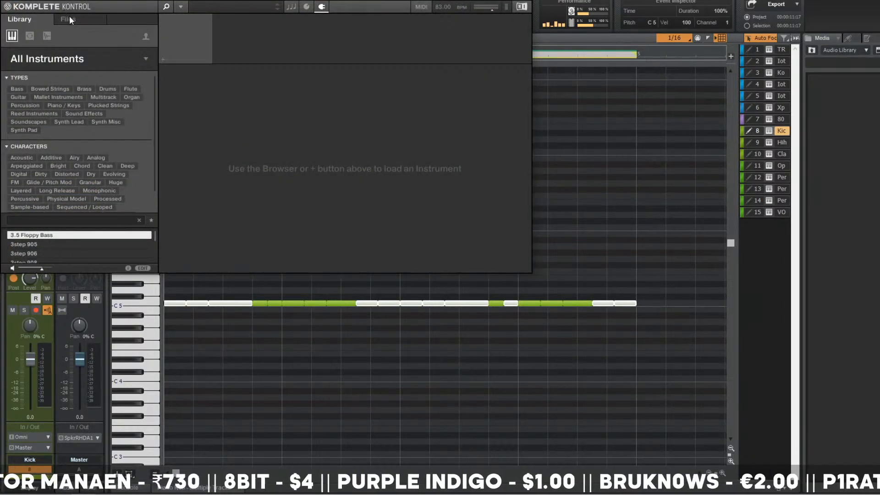
{"action": "left_click", "coordinate": [69, 18]}
{"action": "left_click", "coordinate": [62, 72]}
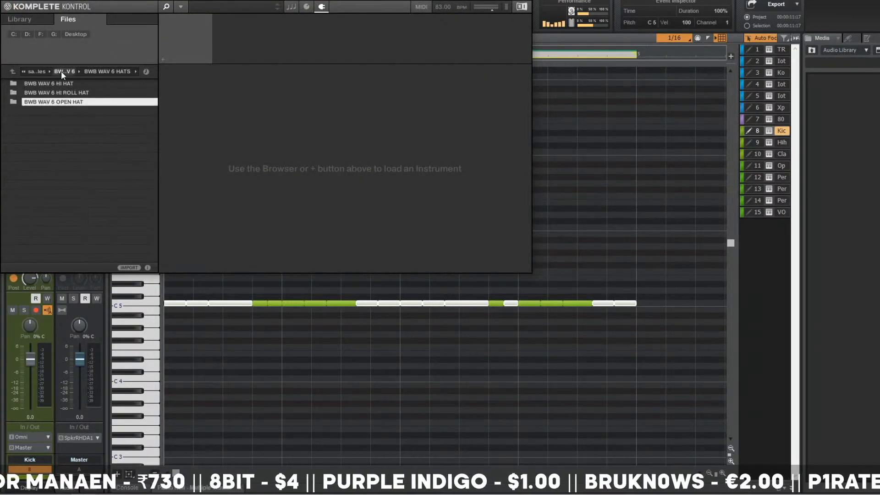
{"action": "left_click", "coordinate": [61, 72]}
{"action": "double_click", "coordinate": [72, 110]}
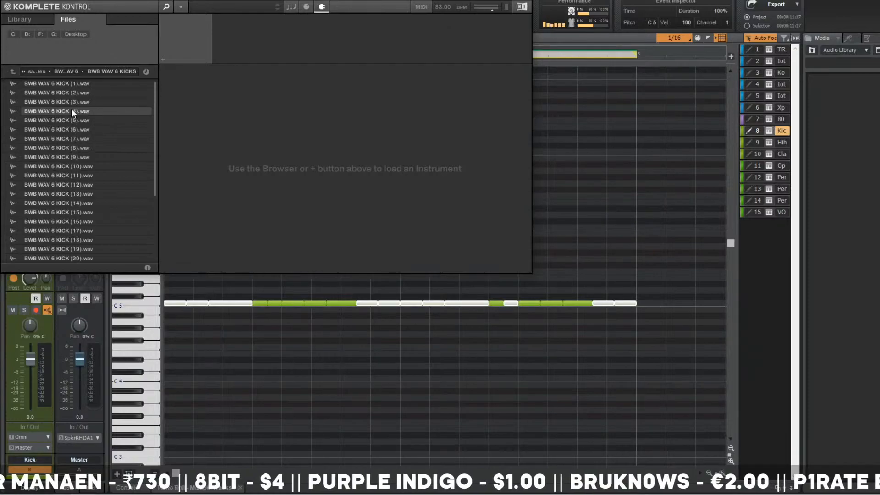
- Audition kick samples, try BWB WAV 6 KICK (8).wav, and load BWB WAV 6 KICK (7).wav into the sampler
{"action": "left_click", "coordinate": [76, 111]}
{"action": "left_click", "coordinate": [89, 147]}
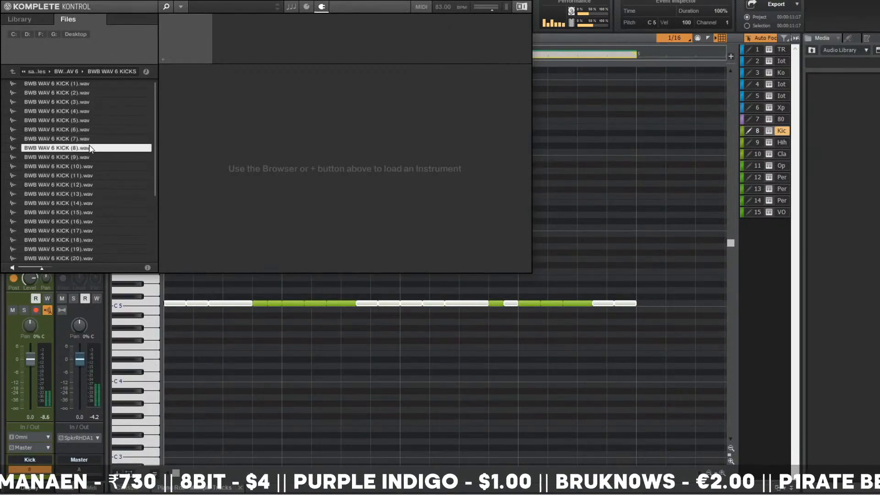
{"action": "double_click", "coordinate": [89, 147]}
{"action": "left_click", "coordinate": [92, 141]}
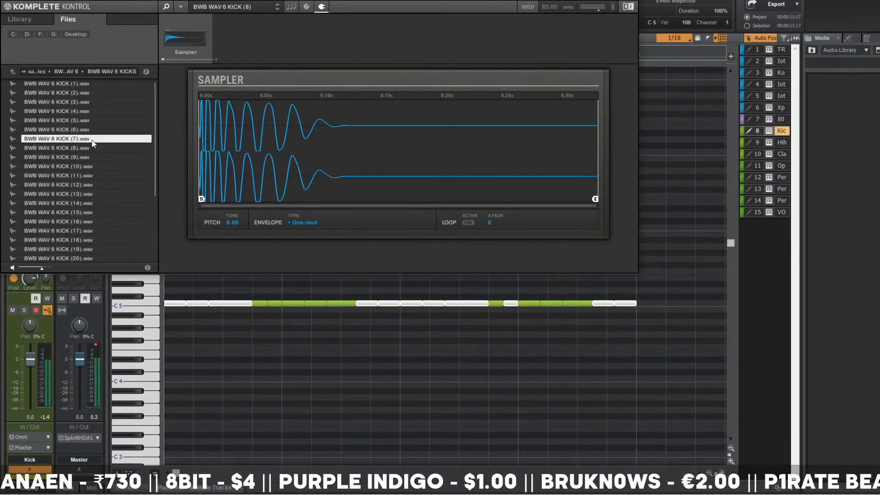
{"action": "double_click", "coordinate": [92, 141]}
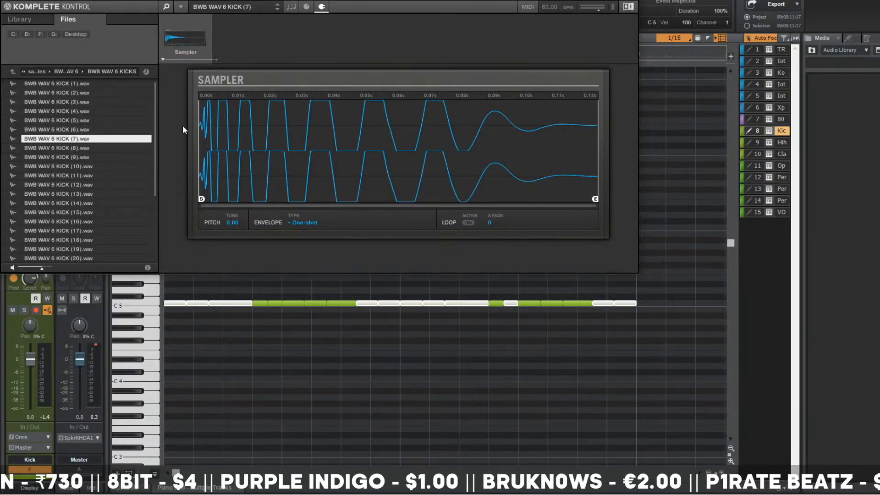
- Listen to the new kick pattern, close the instrument window, and return to the track view
{"action": "key", "text": "space"}
{"action": "key", "text": "Escape"}
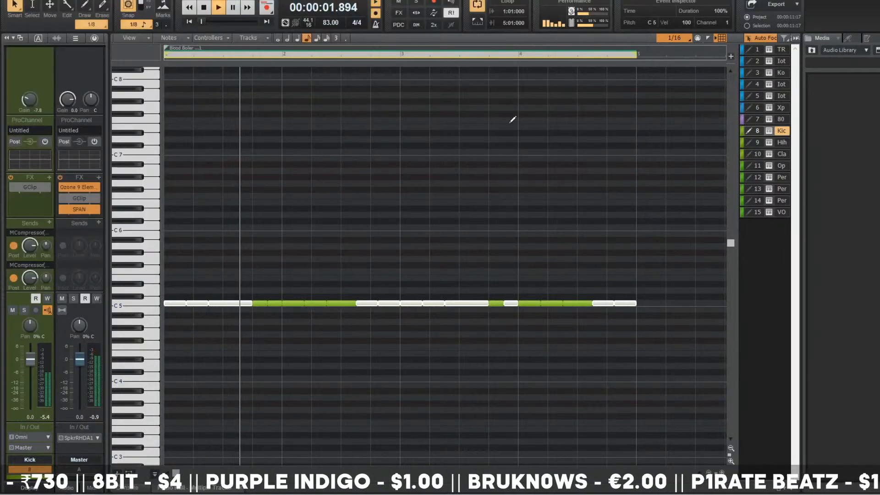
{"action": "key", "text": "d"}
{"action": "key", "text": "space"}
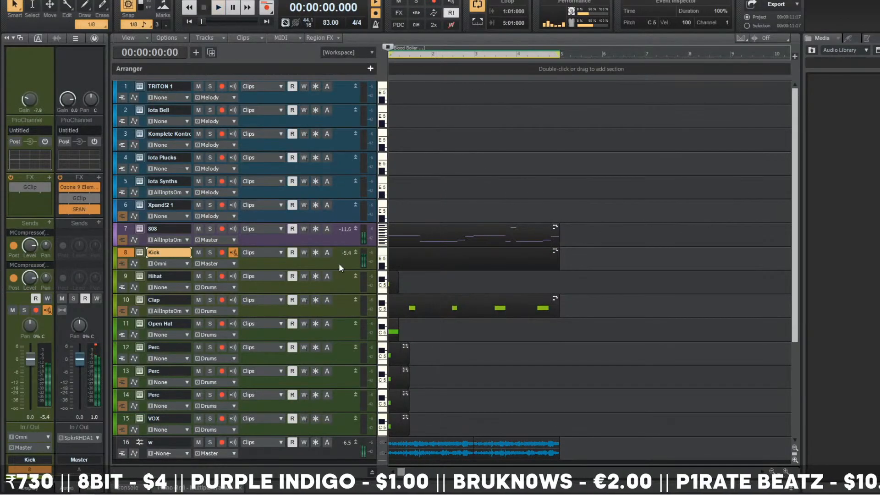
- Select the 808 track and lower its volume to -3.8 dB
{"action": "scroll", "coordinate": [339, 264], "scroll_direction": "up", "scroll_amount": 4}
{"action": "scroll", "coordinate": [349, 247], "scroll_direction": "down", "scroll_amount": 6}
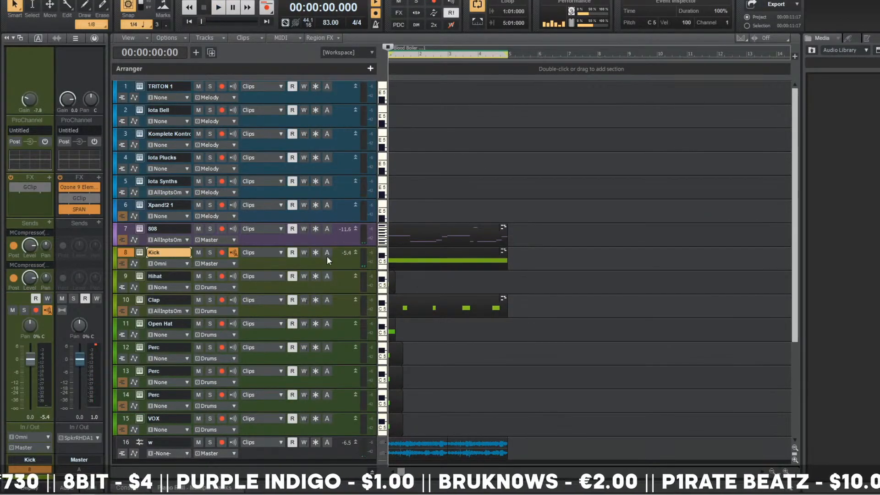
{"action": "left_click", "coordinate": [343, 241]}
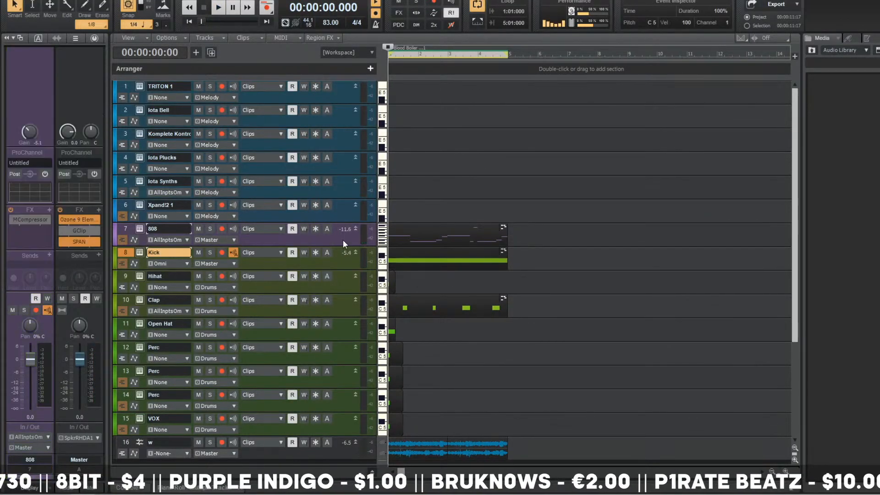
{"action": "left_click", "coordinate": [122, 228]}
{"action": "left_click_drag", "start_coordinate": [30, 360], "coordinate": [31, 367]}
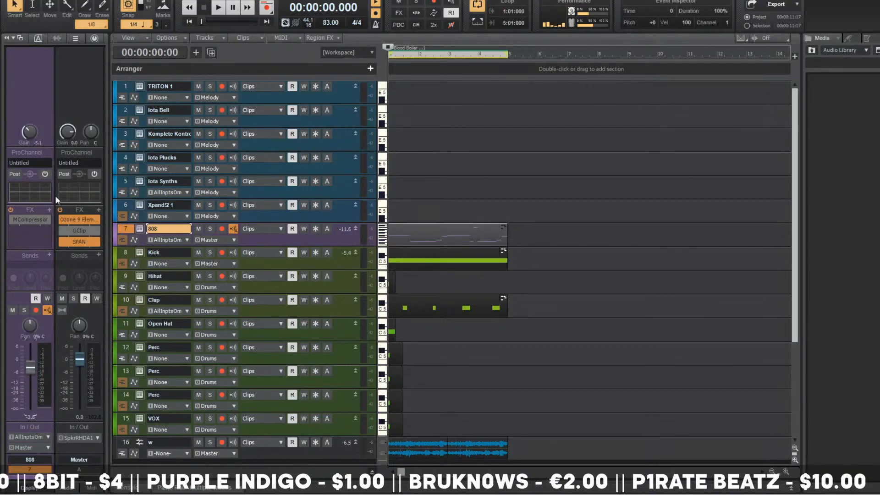
- Insert the Drip effect on the 808 track and load its 808 preset
{"action": "left_click", "coordinate": [49, 210]}
{"action": "mouse_move", "coordinate": [91, 219]}
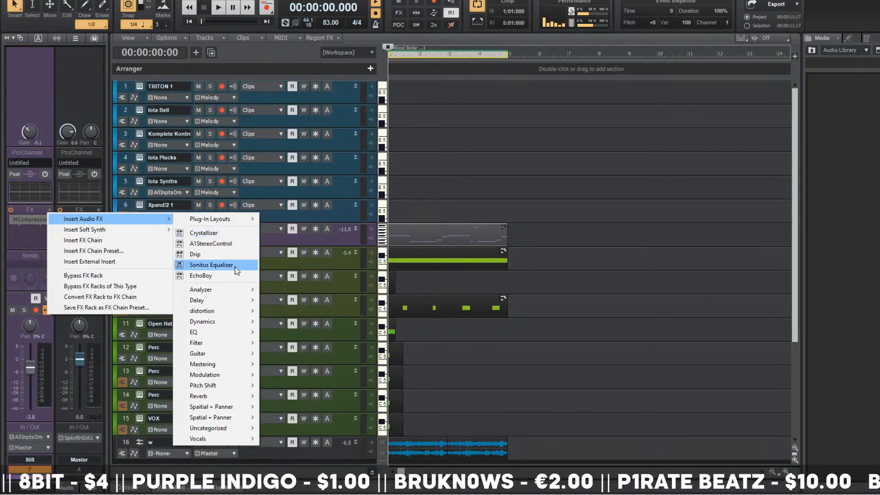
{"action": "left_click", "coordinate": [230, 255]}
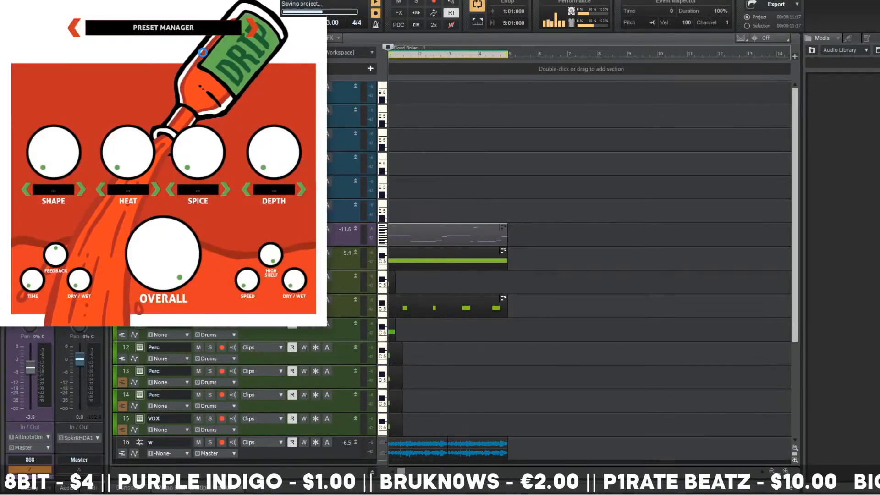
{"action": "left_click", "coordinate": [181, 37]}
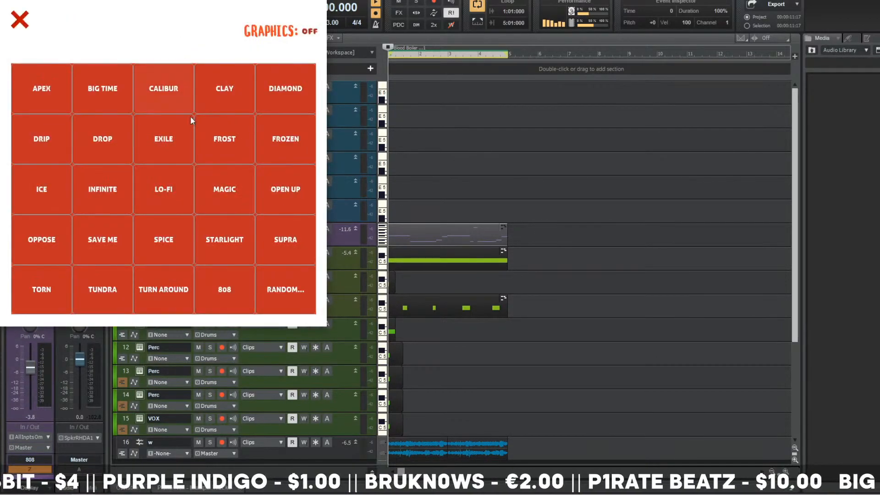
{"action": "left_click", "coordinate": [231, 274]}
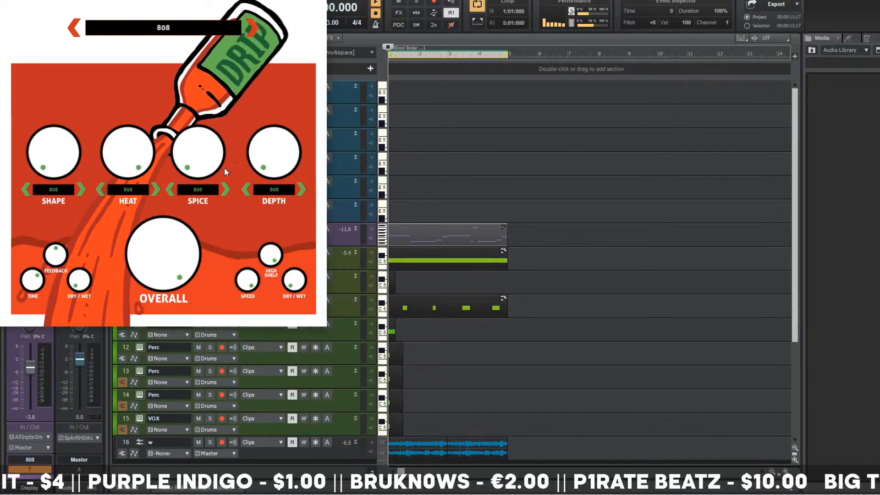
- Play the beat and lower the 808 track's volume to -13.4 dB
{"action": "key", "text": "space"}
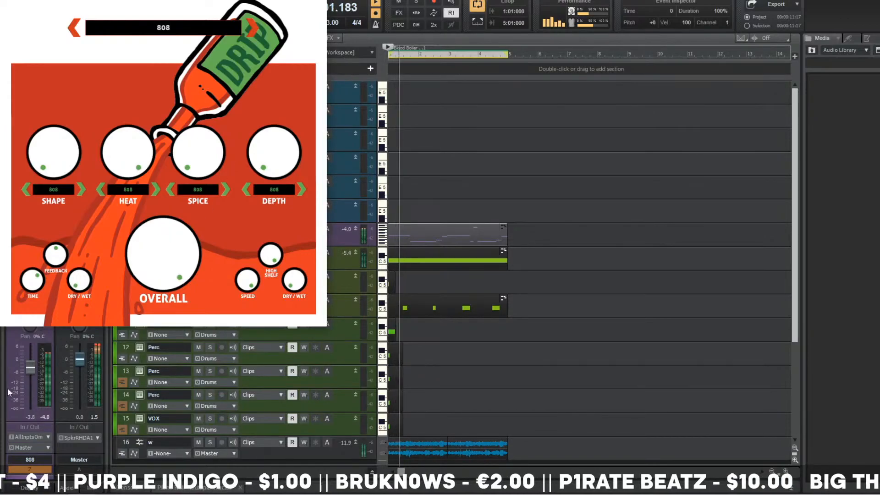
{"action": "left_click_drag", "start_coordinate": [31, 368], "coordinate": [31, 385]}
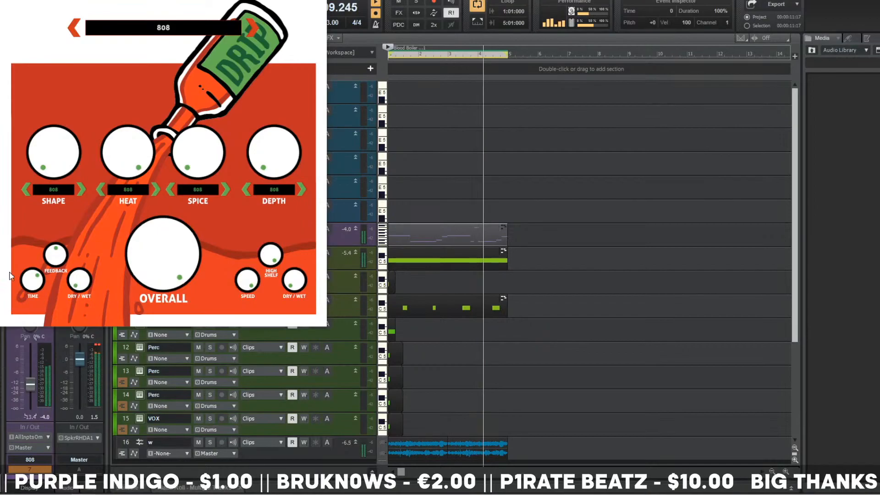
{"action": "key", "text": "space"}
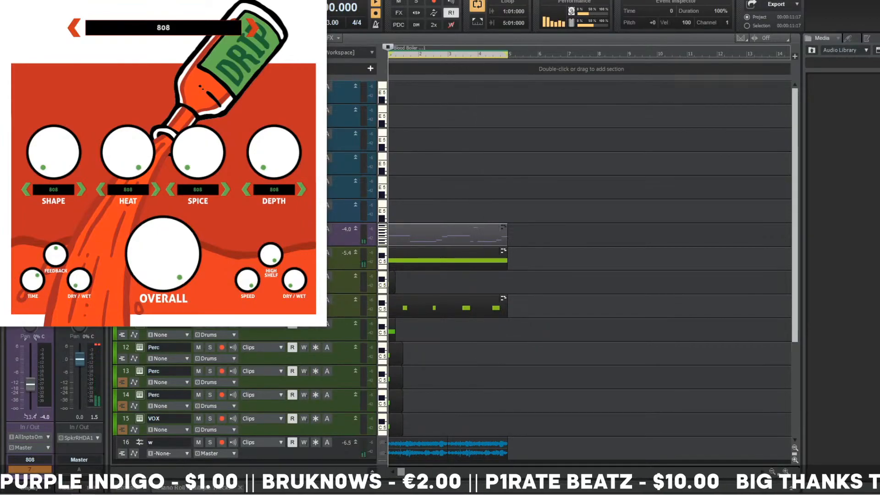
- Set the 808 sampler's polyphony to Legato with a 0.11 s glide time and close its window
{"action": "left_click", "coordinate": [140, 230]}
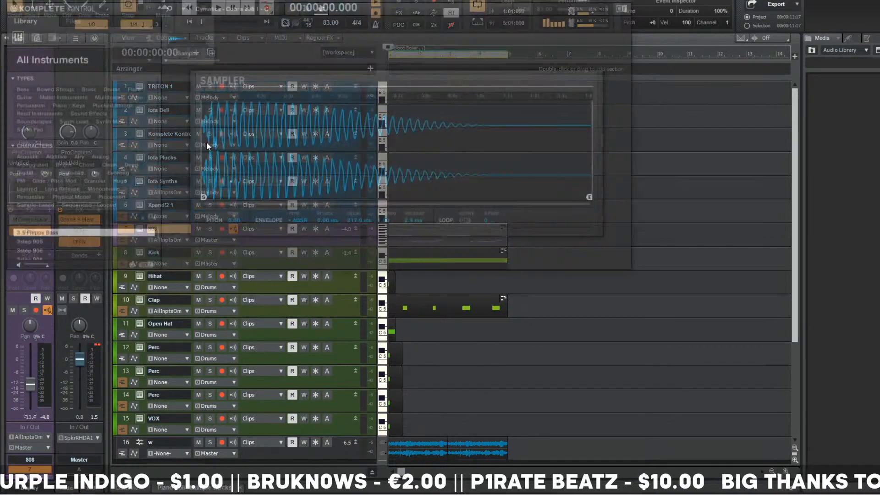
{"action": "left_click", "coordinate": [307, 7]}
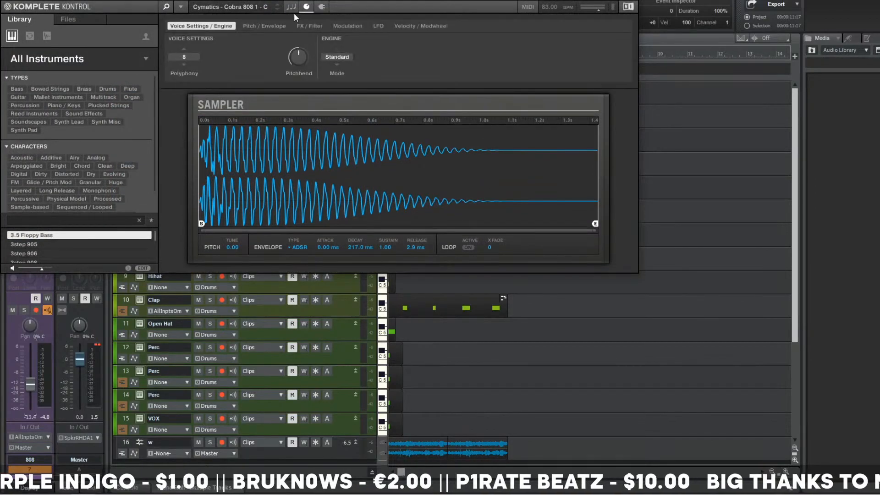
{"action": "left_click", "coordinate": [188, 55]}
{"action": "left_click", "coordinate": [186, 66]}
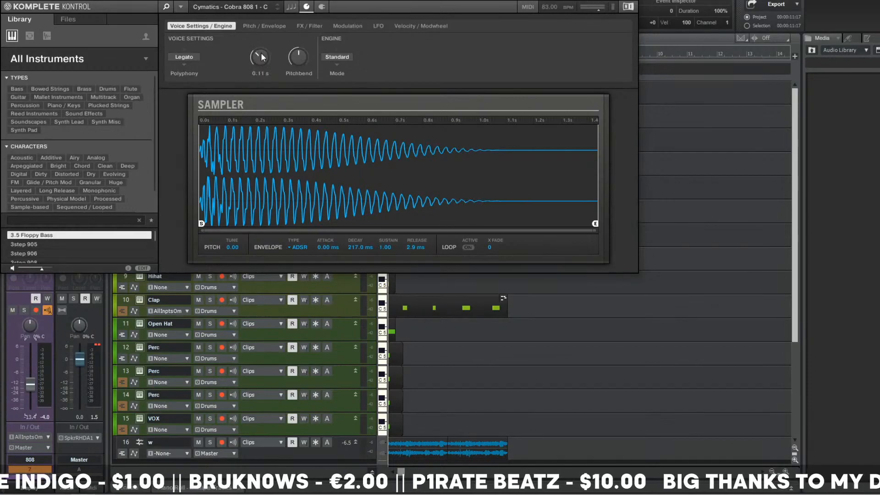
{"action": "left_click", "coordinate": [631, 1]}
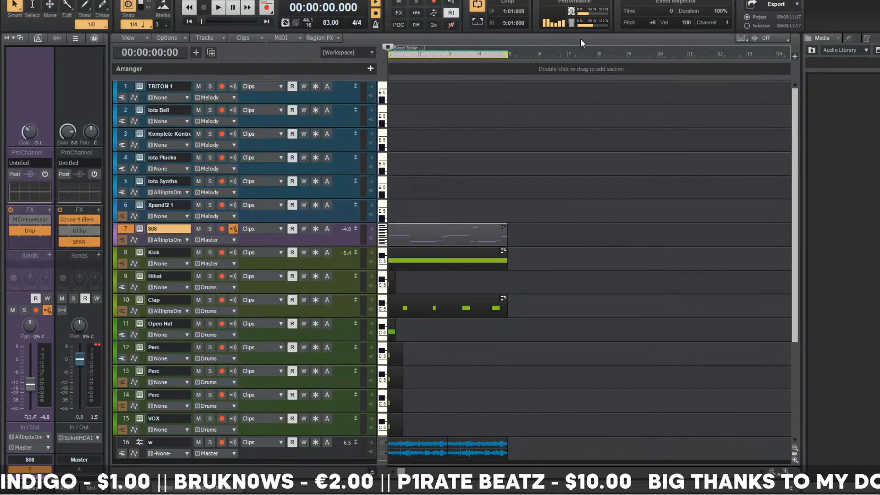
- Open the 808 notes in the Piano Roll and play the bass line from the start
{"action": "left_click", "coordinate": [495, 182]}
{"action": "key", "text": "w"}
{"action": "key", "text": "shift+d"}
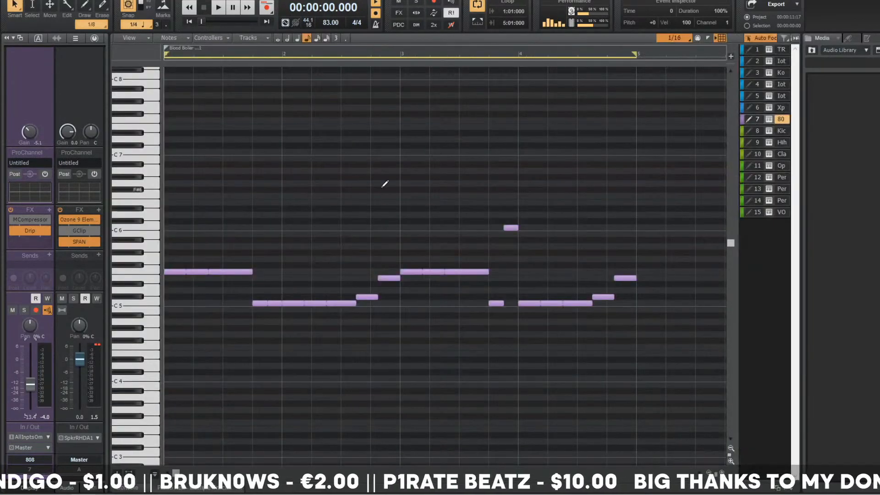
{"action": "key", "text": "space"}
{"action": "scroll", "coordinate": [220, 224], "scroll_direction": "up", "scroll_amount": 2}
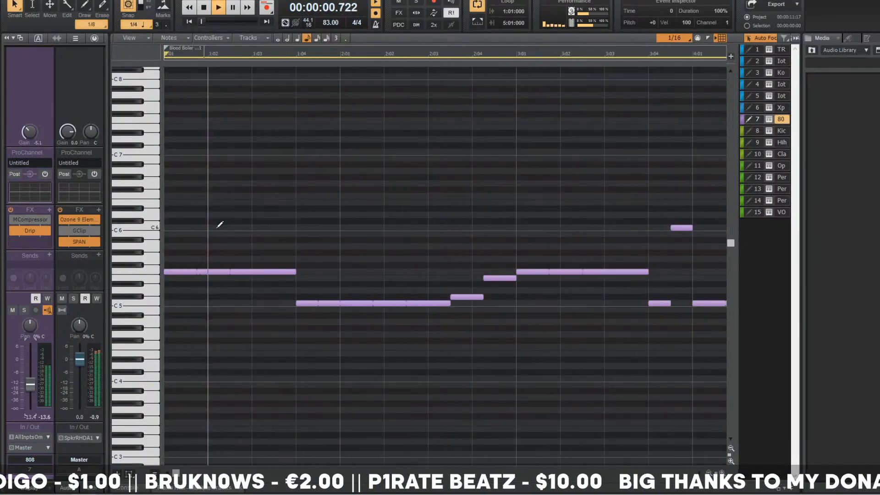
- Stop playback, add an eighth note at 1:02:480 in the 808 part, and move it down to F5
{"action": "left_click", "coordinate": [234, 222]}
{"action": "key", "text": "space"}
{"action": "left_click", "coordinate": [253, 273]}
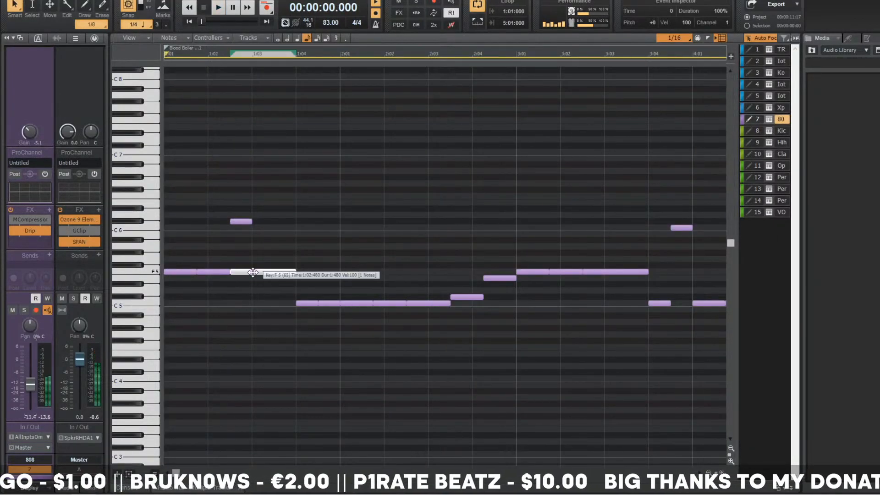
{"action": "left_click_drag", "start_coordinate": [242, 222], "coordinate": [243, 272]}
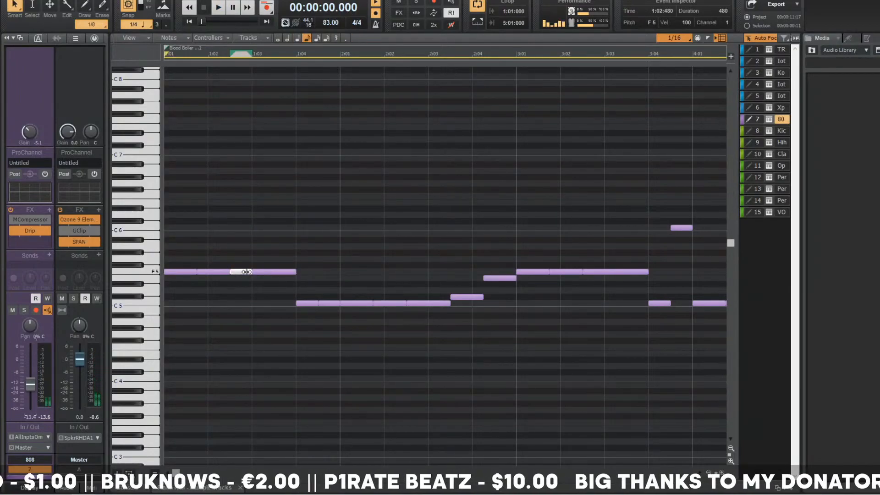
- Raise the 808 note at 1:02:480 to F6, trim the following F5 note's start to 1:02:720, and audition the change
{"action": "scroll", "coordinate": [274, 264], "scroll_direction": "up", "scroll_amount": 2, "text": "ctrl"}
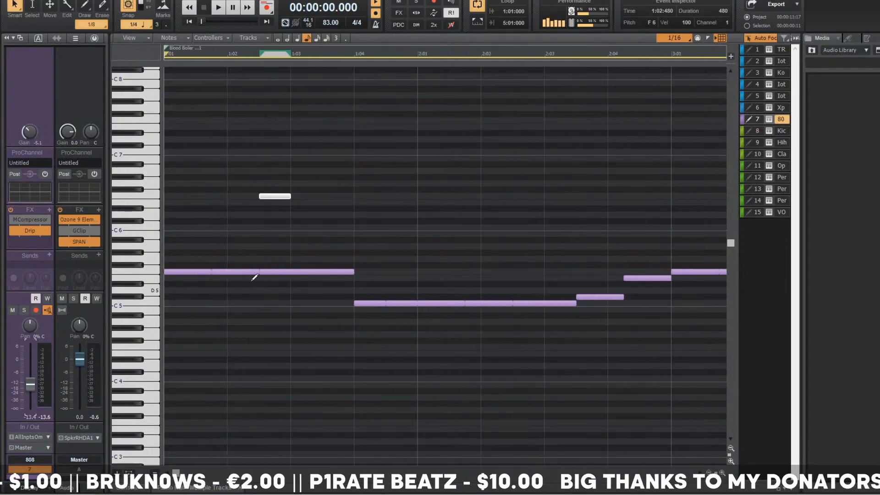
{"action": "left_click_drag", "start_coordinate": [262, 271], "coordinate": [278, 271]}
{"action": "key", "text": "space"}
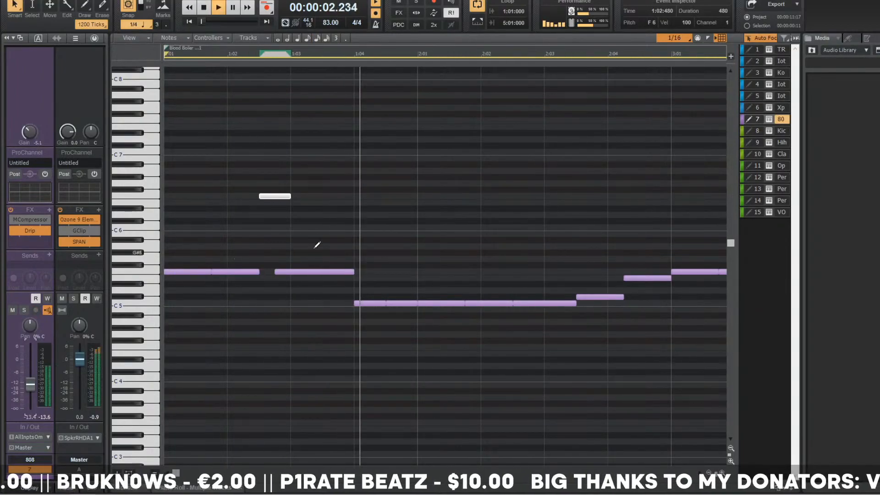
{"action": "key", "text": "space"}
- Raise the C5 note at 1:04:480 to C6 and place an eighth note on Bb6 at 1:04:720
{"action": "left_click", "coordinate": [404, 259]}
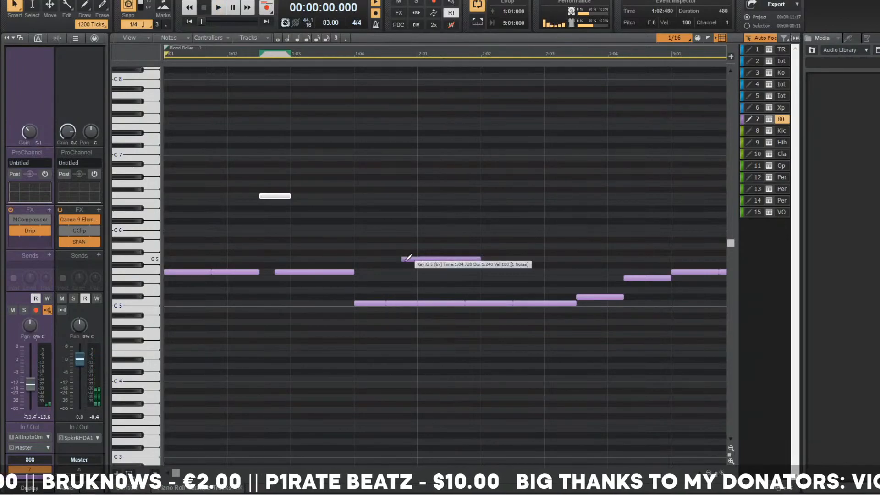
{"action": "left_click", "coordinate": [402, 303]}
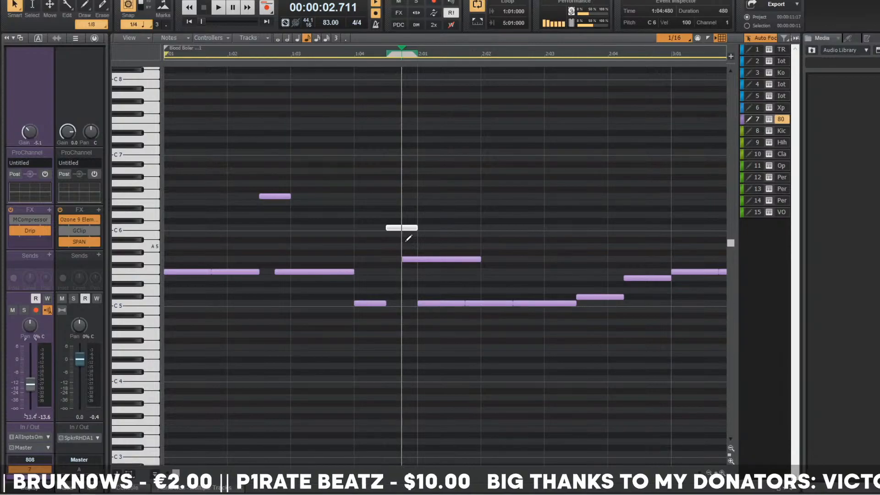
{"action": "left_click", "coordinate": [412, 163]}
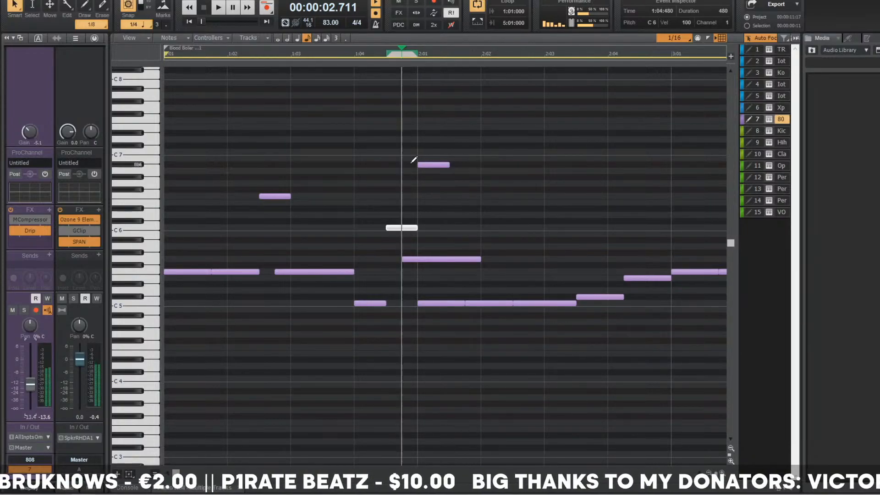
{"action": "left_click_drag", "start_coordinate": [432, 164], "coordinate": [416, 164]}
- During playback, delete the stray G5 note at 1:04:720 and shorten the Bb6 note to a sixteenth
{"action": "key", "text": "space"}
{"action": "left_click", "coordinate": [430, 259]}
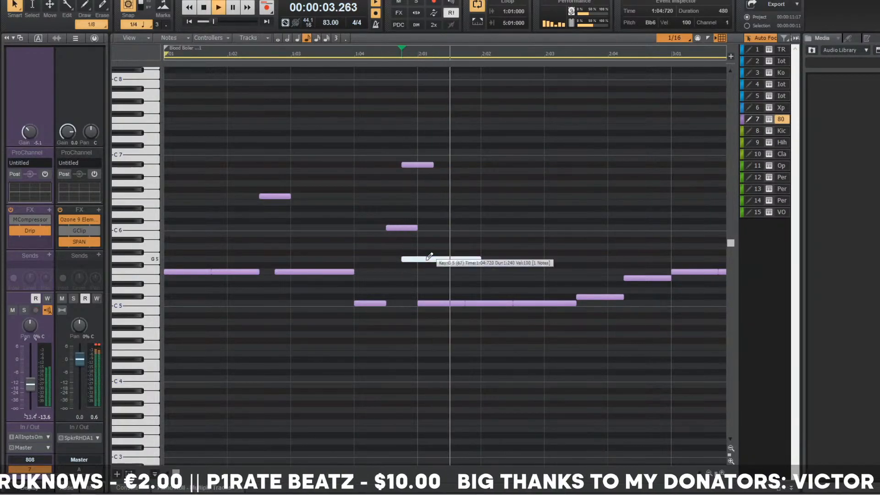
{"action": "key", "text": "Delete"}
{"action": "key", "text": "w"}
{"action": "left_click_drag", "start_coordinate": [433, 164], "coordinate": [421, 165]}
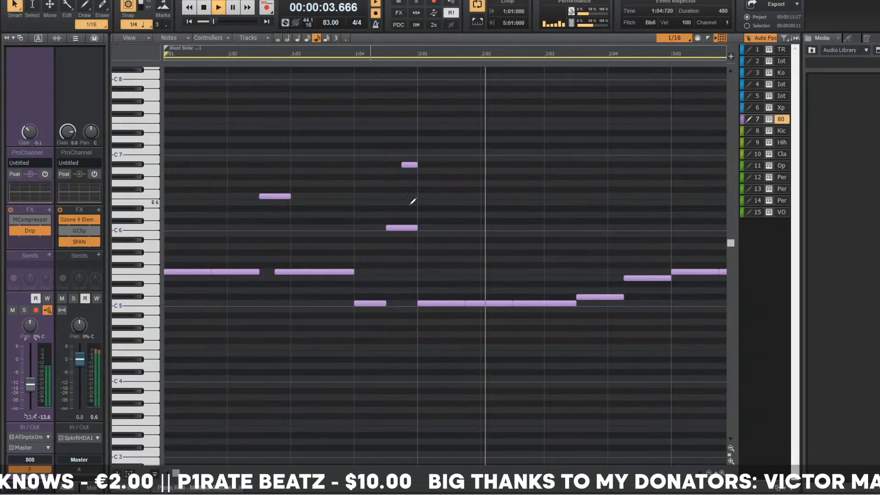
- Add a sixteenth note on Bb6 at 2:04:720 and stop playback
{"action": "scroll", "coordinate": [413, 196], "scroll_direction": "down", "scroll_amount": 1}
{"action": "left_click", "coordinate": [586, 164]}
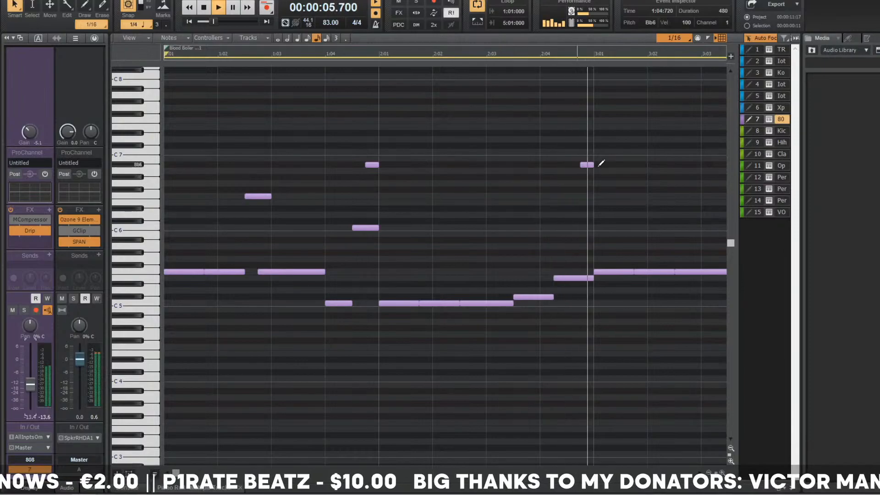
{"action": "key", "text": "space"}
{"action": "left_click", "coordinate": [588, 165]}
- Make the E5 note at 2:04:240 an eighth note and place an overlapping eighth note on E6 at 2:04:480
{"action": "left_click", "coordinate": [569, 278]}
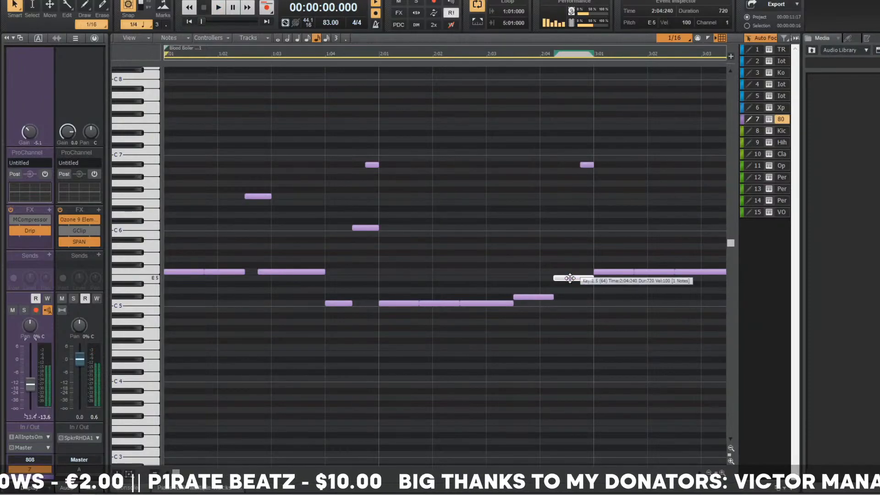
{"action": "left_click", "coordinate": [581, 278]}
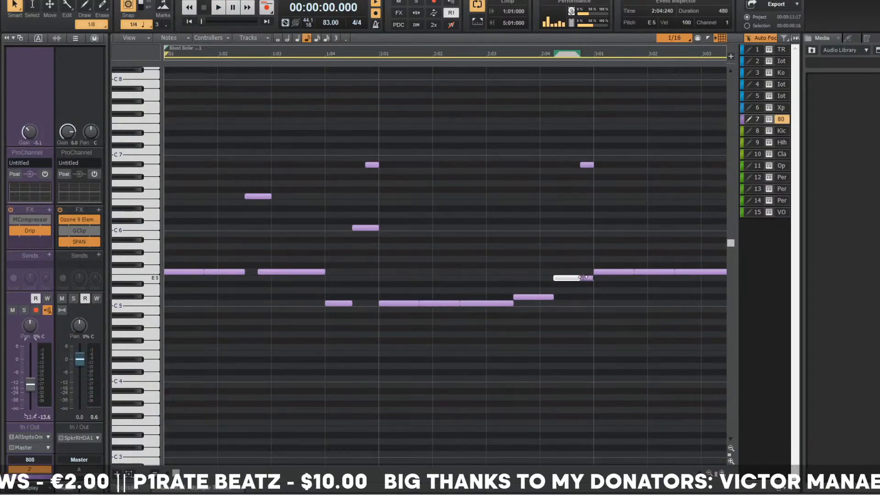
{"action": "left_click_drag", "start_coordinate": [579, 278], "coordinate": [570, 279]}
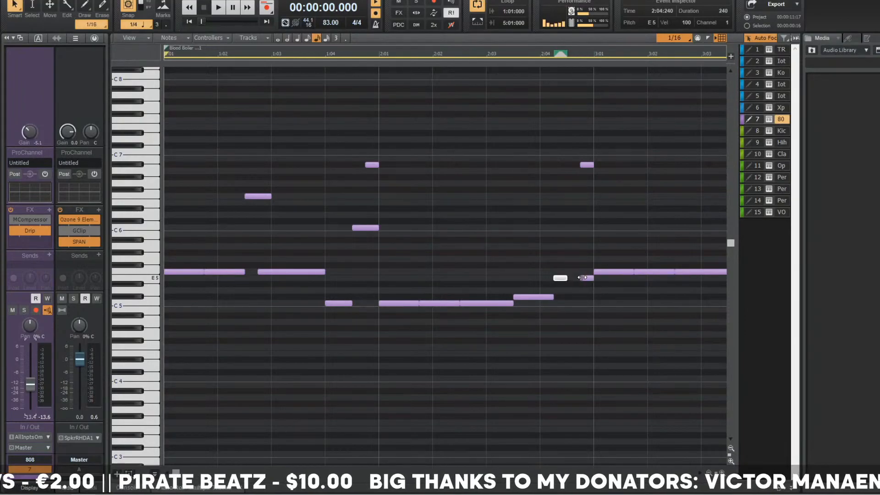
{"action": "left_click", "coordinate": [583, 277]}
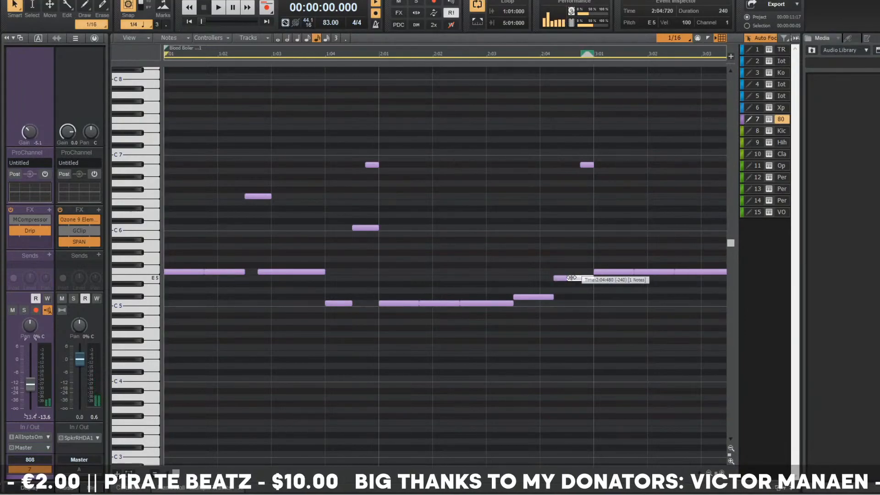
{"action": "left_click_drag", "start_coordinate": [572, 278], "coordinate": [576, 277]}
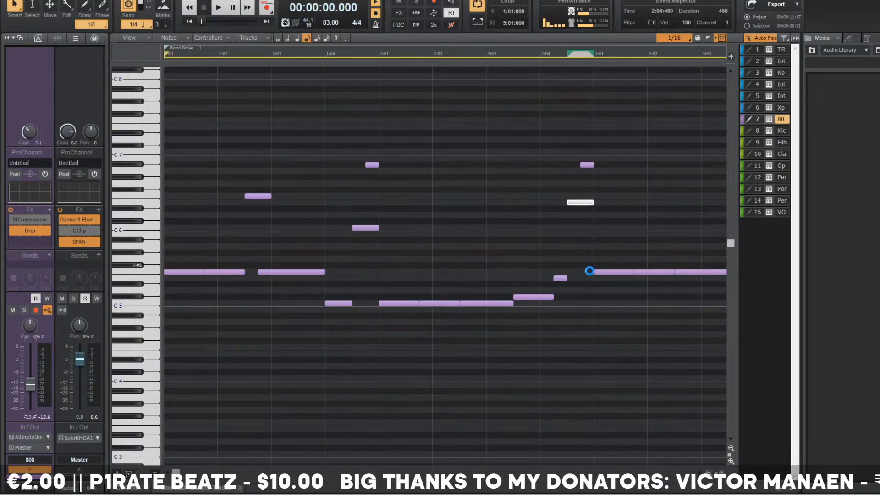
{"action": "left_click_drag", "start_coordinate": [564, 279], "coordinate": [574, 279]}
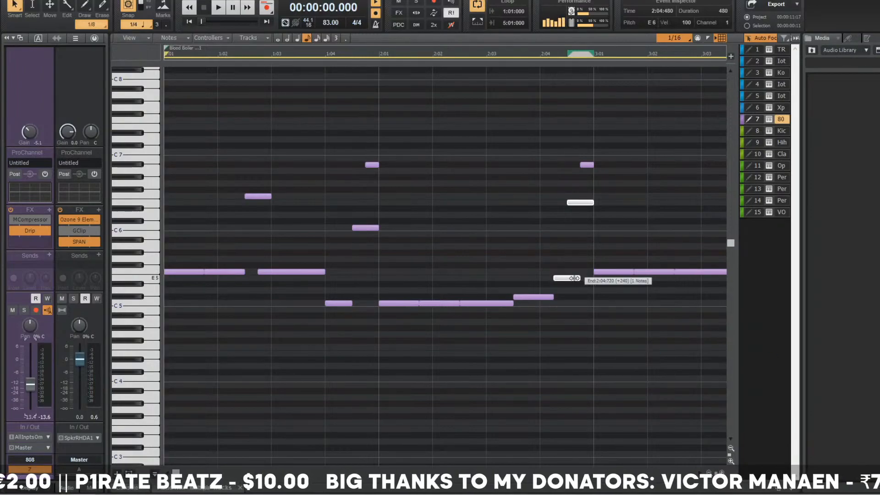
- Start playback and delete the Bb6 note at 2:04:720
{"action": "key", "text": "space"}
{"action": "left_click_drag", "start_coordinate": [555, 130], "coordinate": [641, 175]}
{"action": "key", "text": "Delete"}
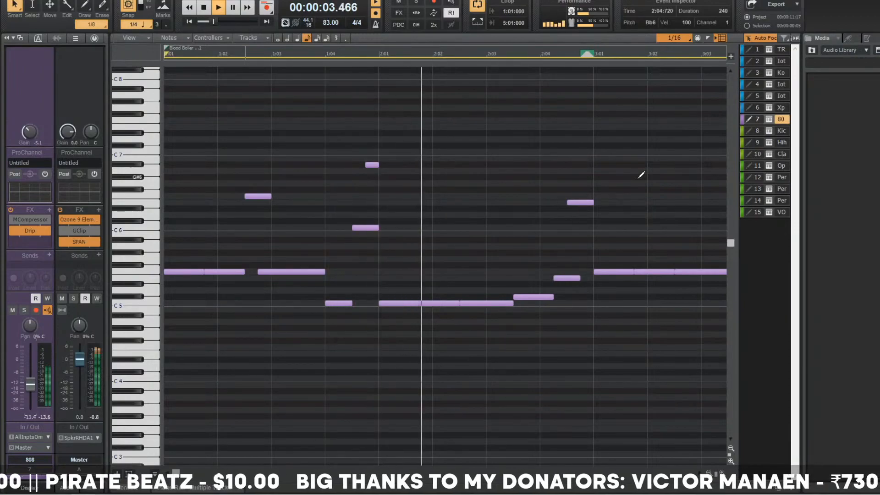
- Replay the edited 808 bass line from the start and stop
{"action": "key", "text": "space"}
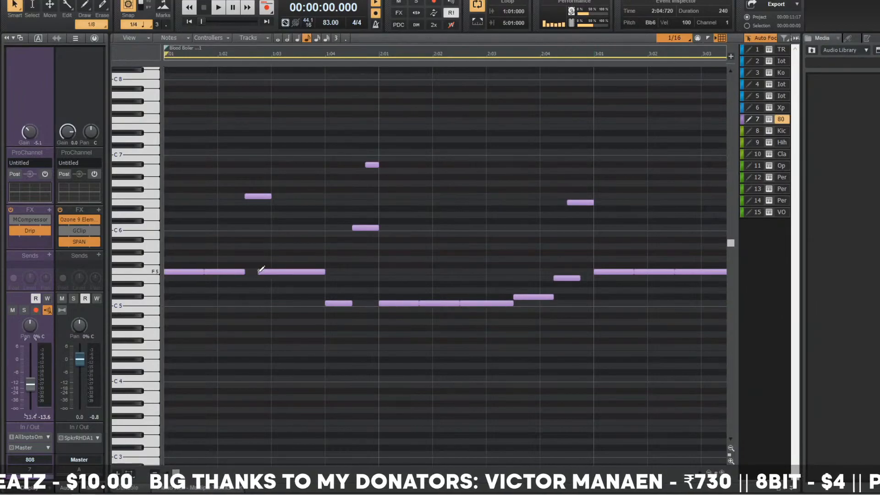
{"action": "key", "text": "w"}
{"action": "key", "text": "space"}
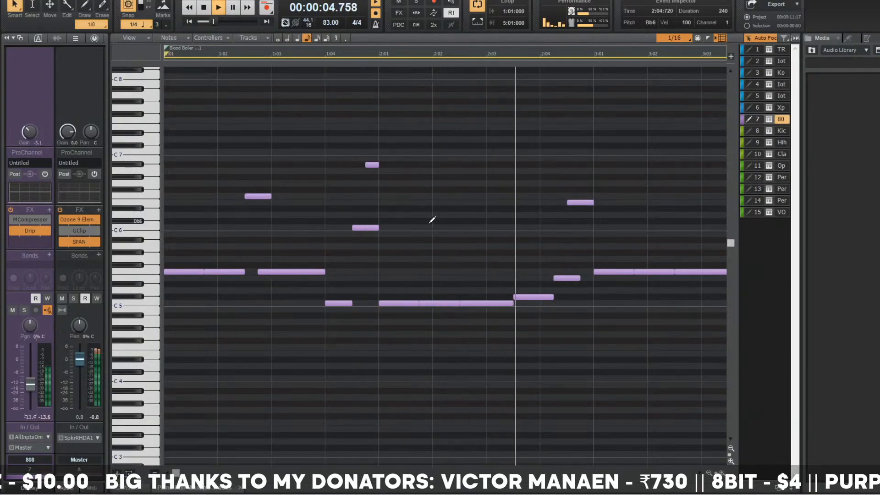
{"action": "key", "text": "space"}
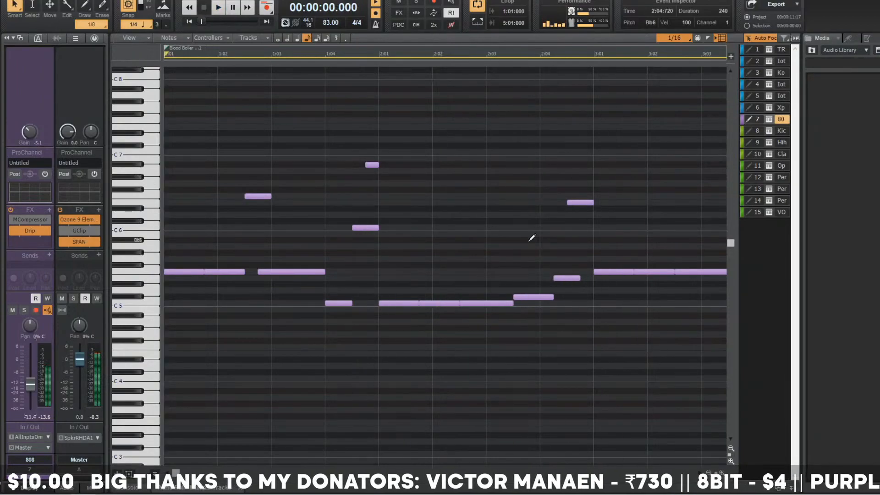
- Return to the track view and enlarge audio sample track 16 to show its waveform in detail
{"action": "key", "text": "d"}
{"action": "scroll", "coordinate": [436, 398], "scroll_direction": "down", "scroll_amount": 3}
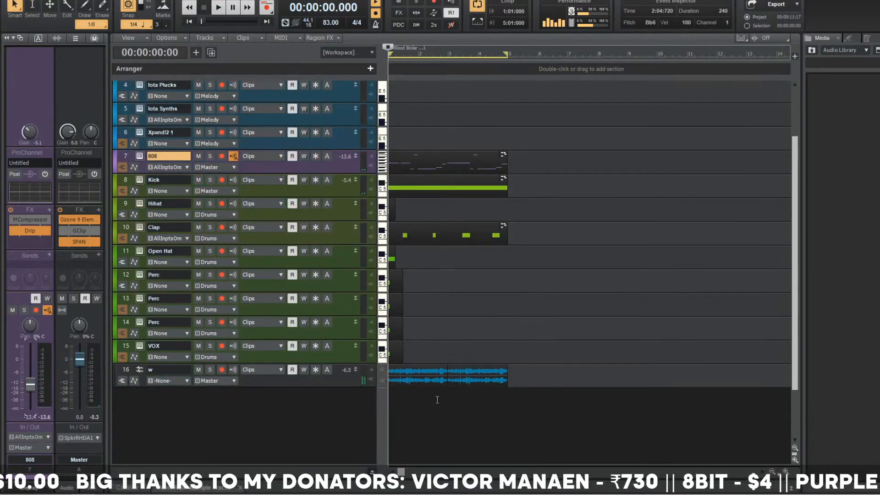
{"action": "scroll", "coordinate": [437, 395], "scroll_direction": "up", "scroll_amount": 6}
{"action": "scroll", "coordinate": [399, 367], "scroll_direction": "down", "scroll_amount": 3}
{"action": "key", "text": "space"}
{"action": "key", "text": "space"}
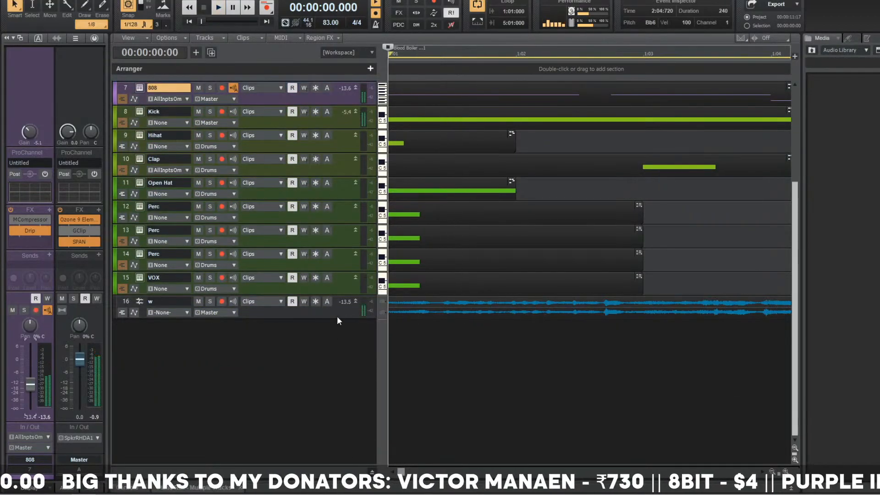
{"action": "left_click_drag", "start_coordinate": [337, 318], "coordinate": [339, 462]}
{"action": "scroll", "coordinate": [356, 260], "scroll_direction": "down", "scroll_amount": 3}
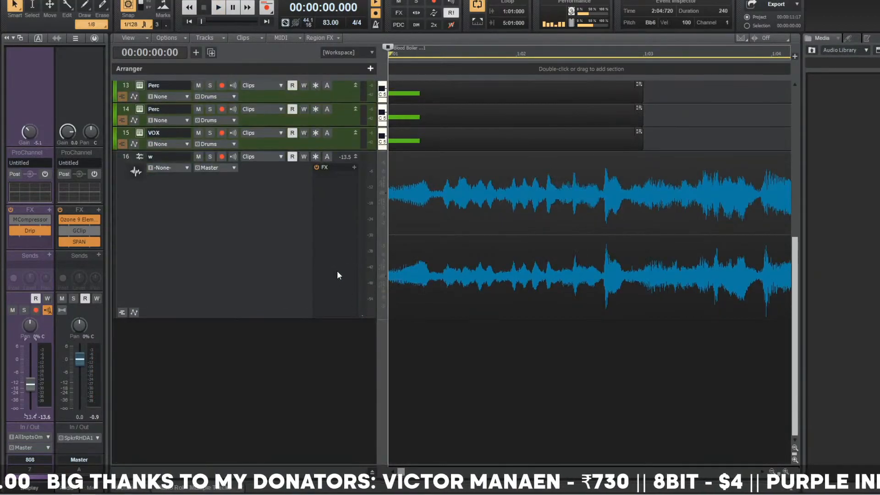
- Play the beat and compare it with the audio sample's waveform
{"action": "key", "text": "space"}
{"action": "key", "text": "space"}
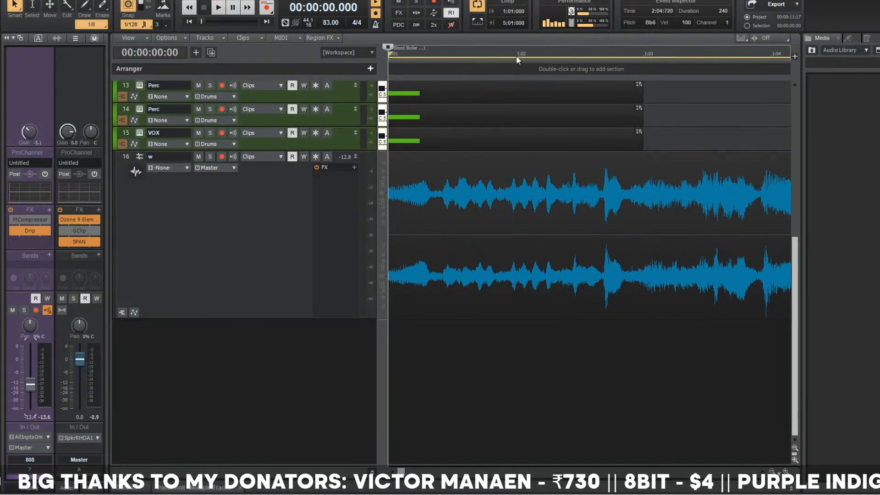
{"action": "key", "text": "space"}
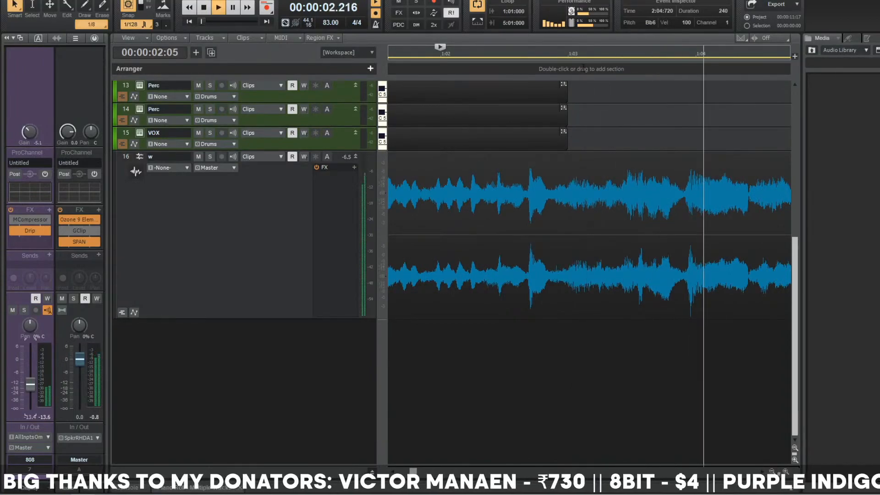
{"action": "scroll", "coordinate": [572, 143], "scroll_direction": "down", "scroll_amount": 4}
{"action": "scroll", "coordinate": [532, 192], "scroll_direction": "up", "scroll_amount": 3}
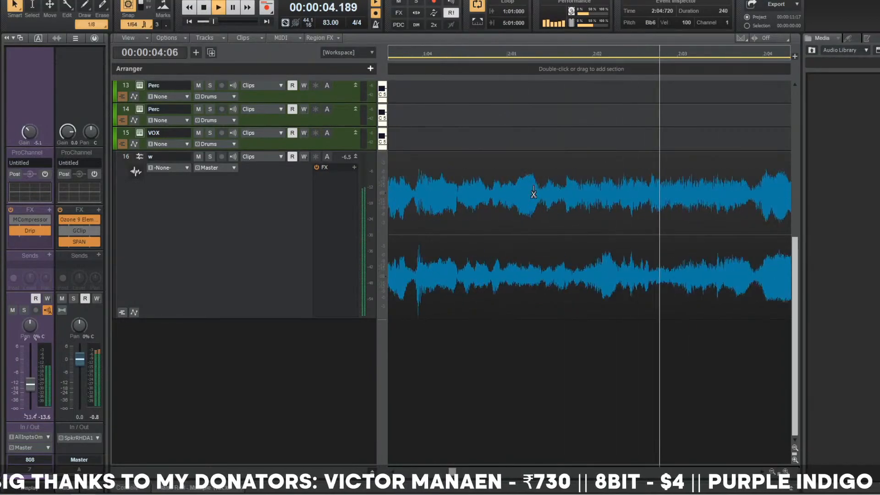
{"action": "key", "text": "d"}
- Reopen the 808 notes in the maximized Piano Roll and stop playback
{"action": "key", "text": "d"}
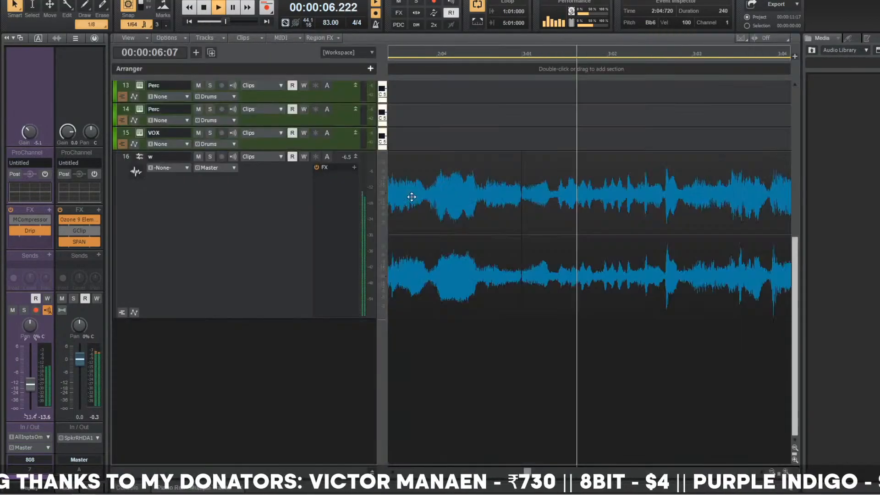
{"action": "scroll", "coordinate": [313, 196], "scroll_direction": "up", "scroll_amount": 4}
{"action": "key", "text": "d"}
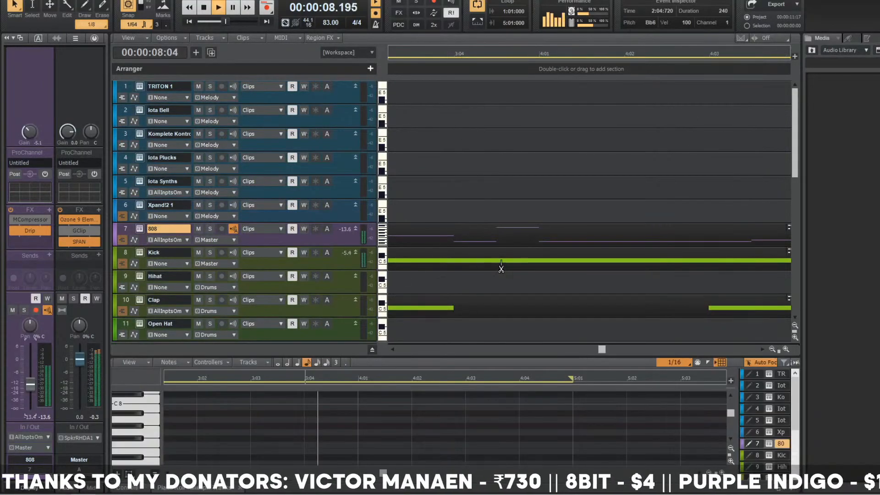
{"action": "key", "text": "shift+d"}
{"action": "left_click", "coordinate": [451, 196]}
{"action": "key", "text": "space"}
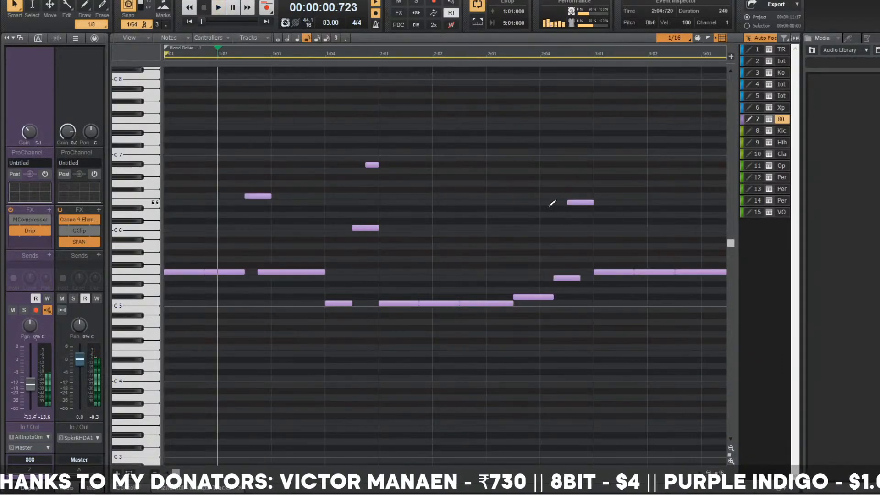
- Replace the C5 note at 4:02:480 with two sixteenths and an eighth on C6, ending at 4:03:480
{"action": "scroll", "coordinate": [553, 204], "scroll_direction": "right", "scroll_amount": 5}
{"action": "left_click_drag", "start_coordinate": [611, 191], "coordinate": [610, 299]}
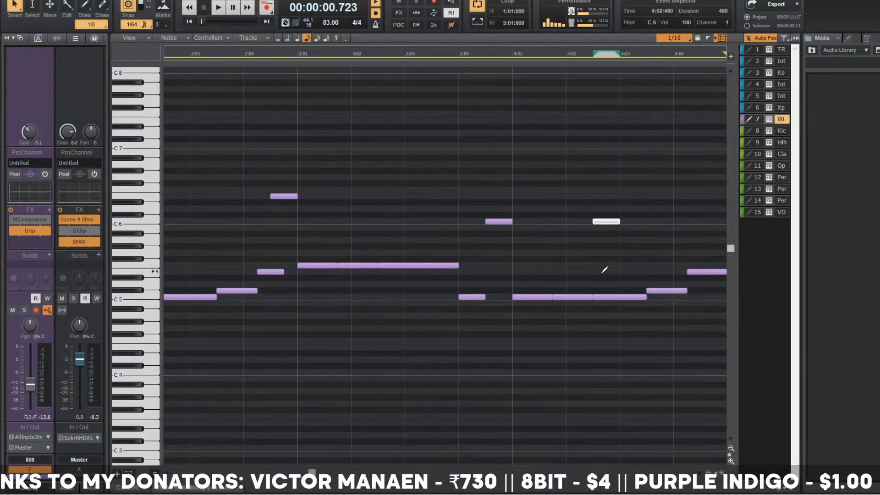
{"action": "double_click", "coordinate": [604, 296]}
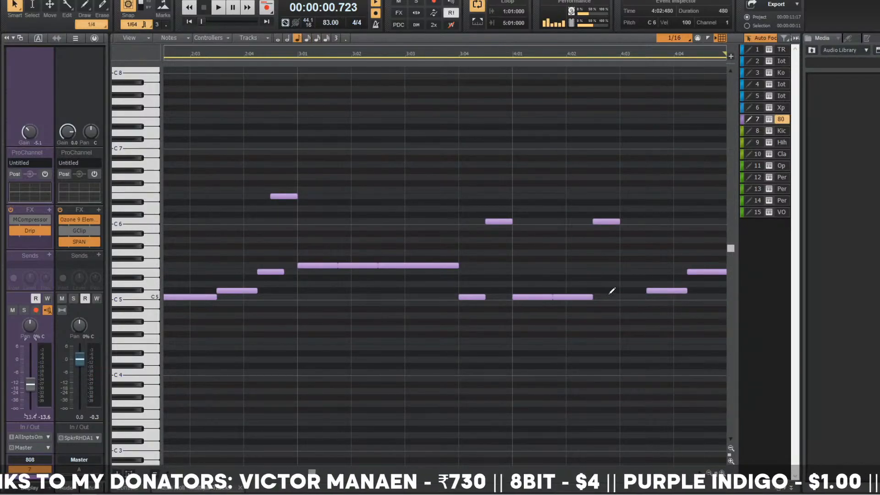
{"action": "left_click", "coordinate": [621, 222]}
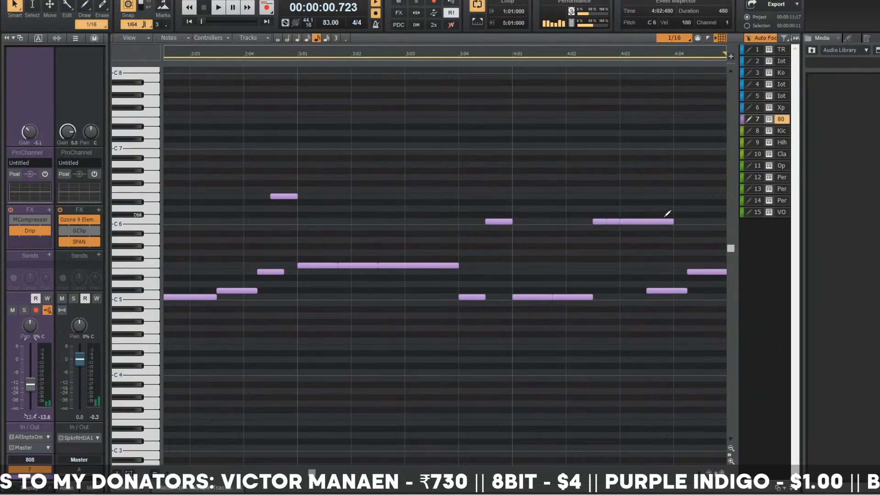
{"action": "left_click_drag", "start_coordinate": [662, 220], "coordinate": [647, 221]}
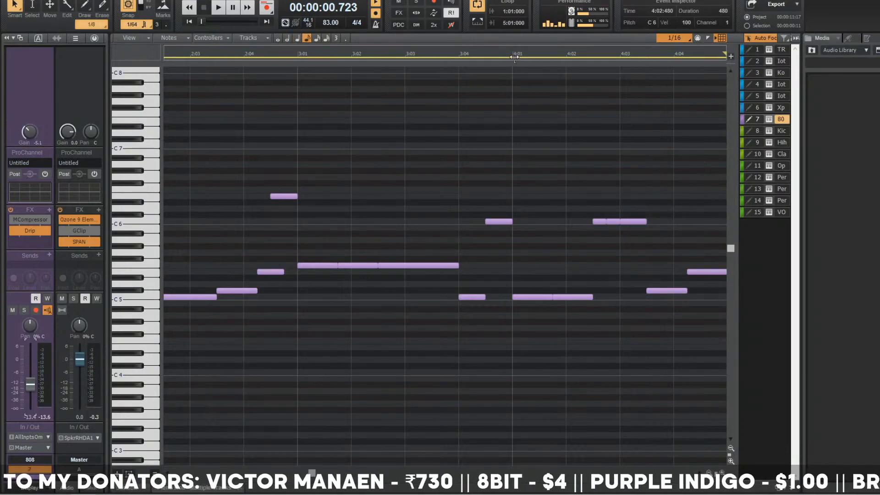
- Play from bar 4 and raise the three consecutive C6 notes starting at 4:02:480 to C7
{"action": "key", "text": "space"}
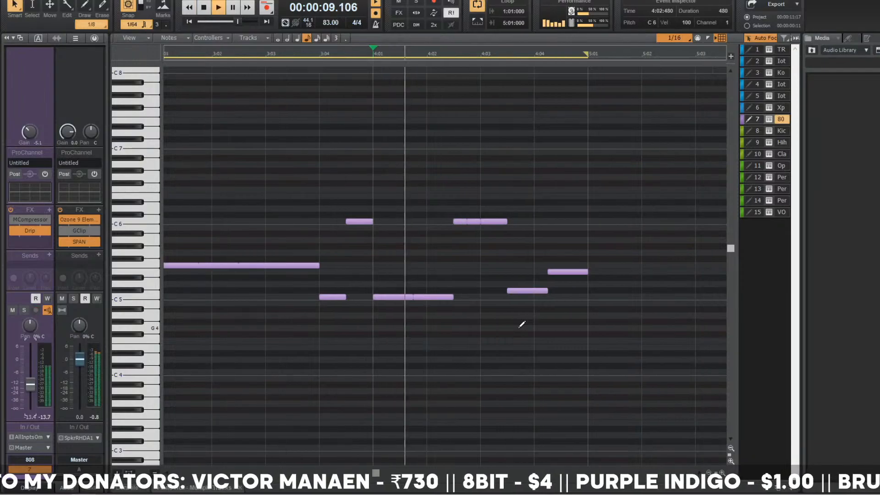
{"action": "left_click_drag", "start_coordinate": [356, 210], "coordinate": [425, 246]}
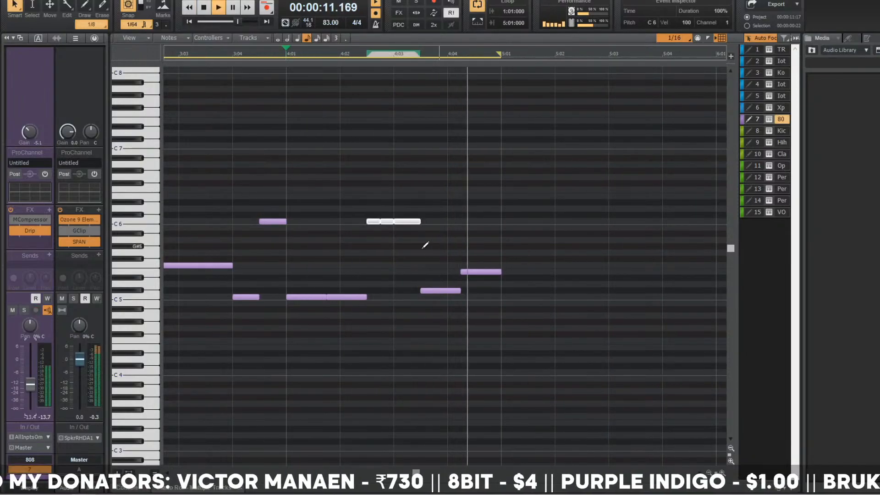
{"action": "key", "text": "space"}
{"action": "key", "text": "space"}
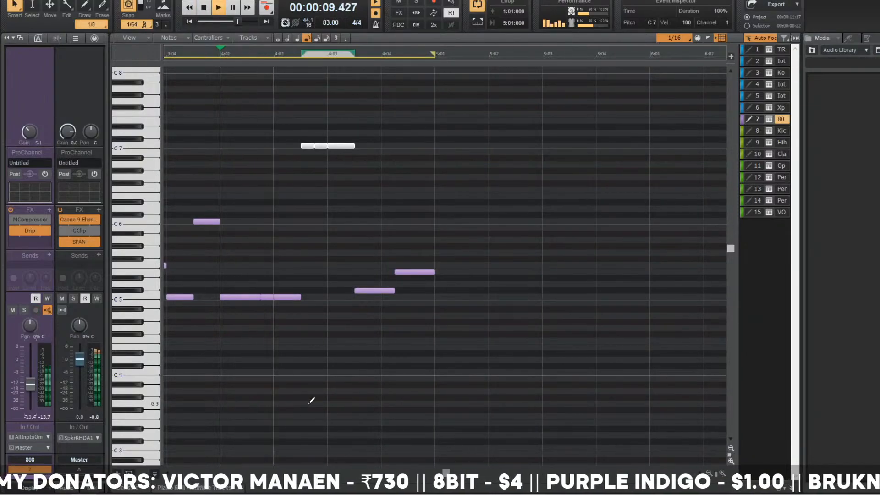
- Replay from bar 4, show the note velocities, and draw a rising velocity ramp across the three C7 notes
{"action": "key", "text": "c"}
{"action": "mouse_move", "coordinate": [321, 424]}
{"action": "left_mouse_down"}
{"action": "mouse_move", "coordinate": [296, 433]}
{"action": "mouse_move", "coordinate": [337, 402]}
{"action": "left_mouse_up"}
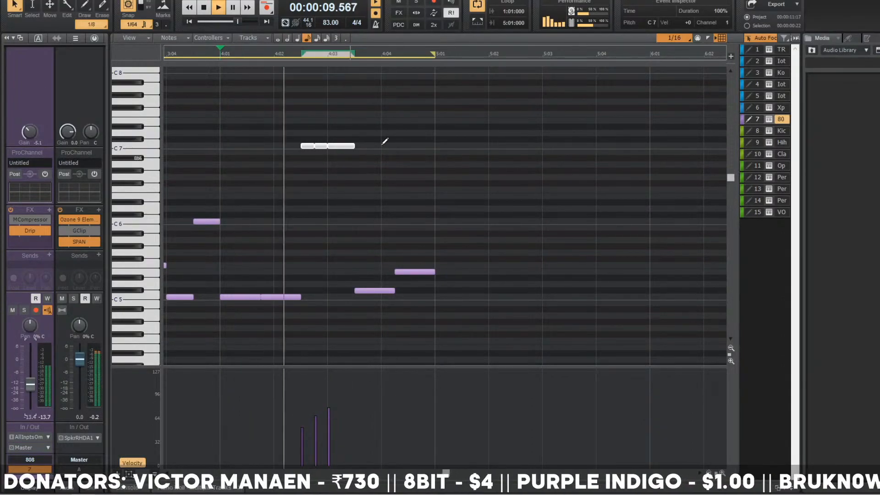
- Draw a sixteenth C6 note at 4:03:240 in the 808 part while auditioning the passage
{"action": "left_click", "coordinate": [364, 118]}
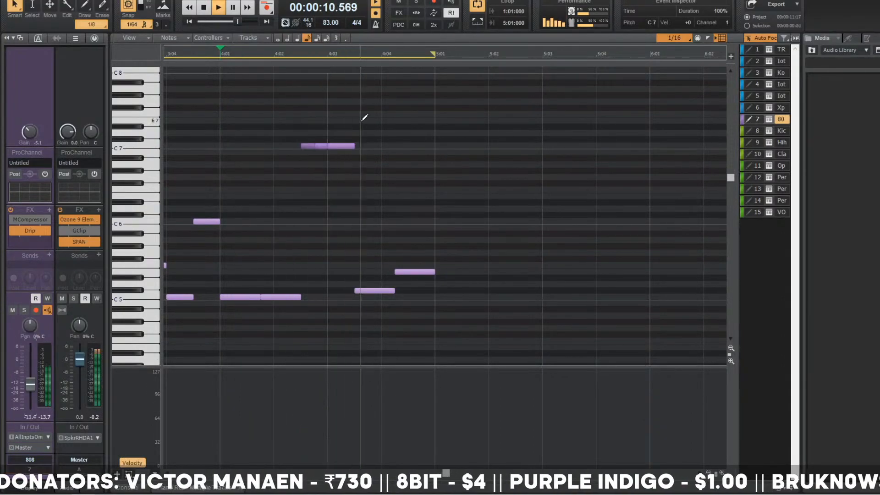
{"action": "left_click", "coordinate": [354, 172]}
{"action": "key", "text": "space"}
{"action": "left_click_drag", "start_coordinate": [354, 171], "coordinate": [355, 222]}
{"action": "key", "text": "space"}
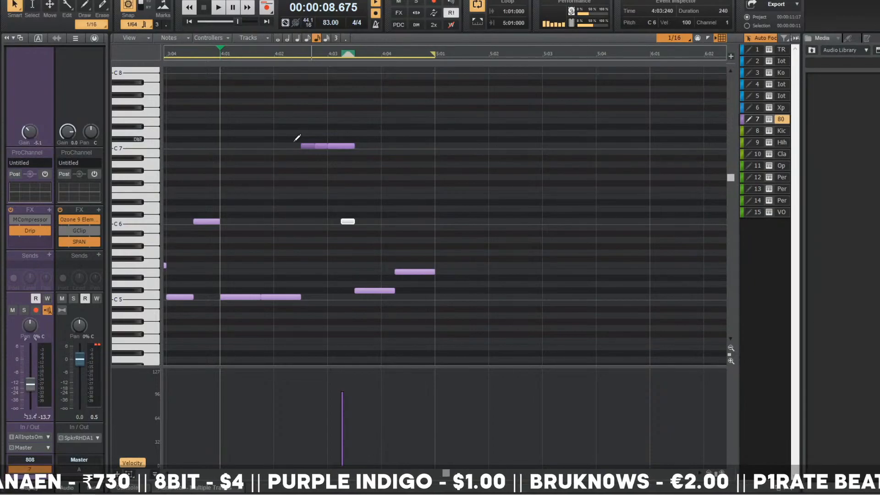
- Play the 808 part from the start with the Kick notes shown behind it, then close the Piano Roll and stop playback
{"action": "key", "text": "w"}
{"action": "scroll", "coordinate": [387, 226], "scroll_direction": "down", "scroll_amount": 2}
{"action": "scroll", "coordinate": [273, 272], "scroll_direction": "up", "scroll_amount": 1}
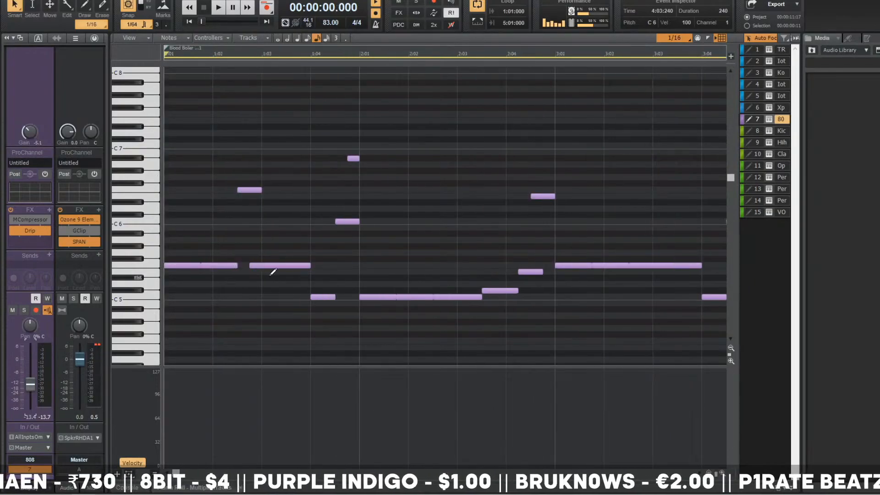
{"action": "scroll", "coordinate": [270, 275], "scroll_direction": "up", "scroll_amount": 1}
{"action": "left_click", "coordinate": [758, 131]}
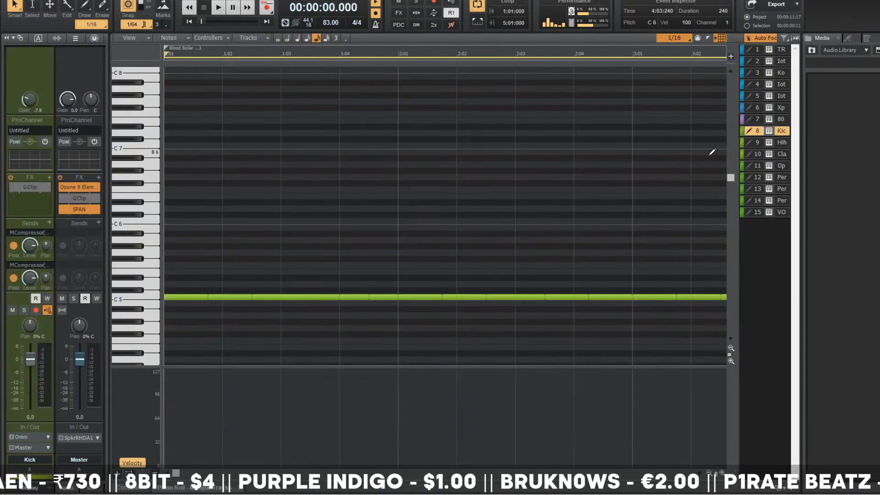
{"action": "left_click", "coordinate": [758, 120], "text": "ctrl"}
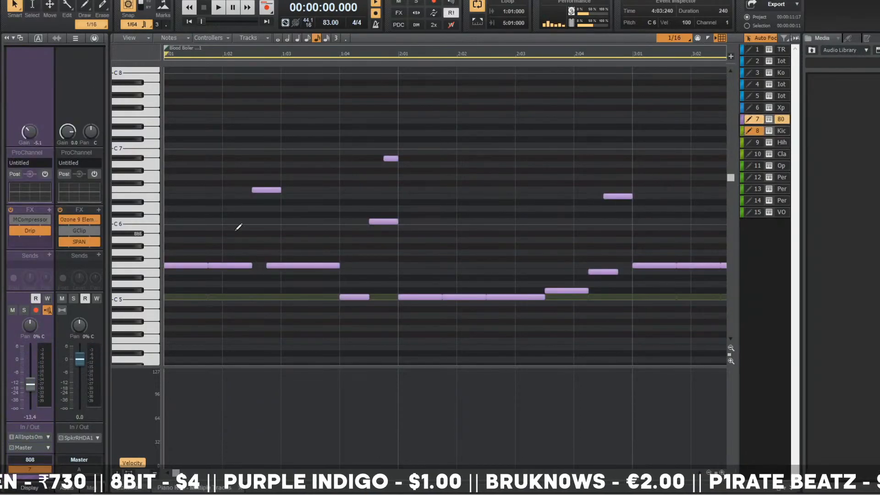
{"action": "key", "text": "space"}
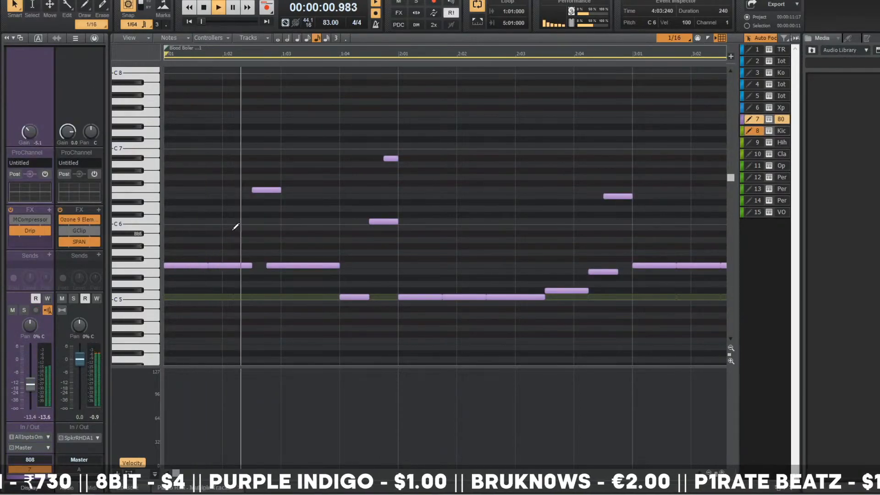
{"action": "key", "text": "d"}
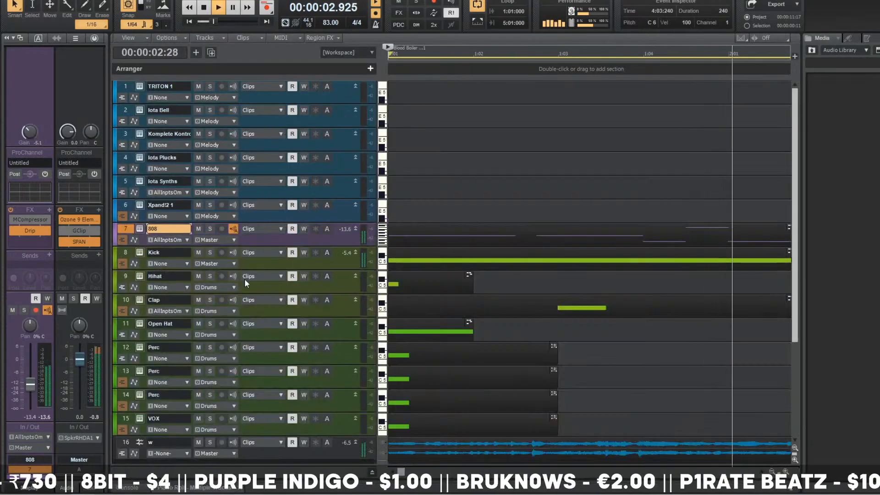
{"action": "key", "text": "space"}
- Route the output of audio track w to the Melody bus
{"action": "key", "text": "Down"}
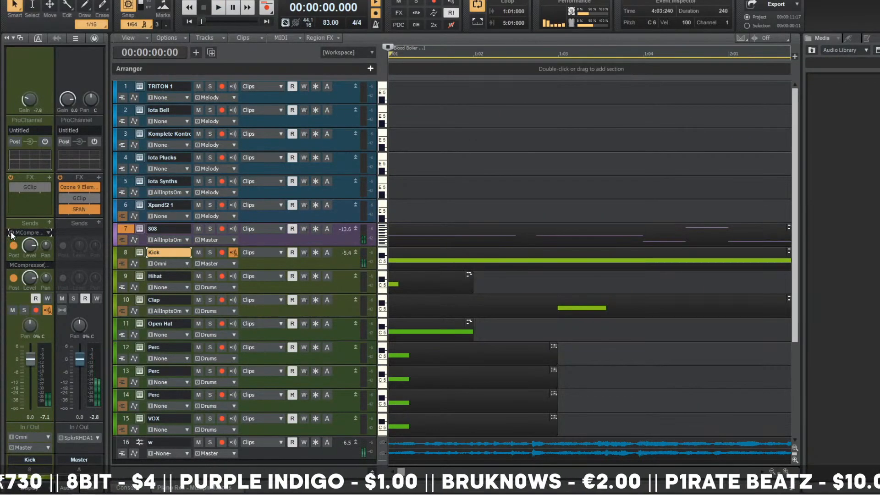
{"action": "key", "text": "Delete"}
{"action": "left_click", "coordinate": [160, 443]}
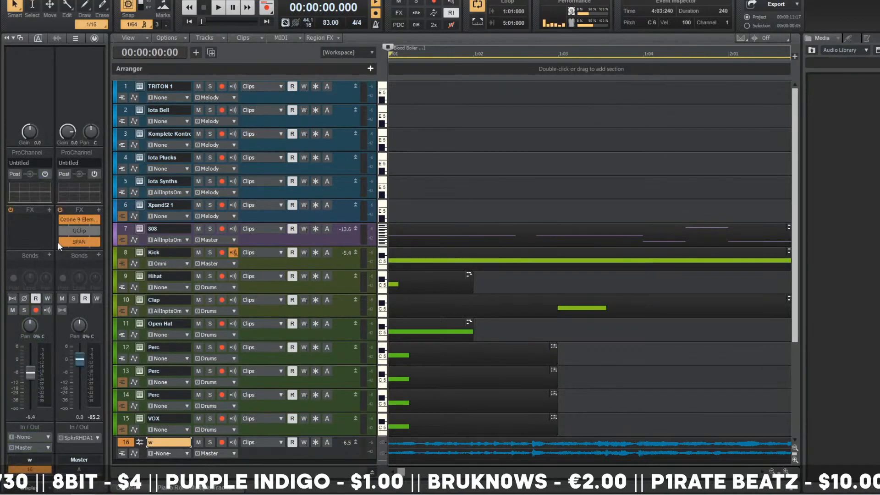
{"action": "left_click", "coordinate": [37, 447]}
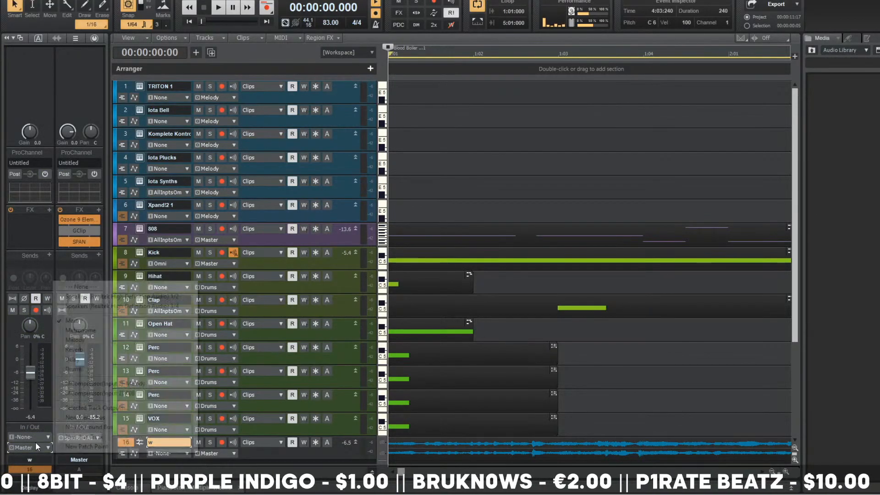
{"action": "left_click", "coordinate": [83, 340]}
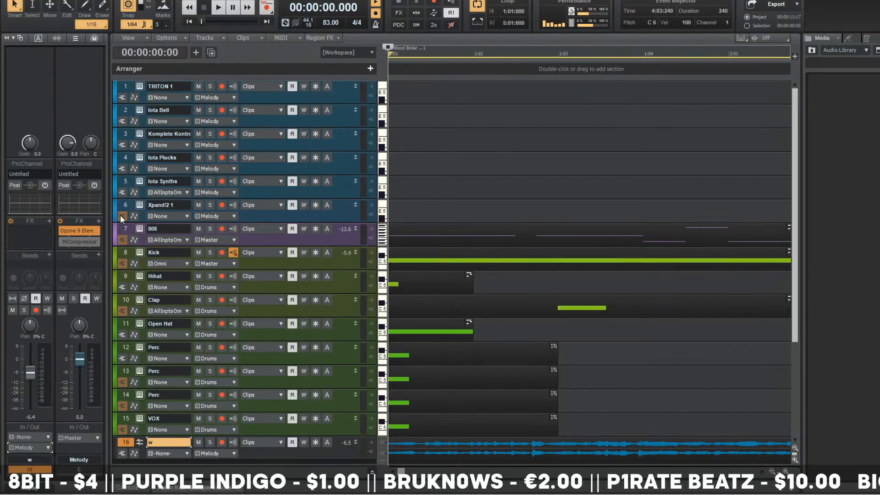
- Check the Kick track's first send destination, start playback, and open the MCompressor on the Melody bus
{"action": "left_click", "coordinate": [133, 252]}
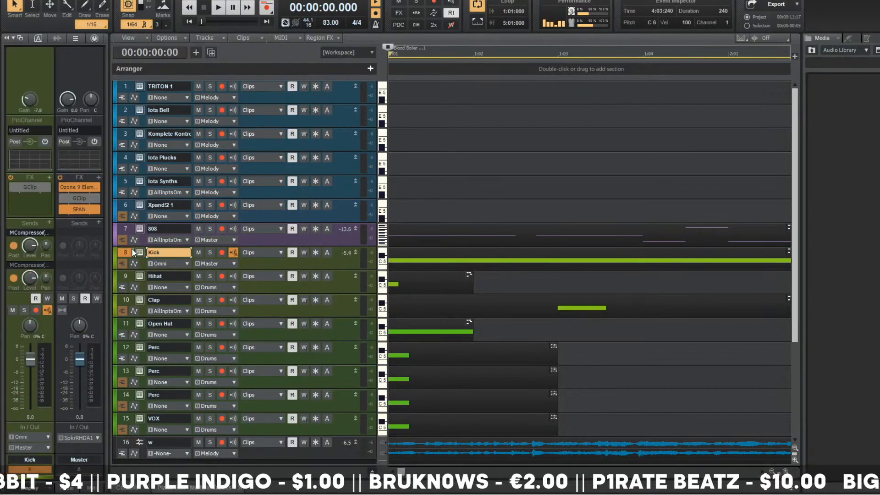
{"action": "left_click", "coordinate": [24, 234]}
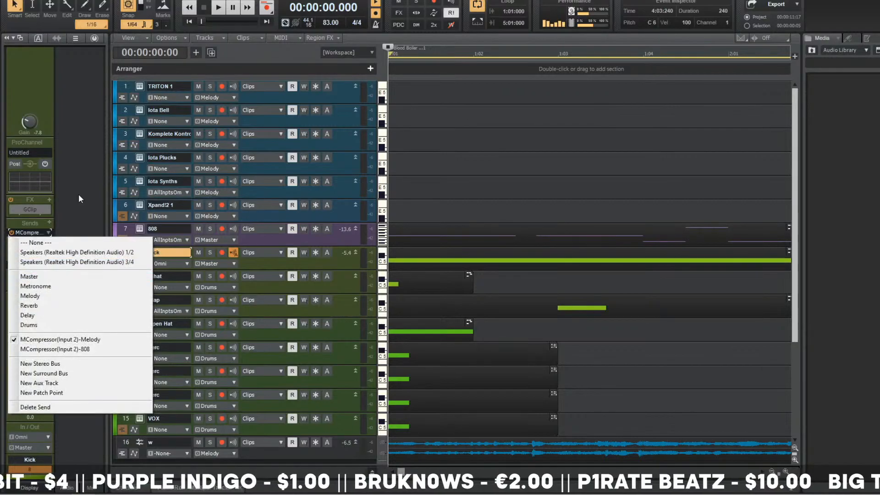
{"action": "key", "text": "space"}
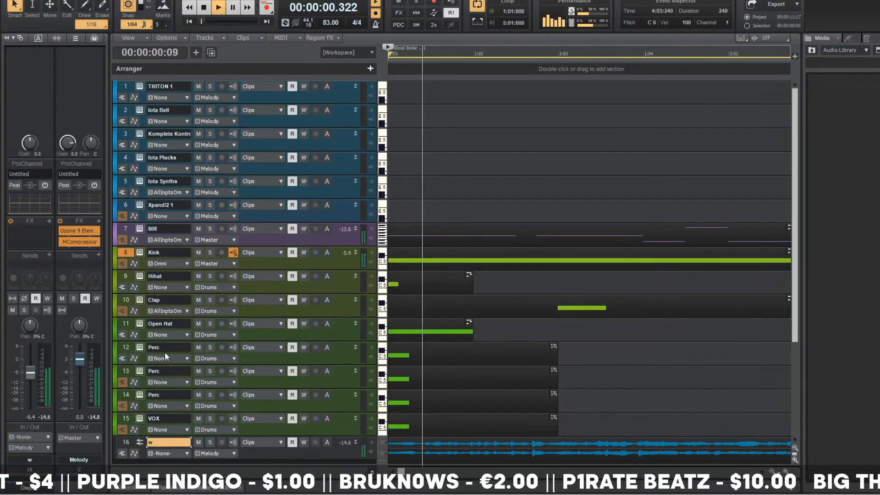
{"action": "double_click", "coordinate": [76, 242]}
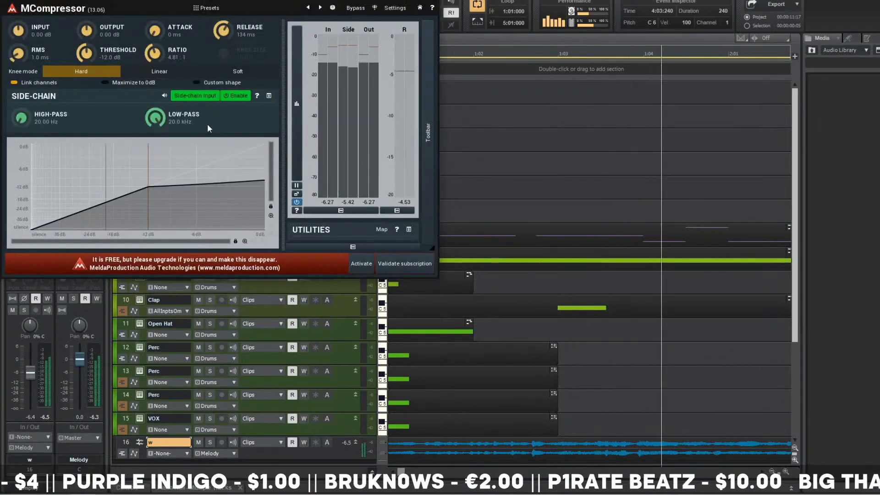
- Set the Melody bus compressor's threshold to -17.8 dB and release to 25 ms, listen to the result, and close the plug-in
{"action": "mouse_move", "coordinate": [87, 54]}
{"action": "left_mouse_down"}
{"action": "mouse_move", "coordinate": [88, 74]}
{"action": "mouse_move", "coordinate": [87, 45]}
{"action": "left_mouse_up"}
{"action": "key", "text": "space"}
{"action": "key", "text": "space"}
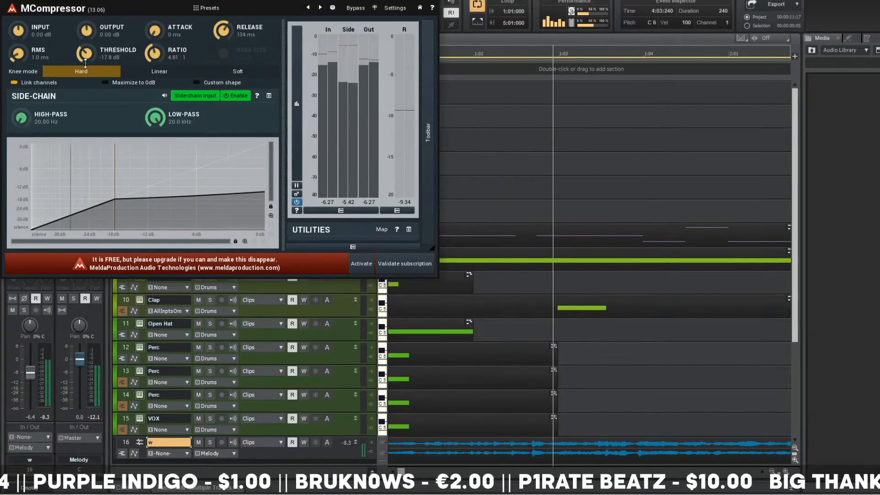
{"action": "mouse_move", "coordinate": [223, 31]}
{"action": "left_mouse_down"}
{"action": "mouse_move", "coordinate": [222, 46]}
{"action": "mouse_move", "coordinate": [227, 29]}
{"action": "left_mouse_up"}
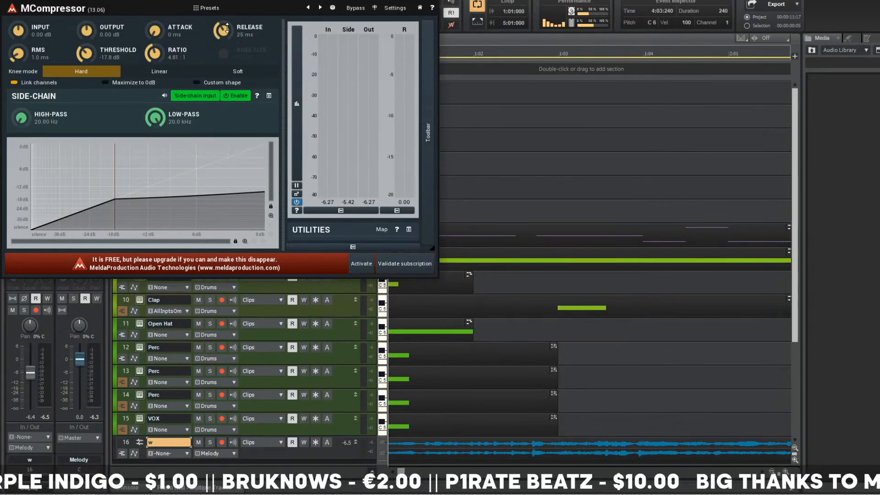
{"action": "key", "text": "space"}
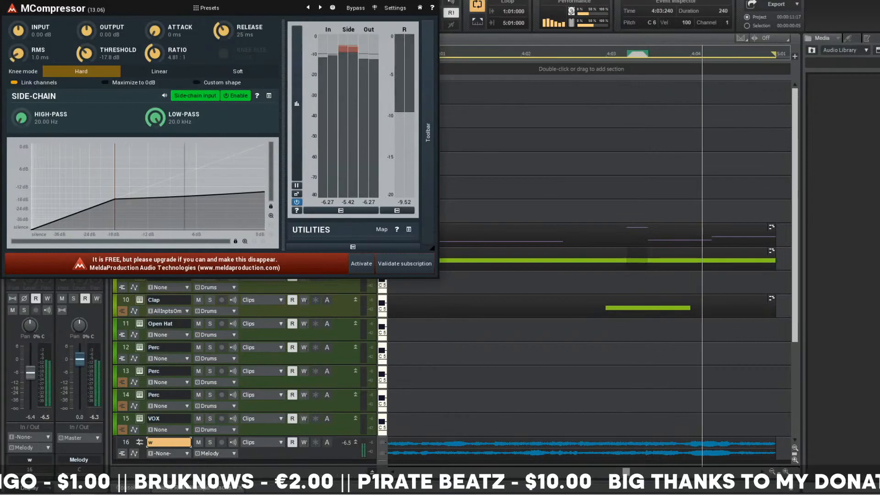
{"action": "key", "text": "ctrl+F4"}
- Stop playback and time-stretch the four-bar Clap clip to half its length, ending at bar 3
{"action": "scroll", "coordinate": [419, 334], "scroll_direction": "down", "scroll_amount": 4}
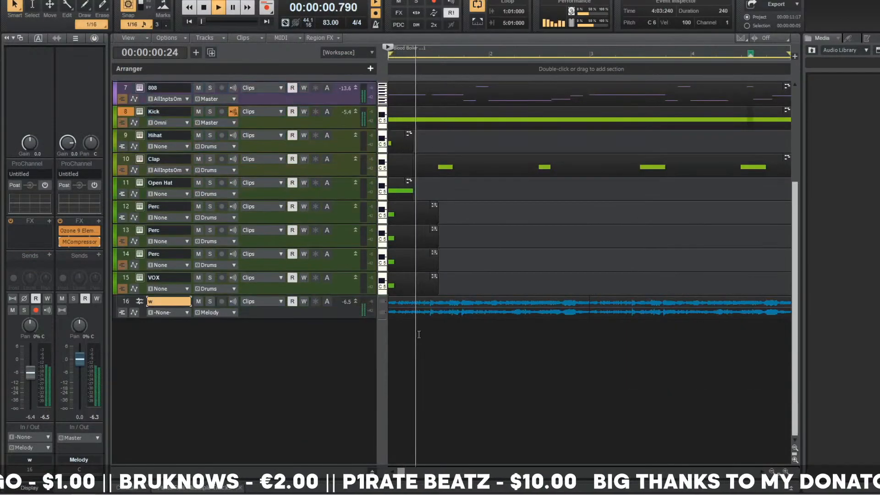
{"action": "scroll", "coordinate": [419, 335], "scroll_direction": "up", "scroll_amount": 3}
{"action": "key", "text": "space"}
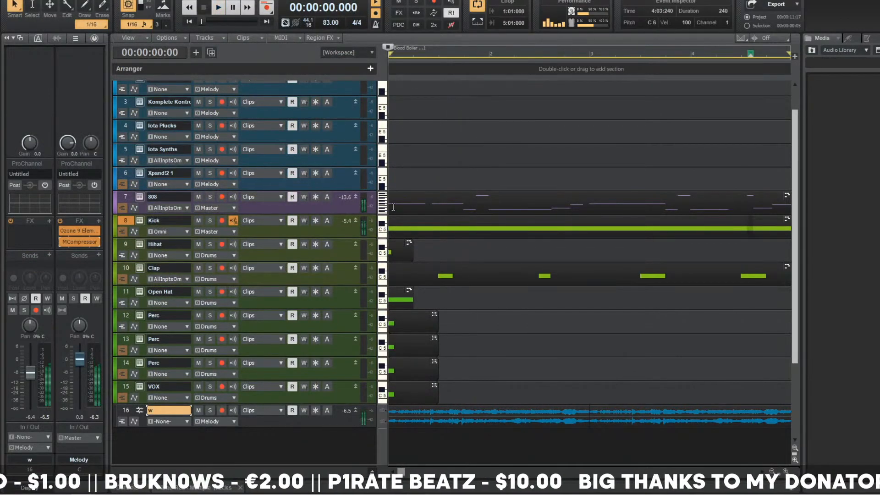
{"action": "scroll", "coordinate": [461, 277], "scroll_direction": "down", "scroll_amount": 3, "text": "ctrl"}
{"action": "scroll", "coordinate": [460, 284], "scroll_direction": "down", "scroll_amount": 1}
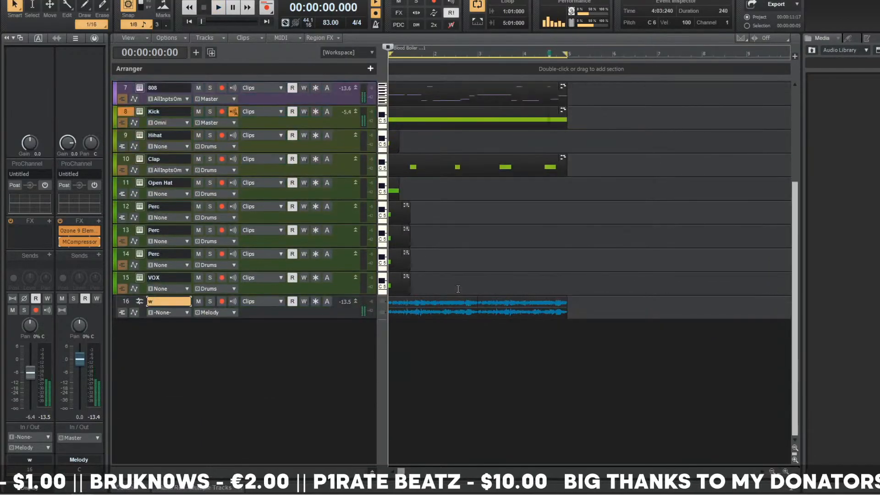
{"action": "scroll", "coordinate": [458, 285], "scroll_direction": "up", "scroll_amount": 2}
{"action": "left_click", "coordinate": [459, 266]}
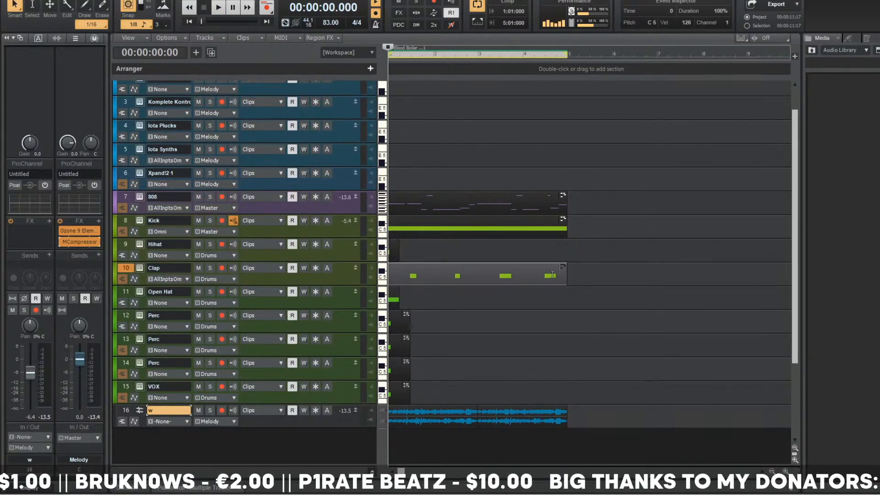
{"action": "left_click_drag", "start_coordinate": [564, 276], "coordinate": [477, 280]}
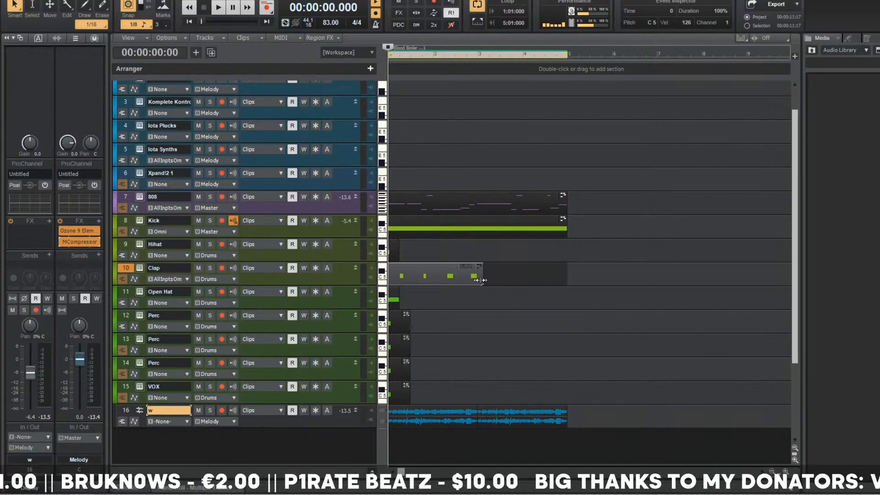
- Listen to track w soloed from the start, then unsolo it to hear the full beat
{"action": "left_click", "coordinate": [209, 411]}
{"action": "key", "text": "space"}
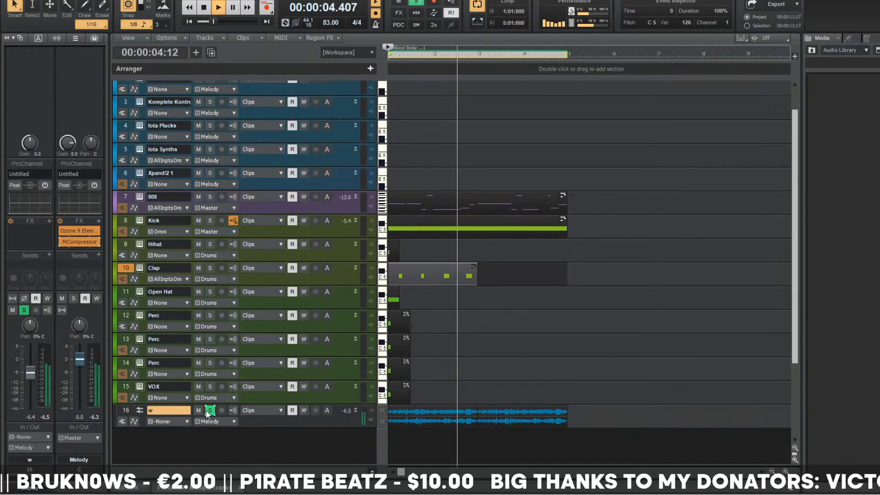
{"action": "left_click", "coordinate": [209, 410]}
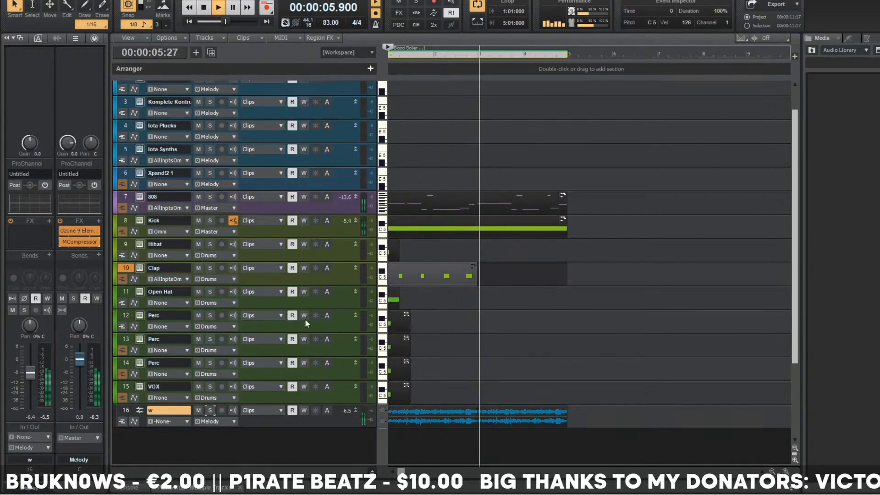
- Copy the two-bar Clap clip to bar 3 and play the beat from the start
{"action": "key", "text": "space"}
{"action": "left_click", "coordinate": [407, 267]}
{"action": "left_click_drag", "start_coordinate": [407, 267], "coordinate": [499, 272]}
{"action": "key", "text": "space"}
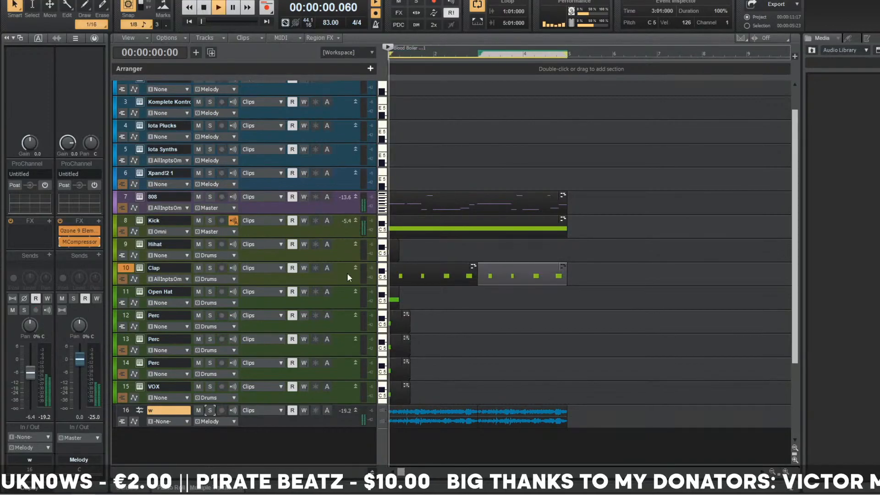
- Open the Clap track's sampler and browse the samples folder to the Snares in NATETHEPRODUCERBEATS - LEGACY Drumkit
{"action": "left_click", "coordinate": [139, 270]}
{"action": "left_click", "coordinate": [85, 21]}
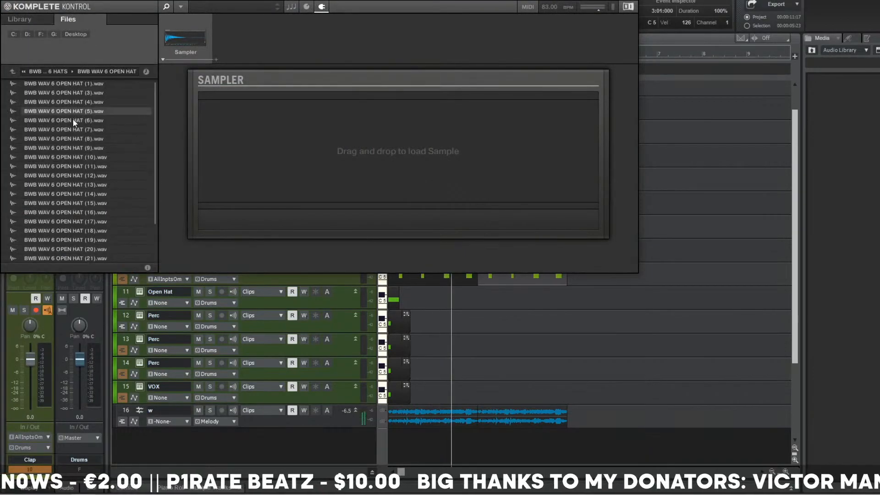
{"action": "left_click", "coordinate": [54, 69]}
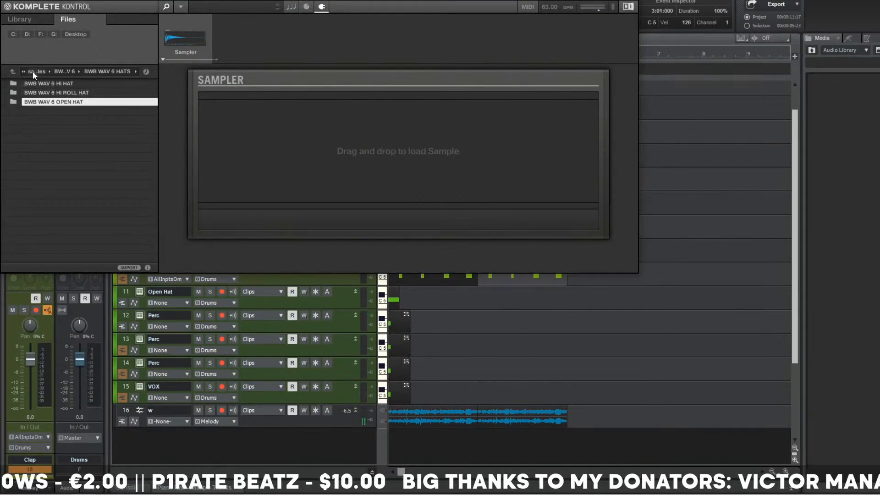
{"action": "left_click", "coordinate": [31, 72]}
{"action": "scroll", "coordinate": [91, 234], "scroll_direction": "down", "scroll_amount": 8}
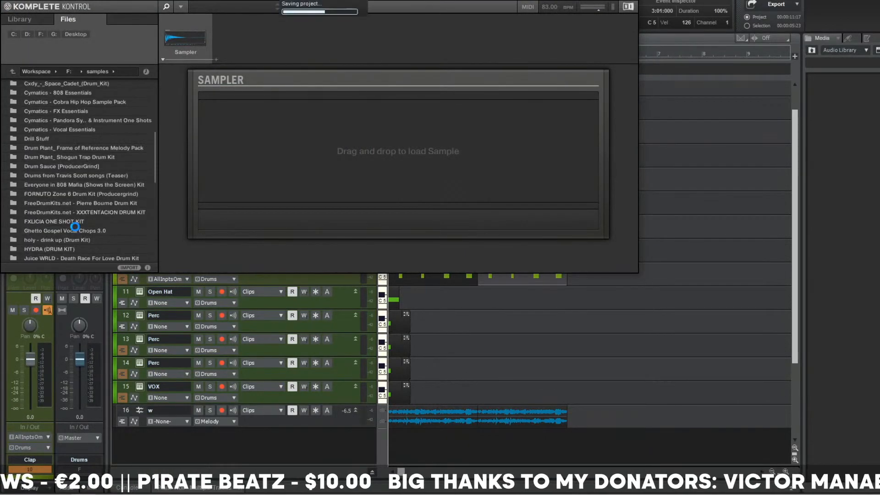
{"action": "scroll", "coordinate": [106, 238], "scroll_direction": "down", "scroll_amount": 4}
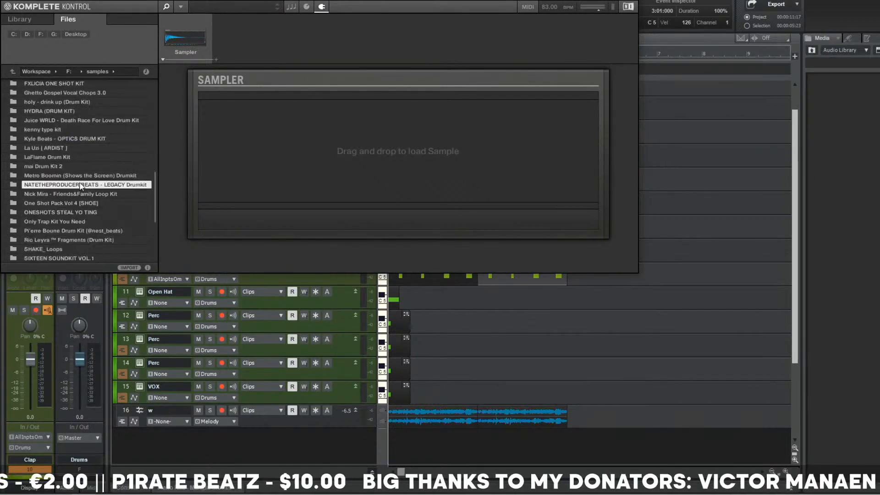
{"action": "double_click", "coordinate": [82, 185]}
{"action": "left_click", "coordinate": [62, 138]}
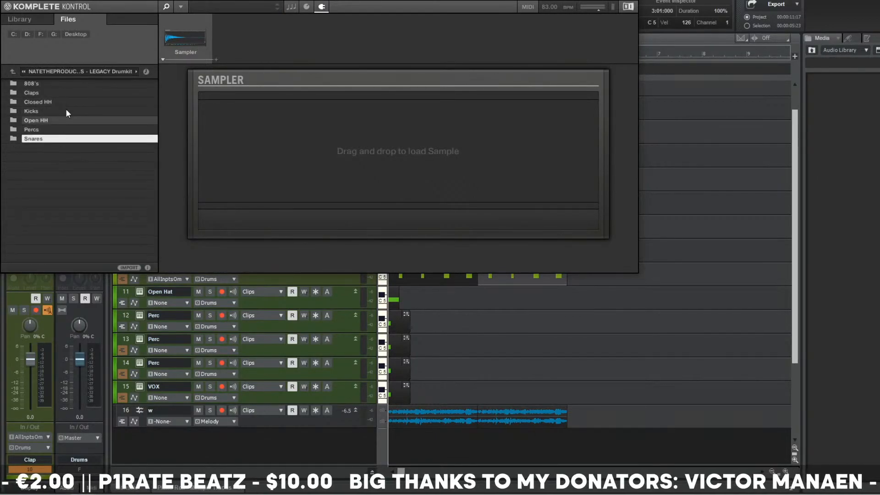
{"action": "double_click", "coordinate": [69, 140]}
- Audition NTPB snares I Like That and Envy in the Clap sampler during playback, then load NTPB - Snare (Goat).wav
{"action": "left_click", "coordinate": [78, 101]}
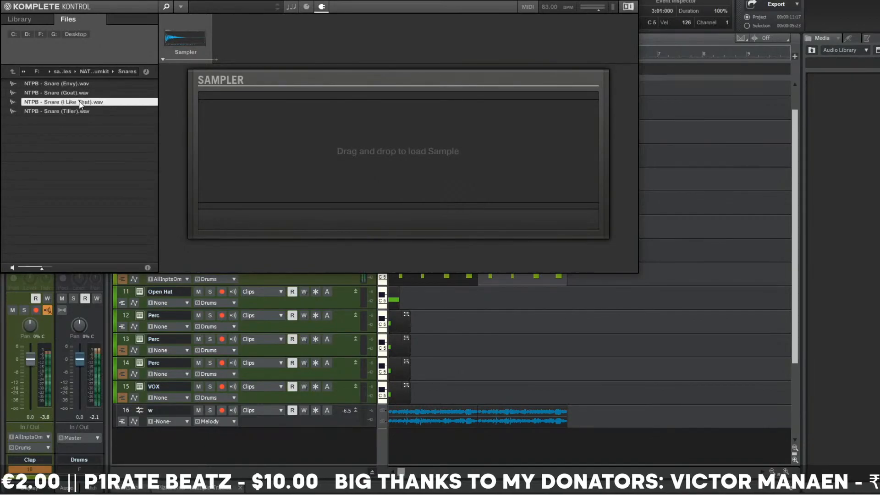
{"action": "double_click", "coordinate": [79, 101]}
{"action": "key", "text": "space"}
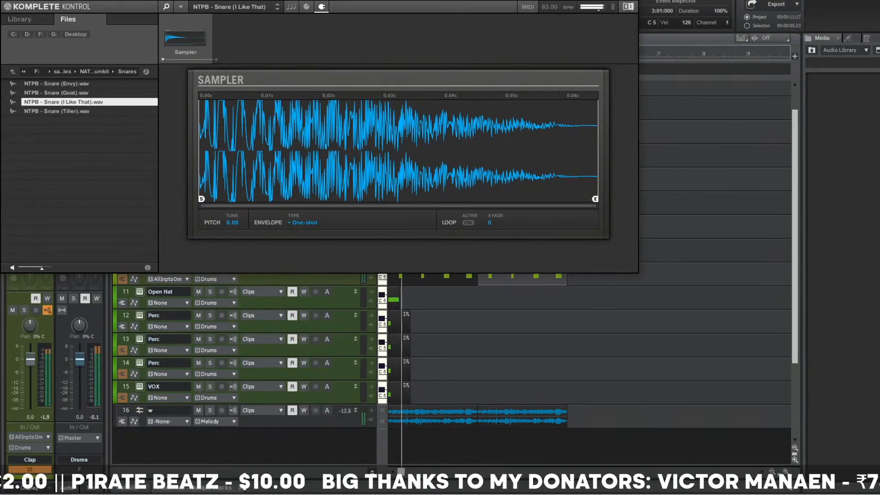
{"action": "double_click", "coordinate": [85, 84]}
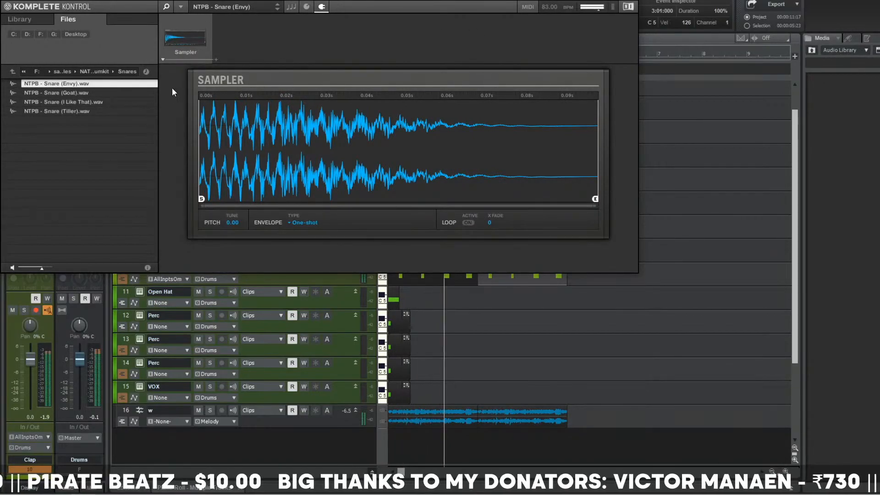
{"action": "double_click", "coordinate": [123, 93]}
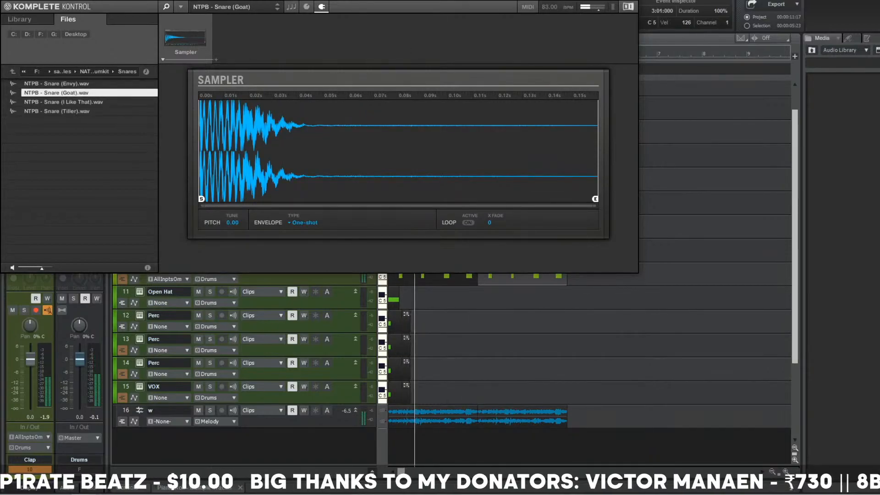
- Close the Clap sampler, show the Kick and 808 notes alongside the Clap notes in the piano roll, and start playback
{"action": "key", "text": "ctrl+F4"}
{"action": "scroll", "coordinate": [447, 315], "scroll_direction": "up", "scroll_amount": 2}
{"action": "key", "text": "d"}
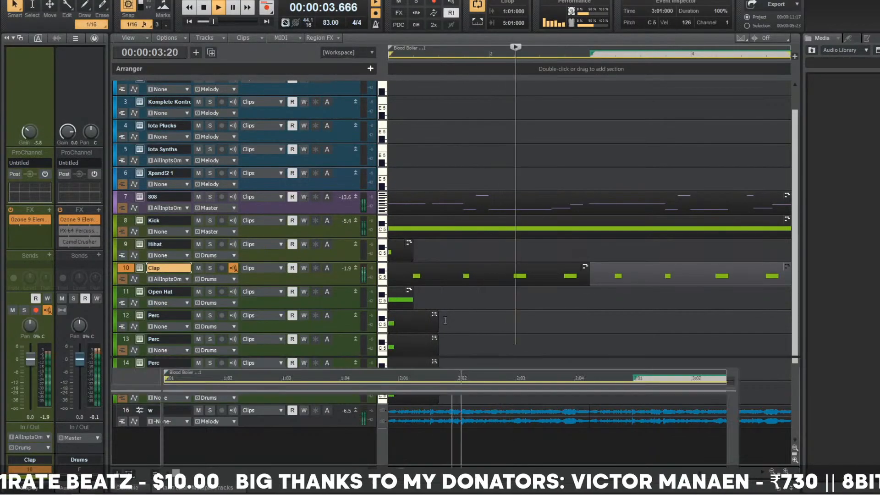
{"action": "key", "text": "alt+3"}
{"action": "key", "text": "space"}
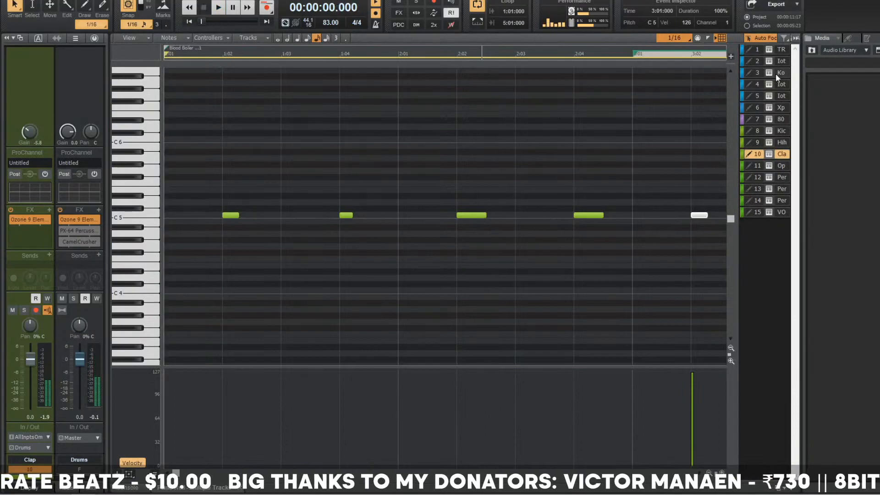
{"action": "left_click", "coordinate": [750, 131]}
{"action": "left_click", "coordinate": [749, 119]}
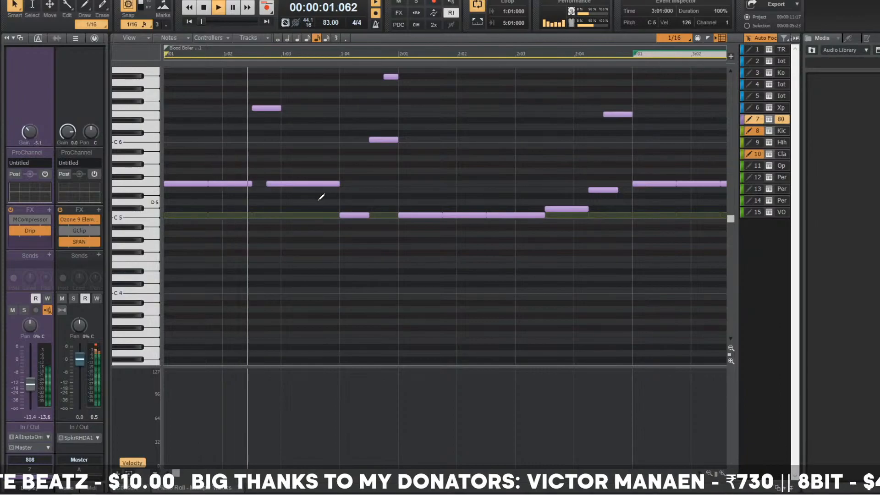
- Delete the kick, 808 and clap notes that start on beats 1:04 and 3:04
{"action": "left_click_drag", "start_coordinate": [362, 167], "coordinate": [355, 244]}
{"action": "key", "text": "Delete"}
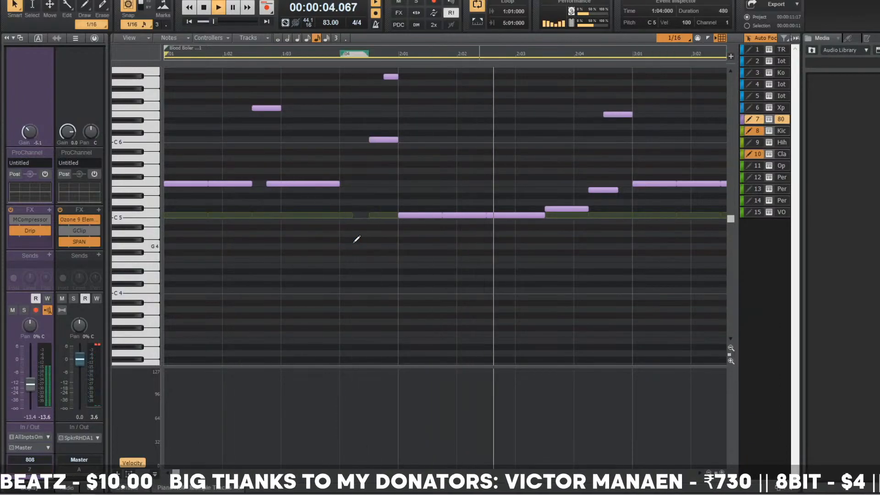
{"action": "left_click", "coordinate": [346, 215]}
{"action": "key", "text": "Delete"}
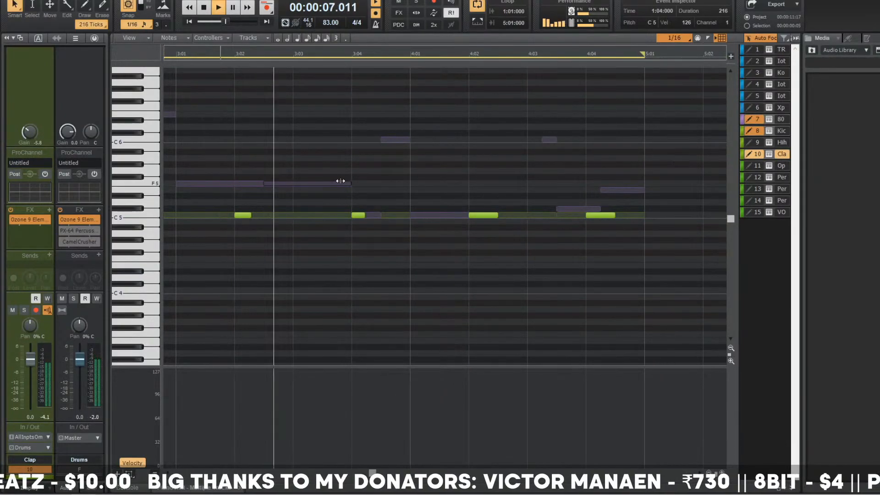
{"action": "scroll", "coordinate": [365, 214], "scroll_direction": "left", "scroll_amount": 1}
{"action": "left_click_drag", "start_coordinate": [450, 225], "coordinate": [445, 229]}
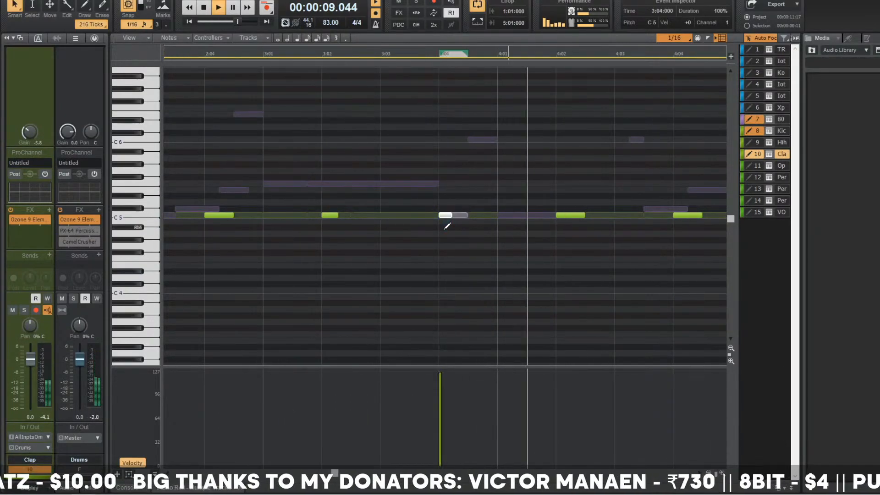
{"action": "key", "text": "Delete"}
- Lengthen the 808 notes before 1:04 and 3:04 by an eighth note to meet the notes that follow
{"action": "scroll", "coordinate": [499, 232], "scroll_direction": "right", "scroll_amount": 2}
{"action": "scroll", "coordinate": [511, 216], "scroll_direction": "down", "scroll_amount": 3}
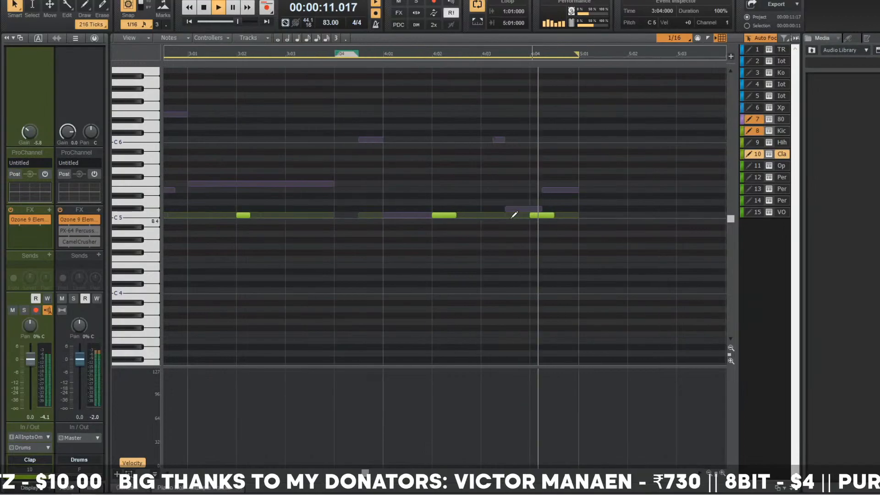
{"action": "left_click_drag", "start_coordinate": [282, 171], "coordinate": [298, 172]}
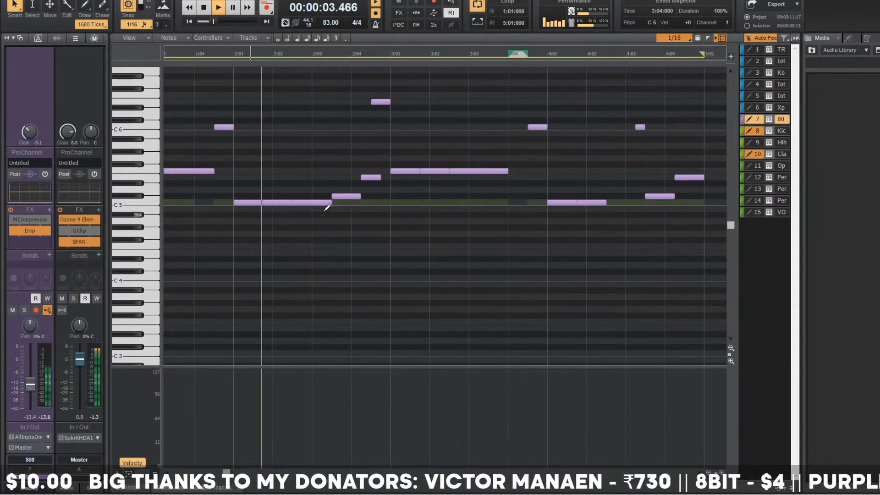
{"action": "left_click_drag", "start_coordinate": [455, 172], "coordinate": [477, 176]}
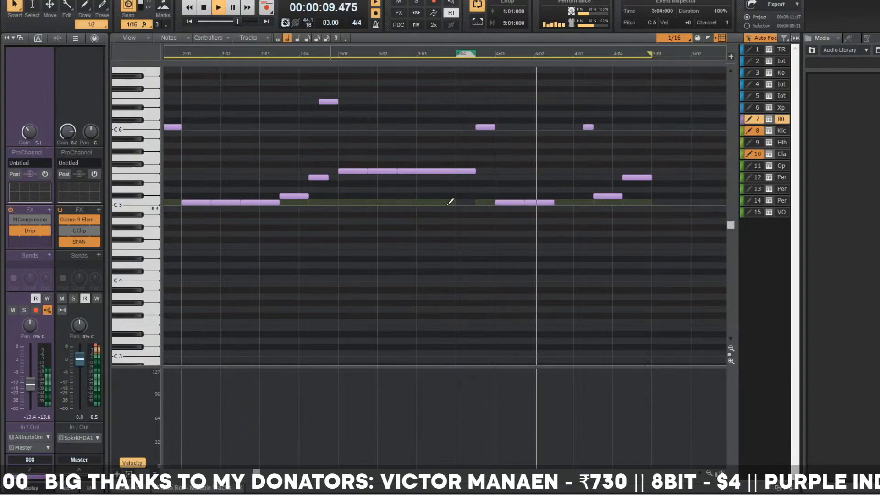
{"action": "key", "text": "space"}
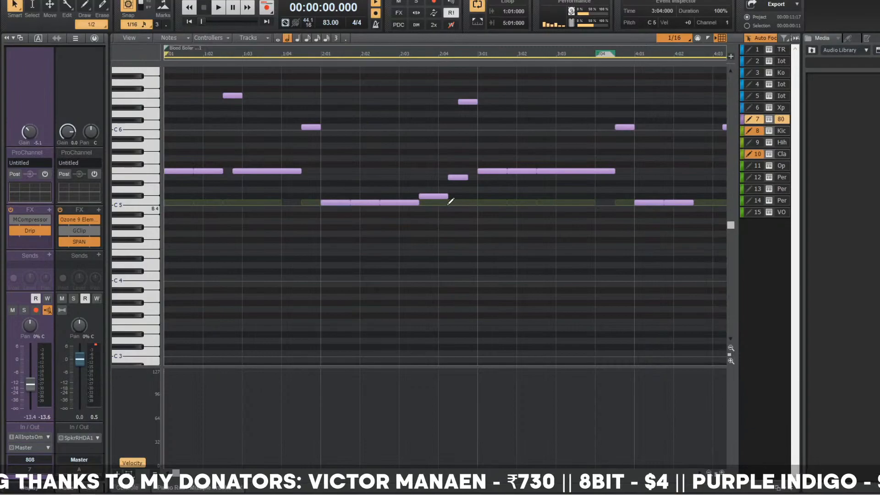
- Return to the arrangement and listen to the edited beat from the start
{"action": "key", "text": "shift+d"}
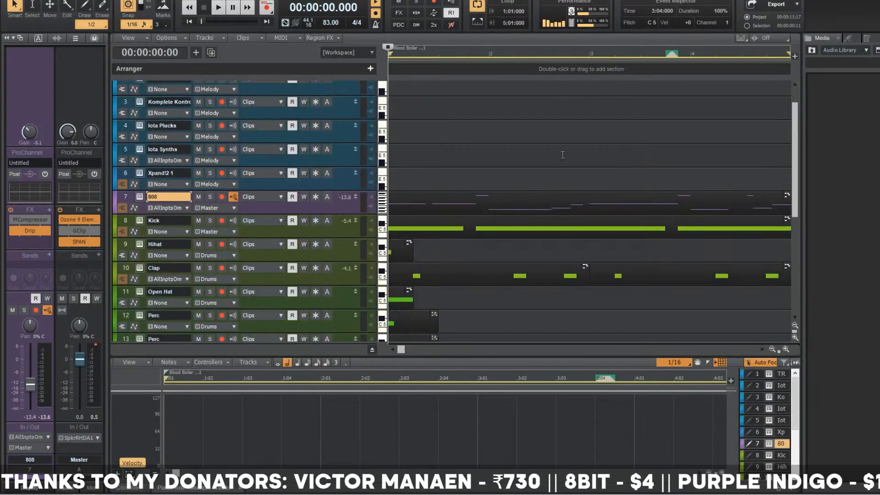
{"action": "scroll", "coordinate": [483, 277], "scroll_direction": "down", "scroll_amount": 6}
{"action": "key", "text": "alt+space"}
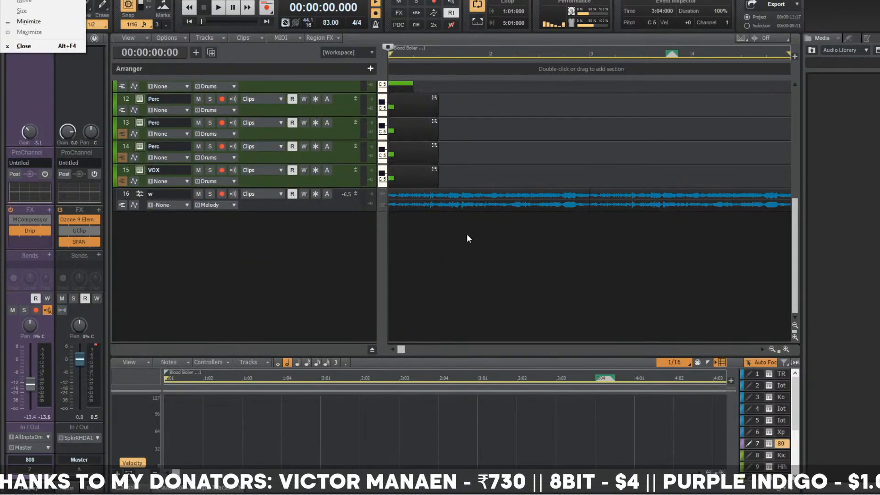
{"action": "key", "text": "Escape"}
{"action": "key", "text": "space"}
{"action": "scroll", "coordinate": [467, 233], "scroll_direction": "up", "scroll_amount": 3}
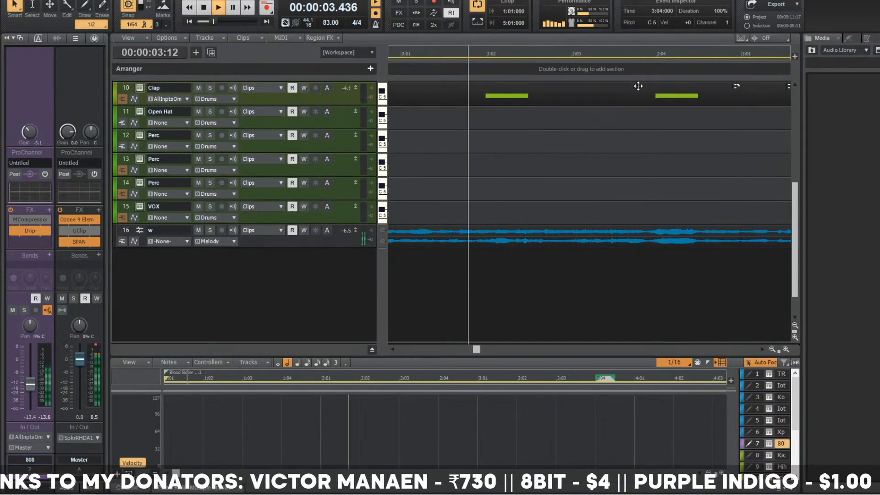
{"action": "key", "text": "w"}
{"action": "scroll", "coordinate": [556, 193], "scroll_direction": "up", "scroll_amount": 3}
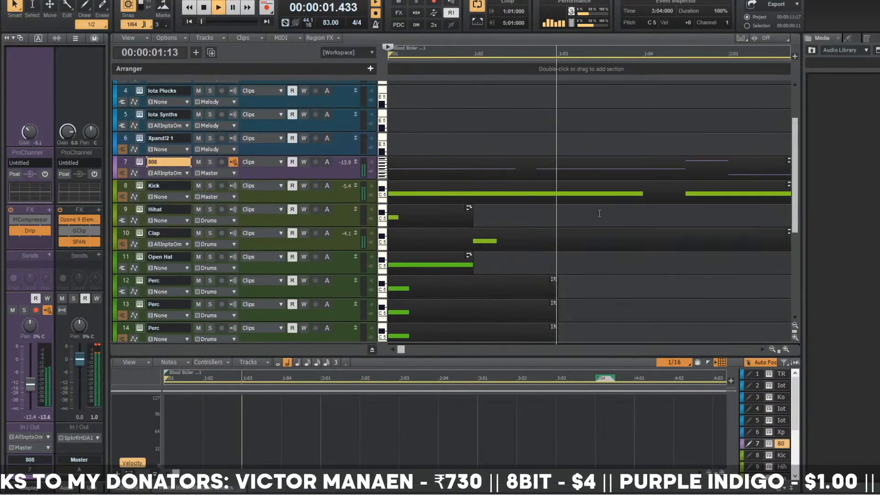
- Add an eighth-note C5 hit at 1:04 on the Clap track, then select all C5 notes and raise their velocity to 127
{"action": "key", "text": "shift+d"}
{"action": "left_click", "coordinate": [749, 156]}
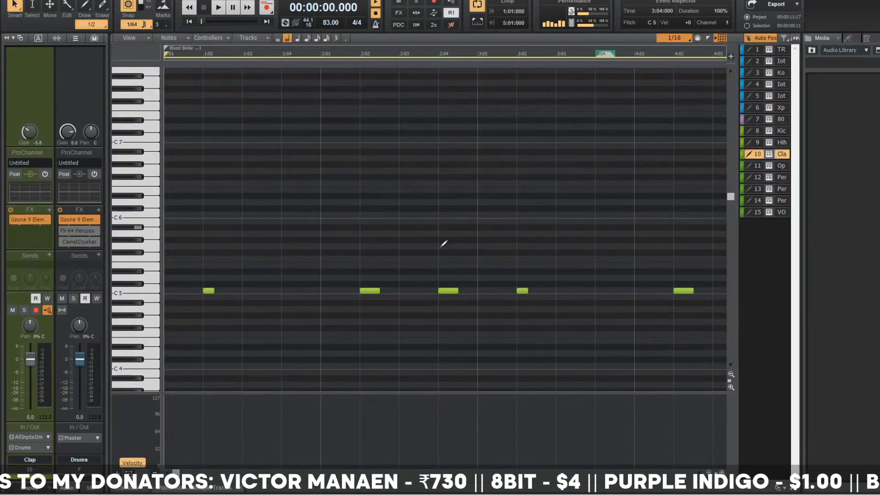
{"action": "key", "text": "space"}
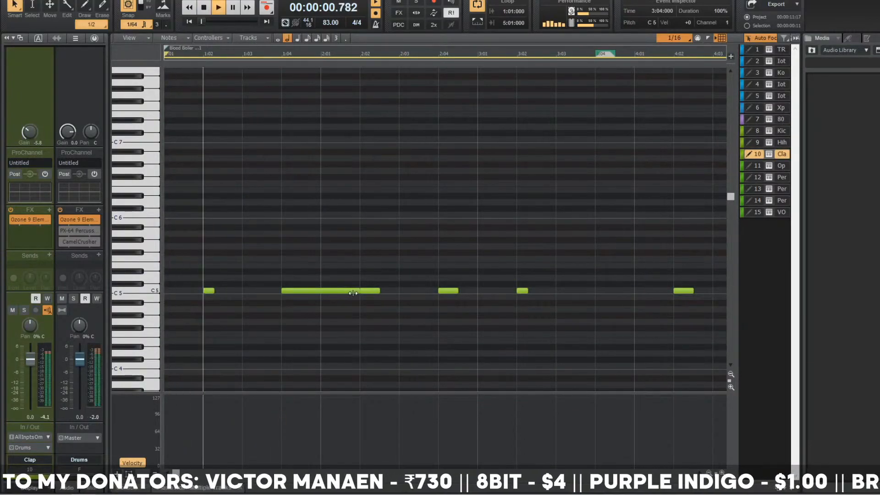
{"action": "left_click_drag", "start_coordinate": [360, 291], "coordinate": [302, 292]}
{"action": "left_click", "coordinate": [157, 289]}
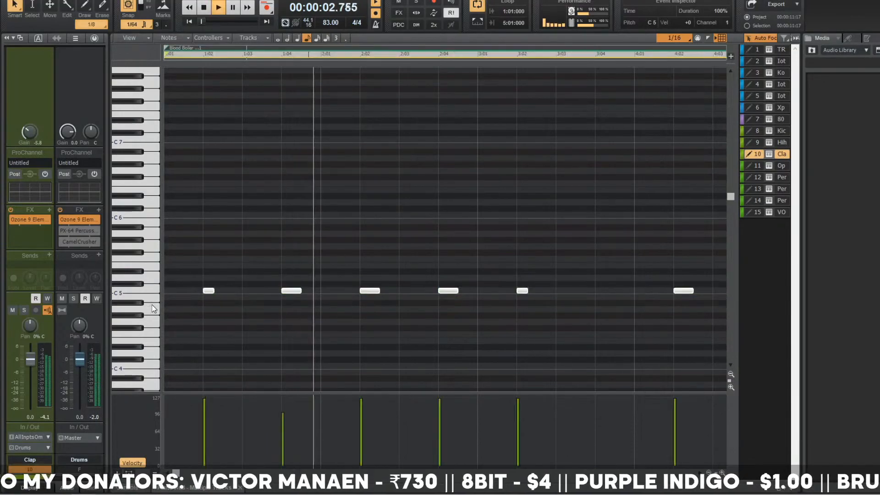
- Listen to the updated beat, checking the clap pattern against the sample on track w
{"action": "key", "text": "d"}
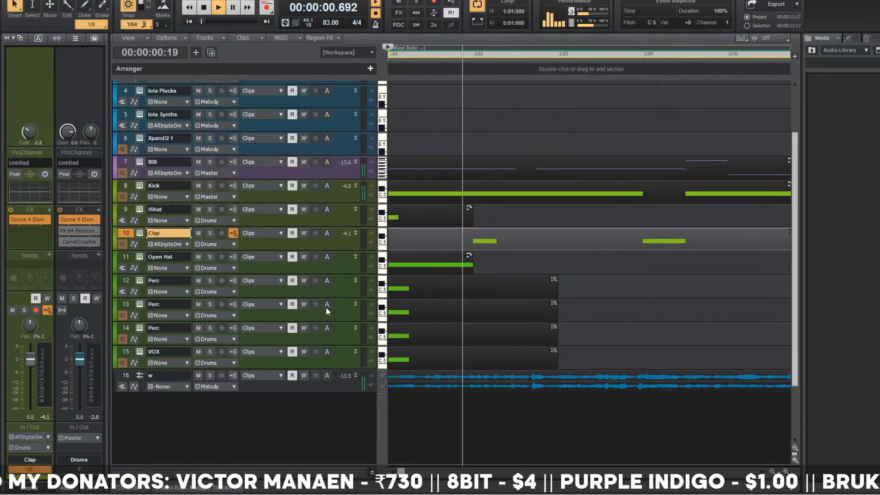
{"action": "scroll", "coordinate": [326, 307], "scroll_direction": "up", "scroll_amount": 1}
{"action": "key", "text": "d"}
{"action": "scroll", "coordinate": [485, 311], "scroll_direction": "down", "scroll_amount": 5}
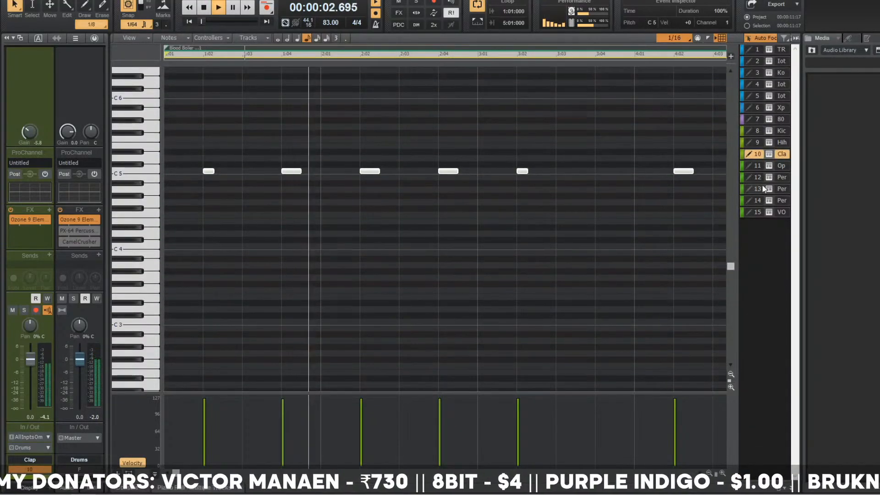
{"action": "key", "text": "d"}
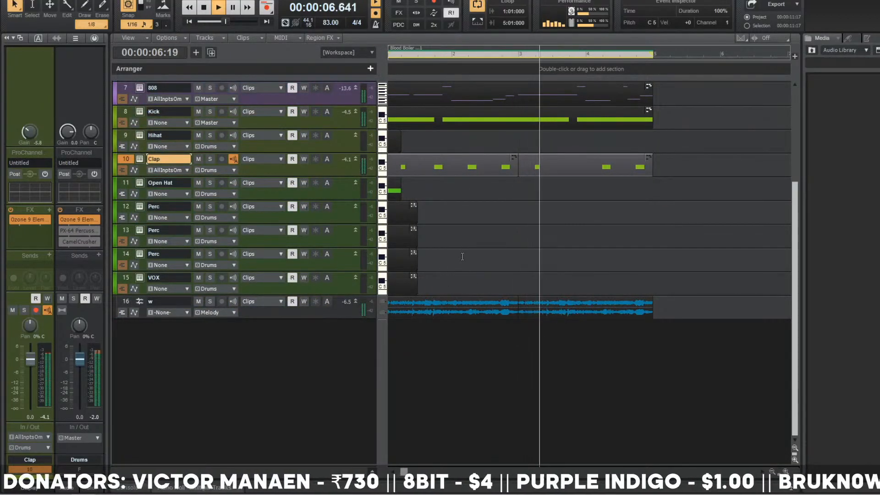
{"action": "key", "text": "space"}
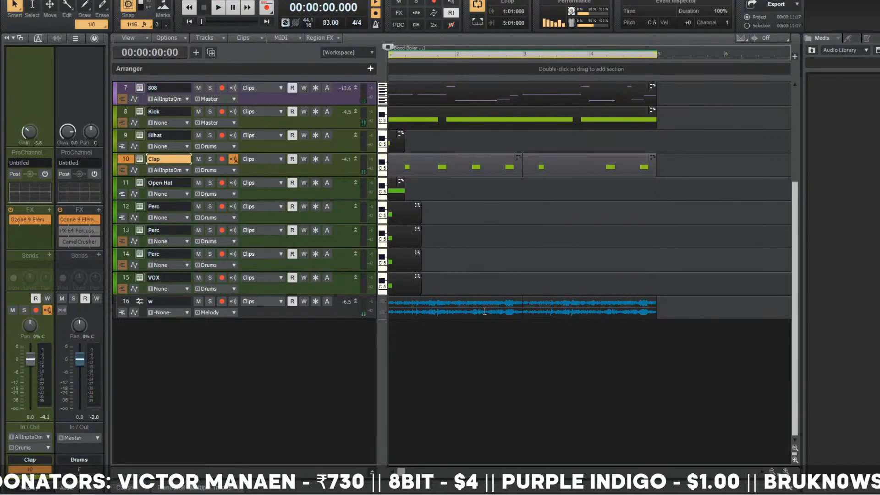
{"action": "left_click", "coordinate": [484, 311]}
{"action": "scroll", "coordinate": [440, 314], "scroll_direction": "up", "scroll_amount": 3}
{"action": "key", "text": "space"}
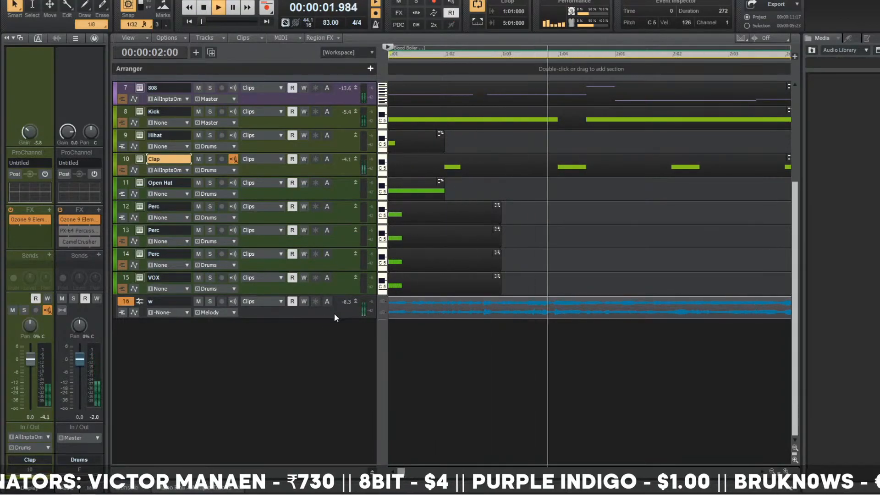
{"action": "key", "text": "space"}
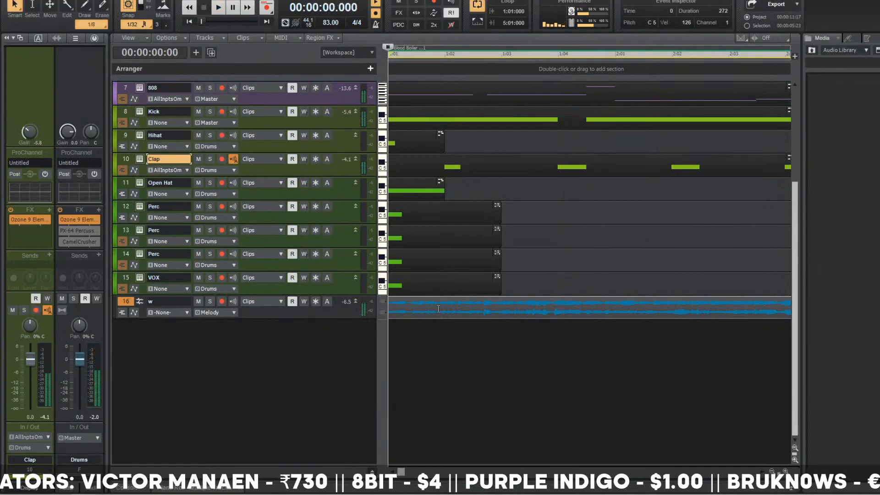
- Split the w clip shortly before beat 1:04 and time-stretch both parts so they meet just ahead of that beat
{"action": "left_click", "coordinate": [558, 55]}
{"action": "key", "text": "space"}
{"action": "key", "text": "space"}
{"action": "key", "text": "space"}
{"action": "scroll", "coordinate": [525, 320], "scroll_direction": "up", "scroll_amount": 4}
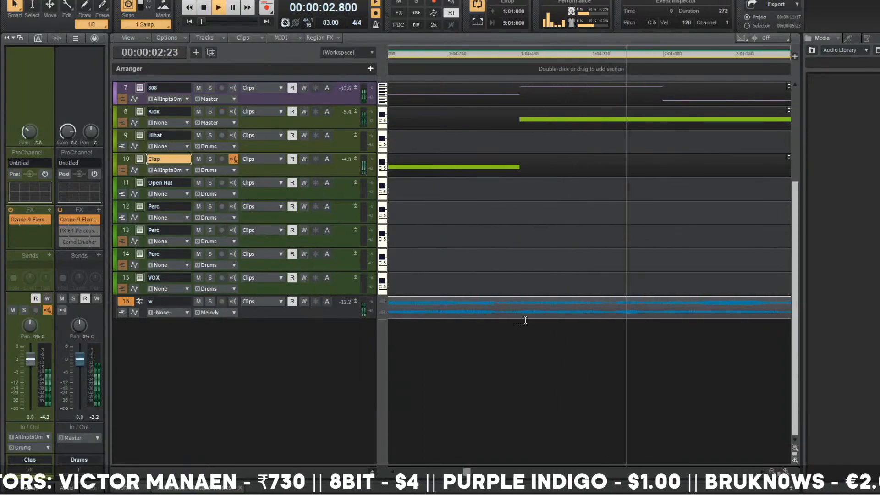
{"action": "key", "text": "space"}
{"action": "scroll", "coordinate": [445, 312], "scroll_direction": "up", "scroll_amount": 2}
{"action": "scroll", "coordinate": [430, 325], "scroll_direction": "down", "scroll_amount": 2}
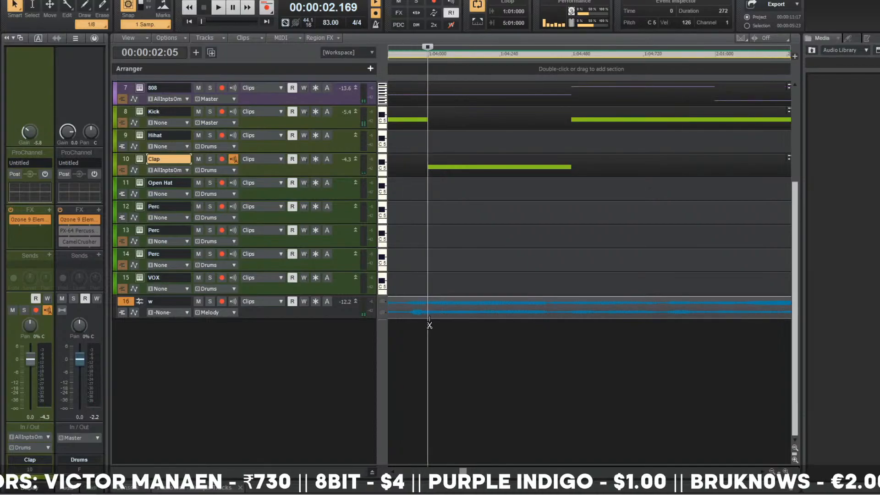
{"action": "scroll", "coordinate": [429, 325], "scroll_direction": "left", "scroll_amount": 4}
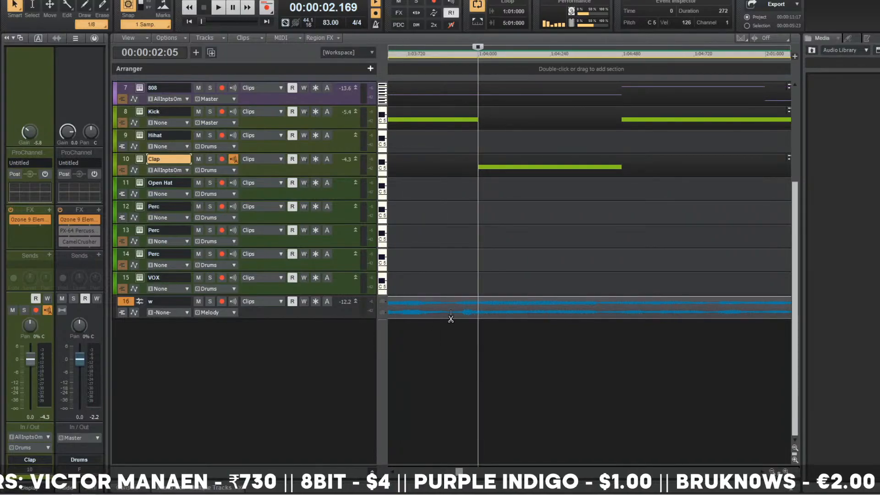
{"action": "left_click", "coordinate": [451, 316]}
{"action": "key", "text": "t"}
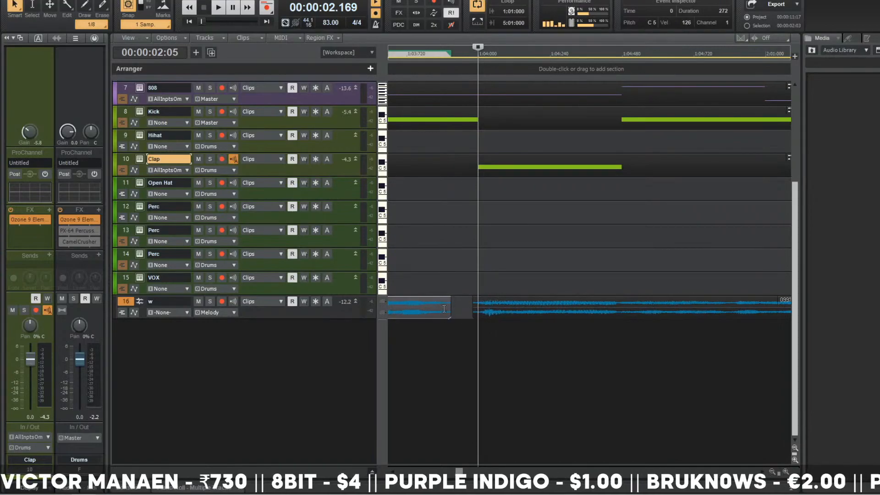
{"action": "left_click_drag", "start_coordinate": [449, 310], "coordinate": [473, 316]}
- Play the stretched sample from the start, fine-tune the stretch at the split before 1:04, and listen again
{"action": "key", "text": "w"}
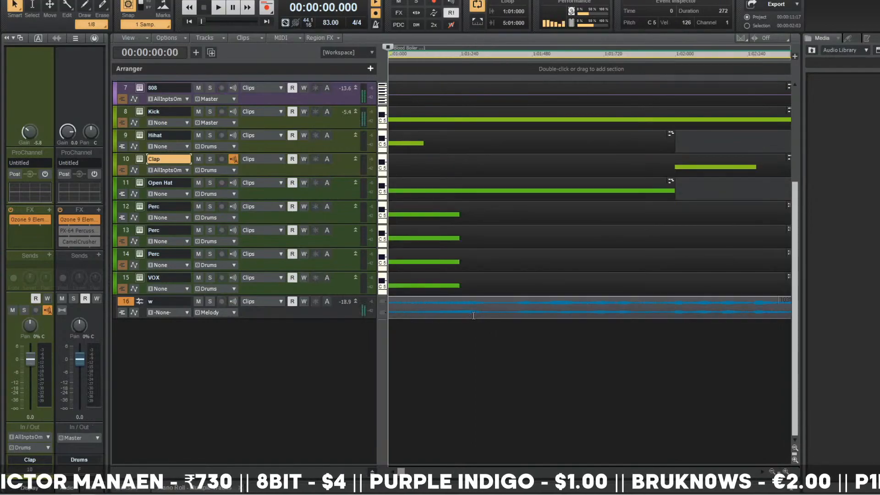
{"action": "key", "text": "space"}
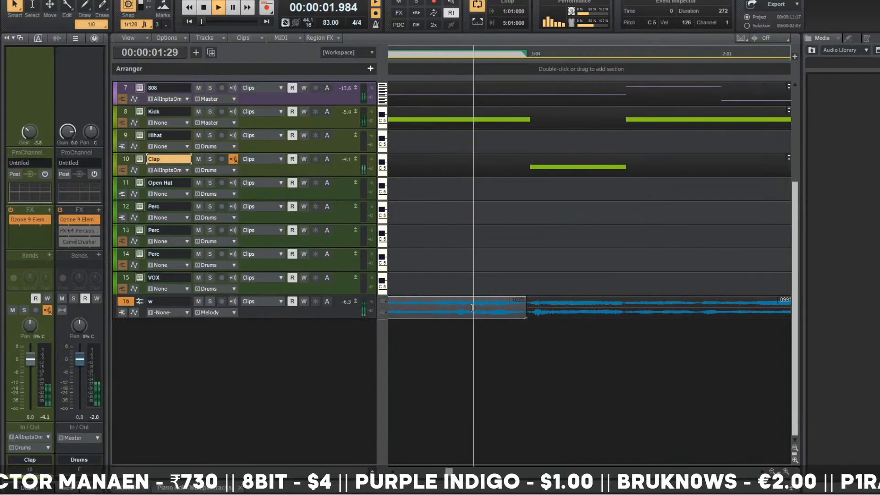
{"action": "scroll", "coordinate": [535, 310], "scroll_direction": "down", "scroll_amount": 3}
{"action": "key", "text": "space"}
{"action": "scroll", "coordinate": [533, 305], "scroll_direction": "up", "scroll_amount": 8}
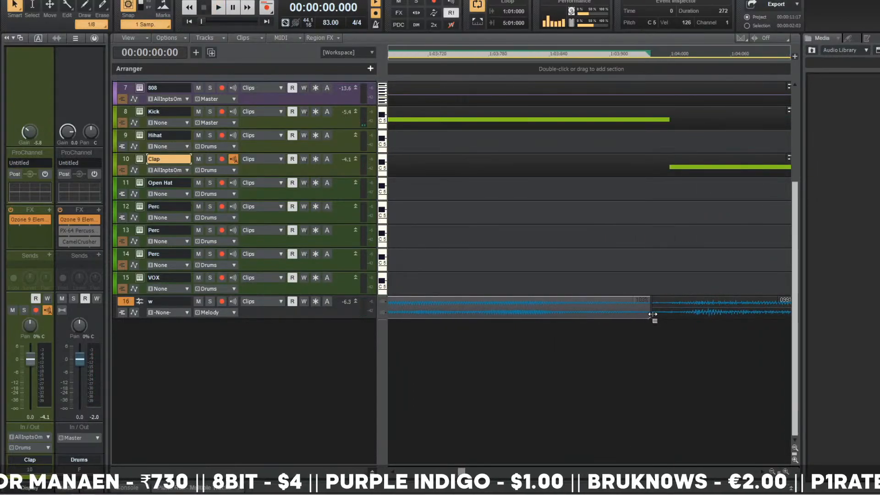
{"action": "left_click_drag", "start_coordinate": [650, 313], "coordinate": [653, 314]}
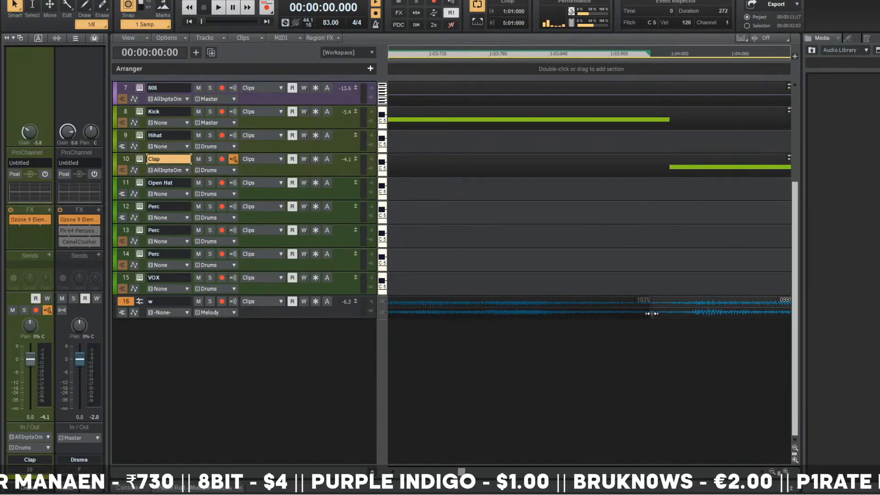
{"action": "left_click", "coordinate": [652, 313]}
{"action": "scroll", "coordinate": [652, 314], "scroll_direction": "down", "scroll_amount": 8}
{"action": "key", "text": "space"}
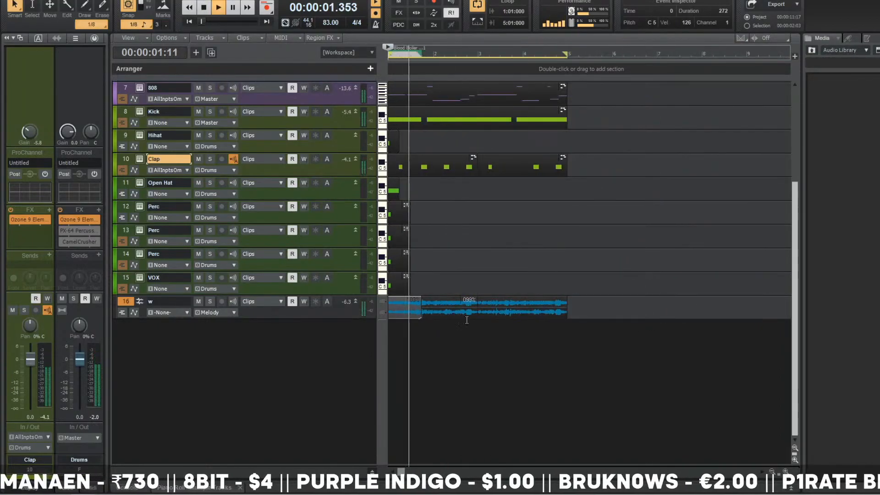
{"action": "scroll", "coordinate": [463, 316], "scroll_direction": "up", "scroll_amount": 2}
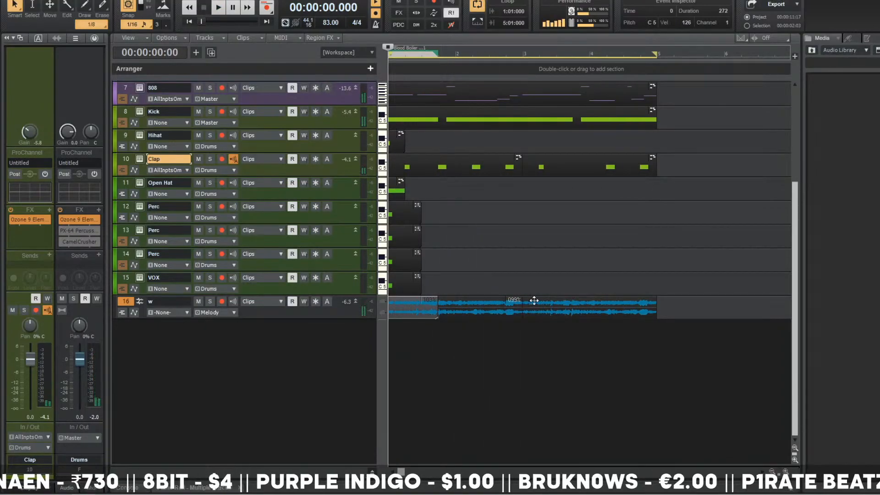
- Delete the w clip at bar 3 and bounce the two stretched parts in bars 1–2 into one clip
{"action": "left_click", "coordinate": [534, 301]}
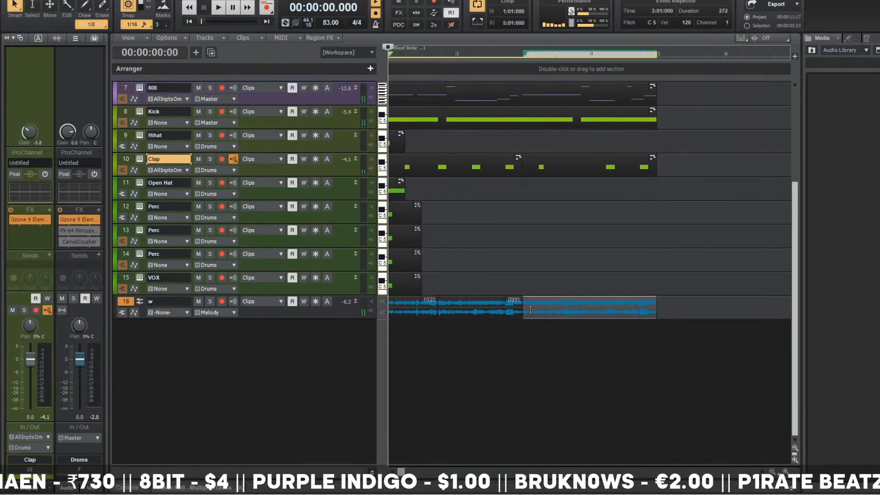
{"action": "key", "text": "Delete"}
{"action": "left_click_drag", "start_coordinate": [538, 310], "coordinate": [258, 307]}
{"action": "key", "text": "ctrl+b"}
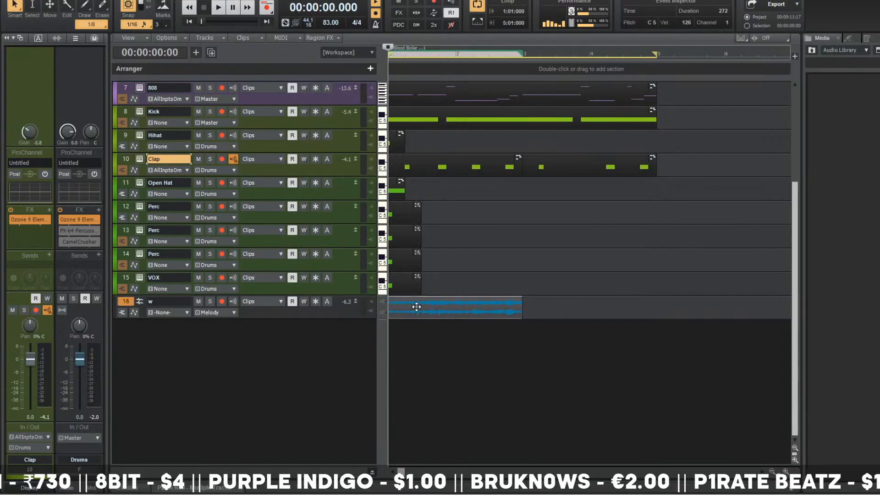
- Copy the bounced w clip to bar 3 so the sample fills bars 3–4, and play the beat
{"action": "left_click_drag", "start_coordinate": [430, 306], "coordinate": [563, 305]}
{"action": "key", "text": "space"}
{"action": "scroll", "coordinate": [546, 308], "scroll_direction": "down", "scroll_amount": 3}
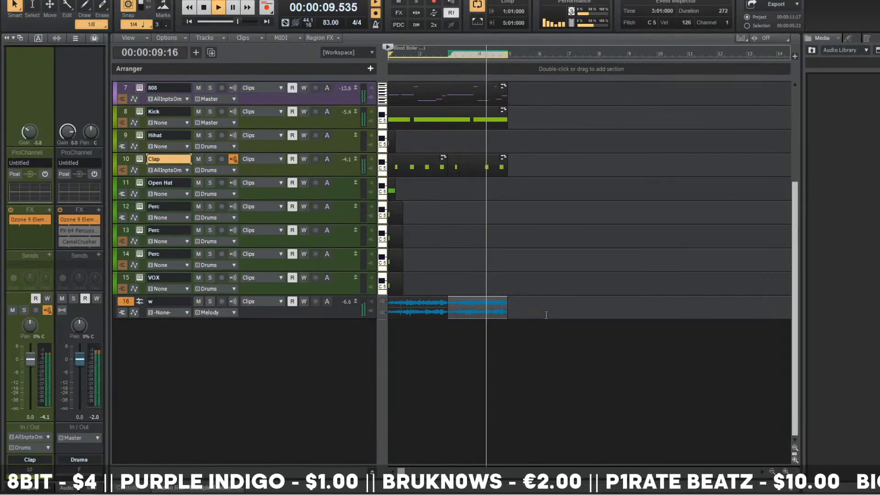
{"action": "key", "text": "space"}
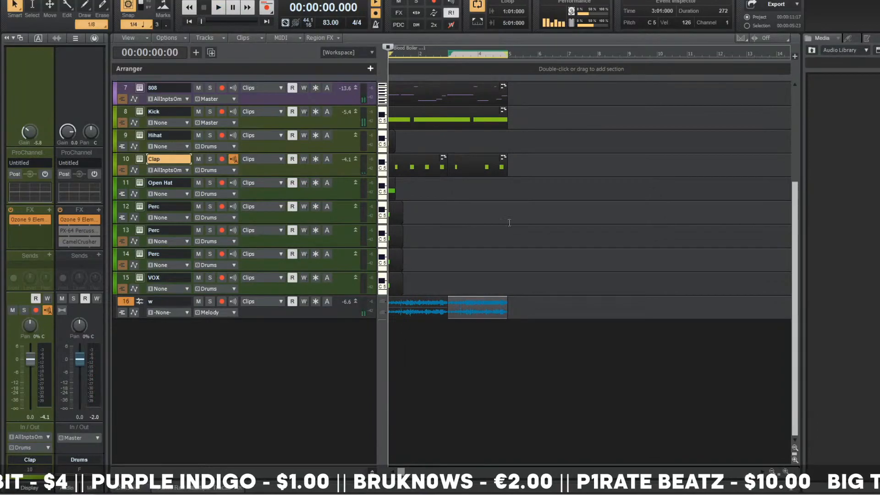
- Add the missing C5 clap at beat 3:04 in the Clap track's piano roll and return to the track view
{"action": "key", "text": "d"}
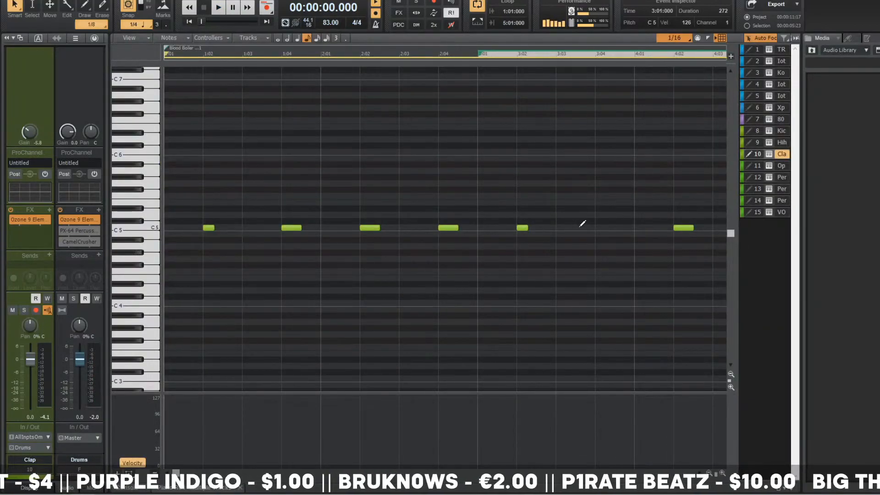
{"action": "left_click", "coordinate": [599, 227]}
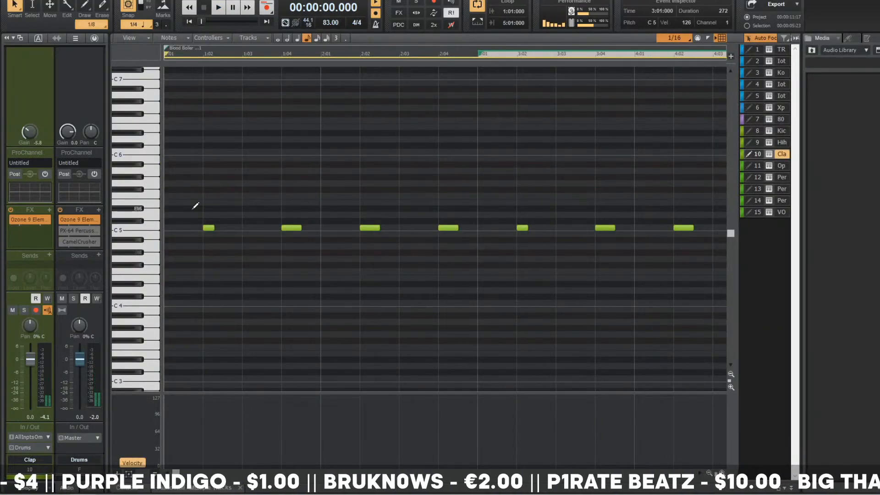
{"action": "key", "text": "ctrl+a"}
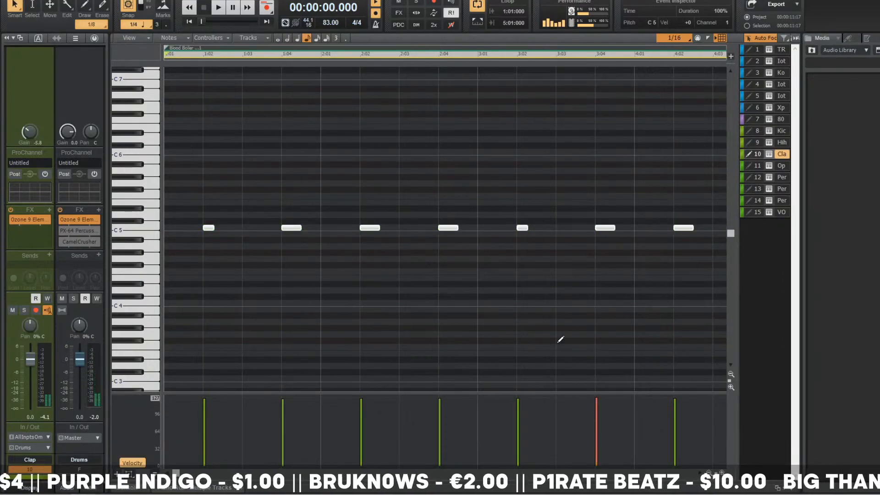
{"action": "scroll", "coordinate": [561, 339], "scroll_direction": "down", "scroll_amount": 2, "text": "ctrl"}
{"action": "scroll", "coordinate": [358, 265], "scroll_direction": "down", "scroll_amount": 3, "text": "ctrl"}
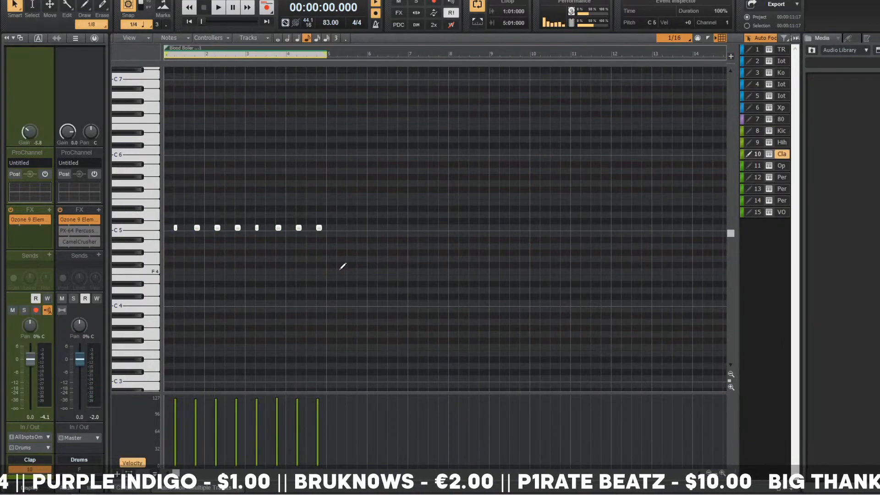
{"action": "key", "text": "d"}
{"action": "scroll", "coordinate": [480, 236], "scroll_direction": "down", "scroll_amount": 1, "text": "alt"}
{"action": "scroll", "coordinate": [480, 237], "scroll_direction": "up", "scroll_amount": 1}
{"action": "scroll", "coordinate": [480, 236], "scroll_direction": "up", "scroll_amount": 4, "text": "alt"}
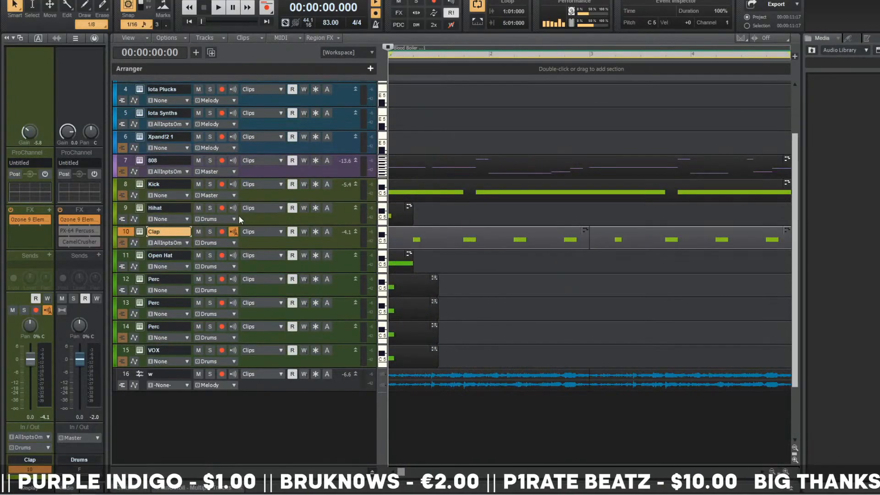
- Audition hi-hats from the BWB WAV 6 HI HAT folder and load BWB WAV 6 HI HAT (12) into the Hihat track's sampler
{"action": "left_click", "coordinate": [168, 209]}
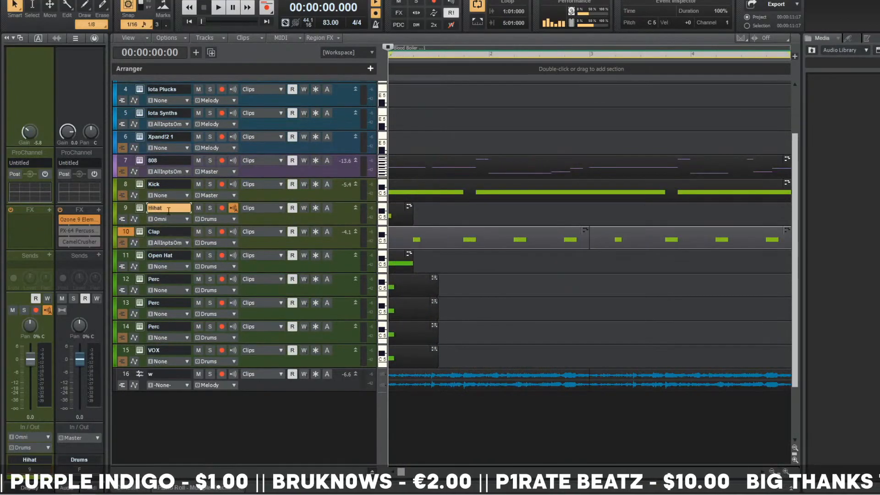
{"action": "left_click", "coordinate": [141, 208]}
{"action": "left_click", "coordinate": [60, 22]}
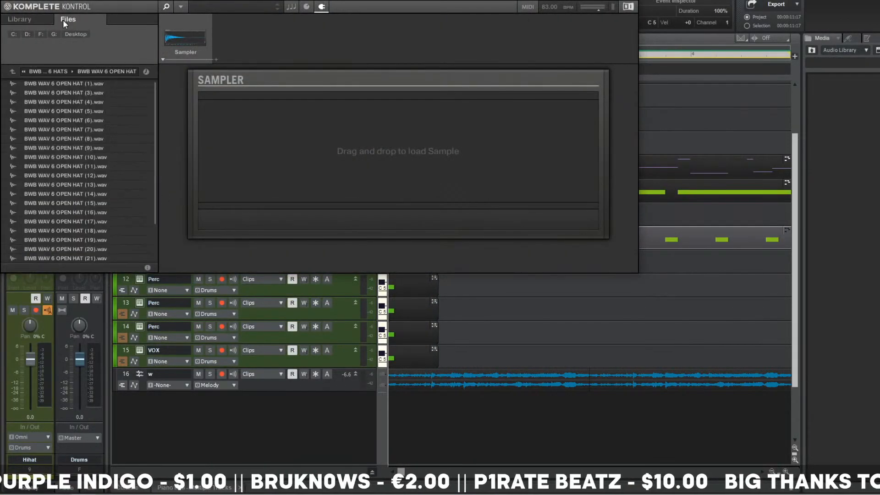
{"action": "left_click", "coordinate": [61, 70]}
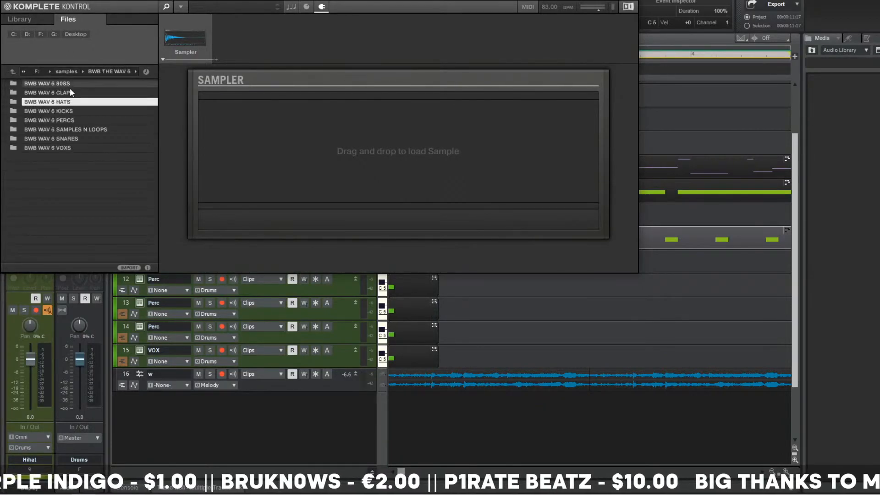
{"action": "double_click", "coordinate": [79, 85]}
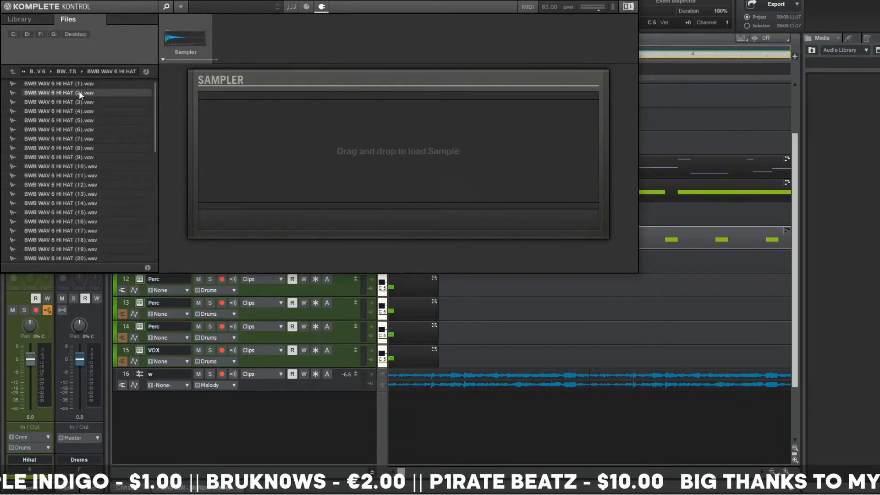
{"action": "left_click", "coordinate": [79, 92]}
{"action": "left_click", "coordinate": [60, 138]}
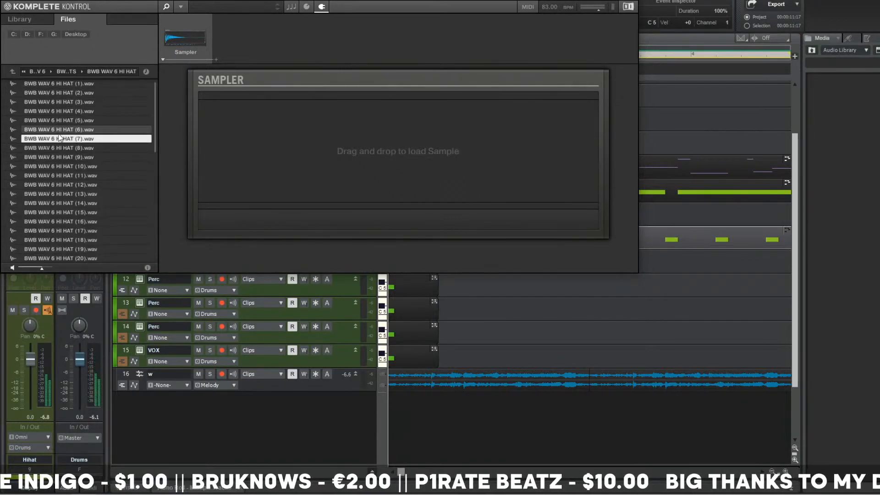
{"action": "left_click", "coordinate": [78, 186]}
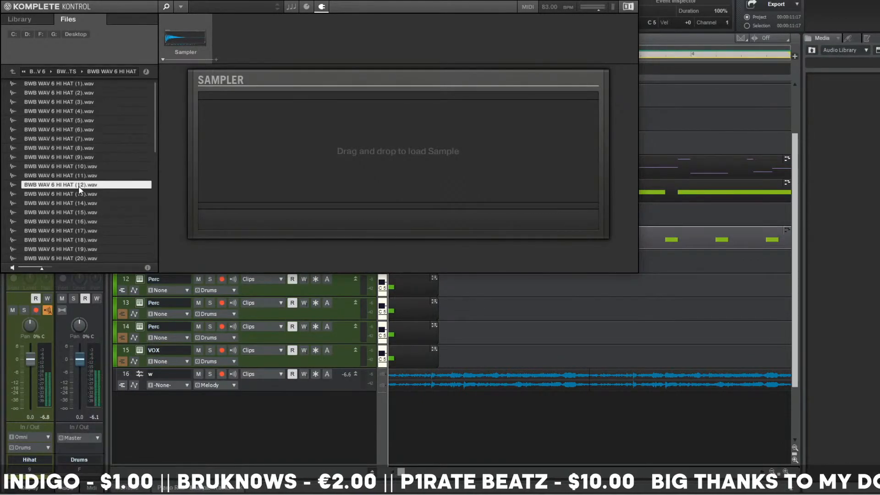
{"action": "double_click", "coordinate": [79, 185]}
{"action": "left_click", "coordinate": [630, 1]}
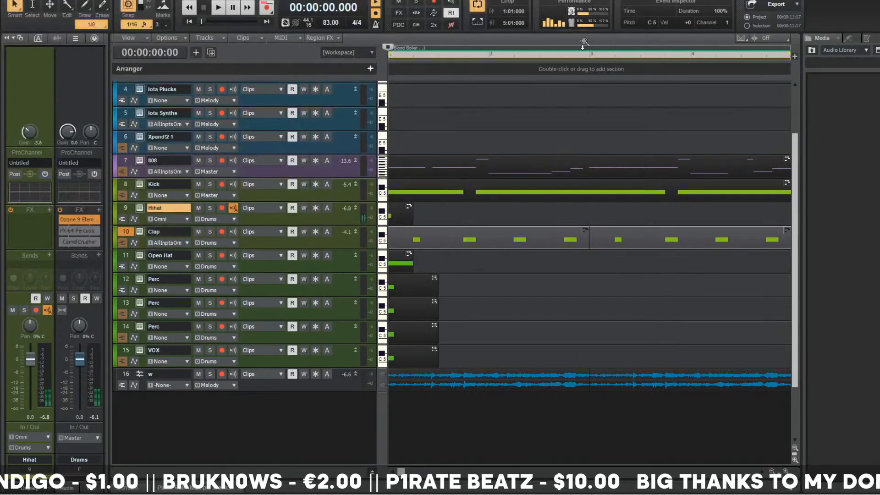
- Add a softer C5 hit on step 5 of the Hihat clip's step sequence and preview it
{"action": "double_click", "coordinate": [400, 208]}
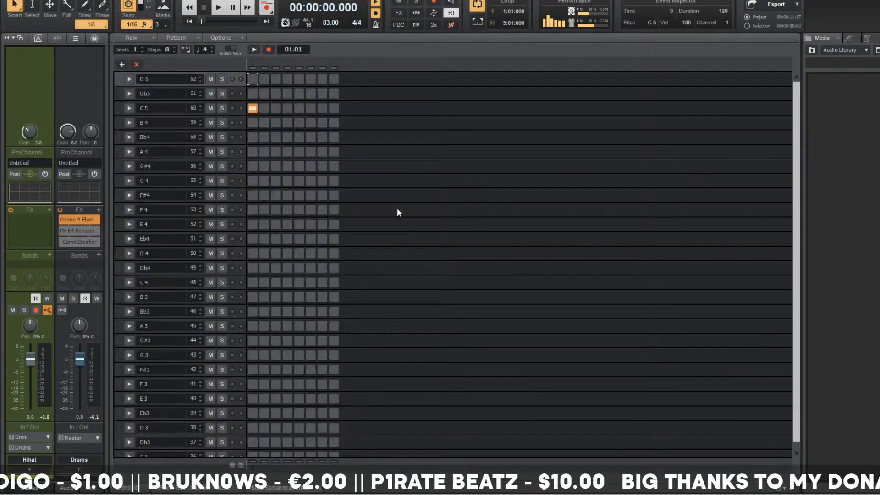
{"action": "left_click", "coordinate": [299, 108]}
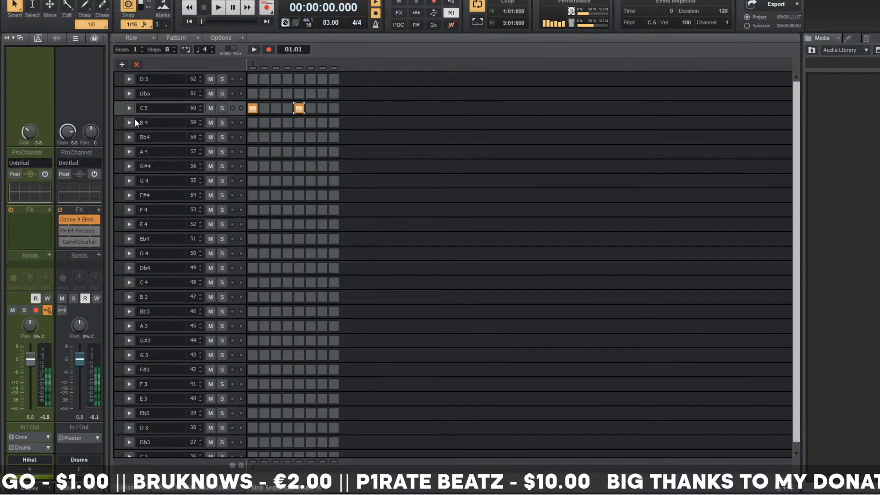
{"action": "left_click", "coordinate": [130, 107]}
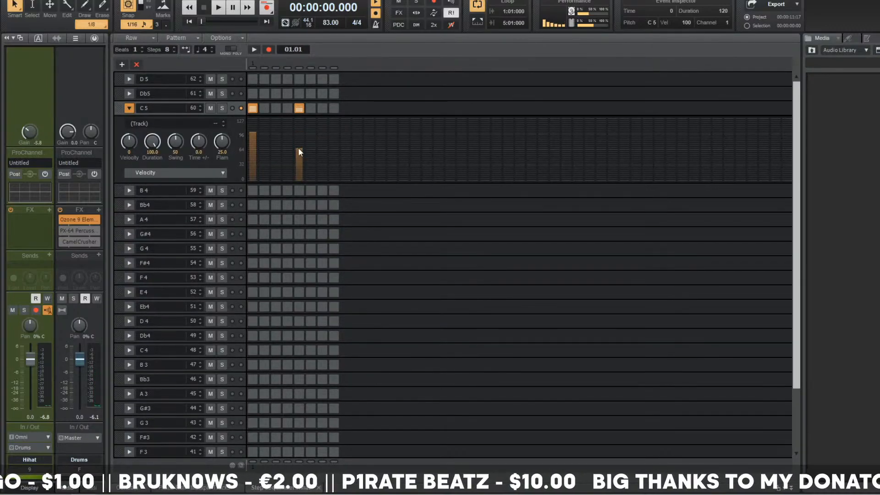
{"action": "key", "text": "space"}
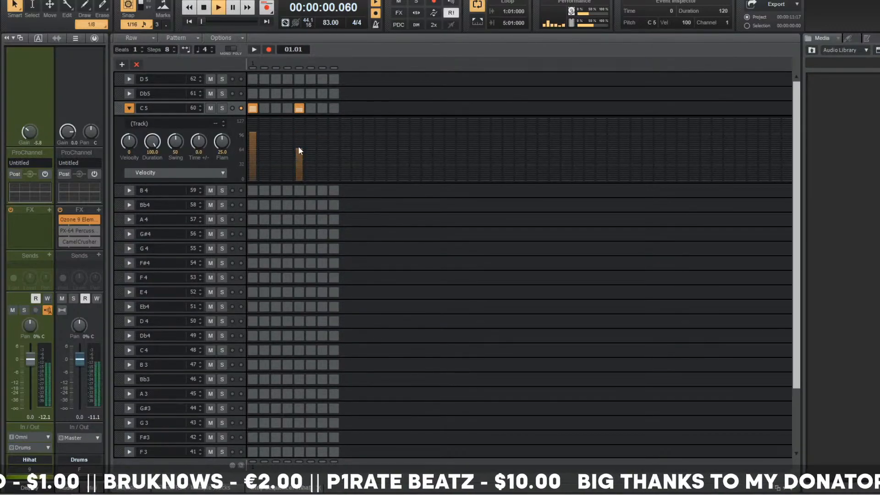
{"action": "key", "text": "space"}
{"action": "key", "text": "d"}
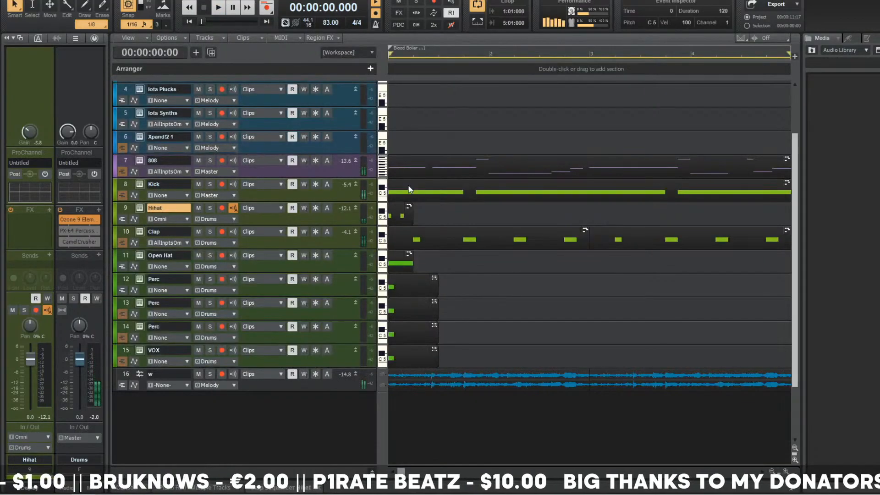
- Add C5 hi-hat hits on steps 3 and 7, with step 3 softer, and raise step 5's velocity to about 100
{"action": "key", "text": "d"}
{"action": "left_click", "coordinate": [276, 109]}
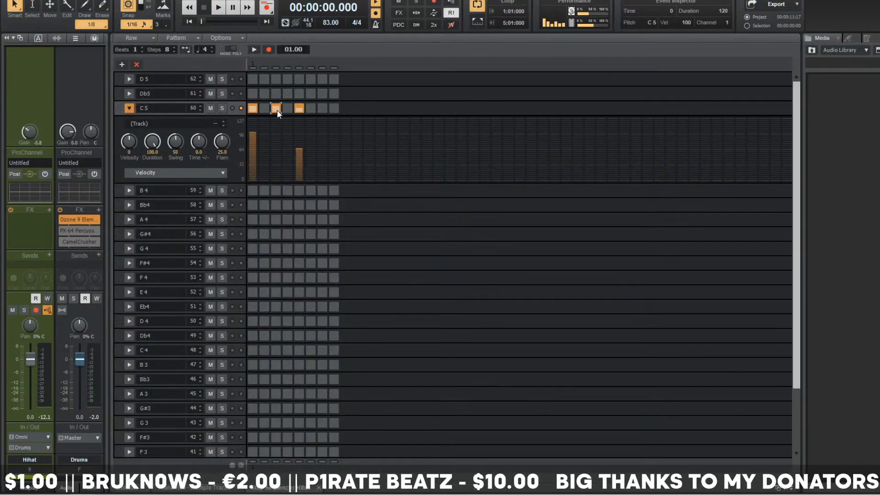
{"action": "left_click", "coordinate": [299, 133]}
{"action": "left_click", "coordinate": [322, 108]}
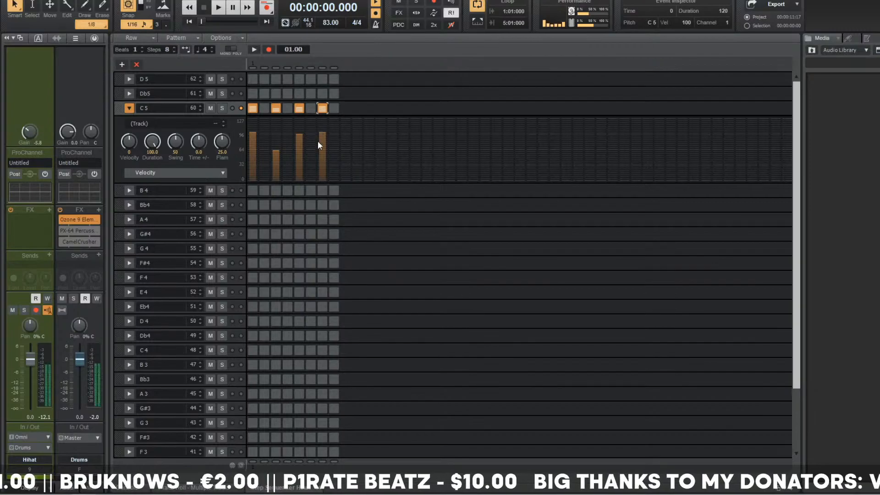
{"action": "key", "text": "space"}
{"action": "key", "text": "d"}
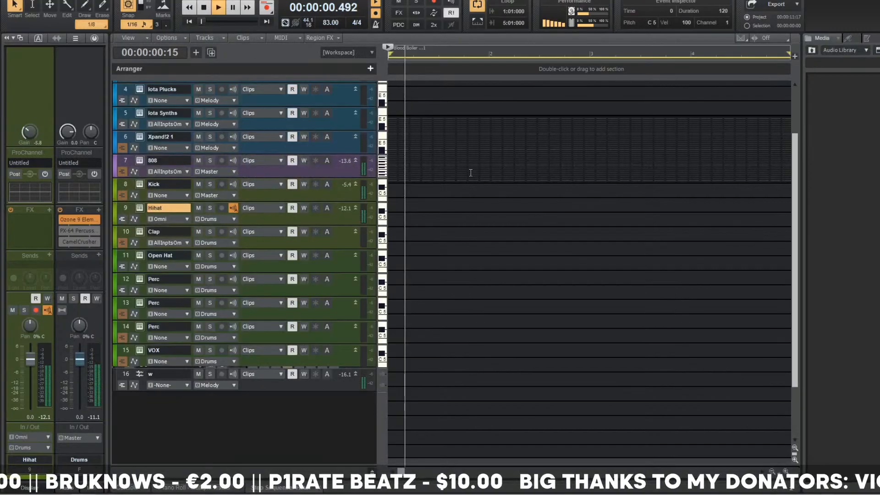
{"action": "scroll", "coordinate": [428, 189], "scroll_direction": "down", "scroll_amount": 3}
{"action": "key", "text": "space"}
- Duplicate the one-beat Hihat clip repeatedly to the end of bar 4 and delete the extra copy beyond it
{"action": "scroll", "coordinate": [403, 210], "scroll_direction": "up", "scroll_amount": 5}
{"action": "left_click", "coordinate": [404, 207]}
{"action": "key", "text": "ctrl+d"}
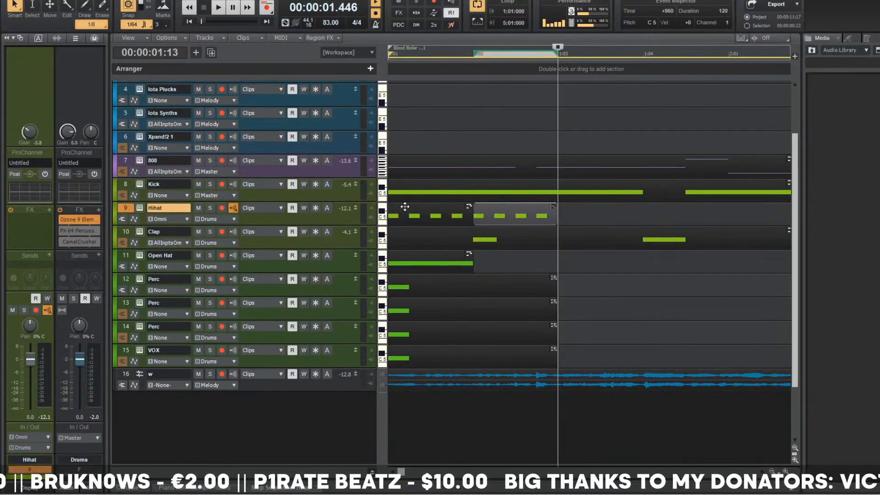
{"action": "key", "text": "ctrl+d"}
{"action": "key", "text": "space"}
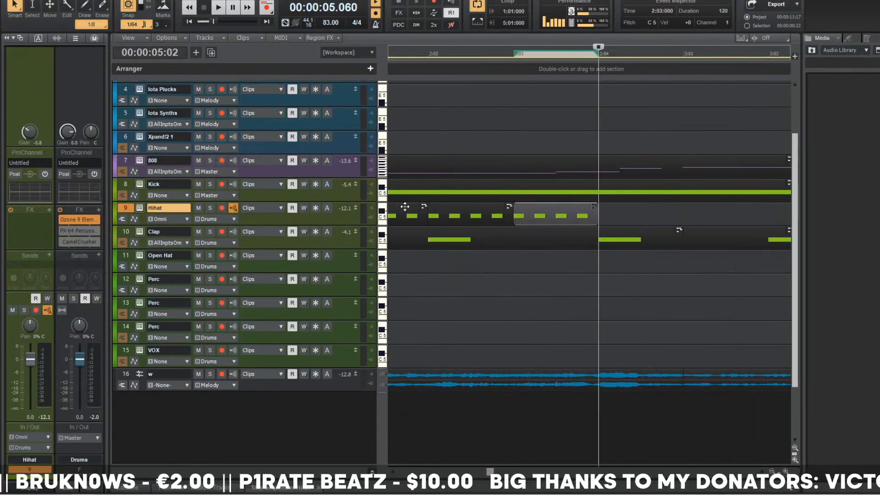
{"action": "key", "text": "ctrl+d"}
{"action": "key", "text": "ctrl+d"}
{"action": "key", "text": "ctrl+d"}
{"action": "key", "text": "ctrl+d"}
{"action": "key", "text": "ctrl+d"}
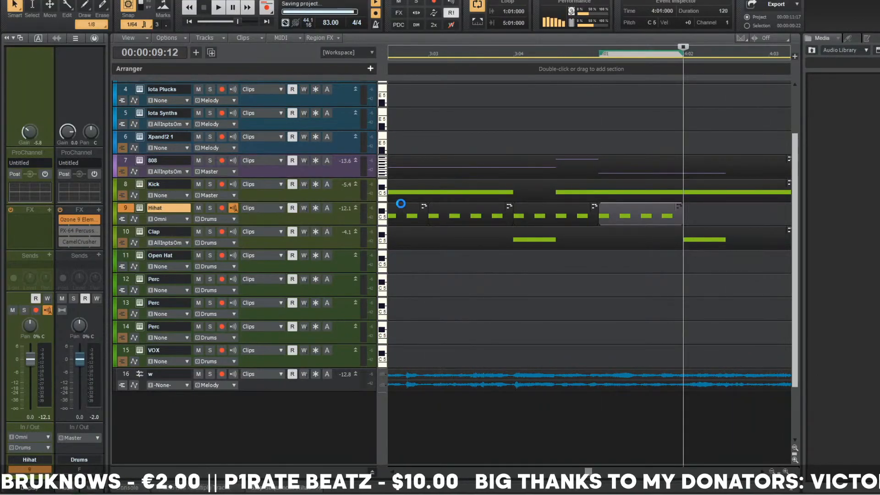
{"action": "key", "text": "Delete"}
{"action": "key", "text": "w"}
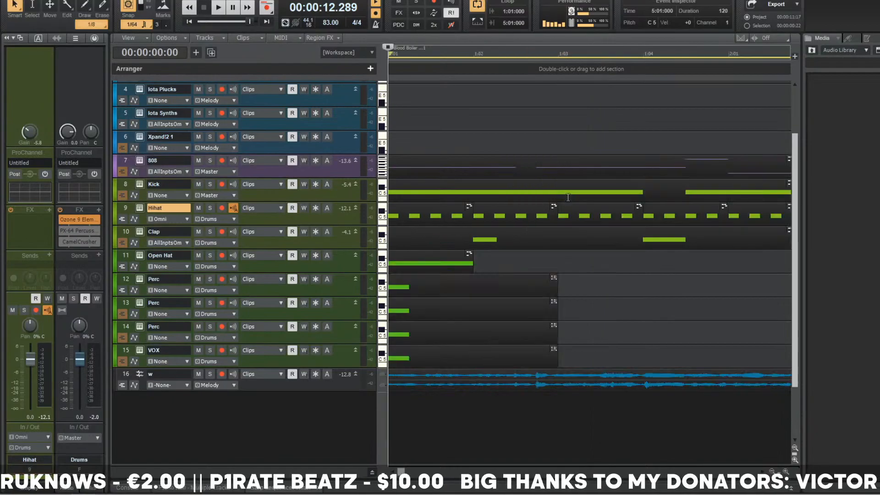
- Listen to the start of the beat with the repeated hi-hat pattern
{"action": "key", "text": "space"}
{"action": "scroll", "coordinate": [551, 202], "scroll_direction": "down", "scroll_amount": 4}
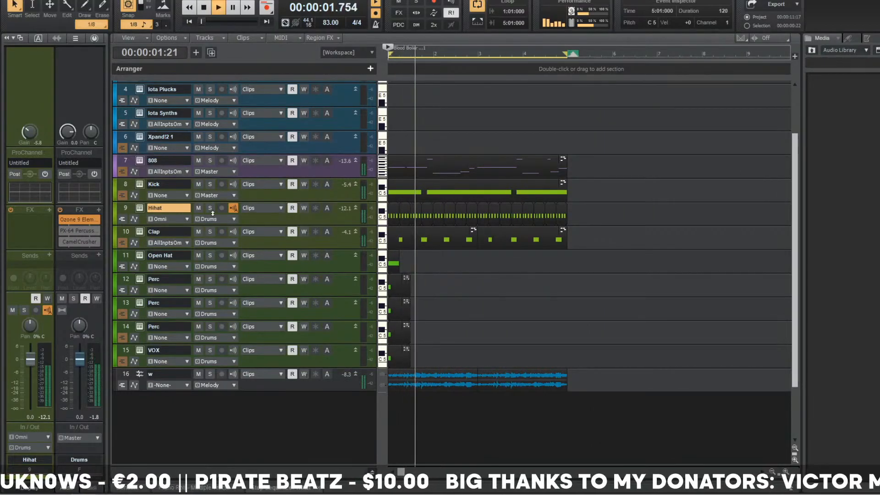
{"action": "key", "text": "space"}
- Replace the Hihat sample with BWB WAV 6 HI HAT (23) and raise its tuning to about 4 during playback
{"action": "left_click", "coordinate": [140, 207]}
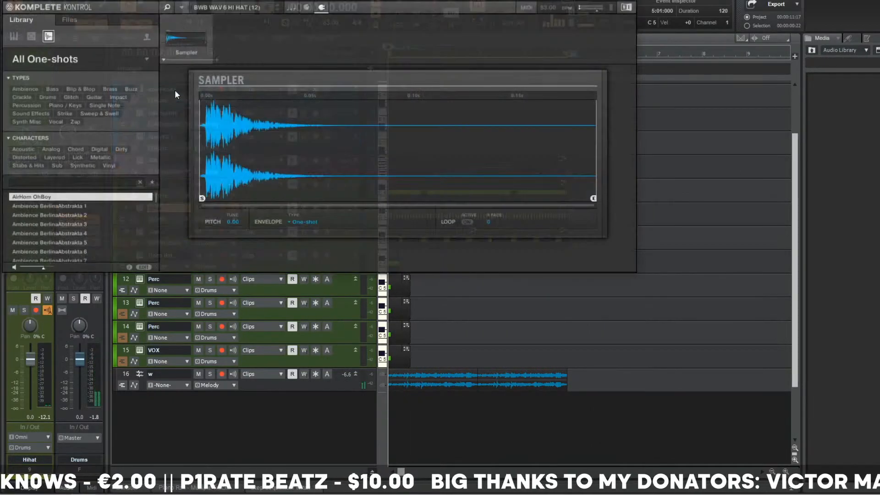
{"action": "left_click", "coordinate": [68, 19]}
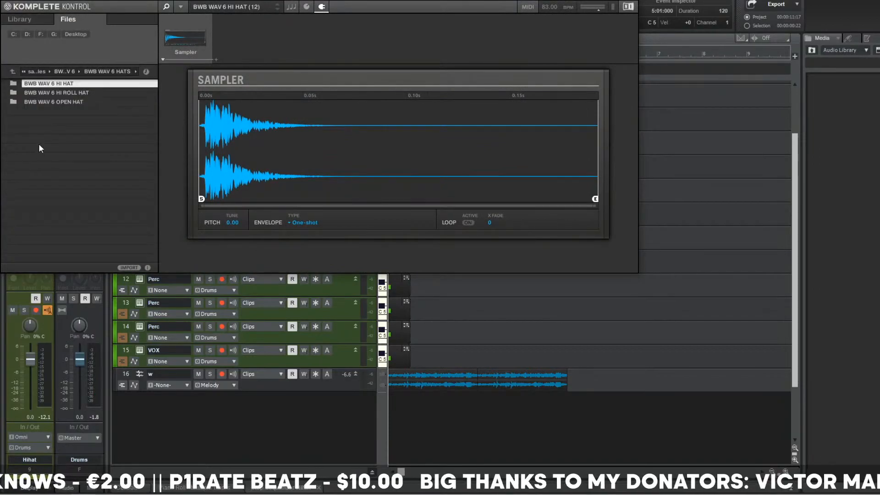
{"action": "double_click", "coordinate": [60, 85]}
{"action": "double_click", "coordinate": [66, 194]}
{"action": "scroll", "coordinate": [65, 198], "scroll_direction": "down", "scroll_amount": 3}
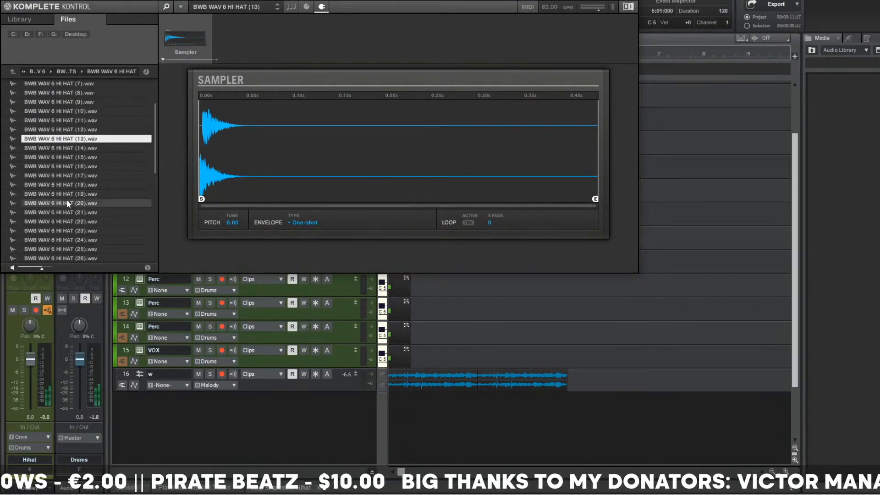
{"action": "left_click", "coordinate": [67, 201]}
{"action": "left_click", "coordinate": [77, 231]}
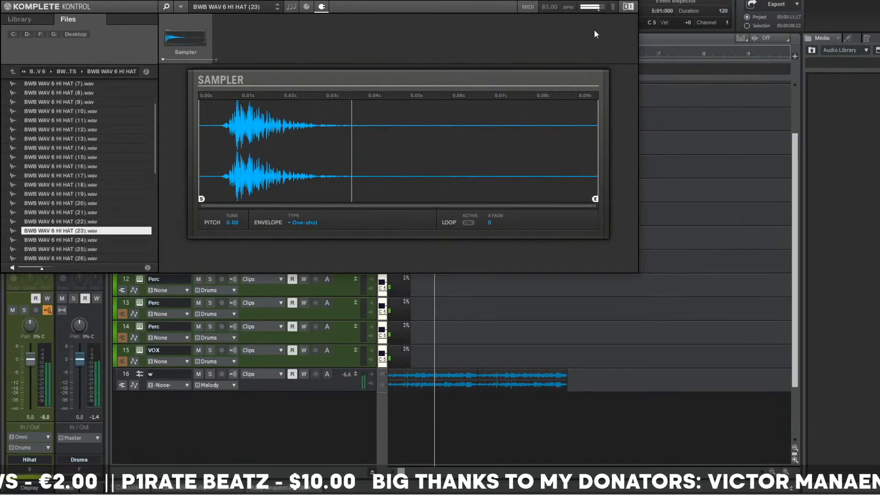
{"action": "scroll", "coordinate": [232, 221], "scroll_direction": "up", "scroll_amount": 4}
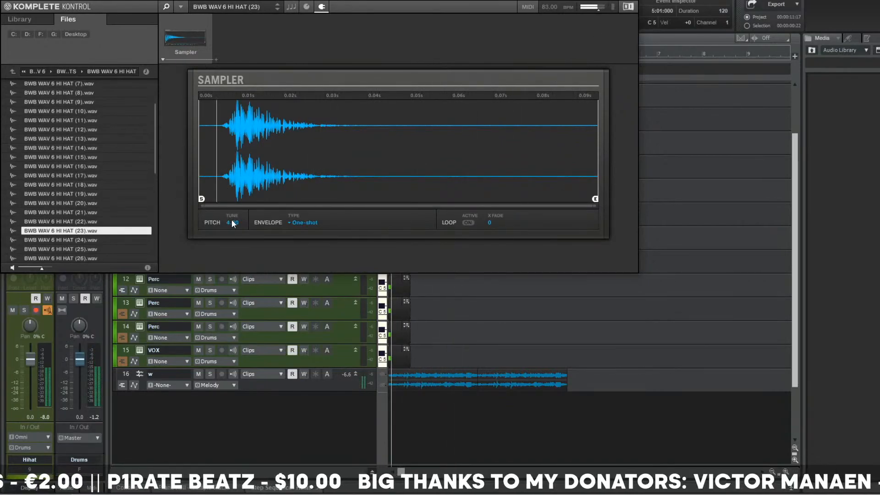
{"action": "left_click", "coordinate": [630, 0]}
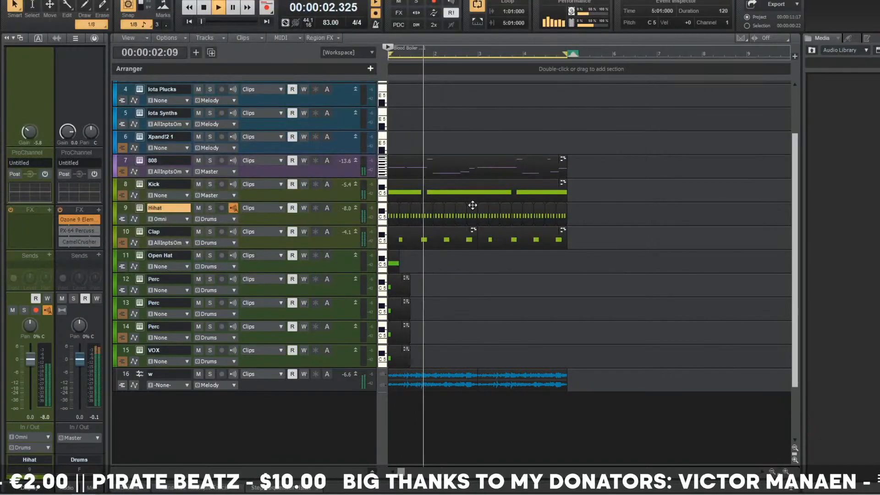
- Open the Hihat clips in the piano roll and set the snap resolution to 64th notes
{"action": "left_click_drag", "start_coordinate": [583, 208], "coordinate": [385, 236]}
{"action": "key", "text": "space"}
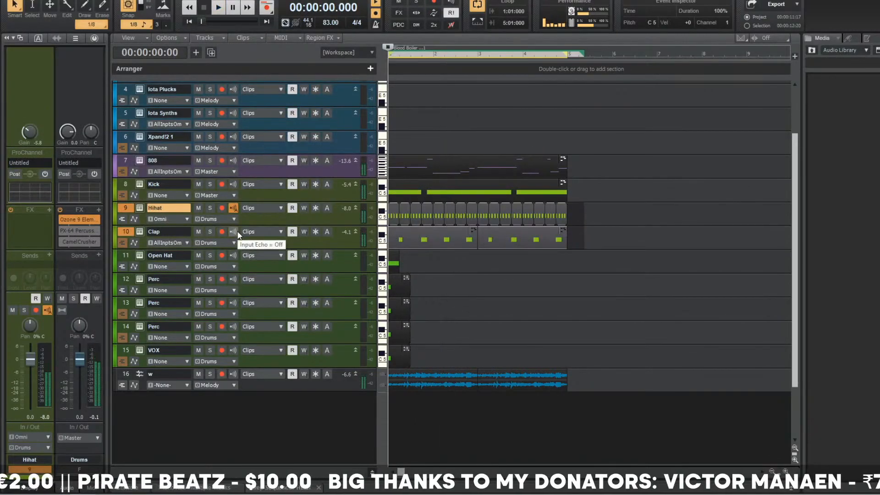
{"action": "key", "text": "ctrl+shift+a"}
{"action": "key", "text": "alt+3"}
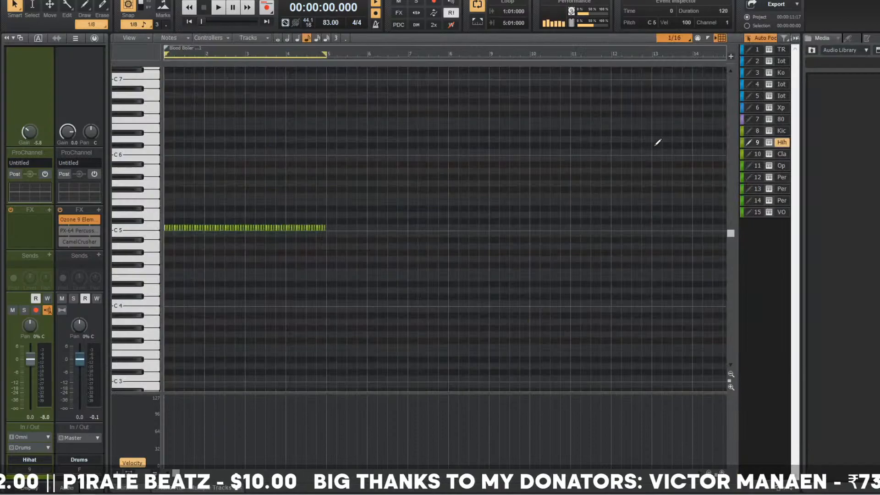
{"action": "right_click", "coordinate": [671, 29]}
{"action": "left_click", "coordinate": [675, 37]}
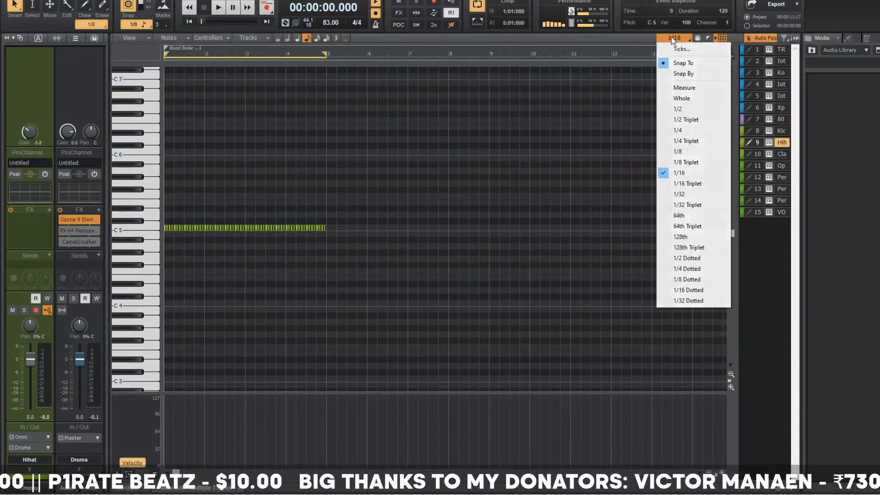
{"action": "left_click", "coordinate": [685, 215]}
{"action": "scroll", "coordinate": [183, 228], "scroll_direction": "up", "scroll_amount": 5}
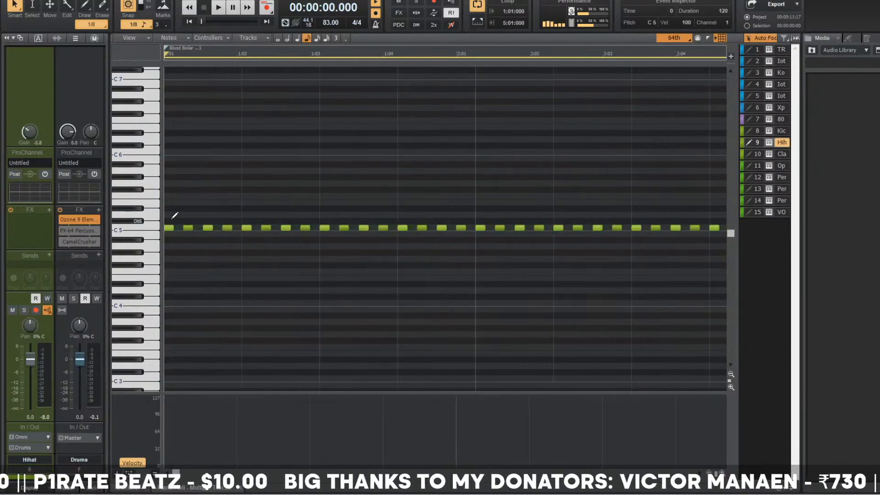
{"action": "left_click_drag", "start_coordinate": [191, 216], "coordinate": [164, 216]}
{"action": "right_click", "coordinate": [193, 217]}
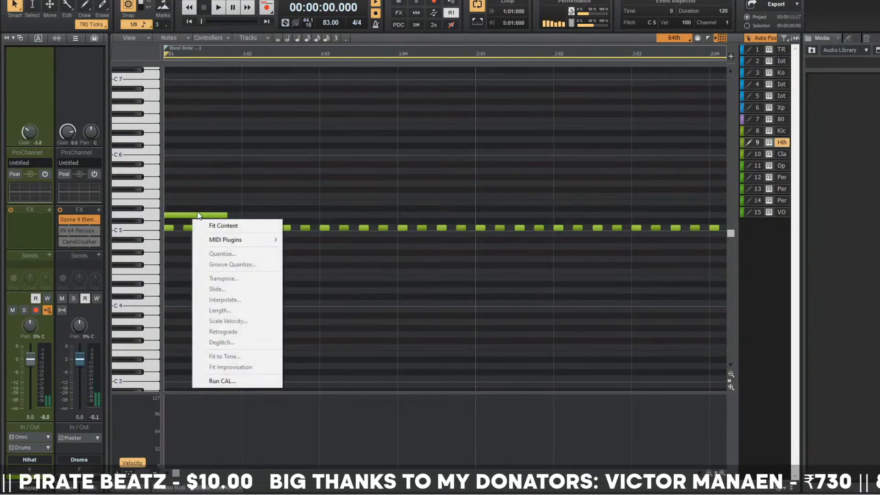
{"action": "right_click", "coordinate": [197, 212]}
{"action": "right_click", "coordinate": [182, 215]}
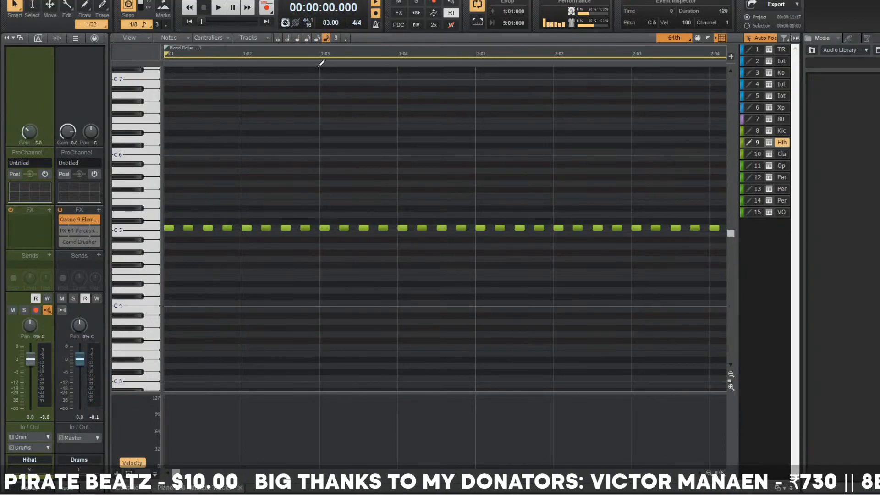
{"action": "left_click", "coordinate": [172, 214]}
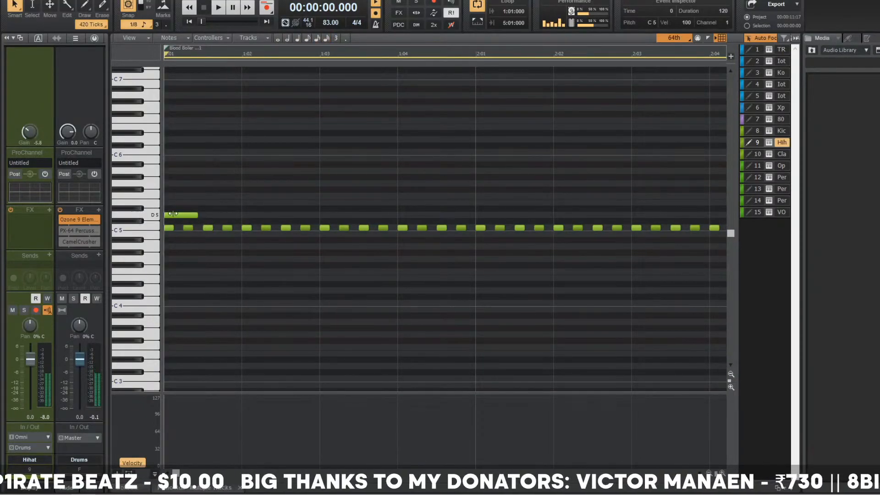
- With the Draw tool, paint a run of D5 notes at 64th-note spacing from the start of bar 1 and play it
{"action": "key", "text": "t"}
{"action": "left_click", "coordinate": [200, 209]}
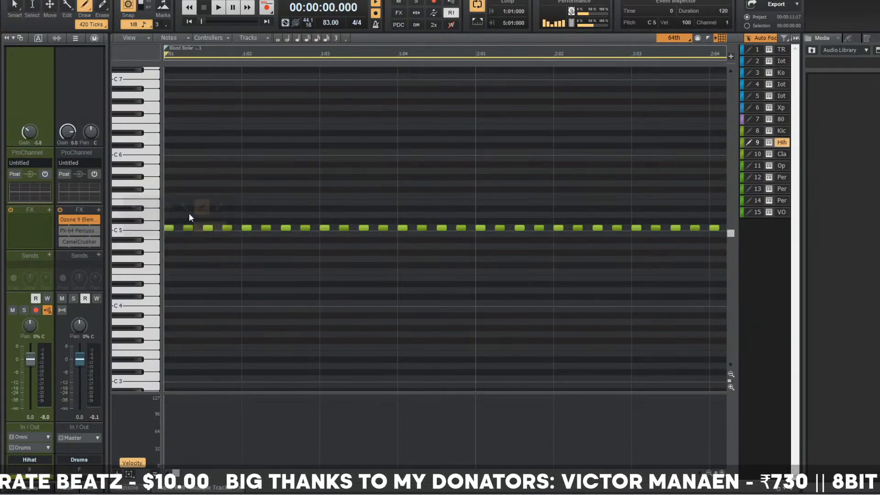
{"action": "left_click", "coordinate": [188, 213]}
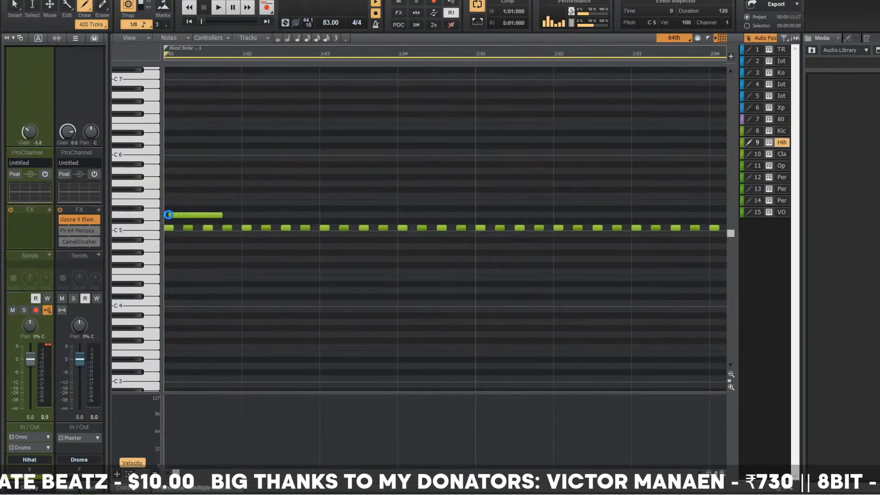
{"action": "key", "text": "space"}
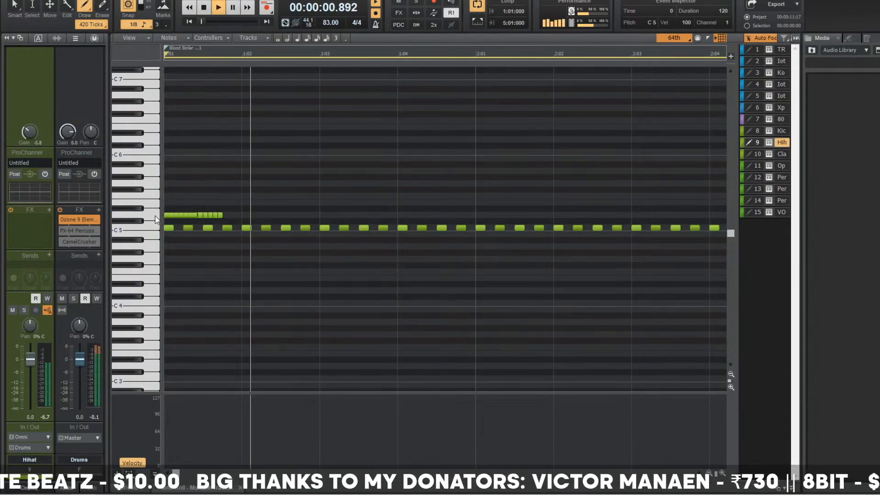
- Select the D5 roll and shape its note velocities into a falling ramp, checking it in playback
{"action": "left_click", "coordinate": [211, 208]}
{"action": "left_click_drag", "start_coordinate": [193, 449], "coordinate": [165, 417]}
{"action": "key", "text": "space"}
{"action": "key", "text": "space"}
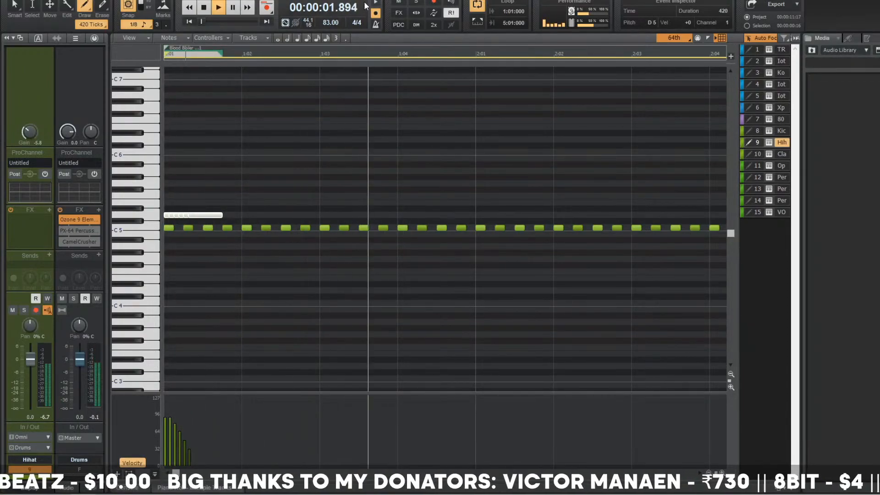
{"action": "key", "text": "space"}
{"action": "key", "text": "space"}
{"action": "key", "text": "space"}
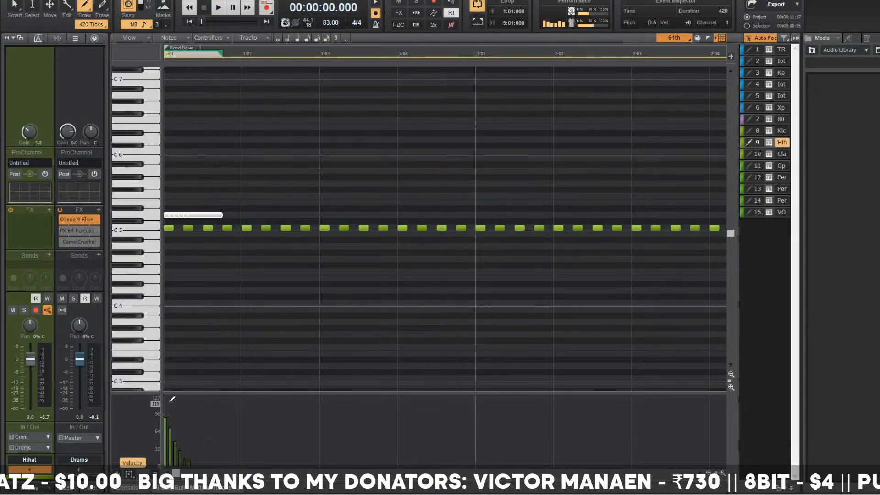
- Steepen the D5 roll's velocity fade, raise its first hit to about 115, and play it back
{"action": "key", "text": "space"}
- Draw short D4 and Eb4 rolls just before beat 3 of bar 1, ramp their velocities up from about 30 to 70, and listen
{"action": "key", "text": "space"}
{"action": "key", "text": "space"}
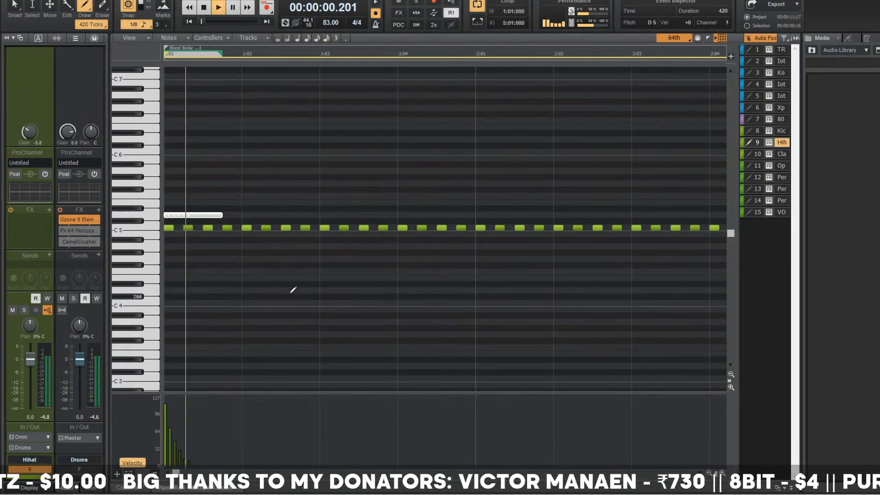
{"action": "left_click", "coordinate": [292, 290]}
{"action": "left_click", "coordinate": [302, 284]}
{"action": "key", "text": "space"}
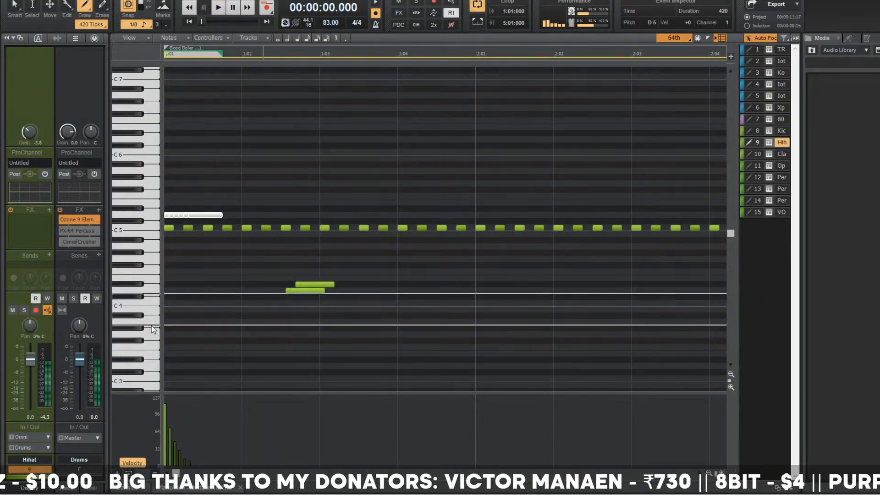
{"action": "mouse_move", "coordinate": [144, 290]}
{"action": "left_mouse_down"}
{"action": "mouse_move", "coordinate": [135, 297]}
{"action": "mouse_move", "coordinate": [138, 285]}
{"action": "left_mouse_up"}
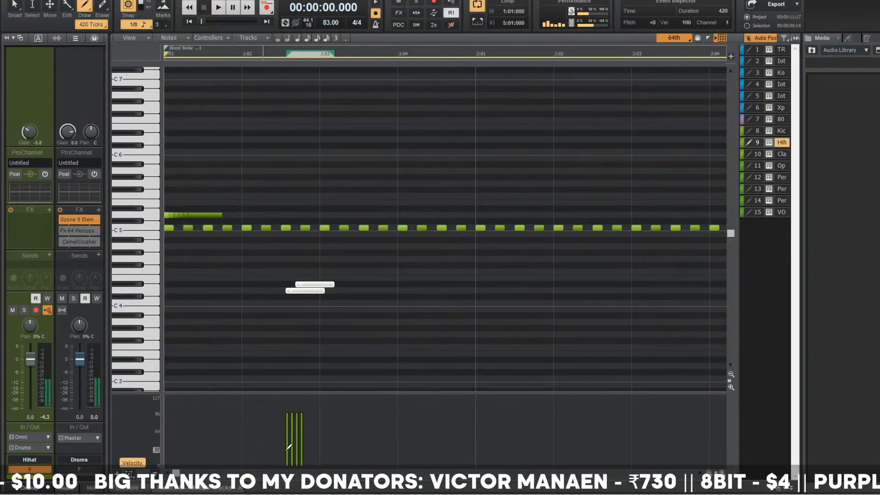
{"action": "key", "text": "space"}
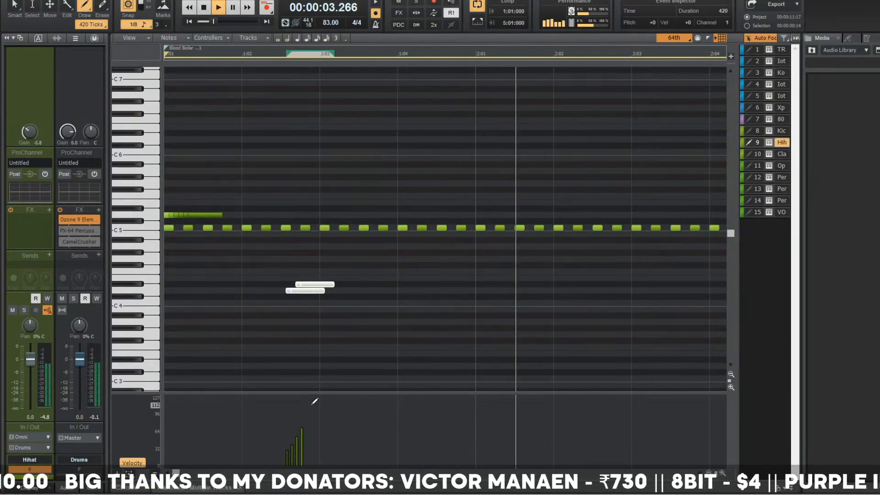
{"action": "key", "text": "space"}
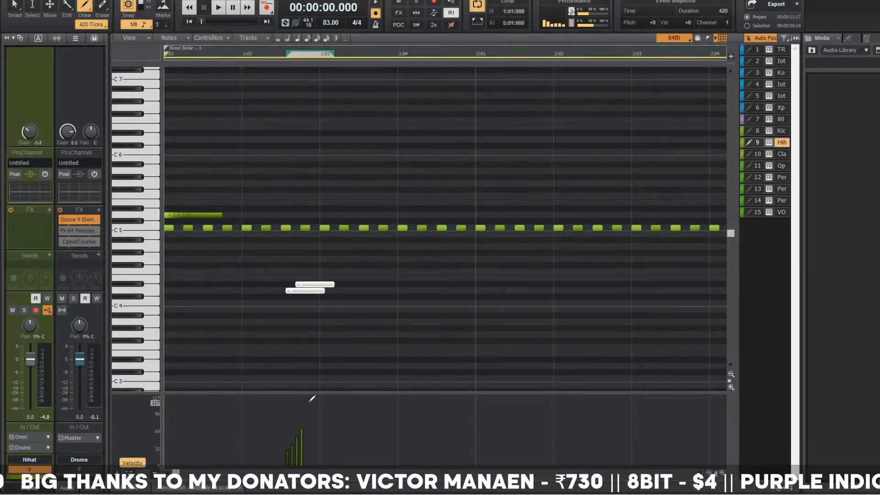
- Show the 808 track in the piano roll and examine its notes across all four bars
{"action": "left_click", "coordinate": [754, 120]}
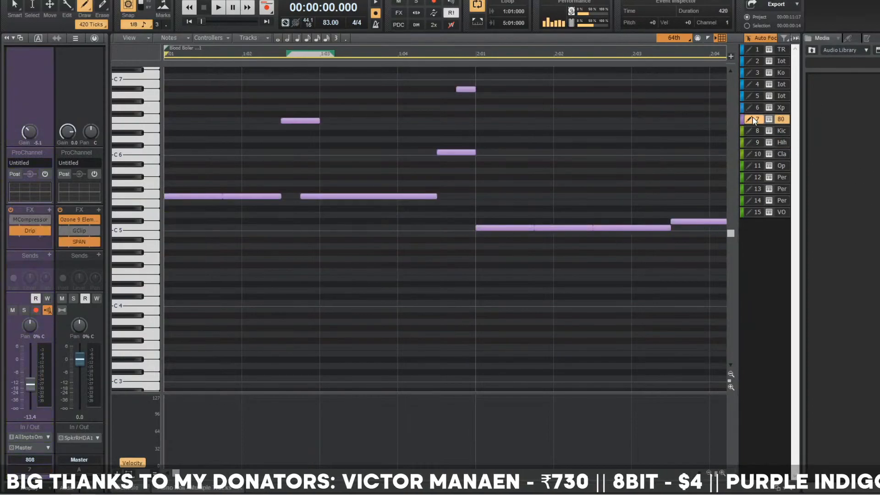
{"action": "scroll", "coordinate": [457, 276], "scroll_direction": "up", "scroll_amount": 2}
{"action": "scroll", "coordinate": [452, 284], "scroll_direction": "down", "scroll_amount": 5, "text": "ctrl"}
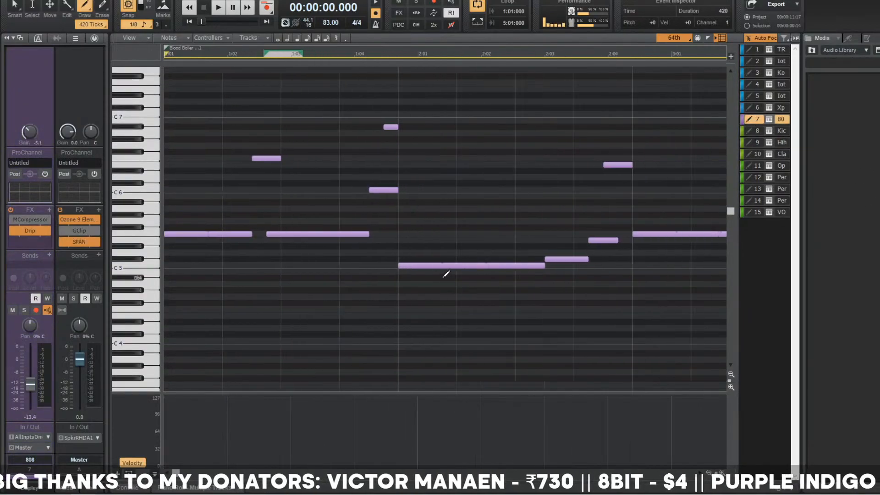
{"action": "scroll", "coordinate": [417, 265], "scroll_direction": "up", "scroll_amount": 1}
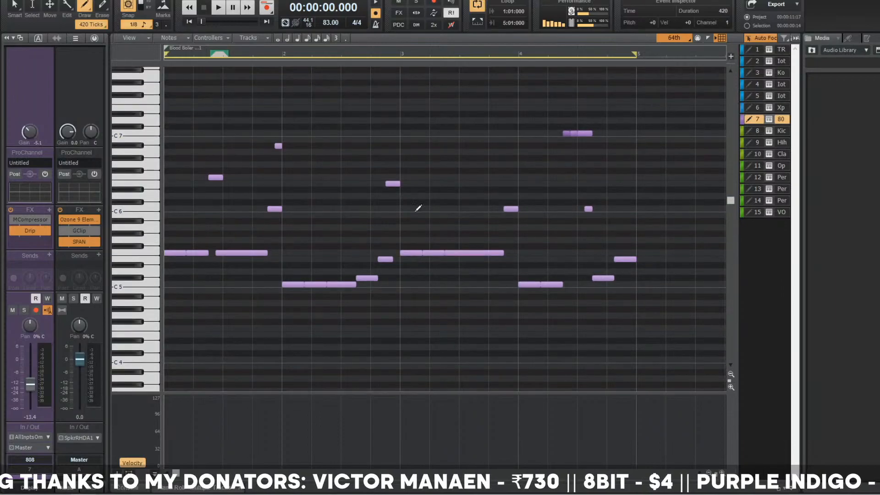
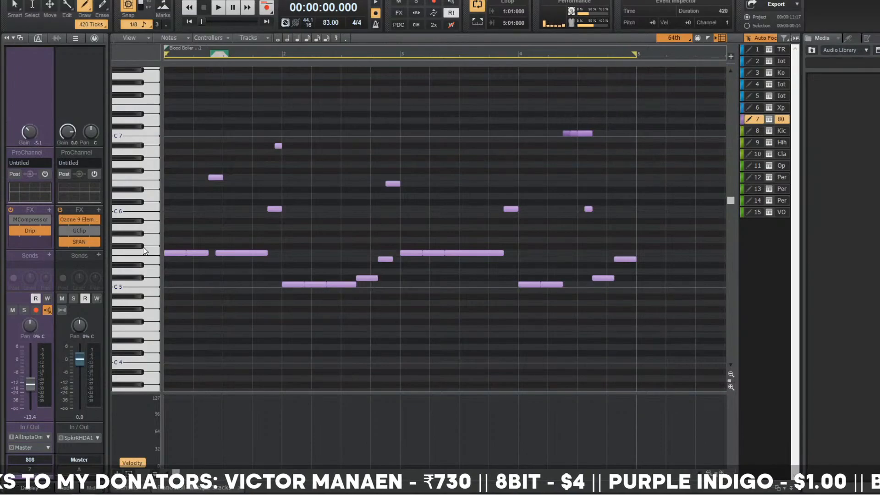
- Return to the Hihat track, play it, and draw a G#4 roll at 1:04:480 followed by an overlapping D5 roll leading into bar 2
{"action": "left_click", "coordinate": [748, 142]}
{"action": "key", "text": "space"}
{"action": "scroll", "coordinate": [263, 252], "scroll_direction": "up", "scroll_amount": 2}
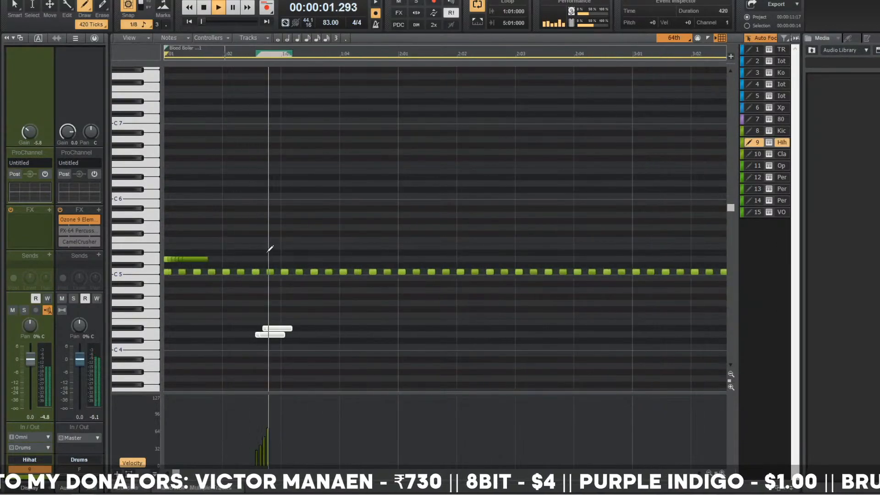
{"action": "key", "text": "space"}
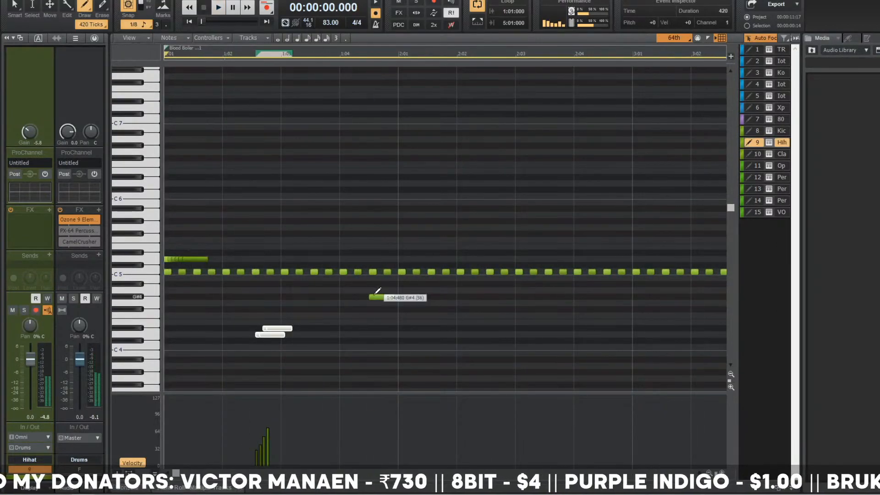
{"action": "left_click", "coordinate": [383, 297]}
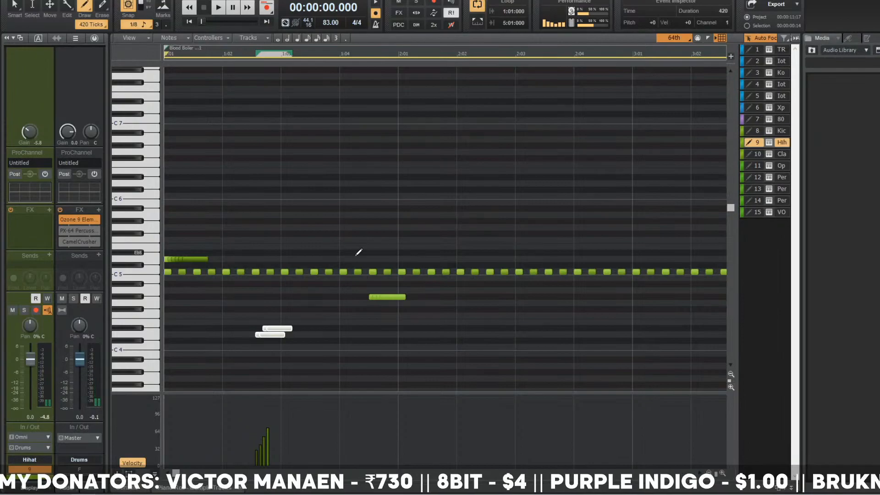
{"action": "left_click", "coordinate": [385, 259]}
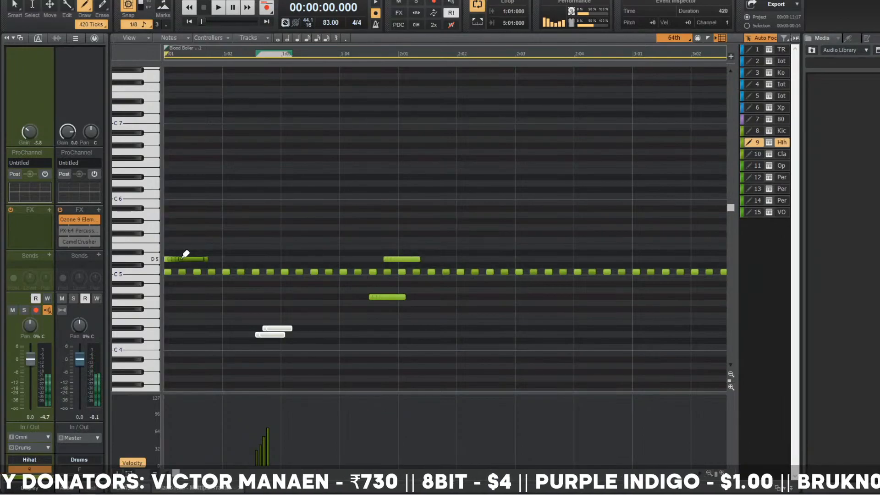
- Shape falling velocity ramps on the new D5 and G#4 rolls, starting near 95 and 75, and play the beat back
{"action": "left_click", "coordinate": [137, 259]}
{"action": "mouse_move", "coordinate": [385, 420]}
{"action": "left_mouse_down"}
{"action": "mouse_move", "coordinate": [408, 469]}
{"action": "mouse_move", "coordinate": [388, 436]}
{"action": "mouse_move", "coordinate": [399, 465]}
{"action": "left_mouse_up"}
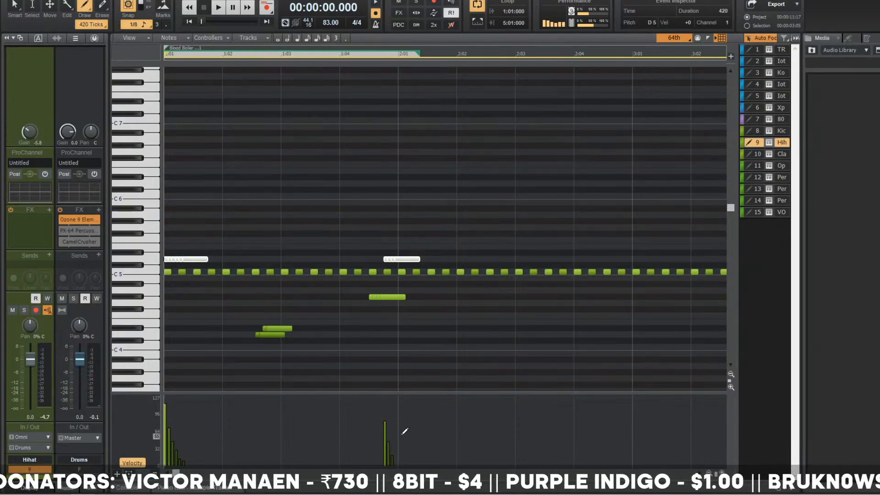
{"action": "left_click", "coordinate": [151, 295]}
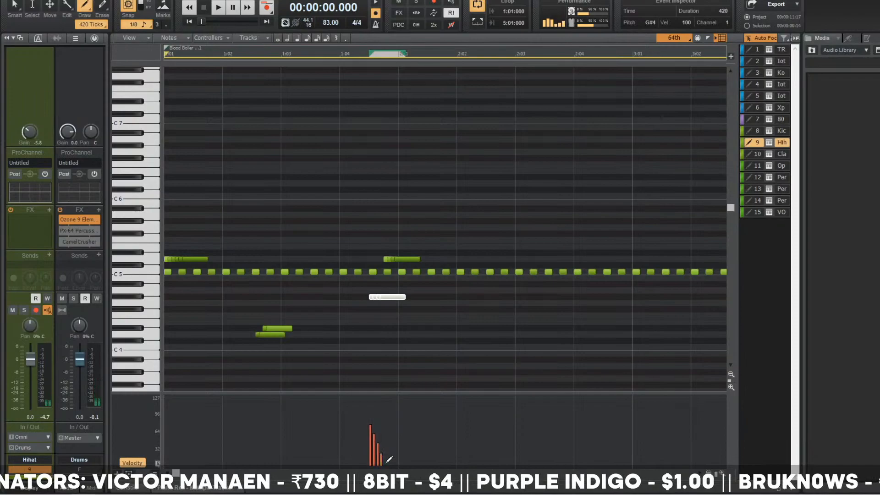
{"action": "key", "text": "d"}
{"action": "key", "text": "space"}
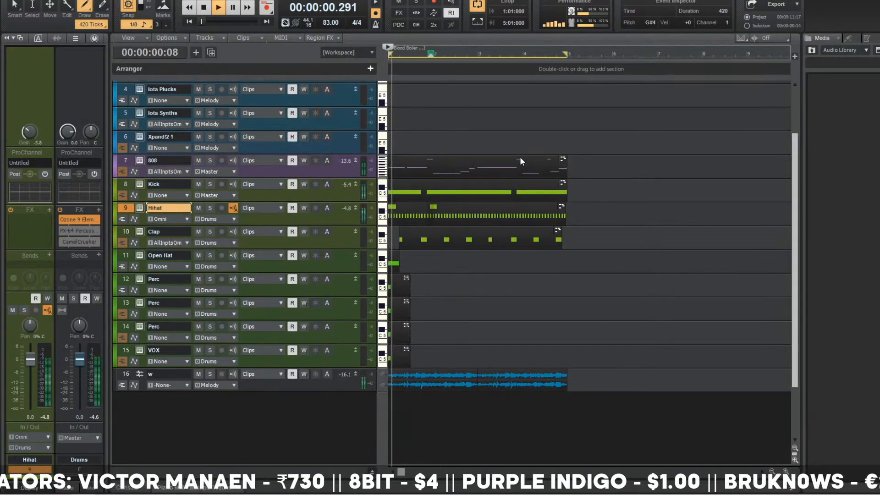
{"action": "key", "text": "d"}
{"action": "key", "text": "ctrl+shift+d"}
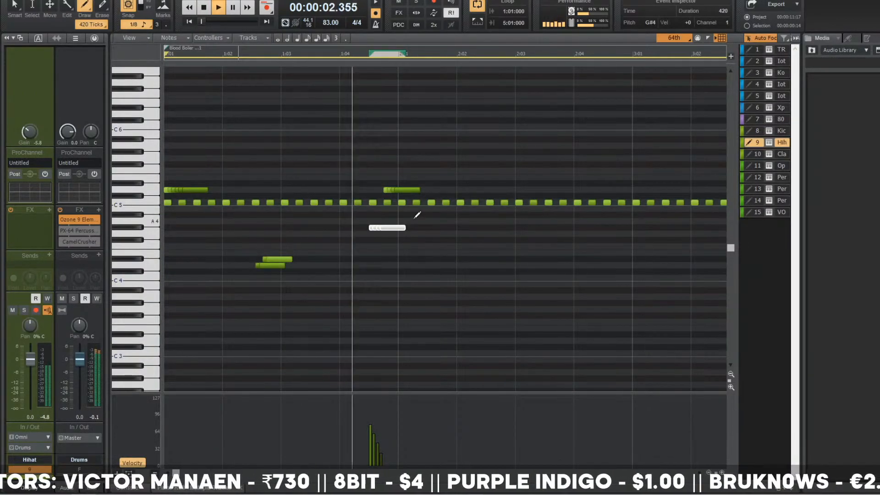
{"action": "key", "text": "space"}
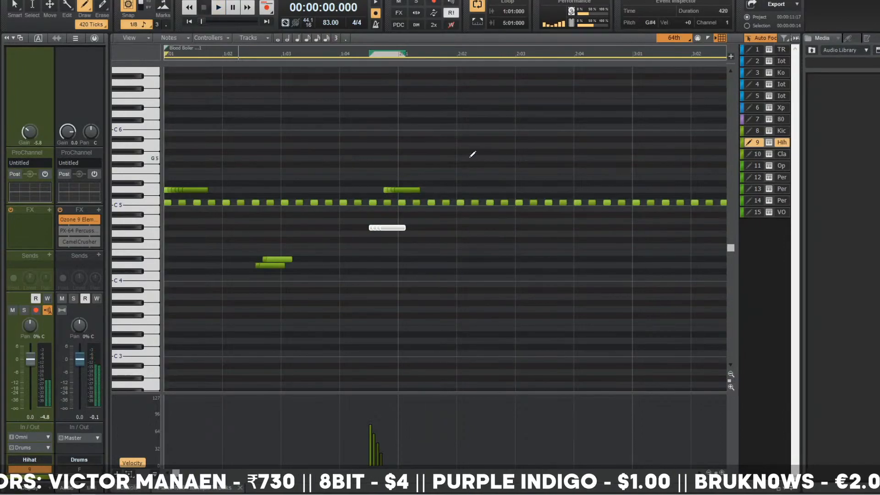
- Try an E5 hi-hat roll at beat 2 of bar 2 with 1/8 triplet snap, audition it, and delete it
{"action": "left_click", "coordinate": [677, 37]}
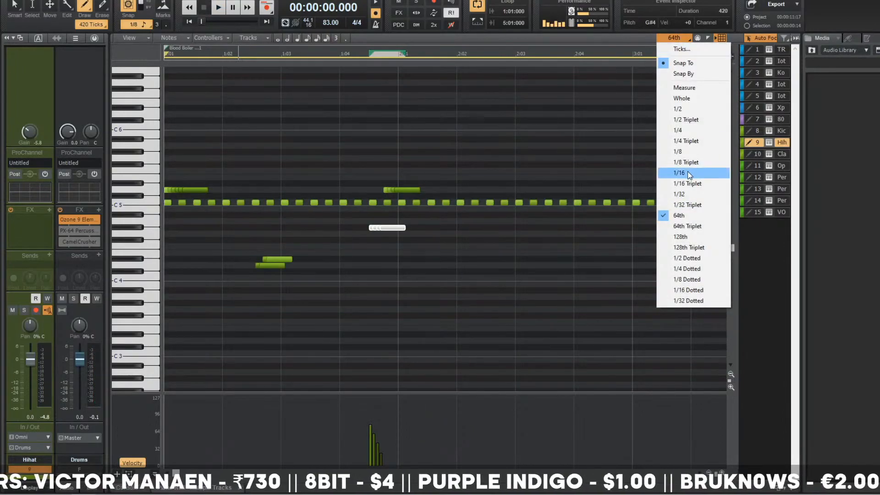
{"action": "left_click", "coordinate": [686, 162]}
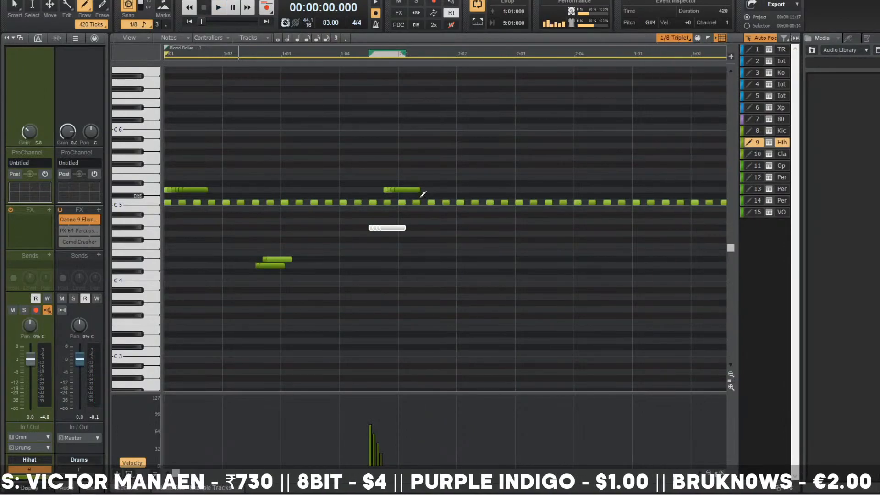
{"action": "left_click", "coordinate": [460, 177]}
{"action": "left_click_drag", "start_coordinate": [511, 178], "coordinate": [513, 178]}
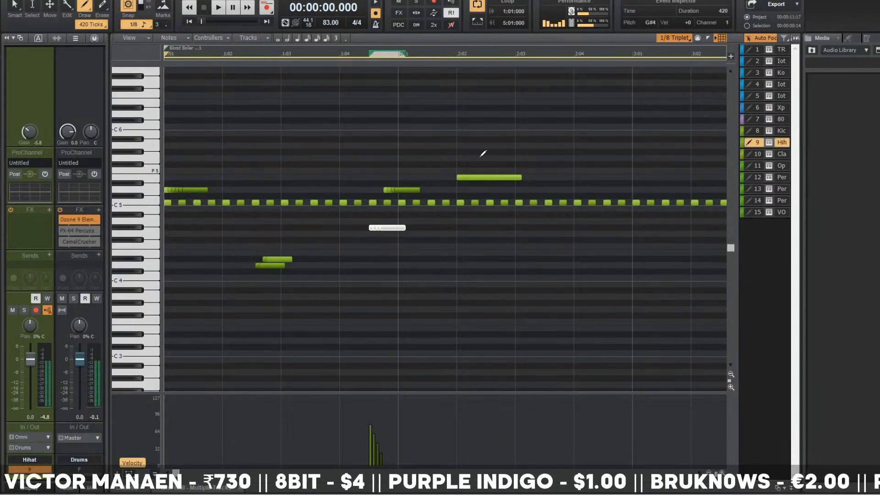
{"action": "left_click", "coordinate": [398, 53]}
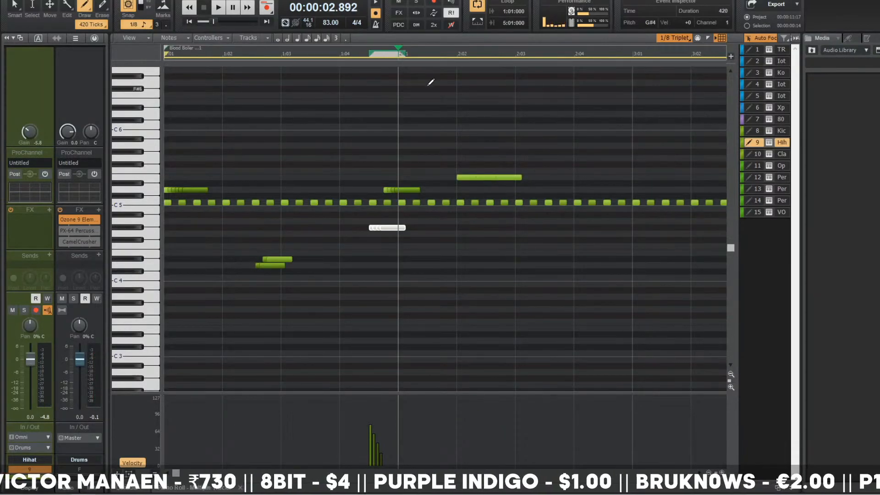
{"action": "key", "text": "space"}
{"action": "key", "text": "space"}
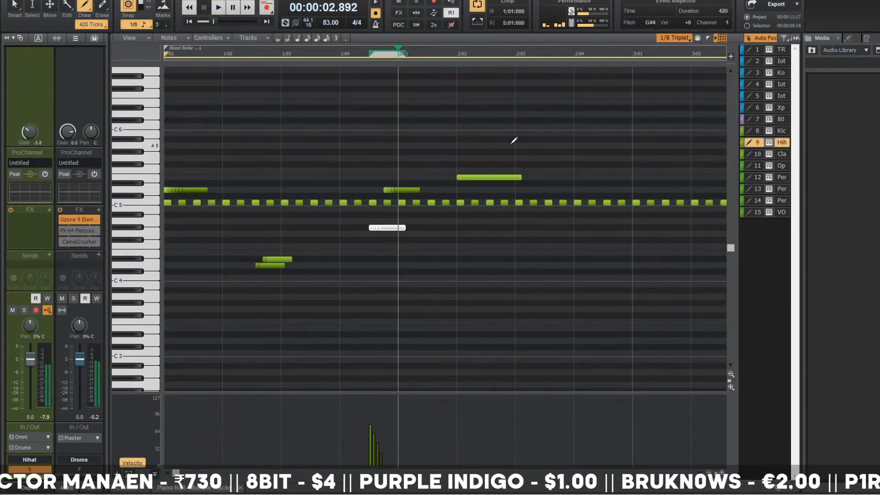
{"action": "left_click_drag", "start_coordinate": [541, 136], "coordinate": [425, 183]}
{"action": "key", "text": "Delete"}
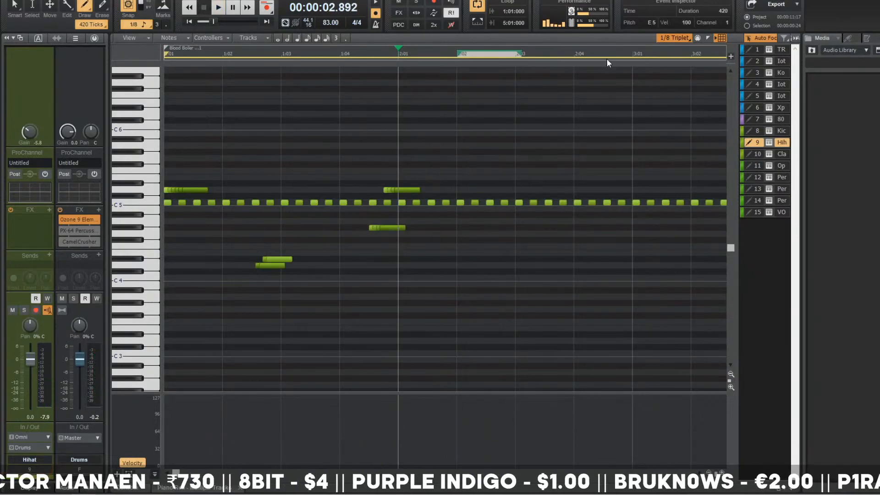
- Set the snap to 1/16 triplet and draw a short Eb5 roll at beat 2 of bar 2
{"action": "left_click", "coordinate": [673, 41]}
{"action": "left_click", "coordinate": [704, 185]}
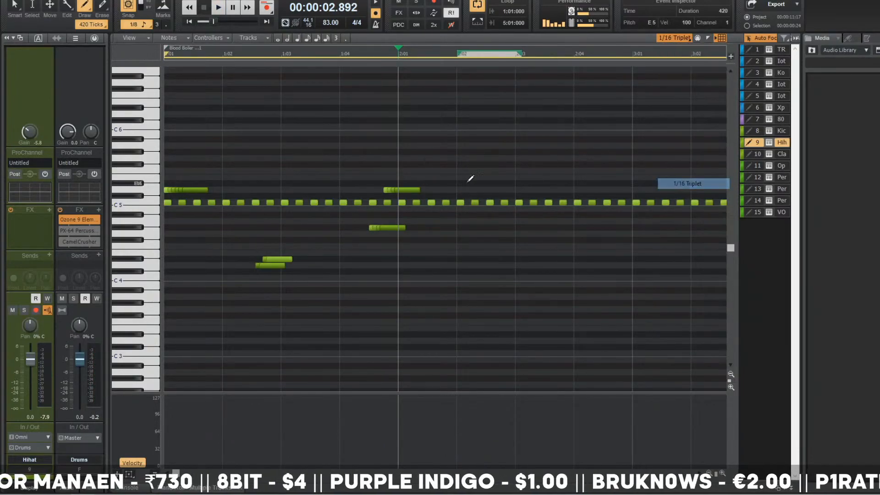
{"action": "left_click_drag", "start_coordinate": [459, 184], "coordinate": [490, 178]}
{"action": "key", "text": "space"}
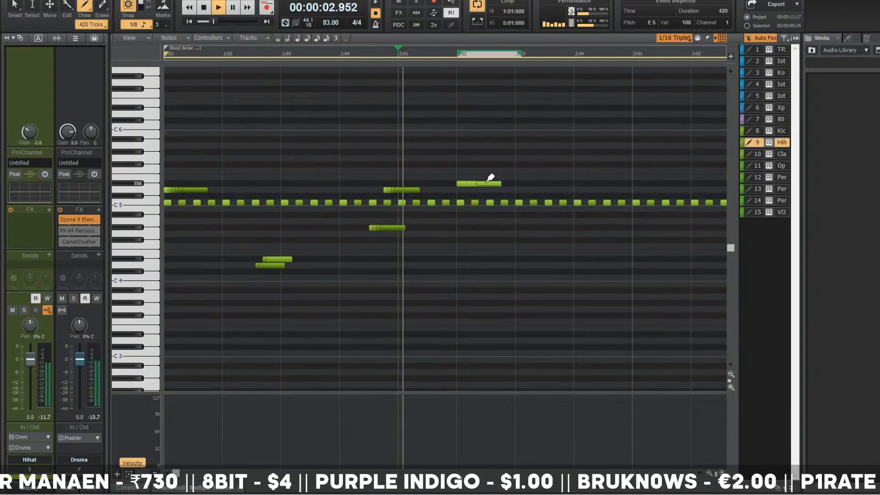
{"action": "key", "text": "space"}
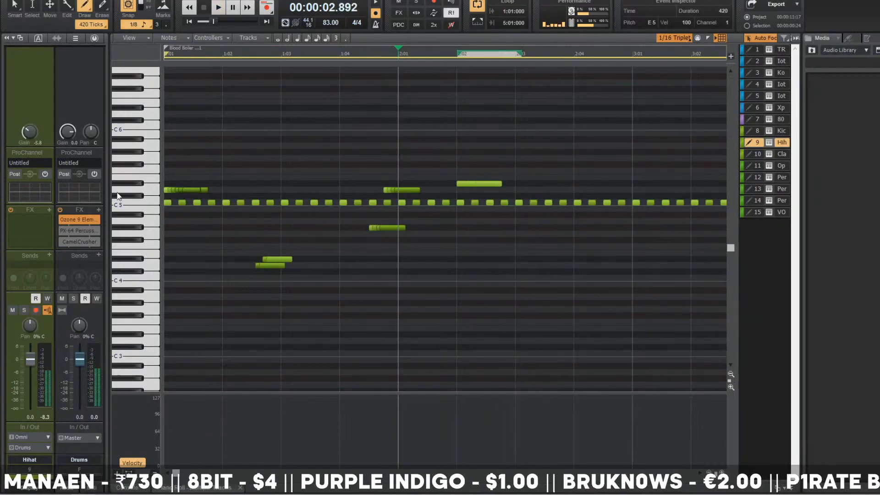
- Ramp the Eb5 roll's velocities down slightly from about 68 to 53 and play the pattern back
{"action": "left_click", "coordinate": [132, 185]}
{"action": "key", "text": "space"}
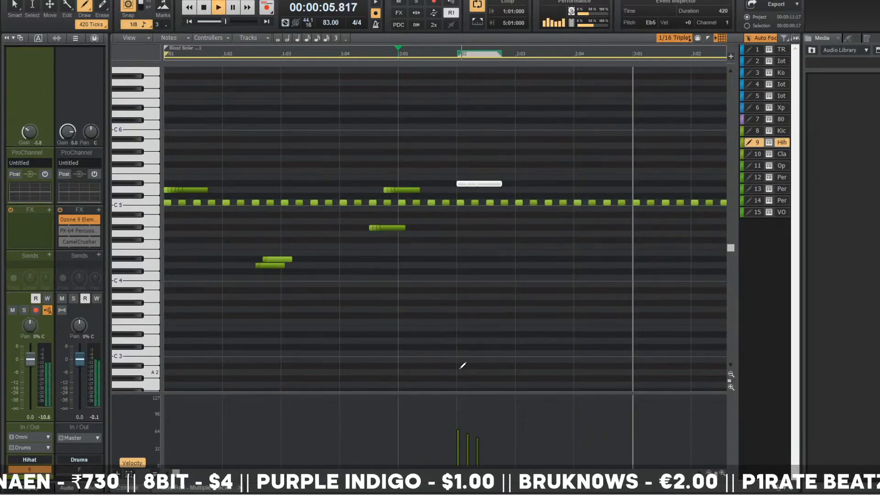
{"action": "key", "text": "space"}
{"action": "key", "text": "space"}
{"action": "key", "text": "w"}
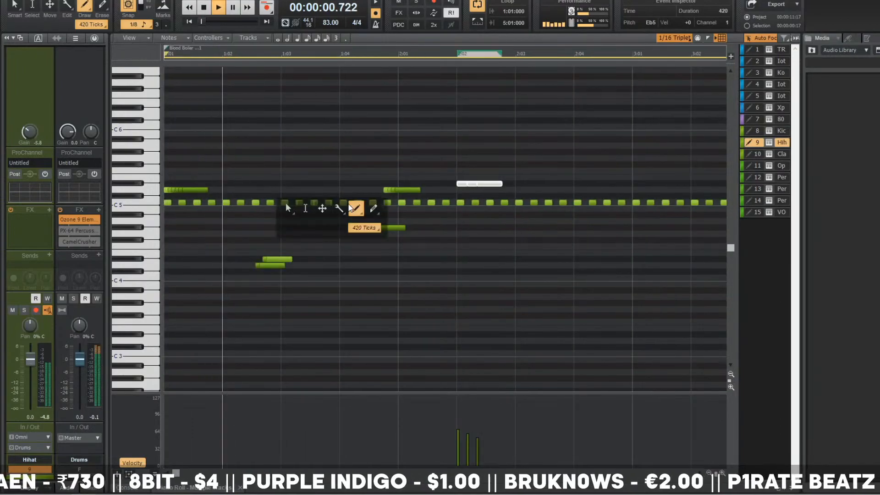
{"action": "scroll", "coordinate": [359, 229], "scroll_direction": "up", "scroll_amount": 3}
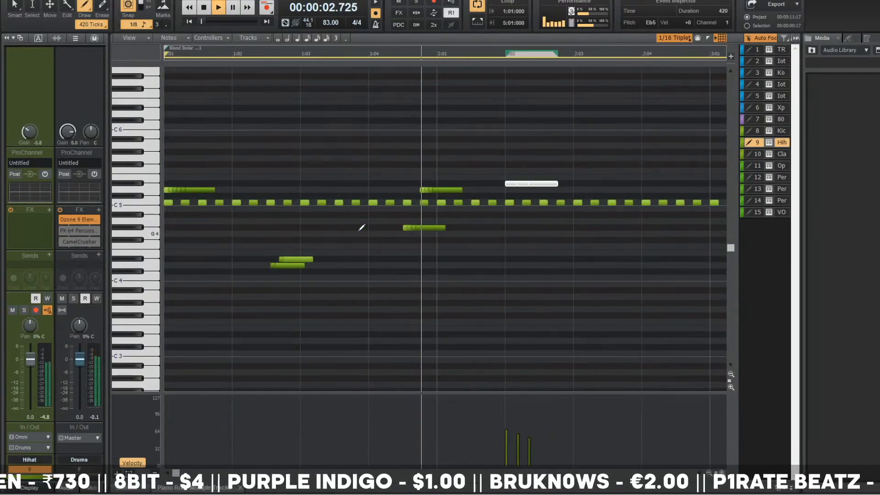
- Delete the C5 hi-hat hits at 1:02:240 and 2:01:480 while the loop plays
{"action": "key", "text": "w"}
{"action": "right_click", "coordinate": [262, 203]}
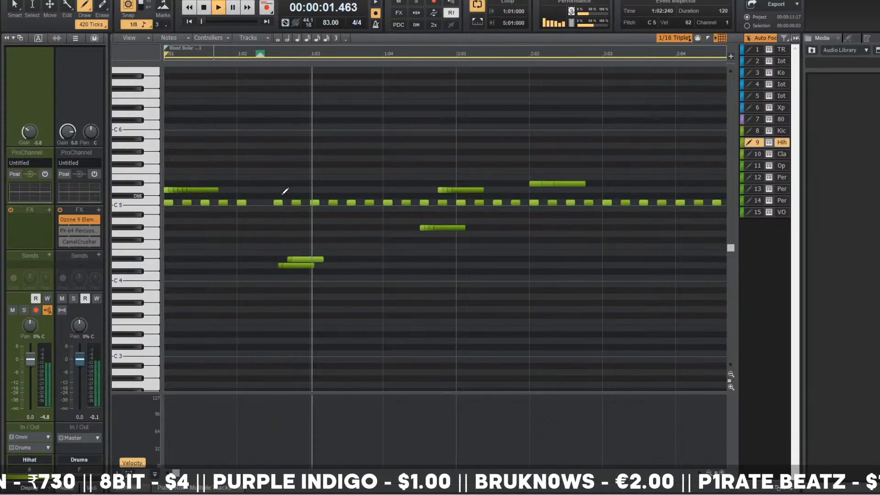
{"action": "scroll", "coordinate": [305, 195], "scroll_direction": "down", "scroll_amount": 1}
{"action": "scroll", "coordinate": [324, 197], "scroll_direction": "right", "scroll_amount": 3}
{"action": "scroll", "coordinate": [336, 199], "scroll_direction": "down", "scroll_amount": 1}
{"action": "right_click", "coordinate": [416, 197]}
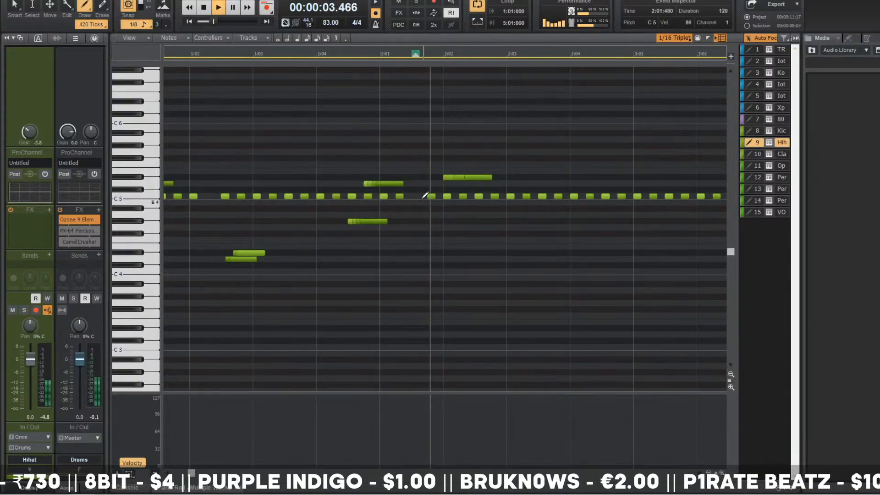
{"action": "scroll", "coordinate": [434, 191], "scroll_direction": "right", "scroll_amount": 2}
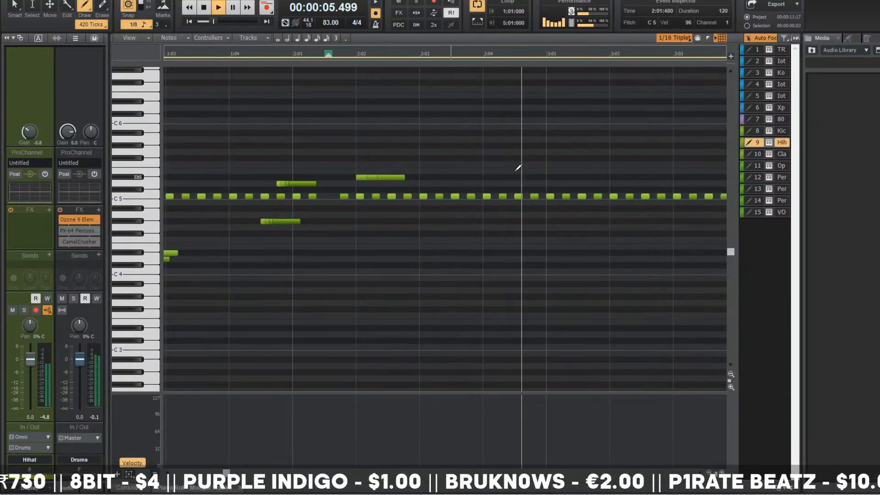
{"action": "key", "text": "space"}
- Try overlapping Eb5 and E5 rolls leading into bar 3 with 1/32 snap, play them back, and delete them
{"action": "left_click", "coordinate": [679, 37]}
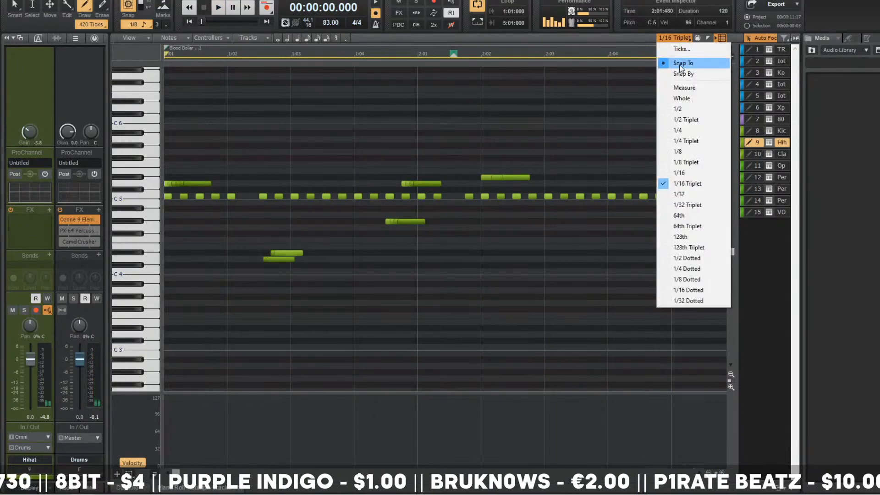
{"action": "left_click", "coordinate": [686, 163]}
{"action": "left_click", "coordinate": [680, 39]}
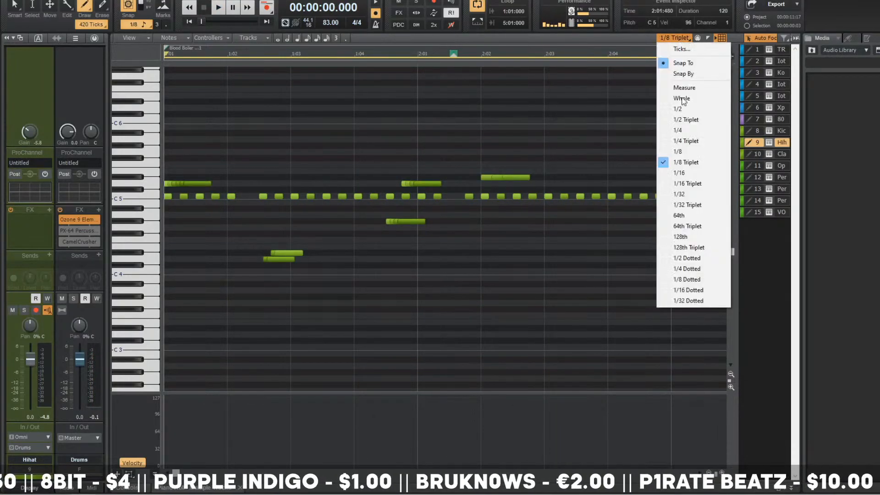
{"action": "left_click", "coordinate": [695, 198]}
{"action": "scroll", "coordinate": [640, 175], "scroll_direction": "right", "scroll_amount": 2}
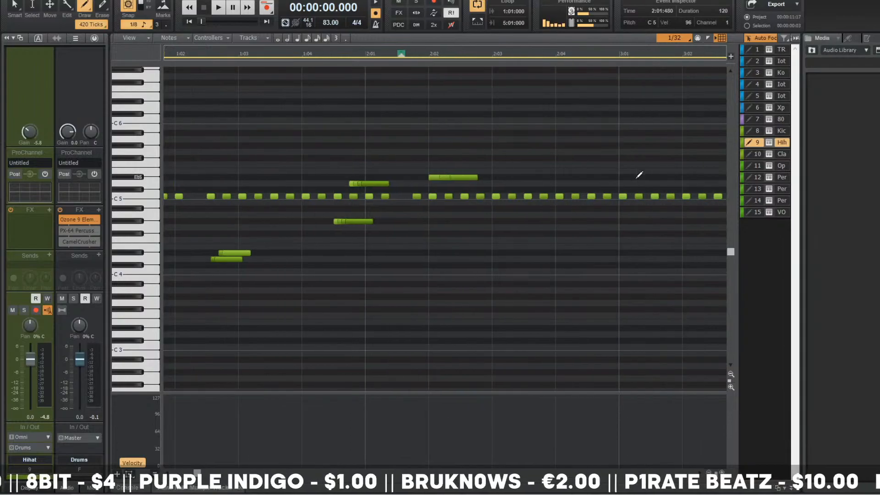
{"action": "left_click", "coordinate": [588, 177]}
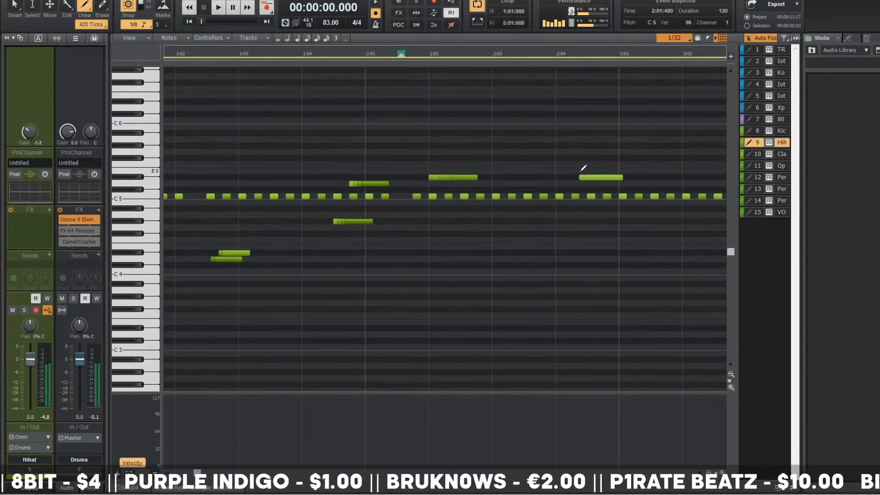
{"action": "key", "text": "ctrl+s"}
{"action": "left_click", "coordinate": [613, 171]}
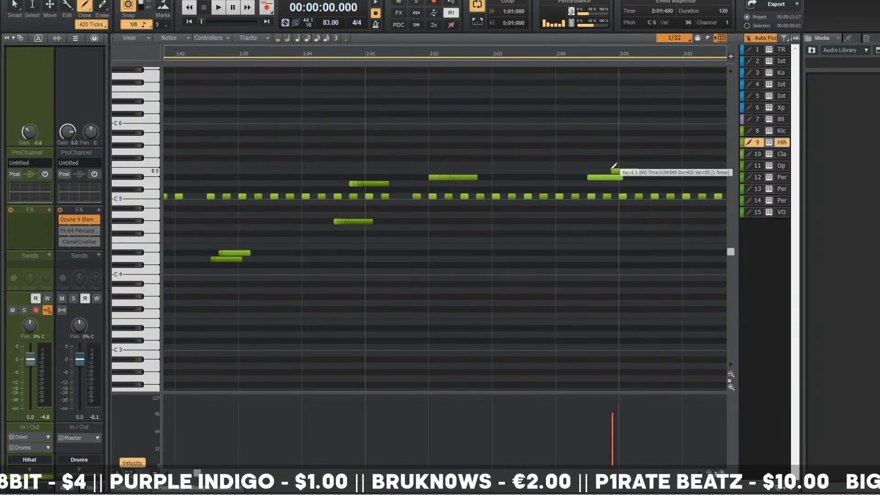
{"action": "key", "text": "space"}
{"action": "scroll", "coordinate": [536, 118], "scroll_direction": "down", "scroll_amount": 2}
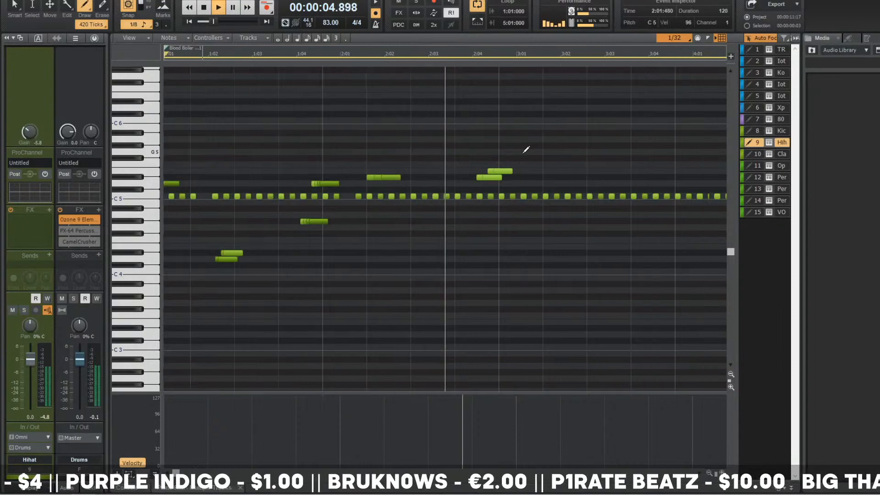
{"action": "key", "text": "w"}
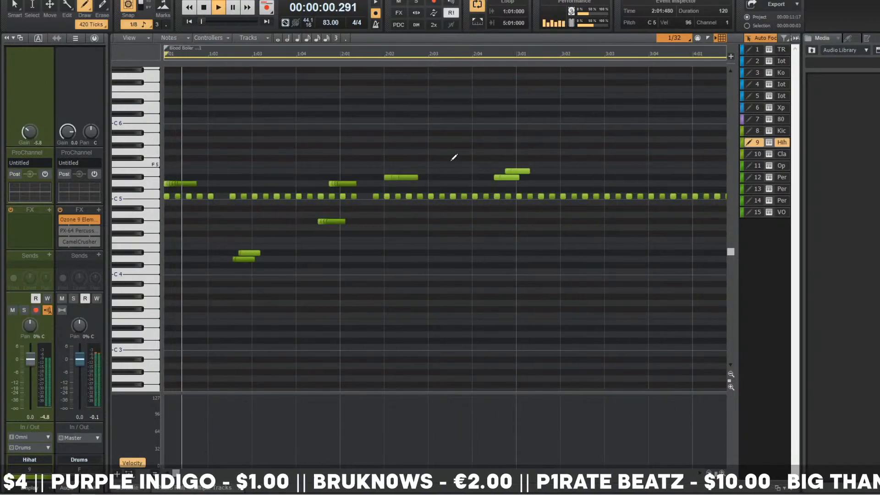
{"action": "left_click_drag", "start_coordinate": [505, 141], "coordinate": [527, 171]}
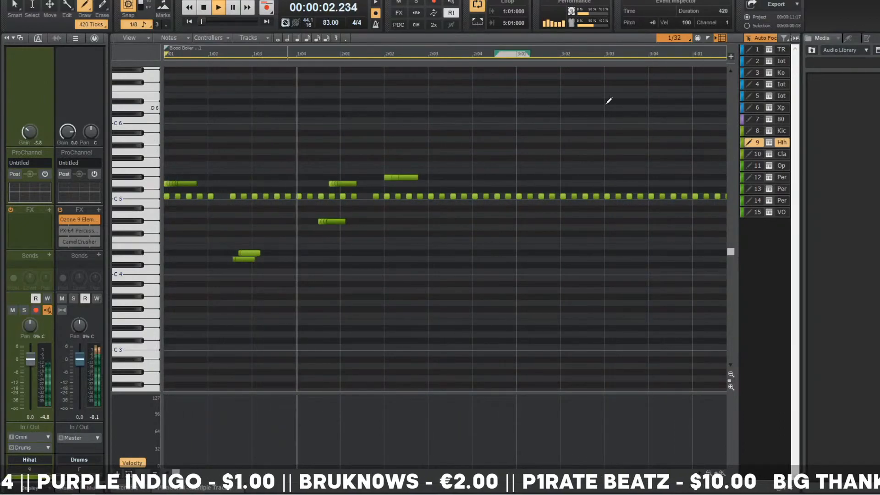
{"action": "key", "text": "space"}
- Set the snap to 64th, draw a D5 roll halfway through beat 4 of bar 2, and ramp its velocities down from about 95
{"action": "left_click", "coordinate": [678, 38]}
{"action": "left_click", "coordinate": [678, 215]}
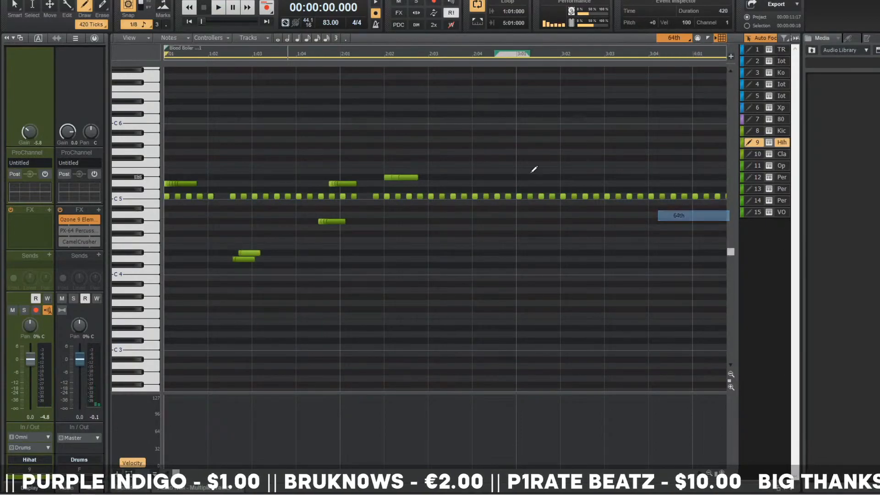
{"action": "left_click", "coordinate": [500, 182]}
{"action": "left_click_drag", "start_coordinate": [499, 182], "coordinate": [513, 183]}
{"action": "left_click", "coordinate": [496, 183]}
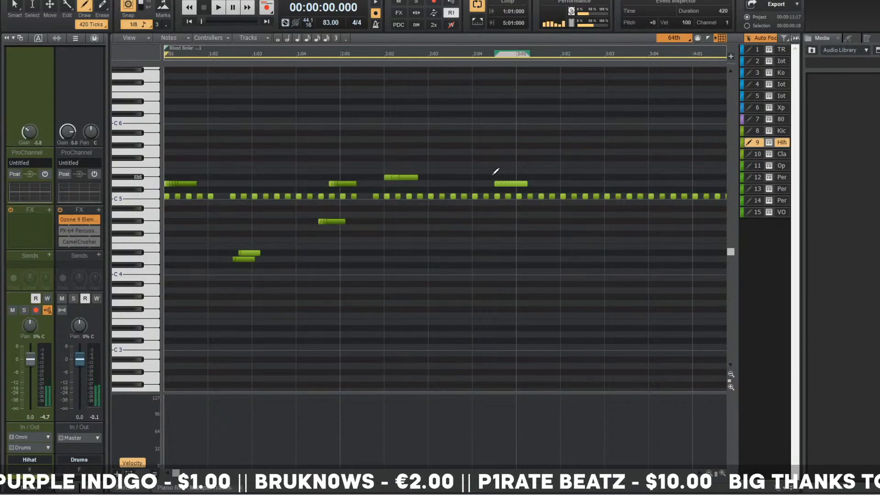
{"action": "left_click", "coordinate": [154, 184]}
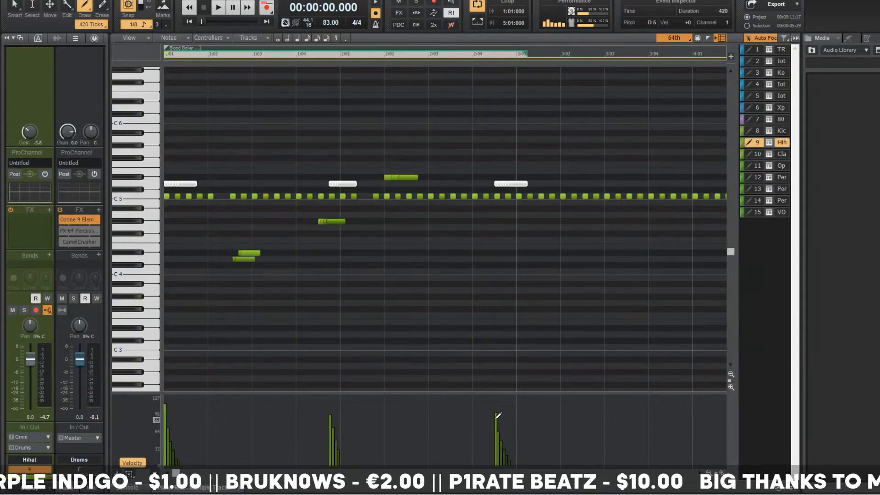
- Reshape the velocities of the D5 roll leading into bar 3 to fall steeply from about 88, checking them in playback
{"action": "left_click_drag", "start_coordinate": [487, 420], "coordinate": [507, 446]}
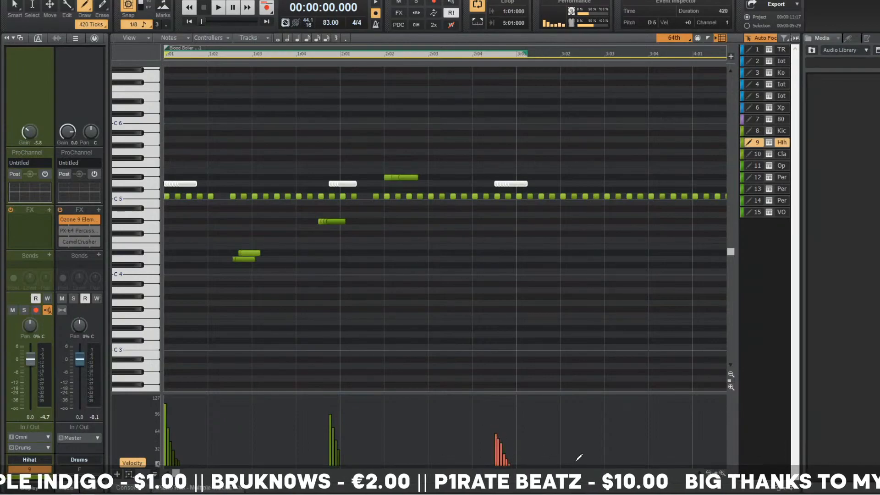
{"action": "key", "text": "space"}
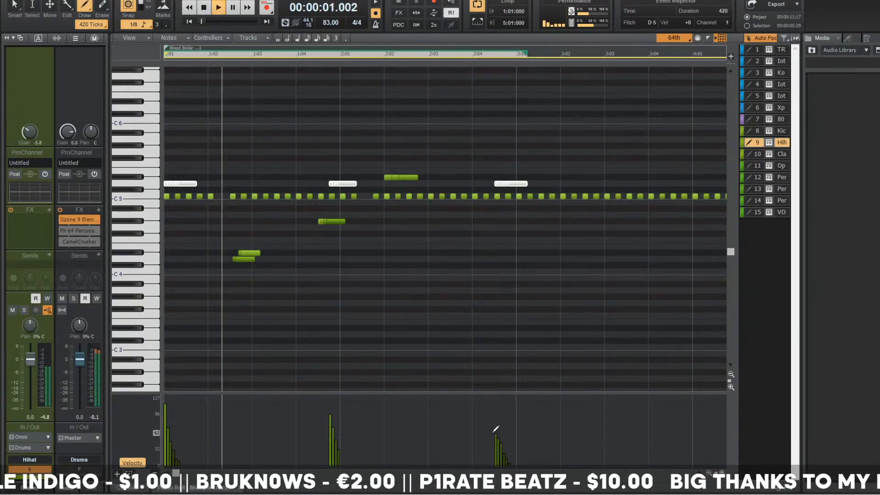
{"action": "left_click_drag", "start_coordinate": [495, 419], "coordinate": [508, 466]}
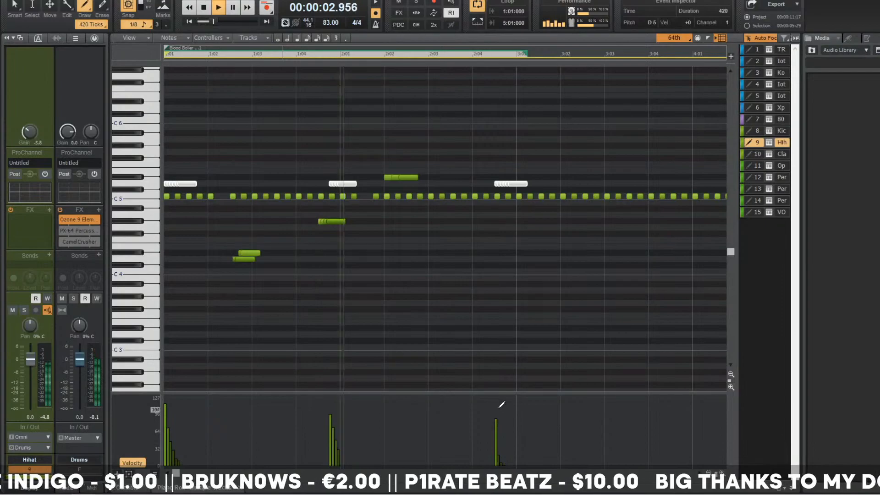
{"action": "mouse_move", "coordinate": [496, 420]}
{"action": "left_mouse_down"}
{"action": "mouse_move", "coordinate": [500, 443]}
{"action": "mouse_move", "coordinate": [529, 466]}
{"action": "left_mouse_up"}
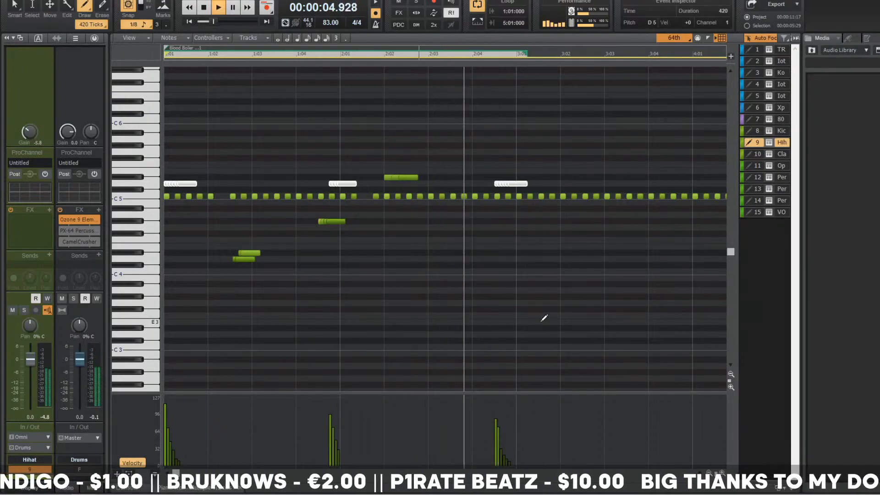
{"action": "key", "text": "space"}
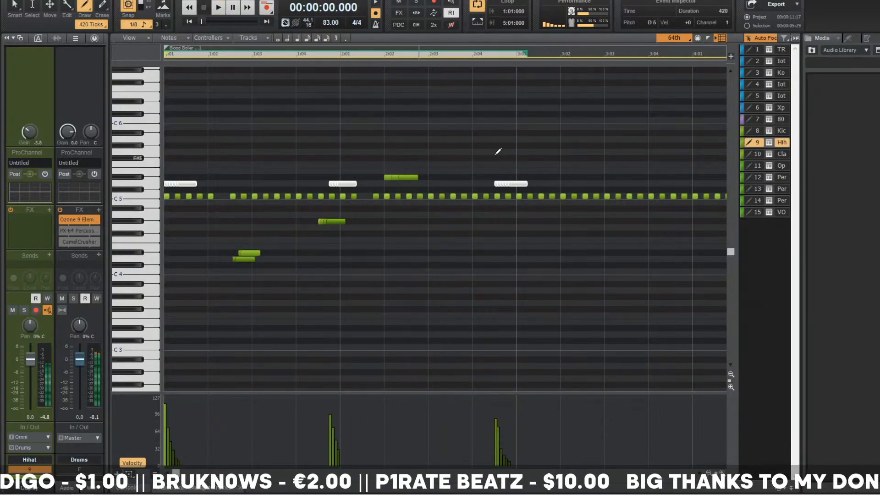
- Draw a rising 64th-note hi-hat run from Eb5 into bar 3, remove its Bb5 note at 3:01:000, and play it back
{"action": "scroll", "coordinate": [543, 170], "scroll_direction": "up", "scroll_amount": 2}
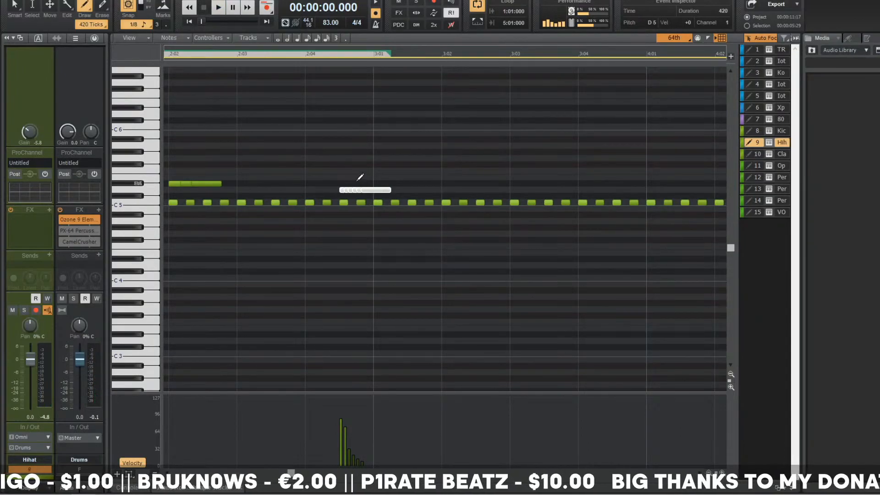
{"action": "left_click_drag", "start_coordinate": [360, 177], "coordinate": [380, 123]}
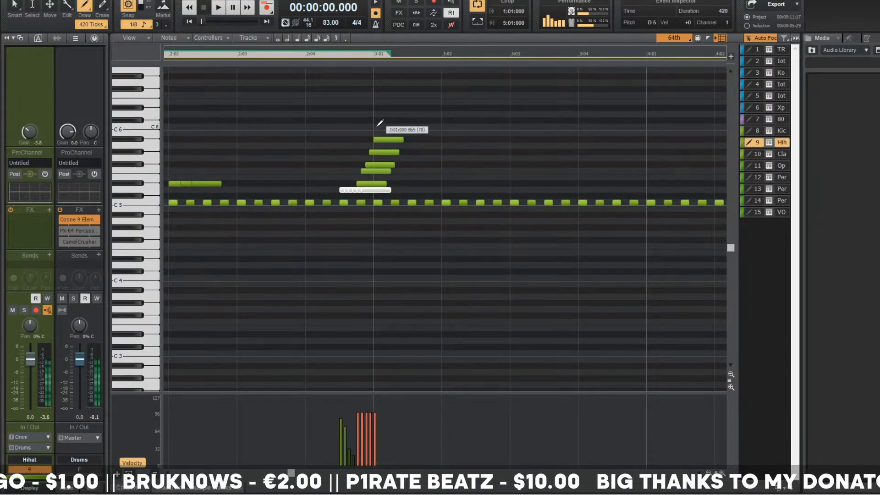
{"action": "right_click", "coordinate": [384, 139]}
{"action": "key", "text": "space"}
{"action": "scroll", "coordinate": [421, 127], "scroll_direction": "down", "scroll_amount": 1}
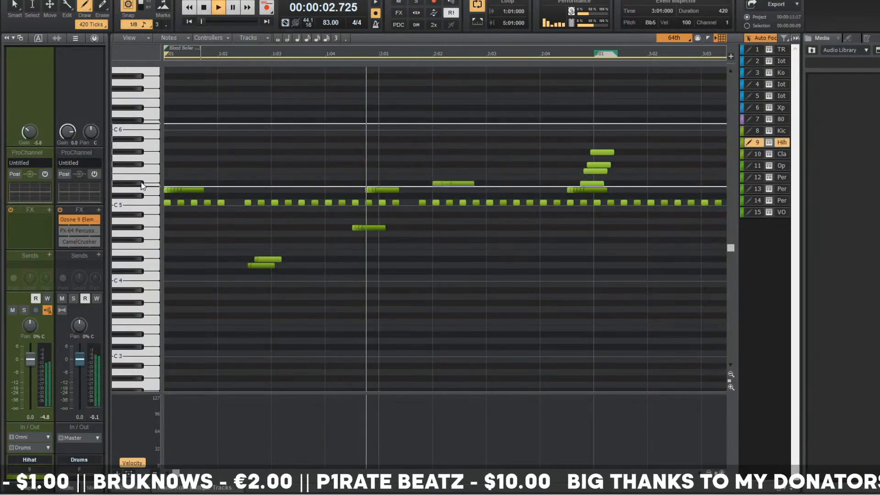
- Select the notes from Eb5 upward, ramp the rising run's velocities up from about 43 to 116, and replay the pattern
{"action": "left_click_drag", "start_coordinate": [142, 185], "coordinate": [142, 185]}
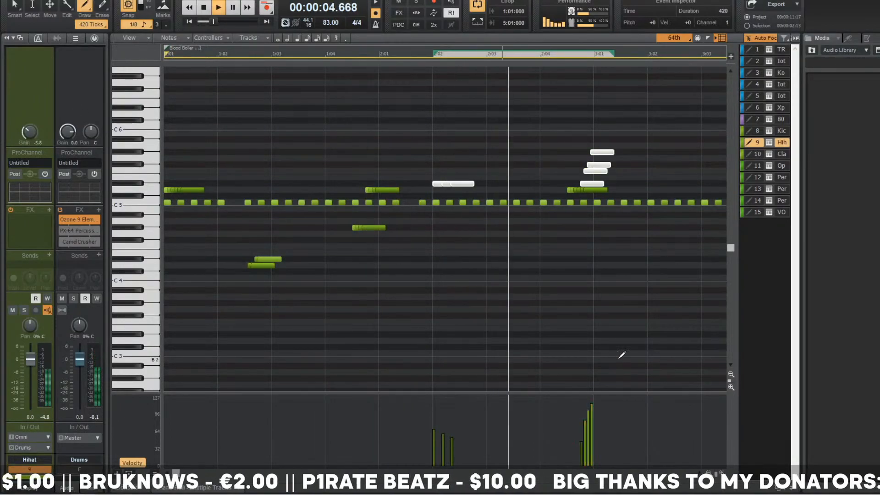
{"action": "scroll", "coordinate": [575, 244], "scroll_direction": "down", "scroll_amount": 3}
{"action": "key", "text": "space"}
{"action": "key", "text": "space"}
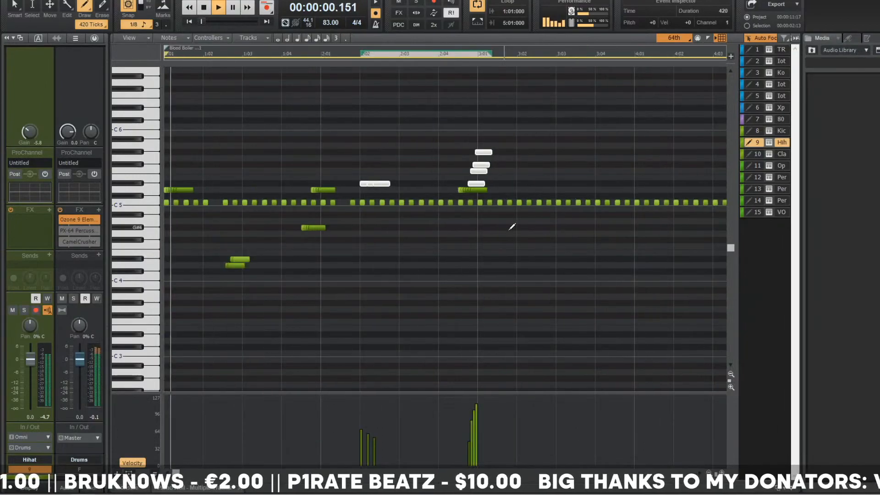
- Ramp the rising run's velocities down from about 70 to 48 and listen to the loop
{"action": "left_click_drag", "start_coordinate": [466, 406], "coordinate": [500, 465]}
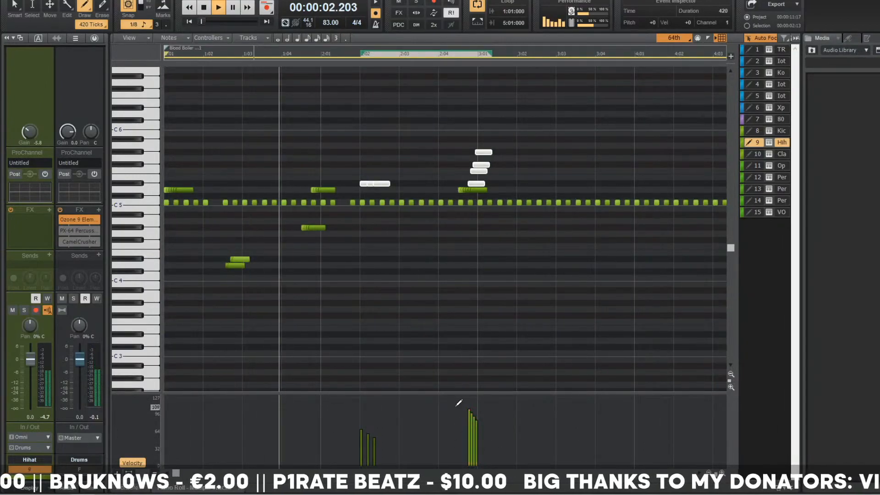
{"action": "left_click_drag", "start_coordinate": [457, 406], "coordinate": [491, 453]}
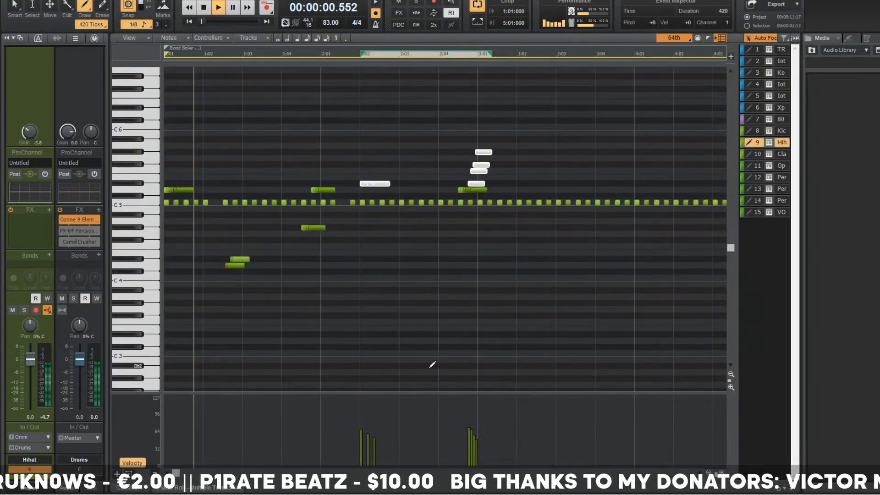
{"action": "key", "text": "space"}
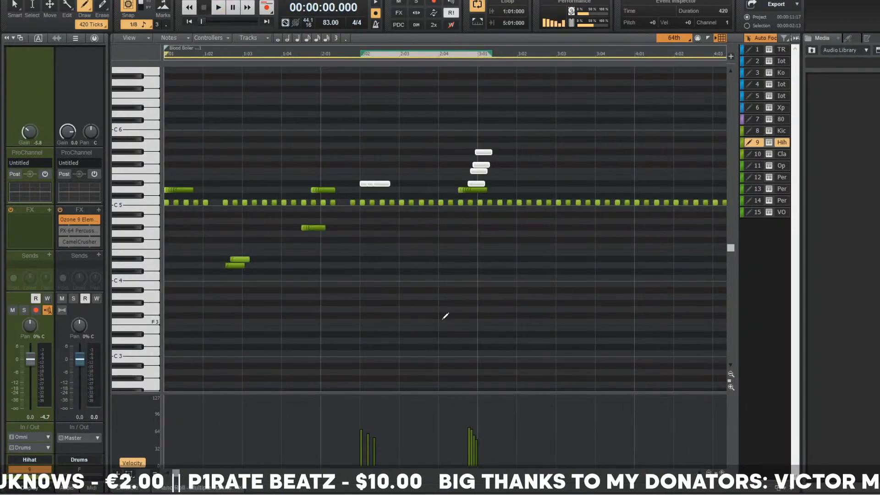